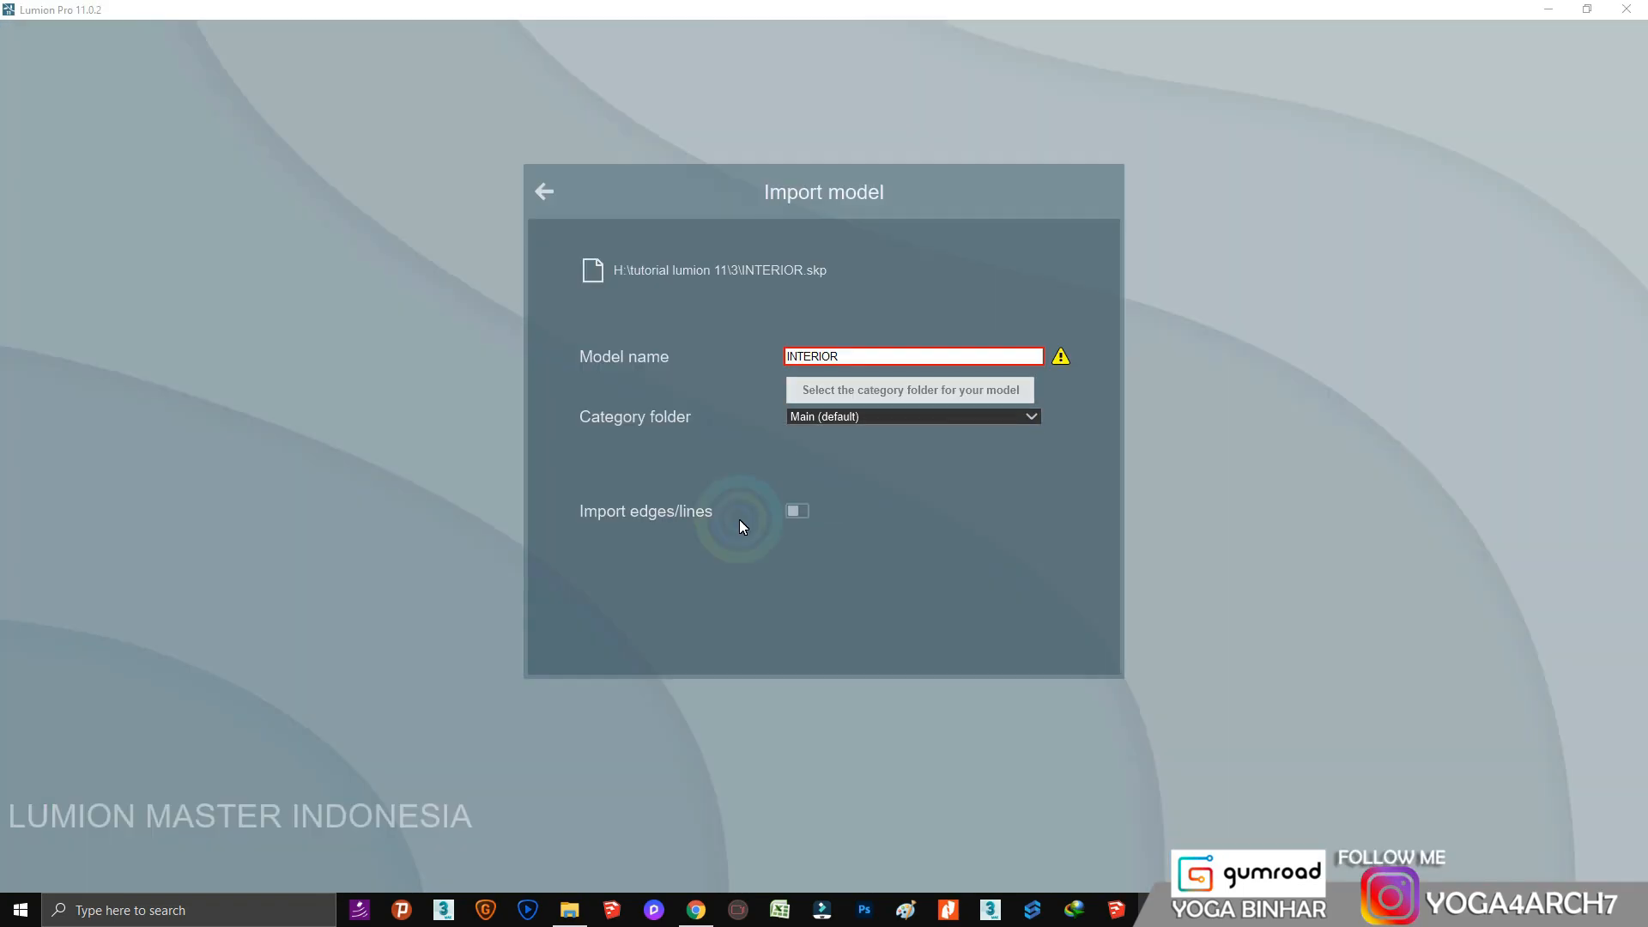
Import INTERIOR.skp, place the house model on the open ground and slightly adjust its height.
left_click(1080, 609)
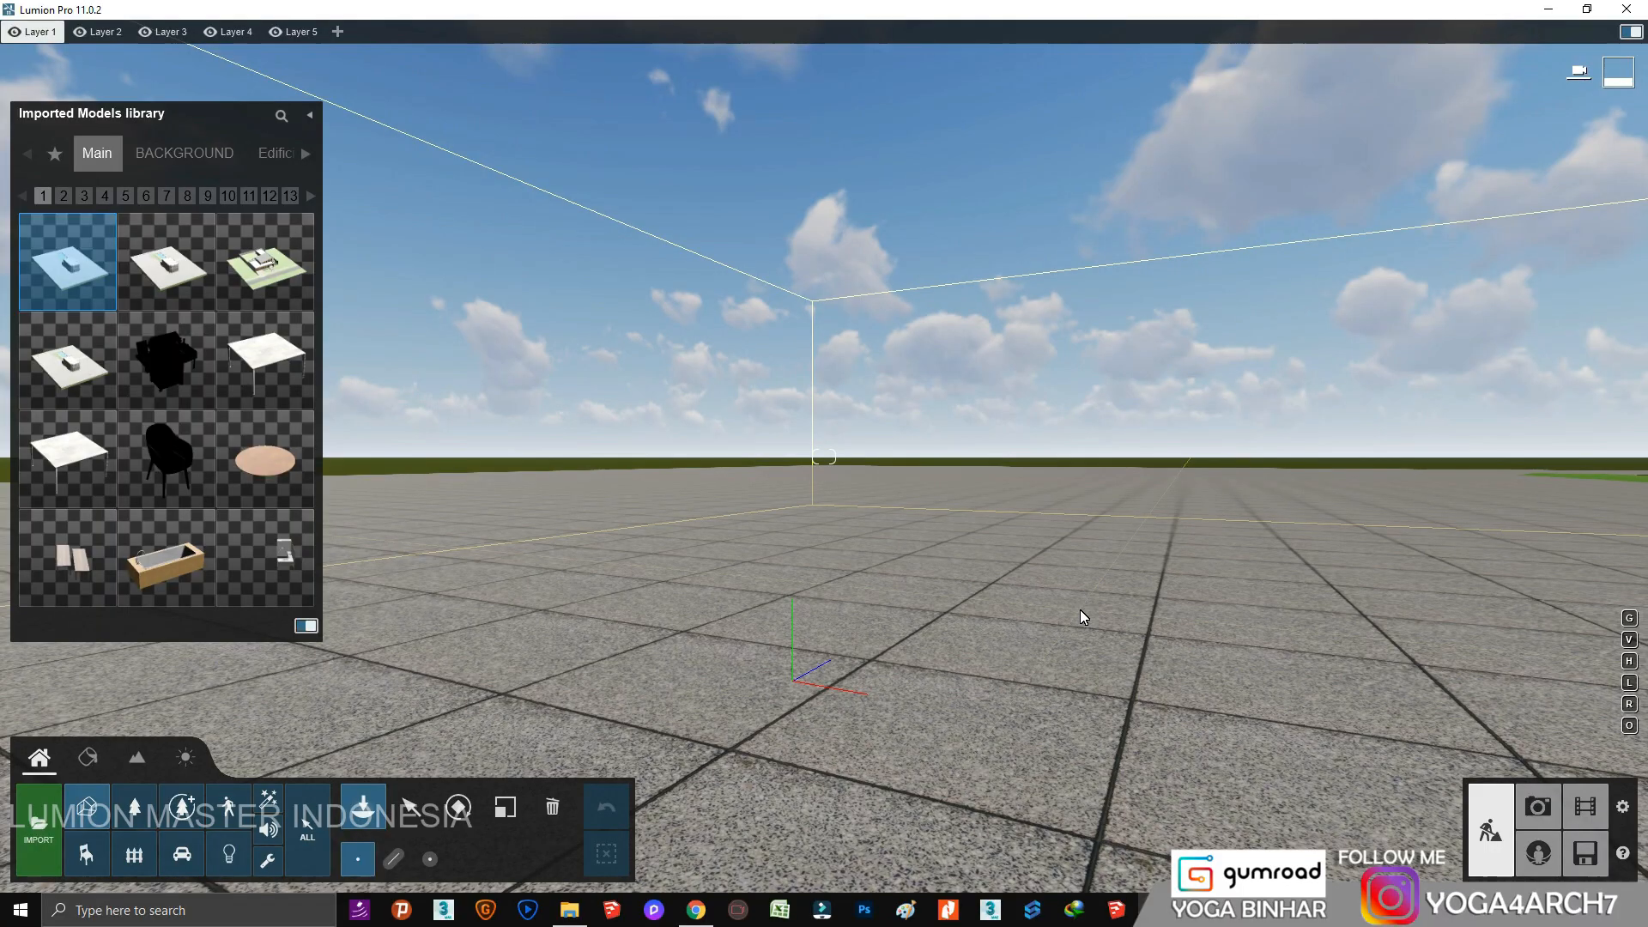
left_click(1100, 575)
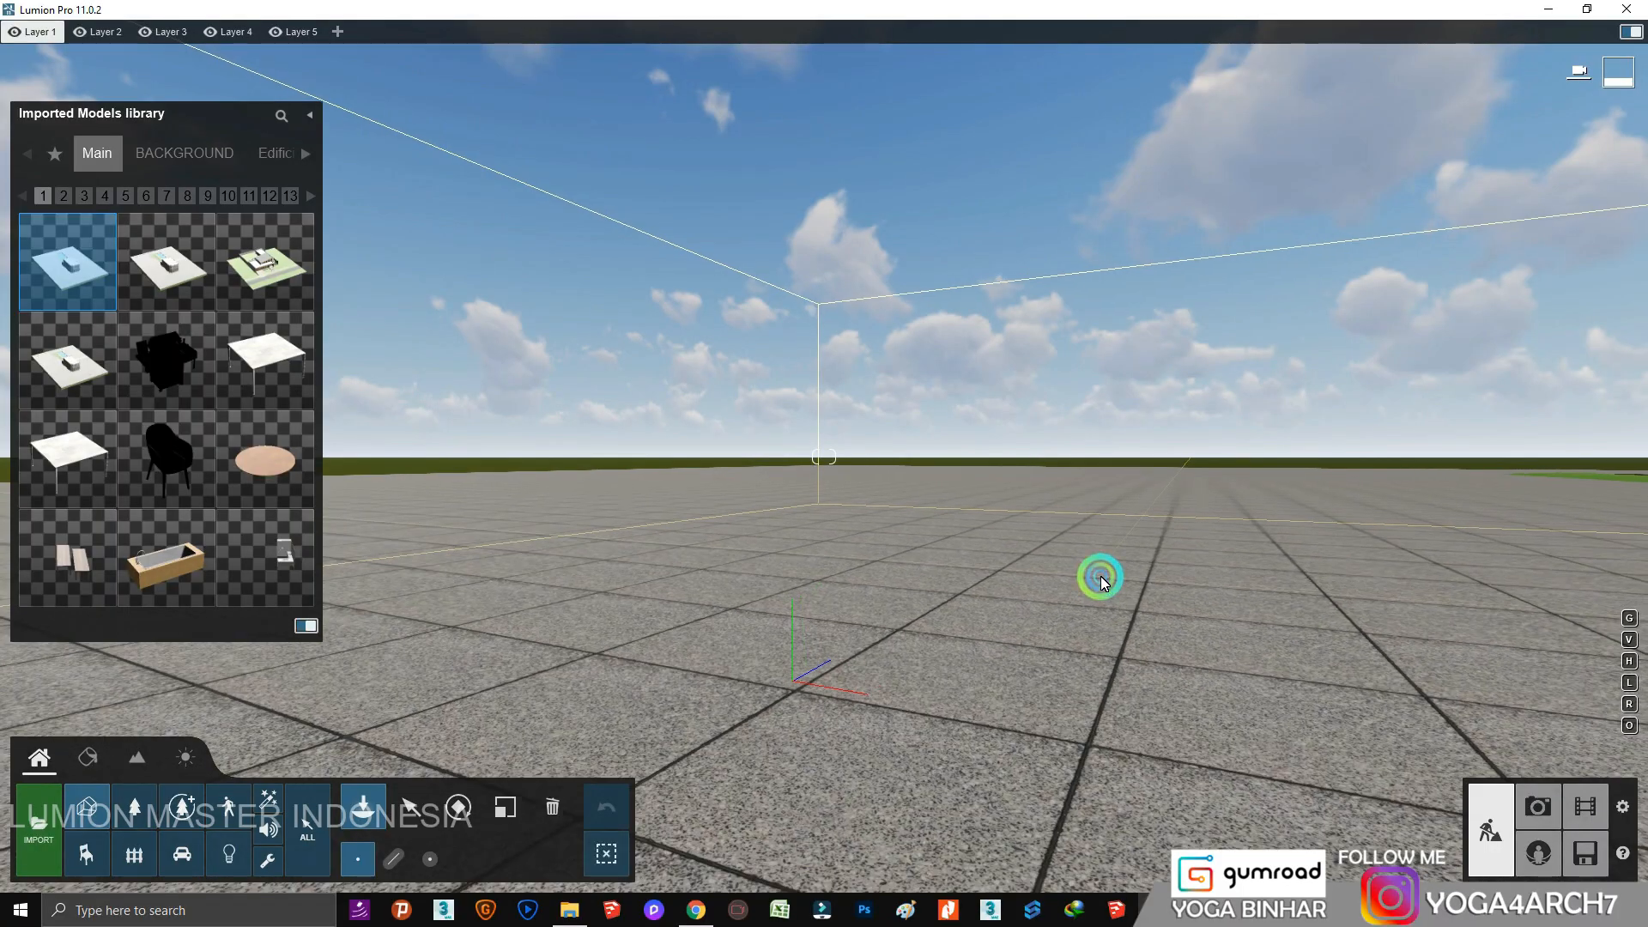
left_click(412, 800)
right_click_drag(867, 480, 390, 543)
scroll(390, 543, "down", 3)
left_click(393, 858)
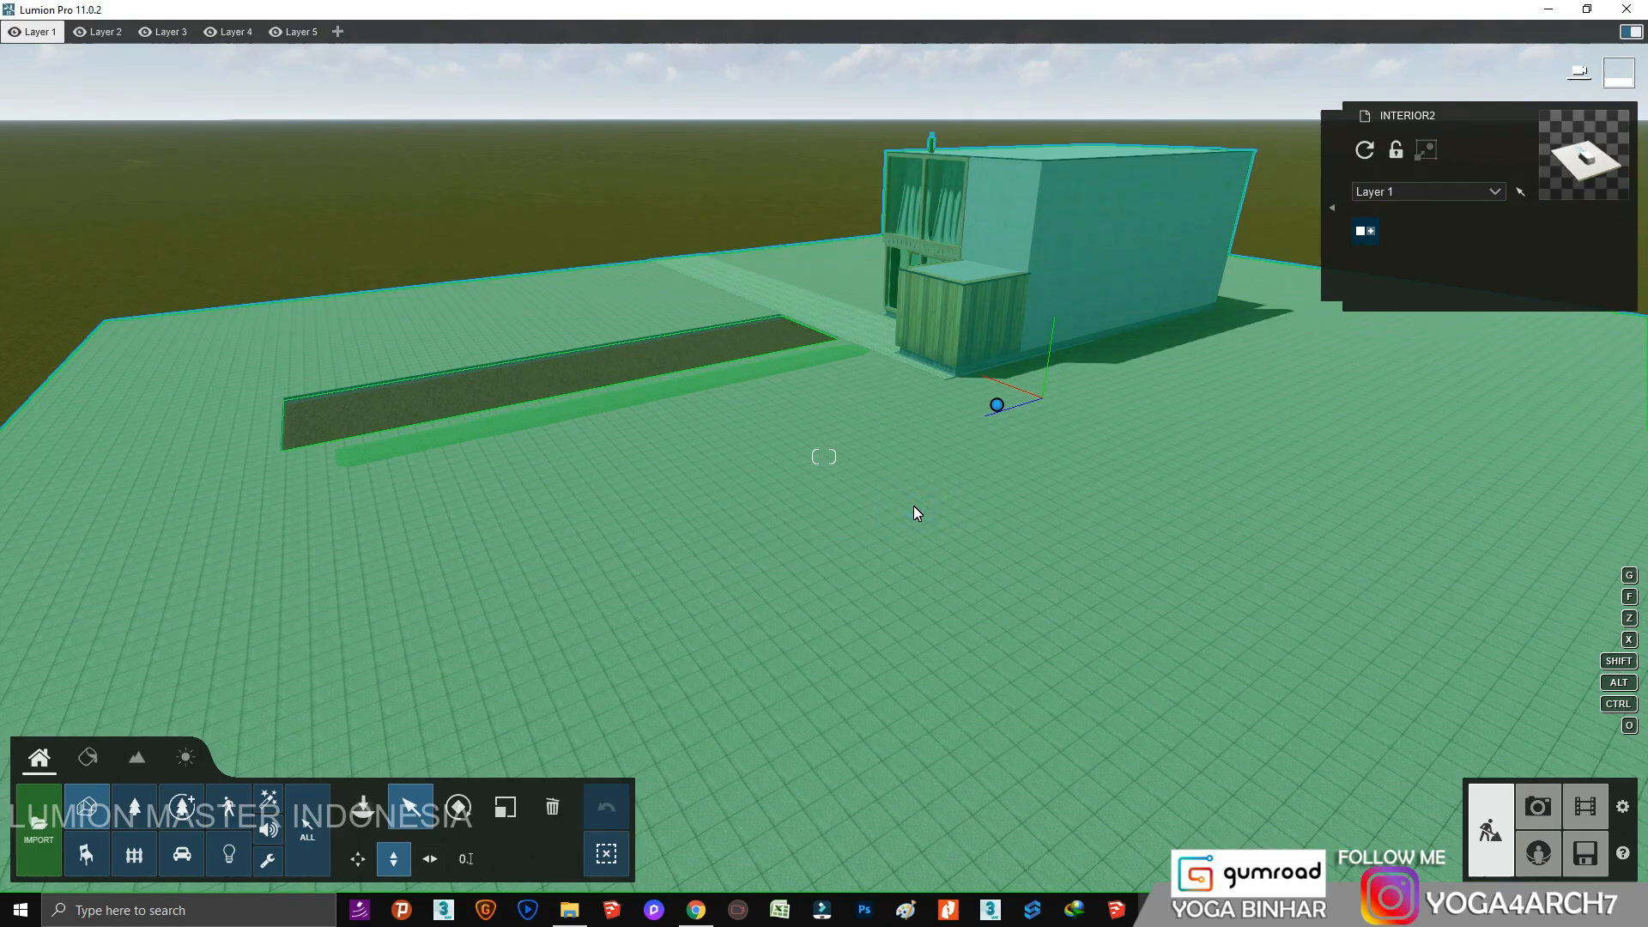
left_click_drag(998, 400, 998, 407)
right_click_drag(821, 549, 846, 549)
Lower the terrain inside the rectangular pool opening beside the bright green strip.
left_click(137, 760)
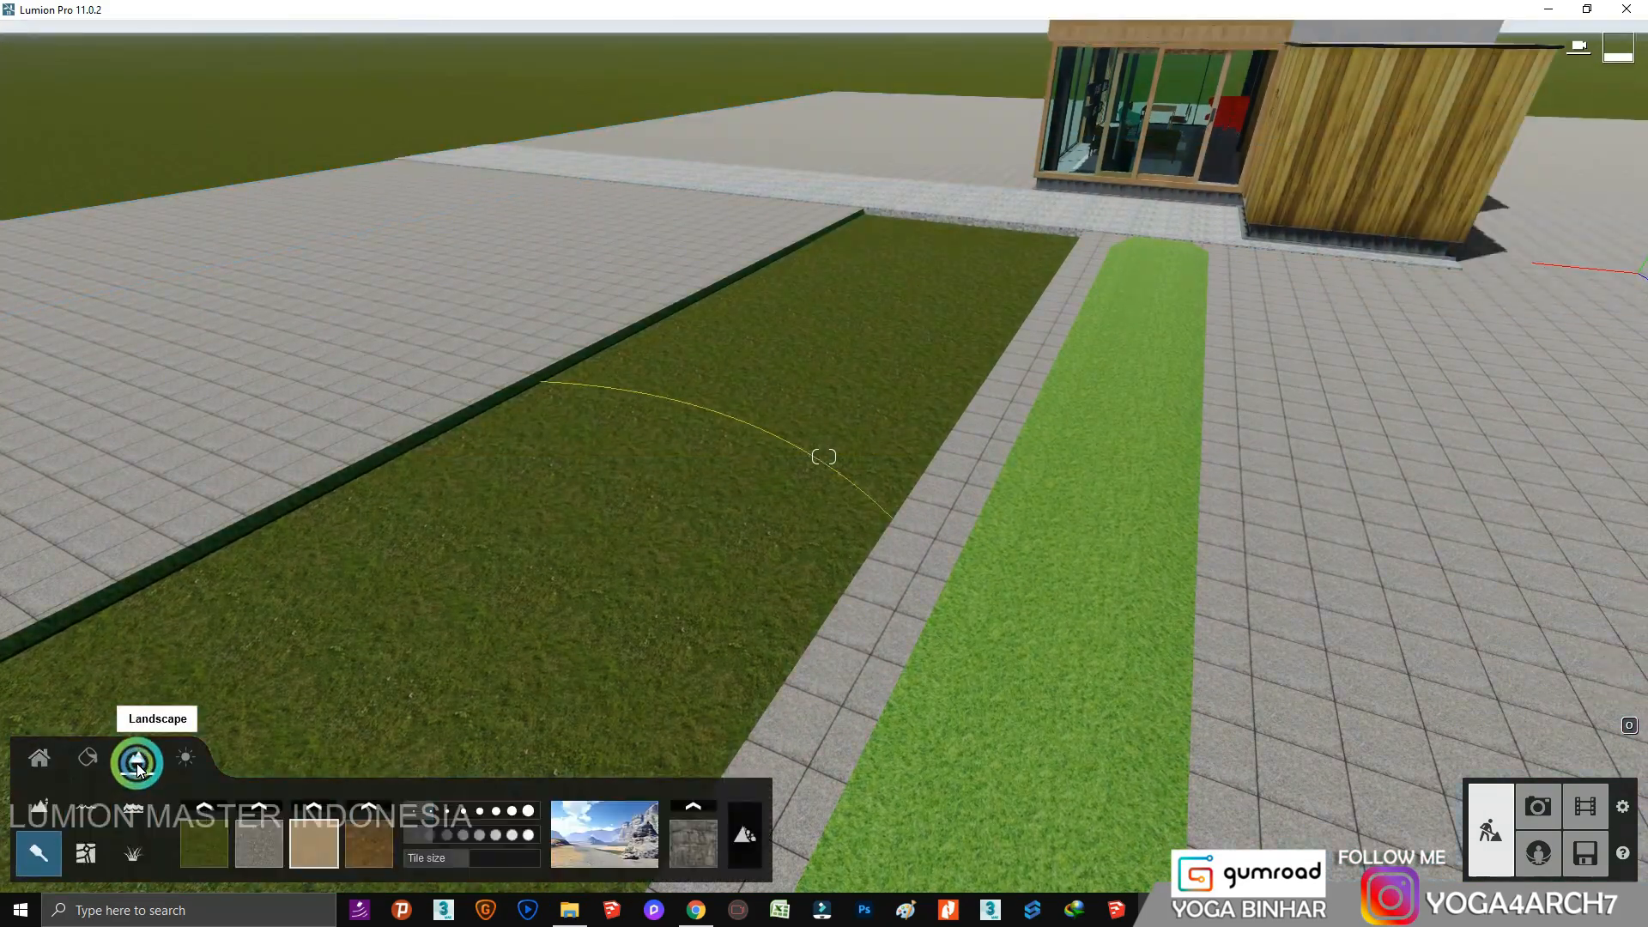
left_click(32, 811)
left_click(240, 833)
key("s")
right_click_drag(721, 592, 698, 610)
mouse_move(699, 610)
left_mouse_down()
mouse_move(819, 452)
mouse_move(1013, 311)
left_mouse_up()
right_click_drag(875, 358, 1099, 404)
In photo mode, view the glazed corner of the house and set the focal length to 24 mm.
left_click(1541, 810)
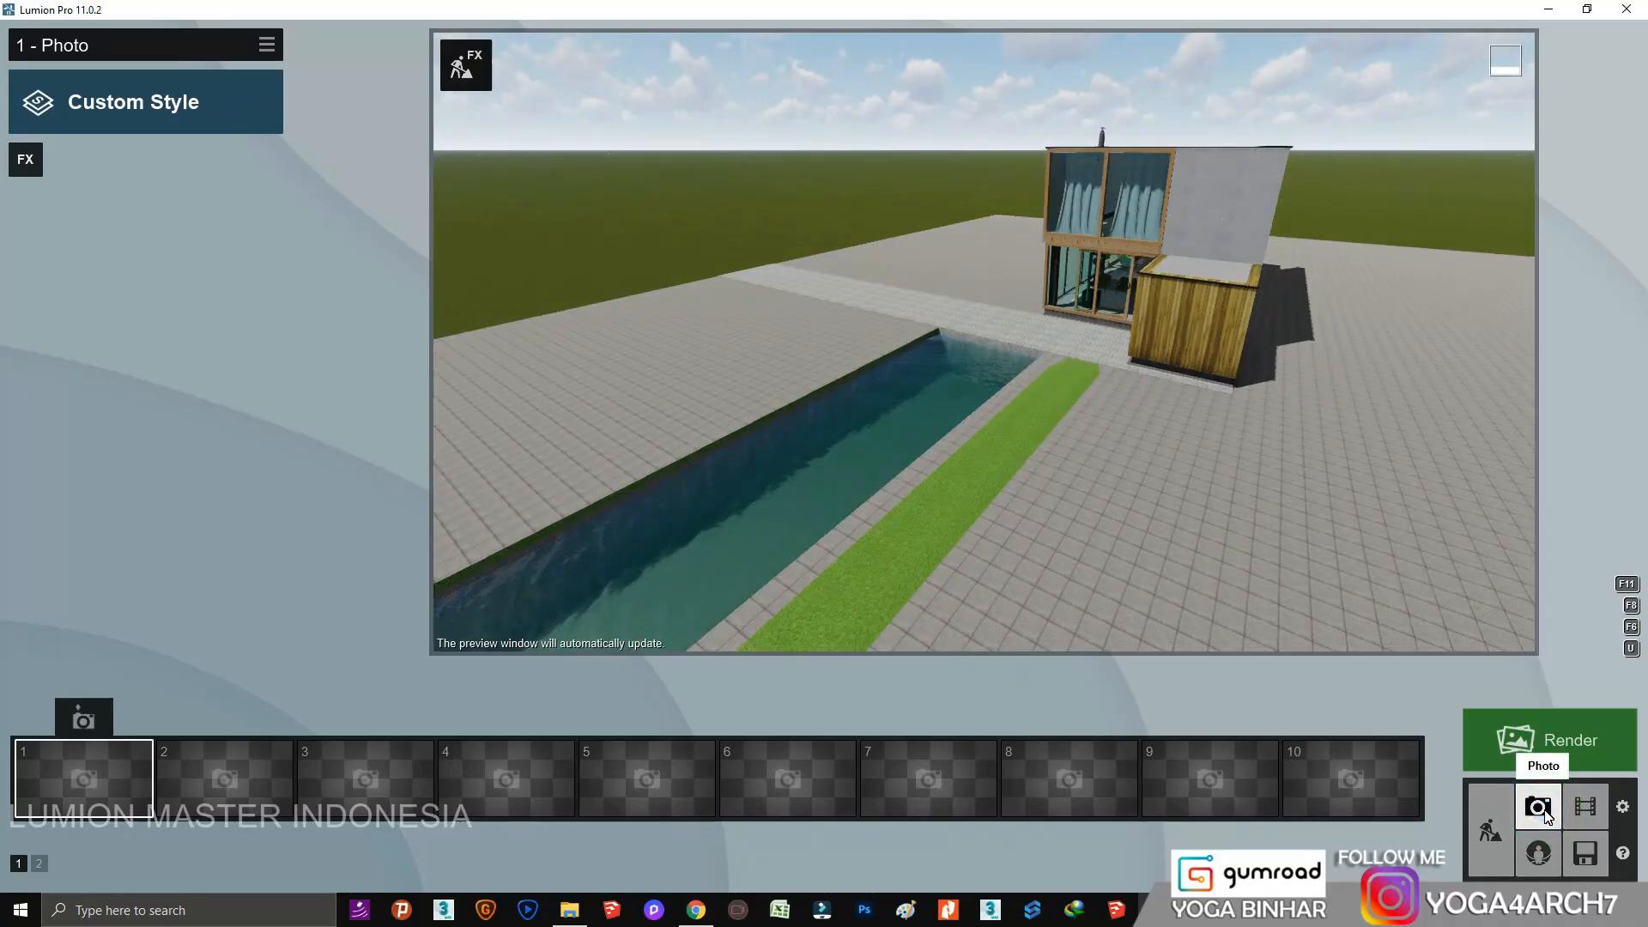
right_click_drag(898, 517, 951, 425)
key("w")
key("s")
key("e")
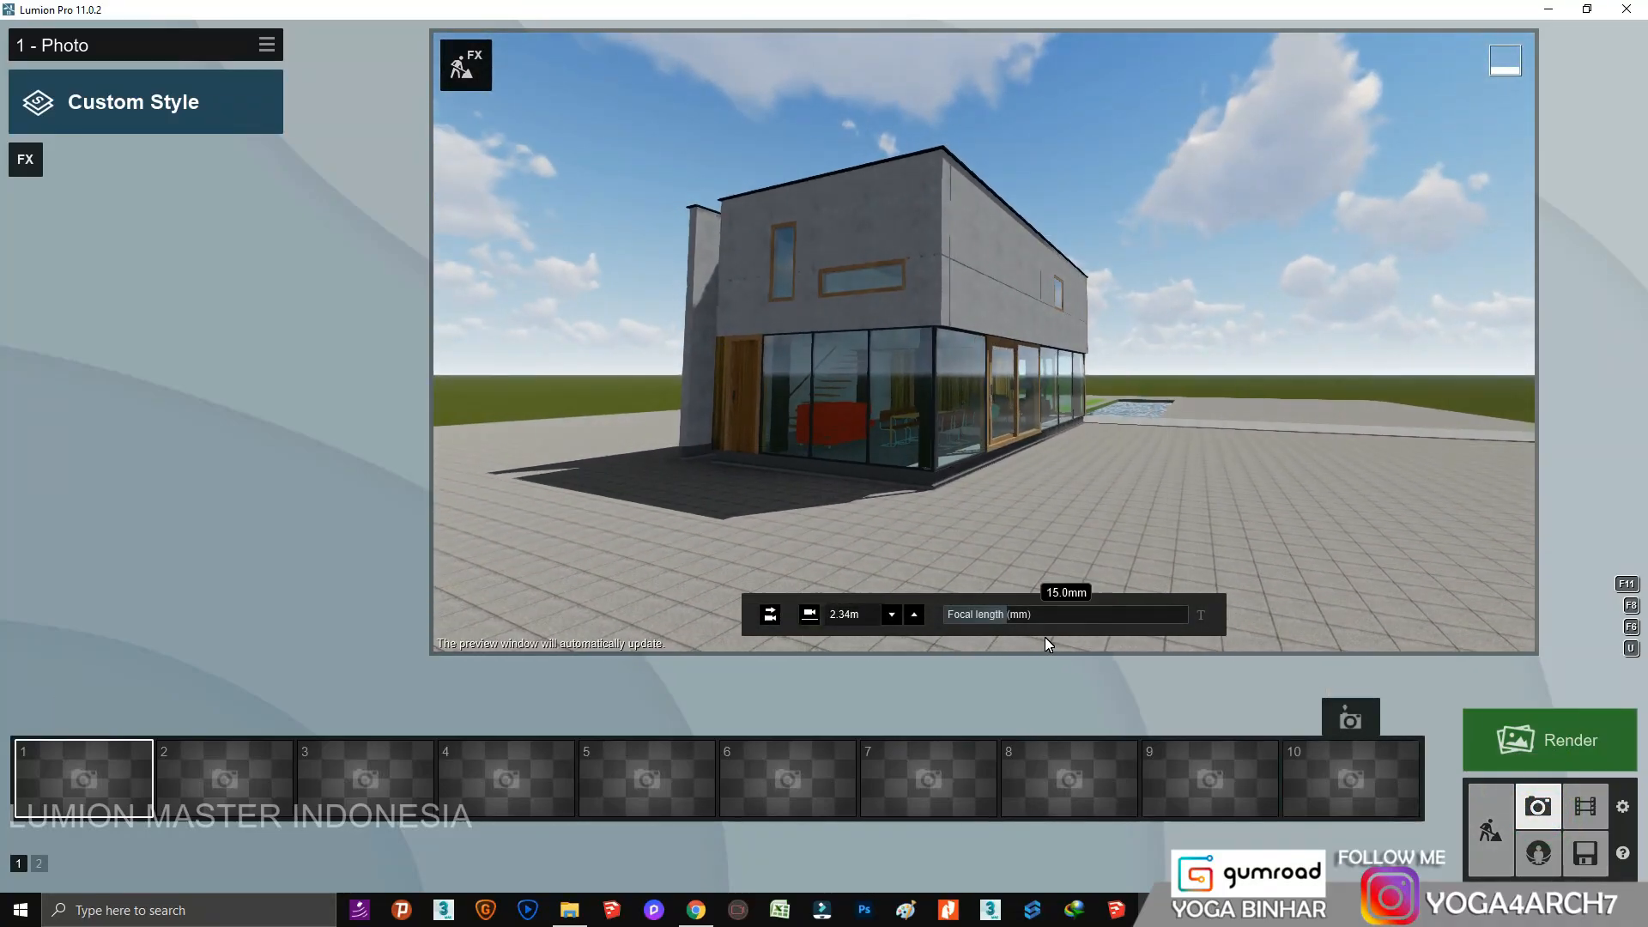
left_click(1037, 617)
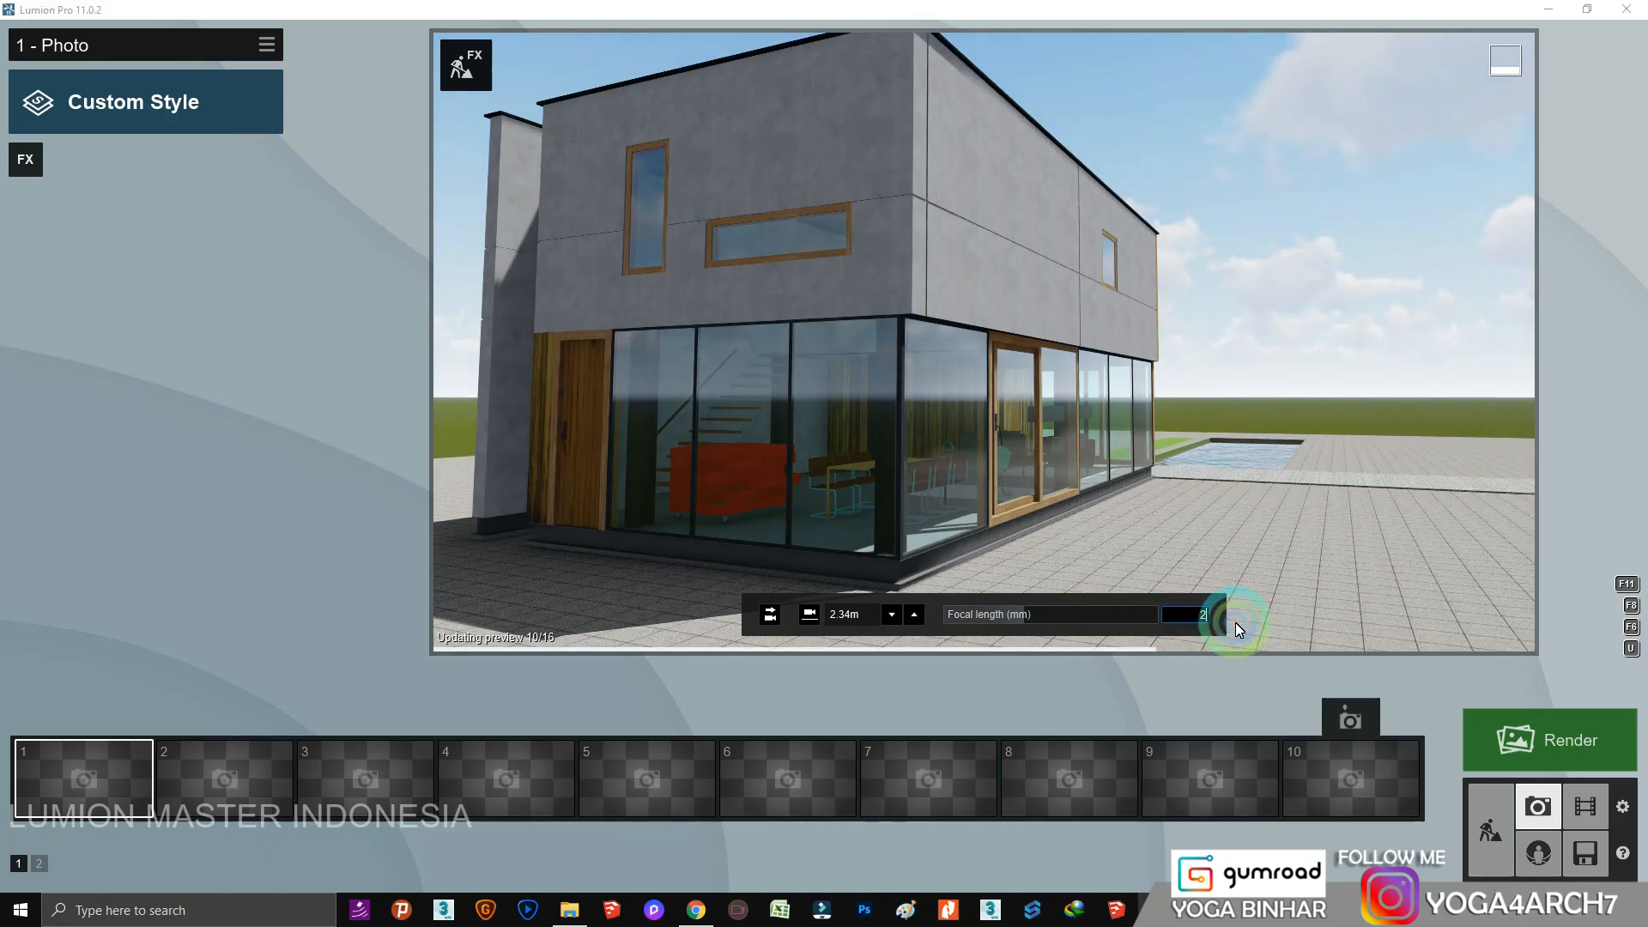
type("24")
key("Return")
Frame the house corner from a camera height of about 1.71 m and save the view to photo slot 1.
key("s")
key("s")
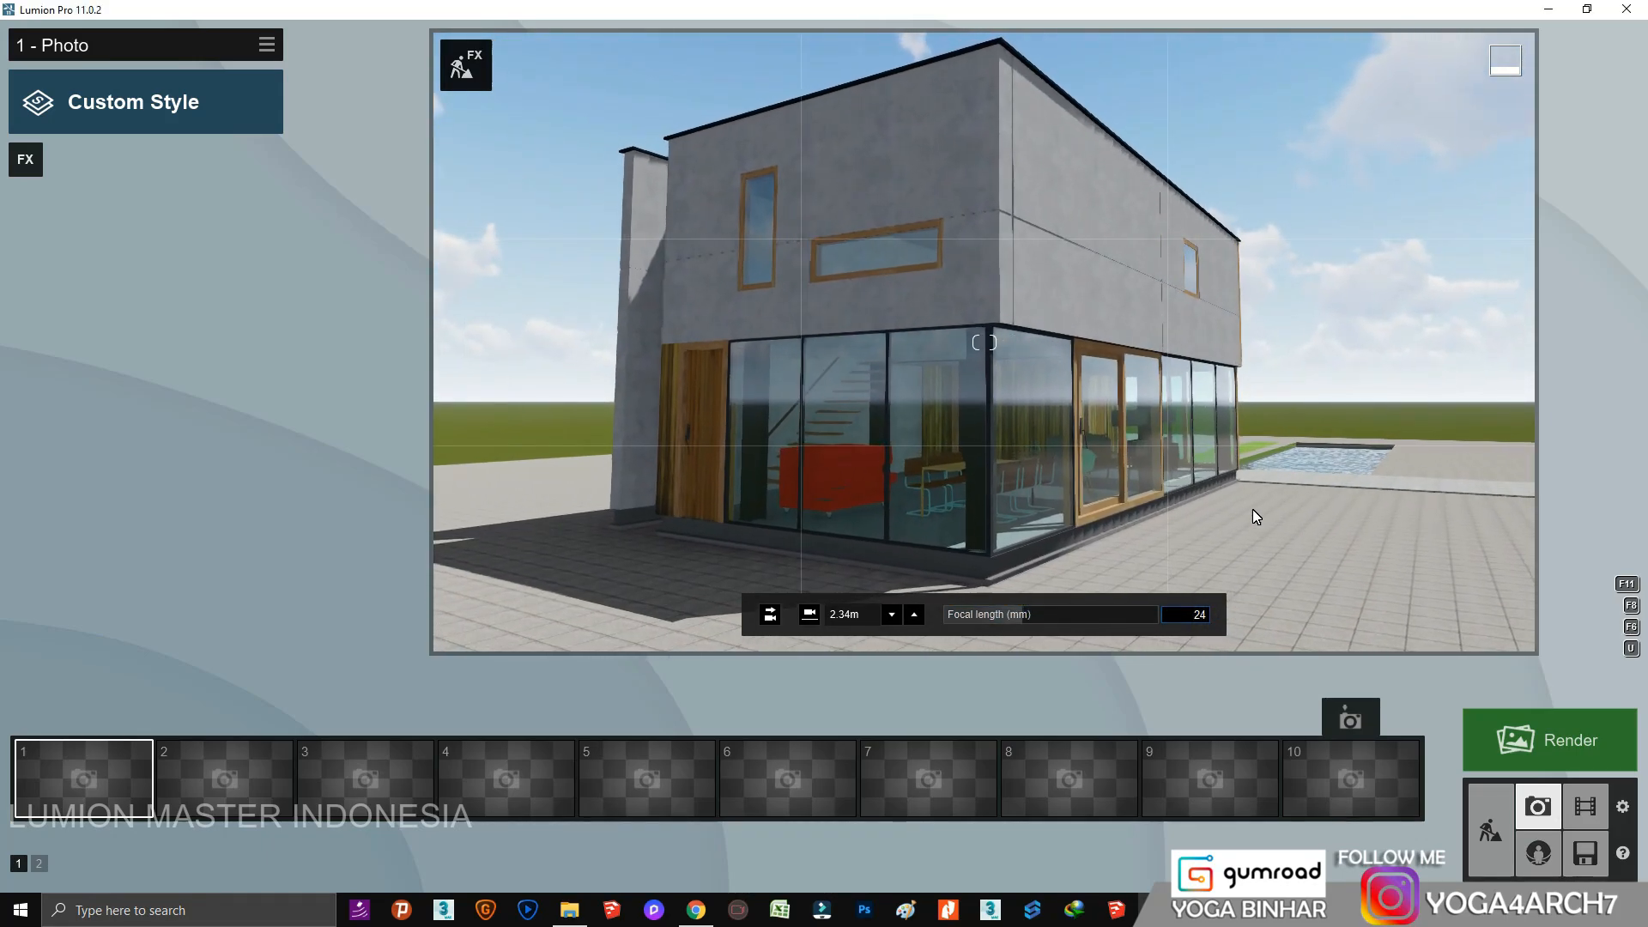
key("a")
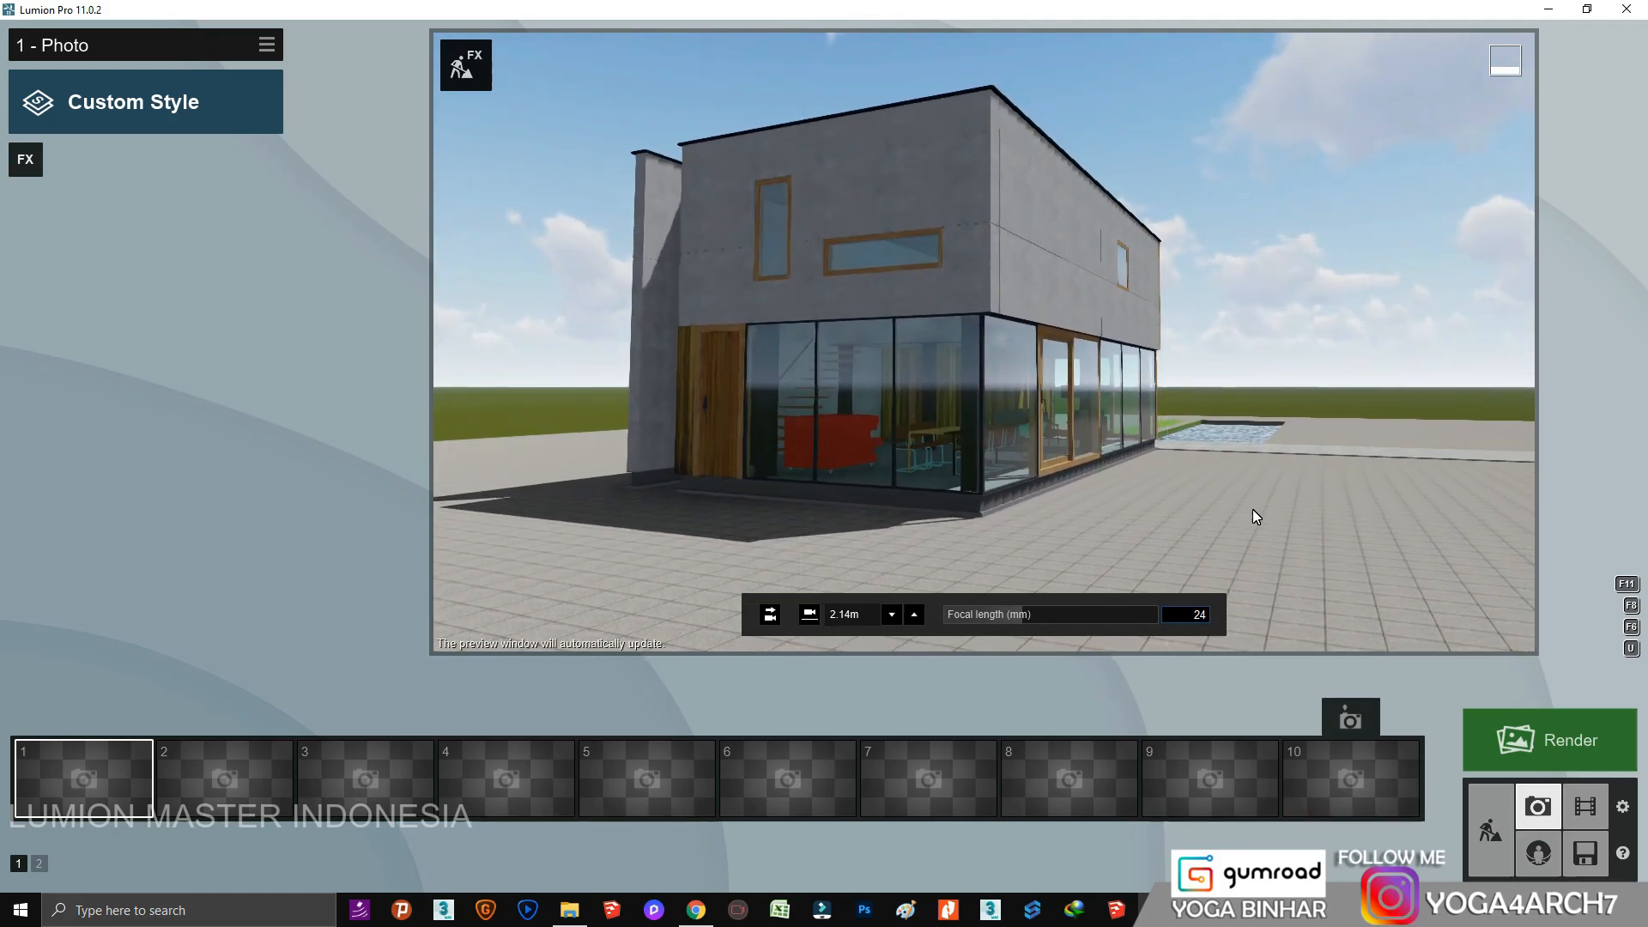
right_click_drag(1253, 509, 1253, 509)
key("e")
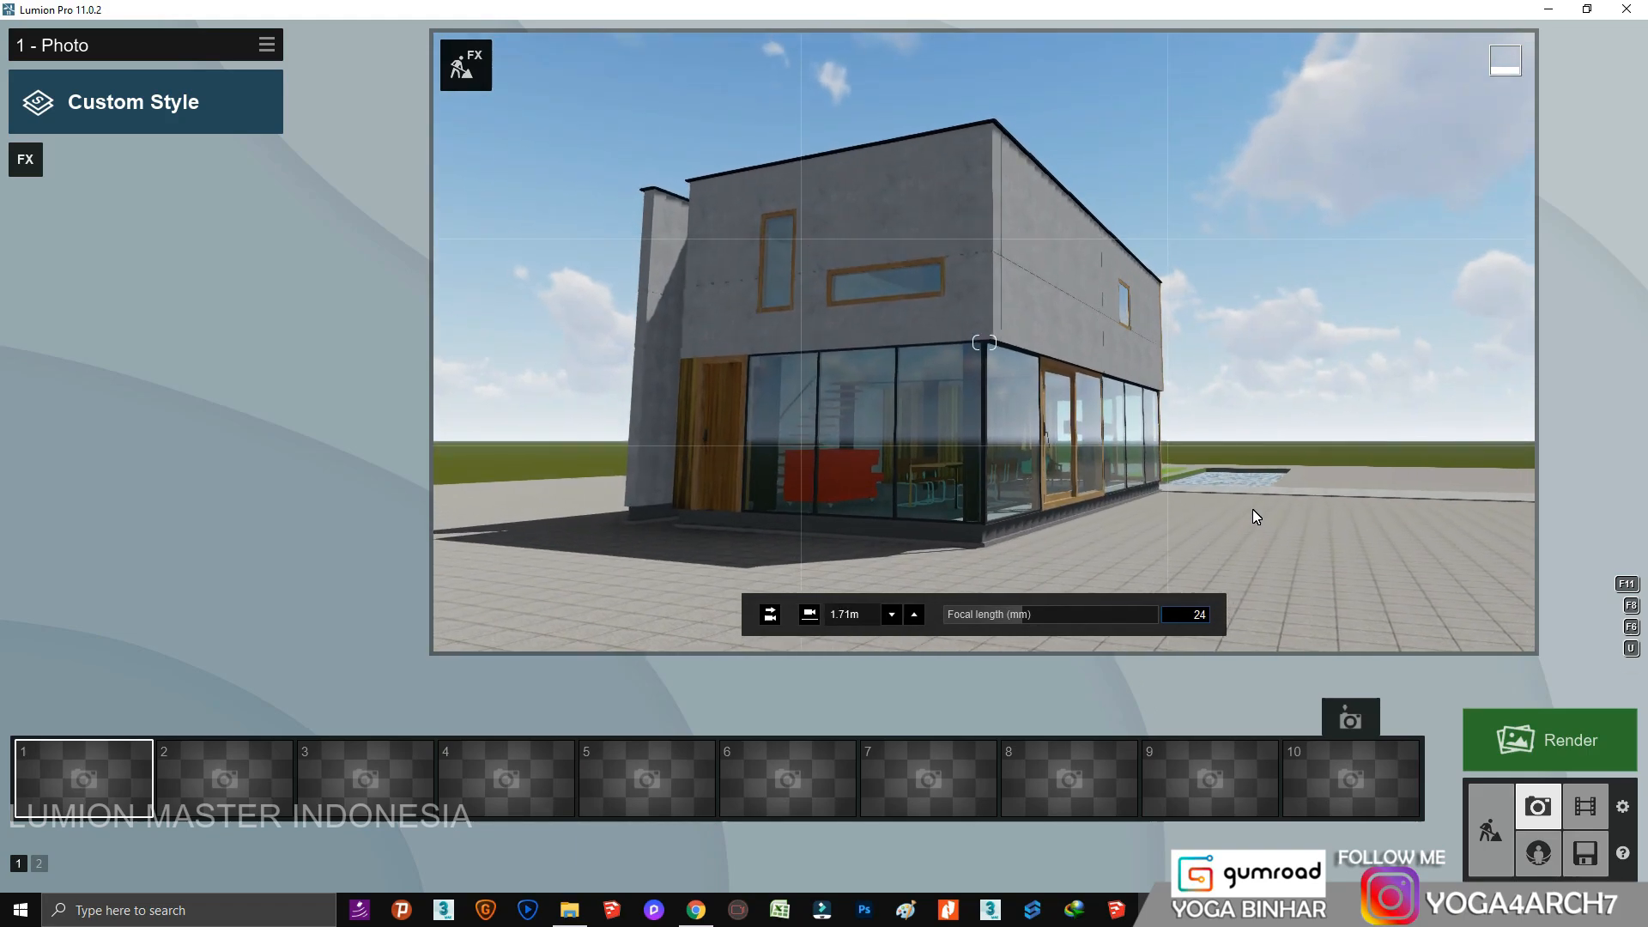
mouse_move(54, 748)
left_click(63, 719)
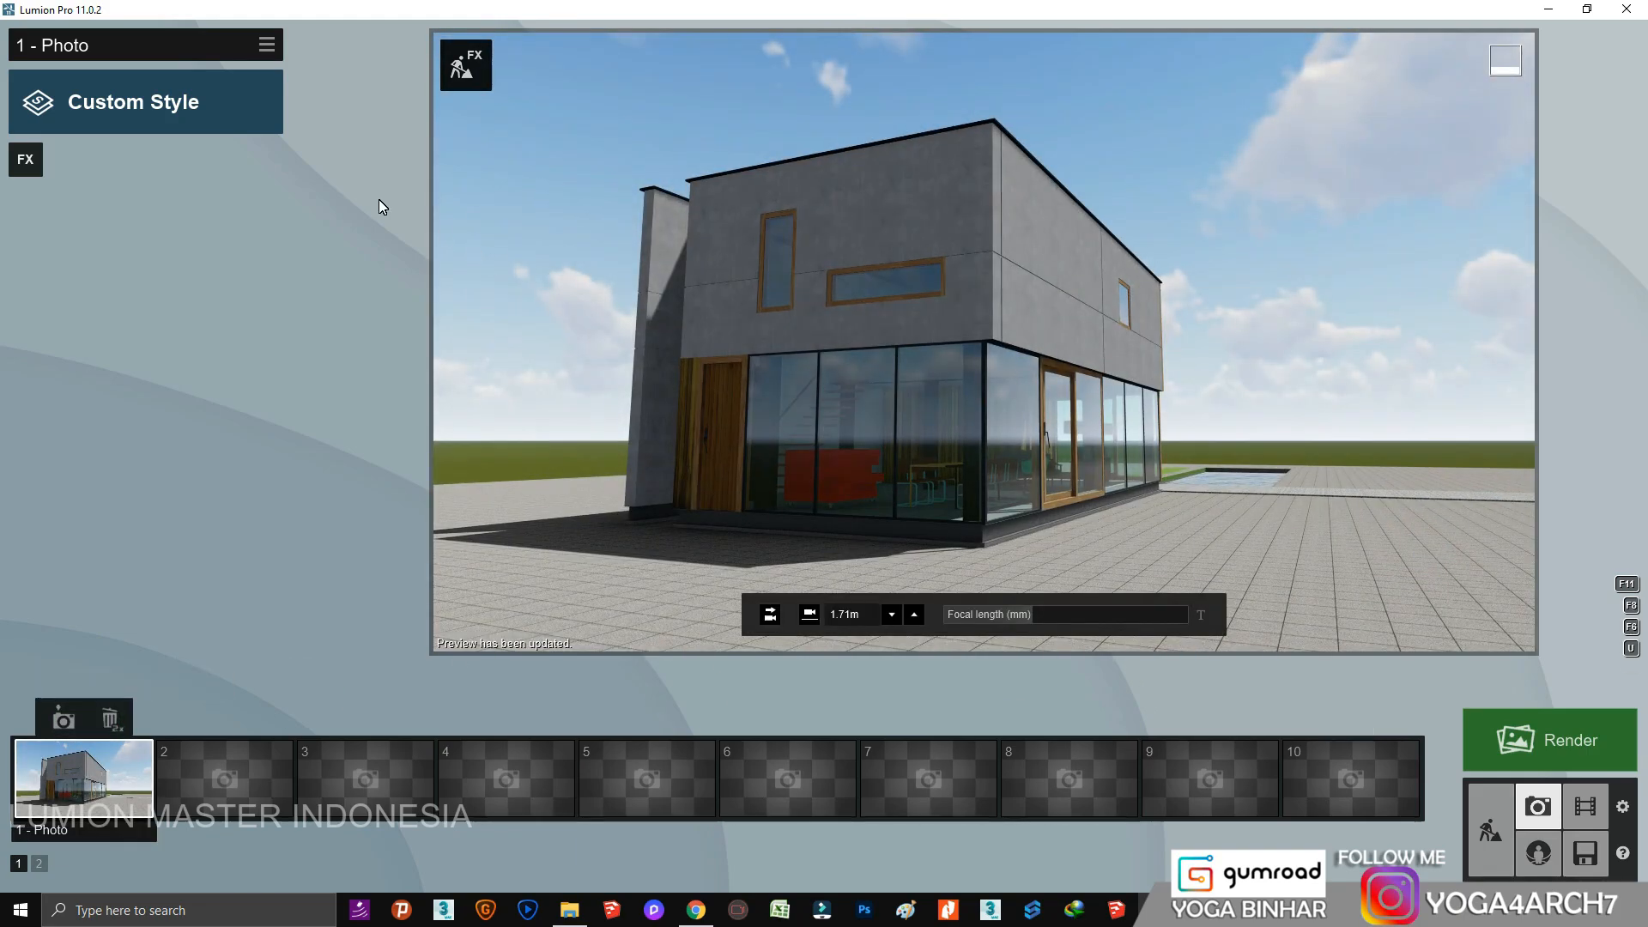
Apply the Overcast style to the photo and add an enabled 2-Point Perspective effect.
left_click(189, 127)
left_click(533, 632)
left_click(1398, 356)
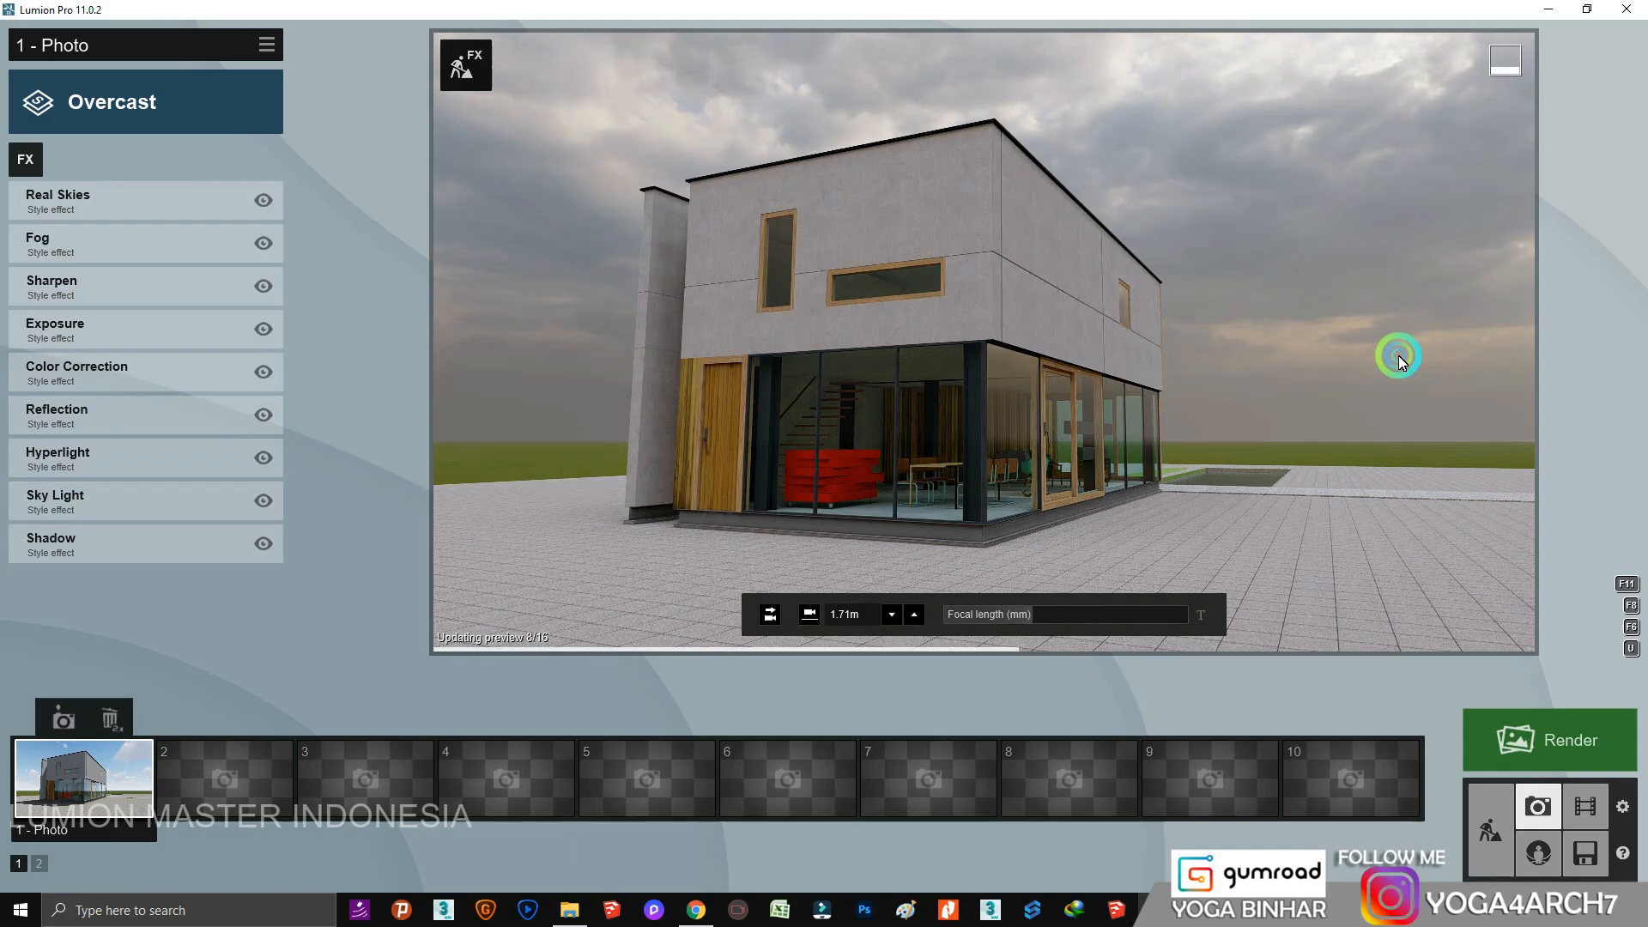
left_click(19, 166)
left_click(927, 323)
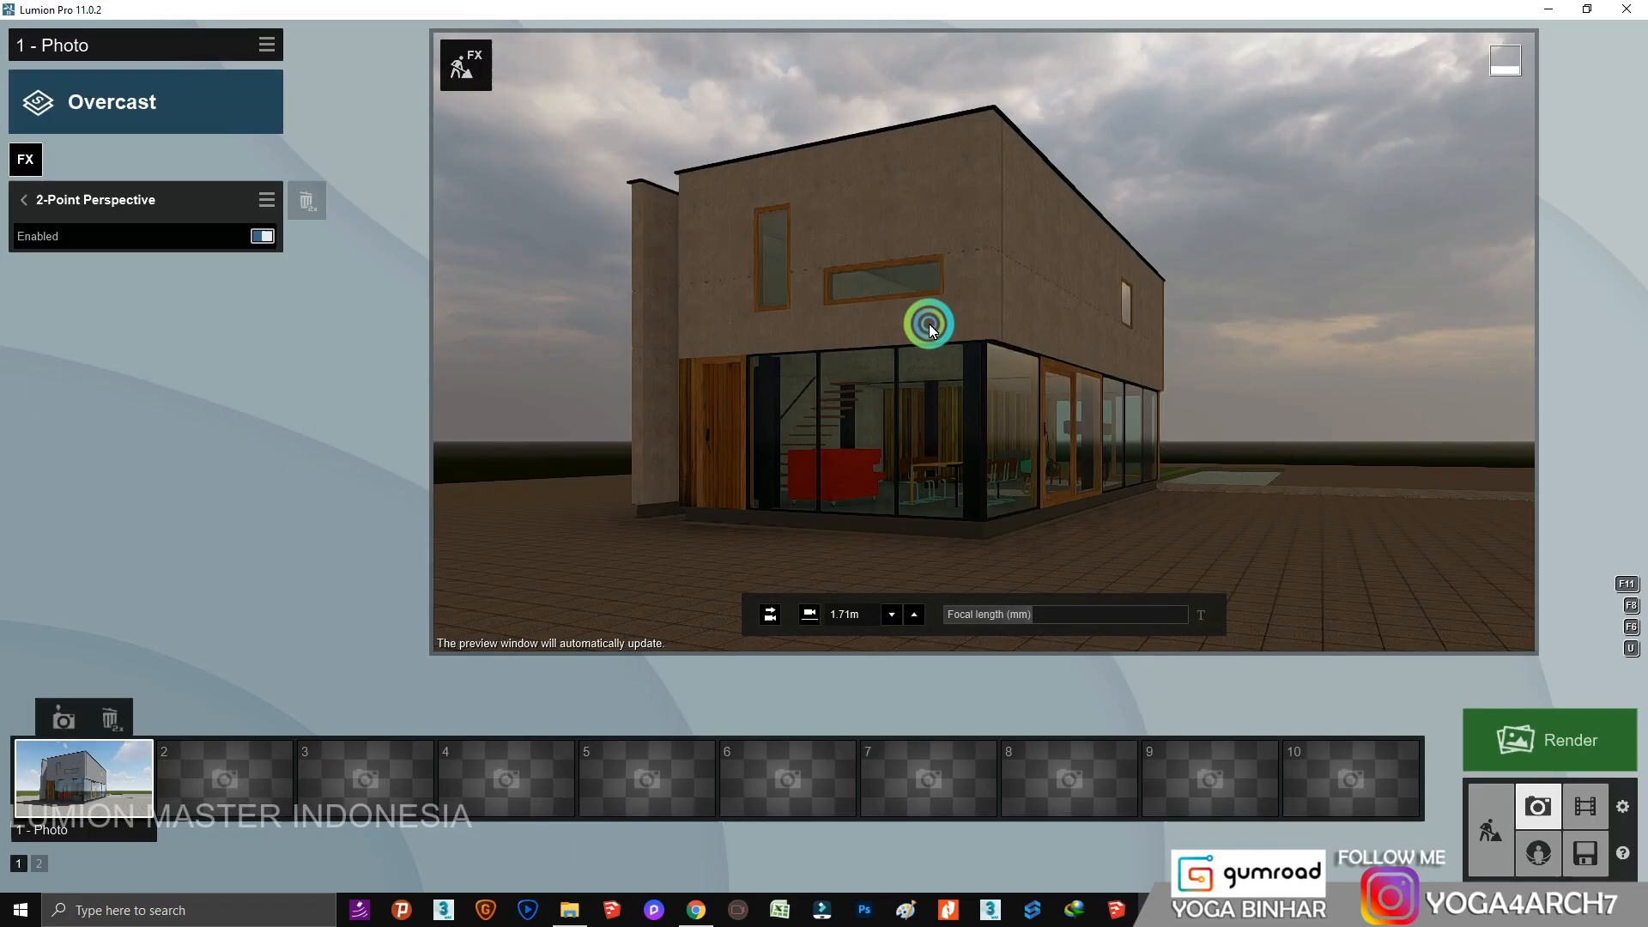
left_click(1243, 414)
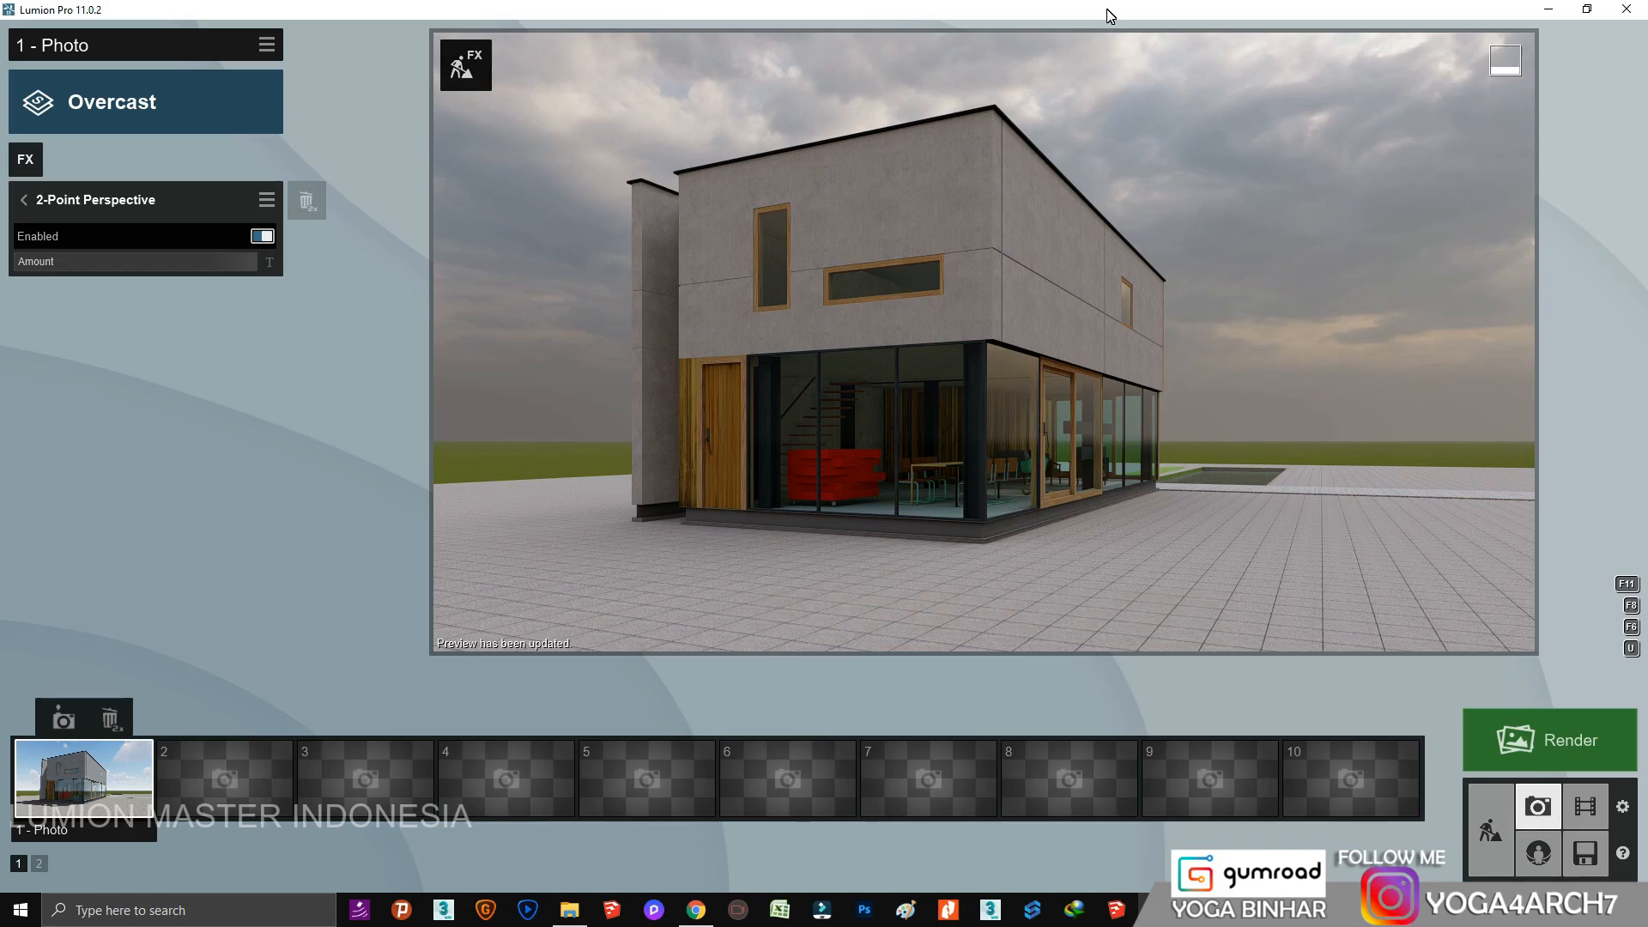
Back in build mode, assign the Wild Grass 02 material to the paved ground around the house.
left_click(1491, 830)
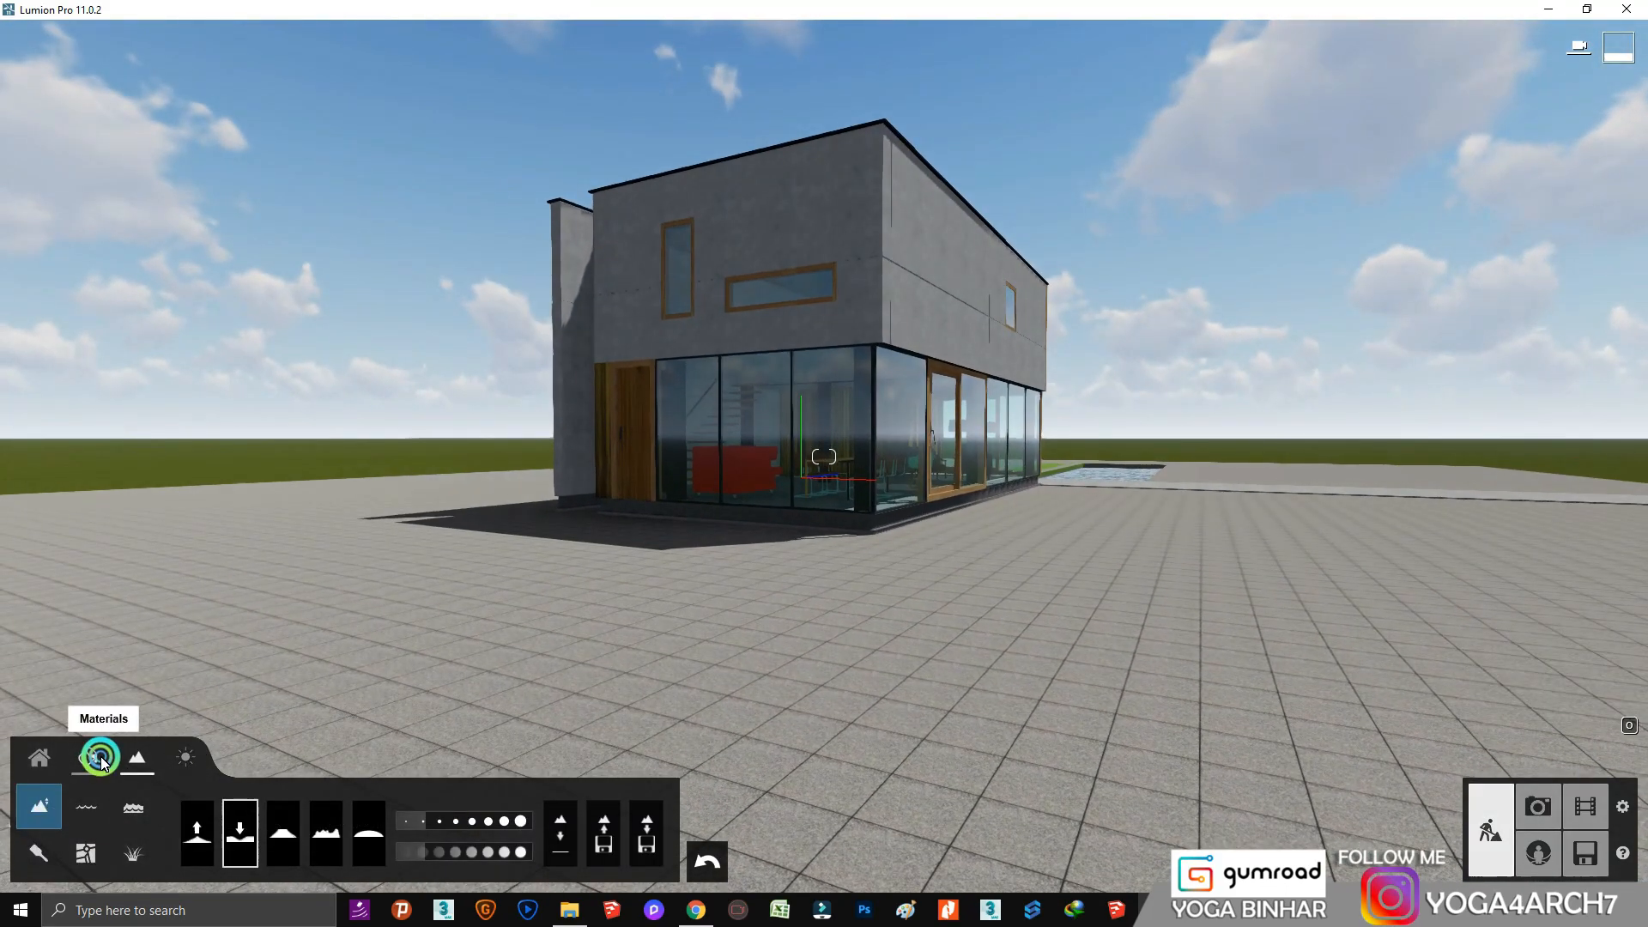
left_click(96, 757)
left_click(434, 528)
left_click(58, 312)
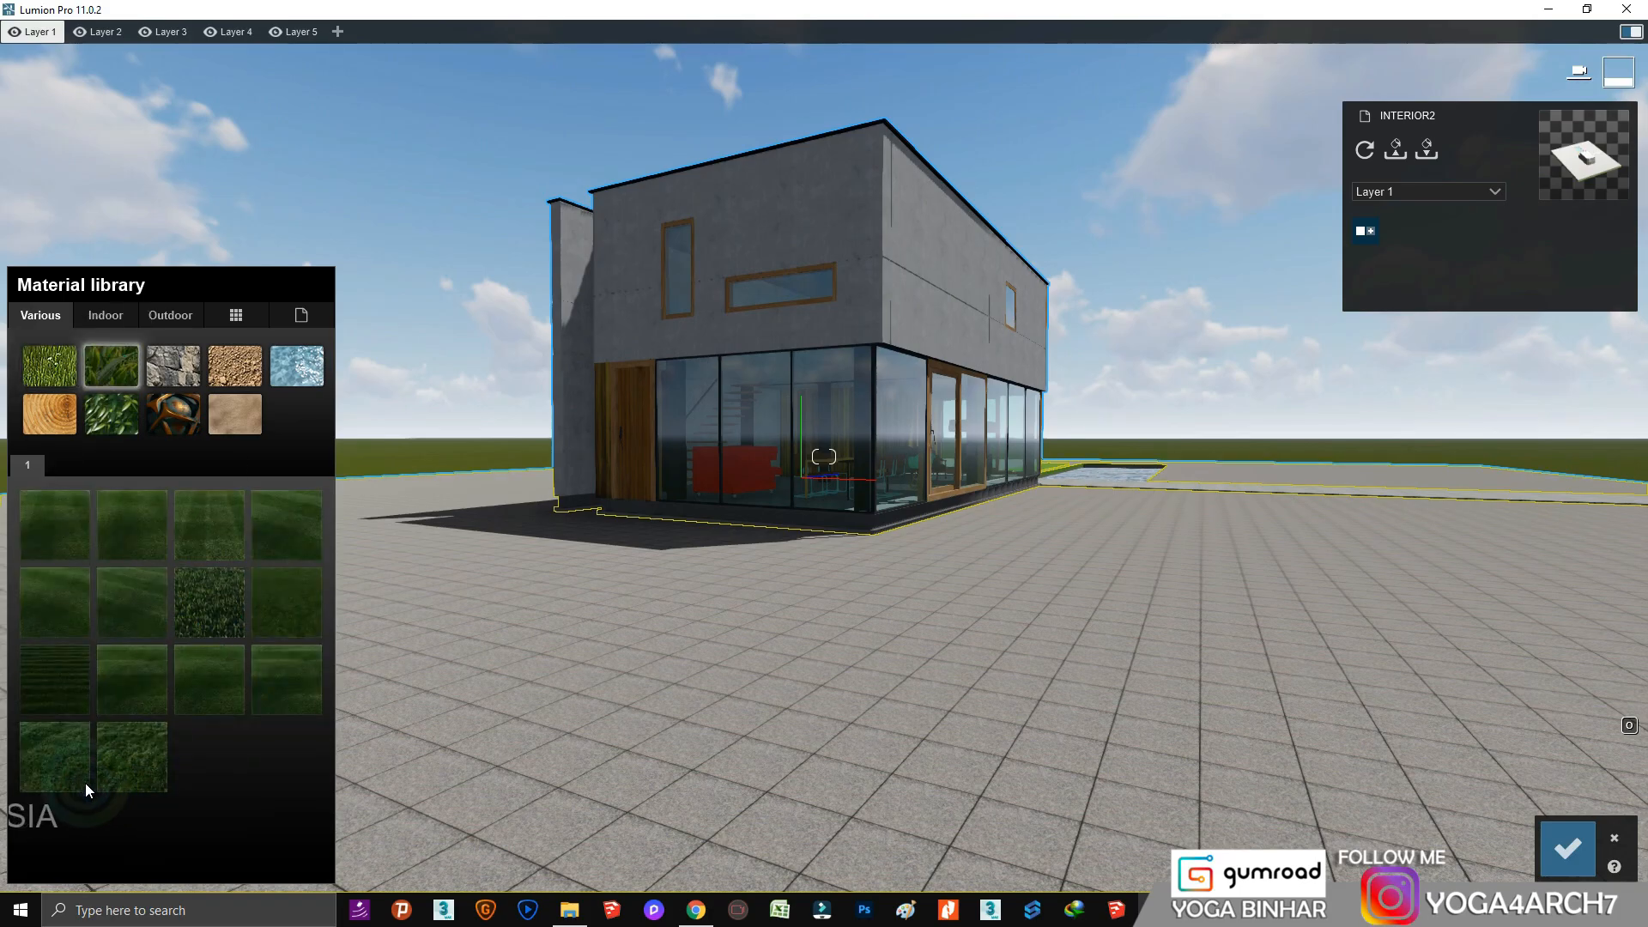
left_click(115, 762)
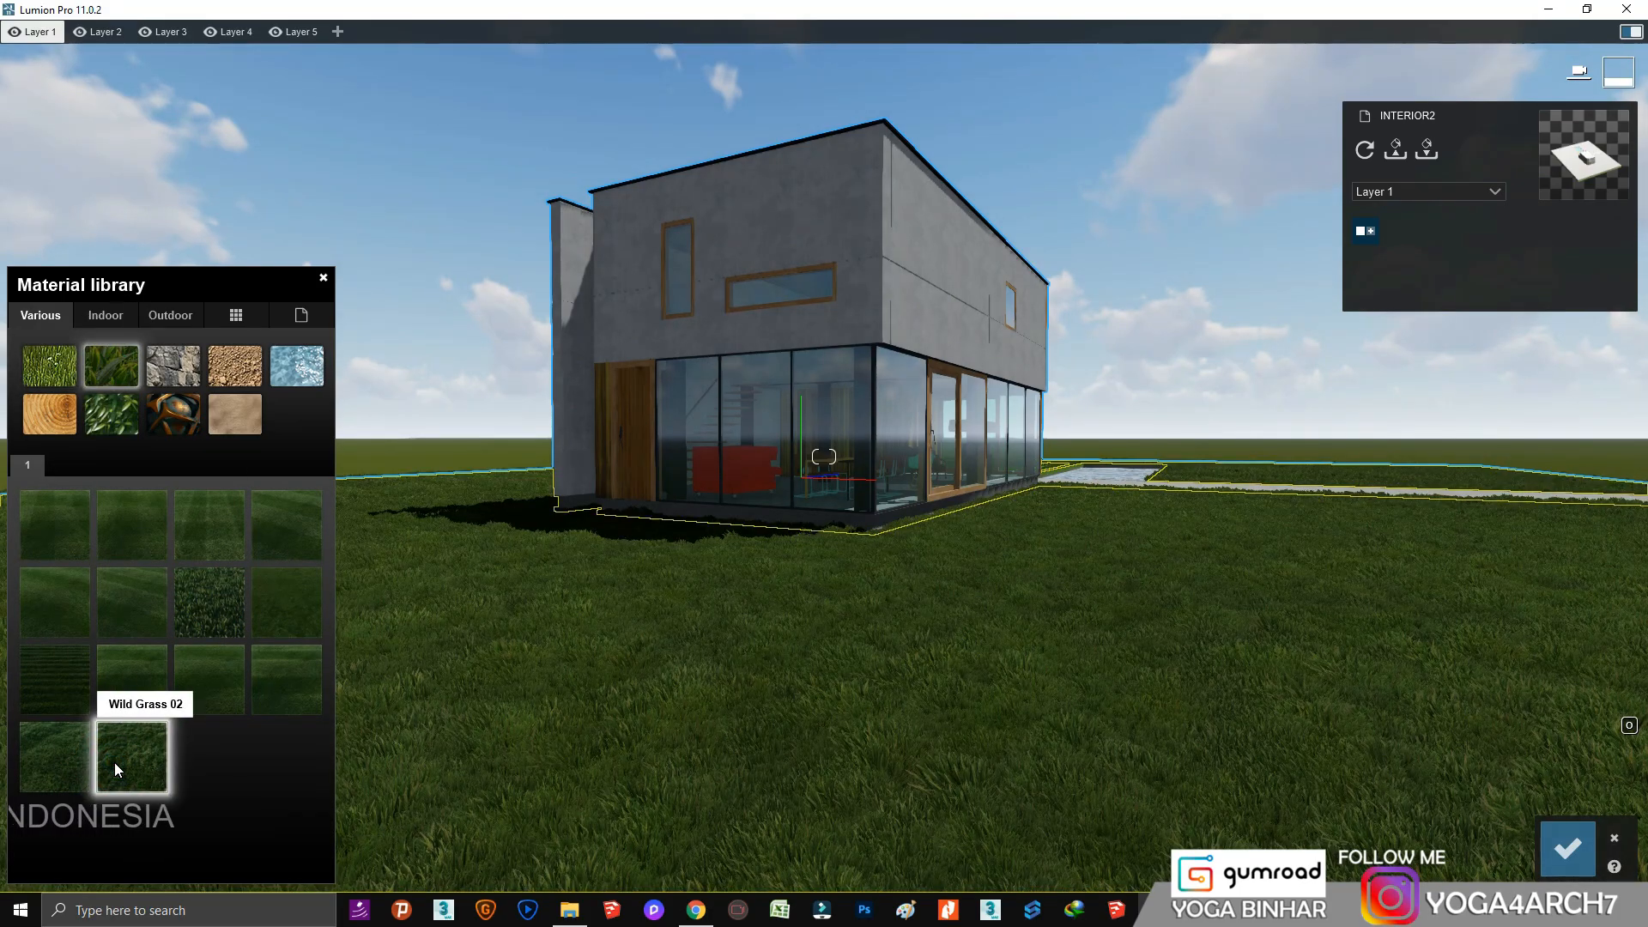
Try other 3D grass materials on the ground around the house and compare them up close.
left_click(260, 627)
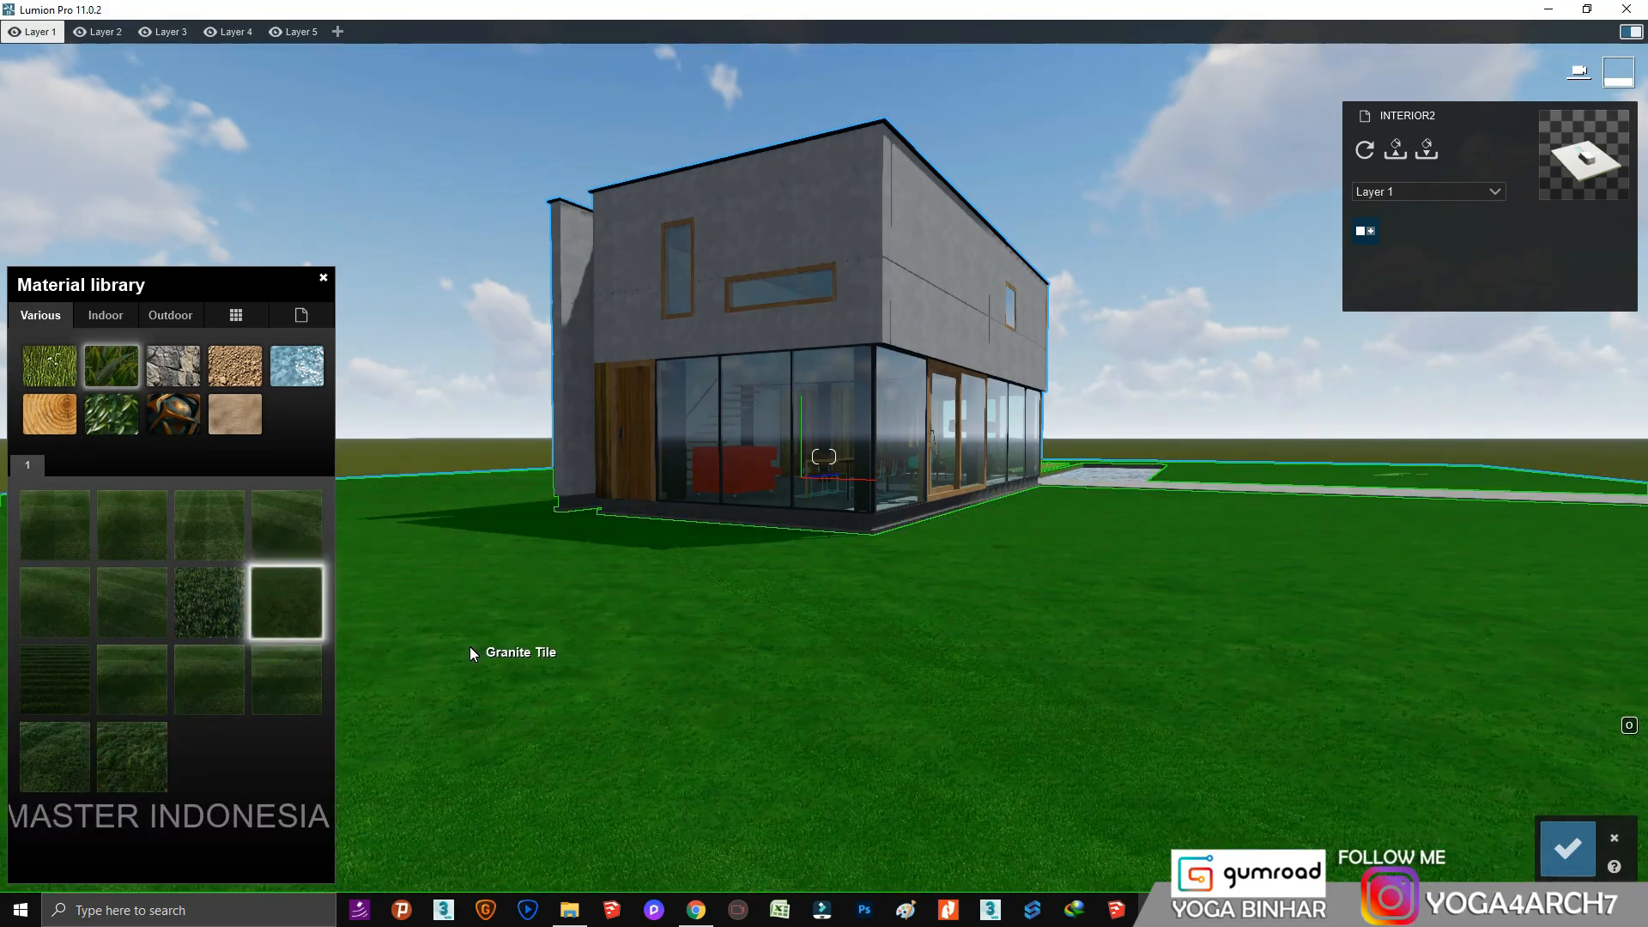
right_click_drag(470, 647, 473, 641)
key("w")
left_click(224, 596)
key("s")
right_click_drag(827, 699, 827, 692)
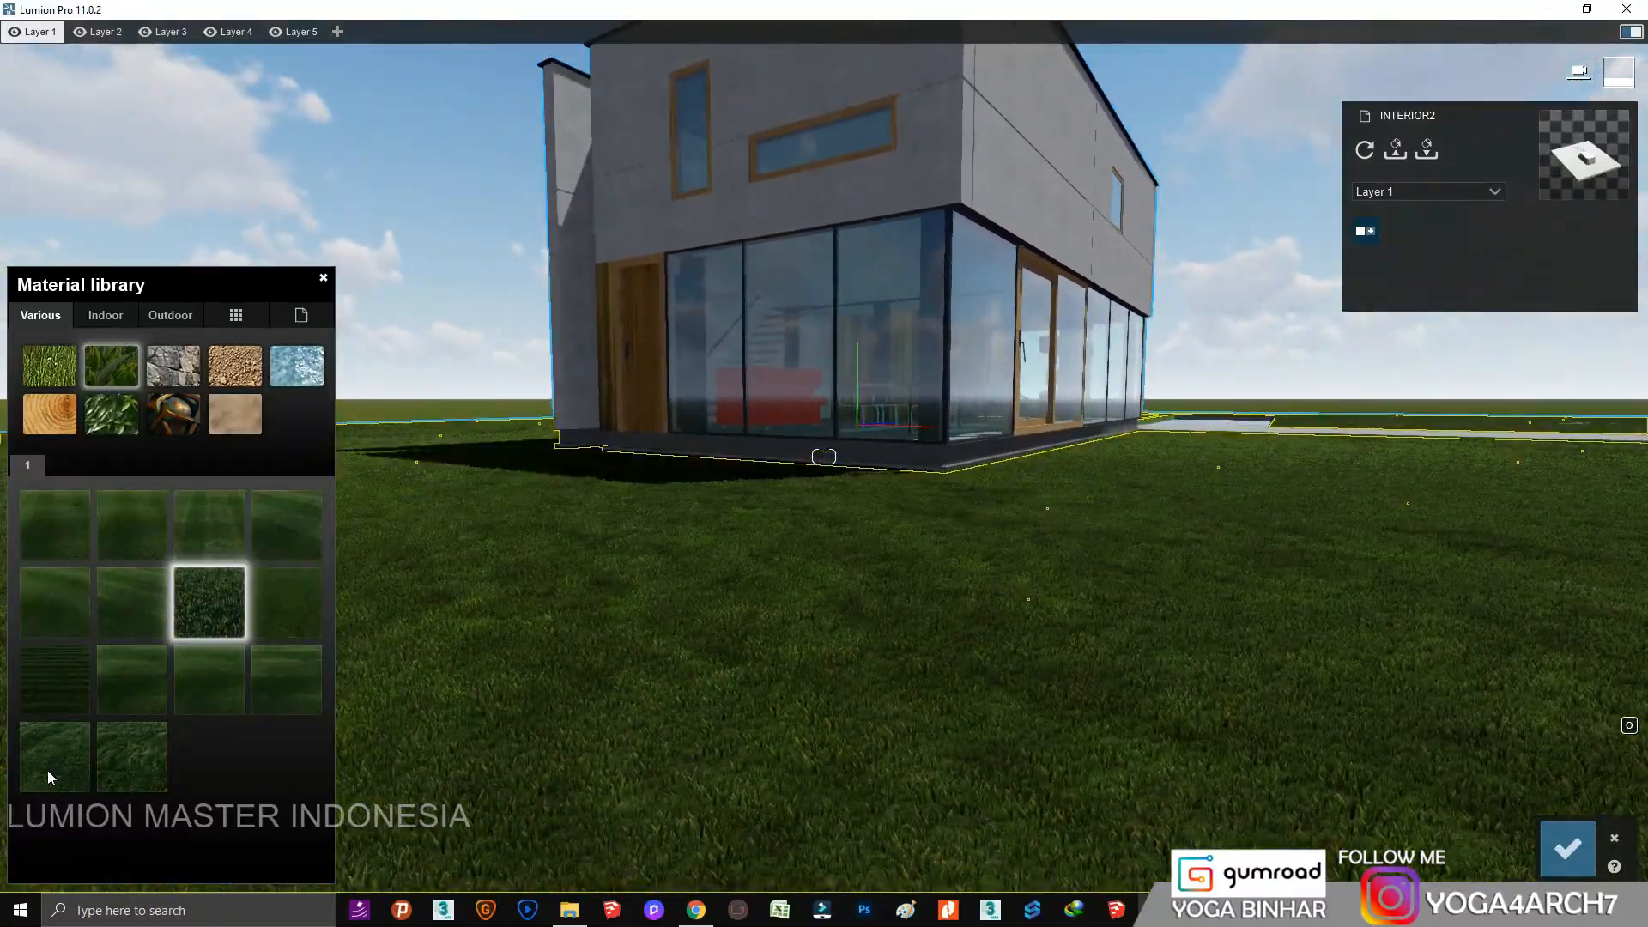
left_click(48, 770)
Set the ground material to Wild Grass 02 with a smaller grass size, save it and check the photo view.
left_click(133, 755)
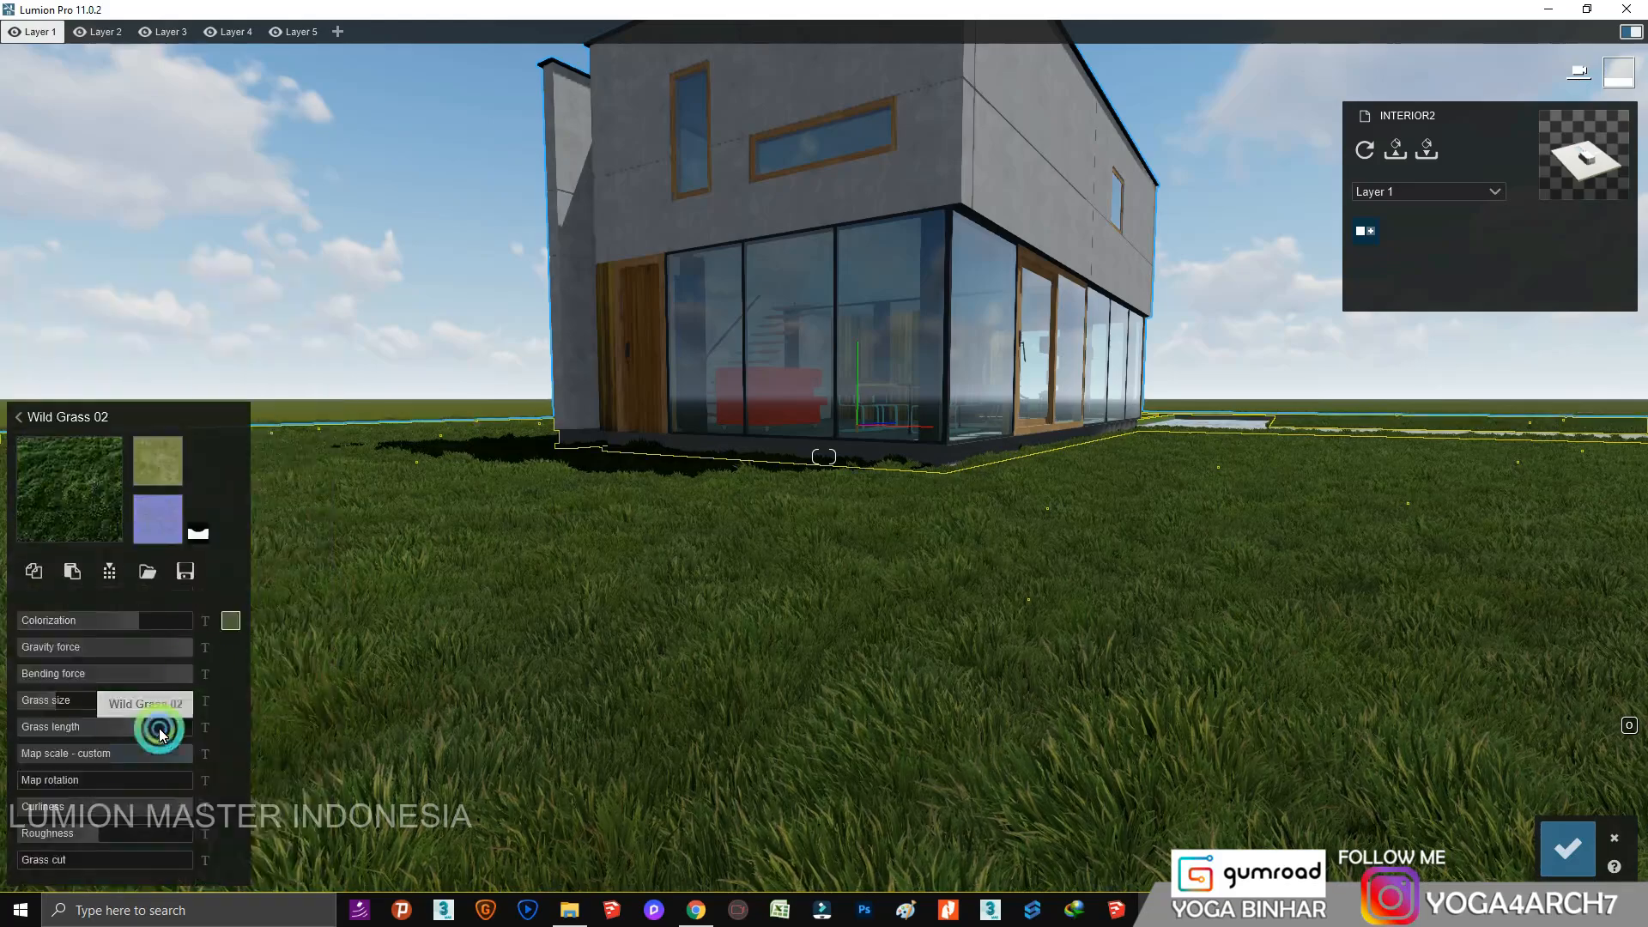
left_click(47, 698)
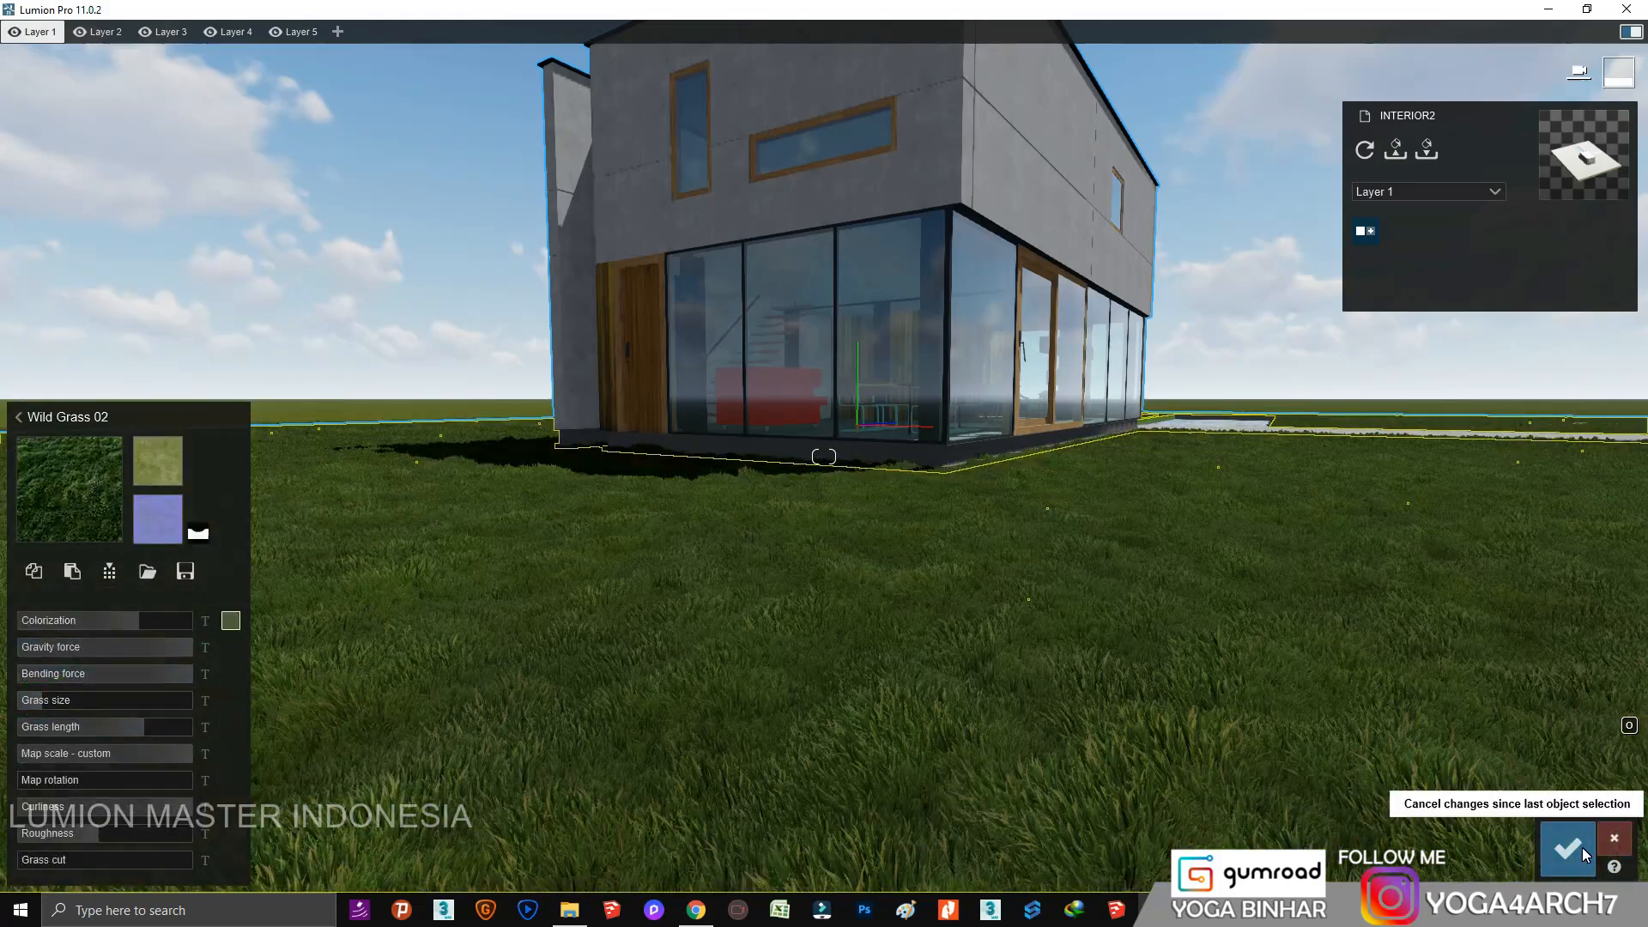
left_click(1582, 847)
left_click(1538, 806)
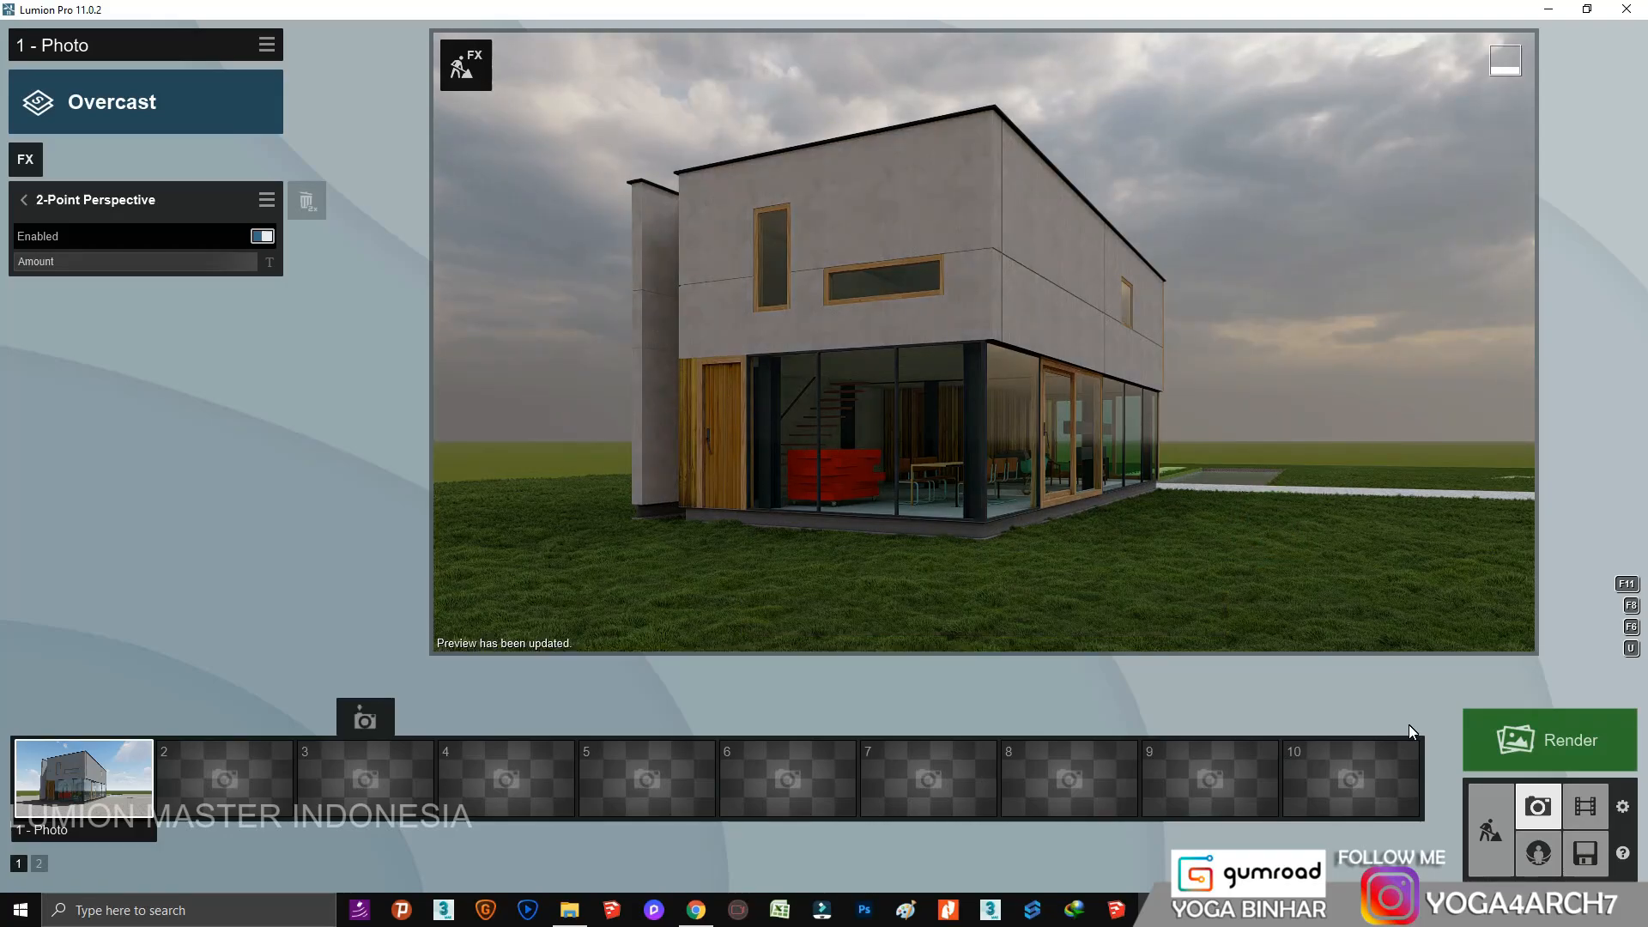
View the site from above in build mode and choose the Hedge1 RT plant from the Nature library for line placement.
left_click(1491, 830)
right_click_drag(1082, 519, 1156, 386)
left_click(39, 757)
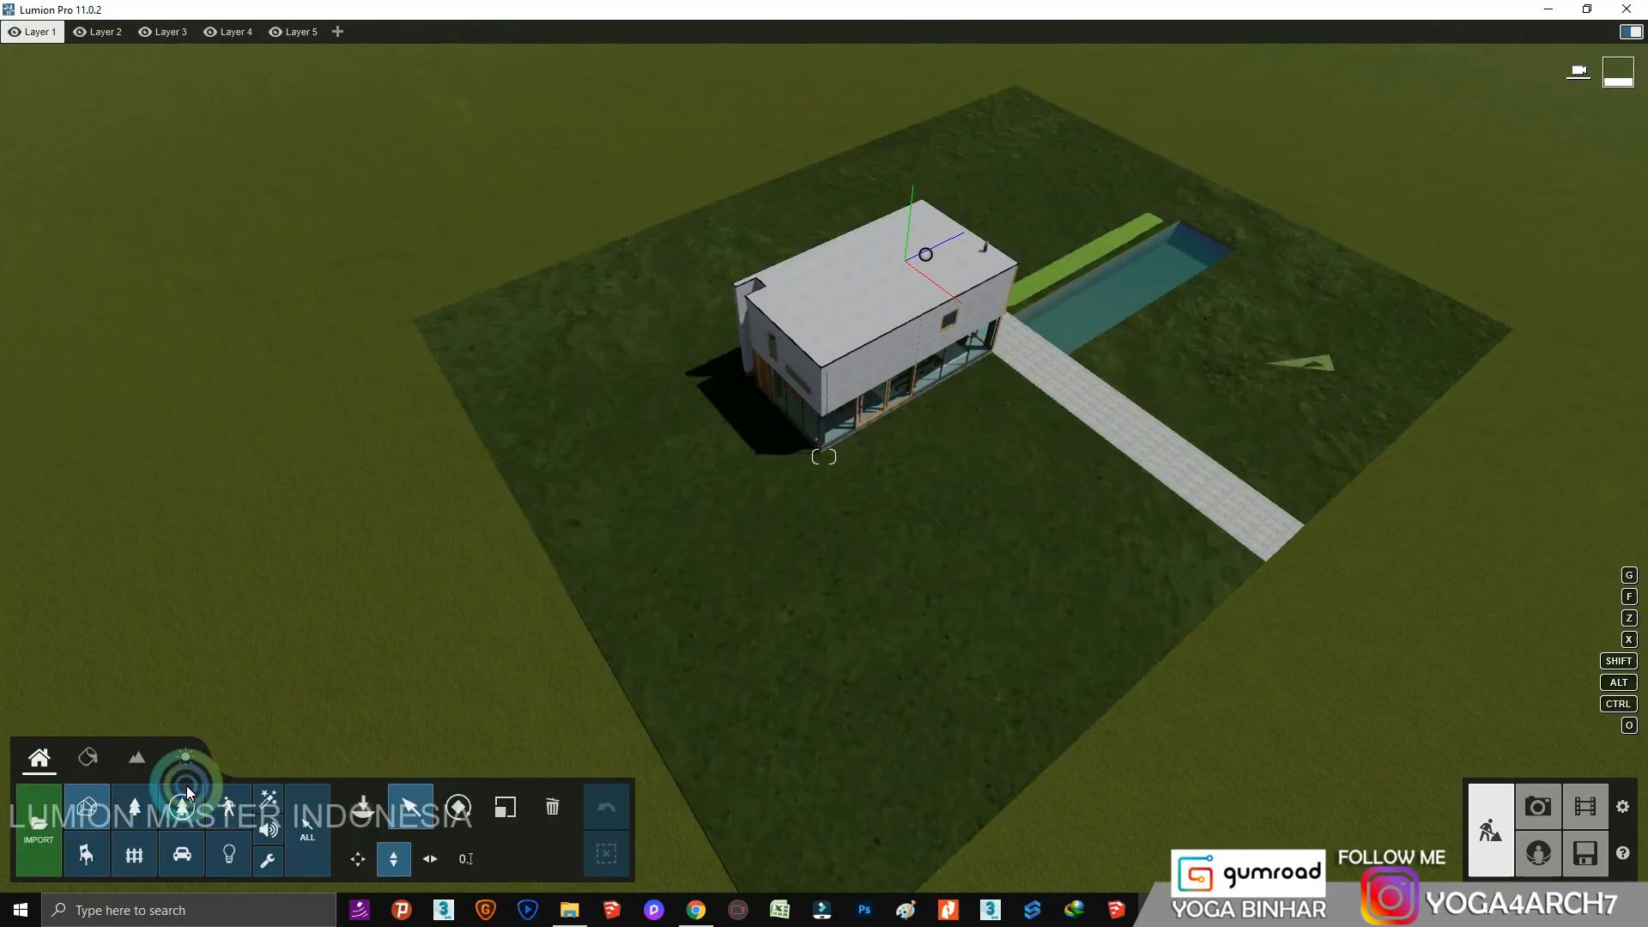
left_click(135, 807)
left_click(230, 155)
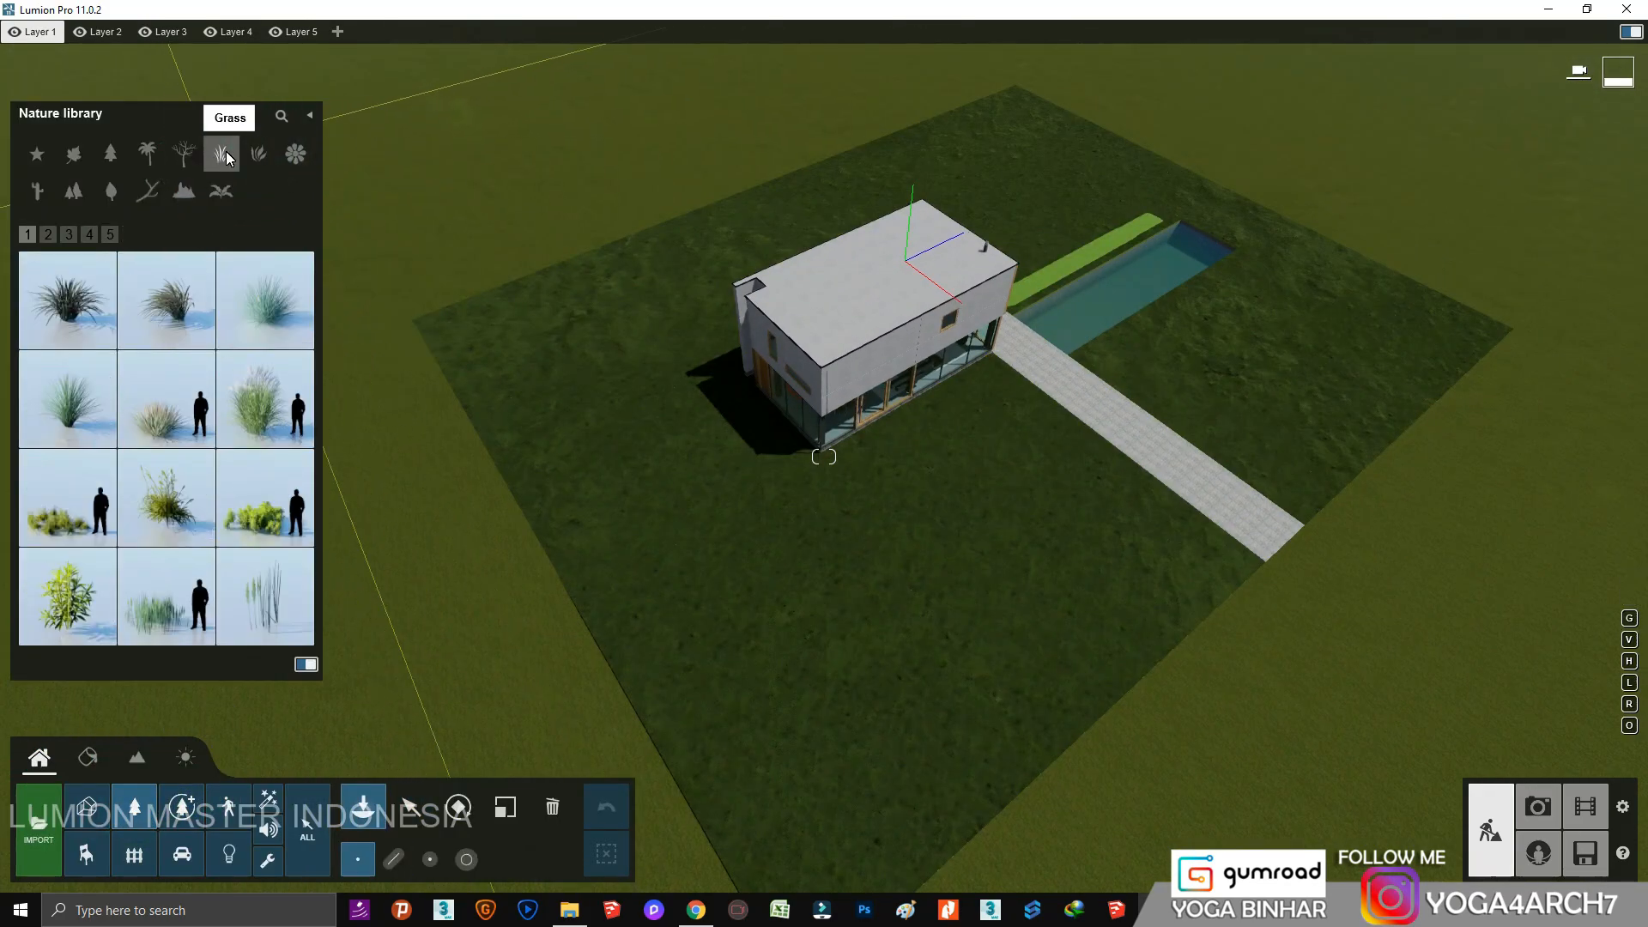
left_click(259, 154)
left_click(62, 237)
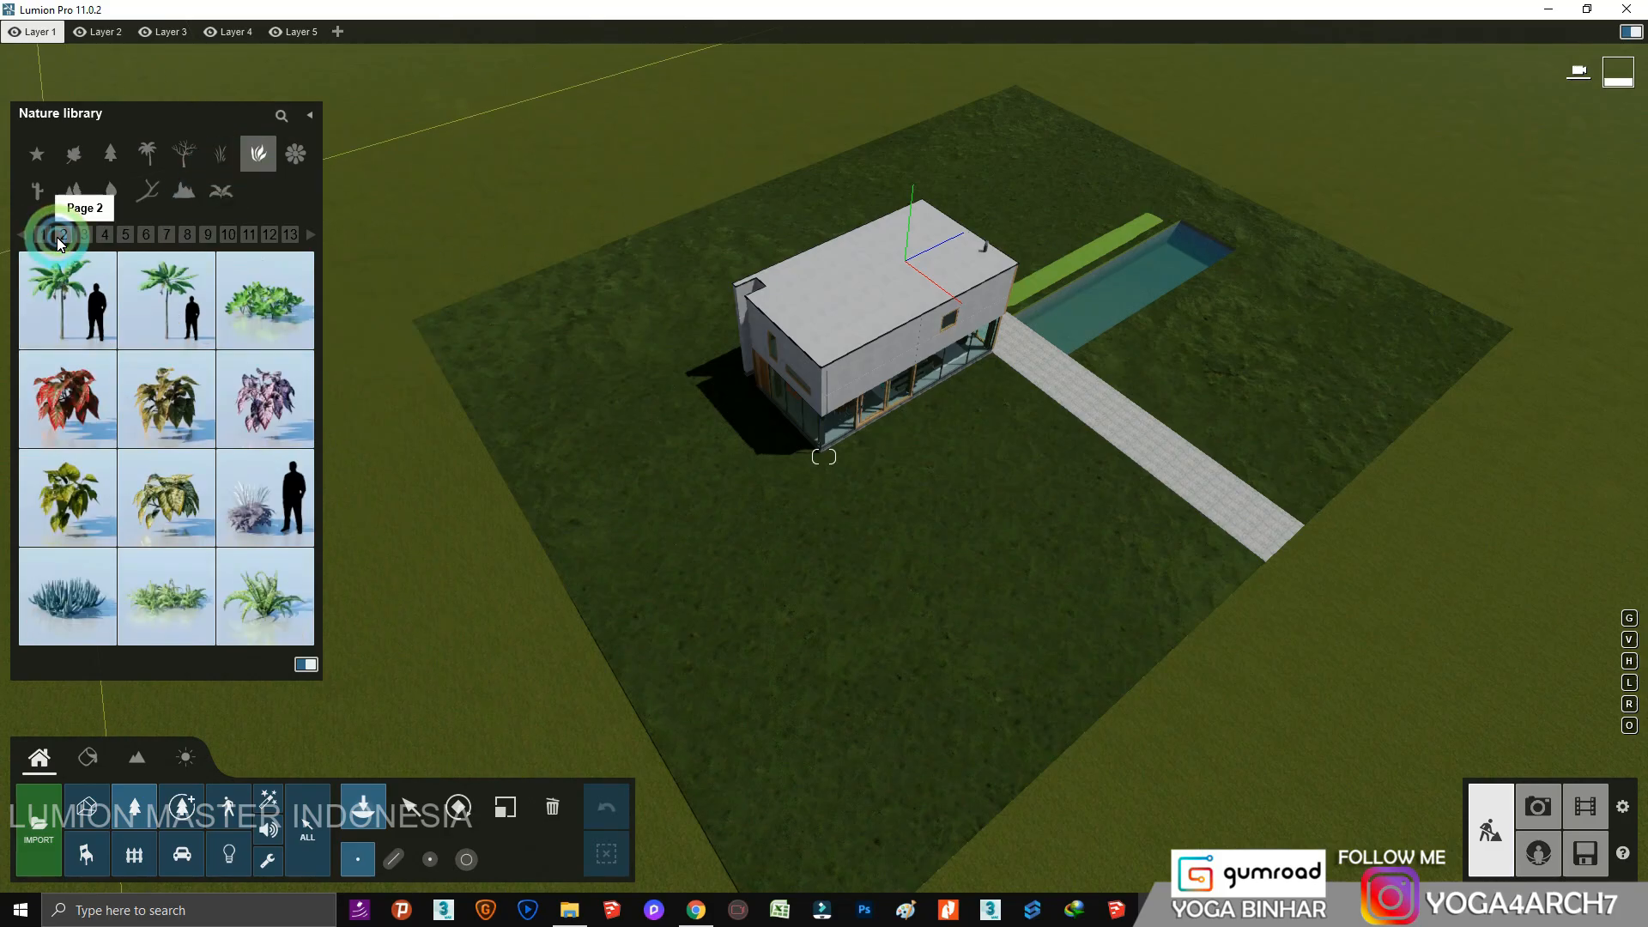
left_click(84, 234)
left_click(105, 234)
left_click(146, 235)
left_click(179, 236)
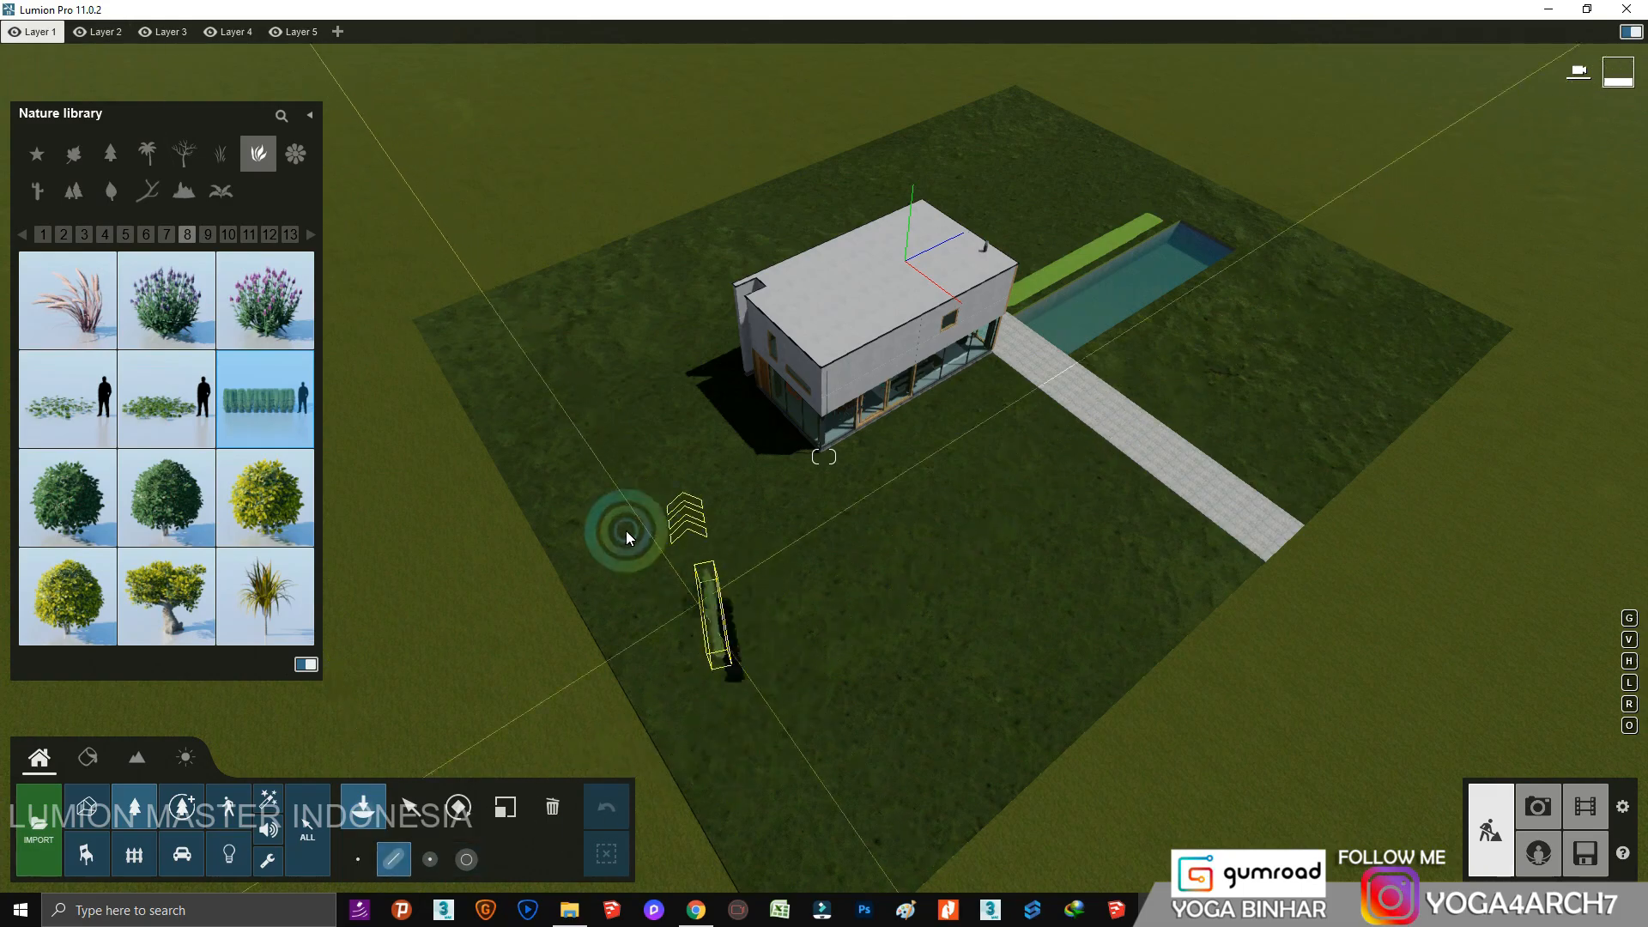
Place a row of 11 hedges along the lawn boundary on the house's front-door side.
left_click(422, 332)
scroll(755, 786, "down", 1)
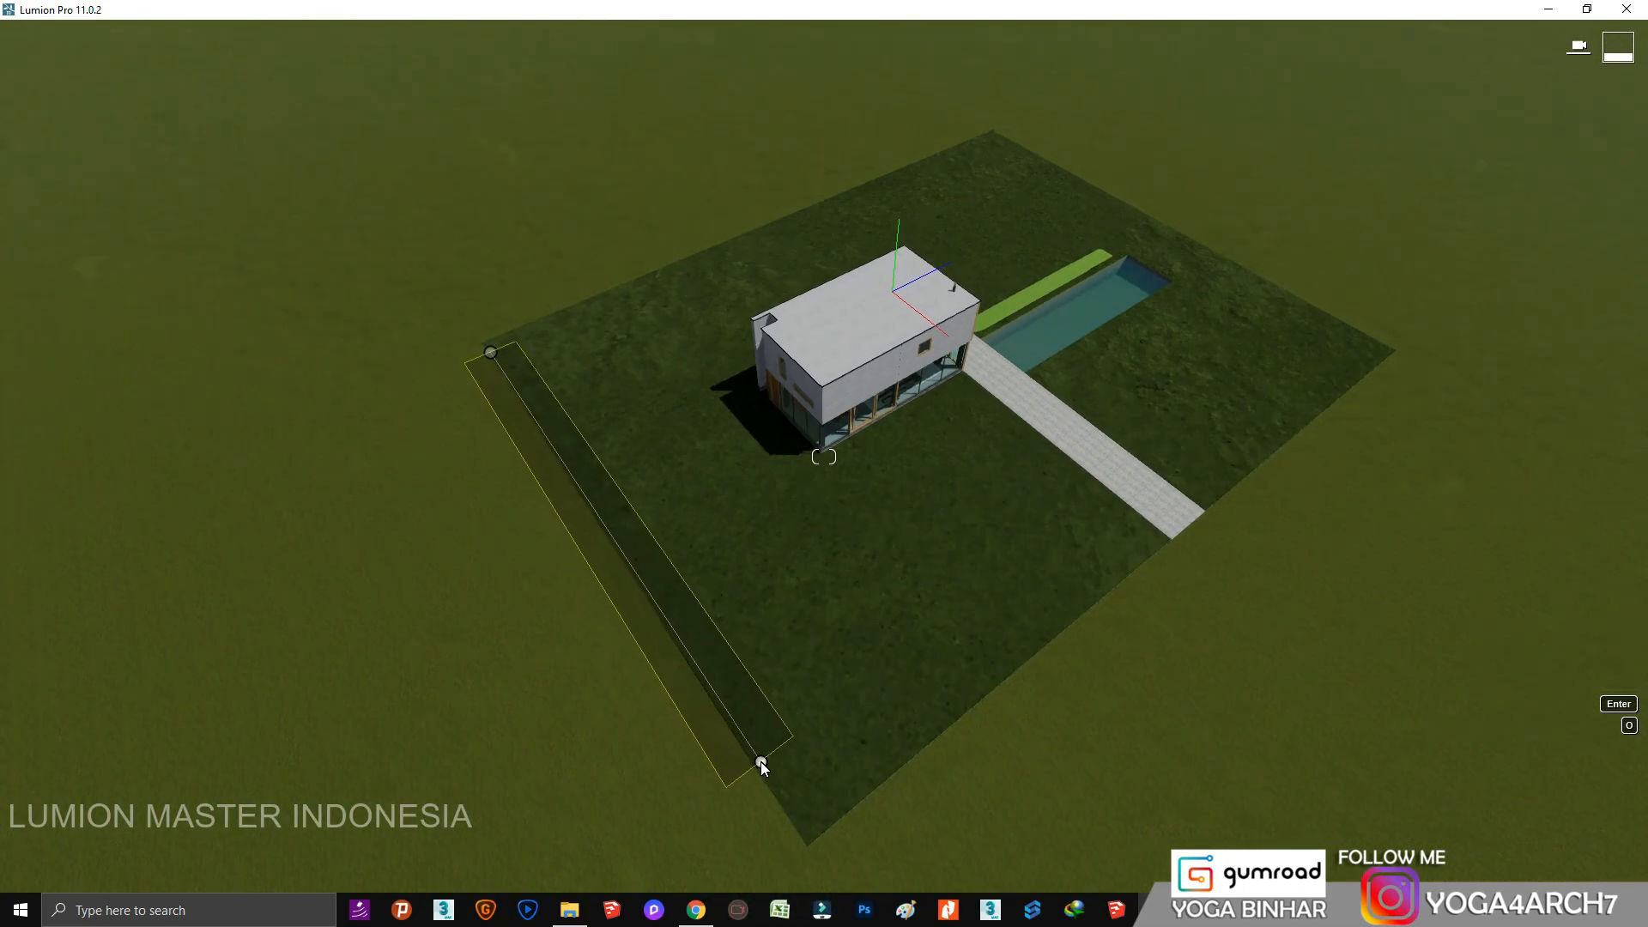
left_click(762, 764)
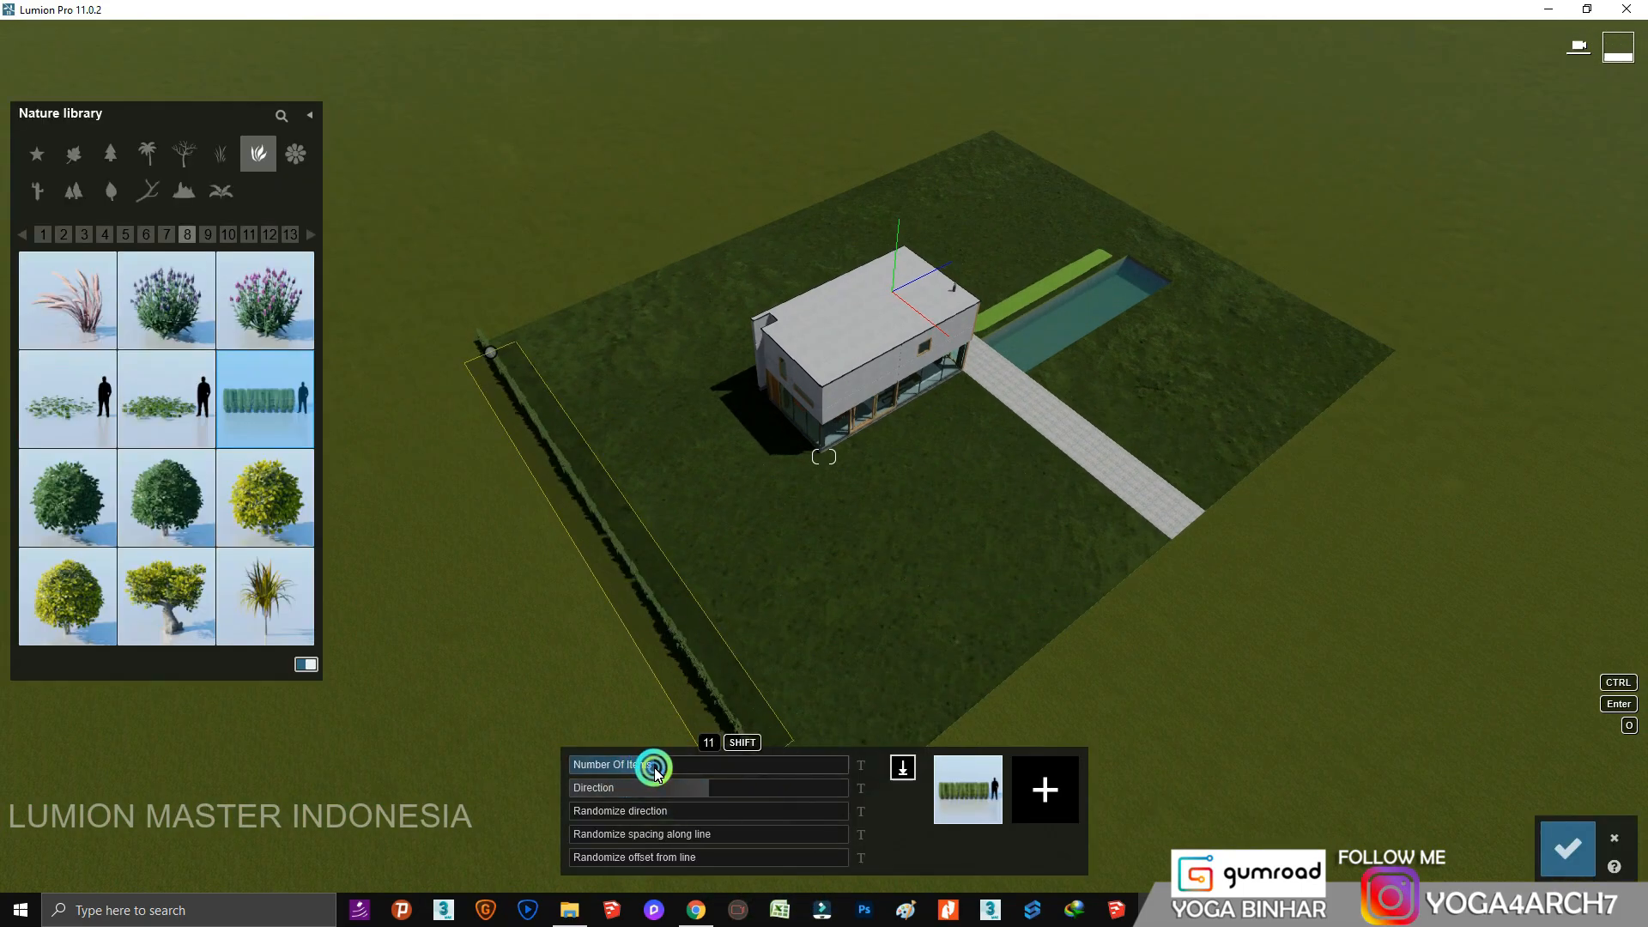
left_click(1577, 837)
Place hedge rows along the lawn boundary beyond the pool and across the lawn and paved walkway.
left_click(989, 126)
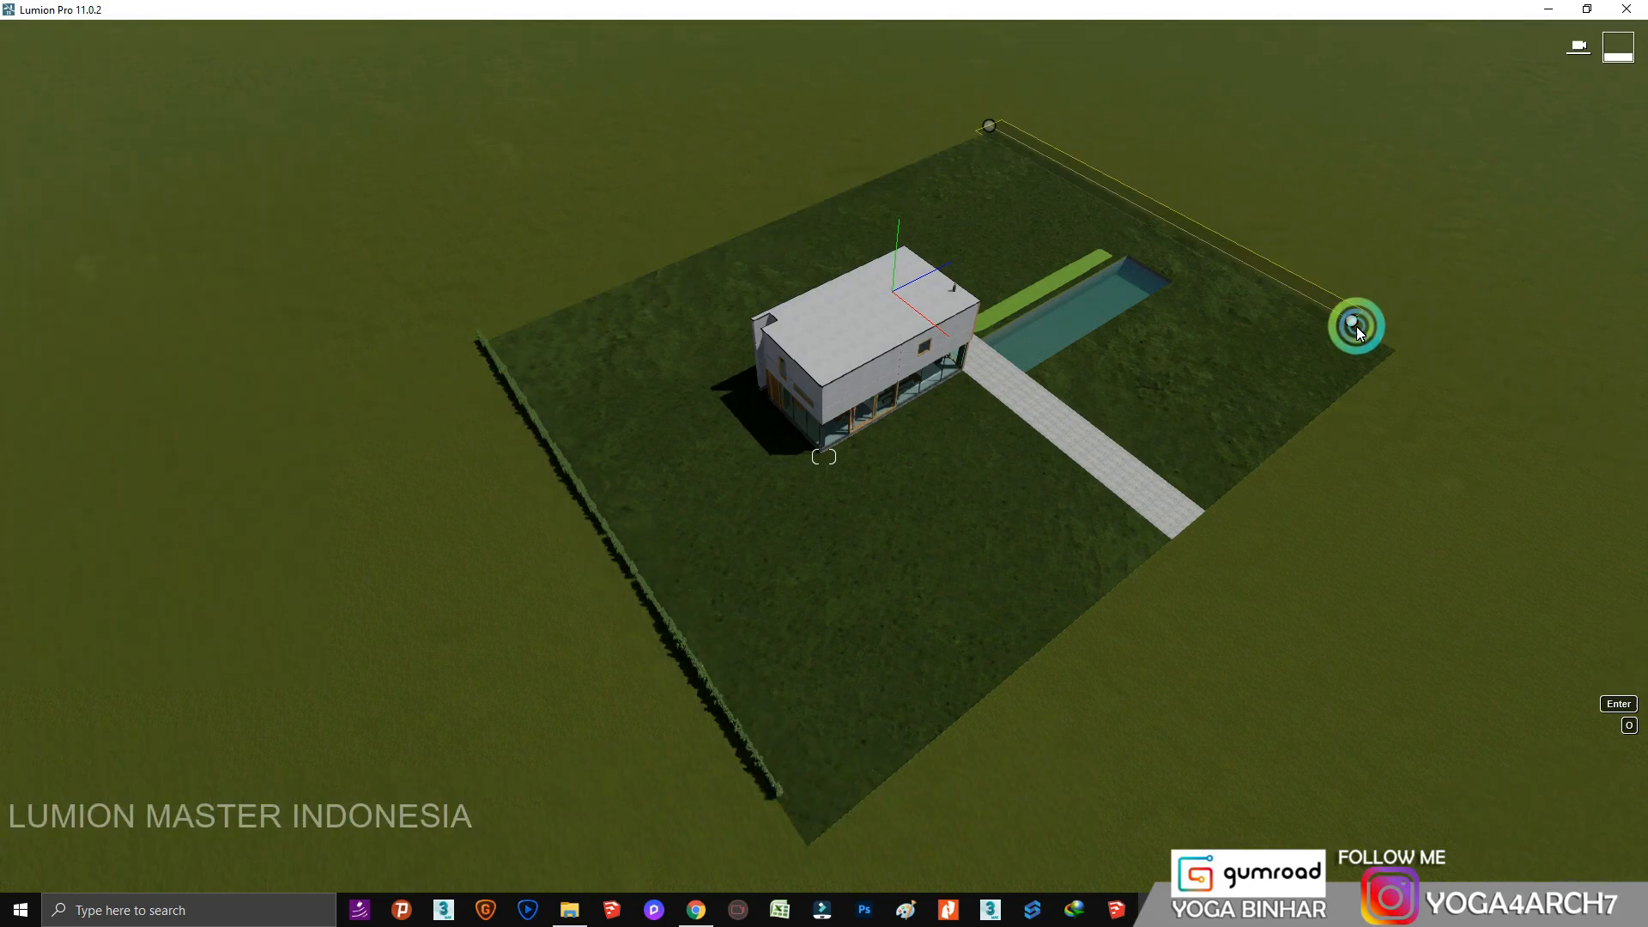
left_click(1294, 302)
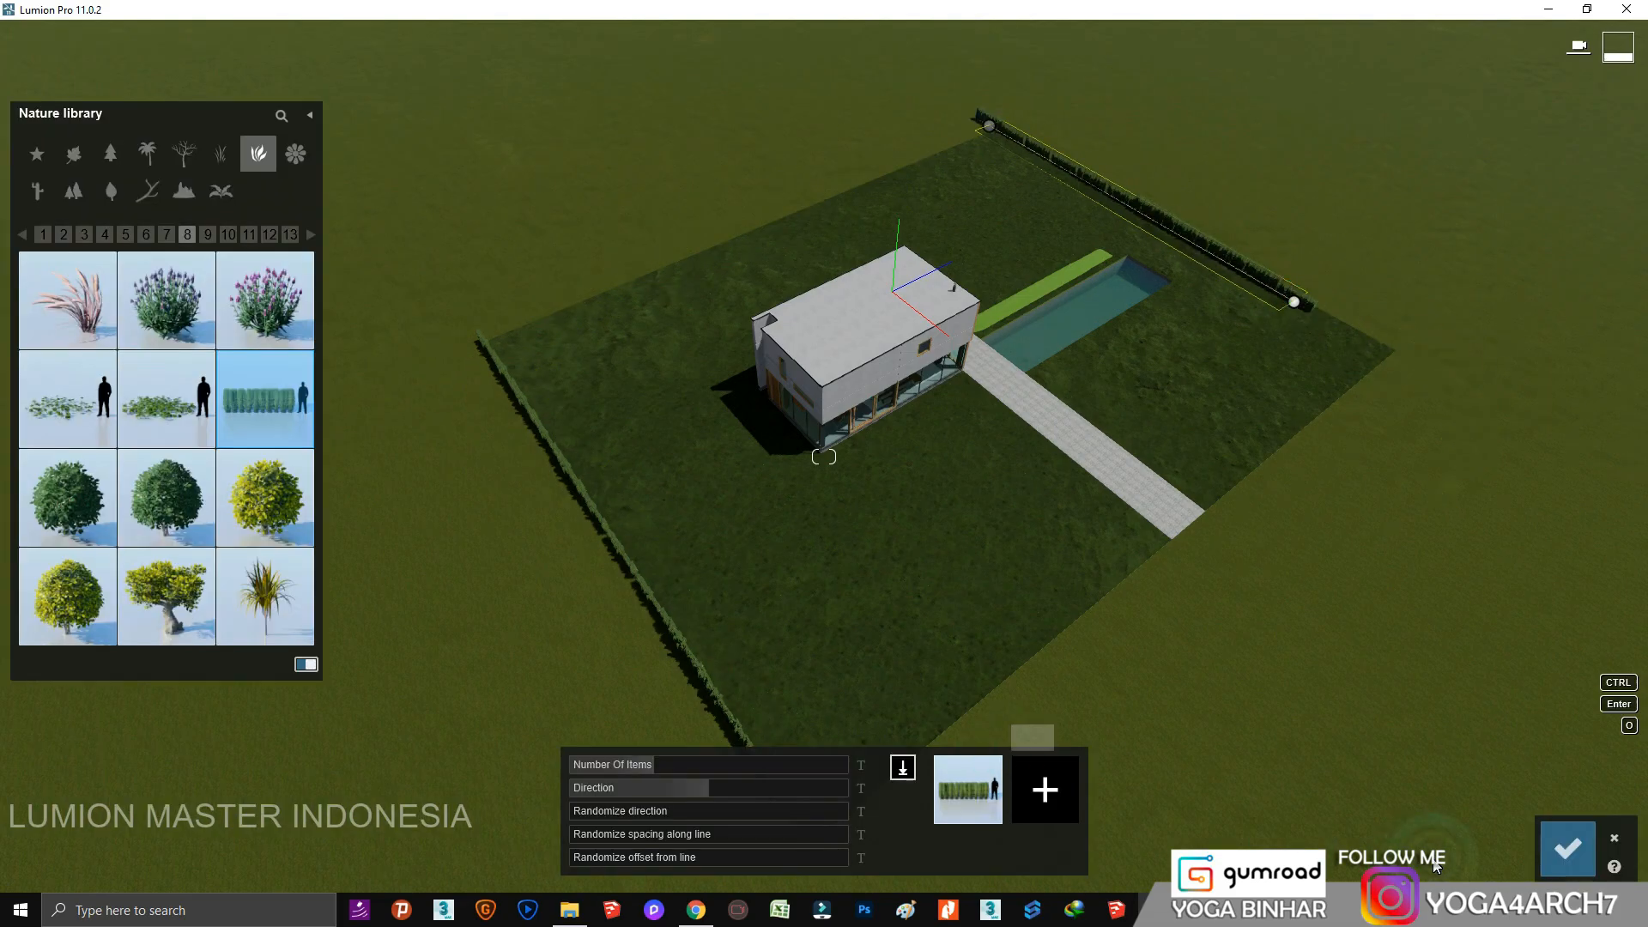
key("Return")
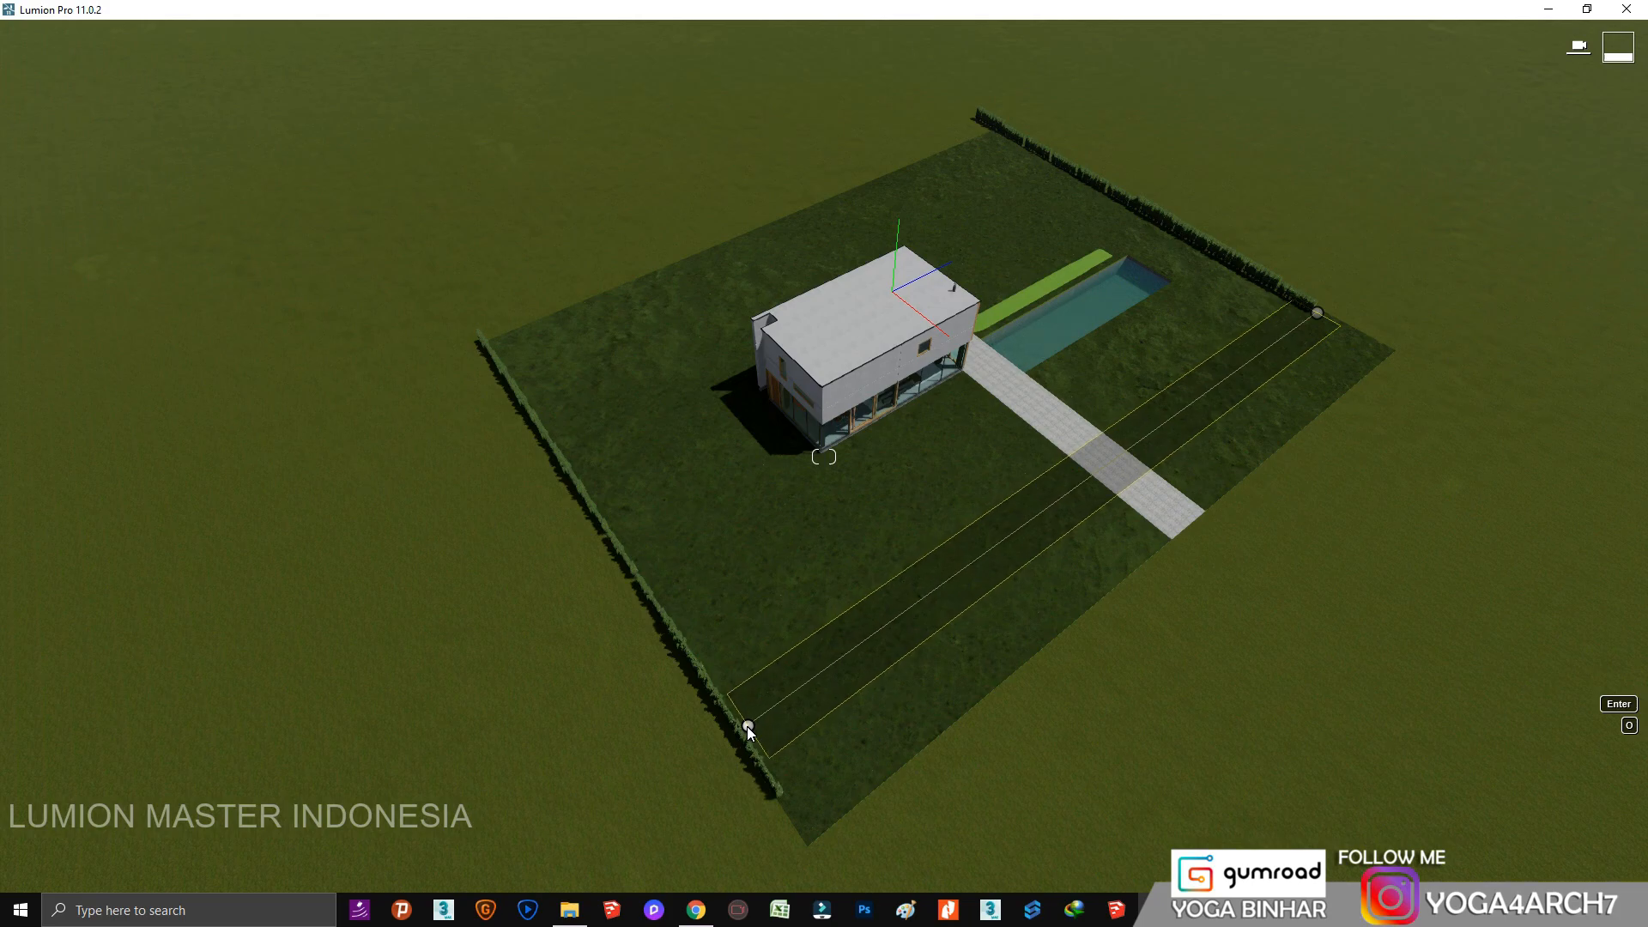
left_click(747, 726)
left_click(1572, 825)
Place another hedge row behind the house, connecting the two end boundary hedges.
left_click(1040, 163)
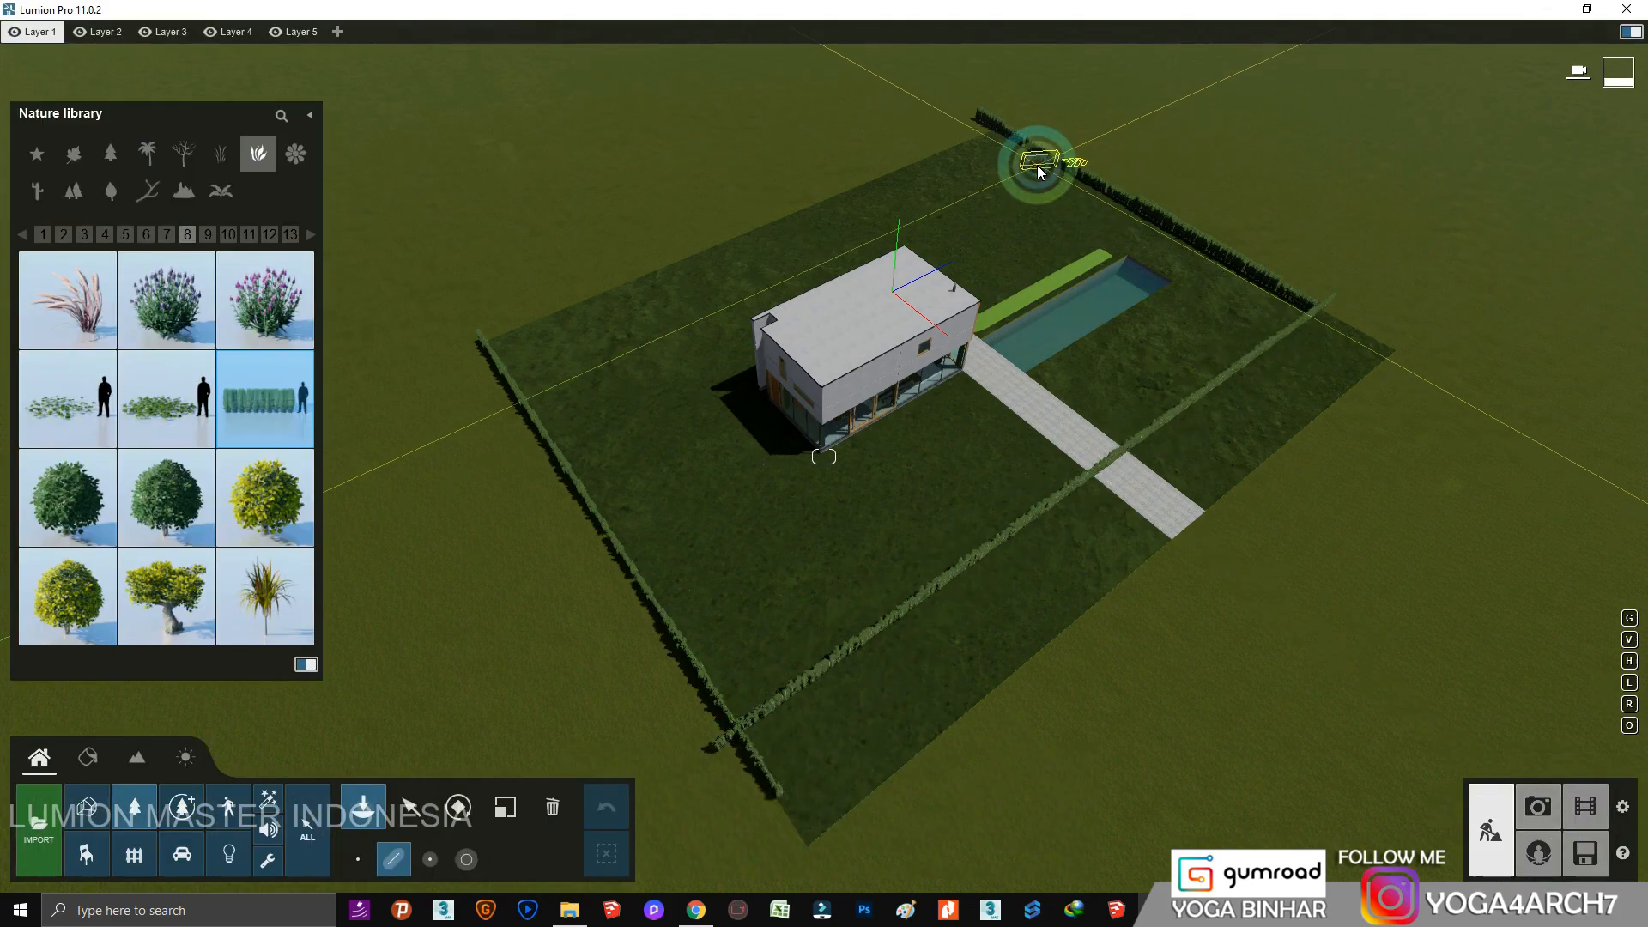
left_click(539, 430)
right_click_drag(643, 420, 530, 421)
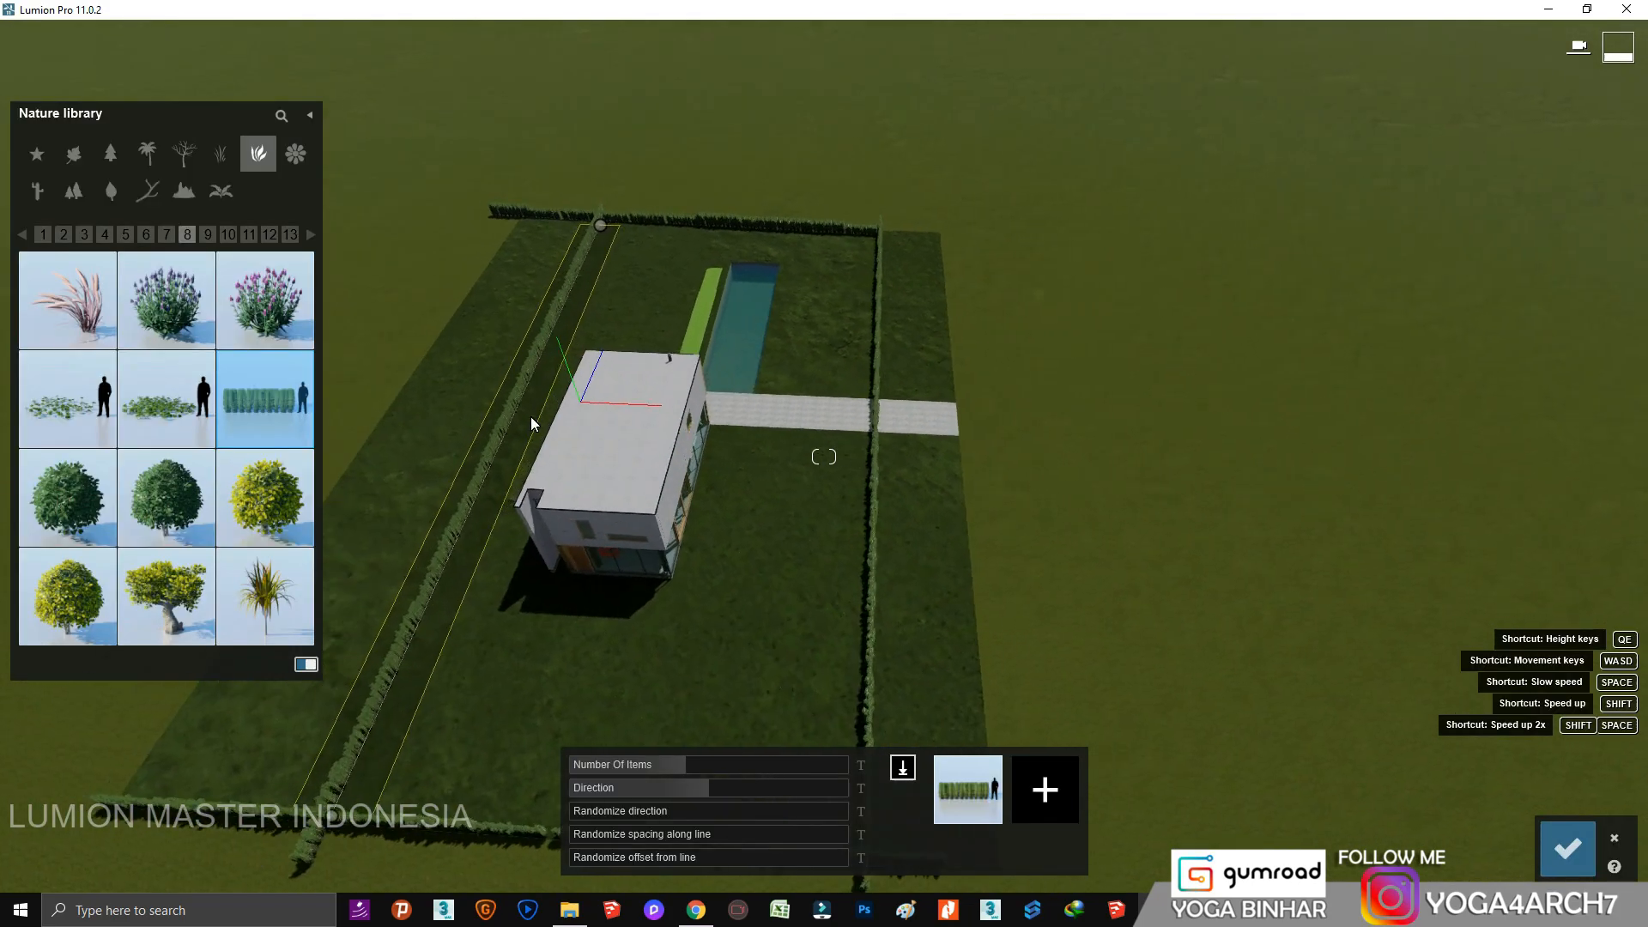
middle_click_drag(530, 420, 653, 412)
left_click(1580, 846)
right_click_drag(1218, 731, 944, 721)
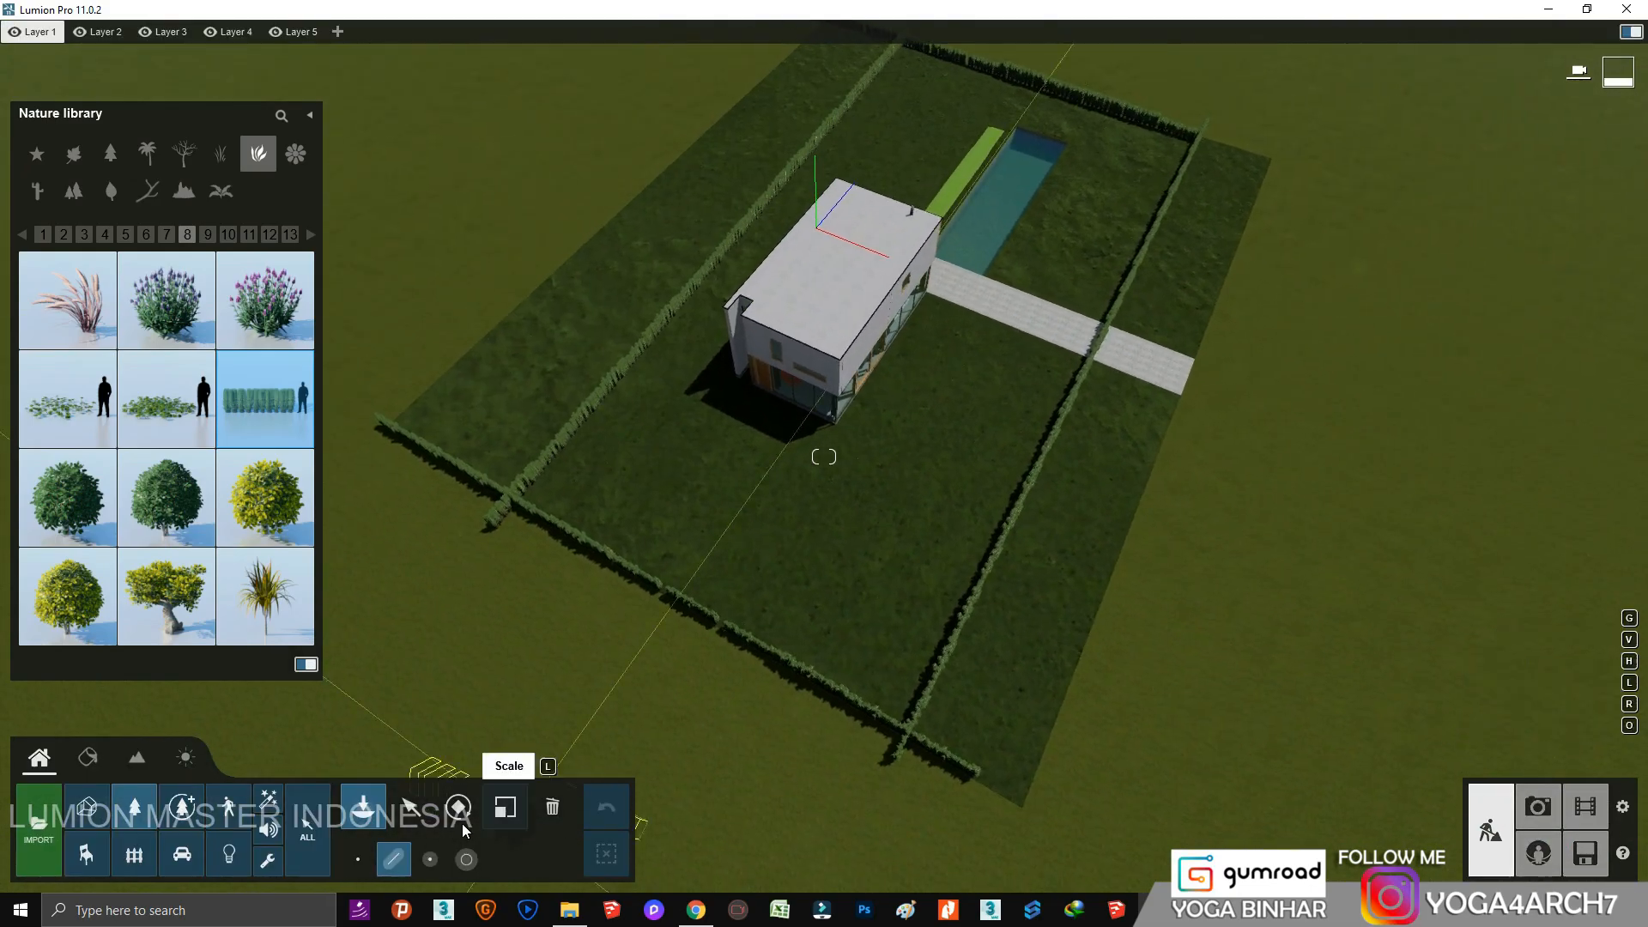
Select all the Hedge1 RT plants around the lawn and resize them together.
left_click(411, 806)
left_click(545, 523)
left_click(1332, 208)
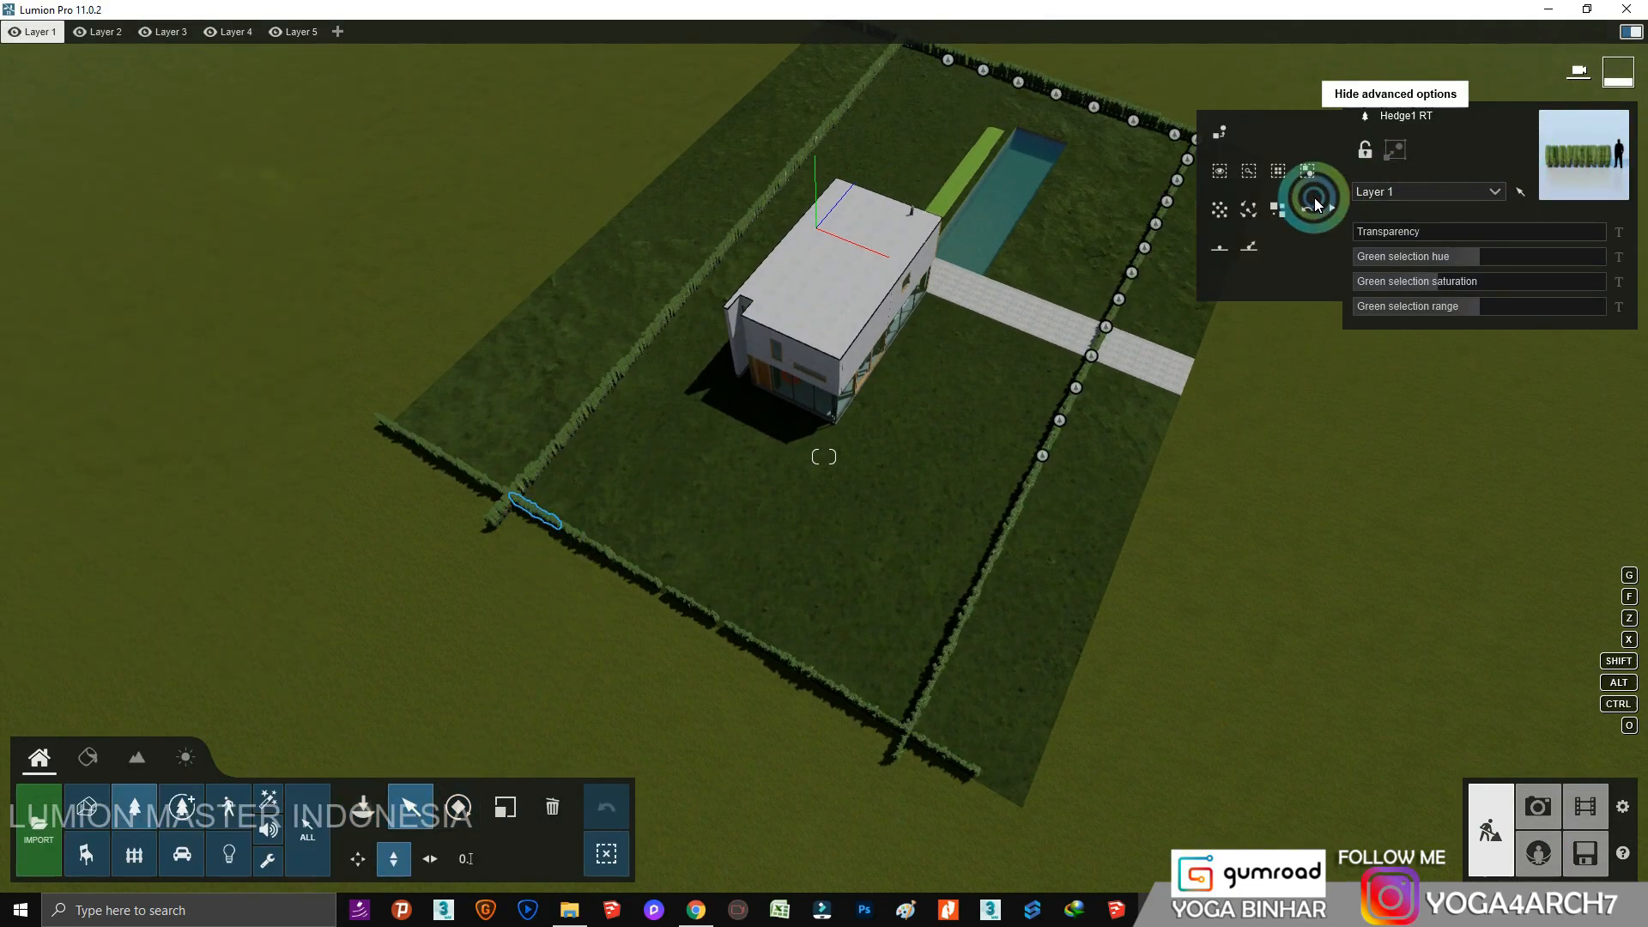
left_click(1278, 171)
left_click(505, 806)
right_click_drag(1181, 688, 1029, 667)
left_click_drag(831, 577, 902, 512)
right_click_drag(902, 512, 835, 563)
key("w")
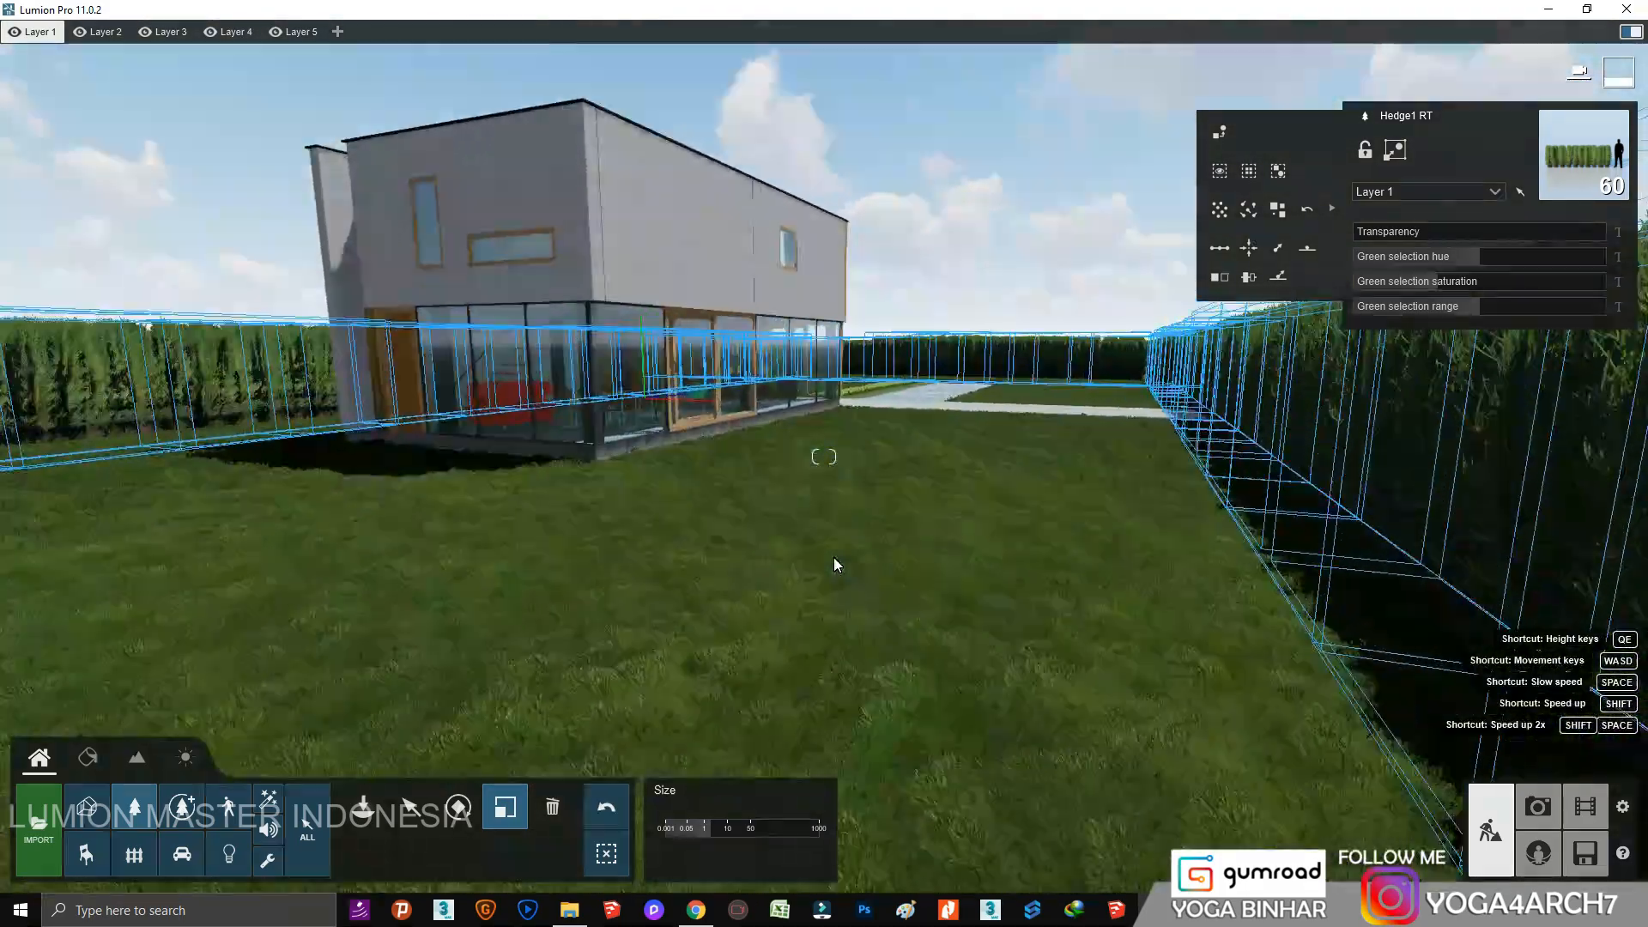
Check the hedges in the first saved photo view, and return to build mode.
left_click(1539, 808)
left_click(52, 777)
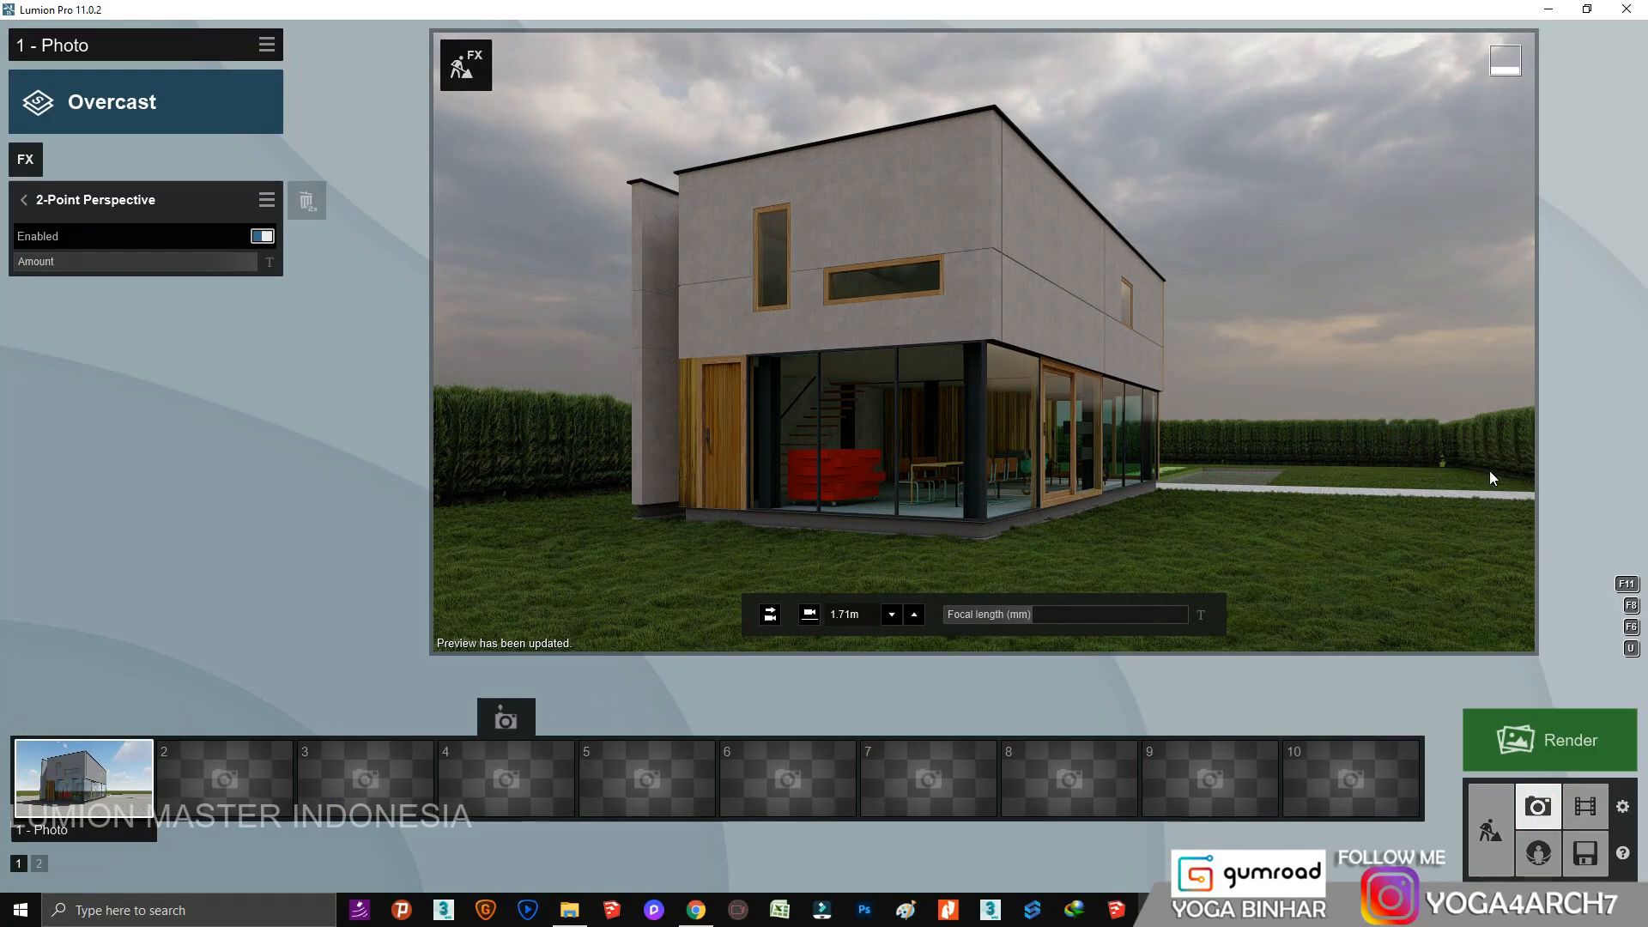
left_click(1490, 829)
Delete the hedge pieces that block the paved walkway where it crosses the boundary hedge.
right_click_drag(72, 118, 90, 141)
key("s")
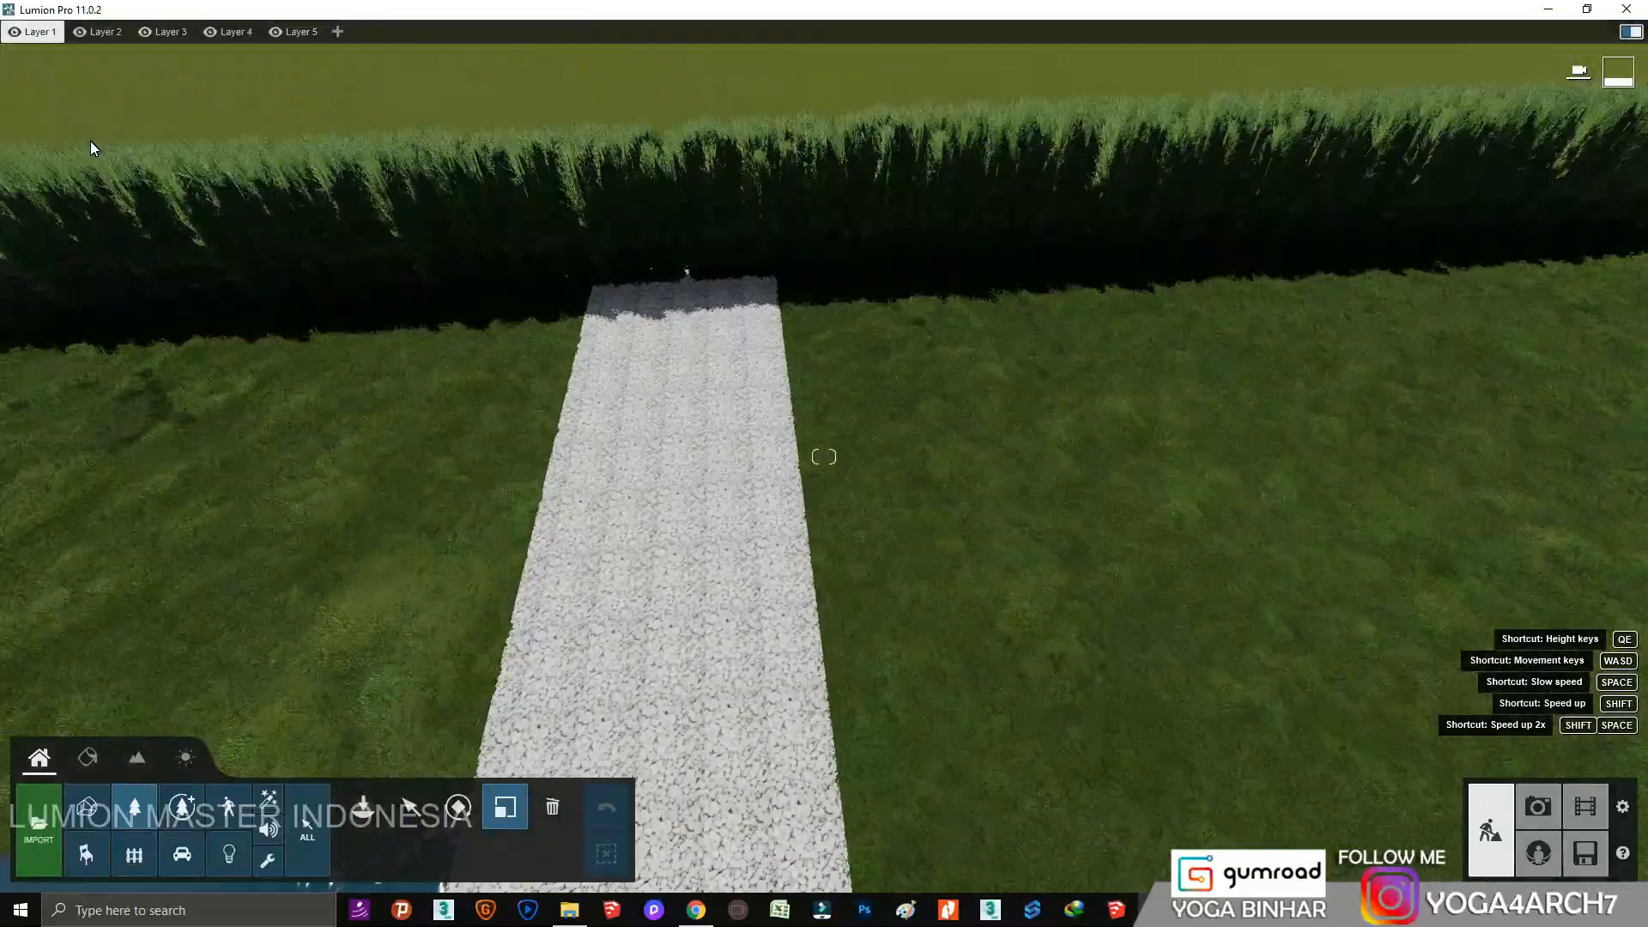
left_click(912, 324)
left_click(552, 806)
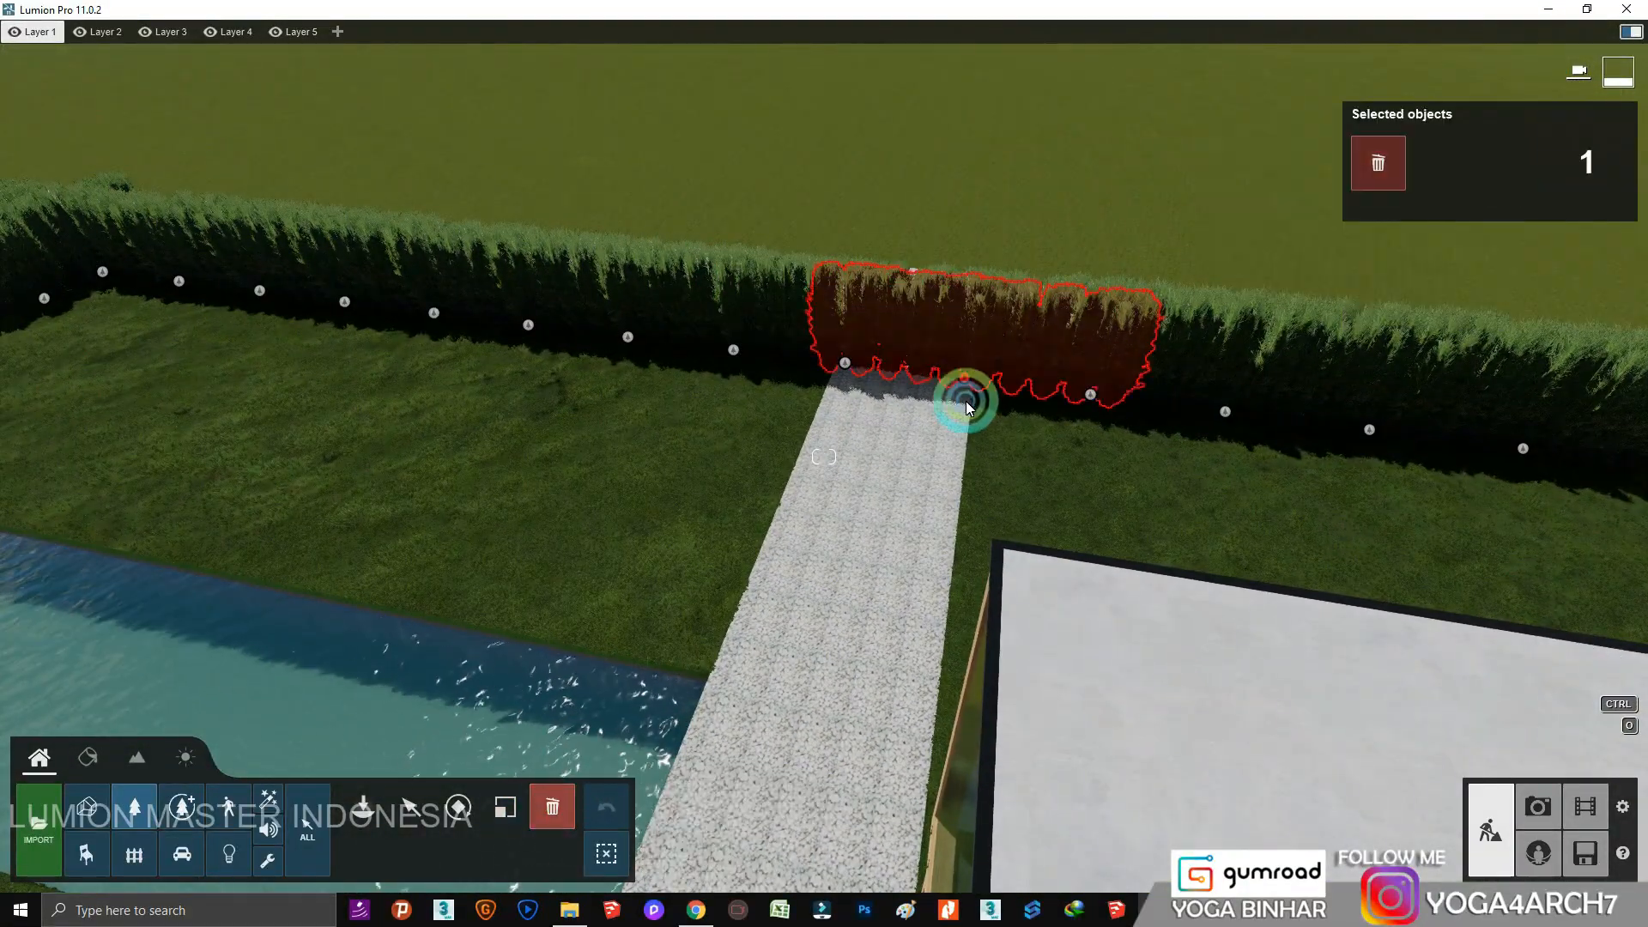
left_click(965, 378)
left_click(846, 363)
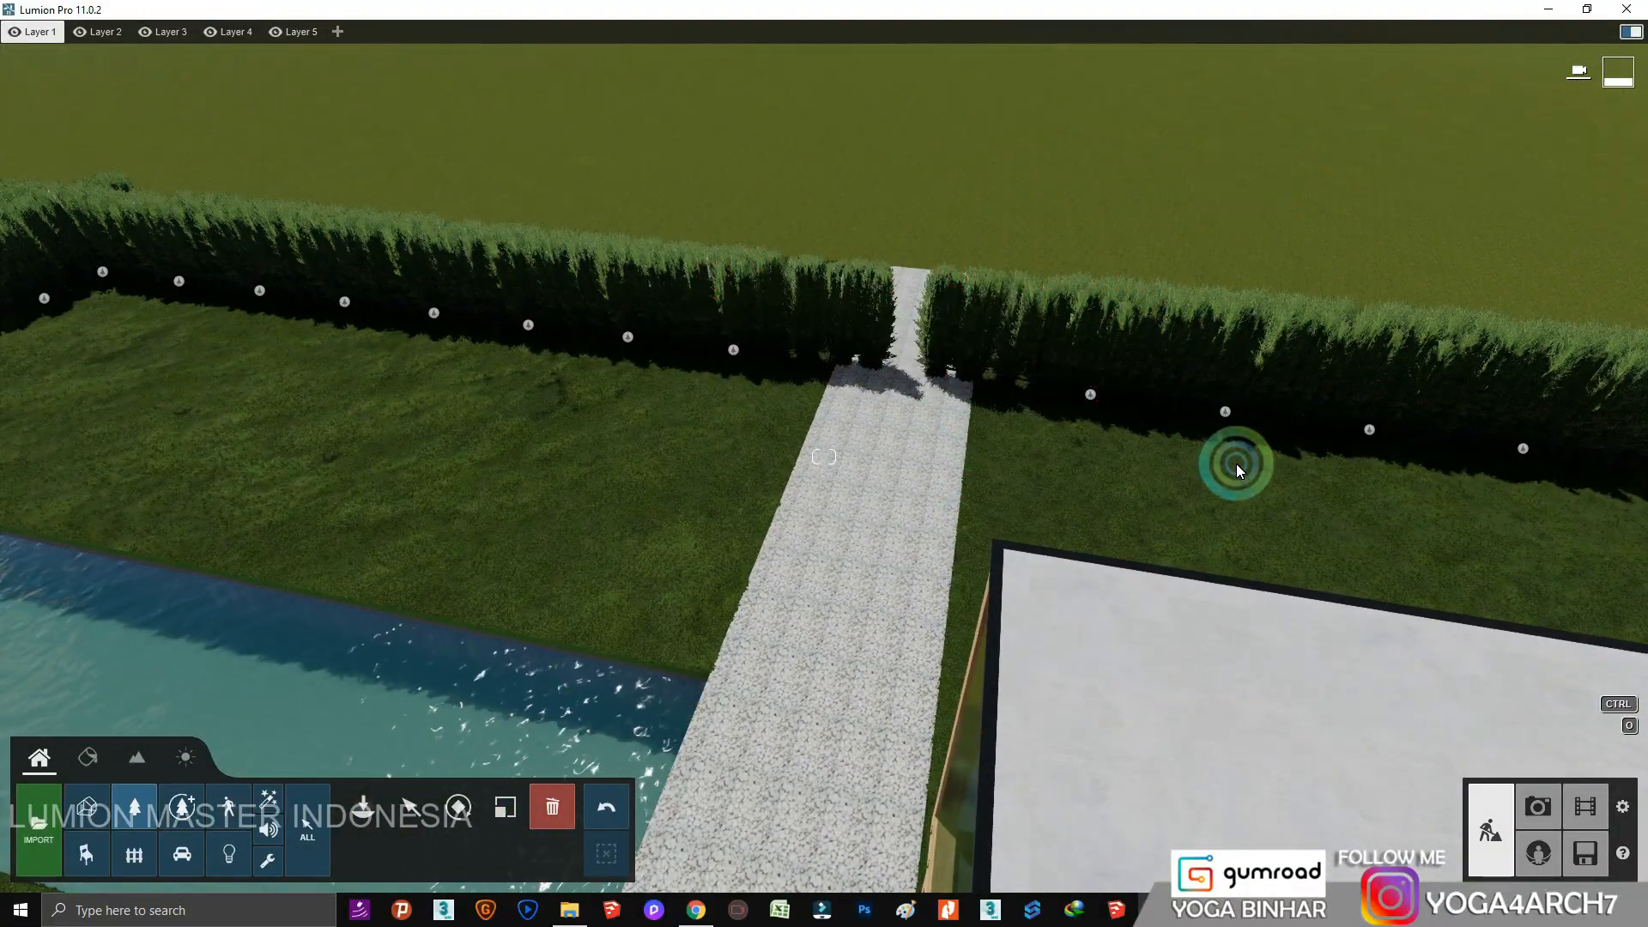
Move the hedge pieces on both sides of the walkway apart to widen the opening.
left_click(433, 803)
left_click(1090, 393)
left_click(438, 800)
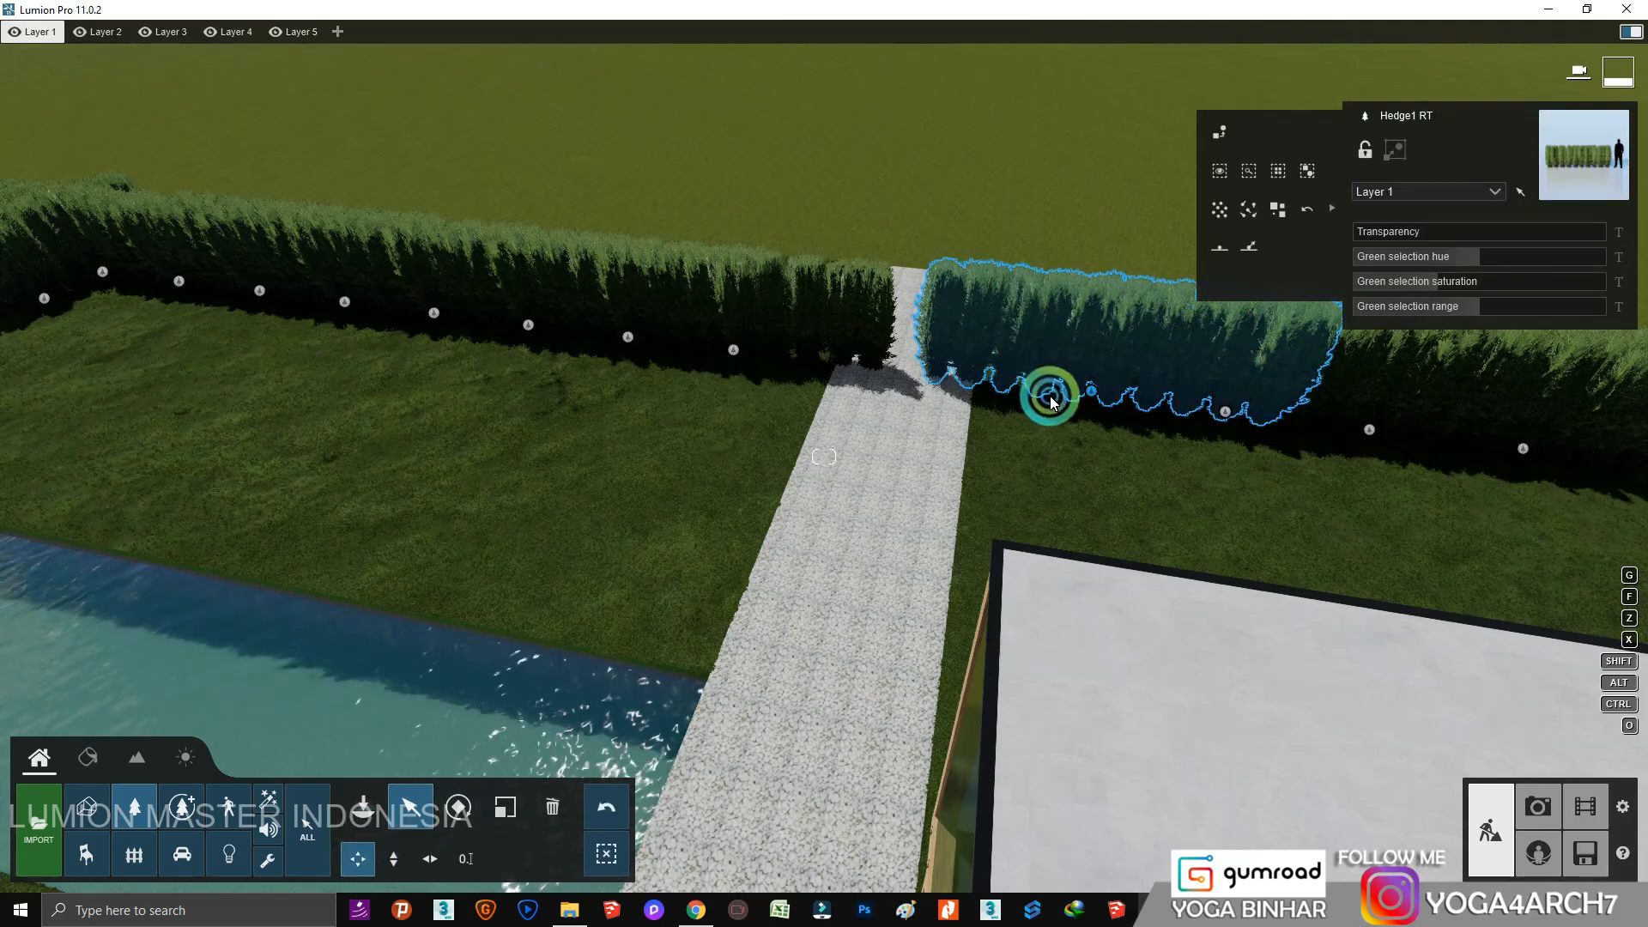
left_click_drag(1091, 392, 1144, 390)
left_click_drag(733, 350, 697, 348)
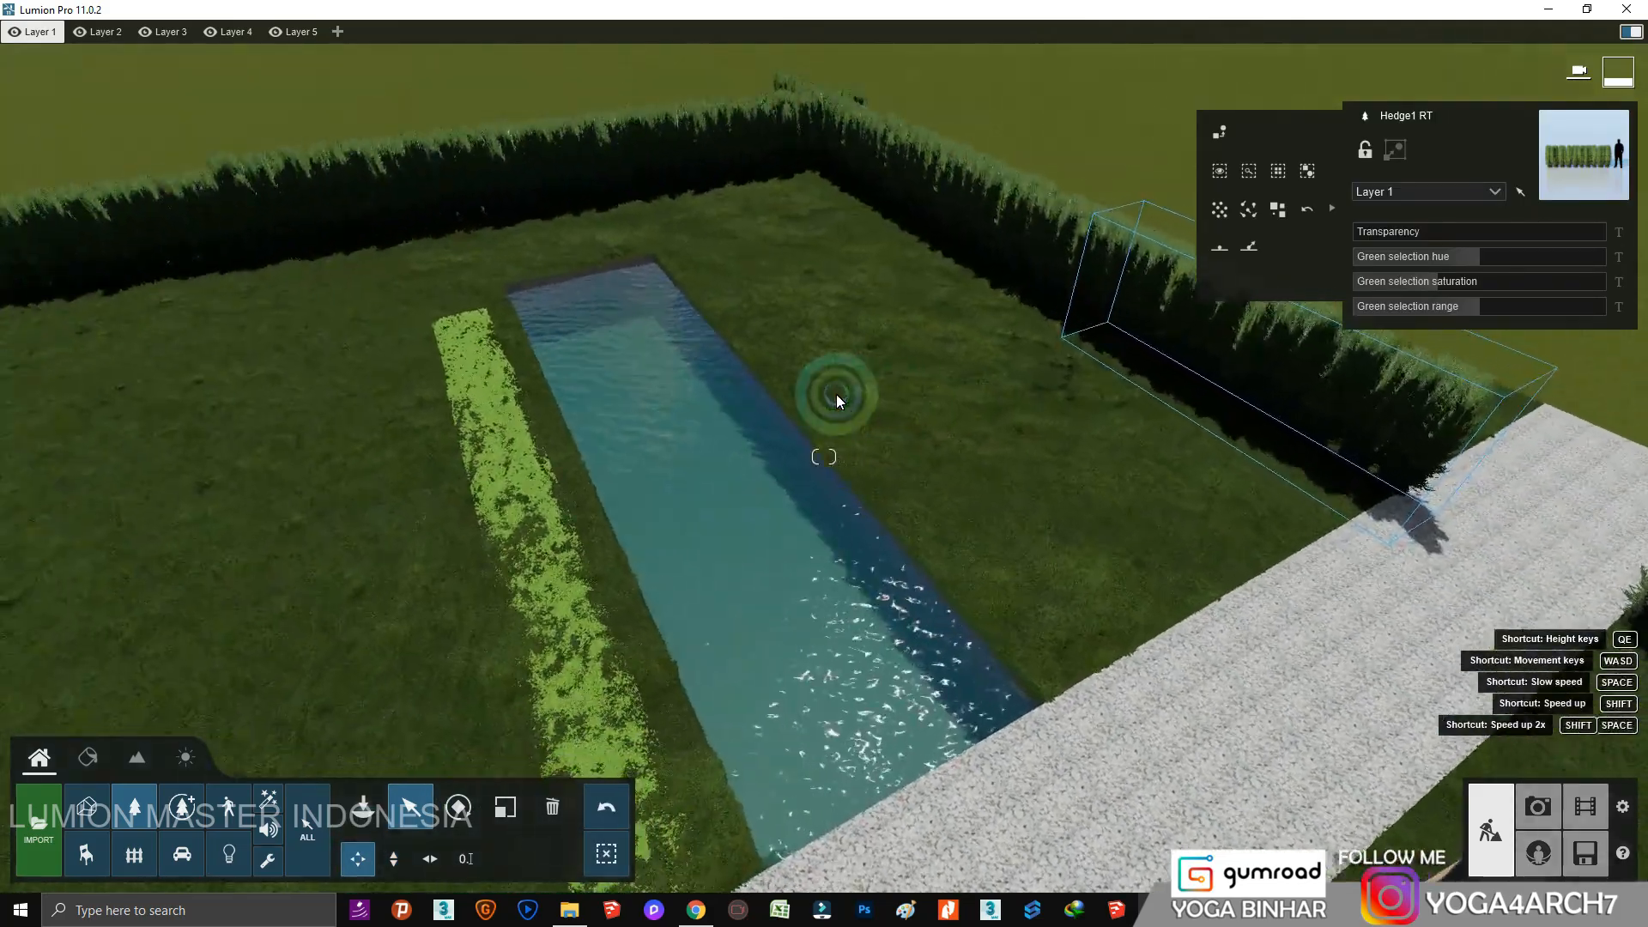
Apply a dark grass material to the bright green strip beside the pool and save the material change.
right_click_drag(836, 393, 959, 294)
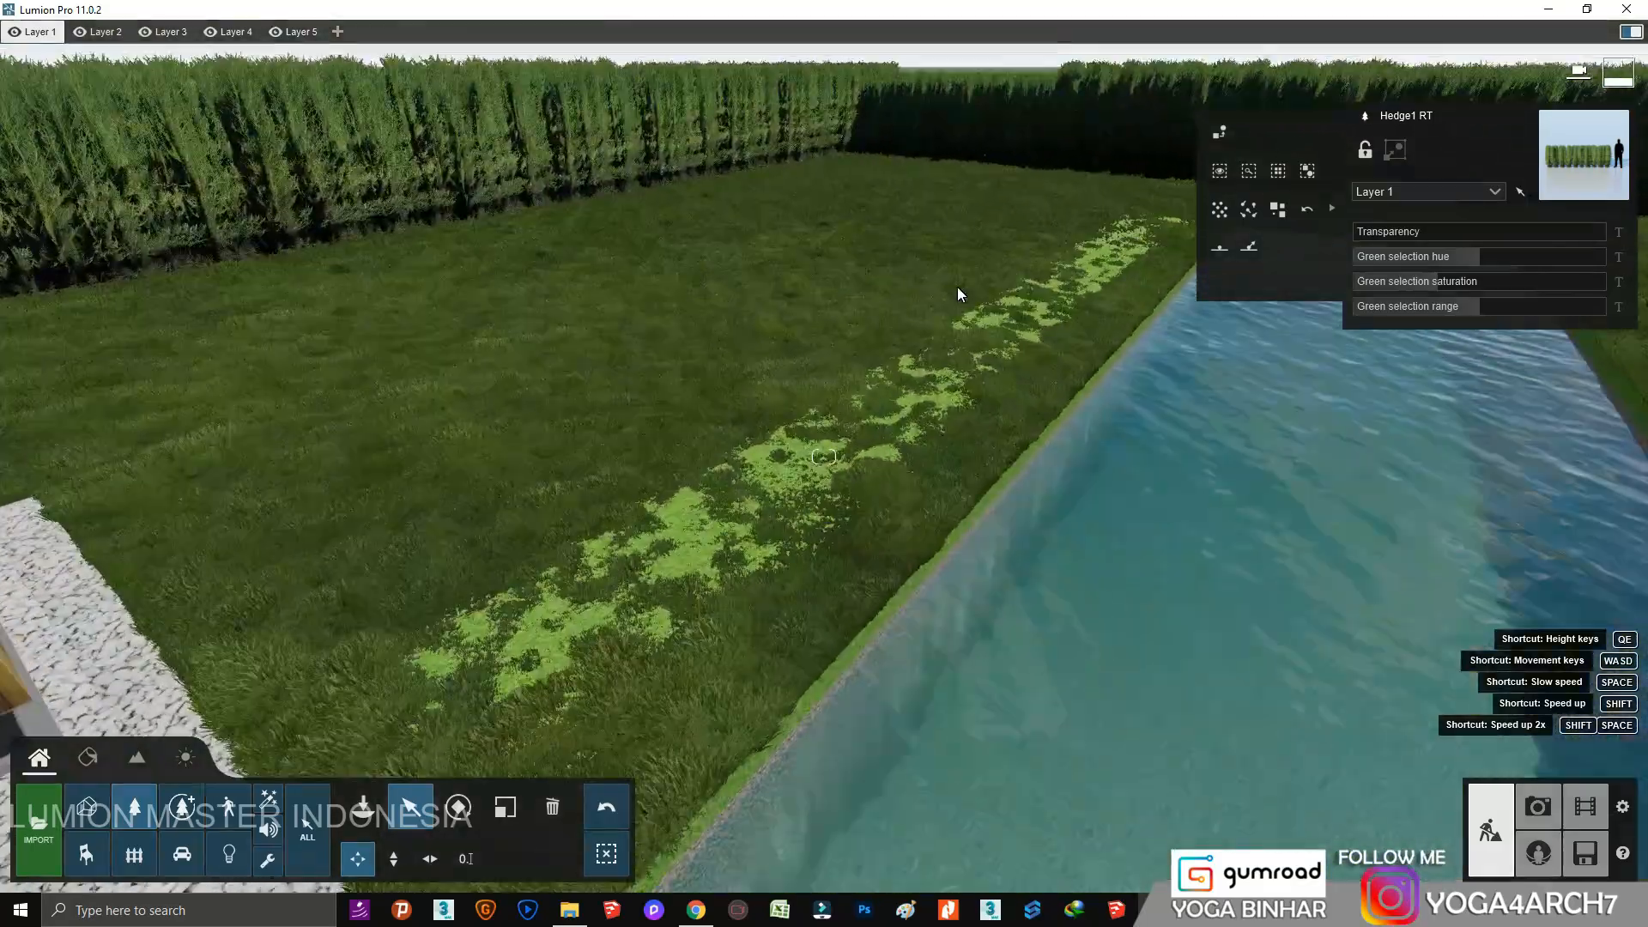
left_click(89, 756)
left_click(512, 673)
left_click(130, 353)
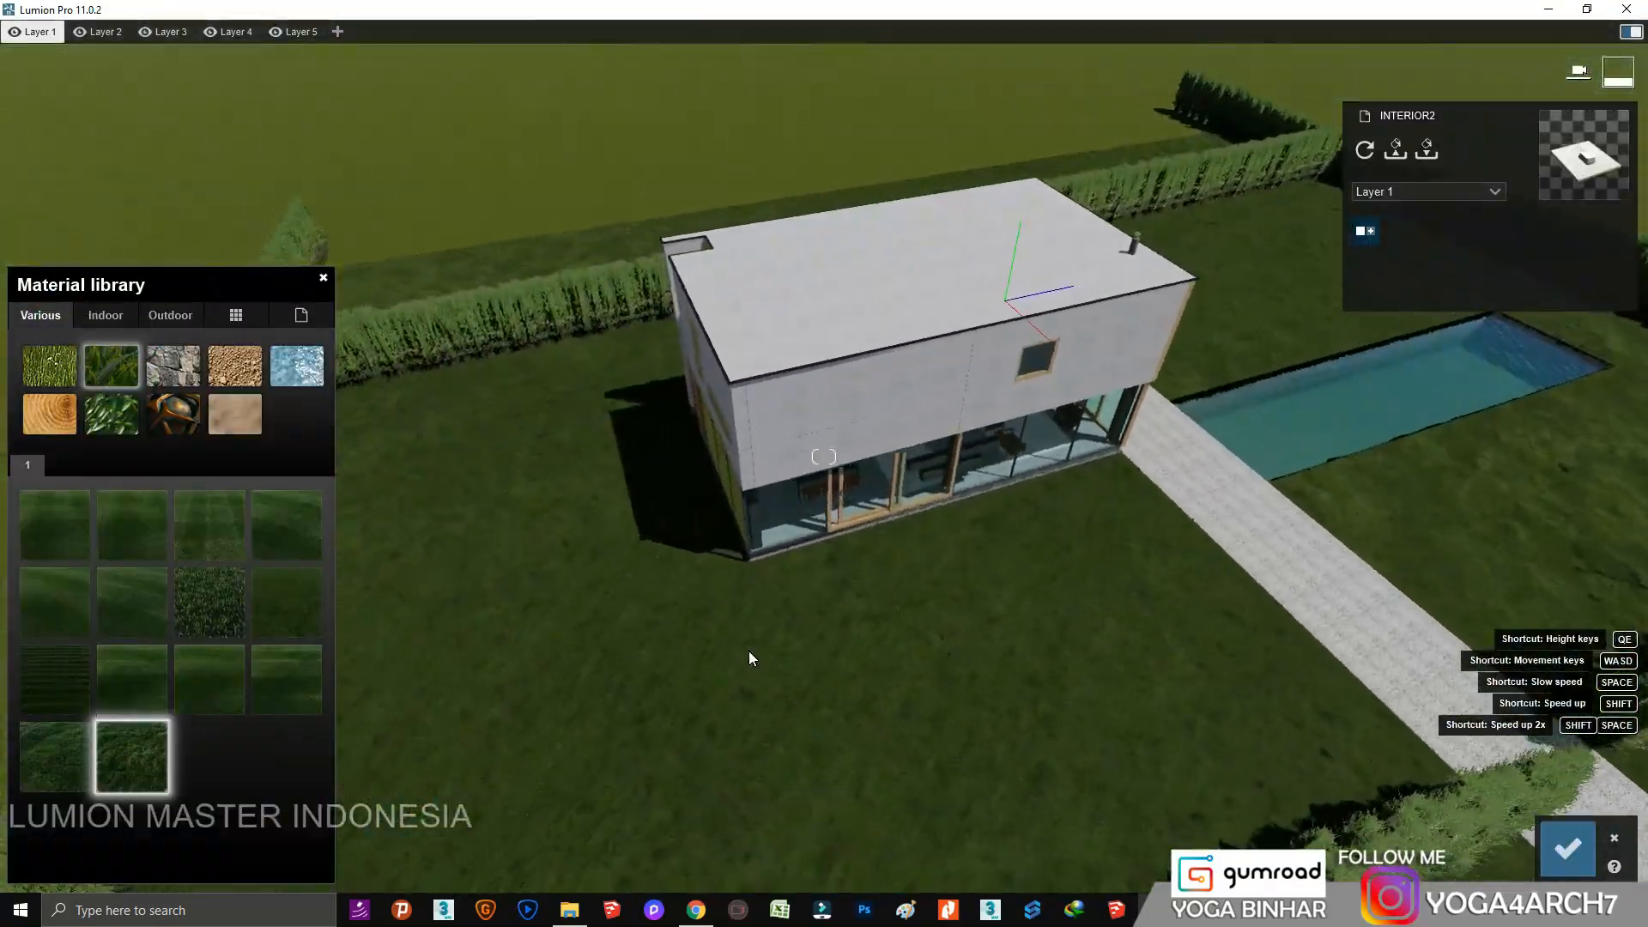
right_click_drag(749, 650, 791, 630)
left_click(1567, 848)
Place a line of broadleaf trees from the Nature library on the ground outside the hedge on the walkway side.
scroll(792, 630, "down", 5)
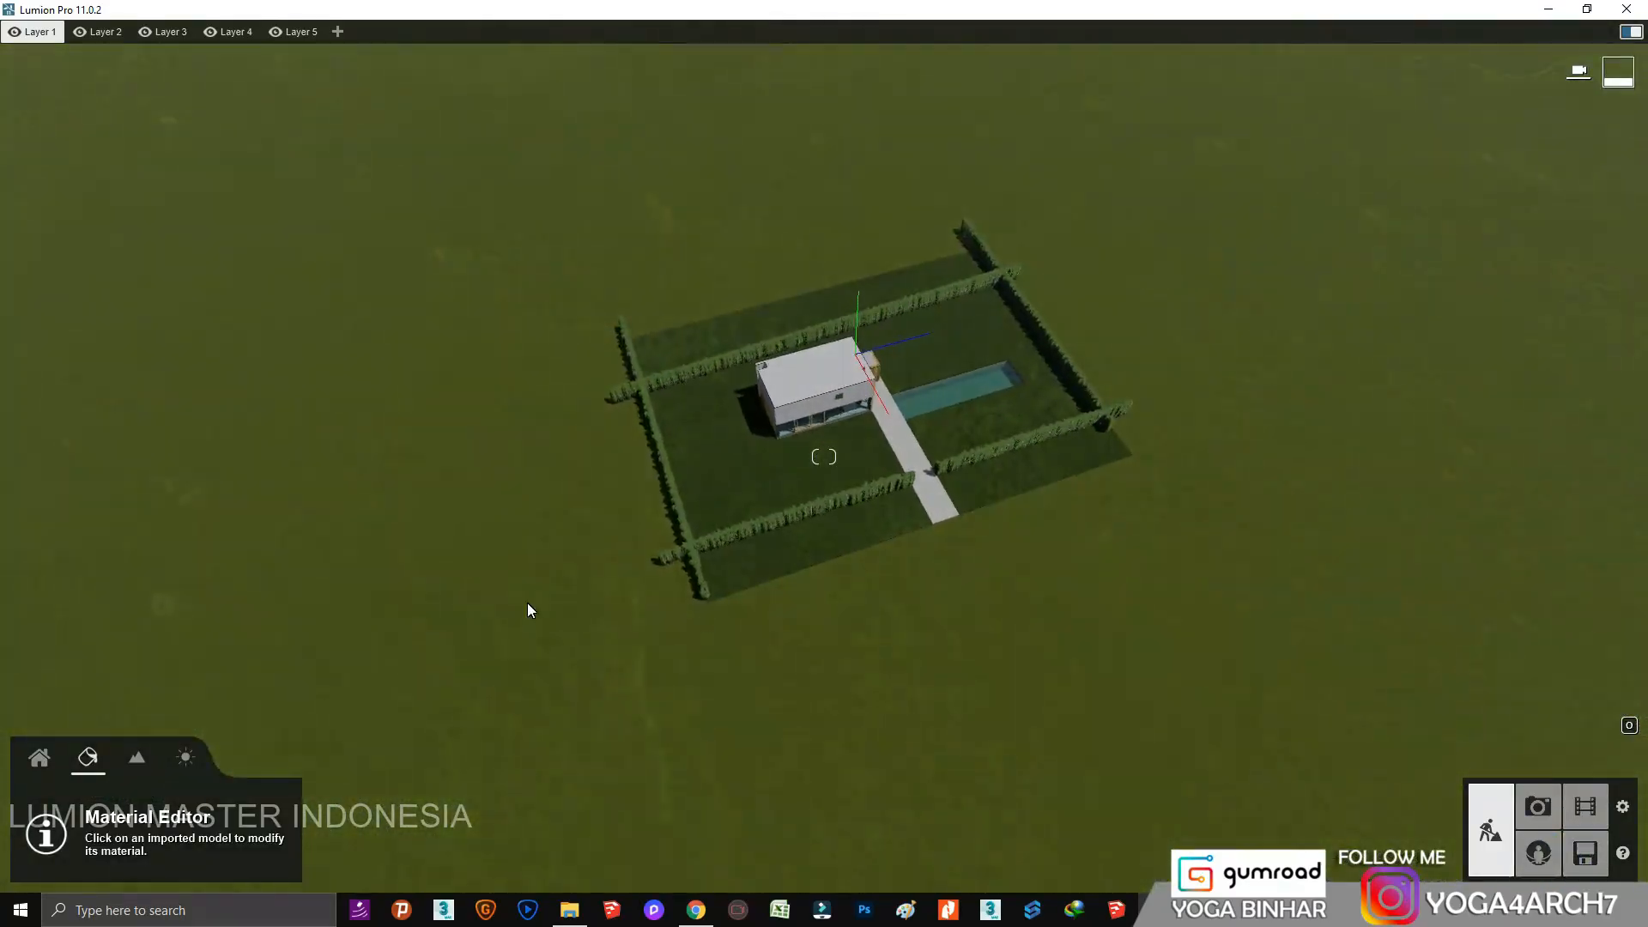
left_click(48, 764)
left_click(134, 805)
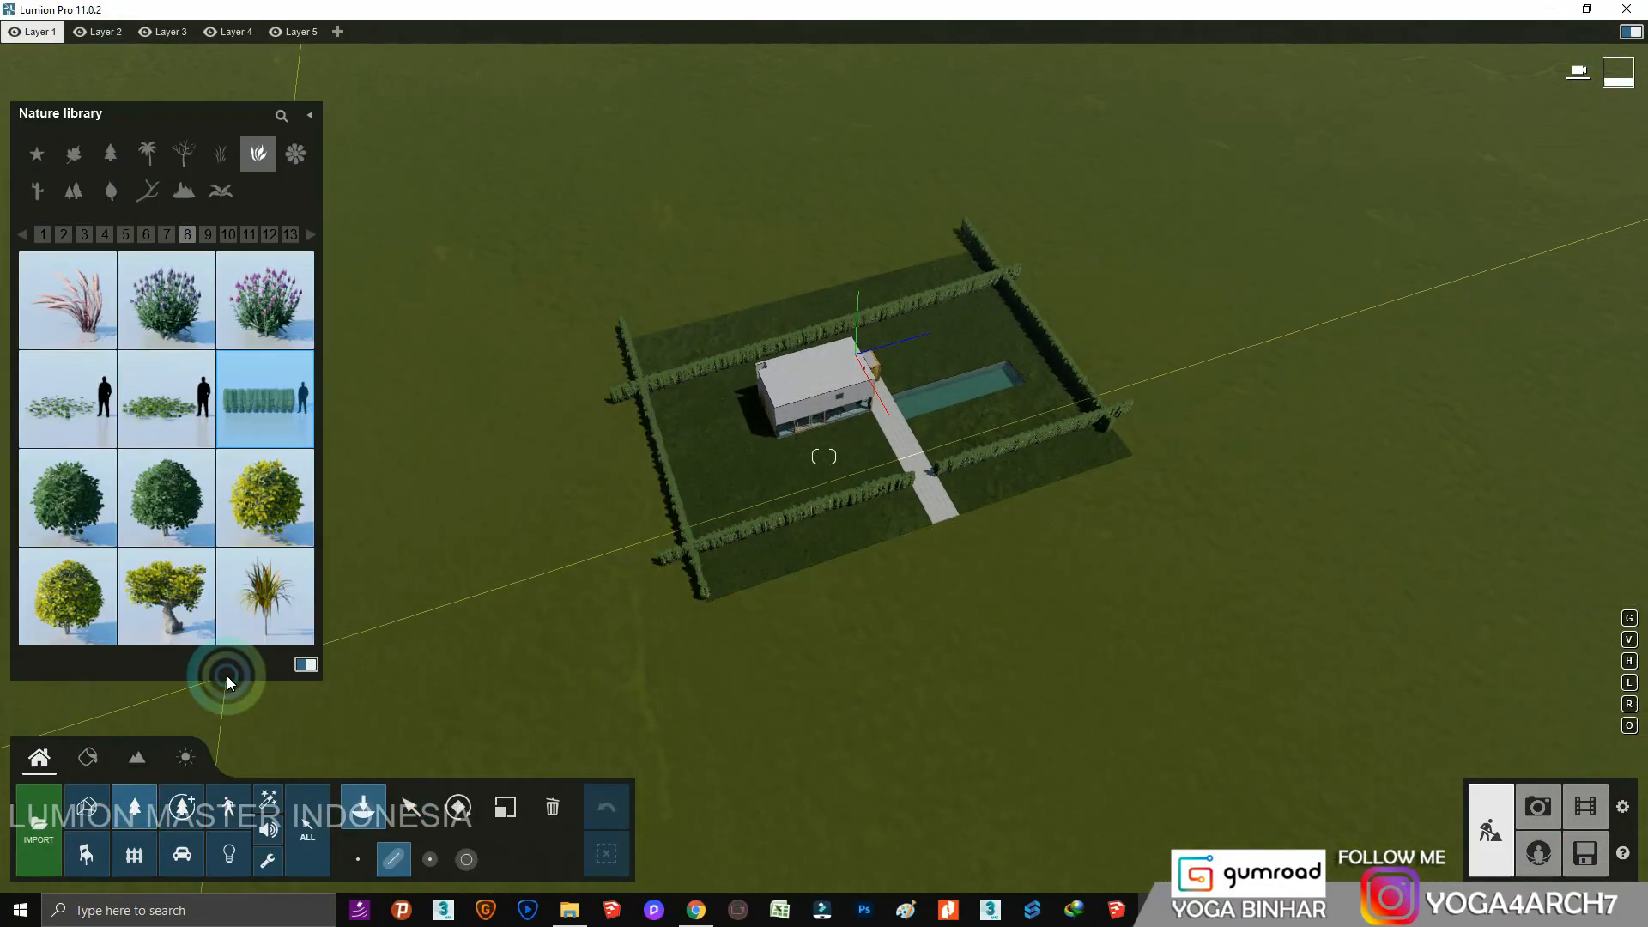
left_click(73, 156)
left_click(171, 590)
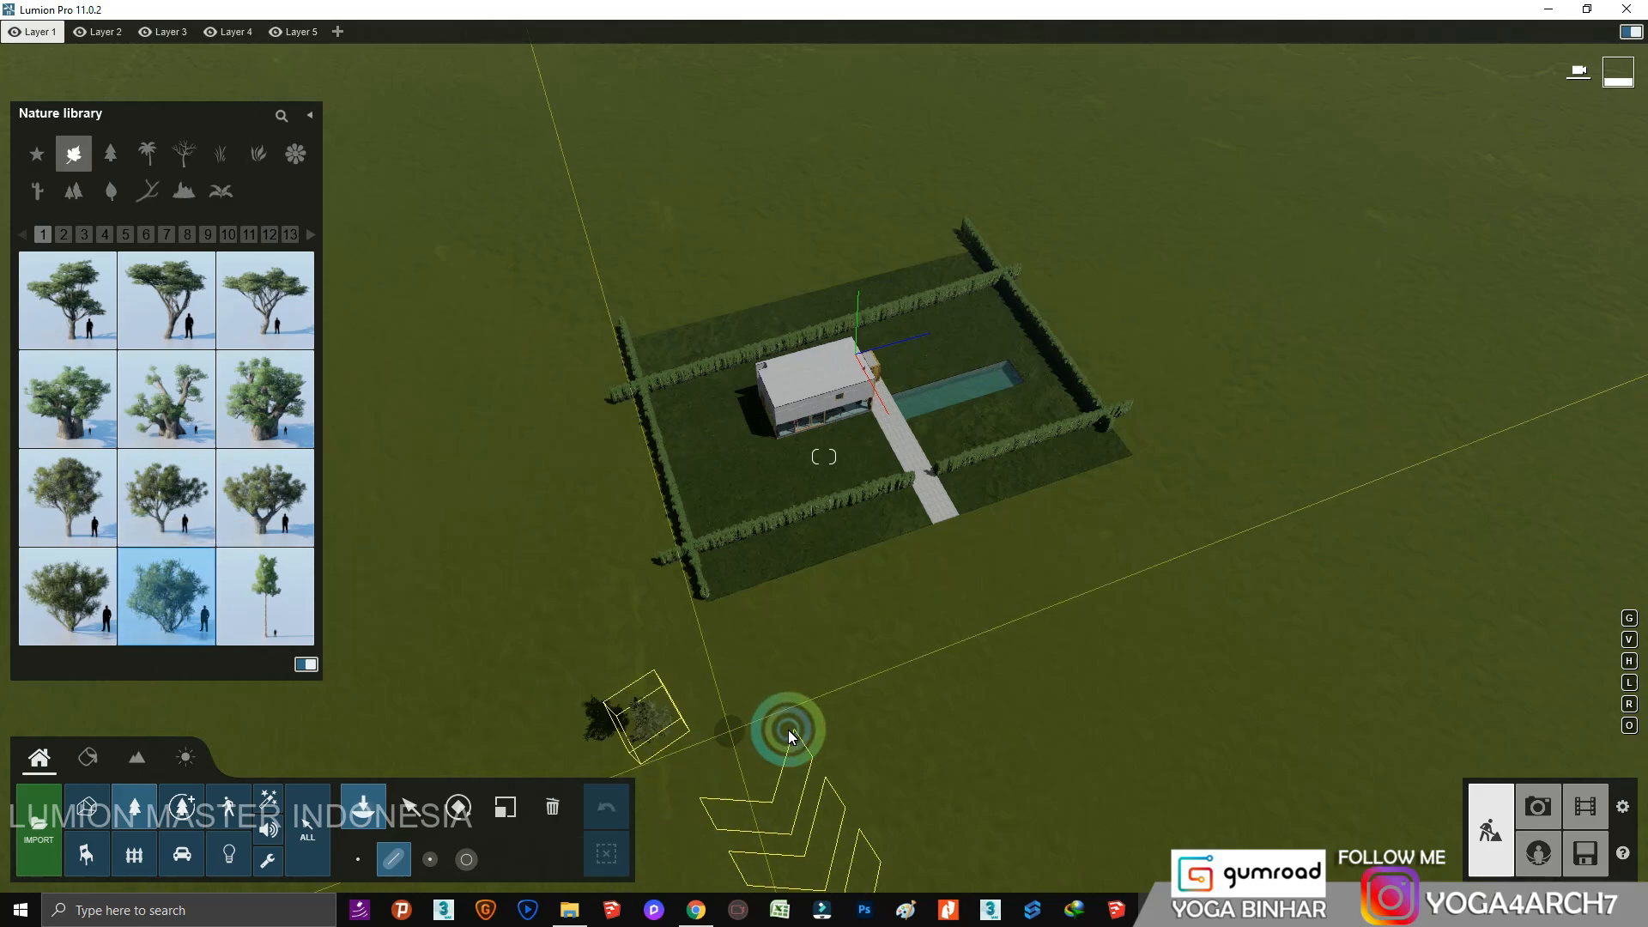
left_click(668, 732)
left_click(1322, 509)
Increase the random offset from the line and replace the hedge item in the mix with another broadleaf tree.
left_click(655, 858)
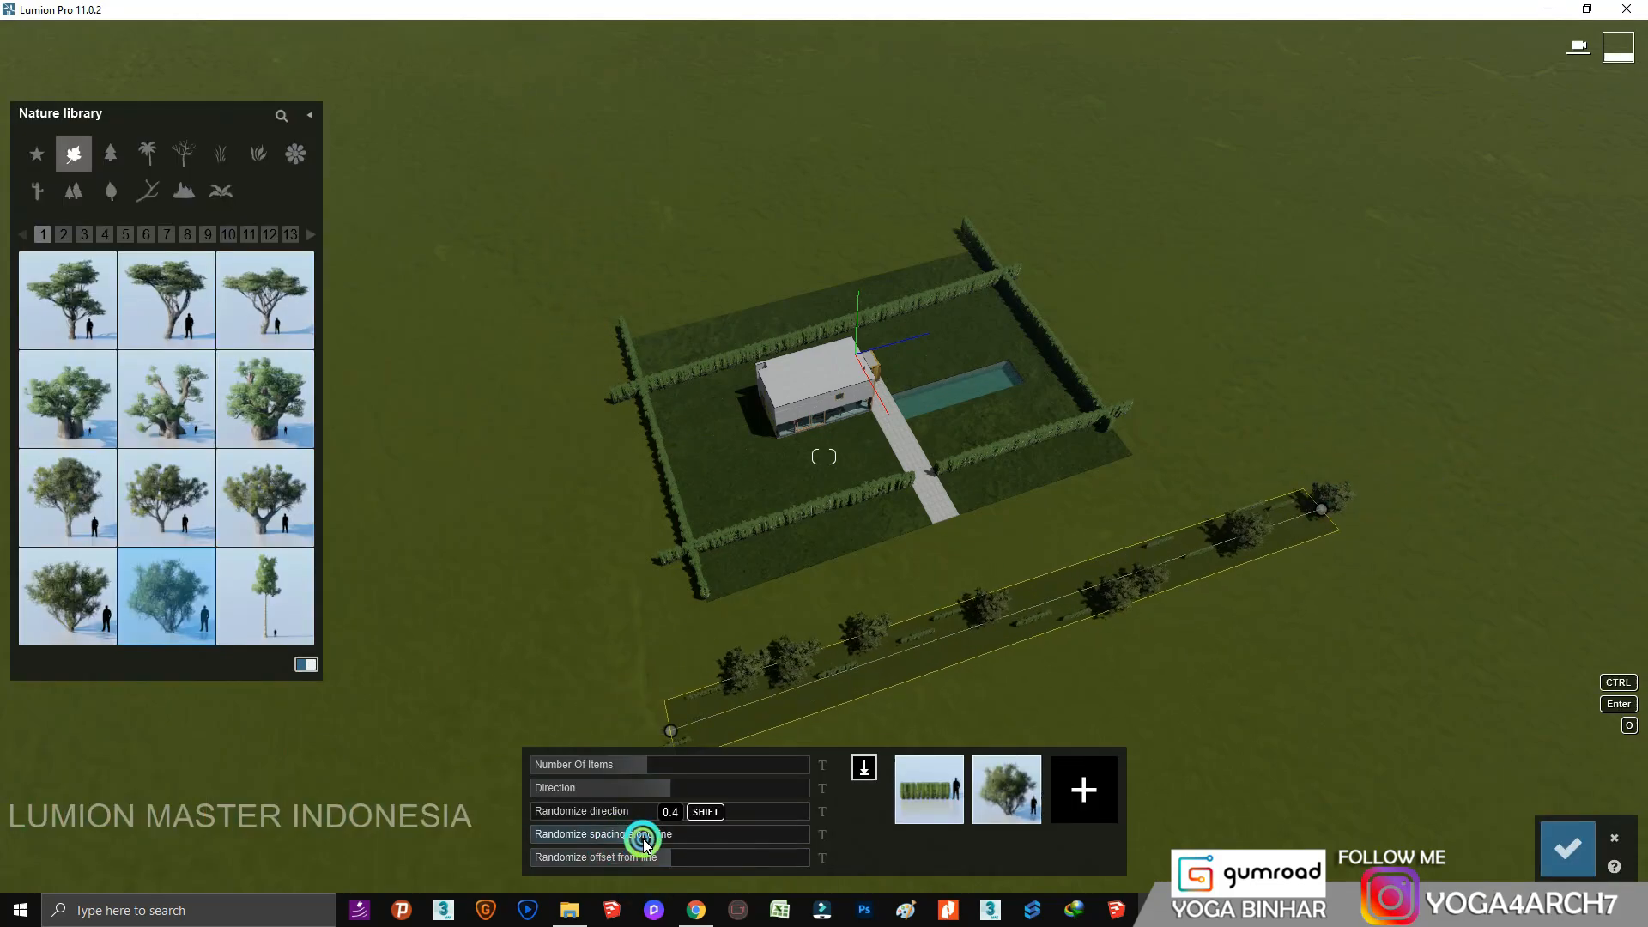
mouse_move(703, 858)
left_mouse_down()
mouse_move(726, 858)
mouse_move(705, 858)
left_mouse_up()
left_click(85, 601)
left_click(955, 793)
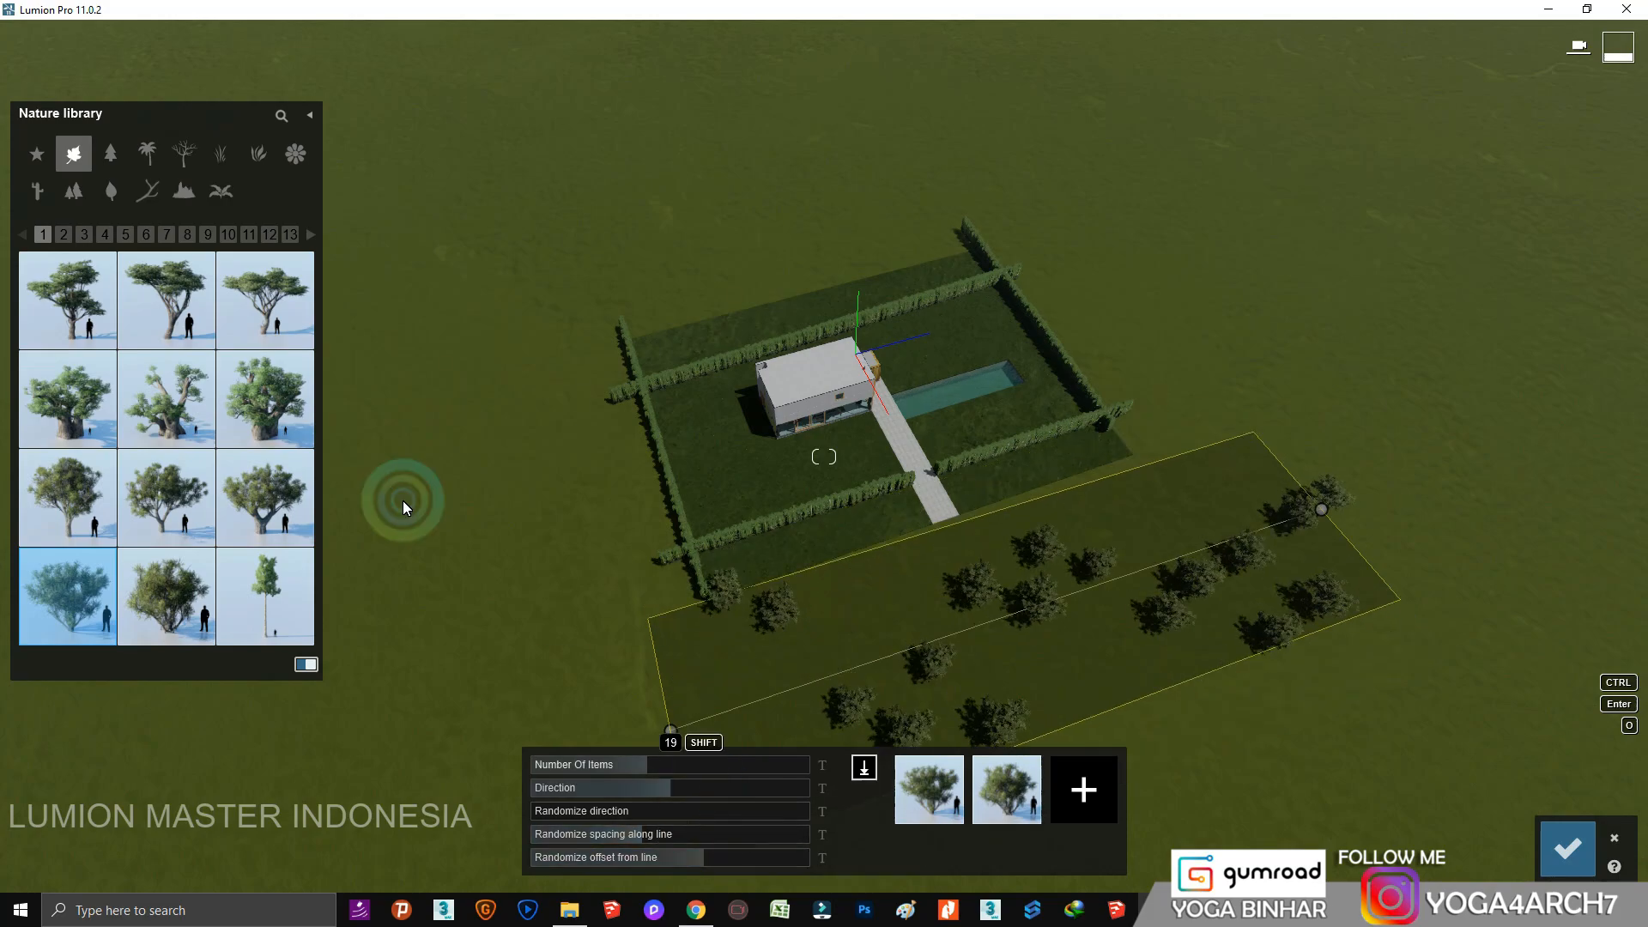
Add three different conifers from the first page of the Nature library to the tree line's mix.
left_click(109, 155)
left_click(166, 300)
left_click(1083, 789)
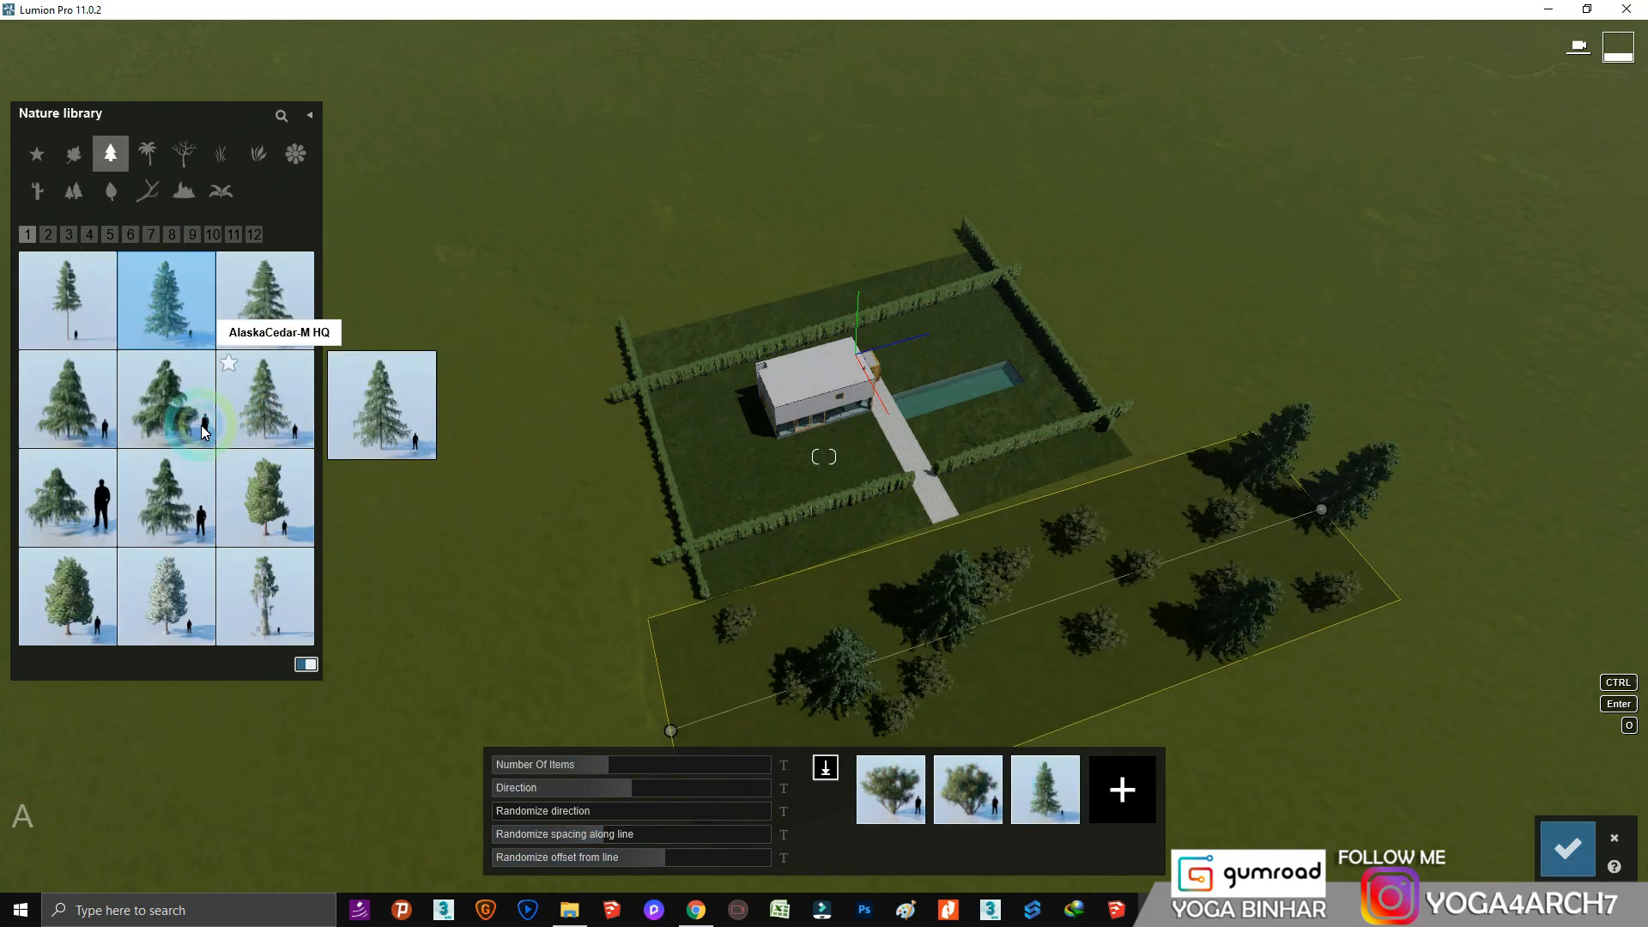
left_click(103, 418)
left_click(1122, 789)
left_click(84, 592)
left_click(1102, 798)
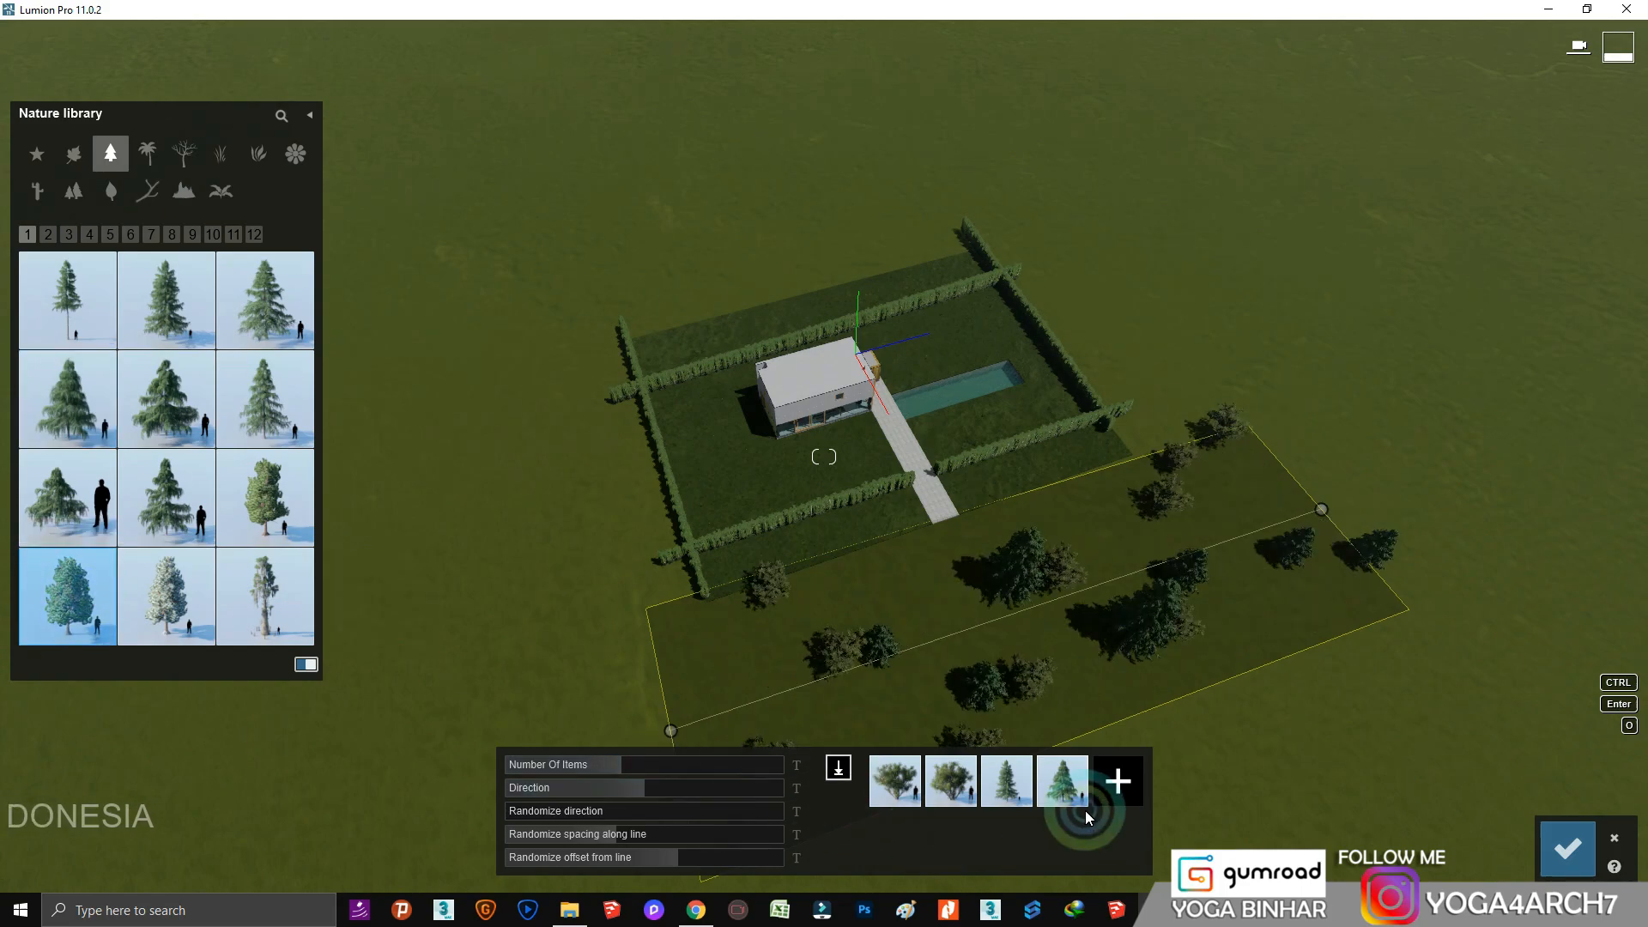
Find a full broadleaf tree on page 4 of the broadleaf category and add it to the tree line's mix.
left_click(52, 232)
left_click(72, 235)
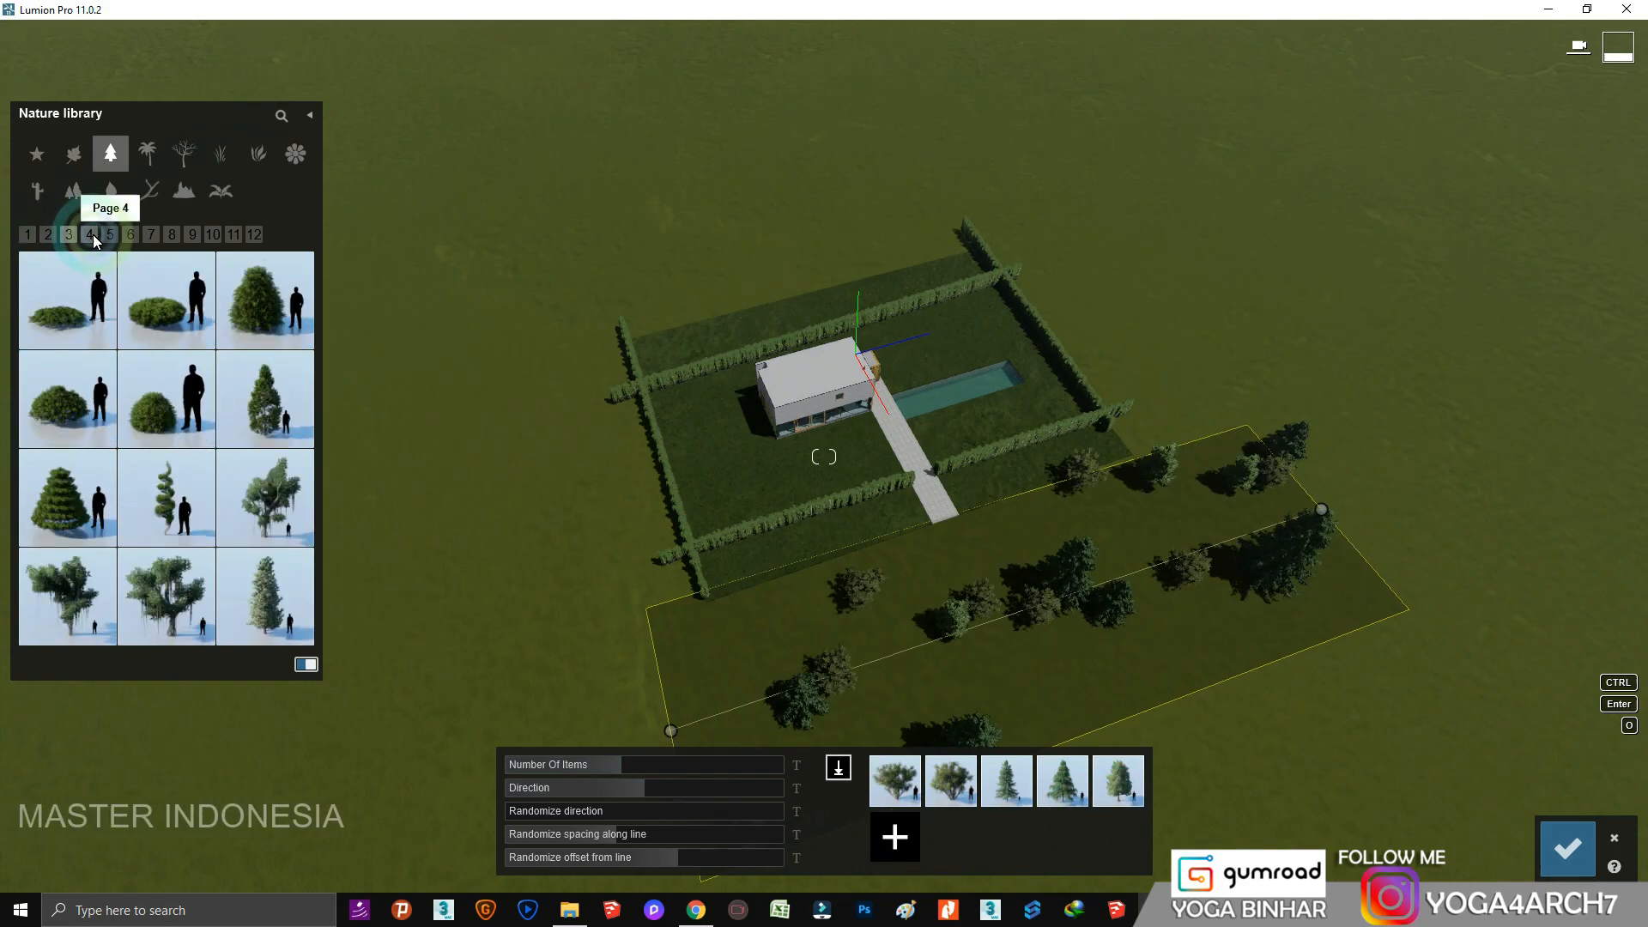
left_click(90, 234)
left_click(95, 178)
left_click(100, 234)
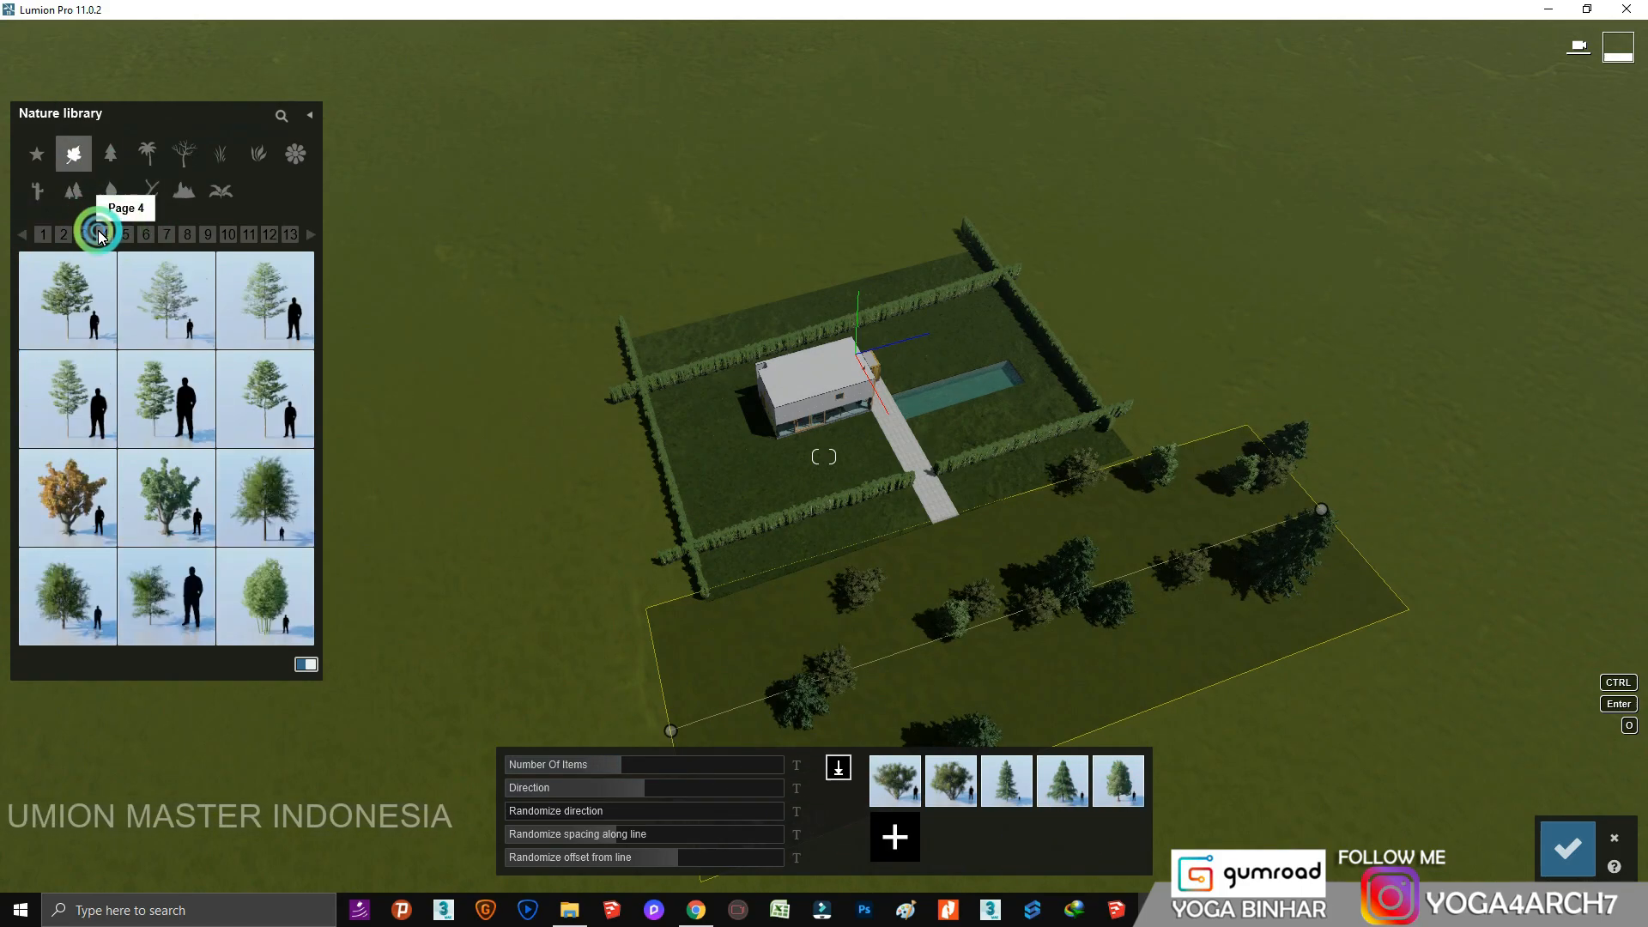
left_click(270, 451)
left_click(959, 778)
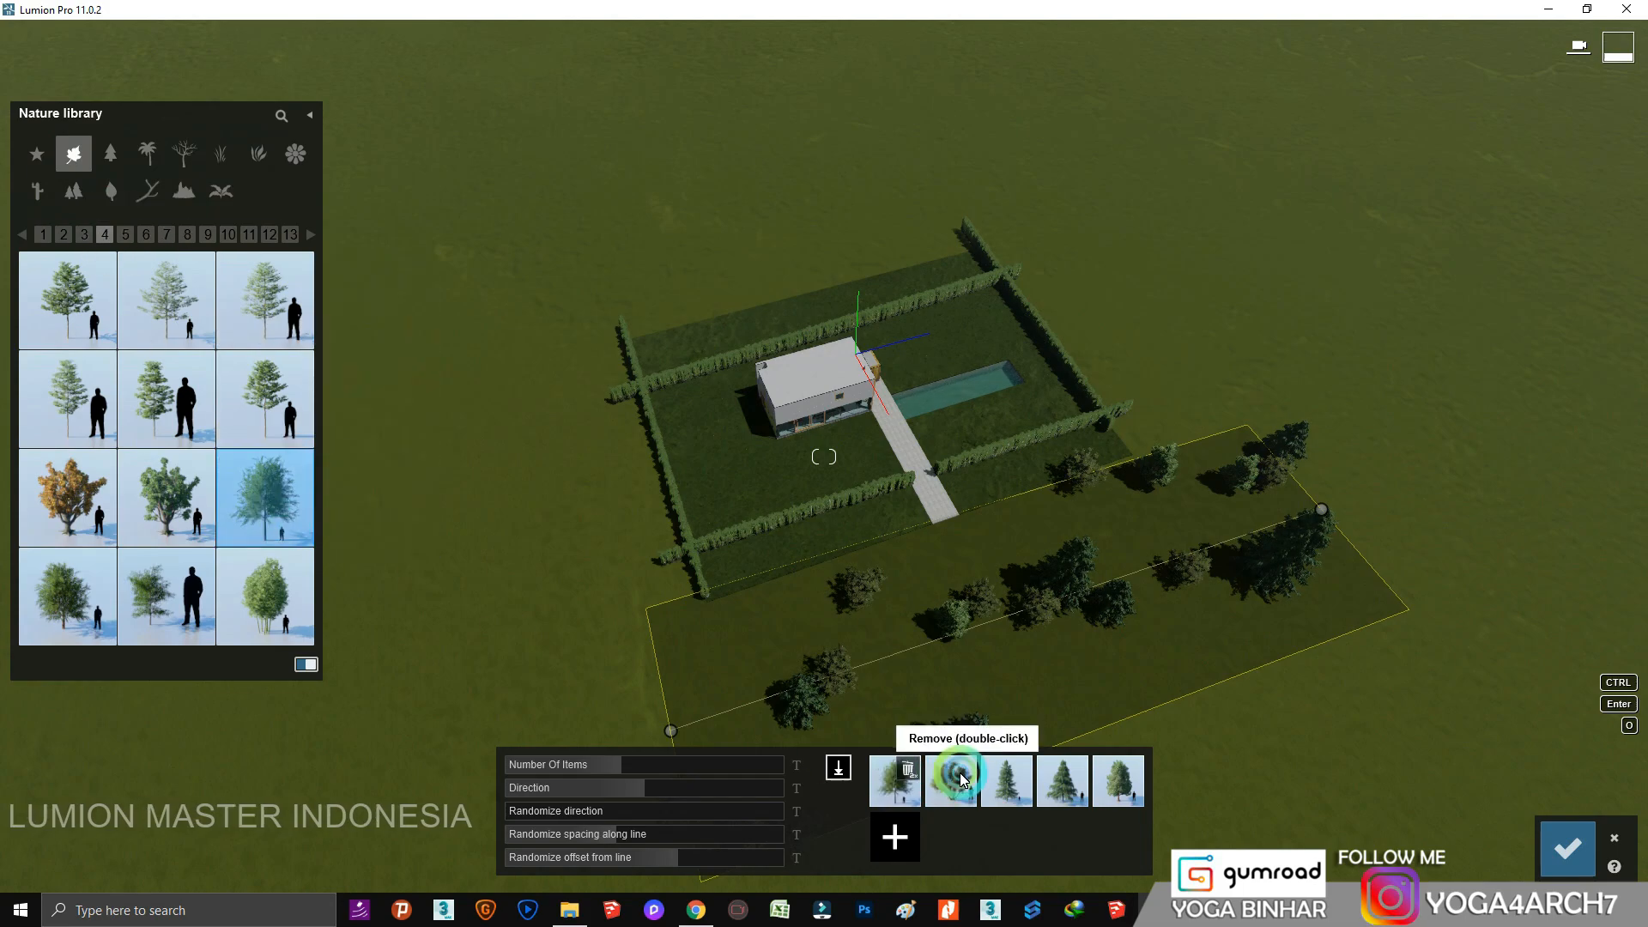
Set the tree line's number of items to 32 and reduce its random offset from the line.
left_click_drag(660, 764, 660, 764, "shift")
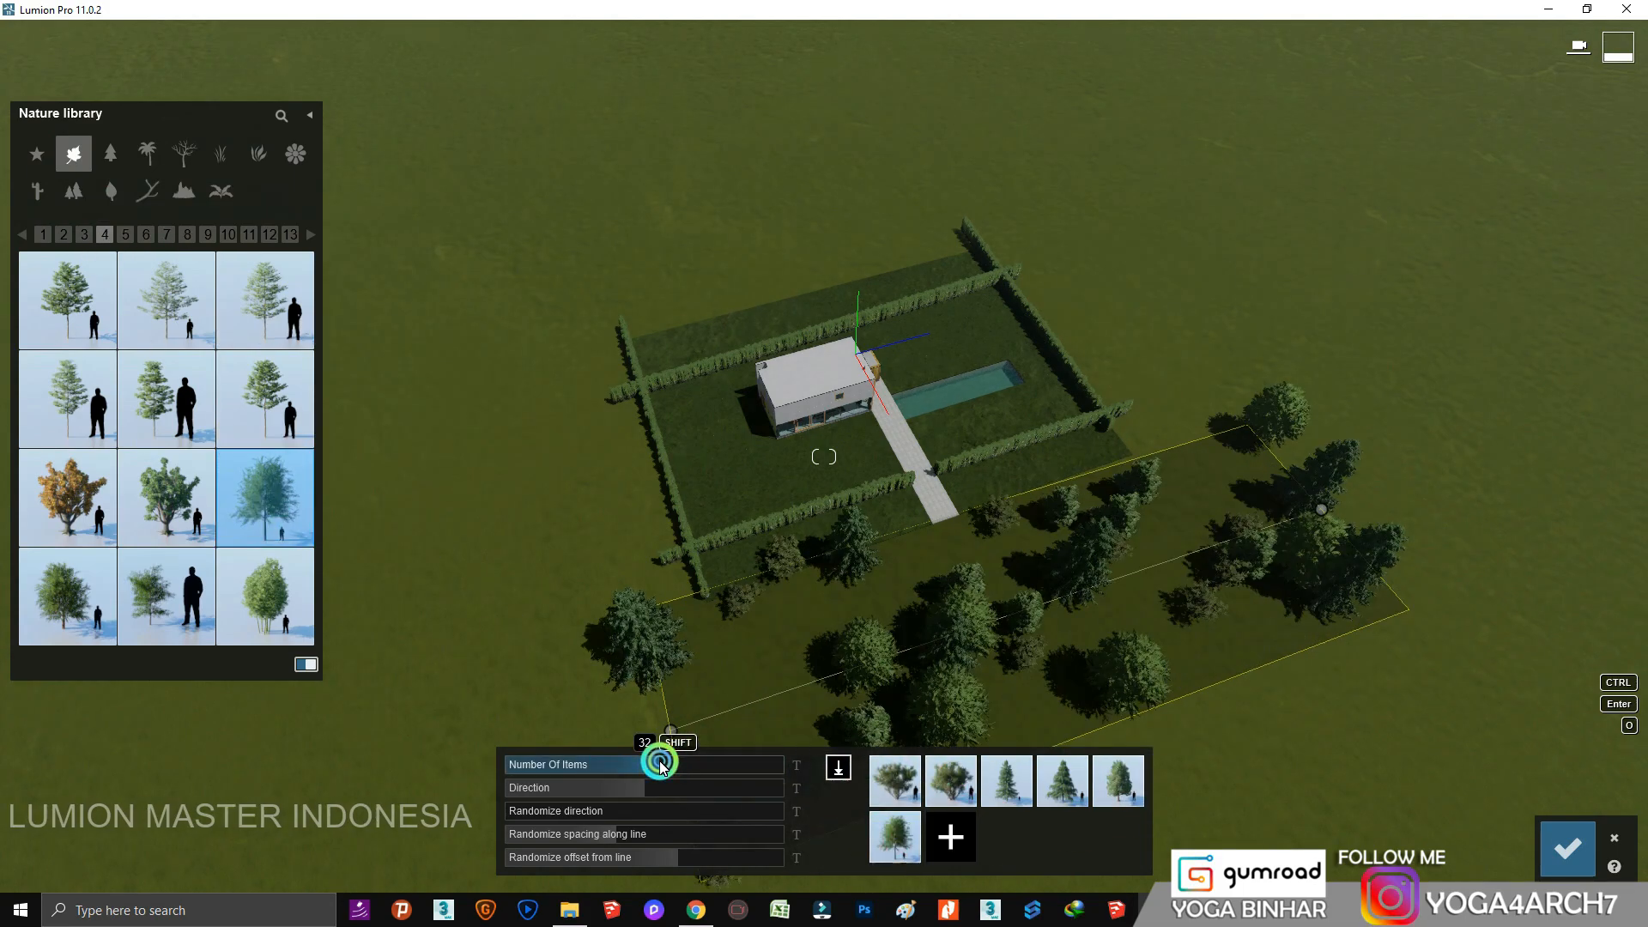
left_click_drag(677, 856, 633, 857)
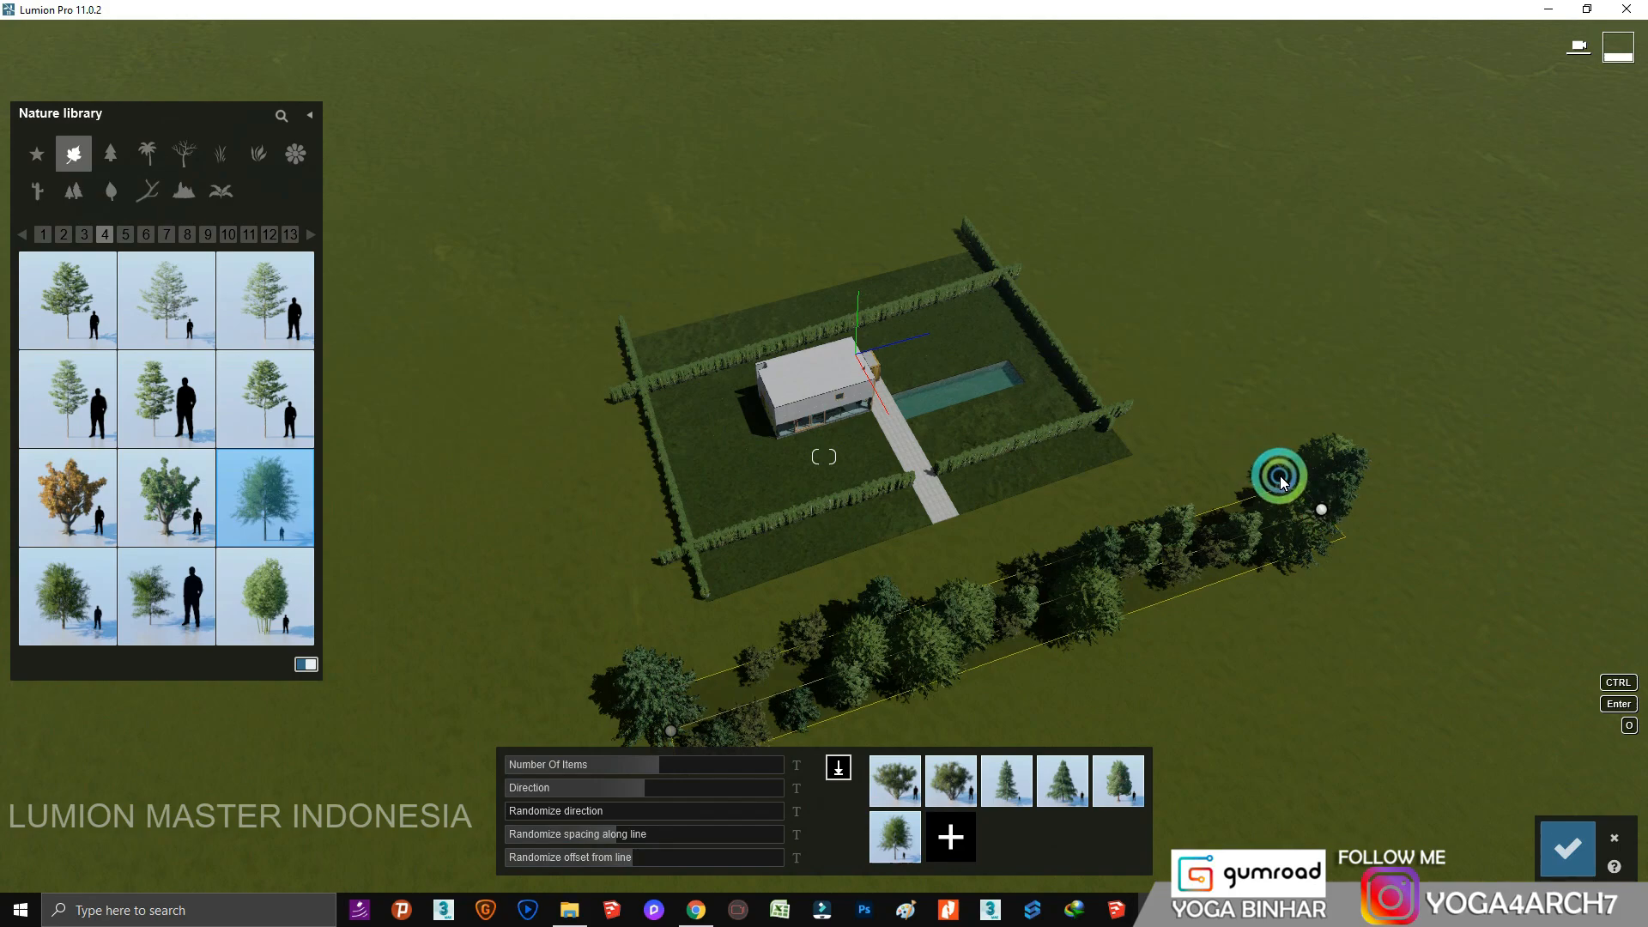
Reposition the tree line outside the hedge on the pool side of the walkway and set it to 19 items.
left_click_drag(1266, 447, 1248, 426)
right_click_drag(1051, 567, 699, 643)
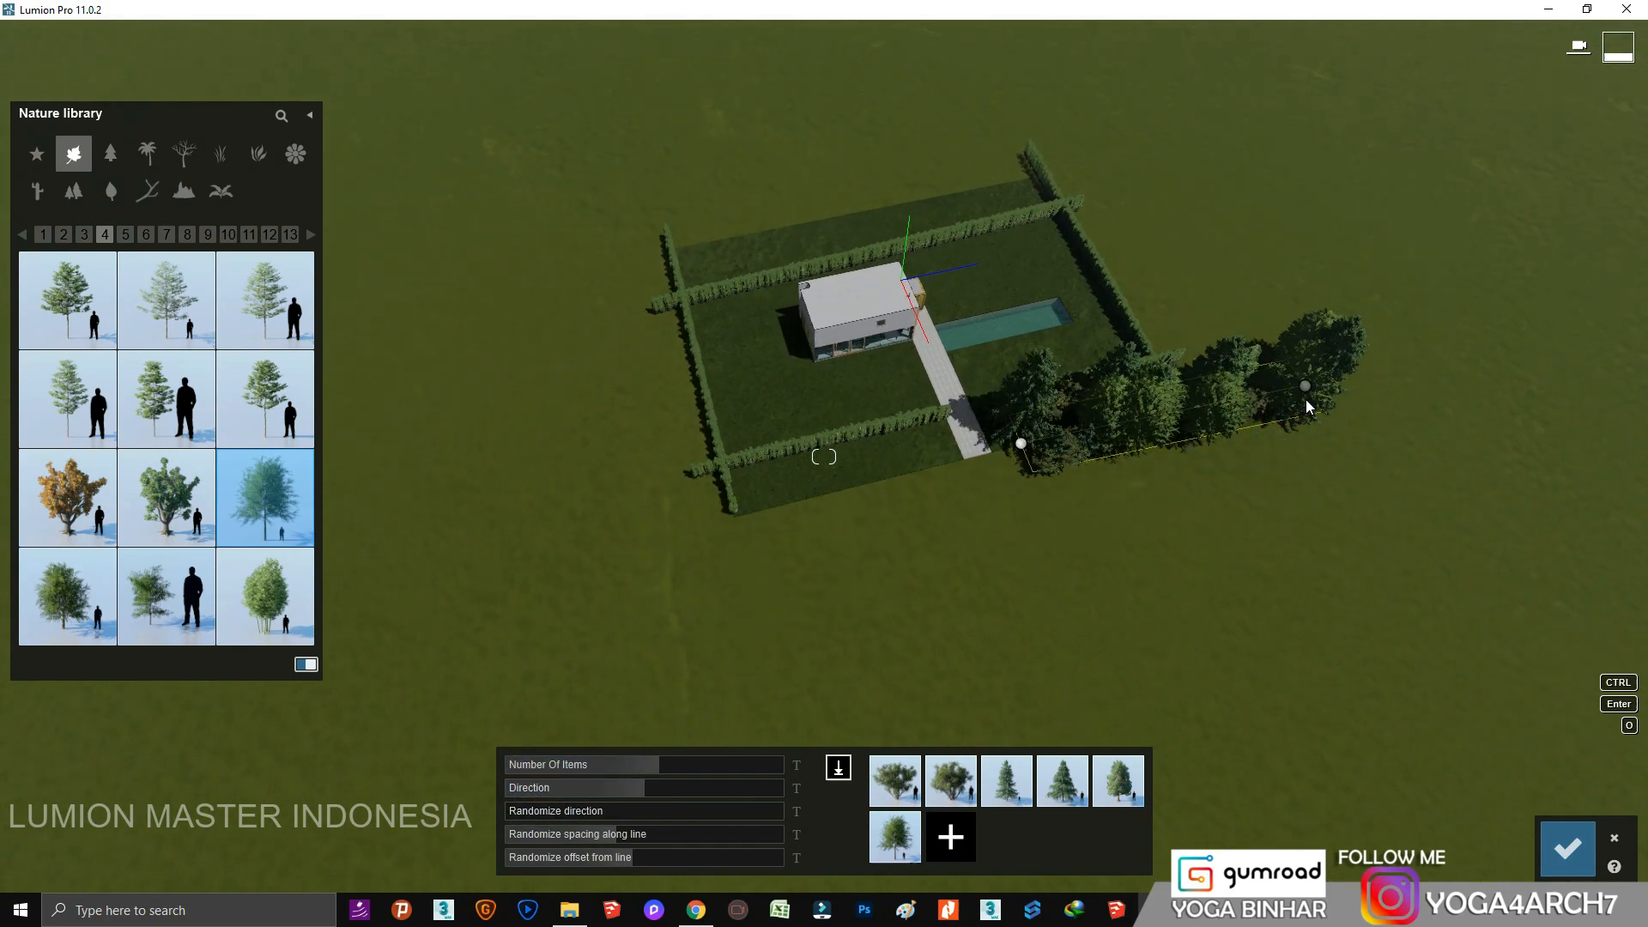
left_click_drag(1354, 388, 1409, 369)
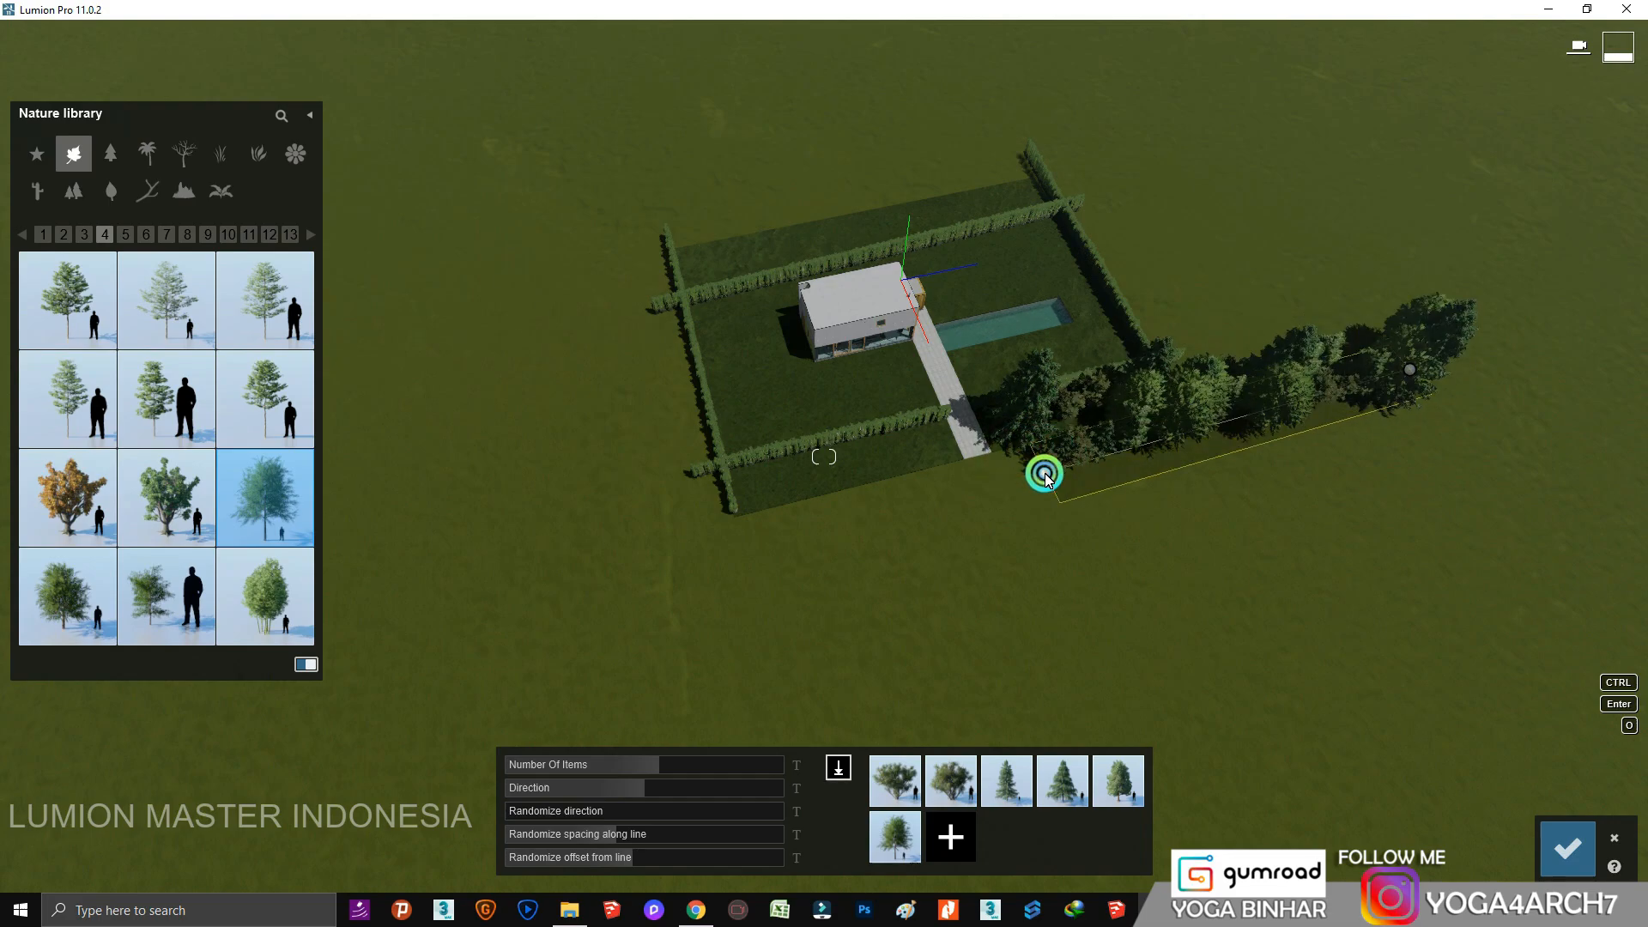
left_click(1387, 732)
left_click_drag(622, 767, 621, 766, "shift")
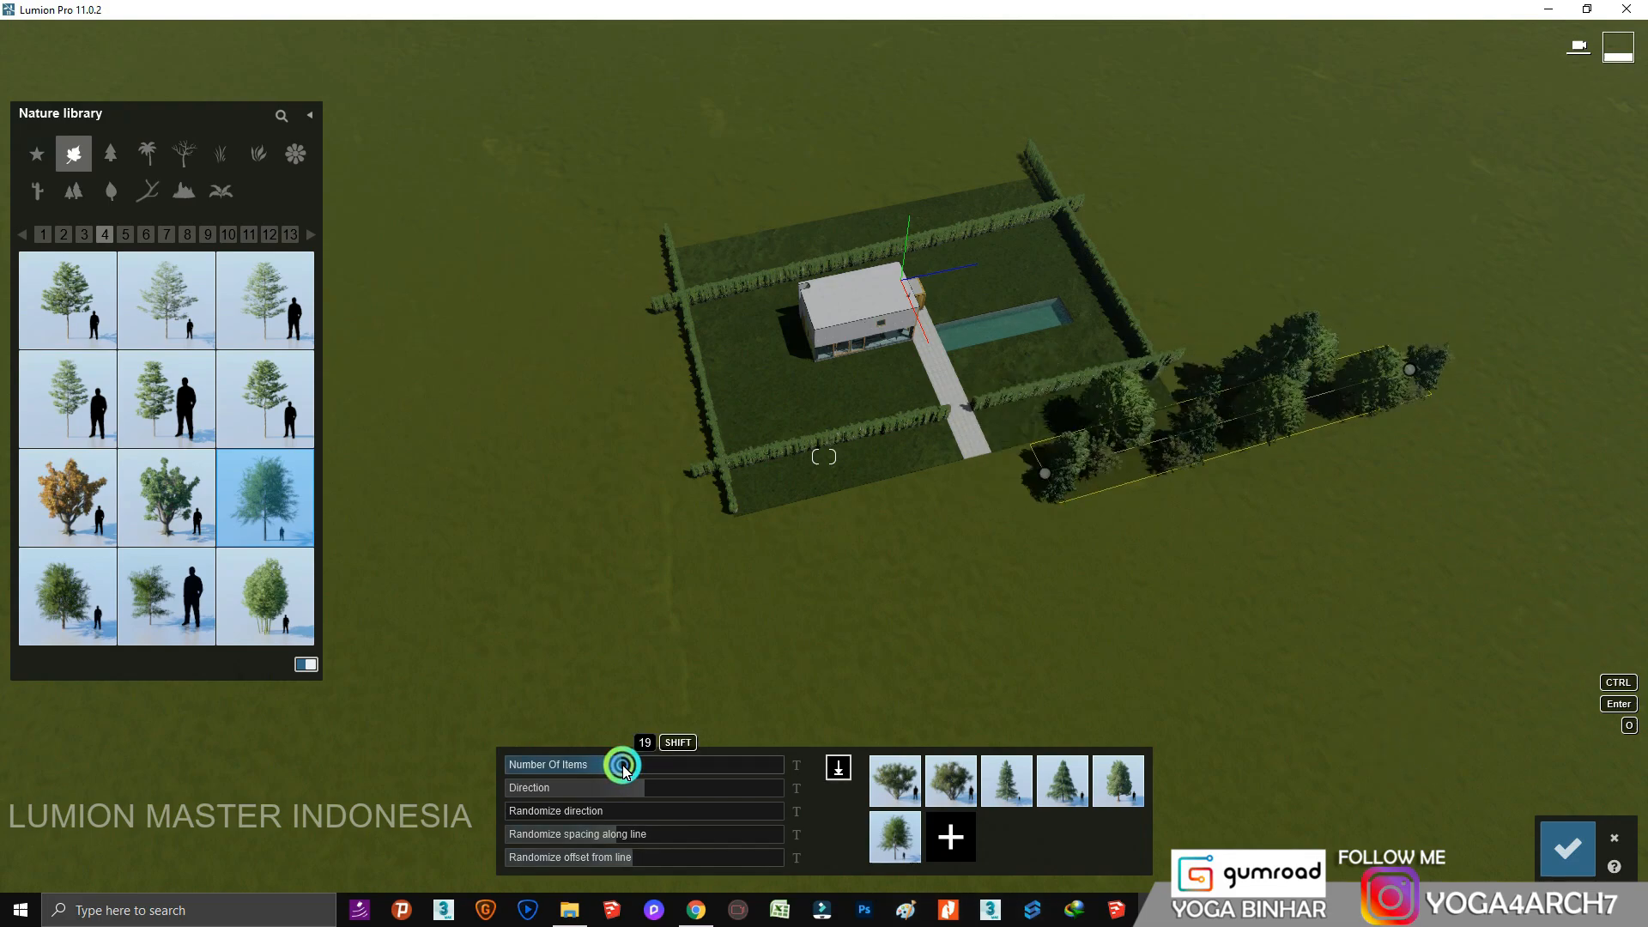
left_click(1549, 855)
Place lines of the mixed trees outside the hedge at the pool's far end and along the back of the house.
left_click(1107, 109)
left_click(1221, 339)
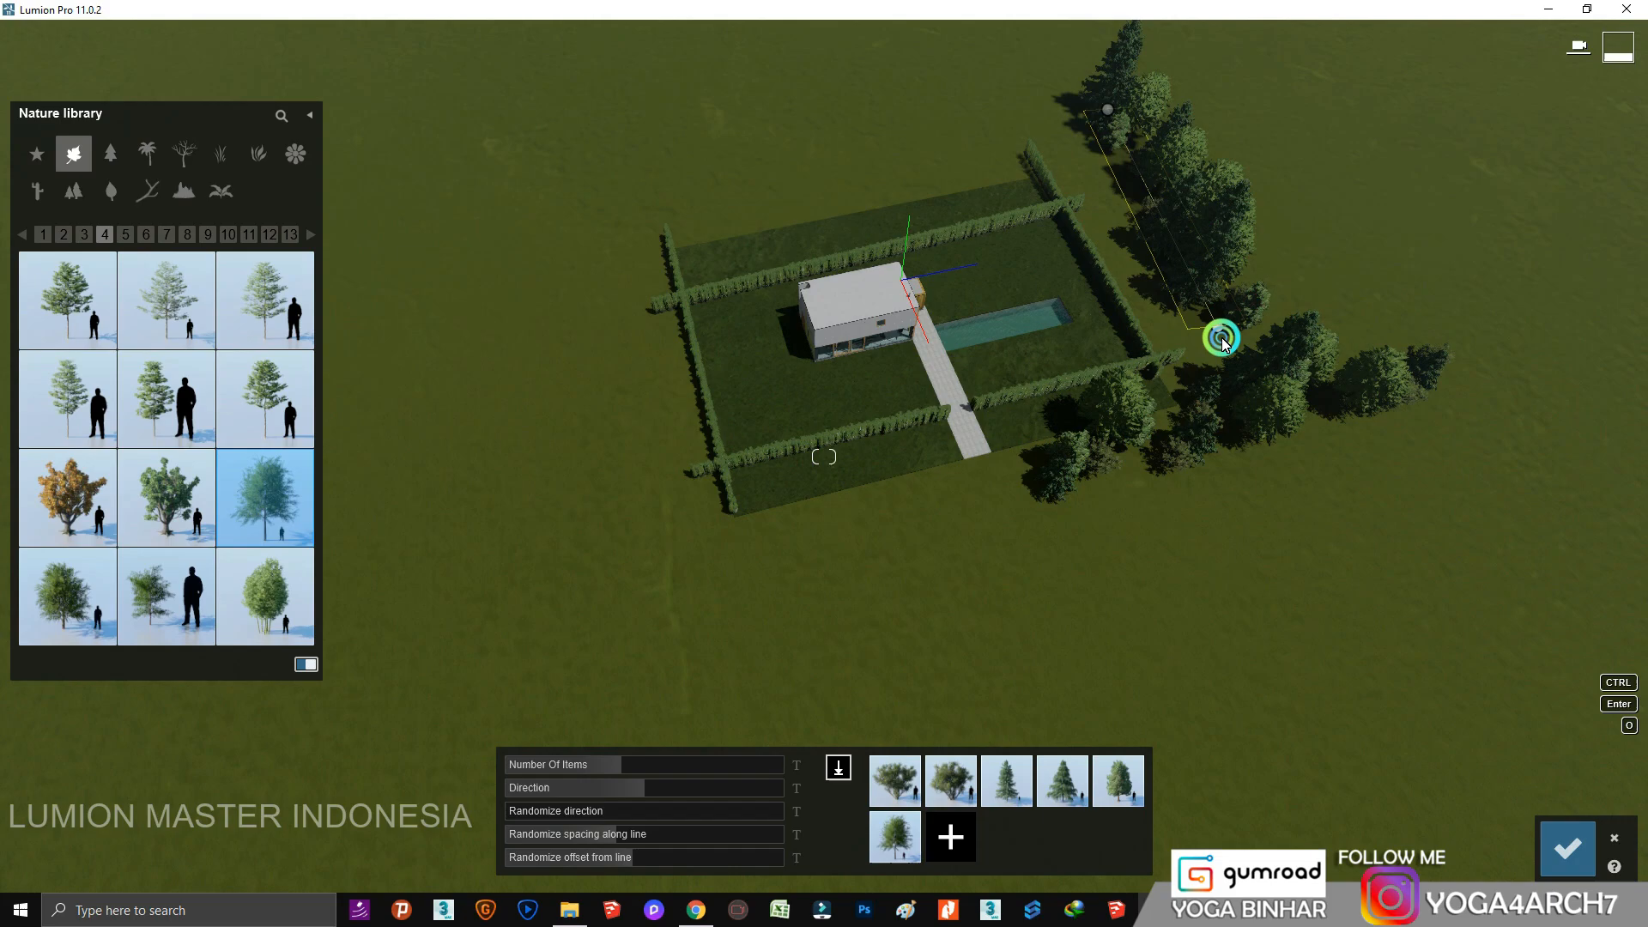
left_click(1576, 840)
left_click(1070, 169)
left_click(593, 264)
left_click(1568, 845)
Place mixed tree lines outside the hedge opposite the pool end and along the front up to the walkway.
left_click(609, 280)
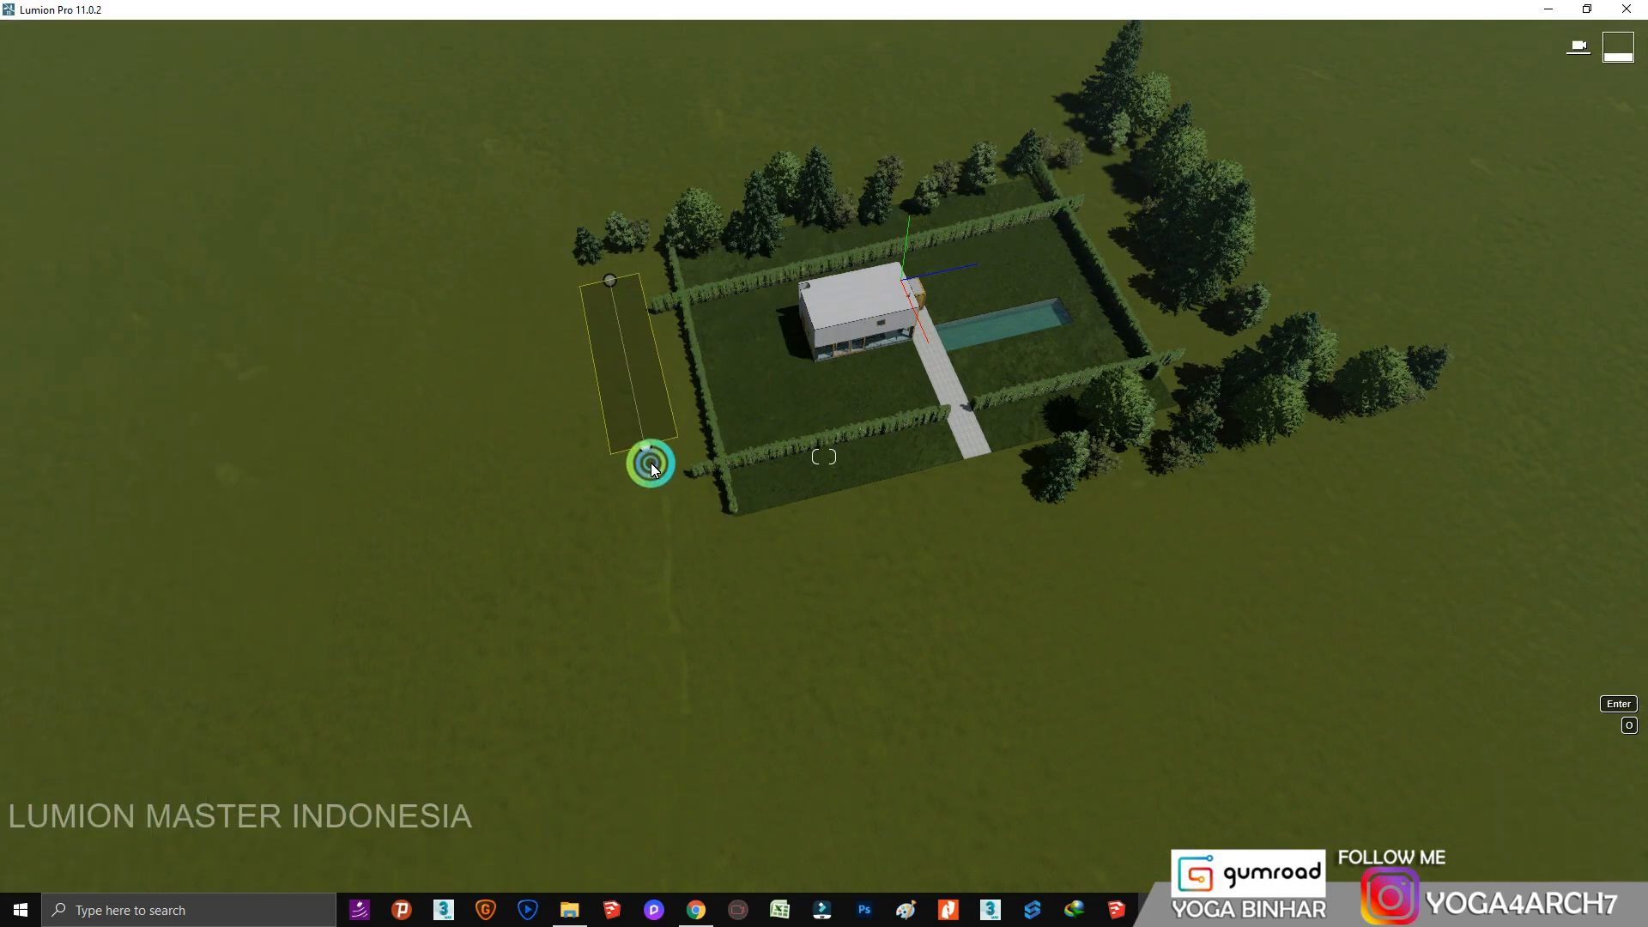
left_click(650, 464)
left_click(1567, 845)
left_click(604, 562)
left_click(950, 481)
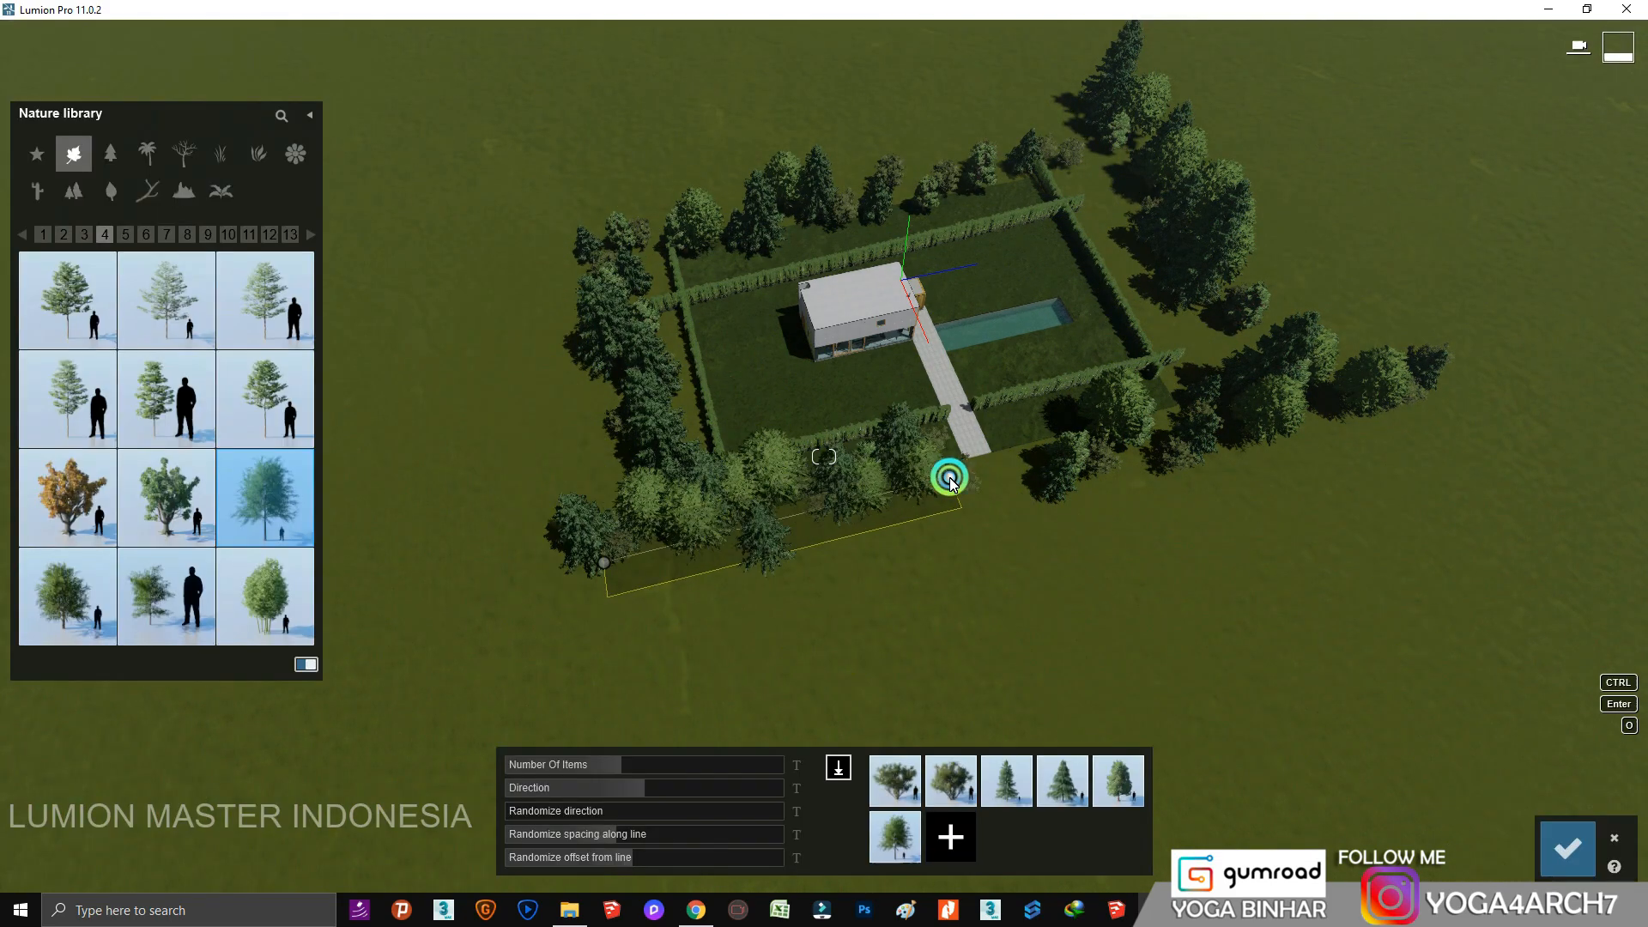
left_click(1566, 852)
Place Poplar 001 trees from the Fine-detail Nature library beside the walkway and on the lawn near the side hedge.
scroll(824, 464, "up", 5)
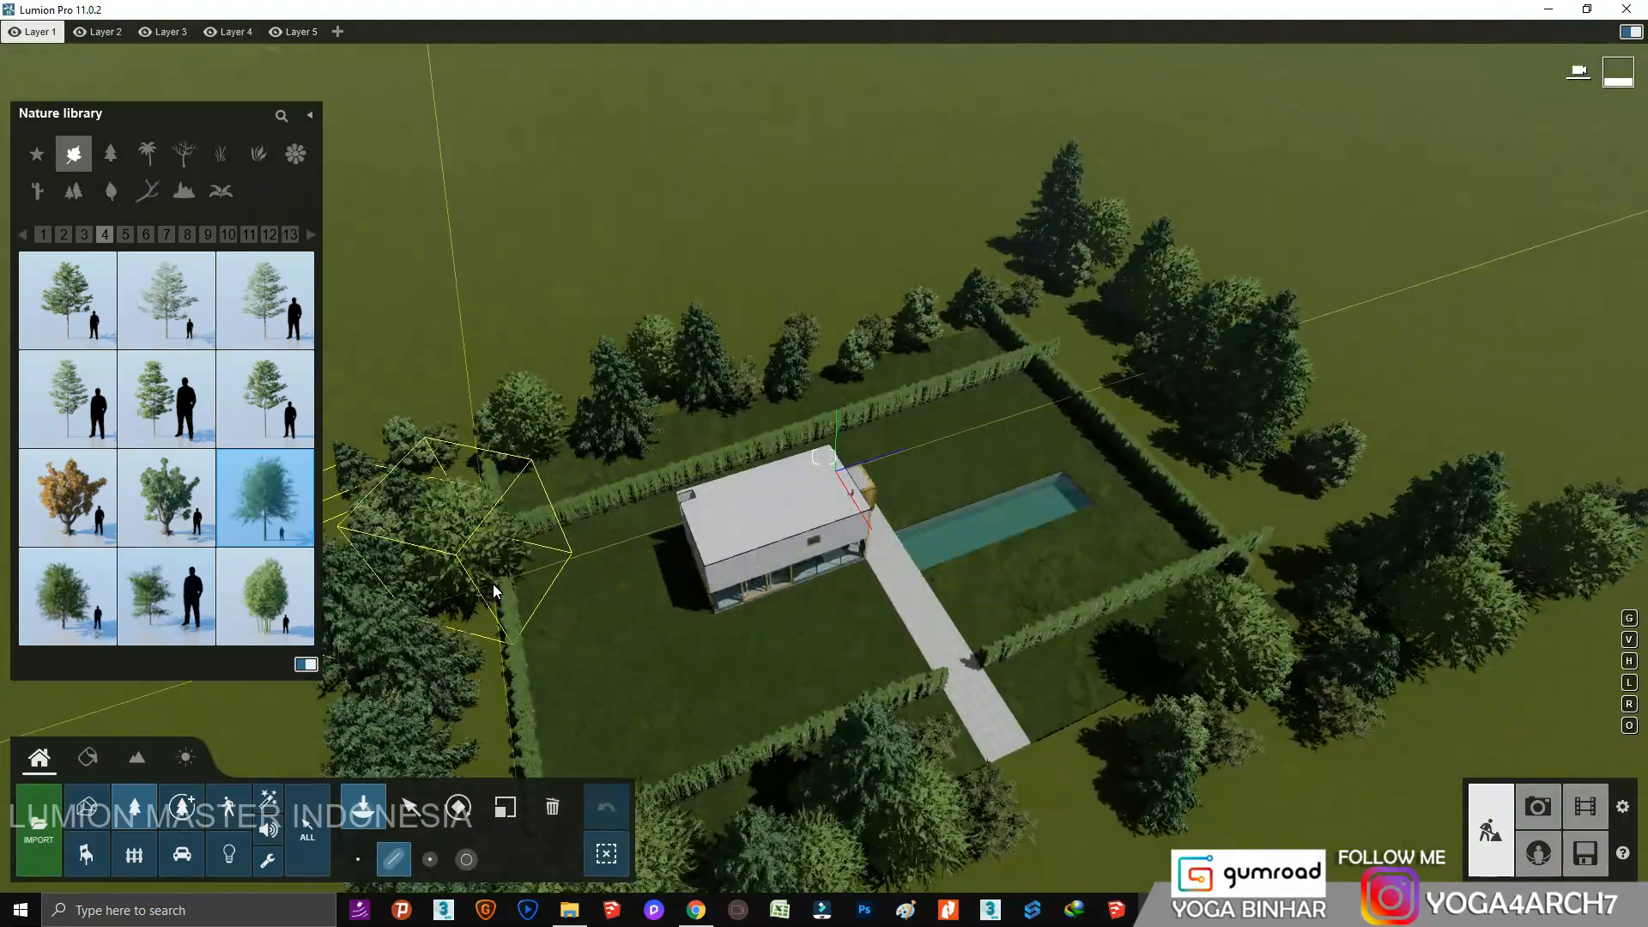
left_click(187, 805)
left_click(267, 371)
scroll(838, 596, "up", 2)
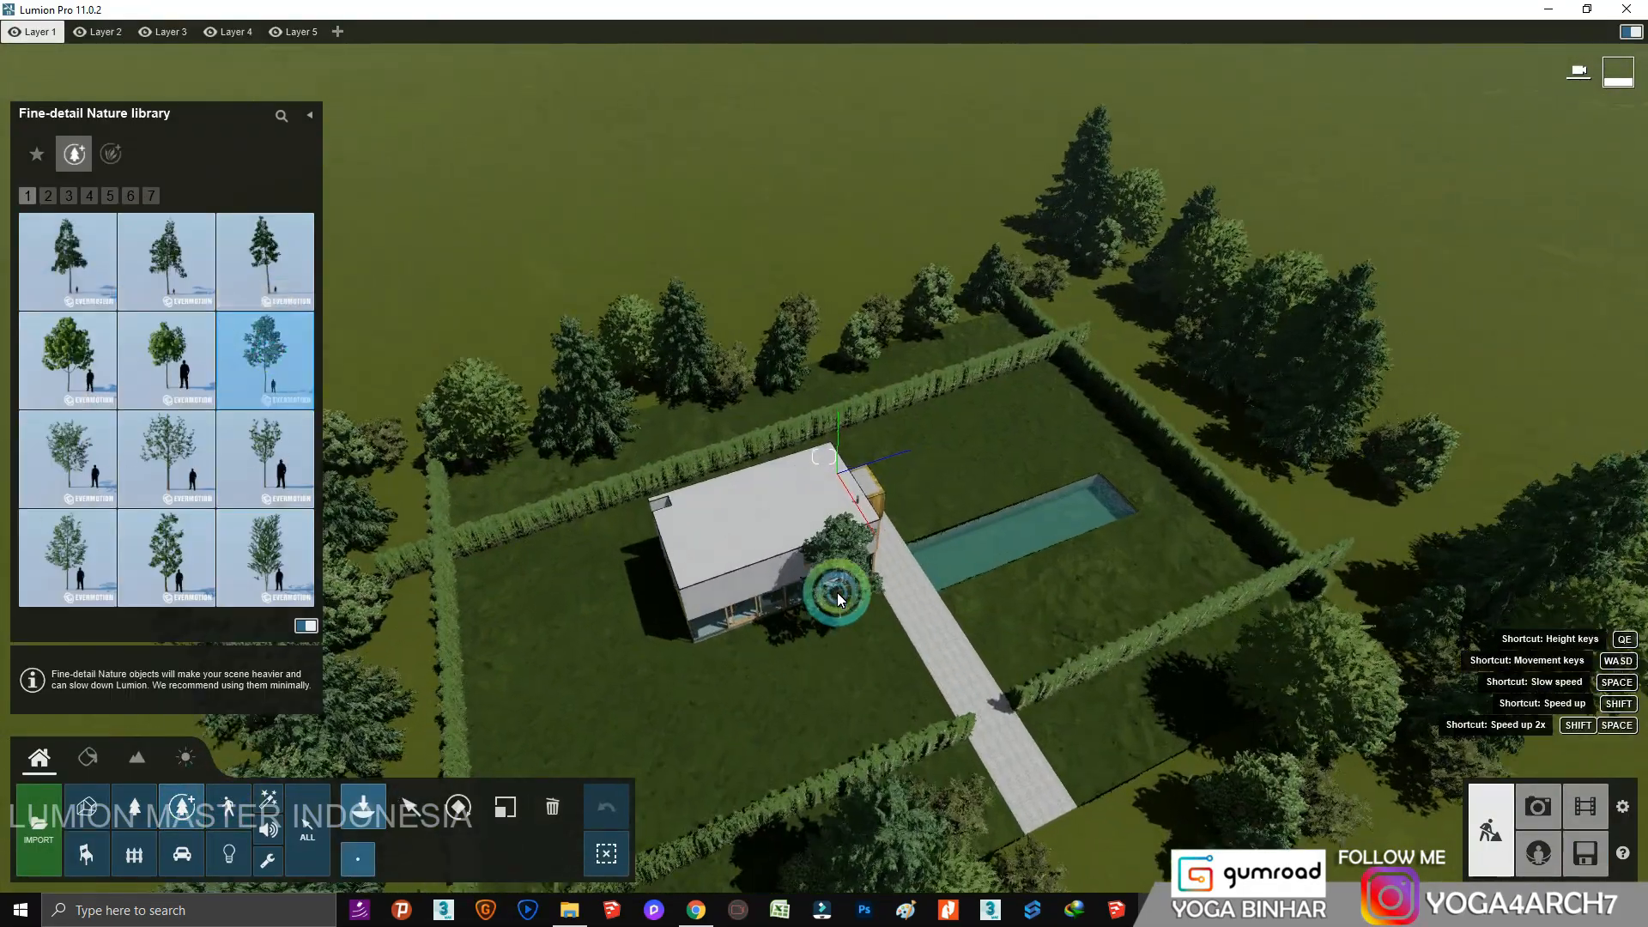
left_click(920, 684)
right_click_drag(919, 685, 868, 626)
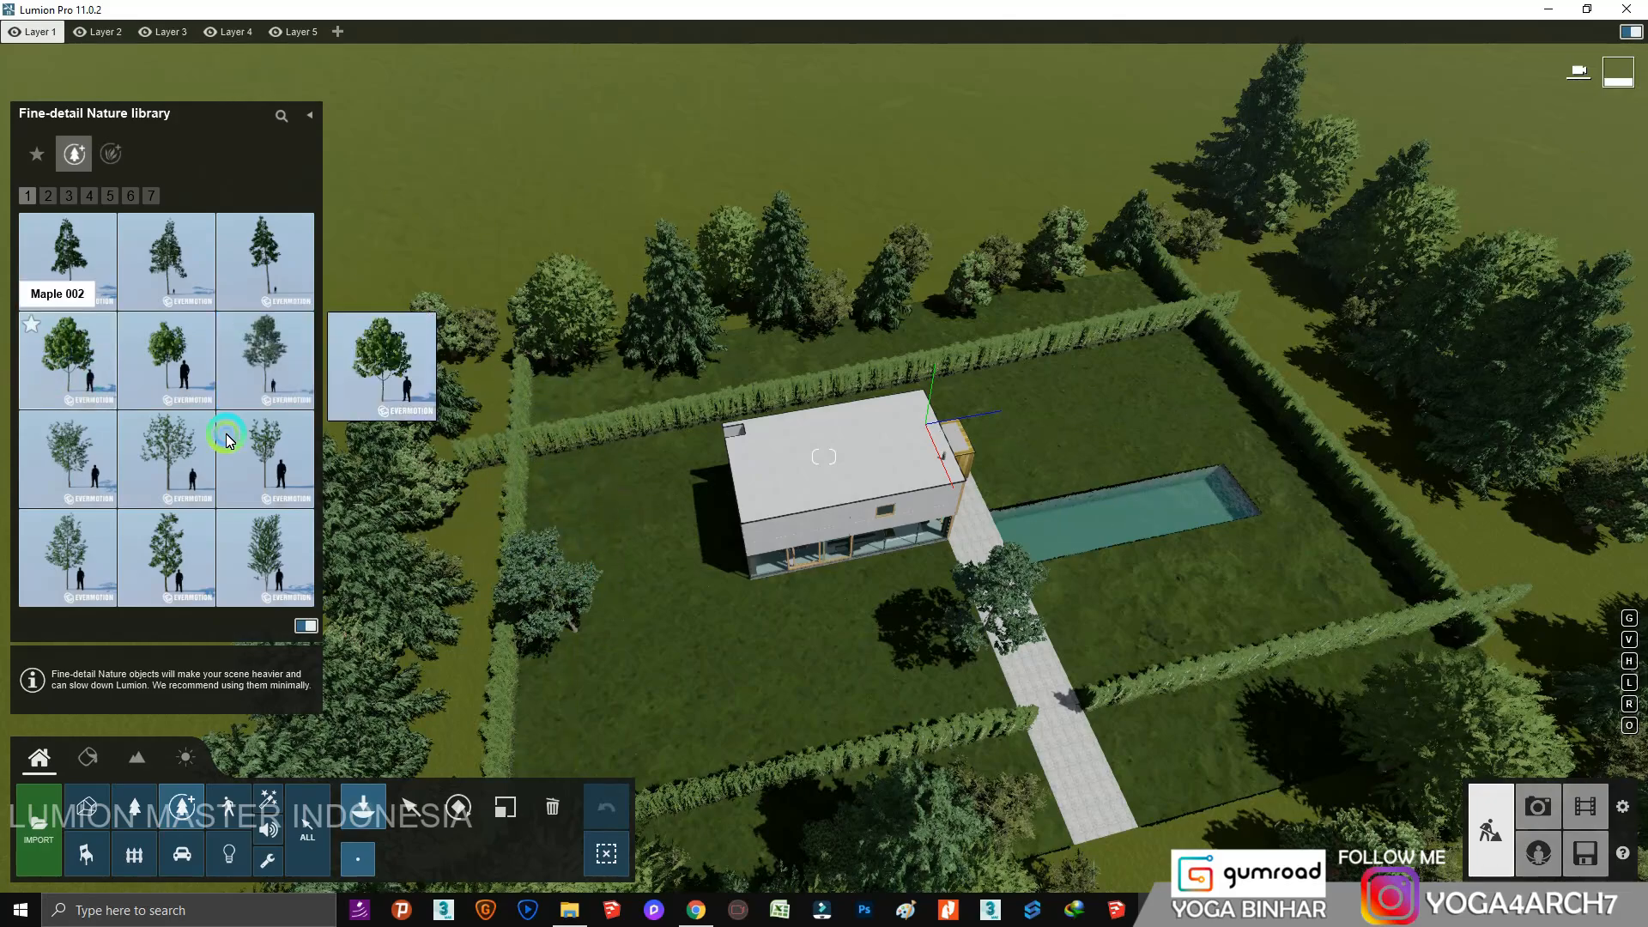
Place Maple 002 trees near the front hedge and the pool-side corner, and a Poplar 001 at the pool's end.
left_click(1088, 672)
right_click_drag(1144, 646, 1275, 551)
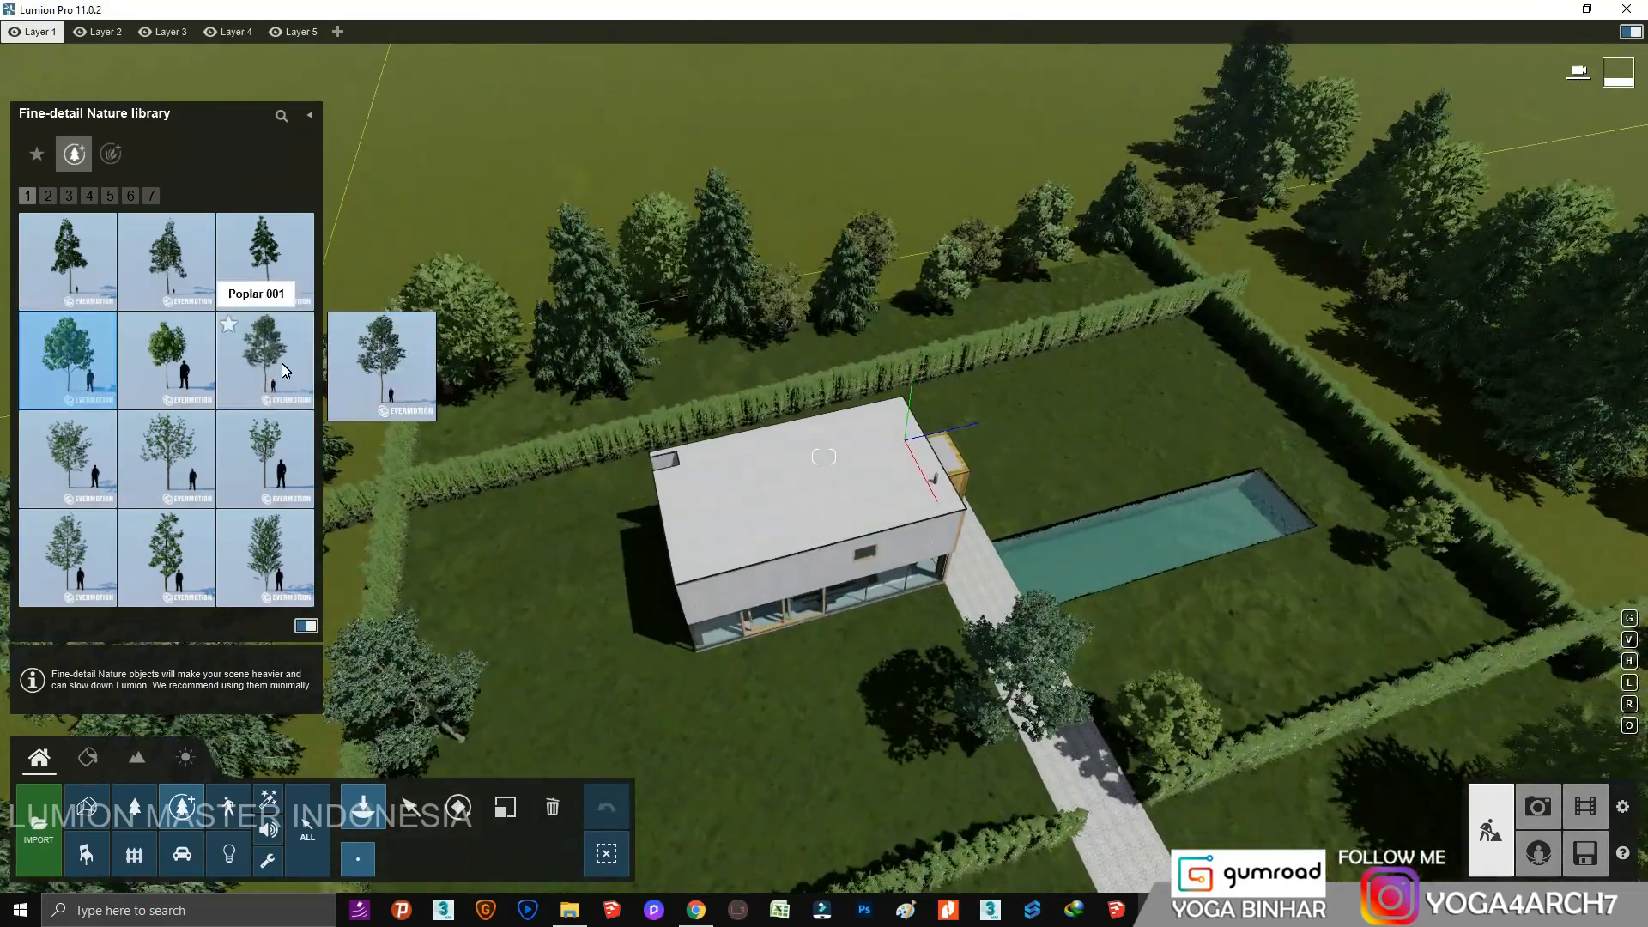
left_click(265, 352)
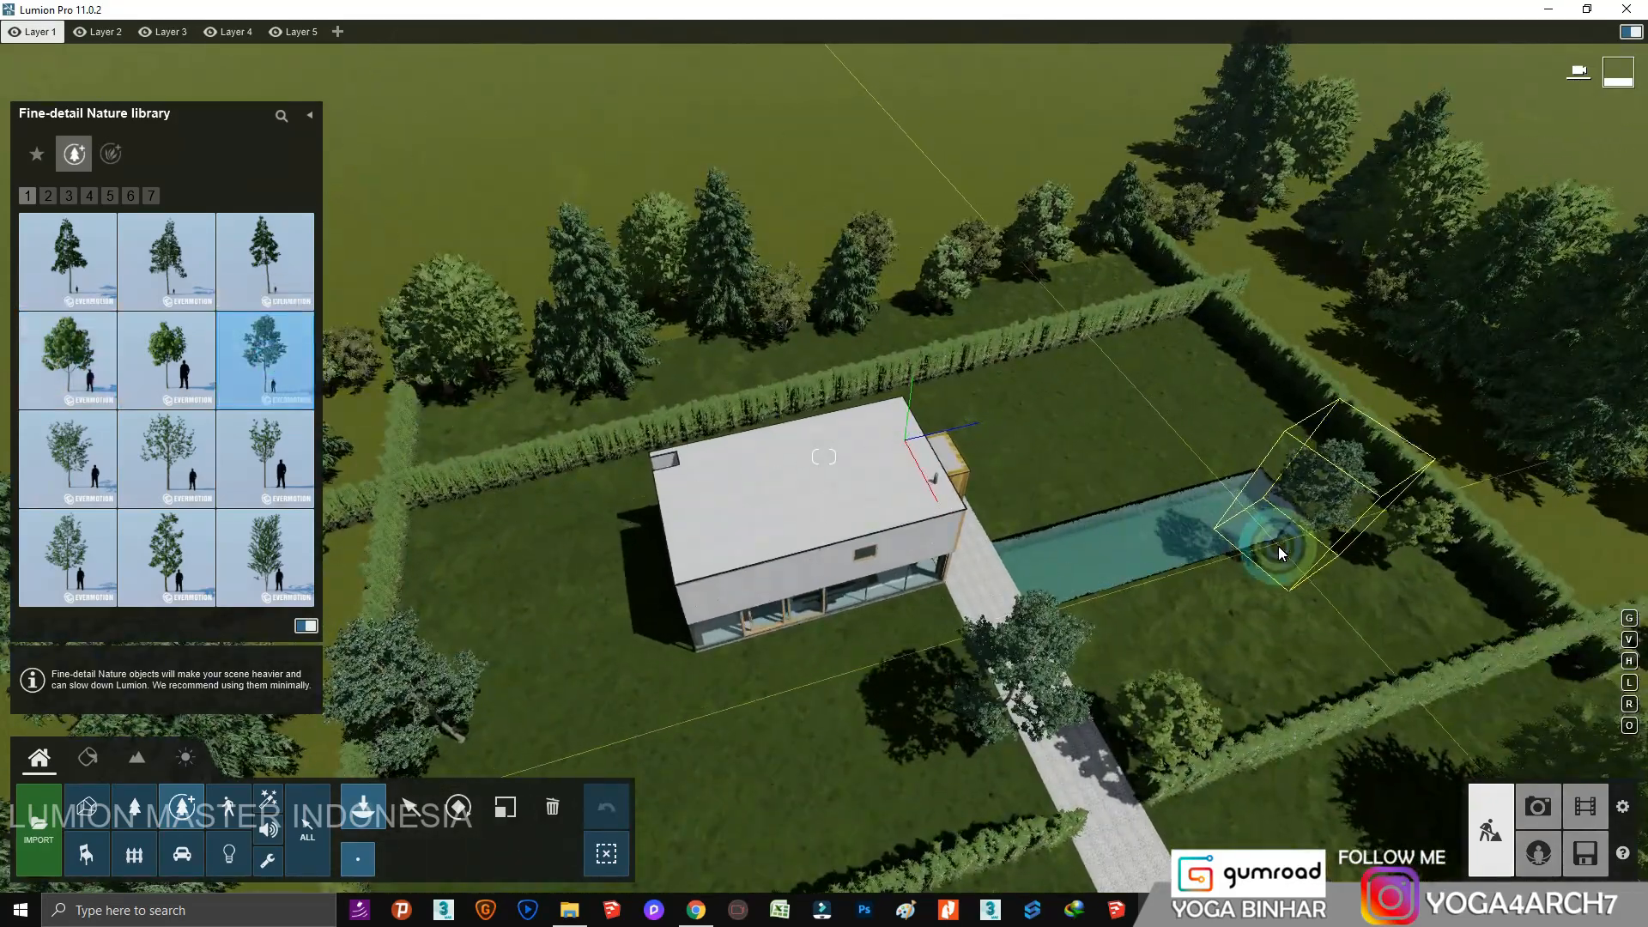
Place a pine 001 behind the house, and tree 005 trees beside the pool and around the house from page 2.
left_click(69, 200)
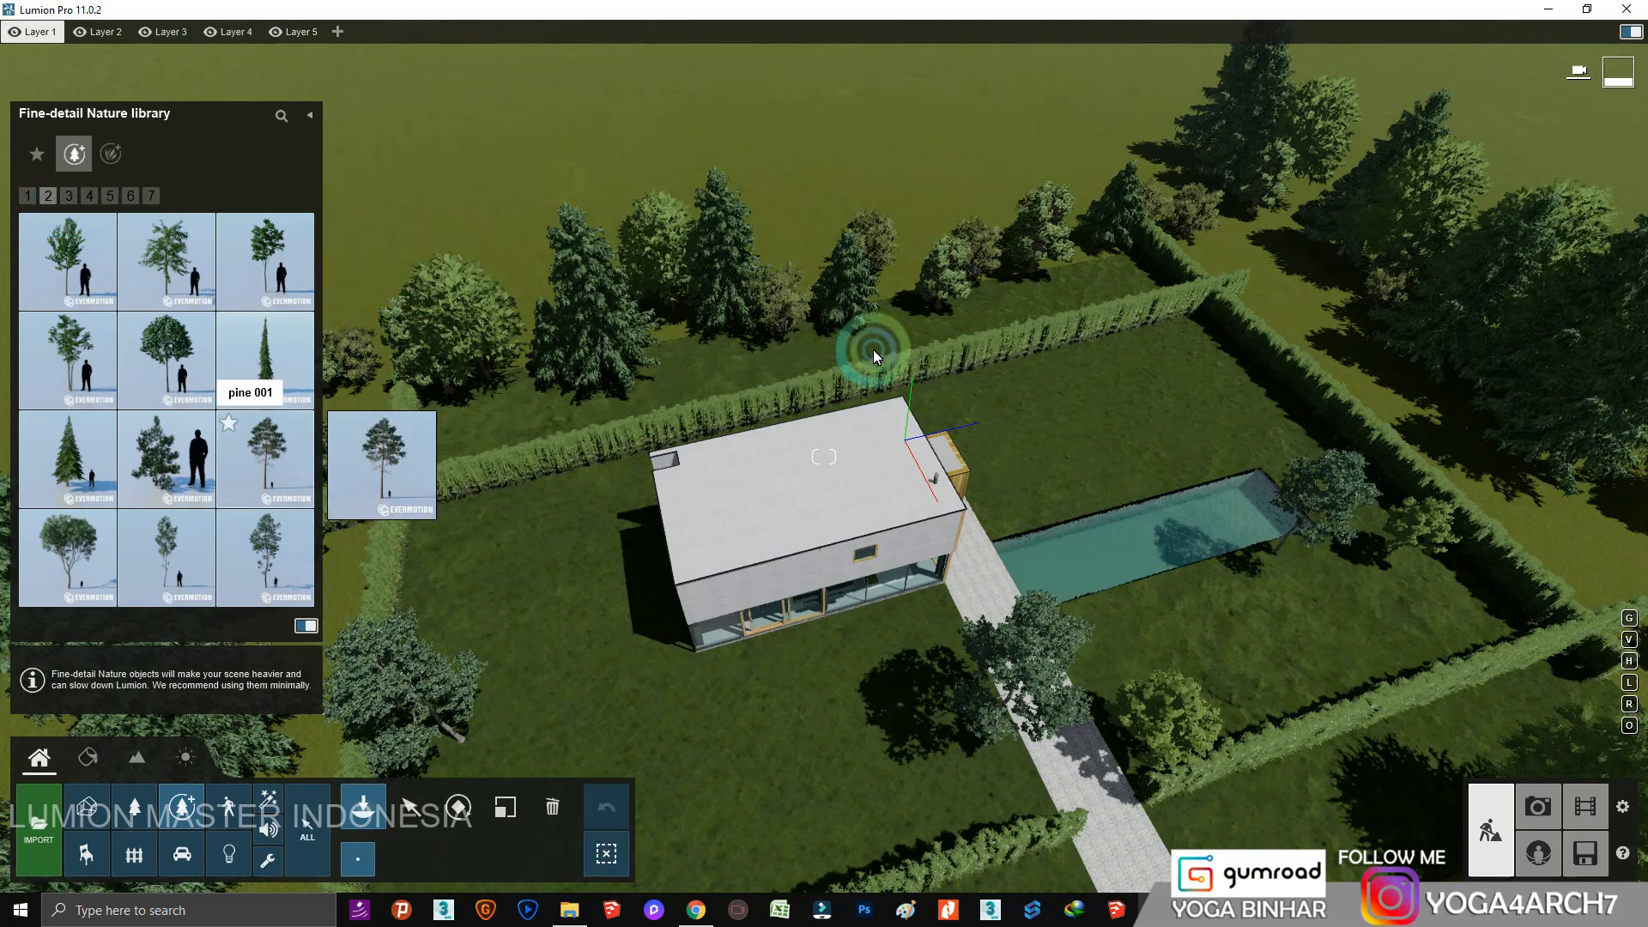
left_click(832, 359)
left_click(68, 557)
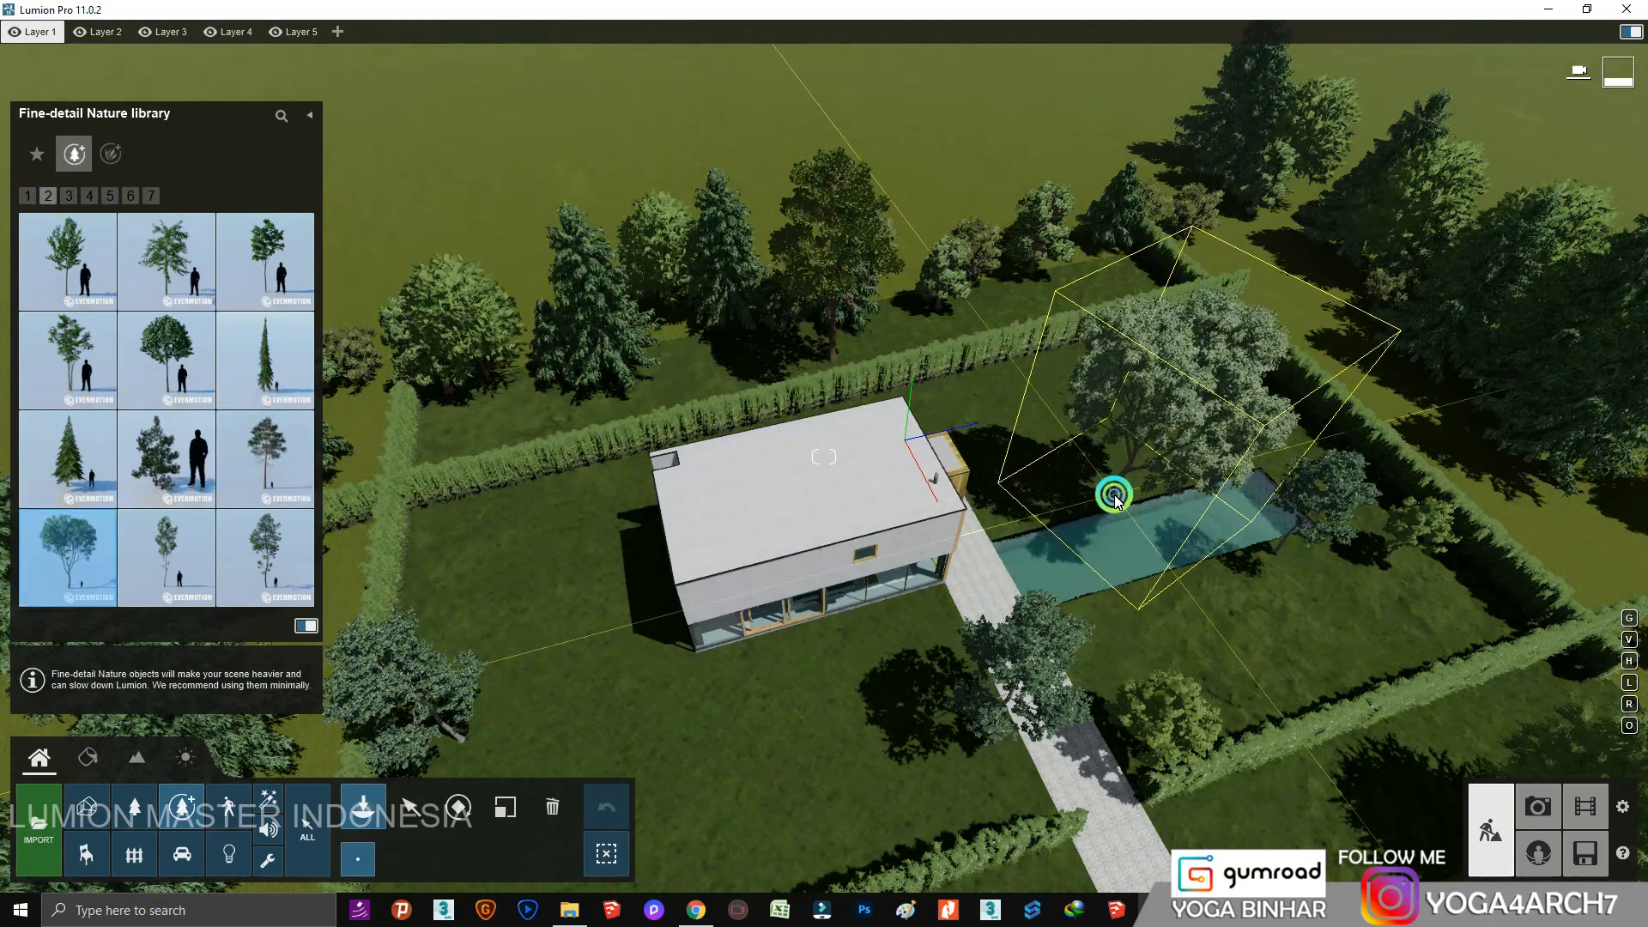
left_click(1114, 494)
scroll(726, 367, "up", 3)
left_click(431, 604)
right_click_drag(996, 566, 996, 566)
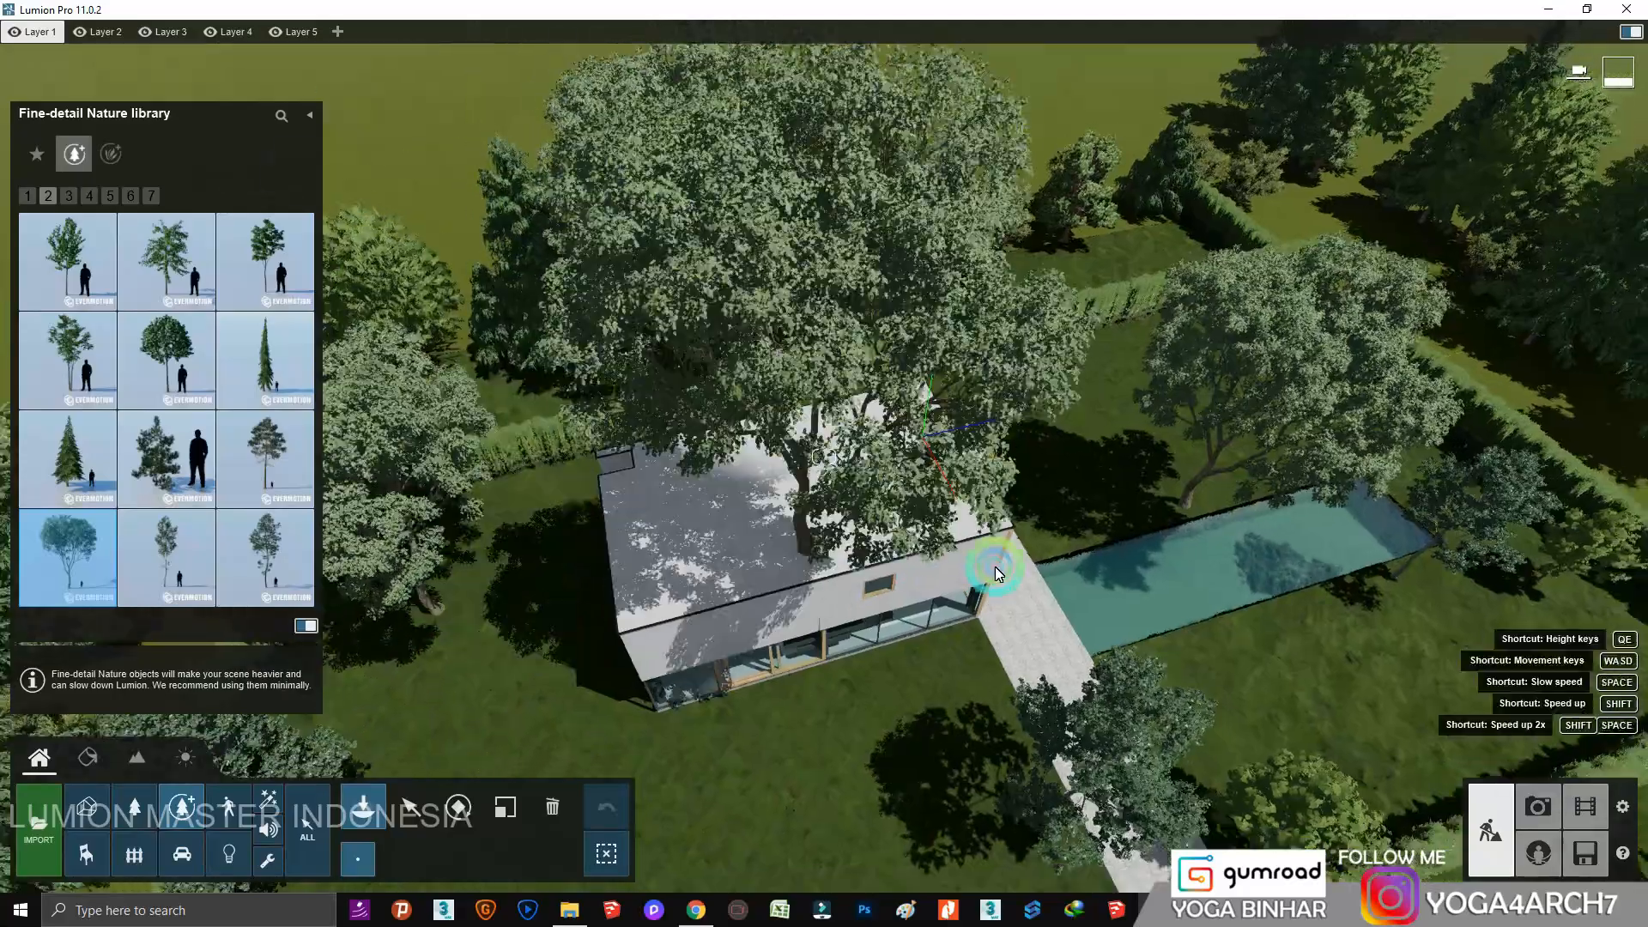
scroll(996, 566, "down", 5)
Place a grey alder 001 between the pool and walkway, and slender trees beside the house from page 3.
left_click(73, 199)
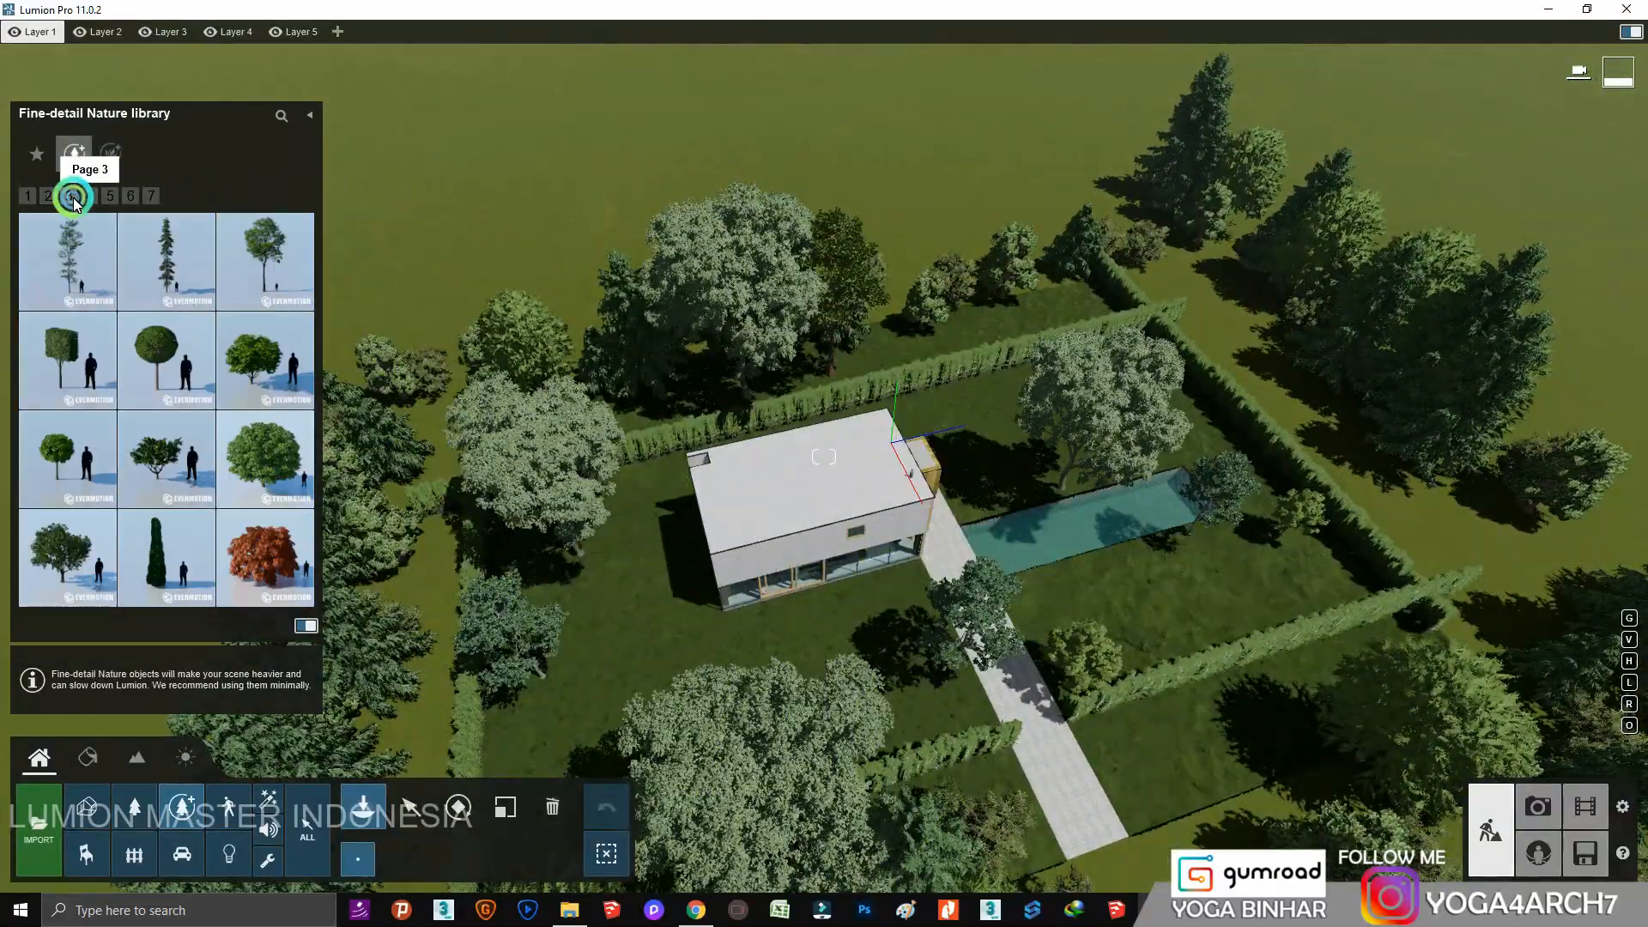
left_click(279, 280)
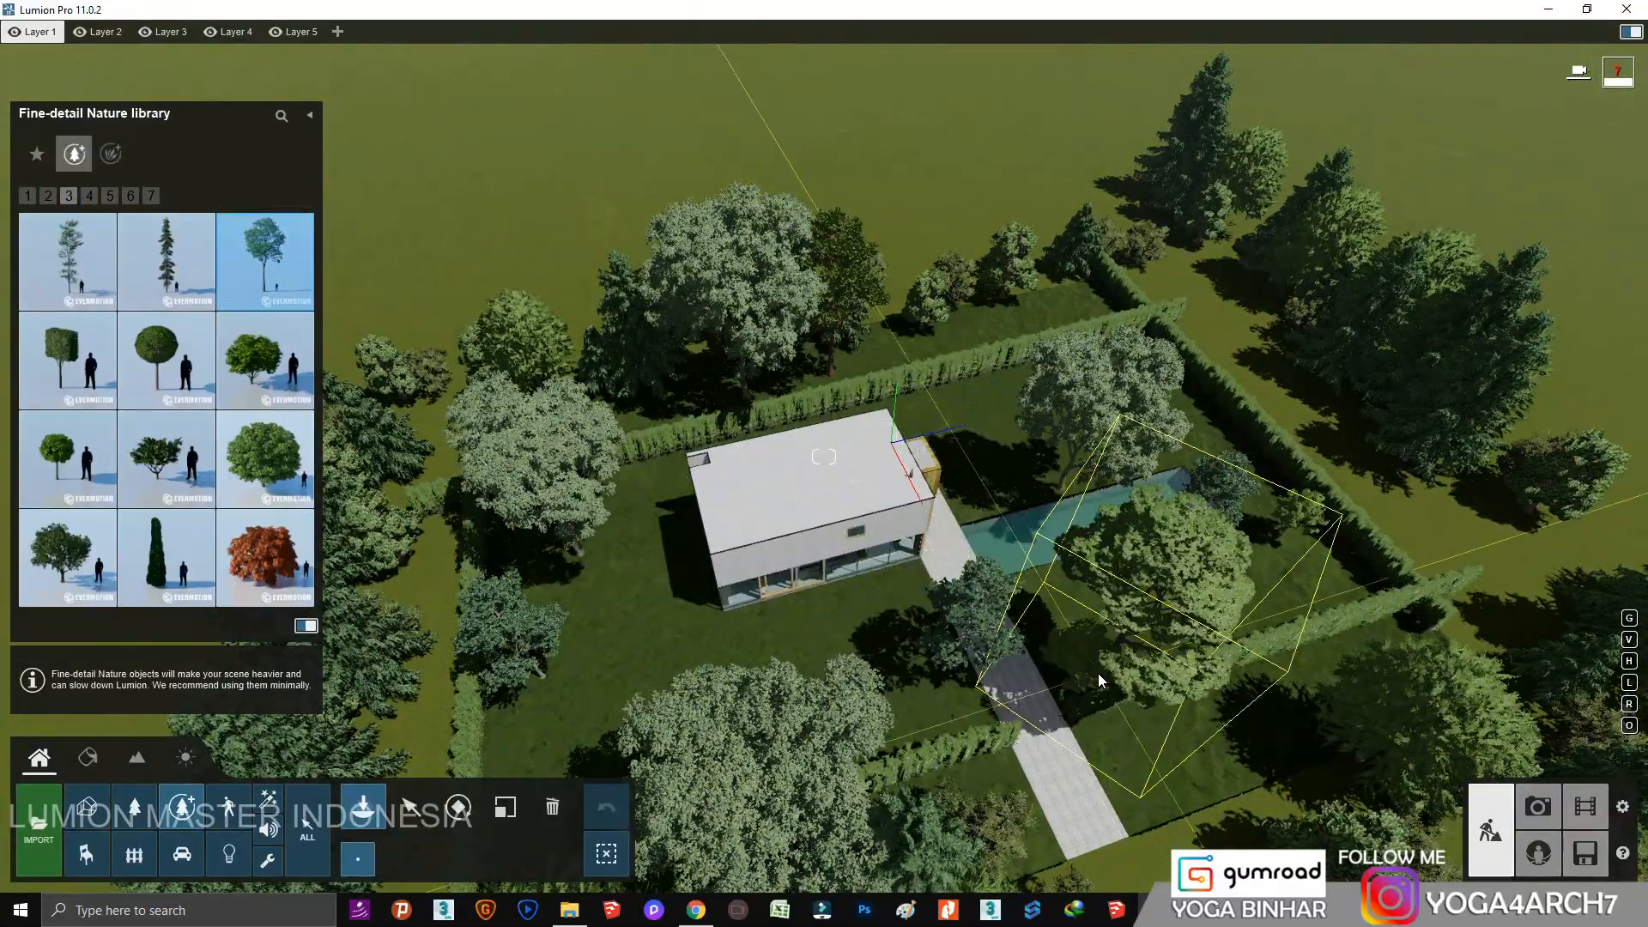
left_click(1039, 611)
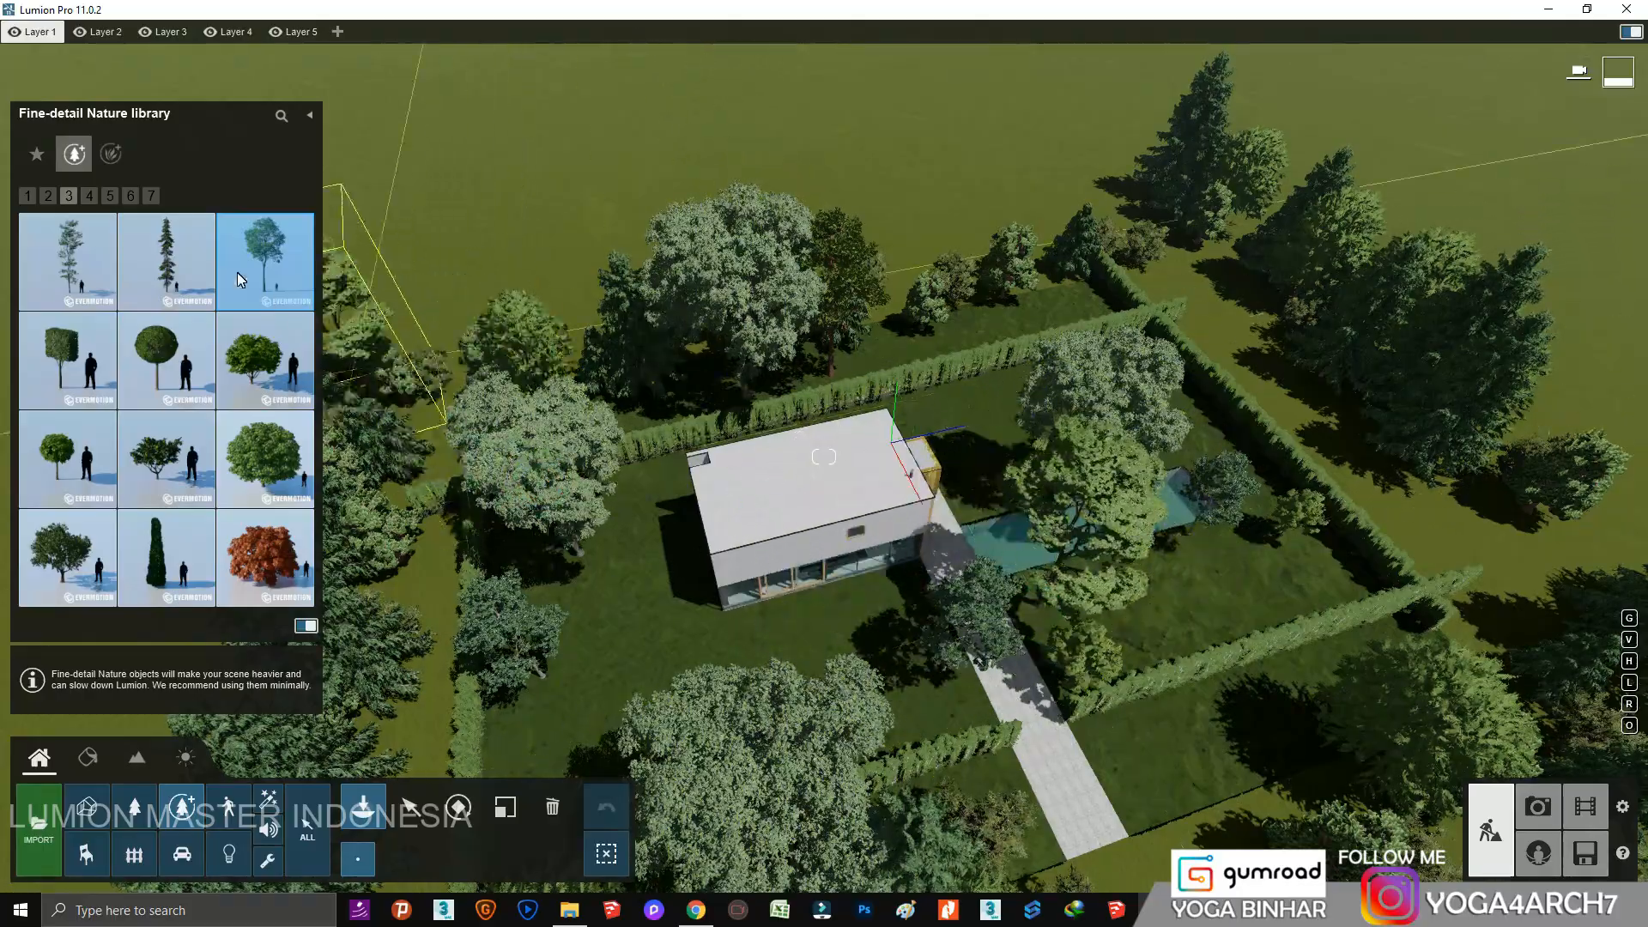
left_click(656, 613)
key("a")
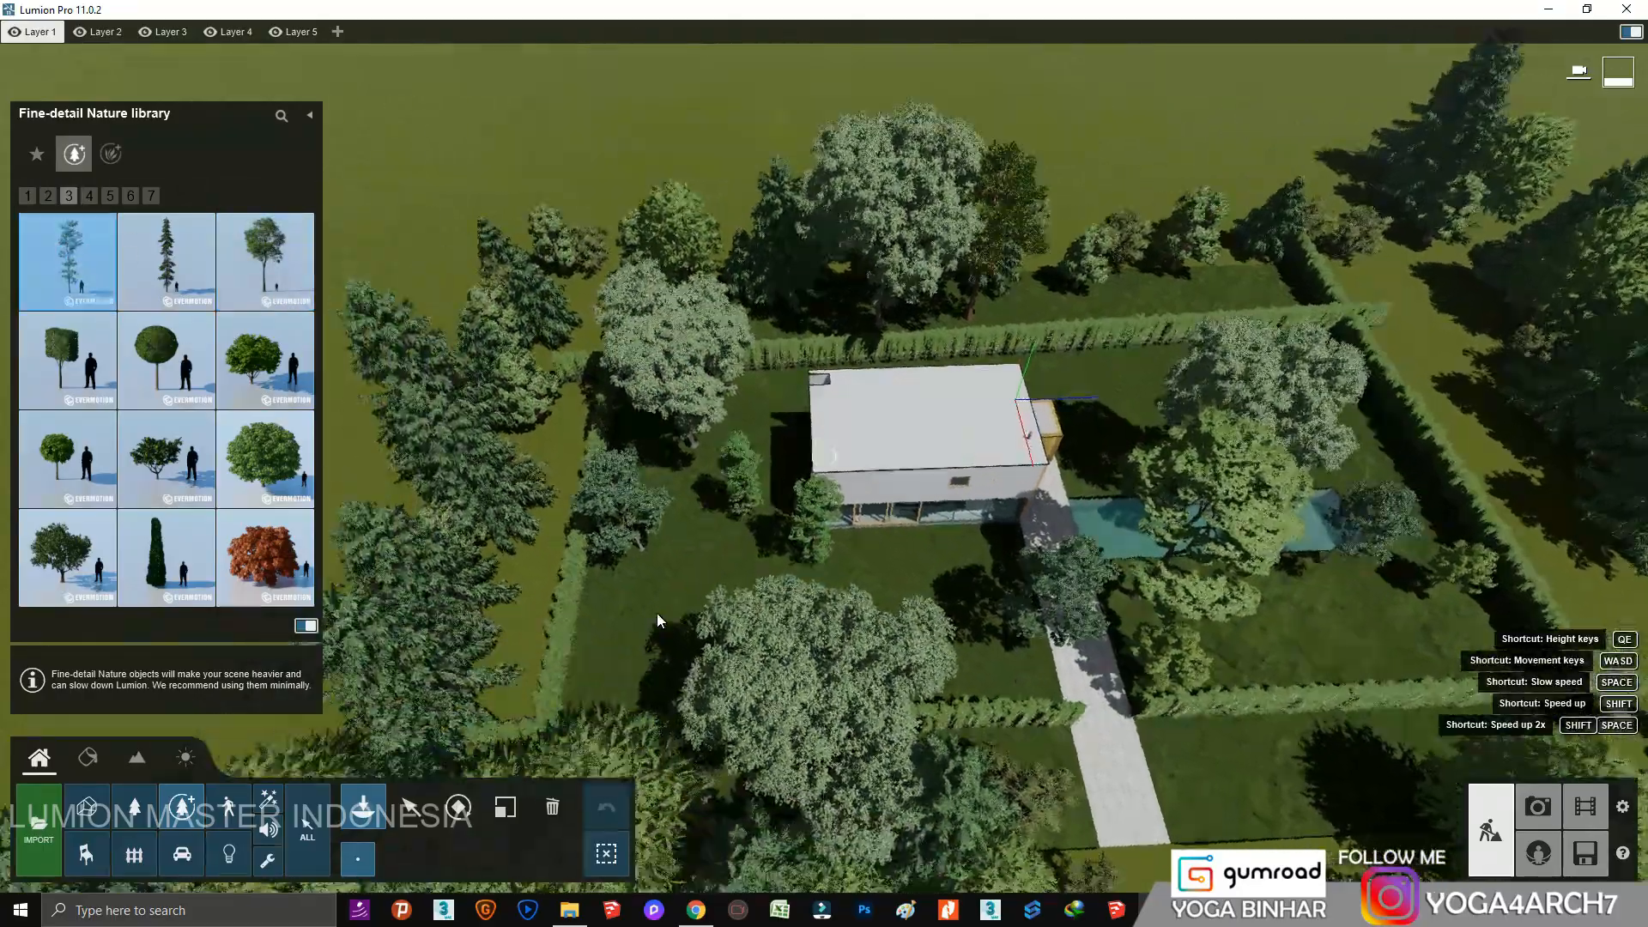
key("w")
mouse_move(656, 612)
right_mouse_down()
mouse_move(688, 610)
mouse_move(674, 626)
right_mouse_up()
key("s")
key("w")
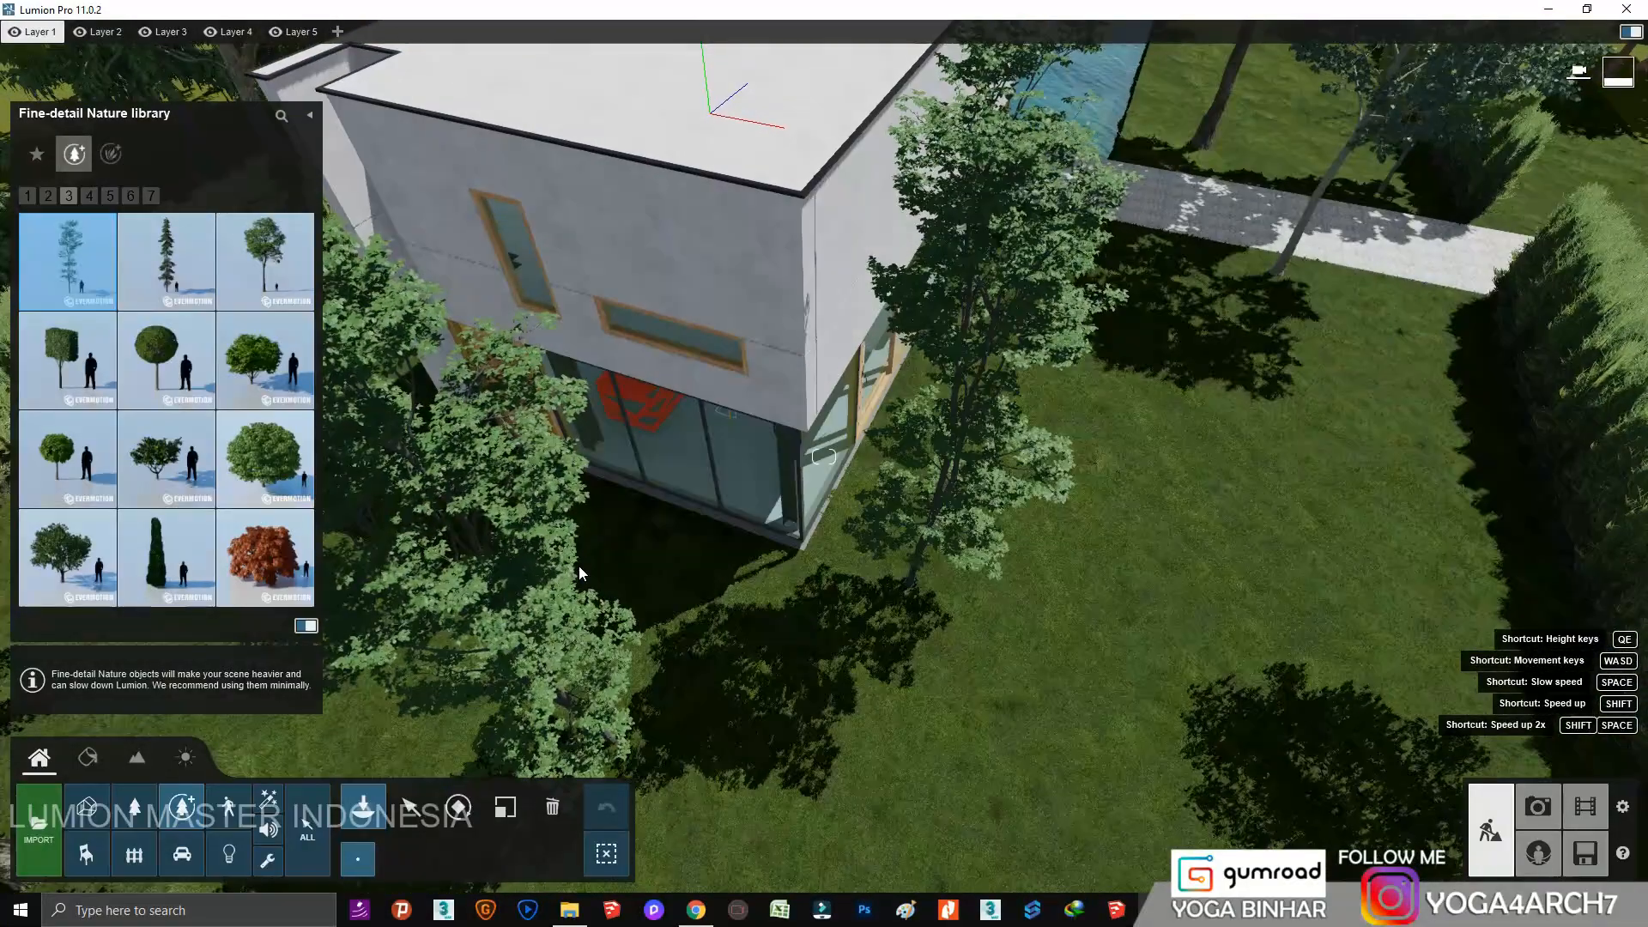
Place a Plant 005 shrub at the house's glazed corner and the neighbouring bushy plant on the lawn facing the entrance.
left_click(110, 153)
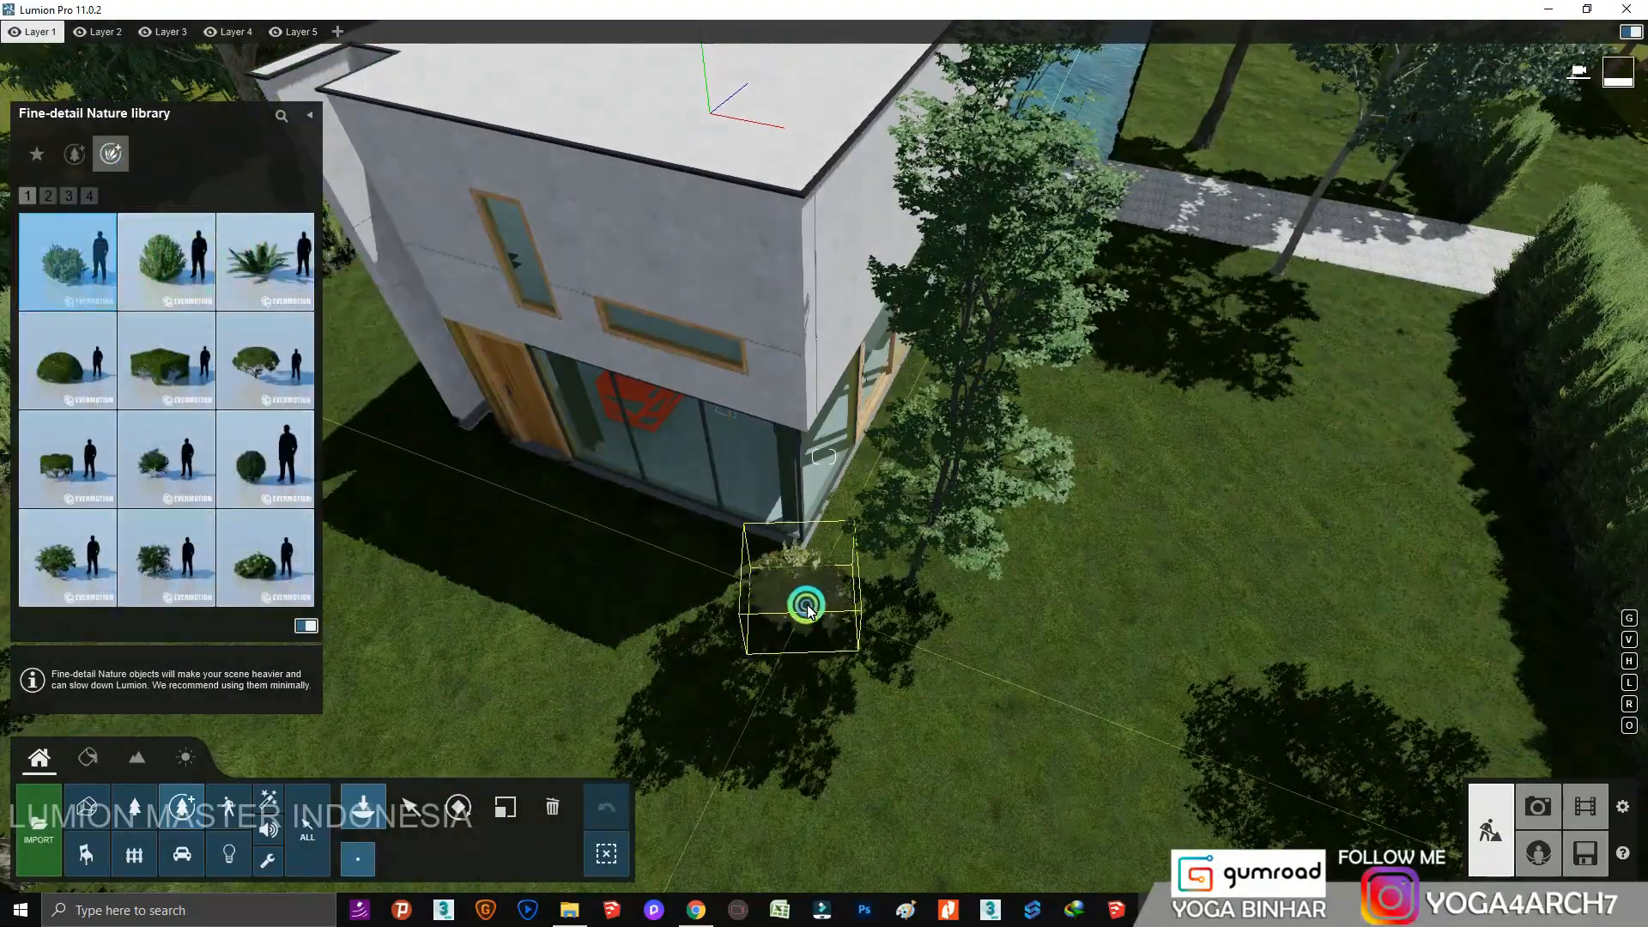
left_click(167, 262)
right_click_drag(658, 615, 590, 448)
key("s")
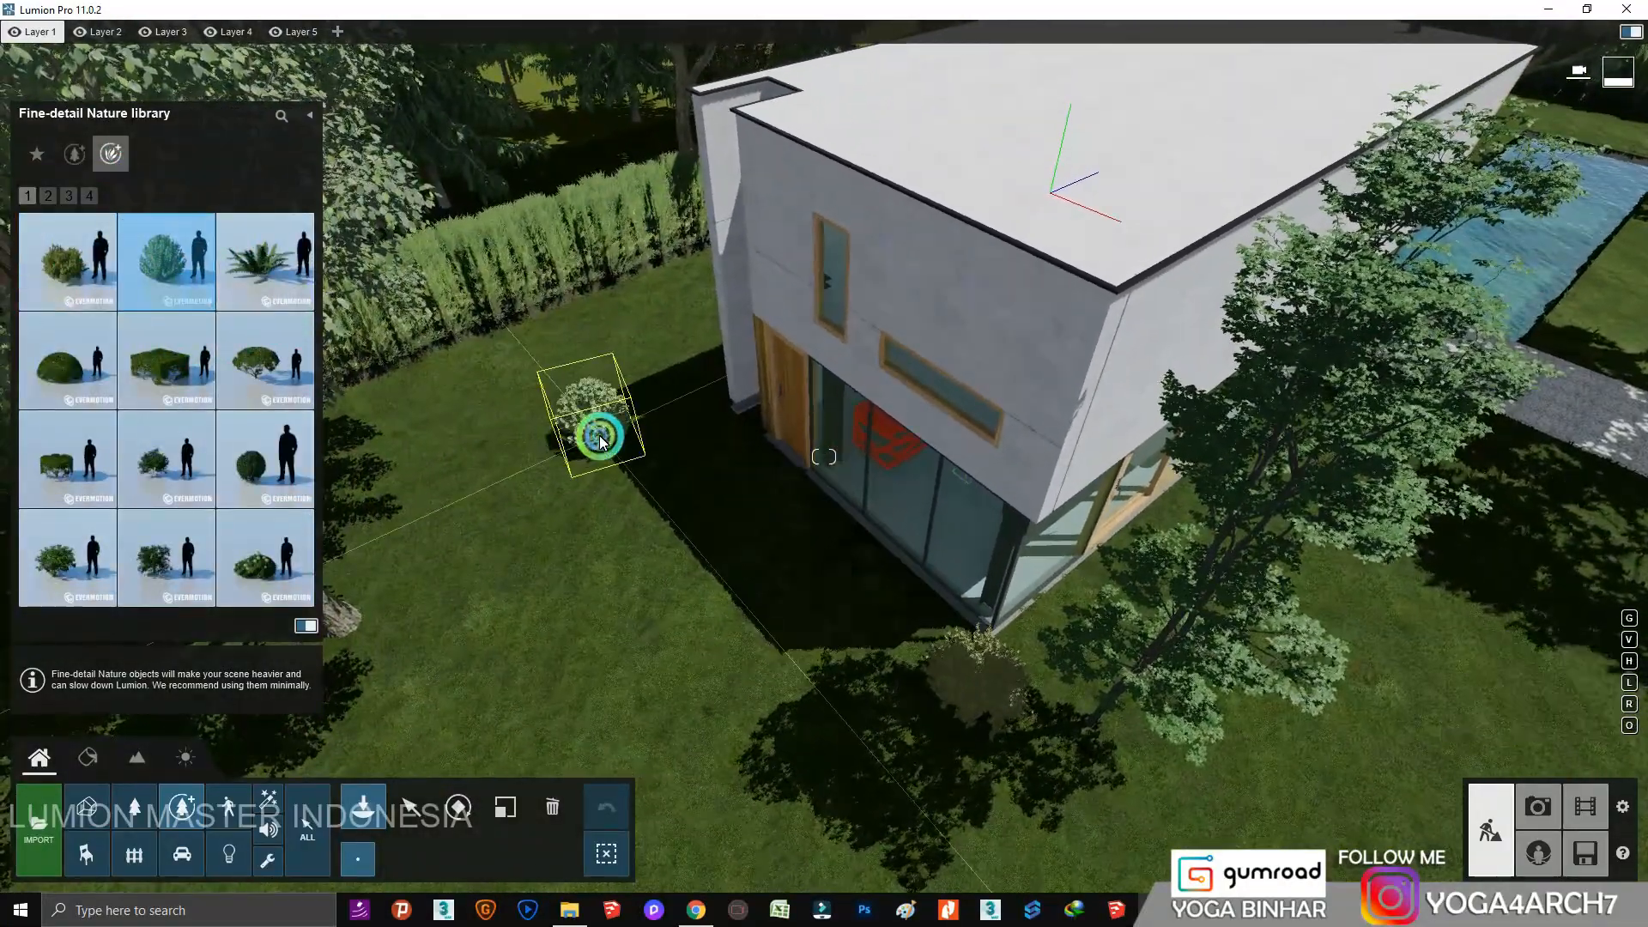
left_click(601, 434)
left_click(668, 513)
key("s")
key("d")
key("s")
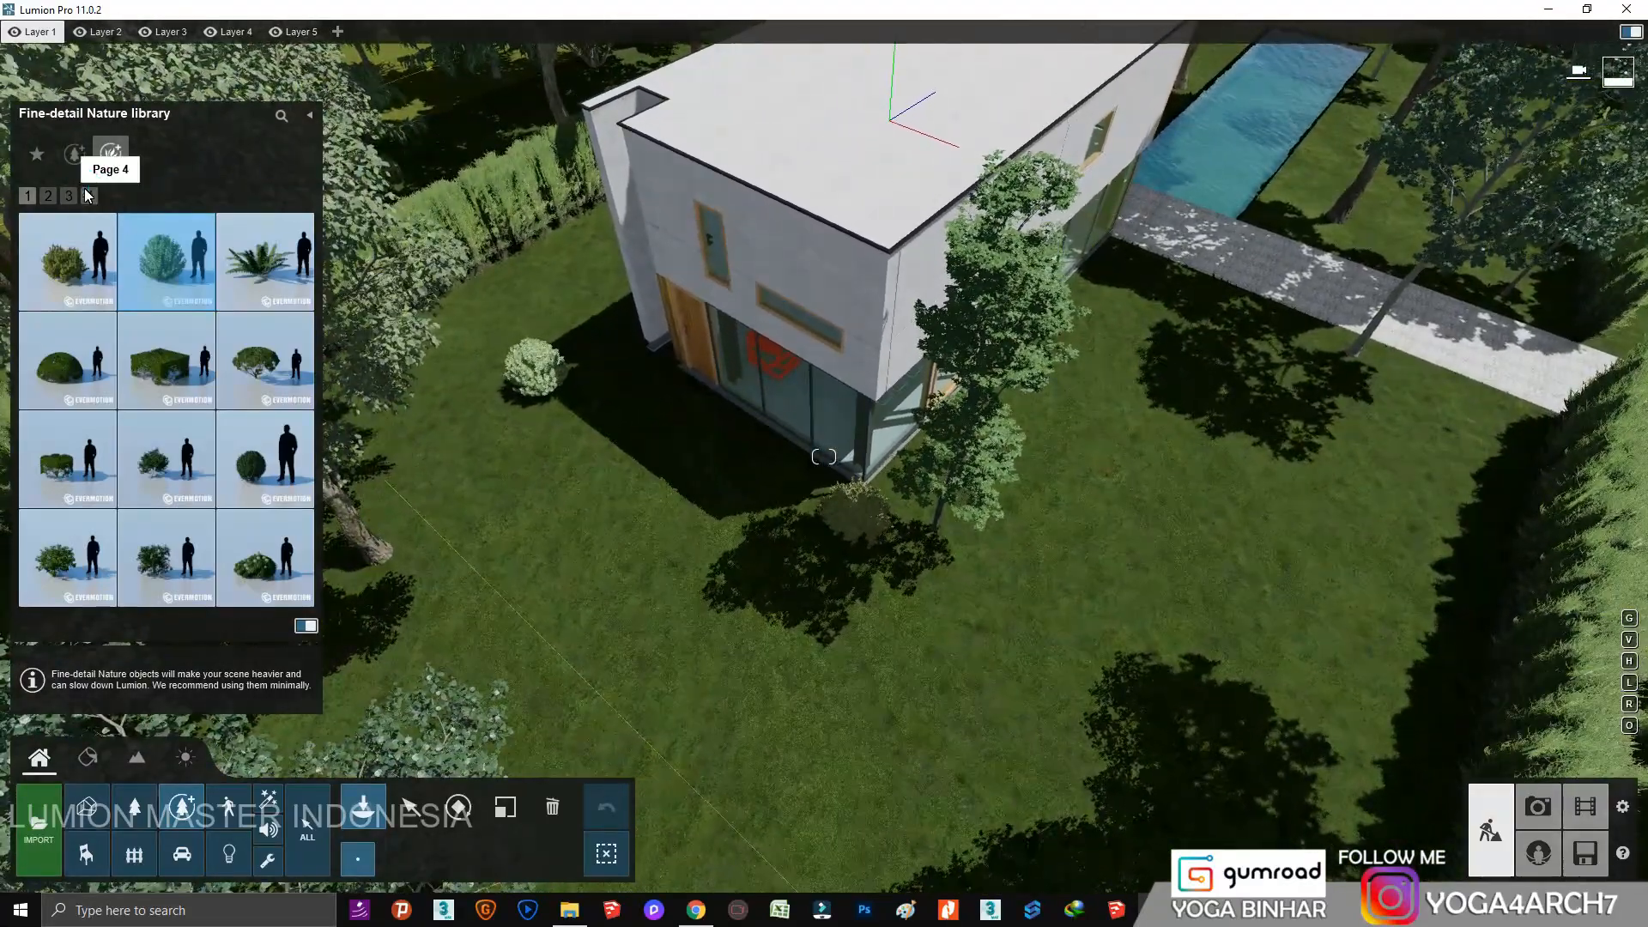
Place rounded shrubs near the side hedge, and low grassy clumps beside the walkway and across the lawn.
left_click(89, 196)
left_click(29, 196)
left_click(47, 196)
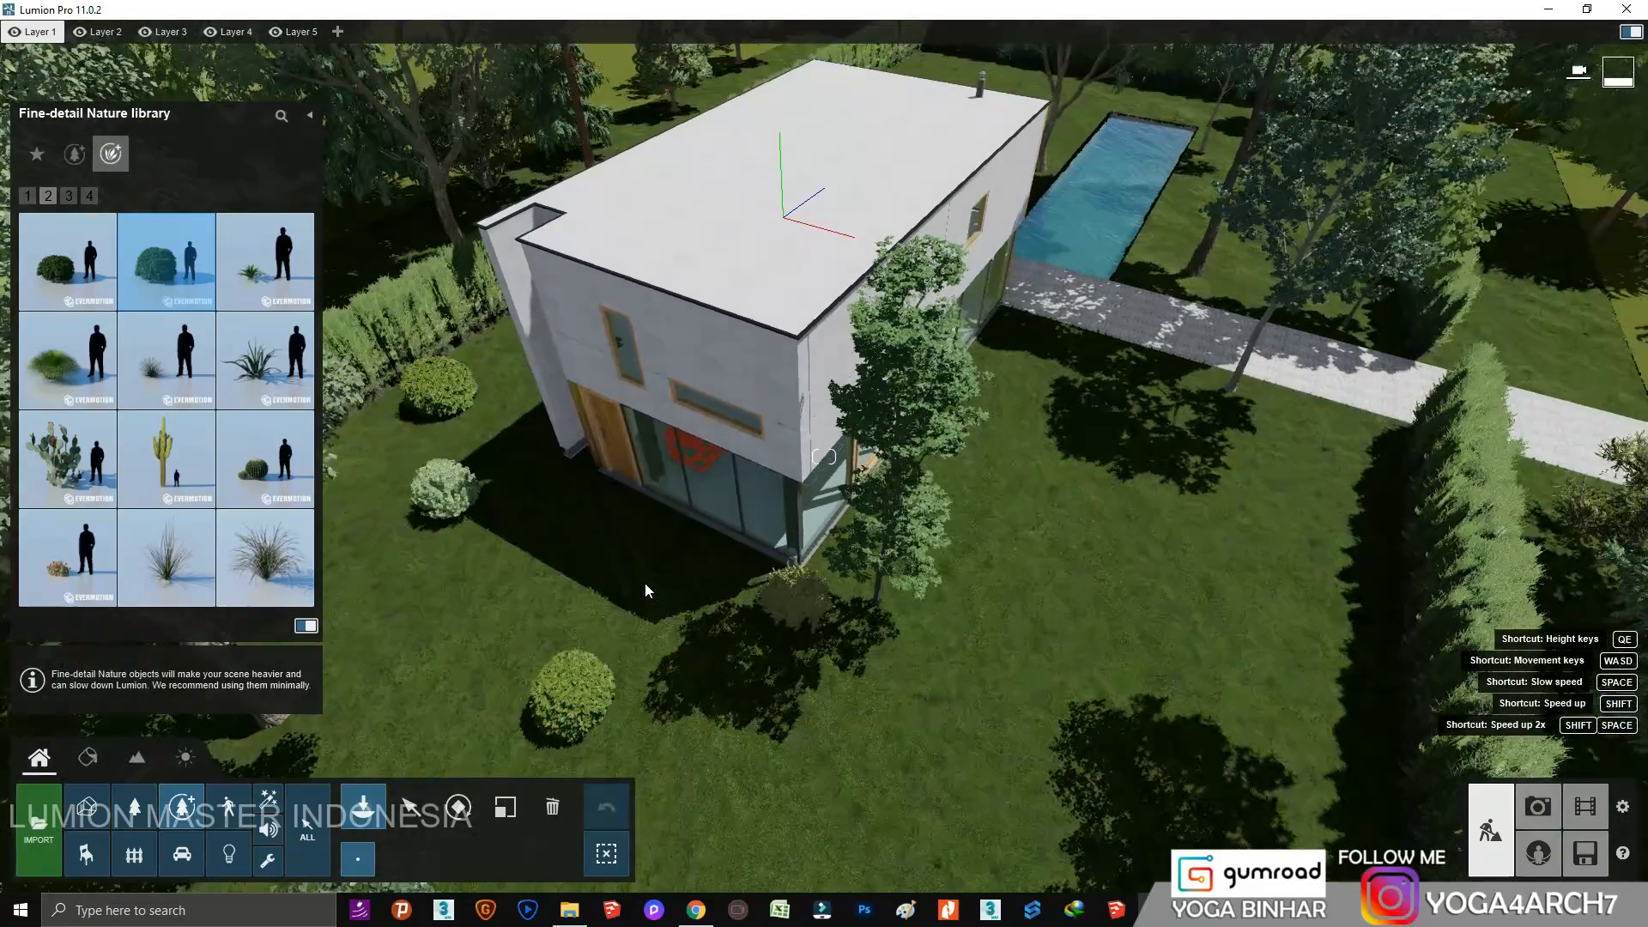
left_click(67, 360)
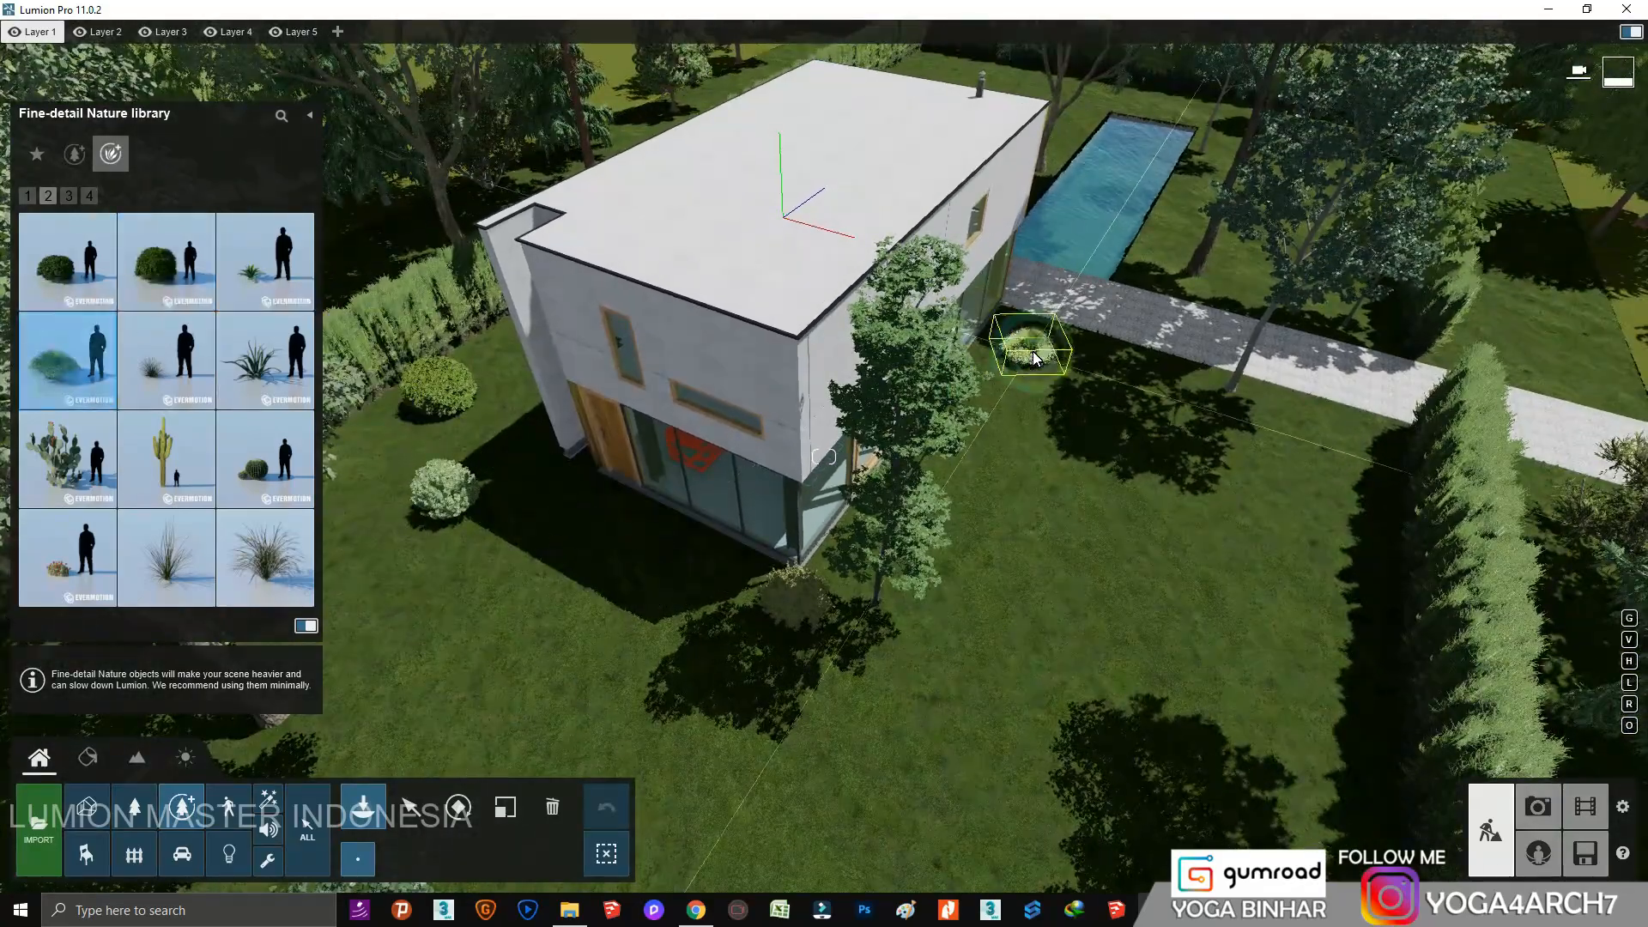
left_click(1238, 719)
right_click_drag(1244, 509, 1159, 618)
left_click(463, 558)
Place Plant 005 shrubs on the open lawn in front of the glazed corner.
left_click(28, 196)
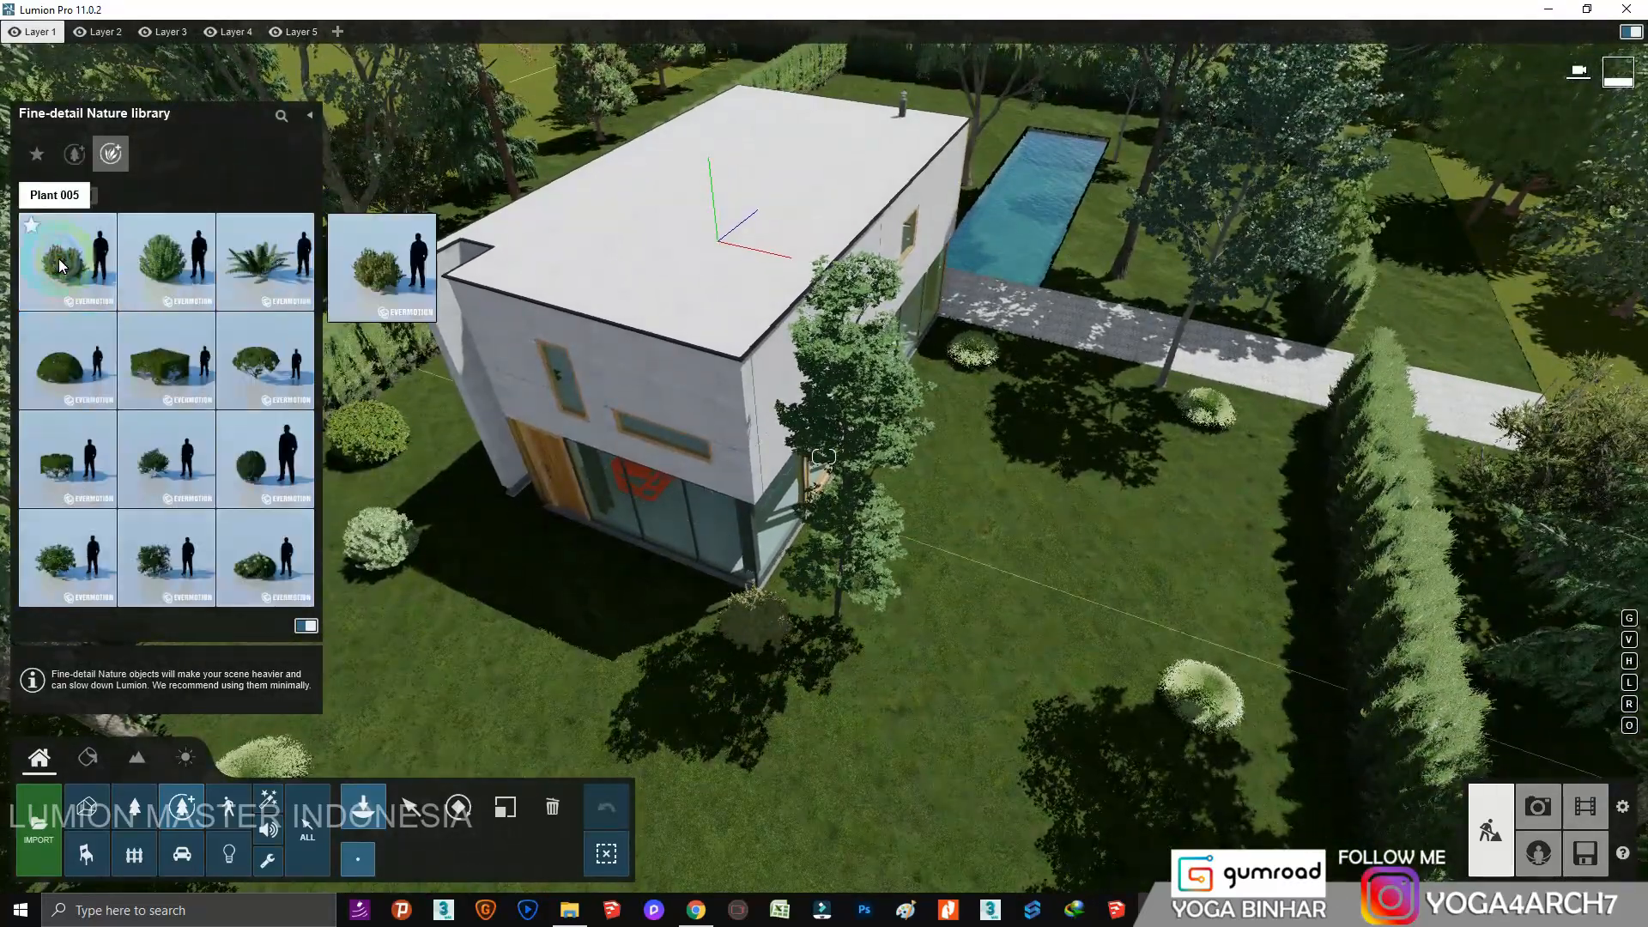
left_click(63, 258)
right_click_drag(540, 506, 652, 712)
left_click(775, 642)
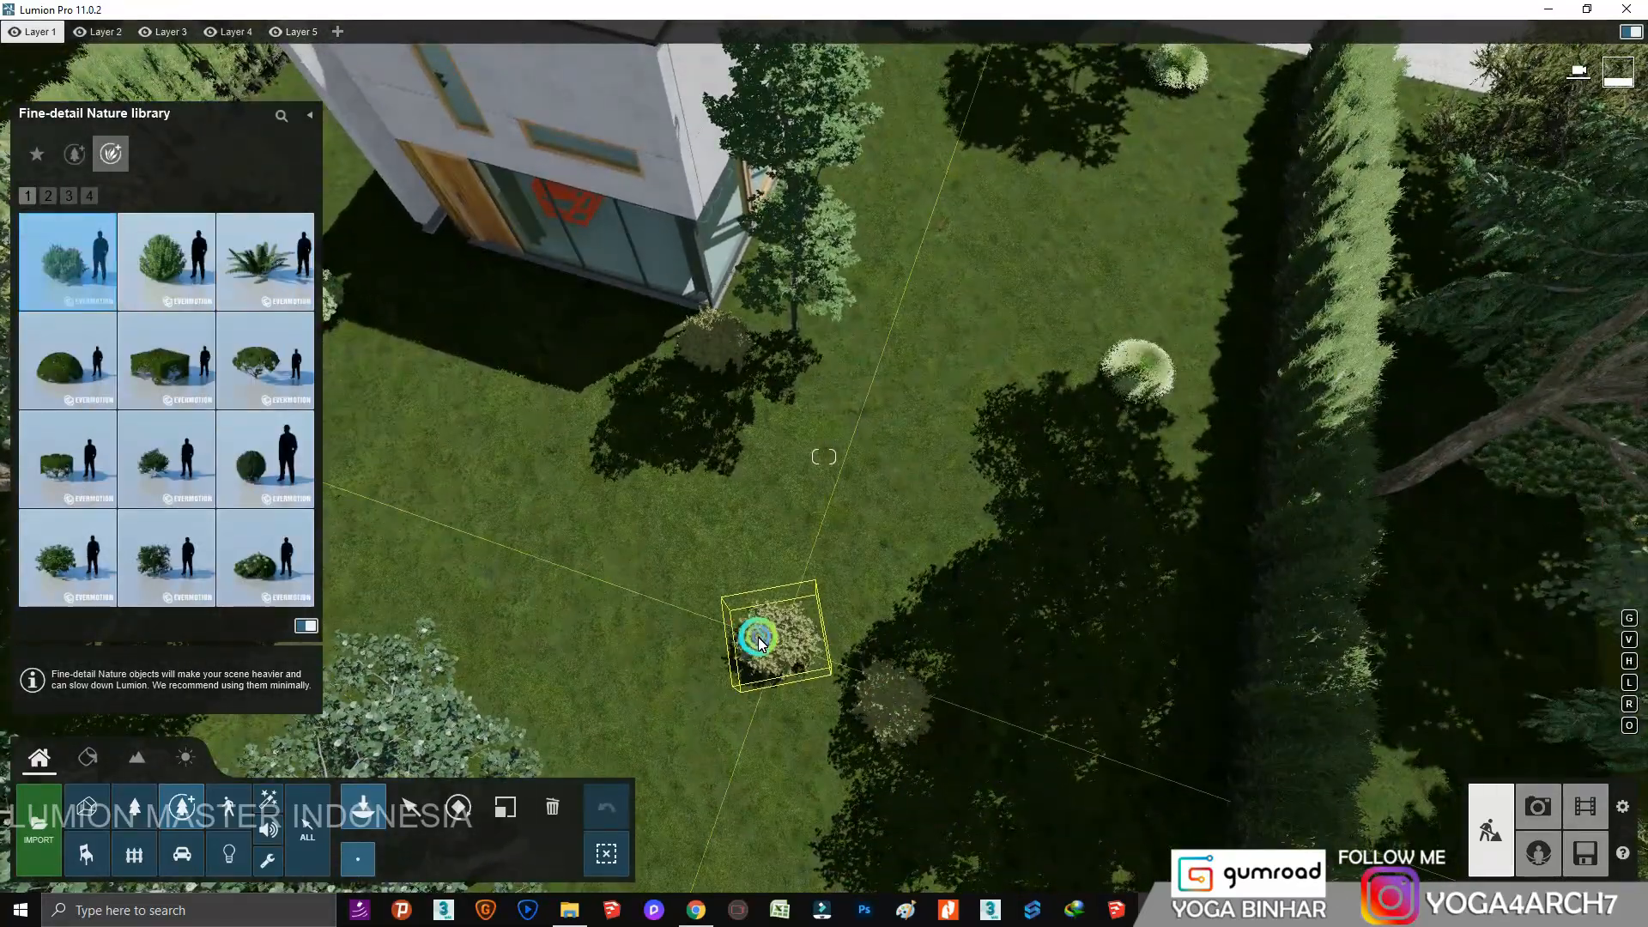
Check the planting in the Overcast preview of photo 1 from its saved camera.
left_click(505, 807)
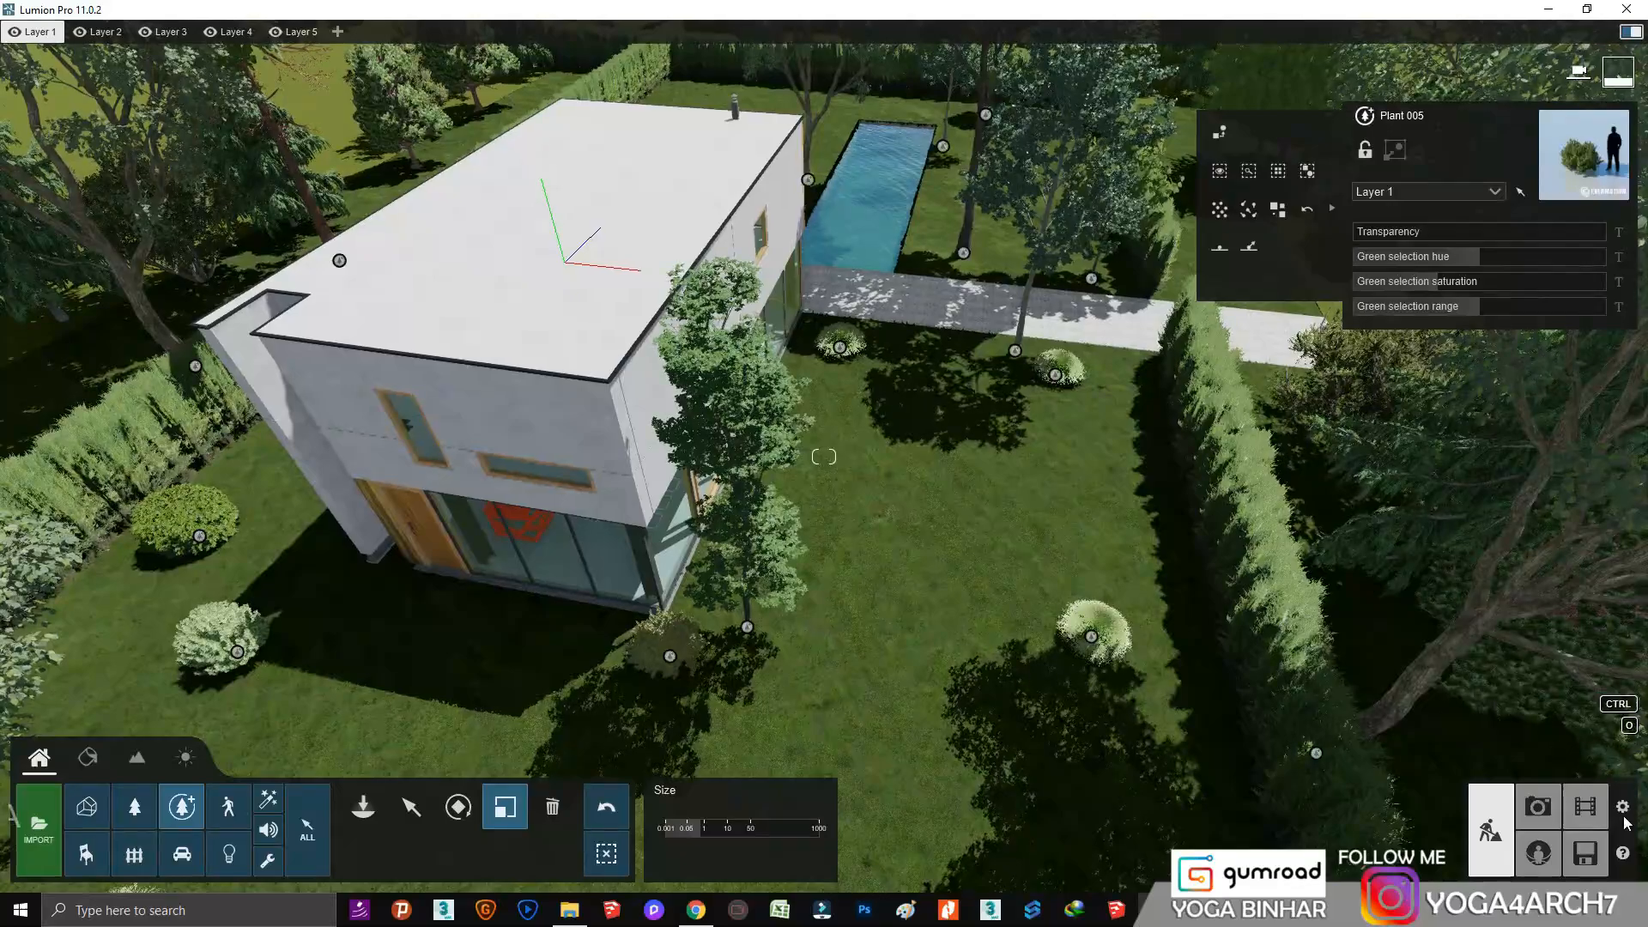
left_click(1541, 807)
left_click(85, 776)
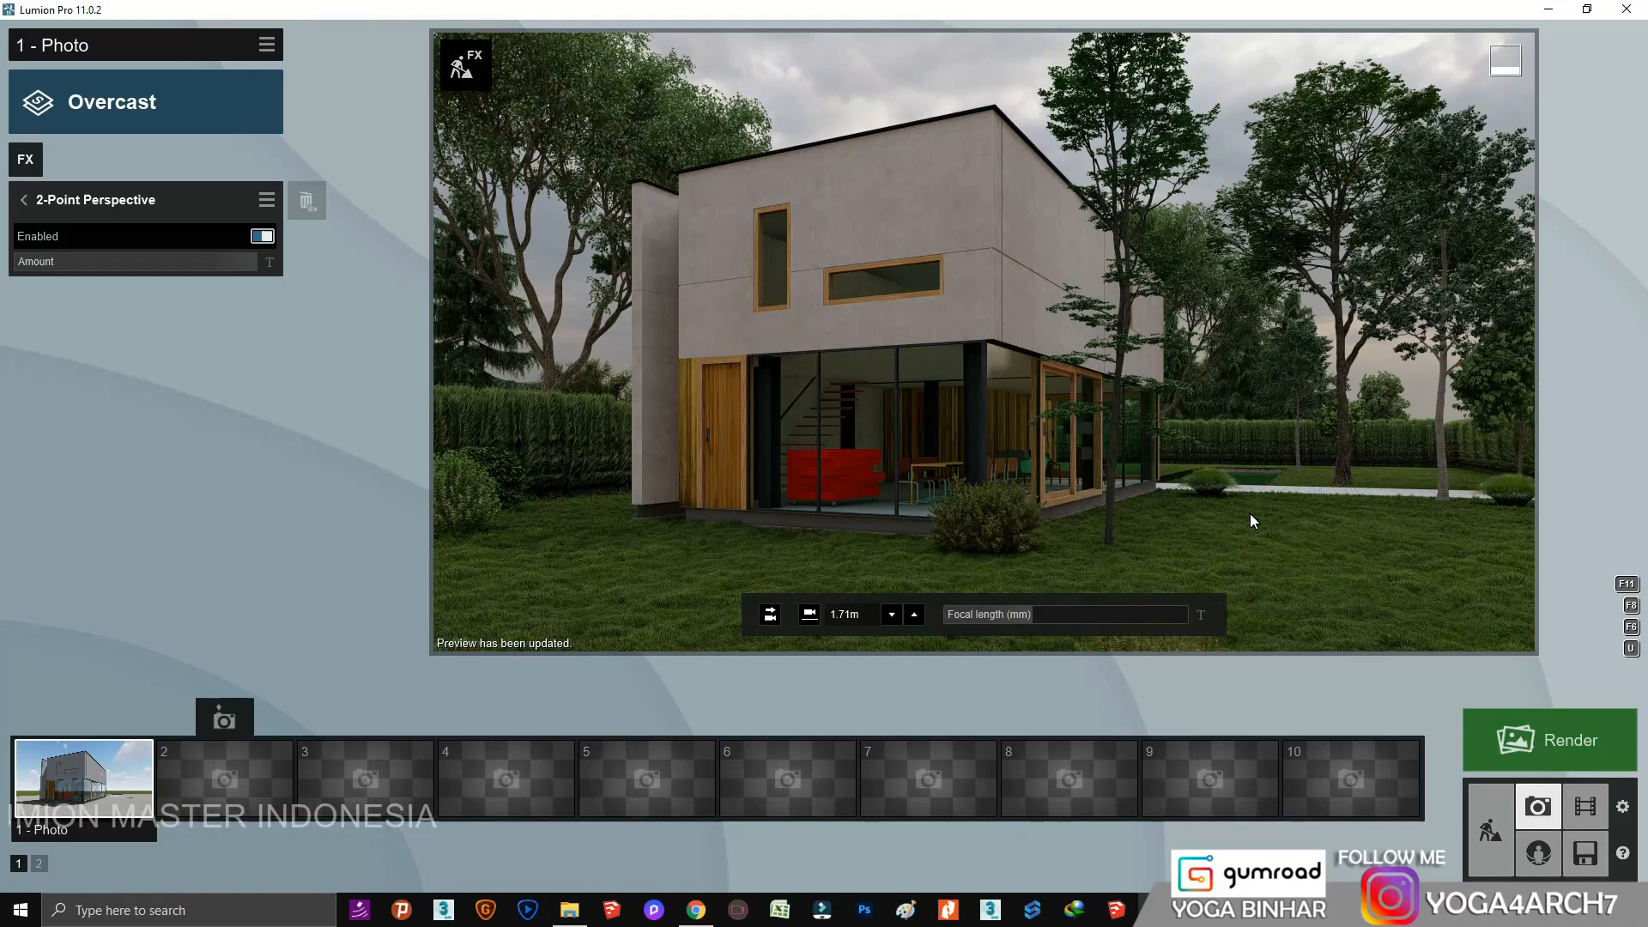
Adjust the green selection hue of the tree 005 behind the house and the poolside Poplar 001, and enlarge the poplar.
left_click(1490, 830)
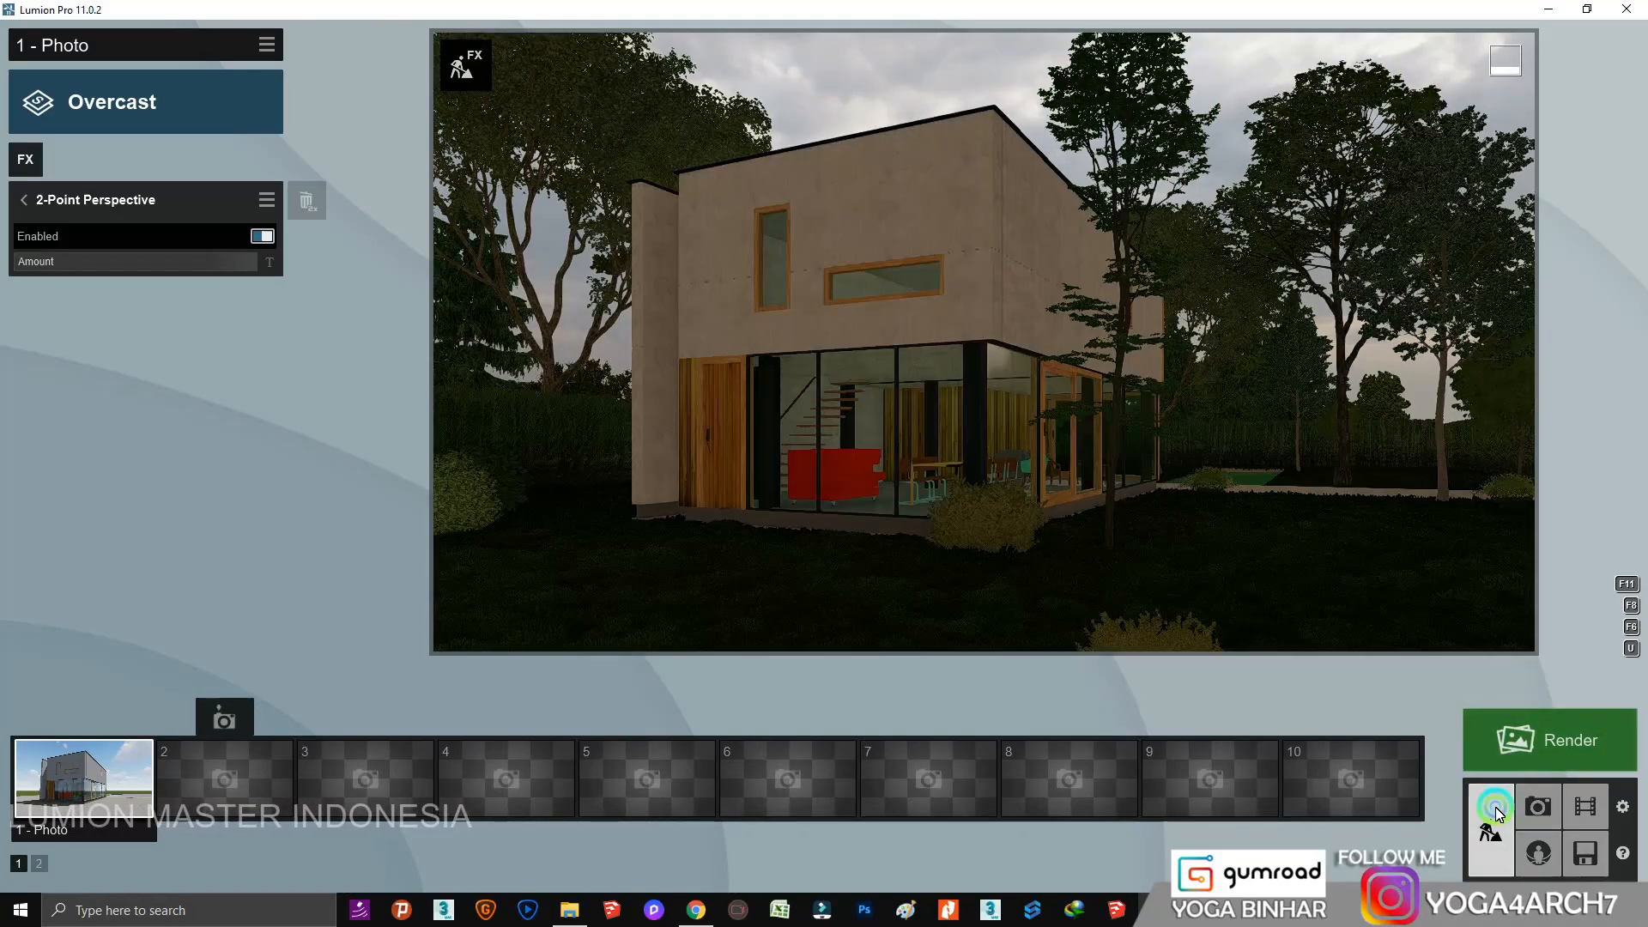
left_click(993, 368)
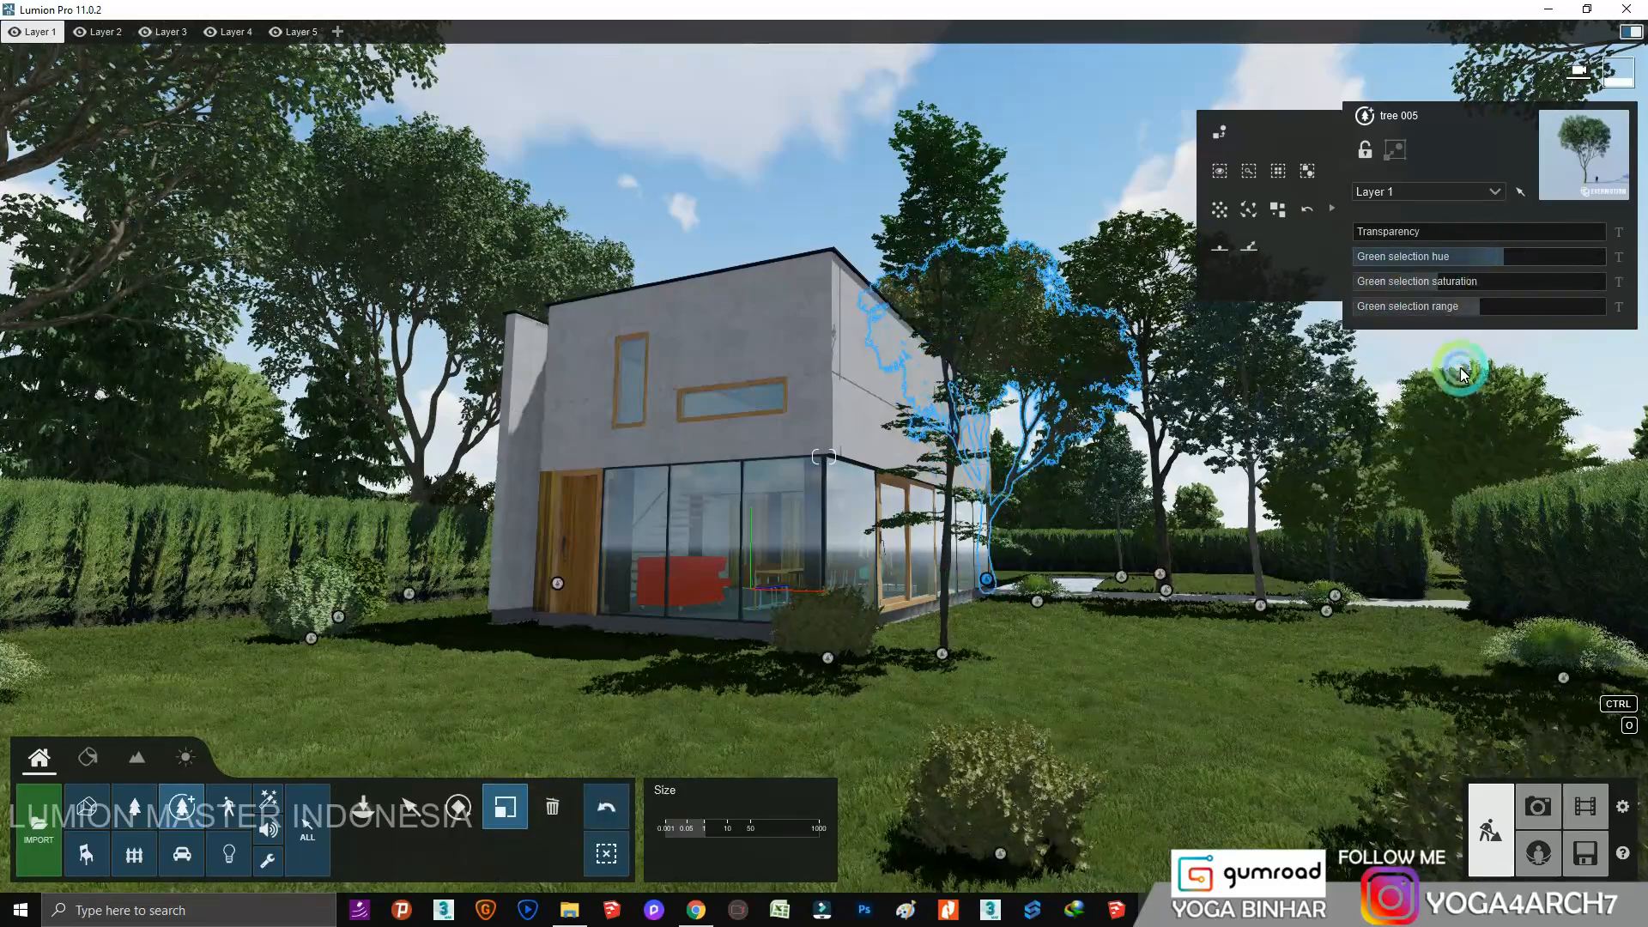
left_click(410, 807)
left_click(716, 726)
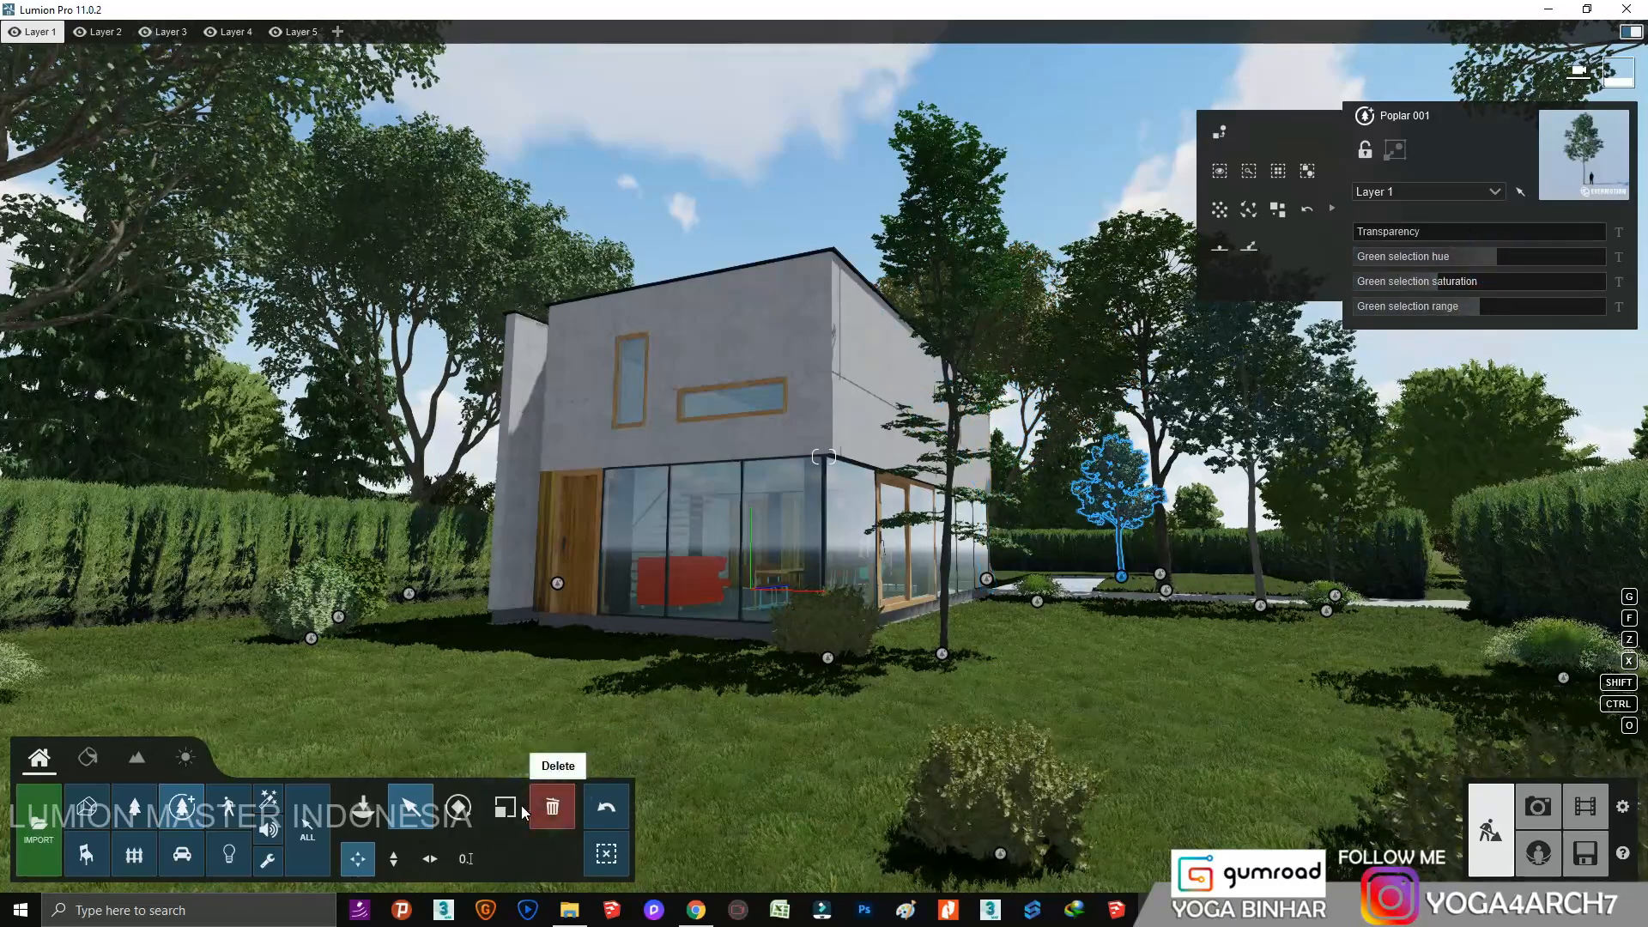
left_click(518, 810)
left_click(1122, 579)
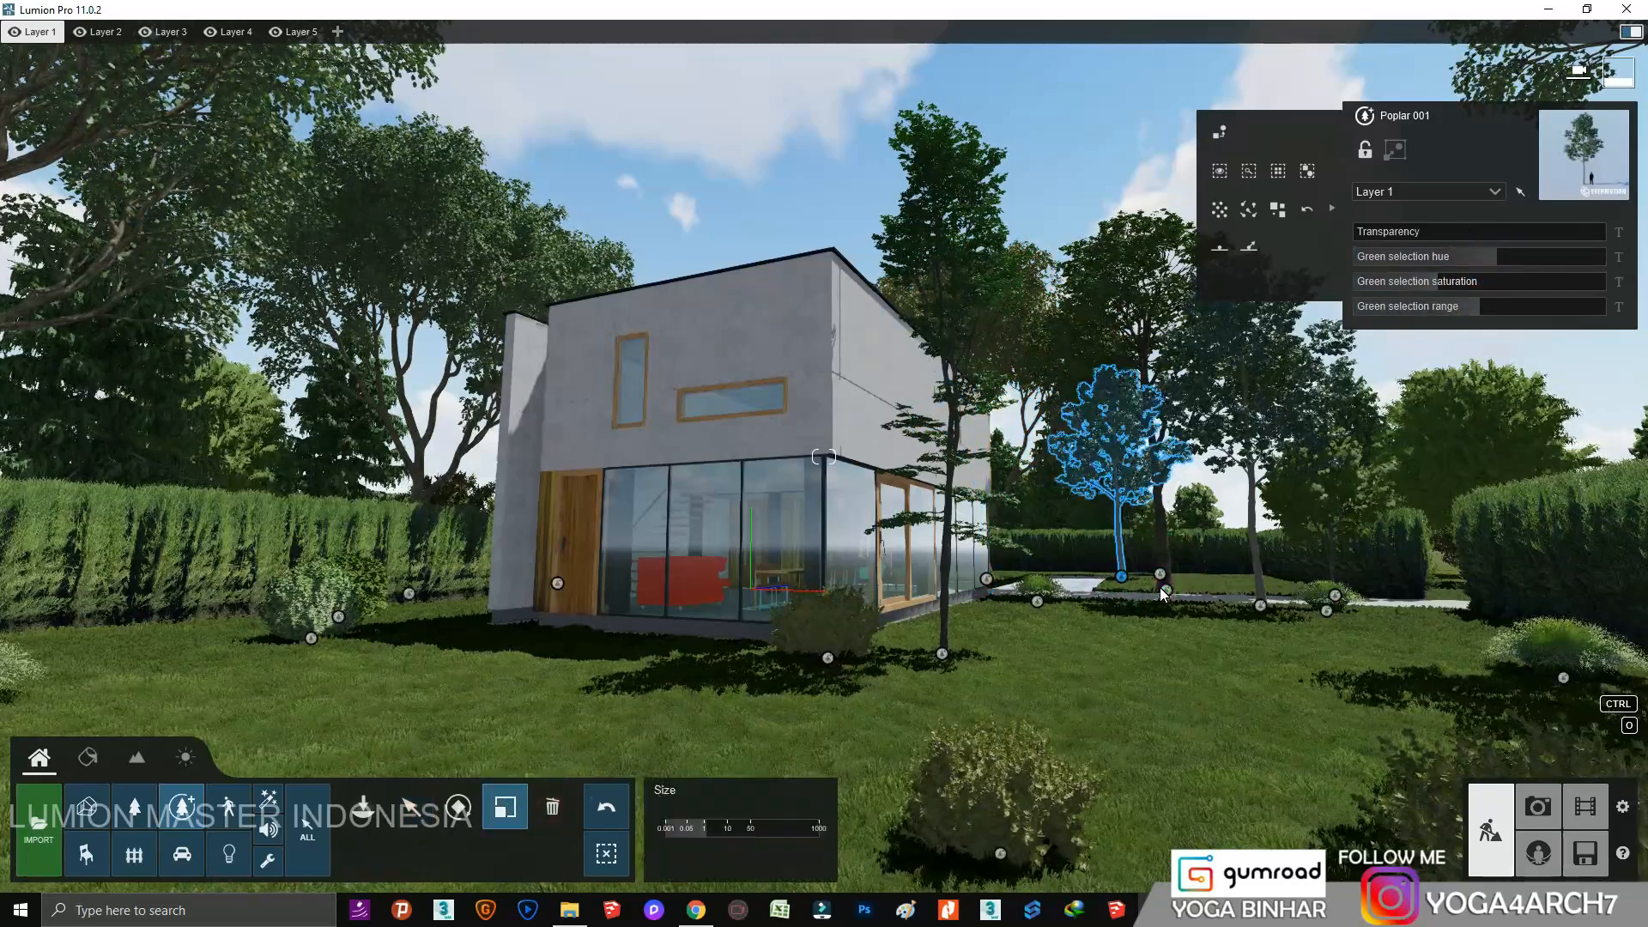
Adjust the grey alder 001's green selection hue, and set that of the tree 005 by the entrance-side hedge to 0.4.
left_click(410, 813)
left_click(1166, 590)
left_click(1496, 247)
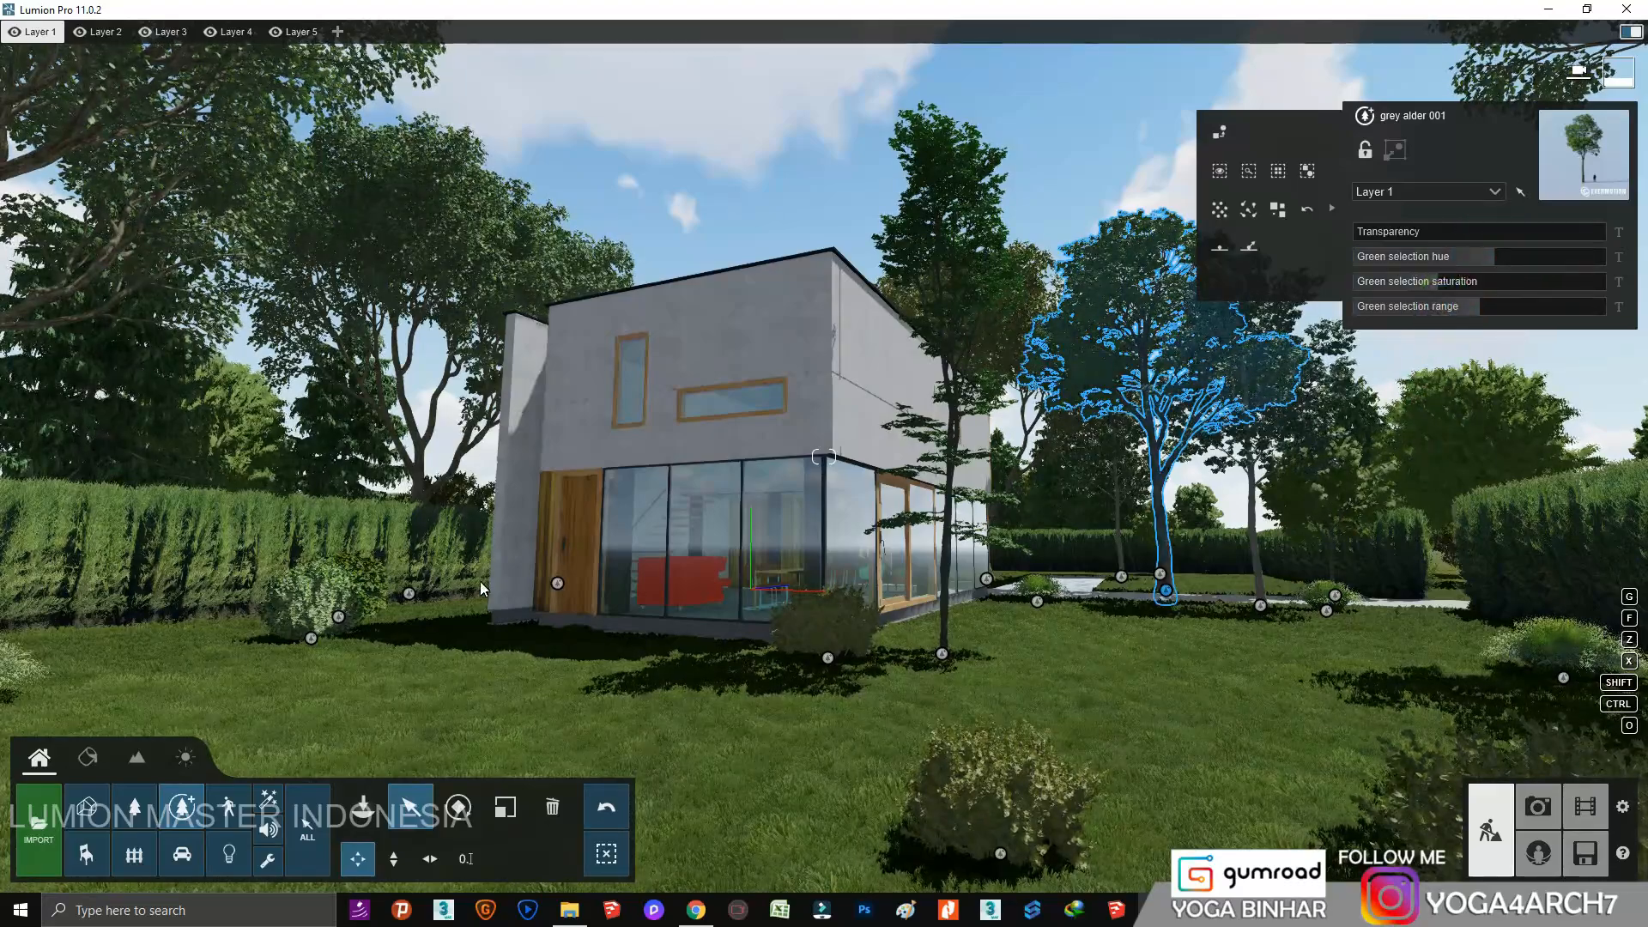
left_click(410, 595)
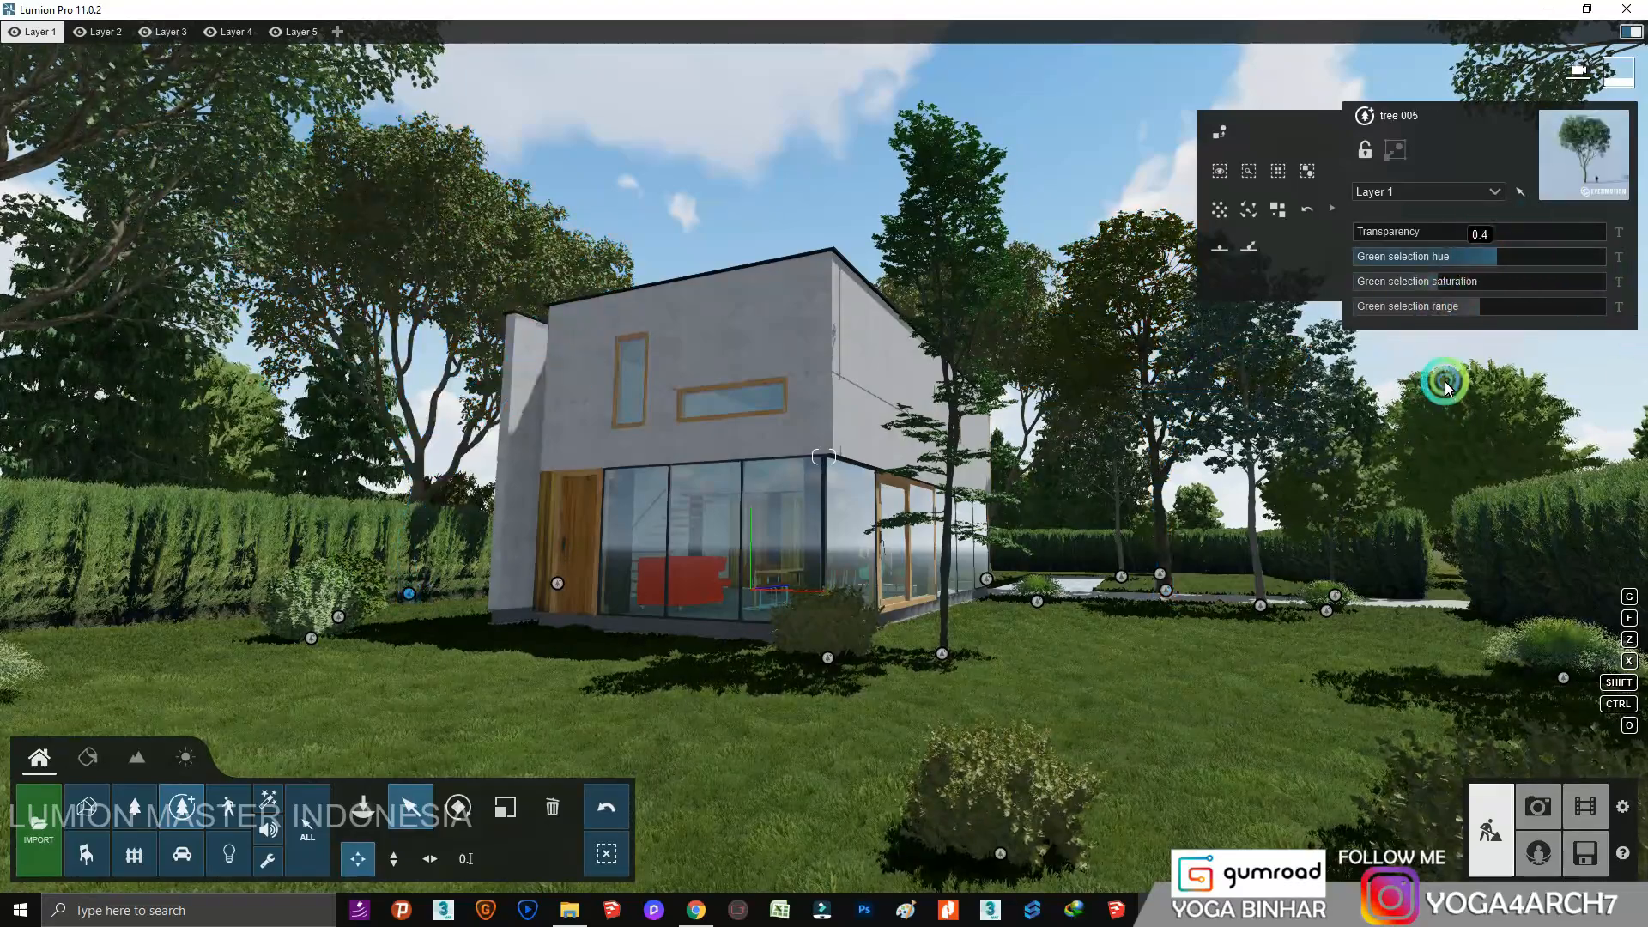
Place a mass of mixed trees beyond the pool-end tree line, raising the random offset from the line to spread them widely.
right_click_drag(1233, 541, 1629, 414)
key("w")
key("s")
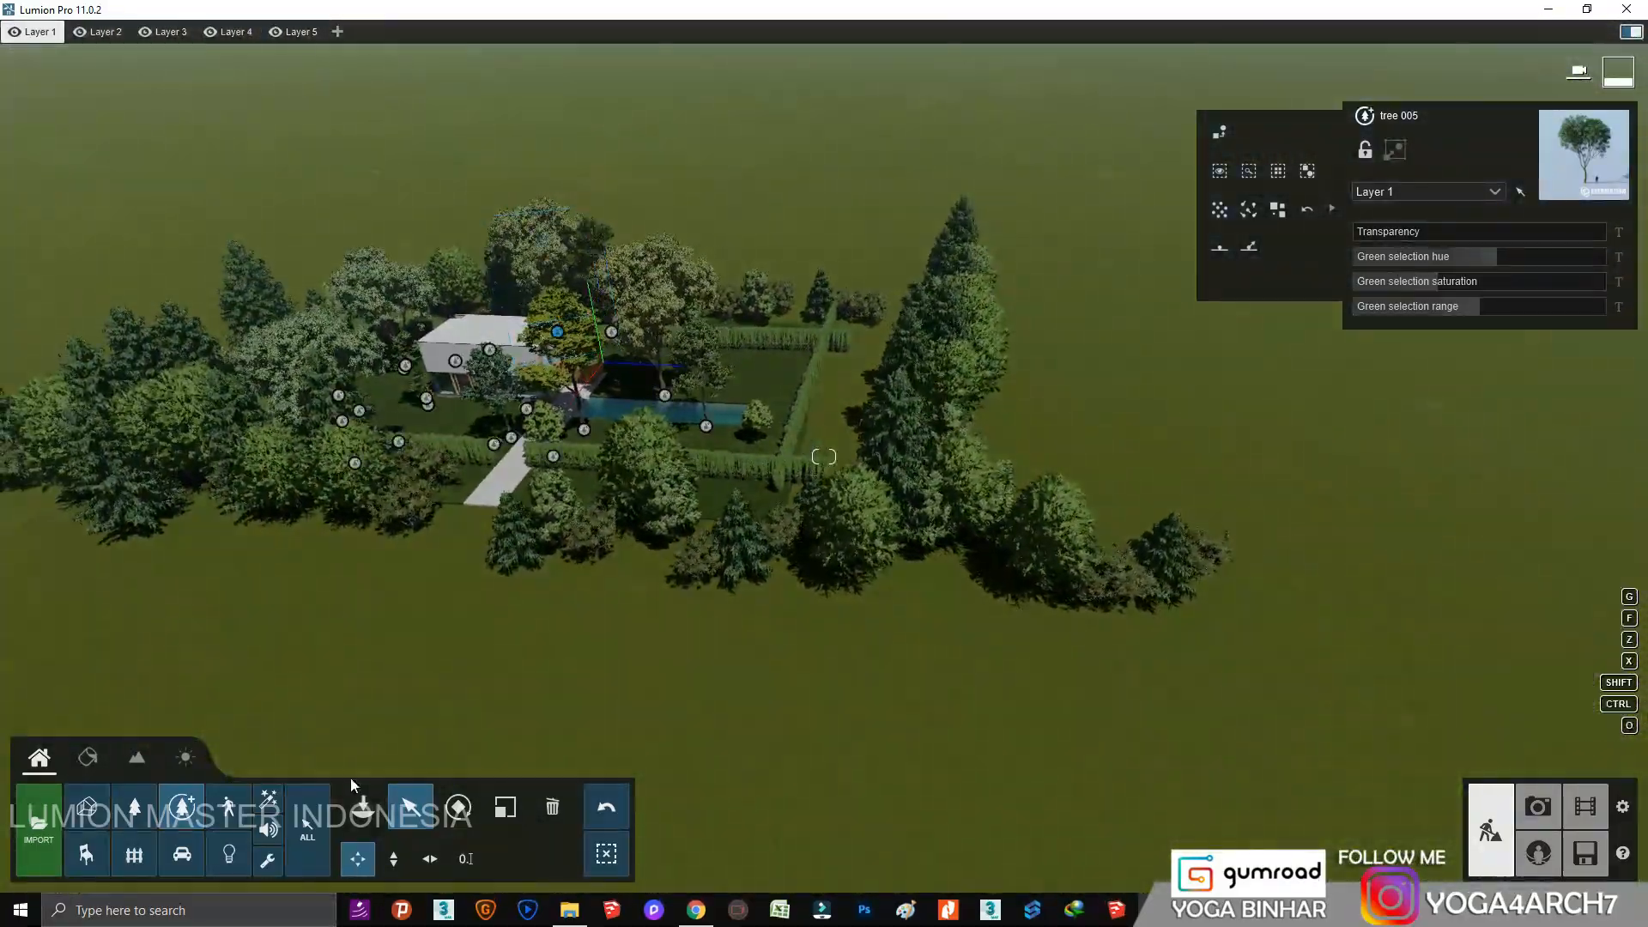
left_click(130, 805)
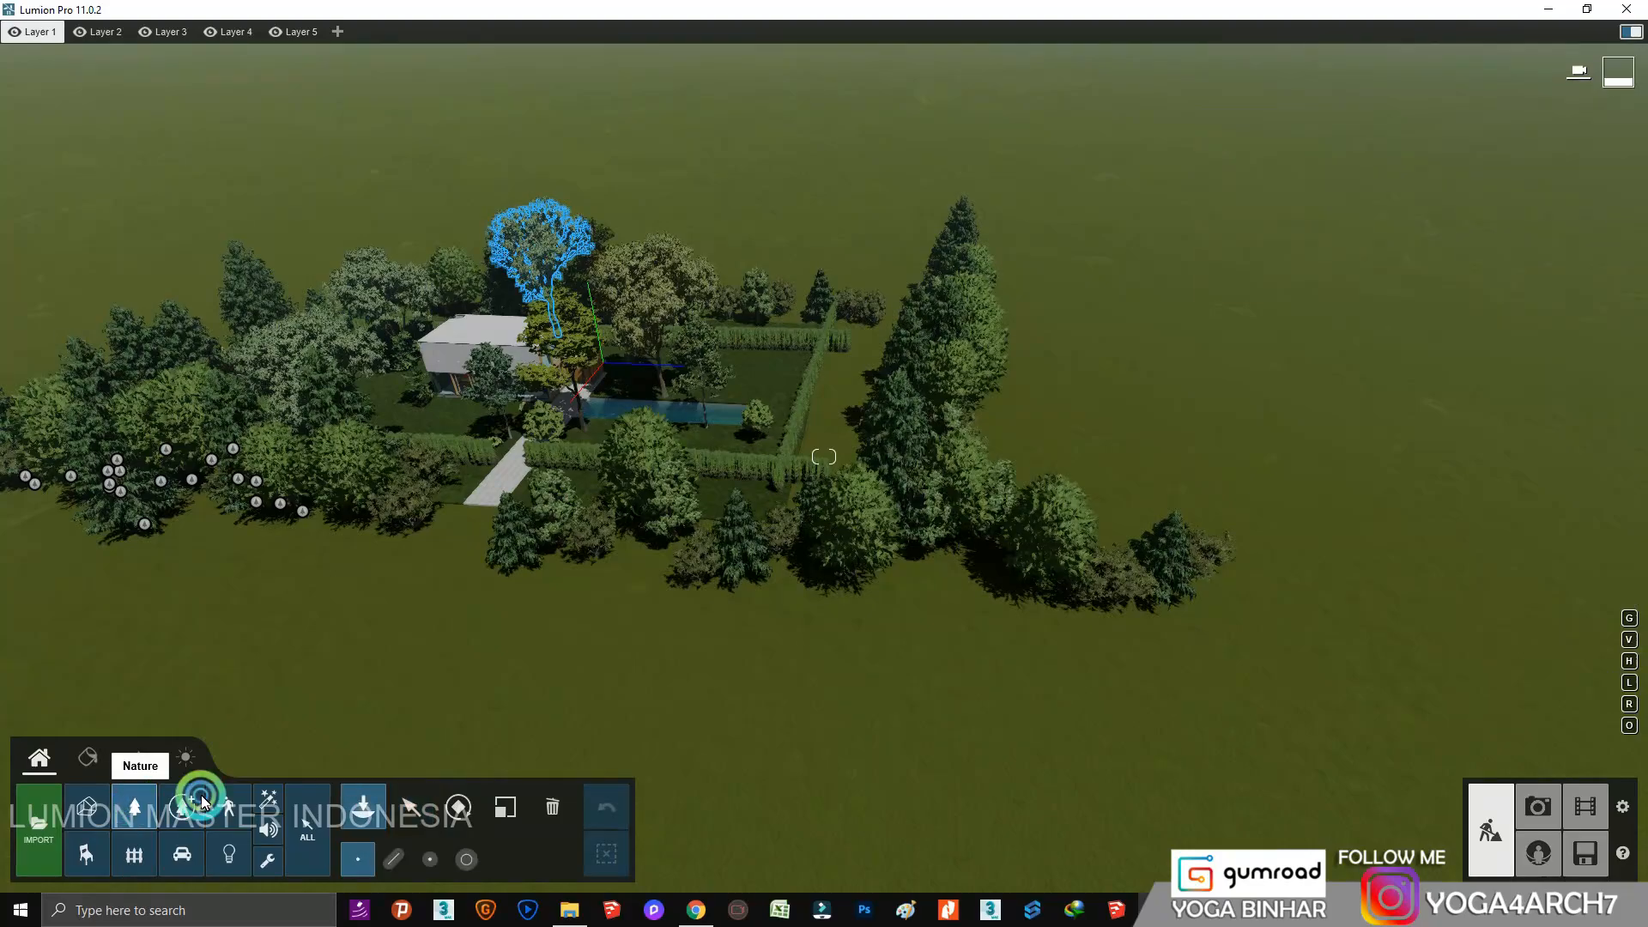
left_click(393, 857)
key("s")
left_click(1300, 823)
left_click(1238, 326)
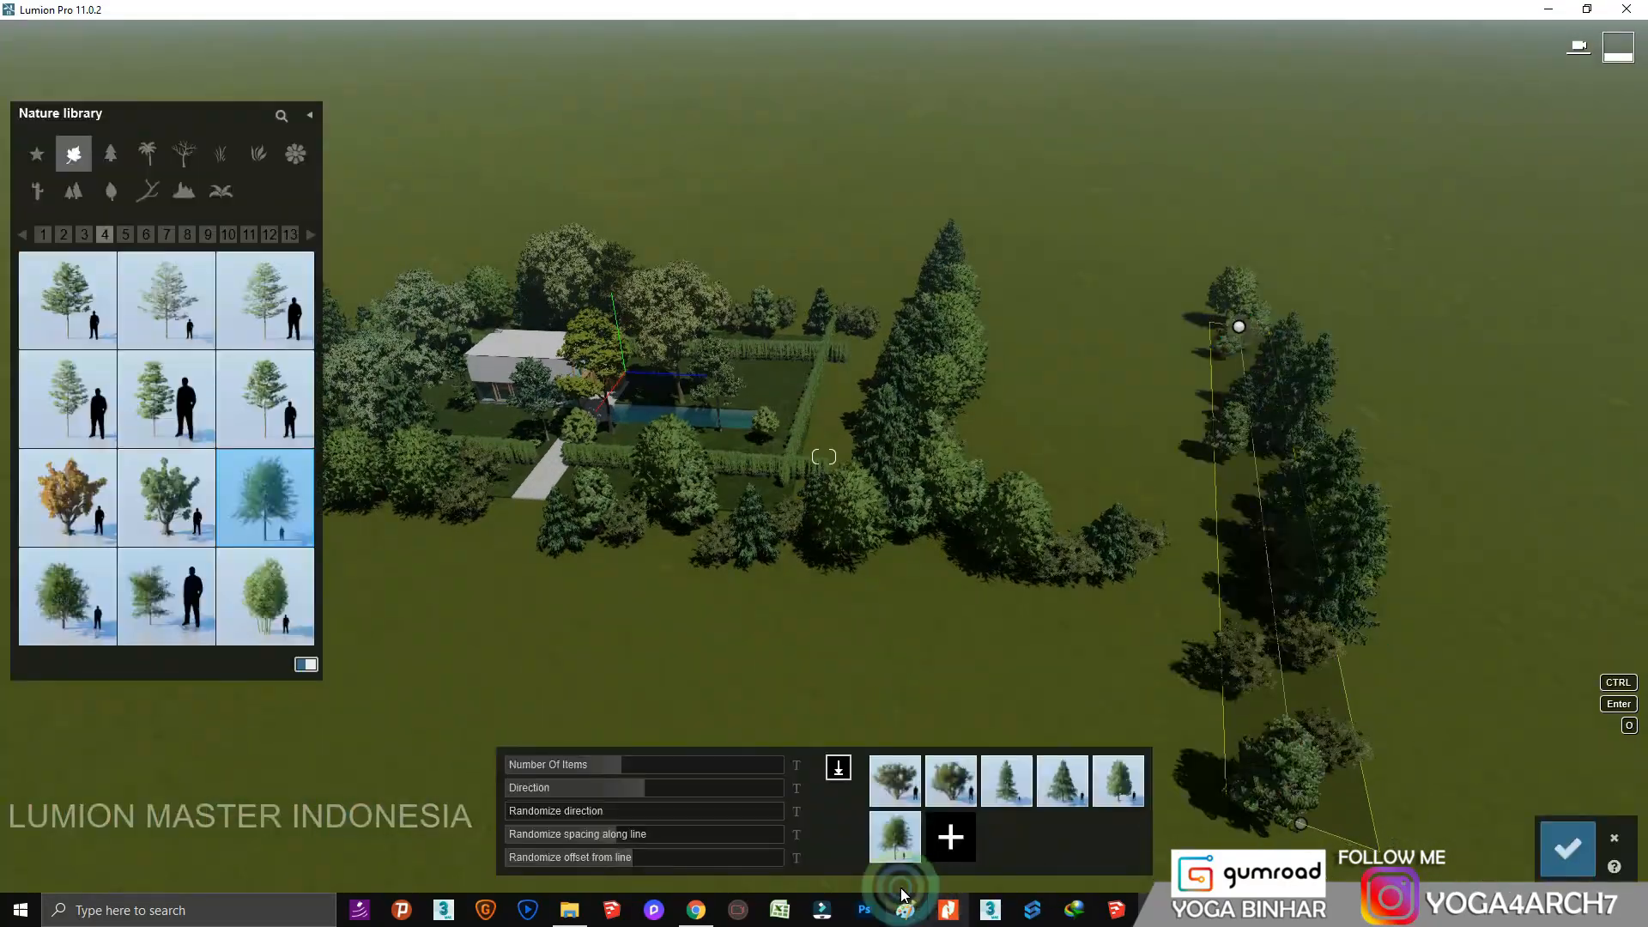
left_click_drag(650, 856, 716, 856)
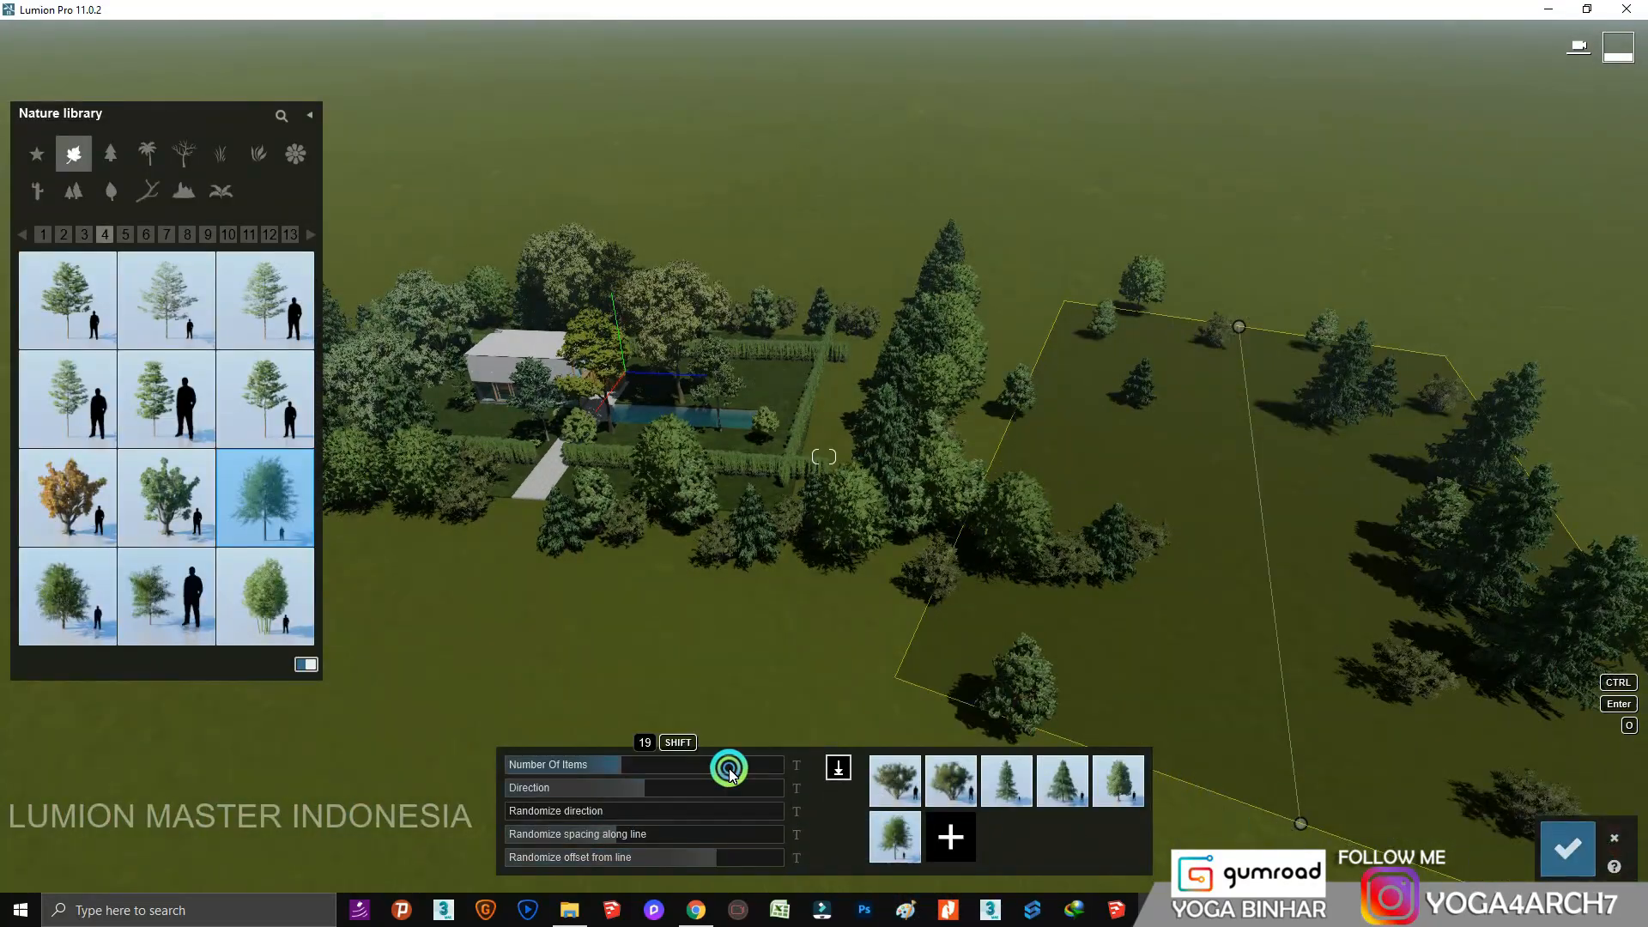
key("Return")
Recall photo 1's saved view in Photo mode and store its camera with the updated scene.
left_click(993, 563)
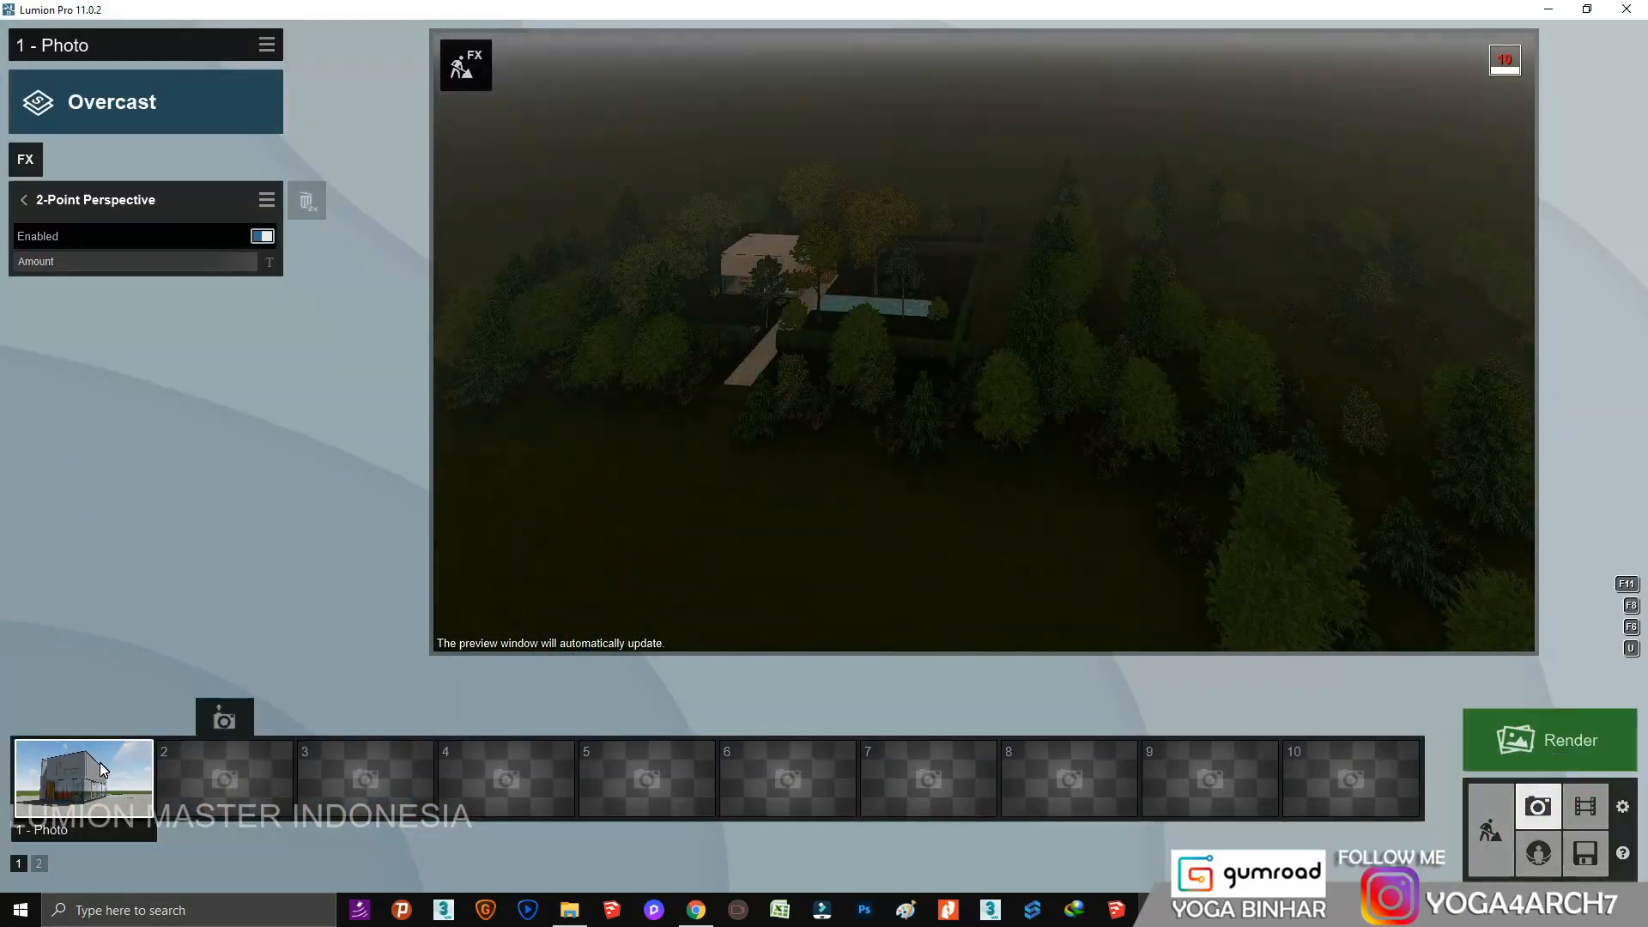
left_click(100, 762)
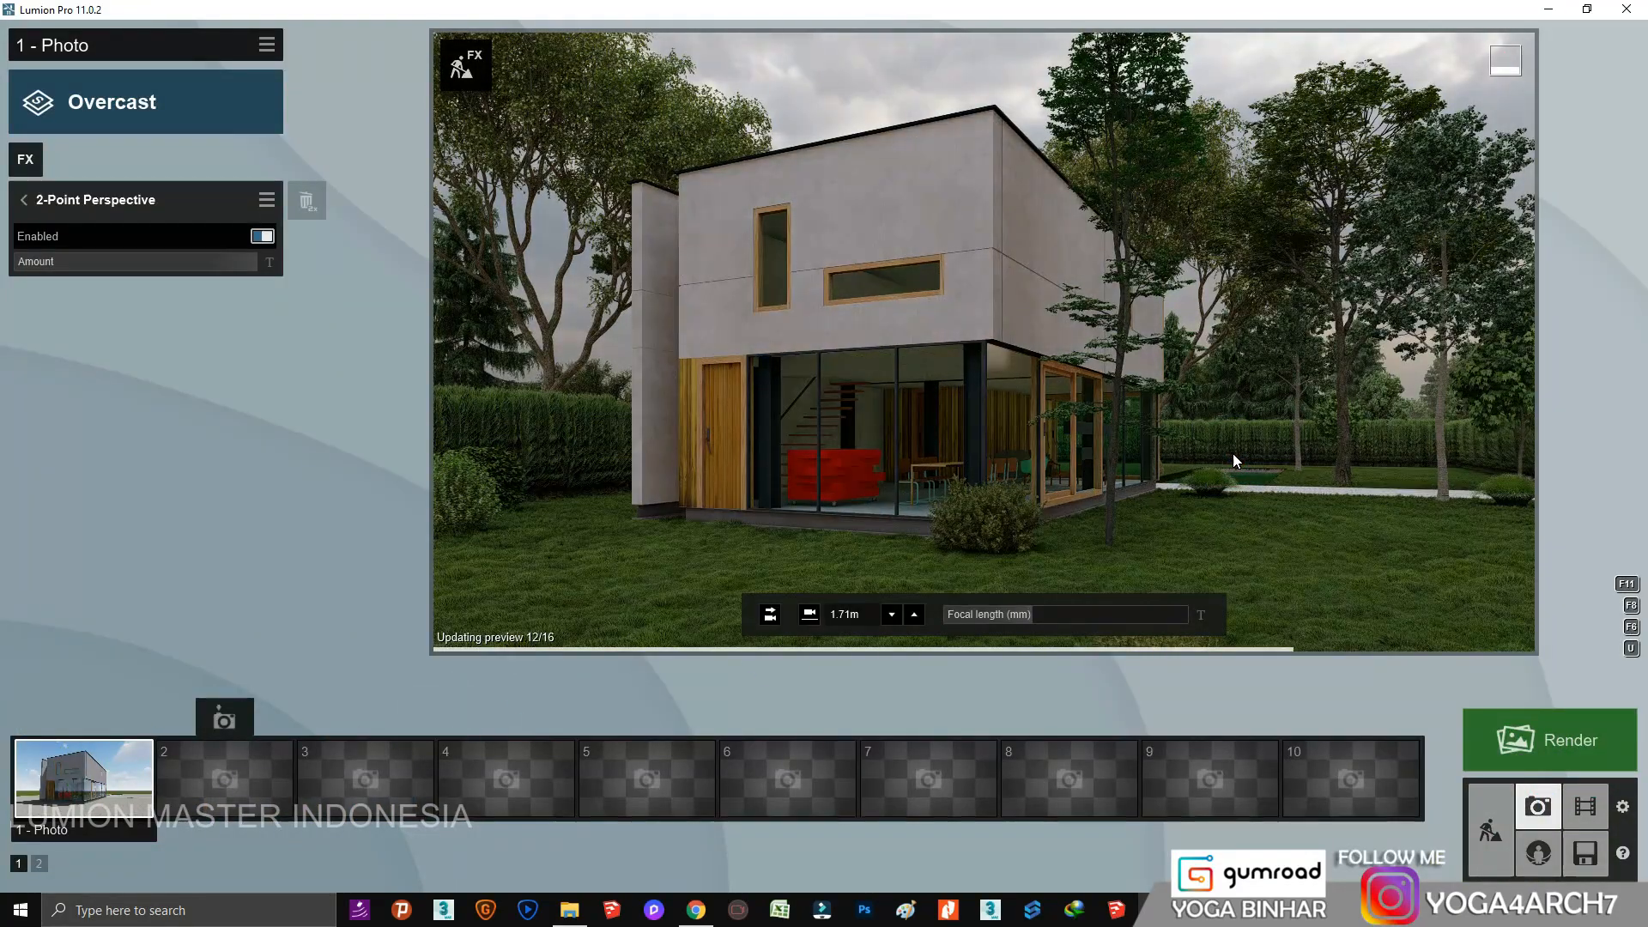
left_click(58, 712)
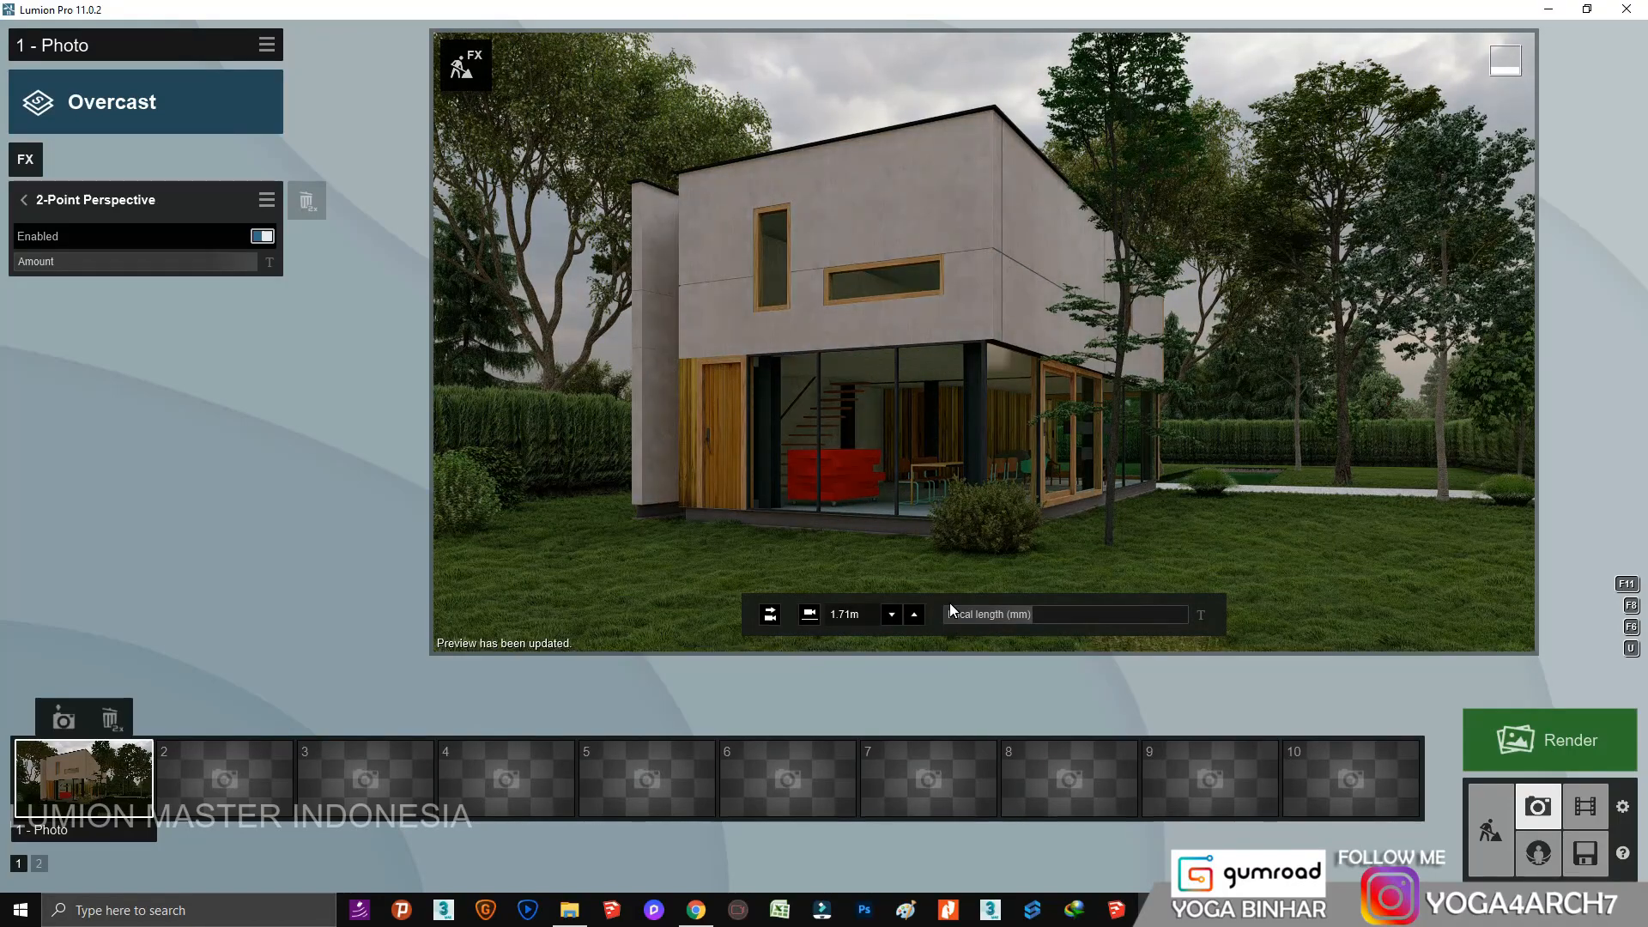
Reframe photo 1 from slightly farther back at a 1.57 m camera height and store the camera.
left_click(1410, 571)
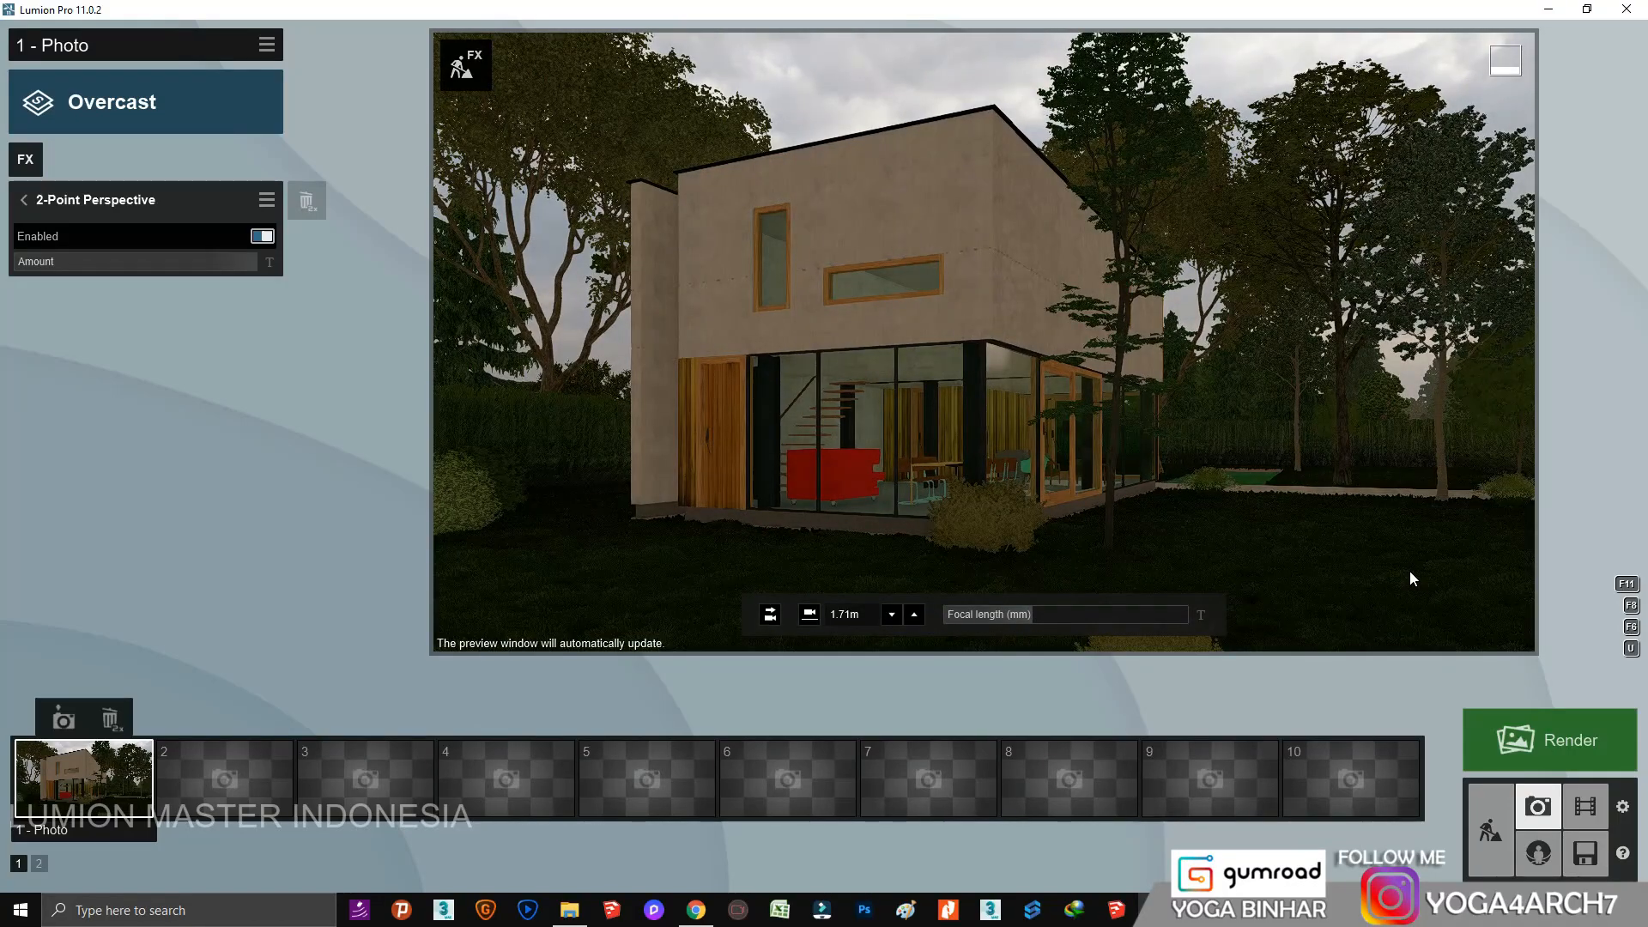
scroll(1409, 570, "down", 3)
scroll(1409, 570, "up", 2)
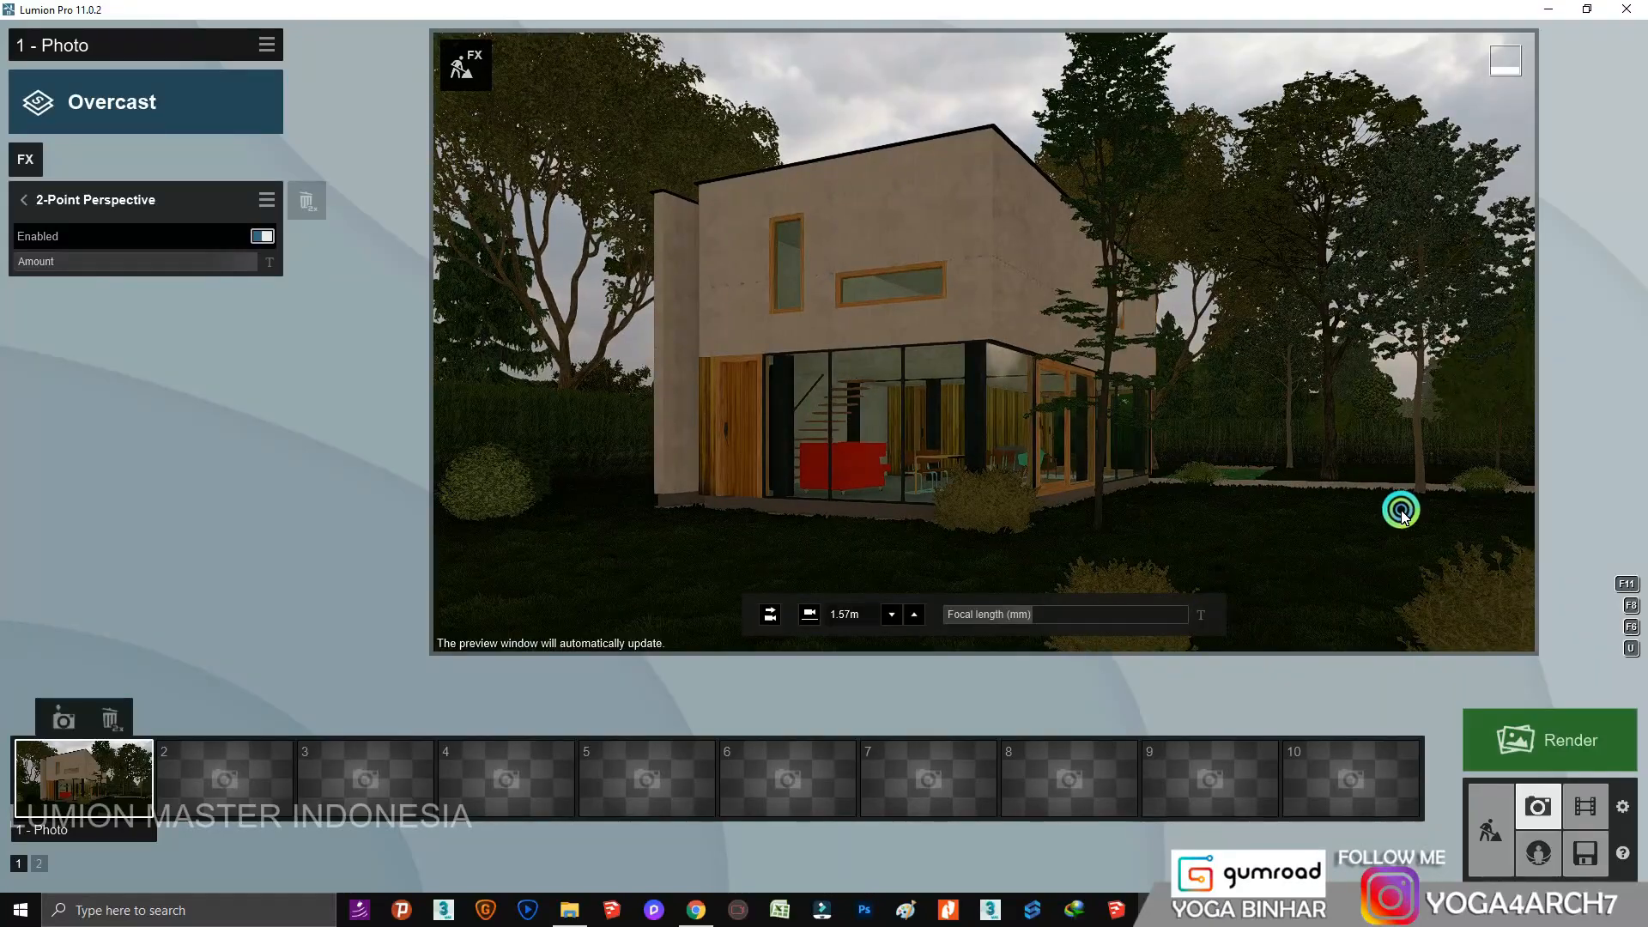
key("ctrl+1")
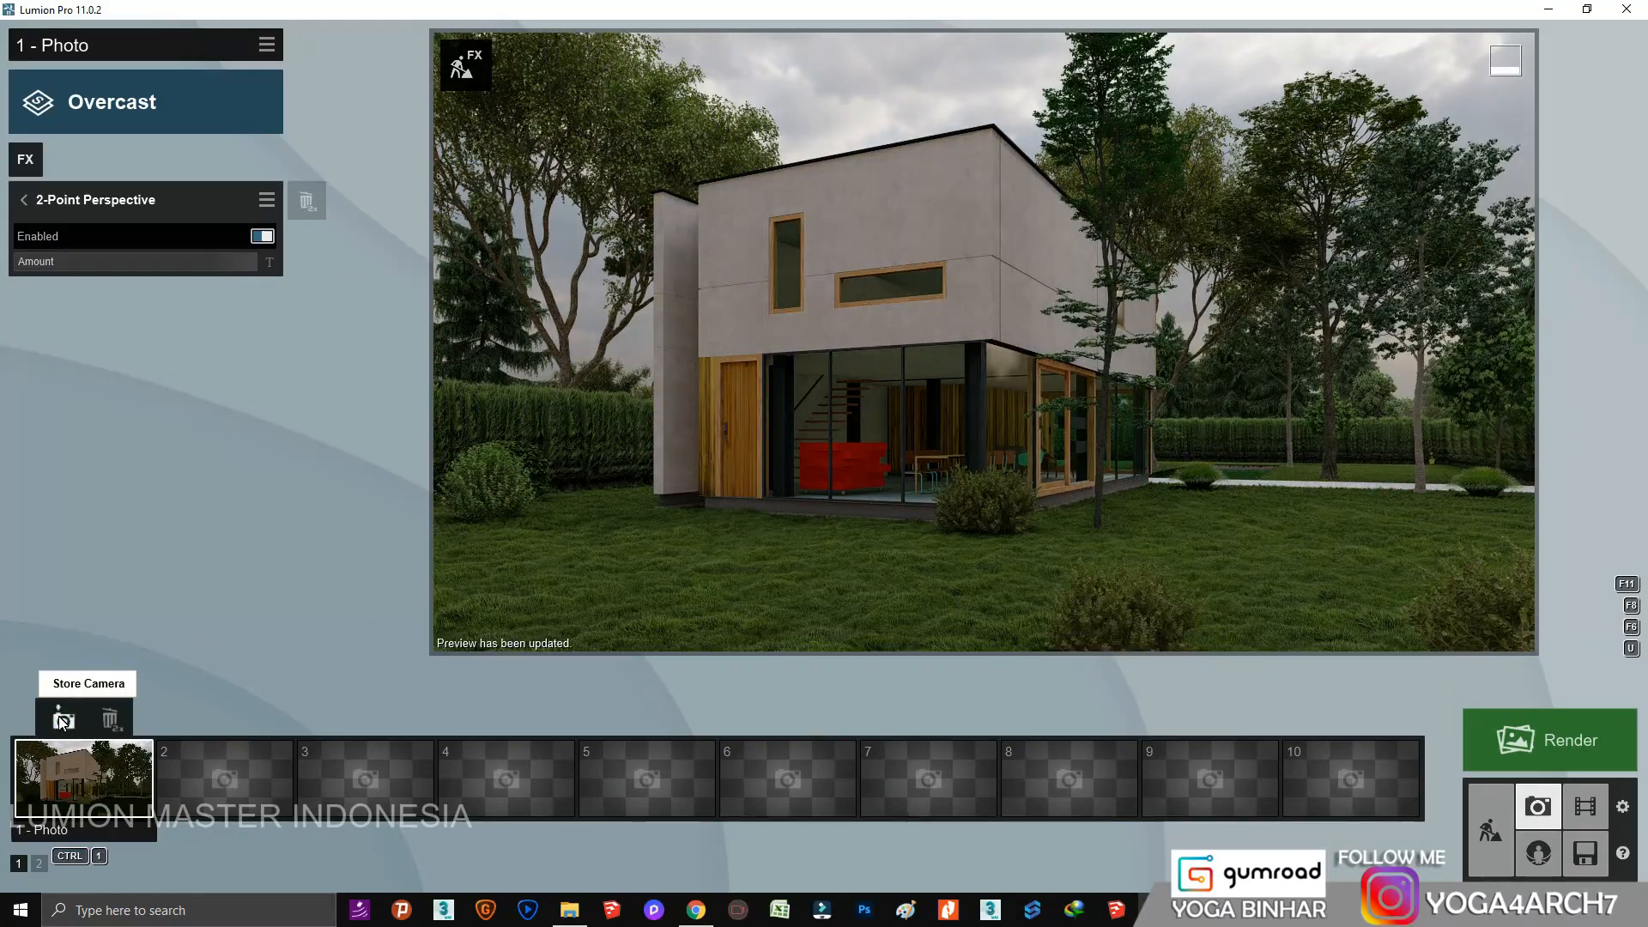
Reposition the large foreground Plant 005 shrub on the lawn and recall photo 1's saved view in Photo mode.
left_click(1490, 831)
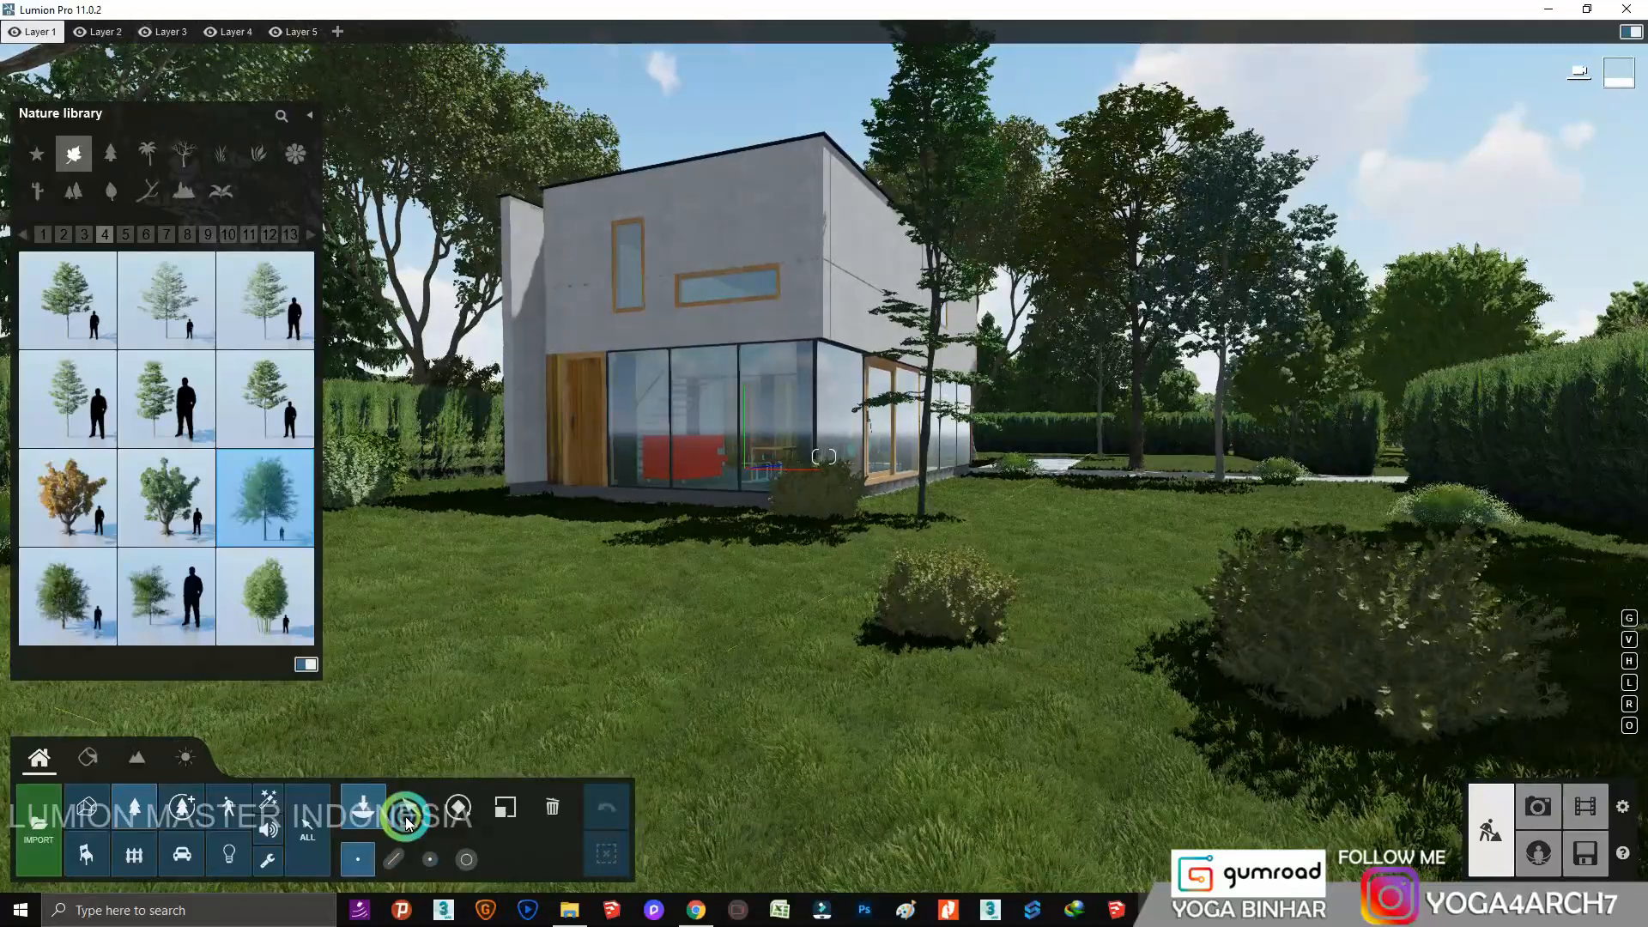
left_click(407, 822)
left_click(1236, 826)
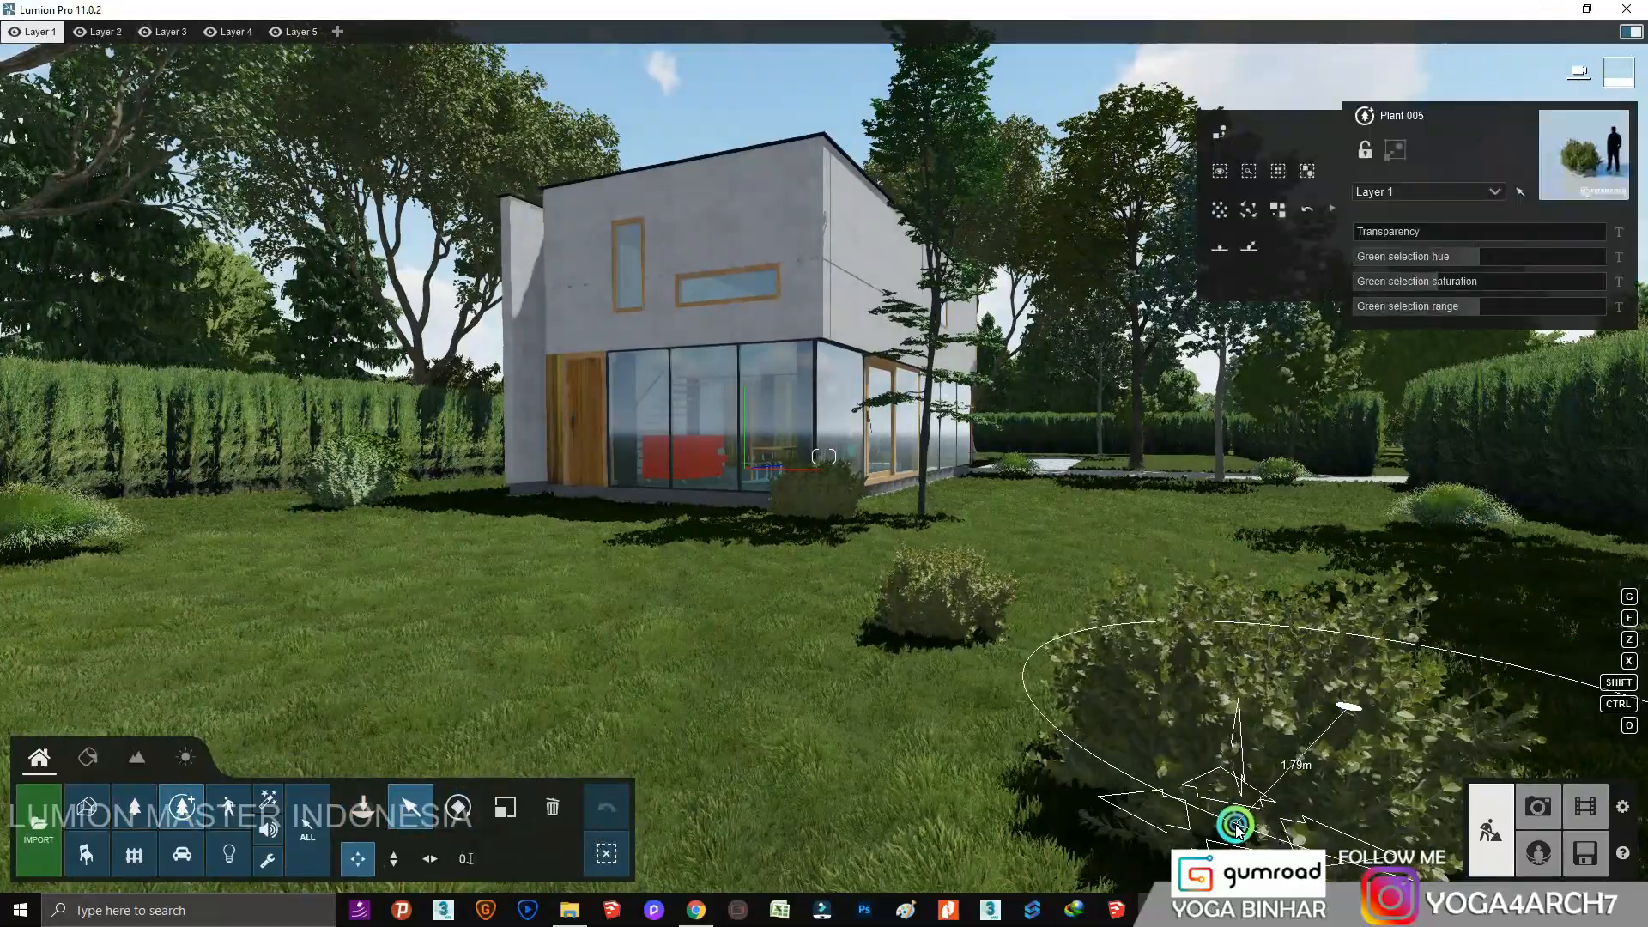
right_click_drag(1020, 773, 1178, 442)
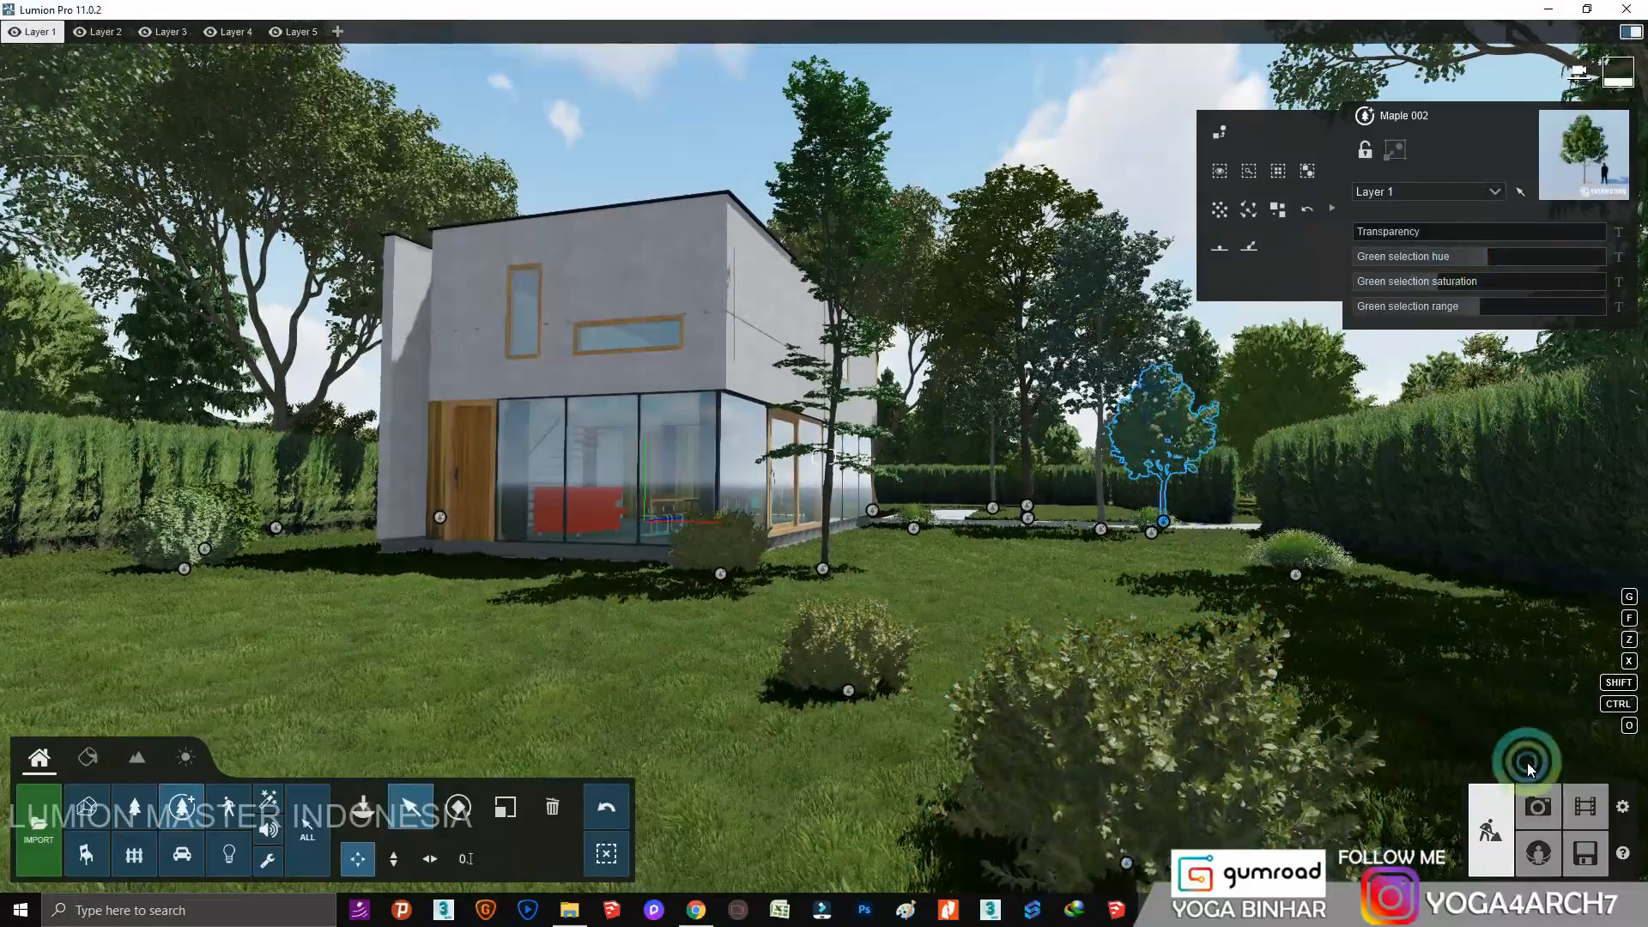
left_click(1538, 807)
left_click(83, 776)
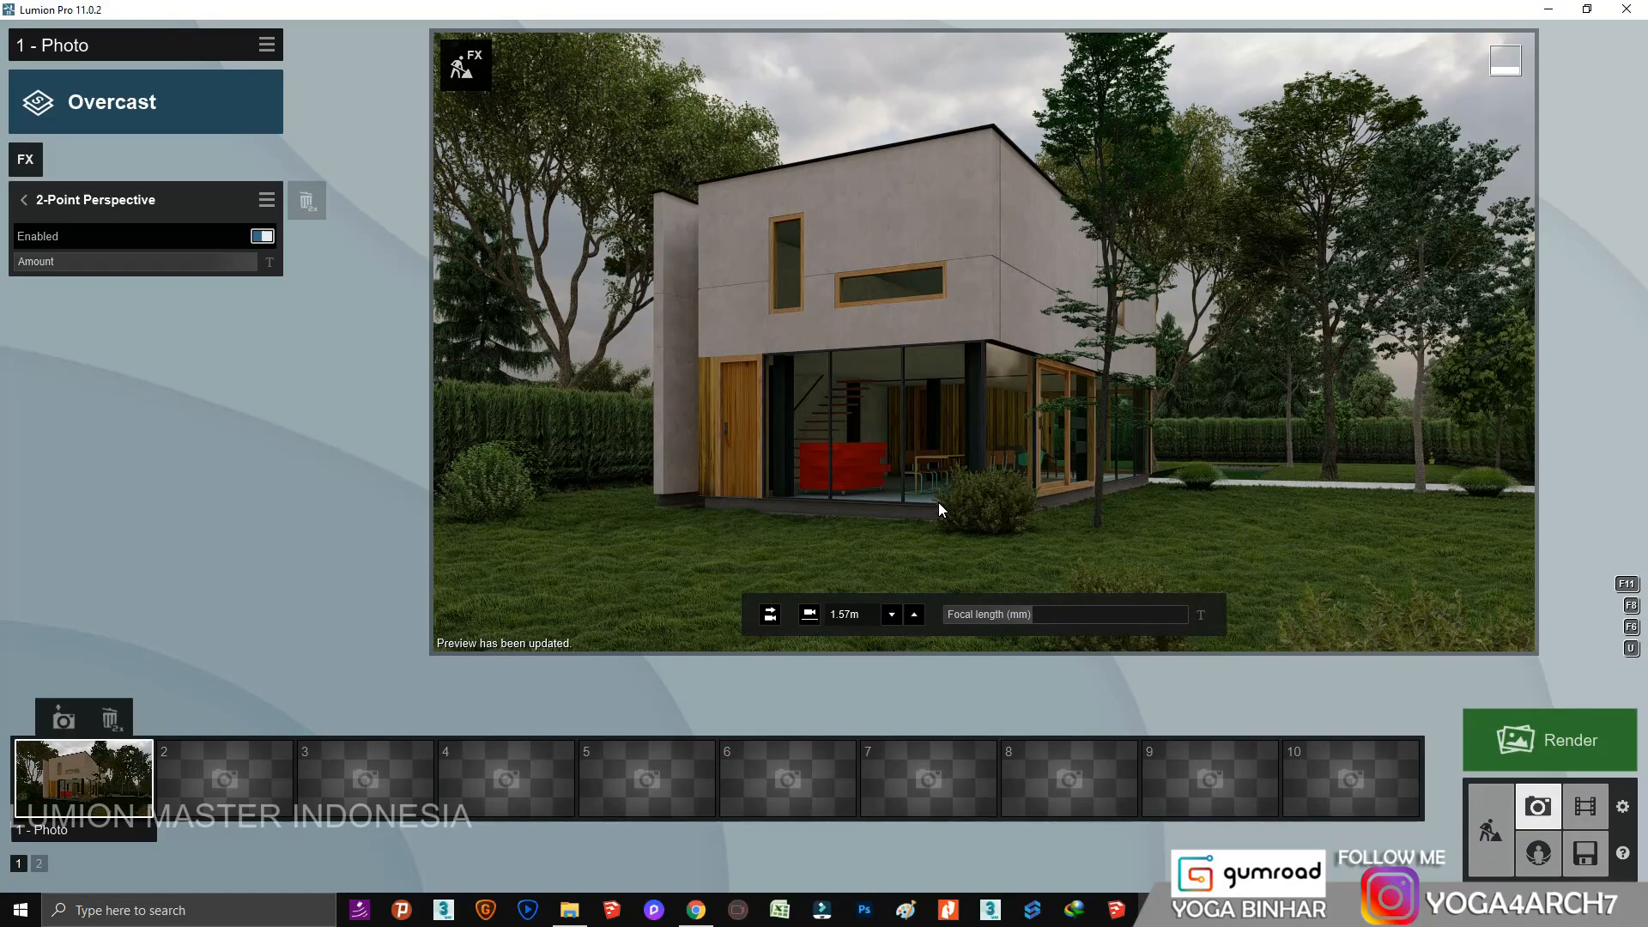
Change the Real Skies effect to the first sky in the Cloudy category.
left_click(38, 168)
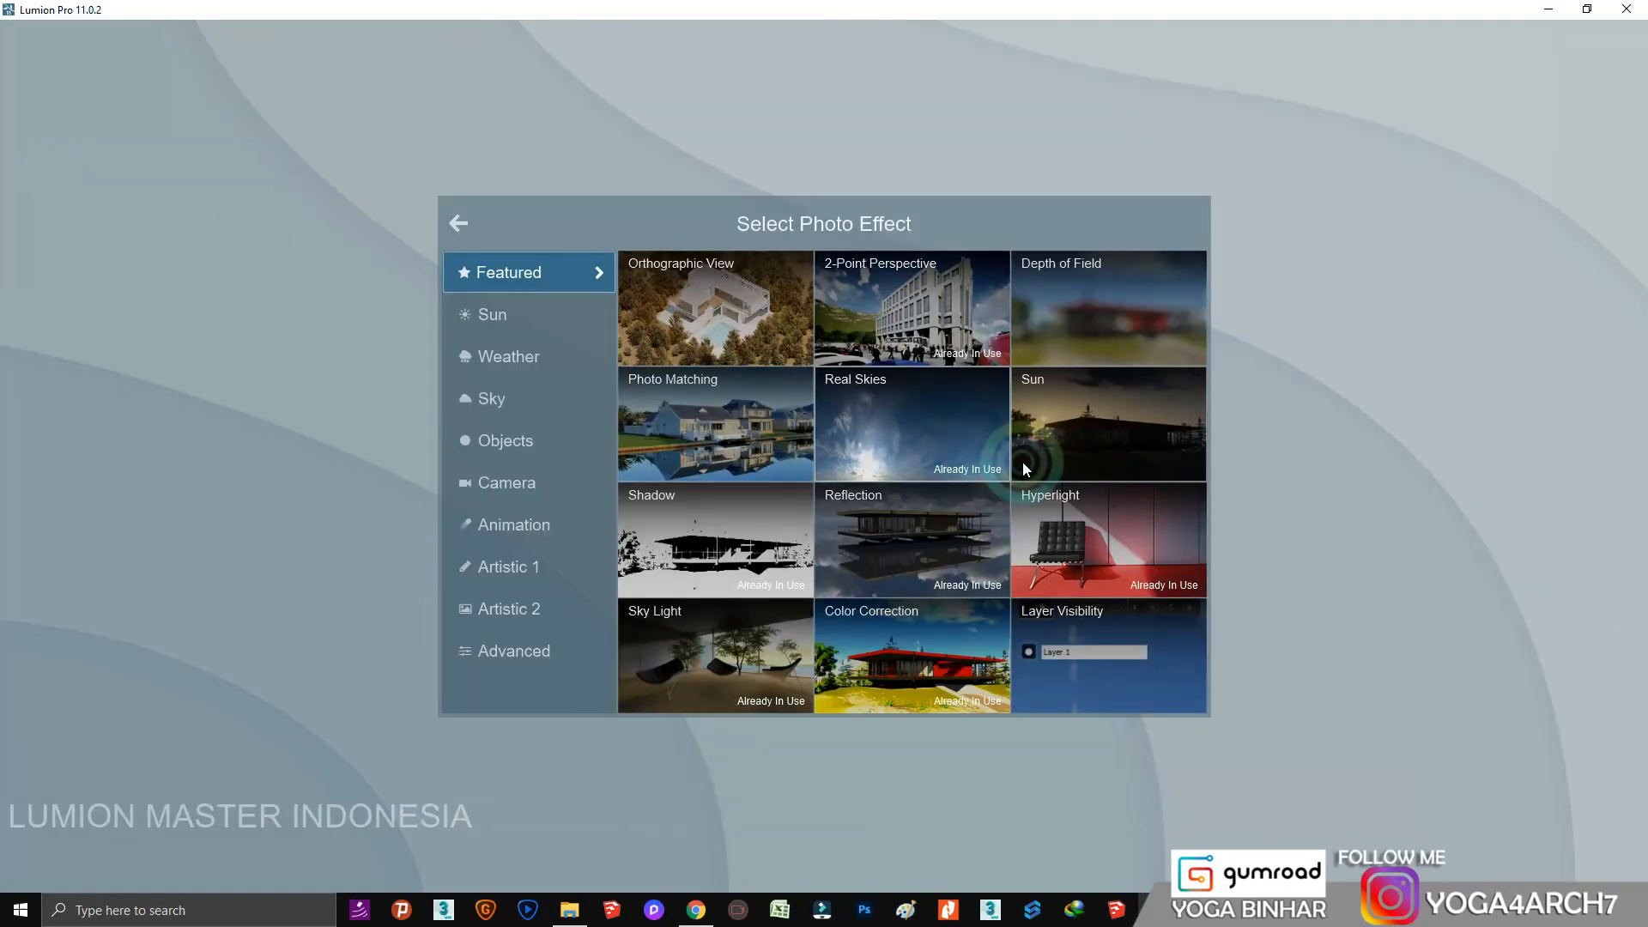
left_click(893, 404)
left_click(86, 240)
left_click(483, 192)
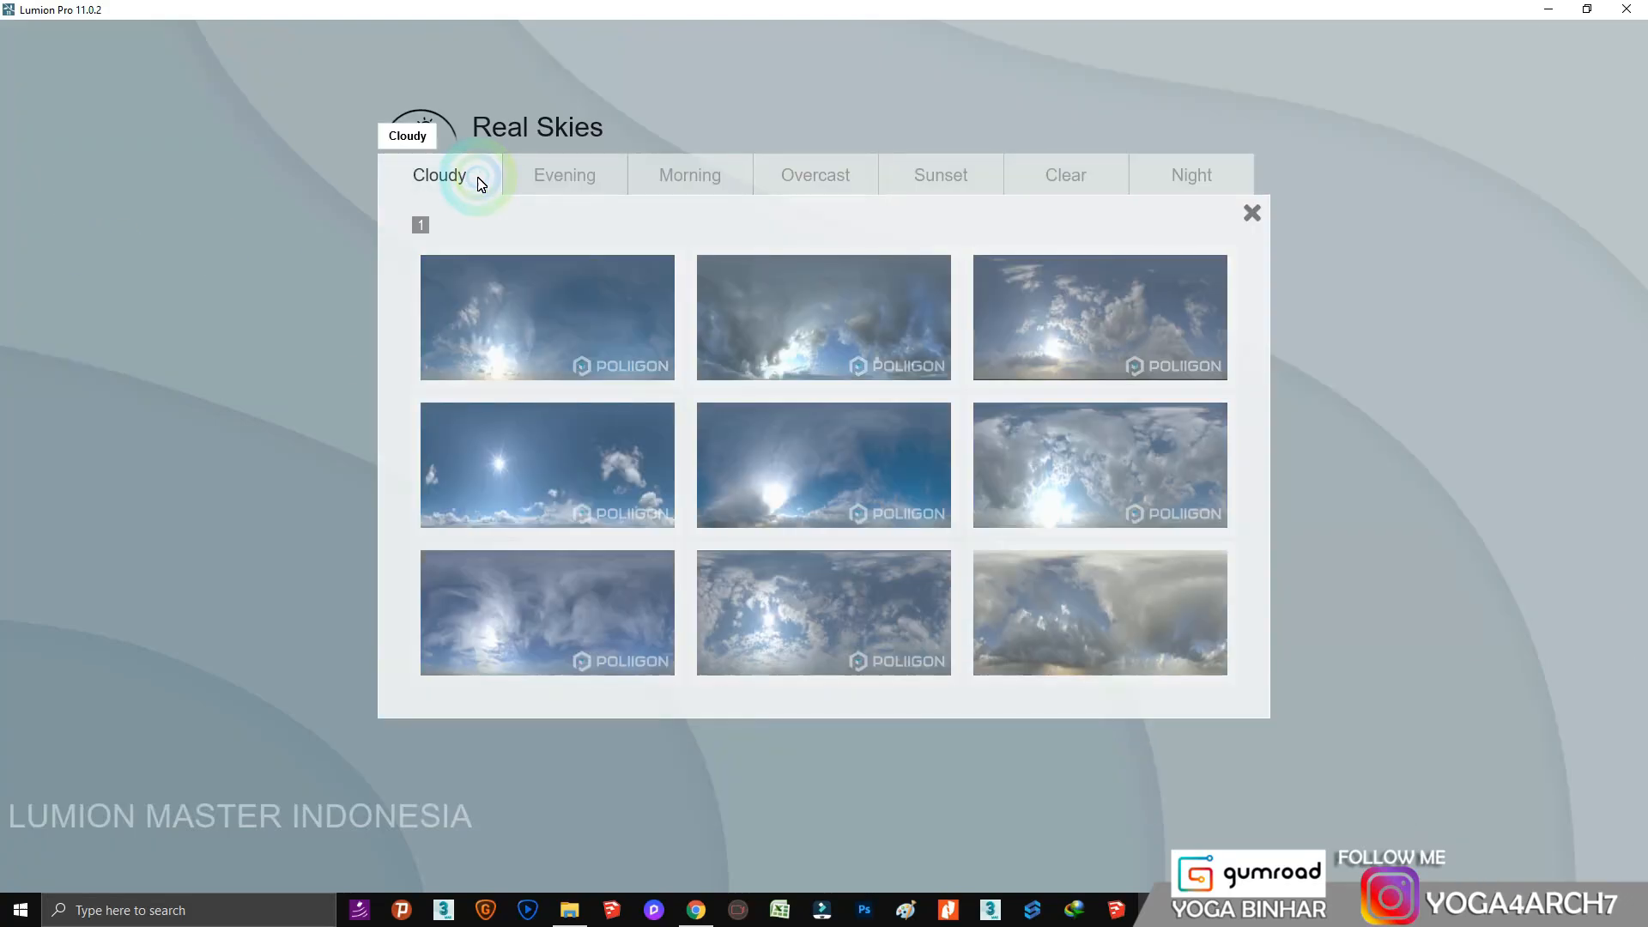
left_click(590, 332)
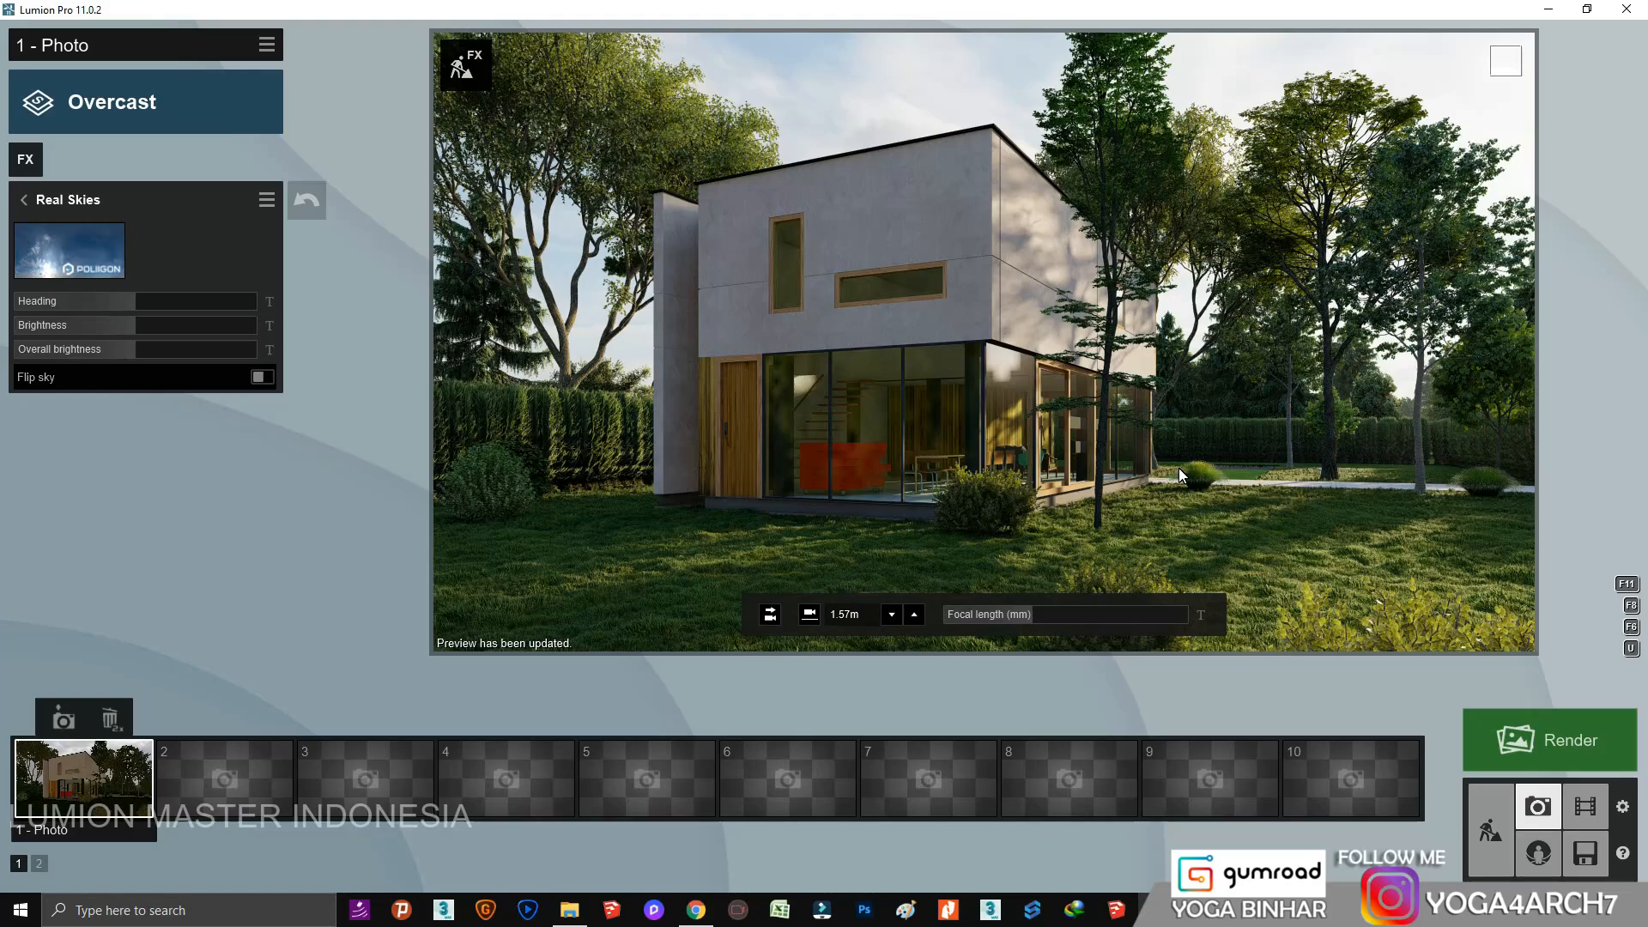
Compare several Real Skies headings, including 74.8°, and settle on one just below the middle of the range.
left_click_drag(176, 299, 158, 307)
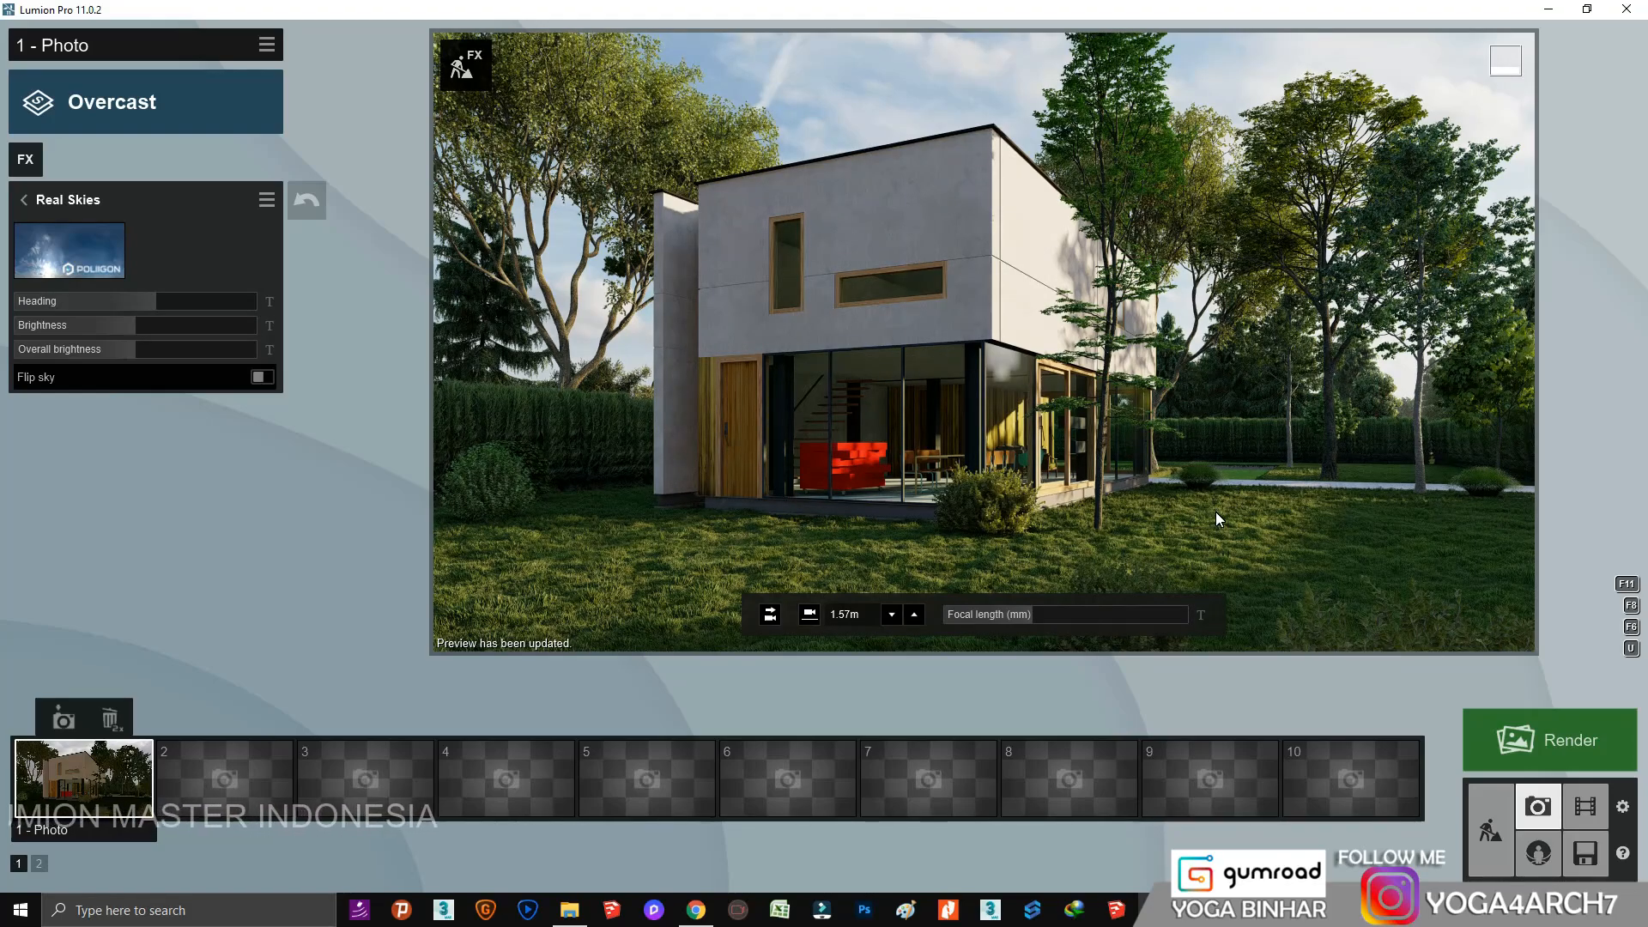
left_click_drag(165, 306, 184, 305, "shift")
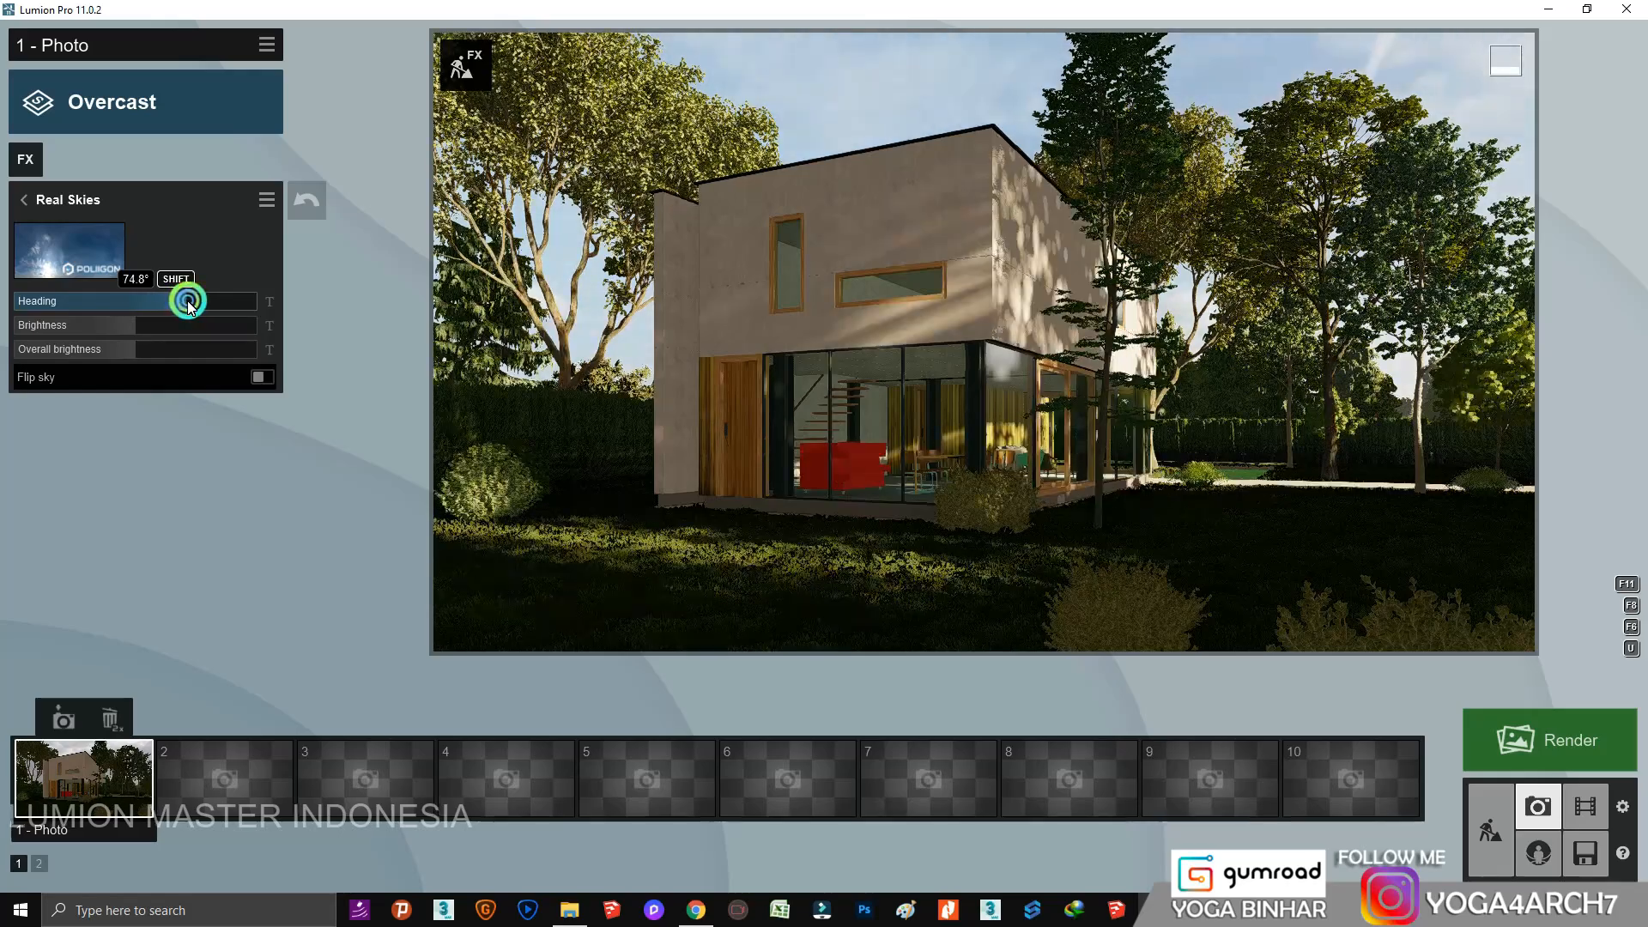
left_click(1083, 472)
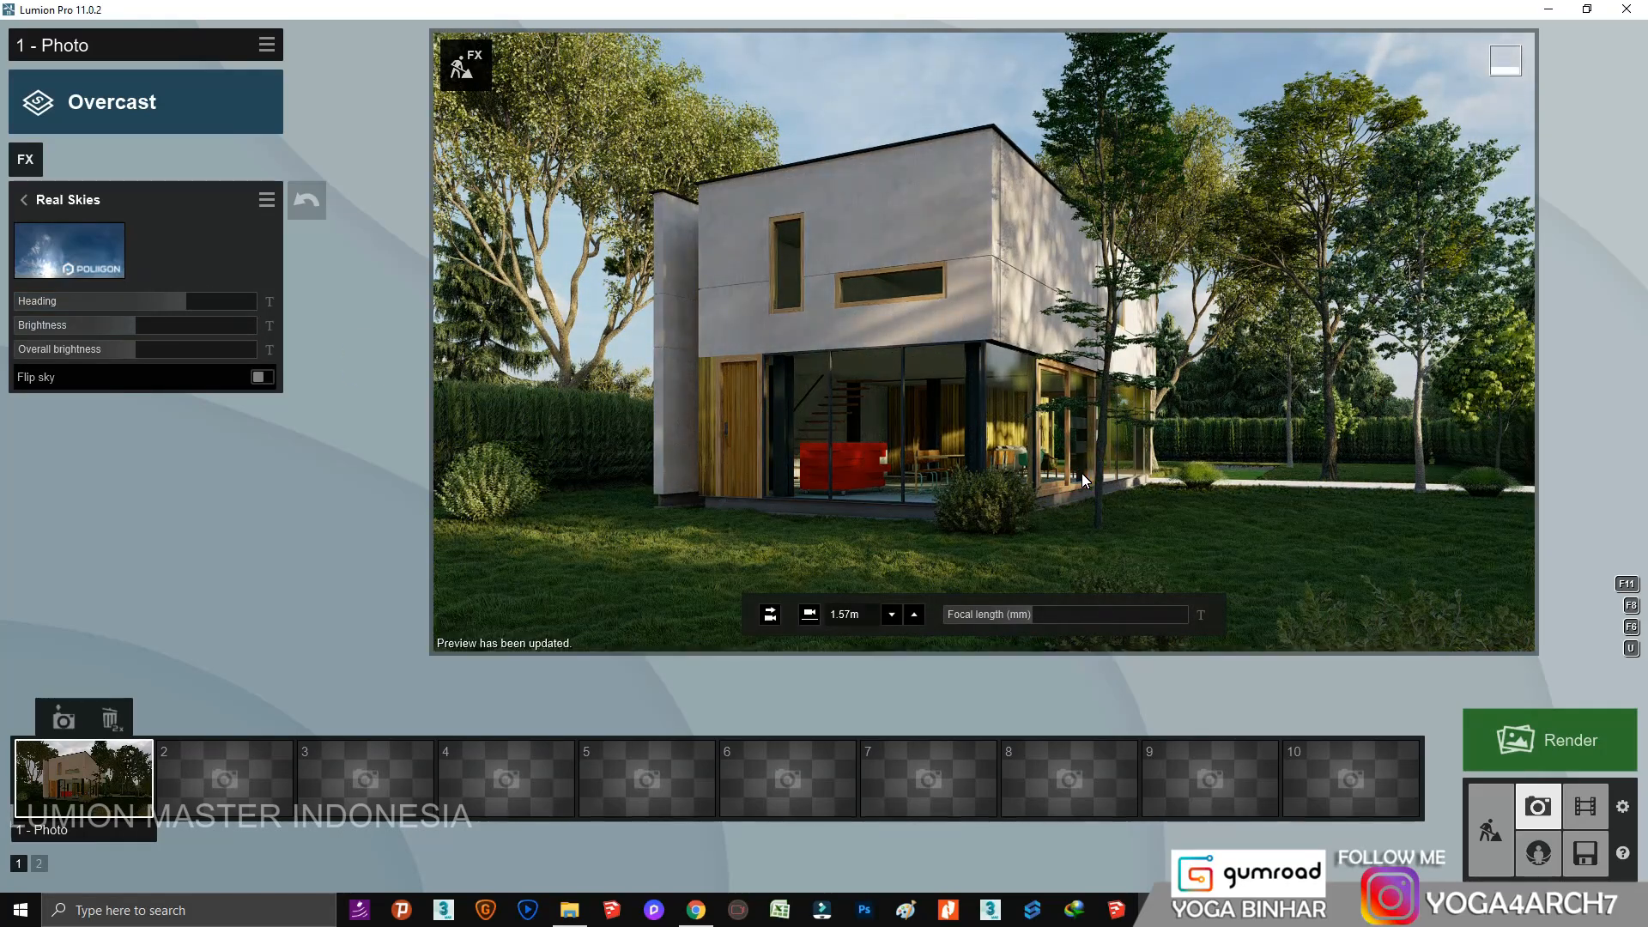
left_click(133, 298, "shift")
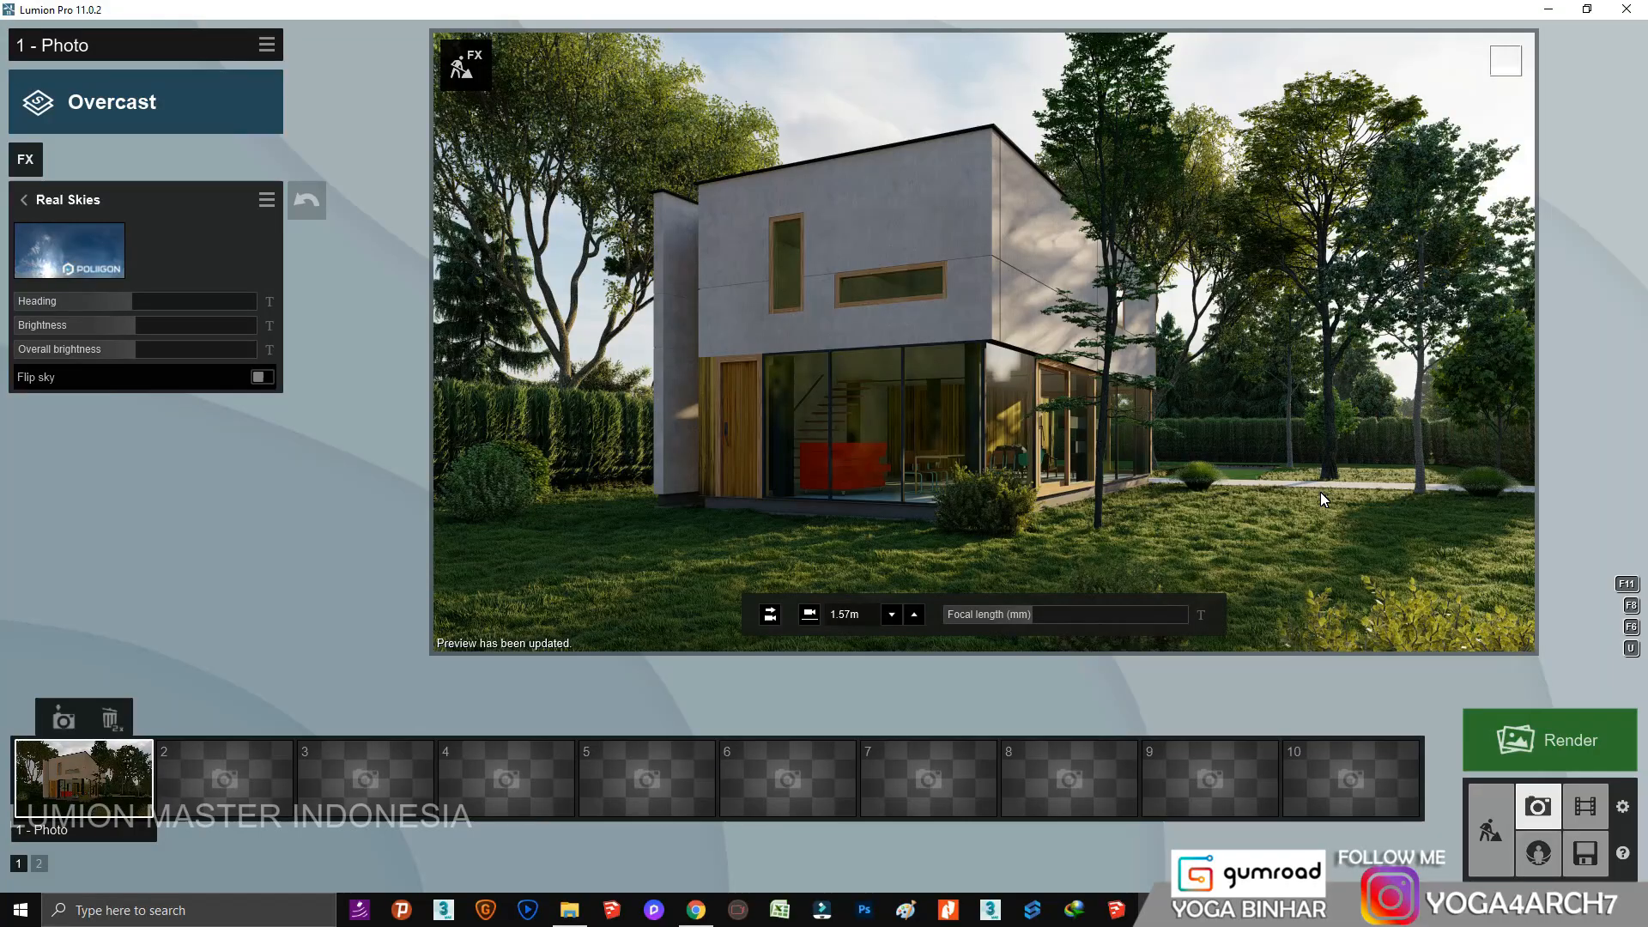
Move the AlaskaCedar-L HQ tree near the pool-end hedge farther out into the trees beyond the garden.
left_click(1504, 837)
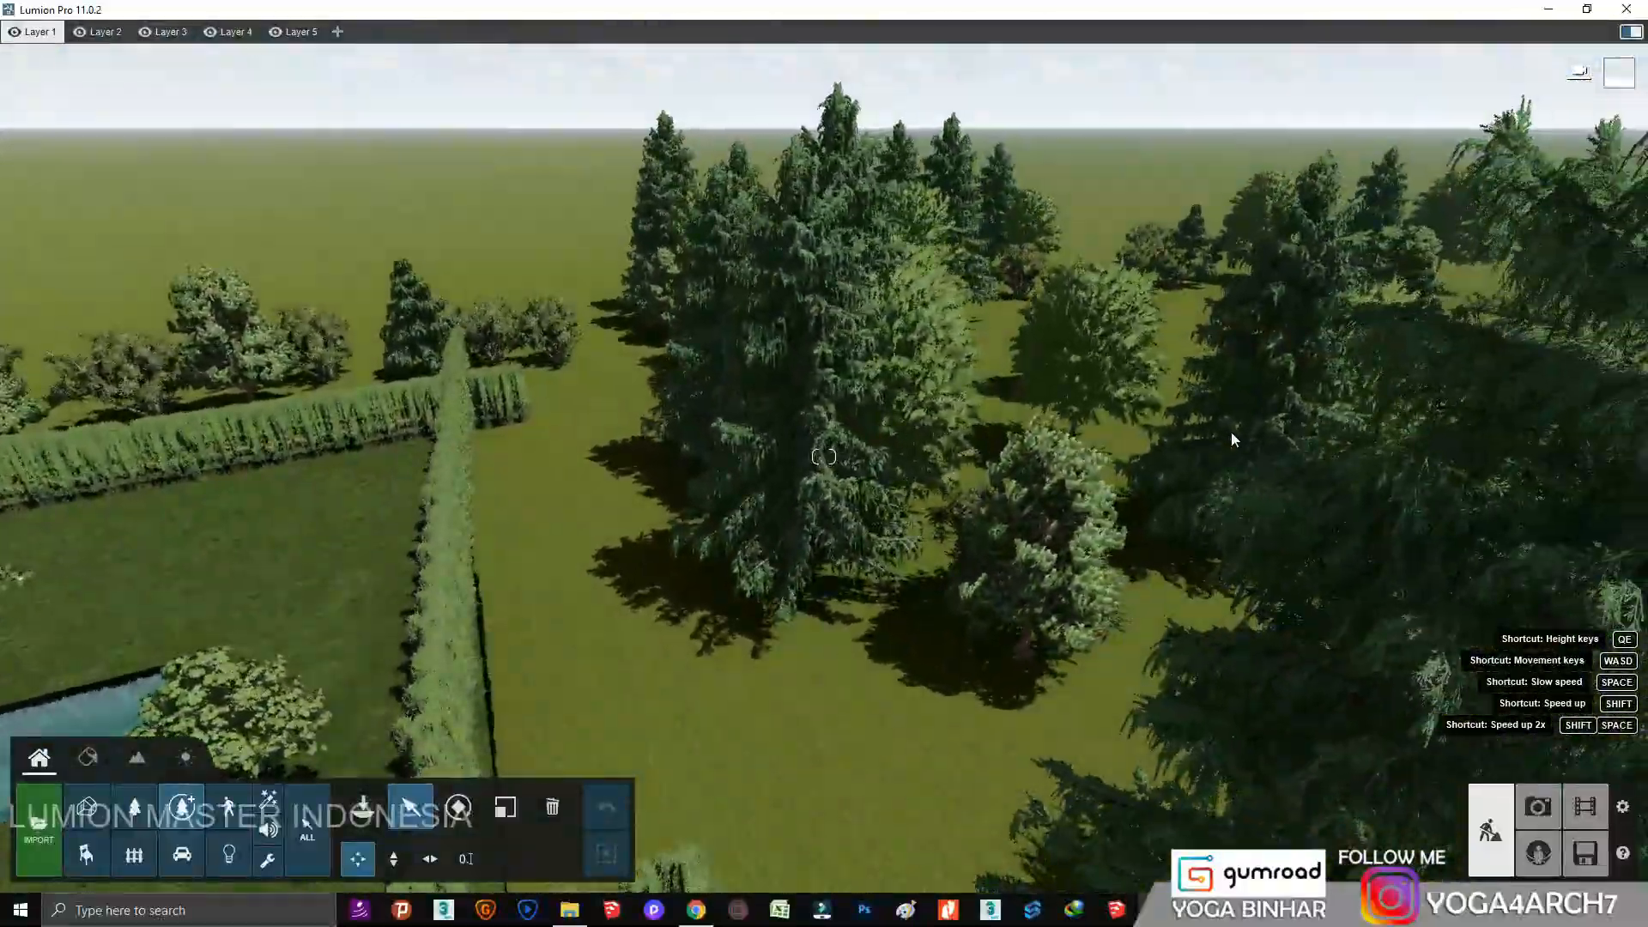
right_click_drag(1231, 434, 1116, 601)
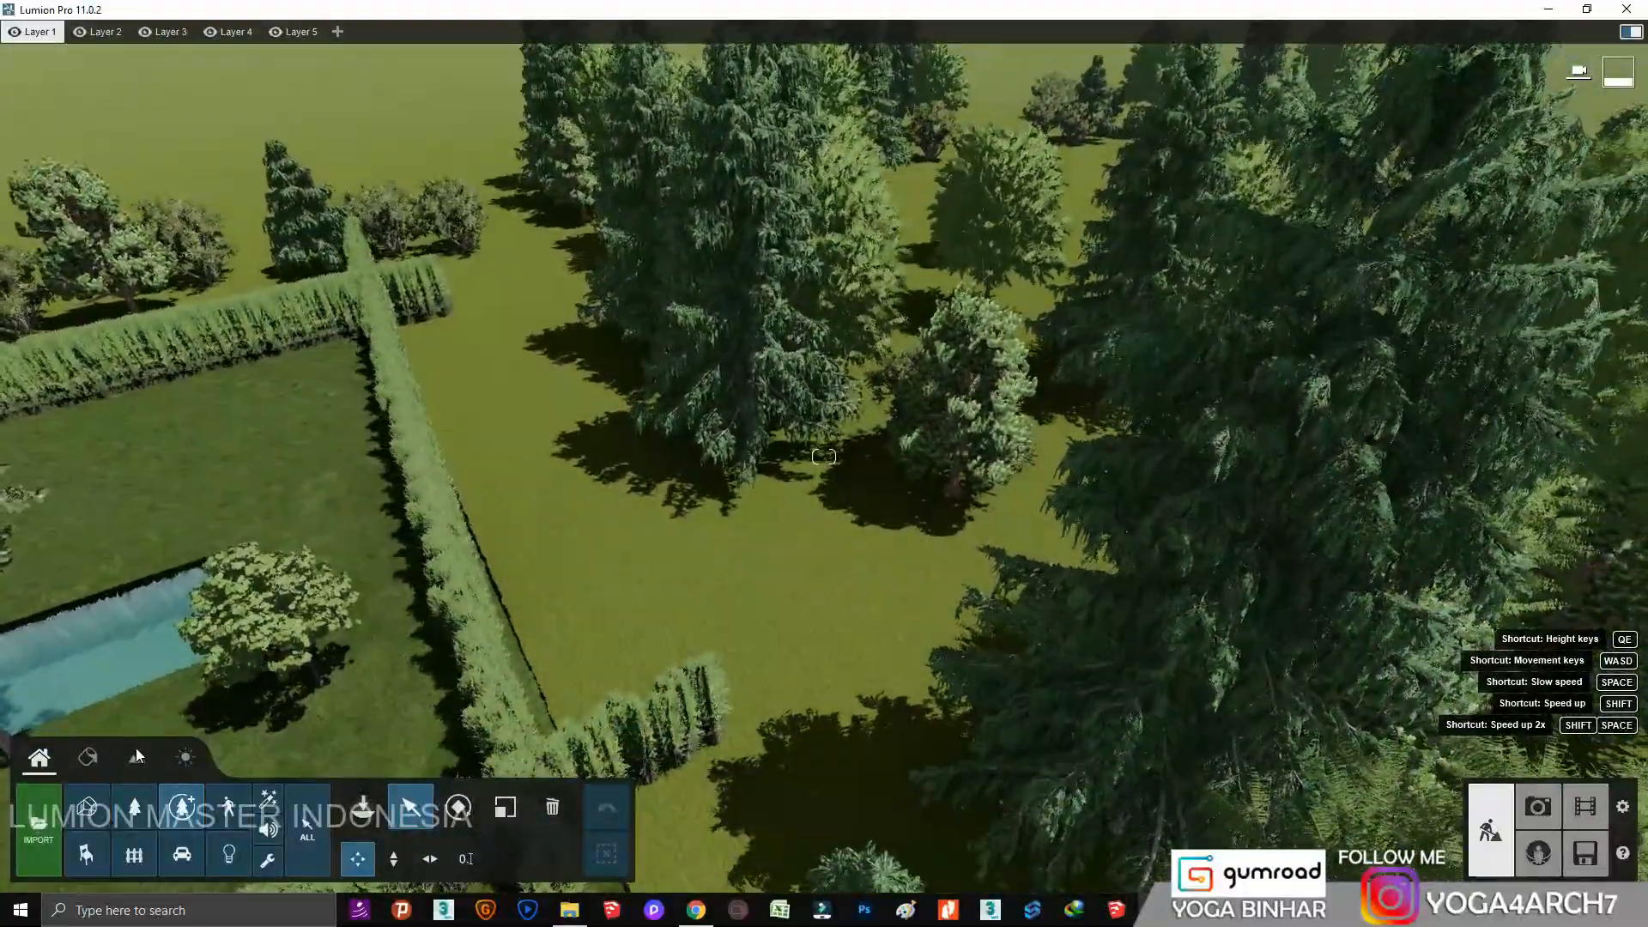
left_click_drag(750, 442, 983, 172)
right_click_drag(984, 178, 920, 287)
key("shift+s")
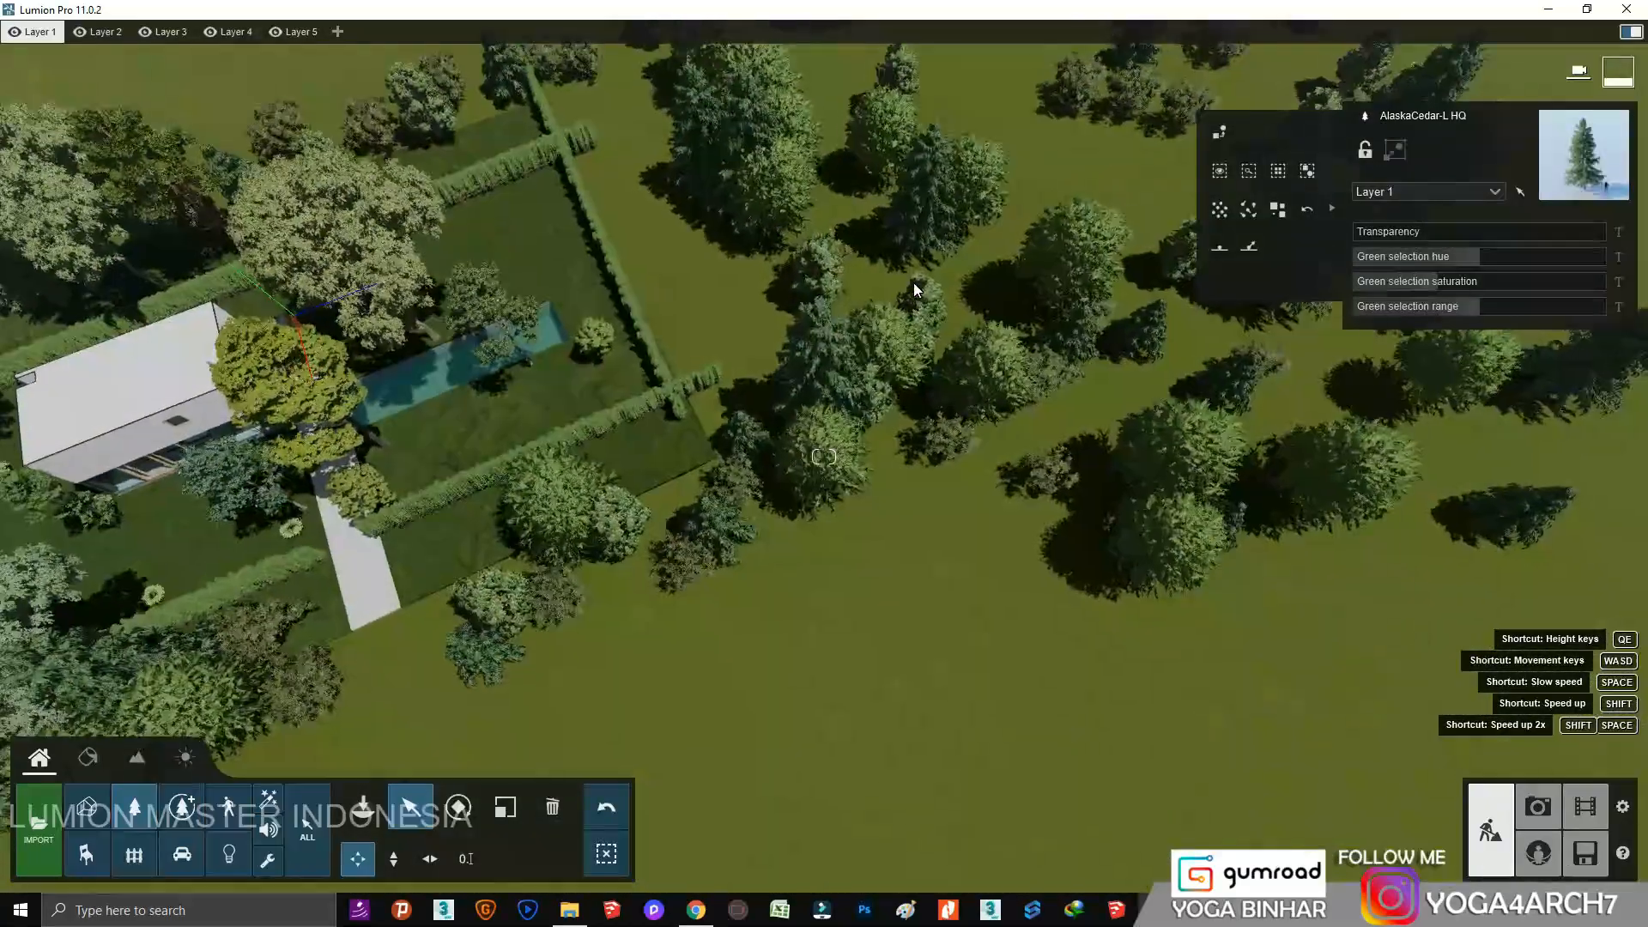
Place a fine-detail japanese maple 001 just outside the pool-end hedge and enlarge it.
left_click(182, 807)
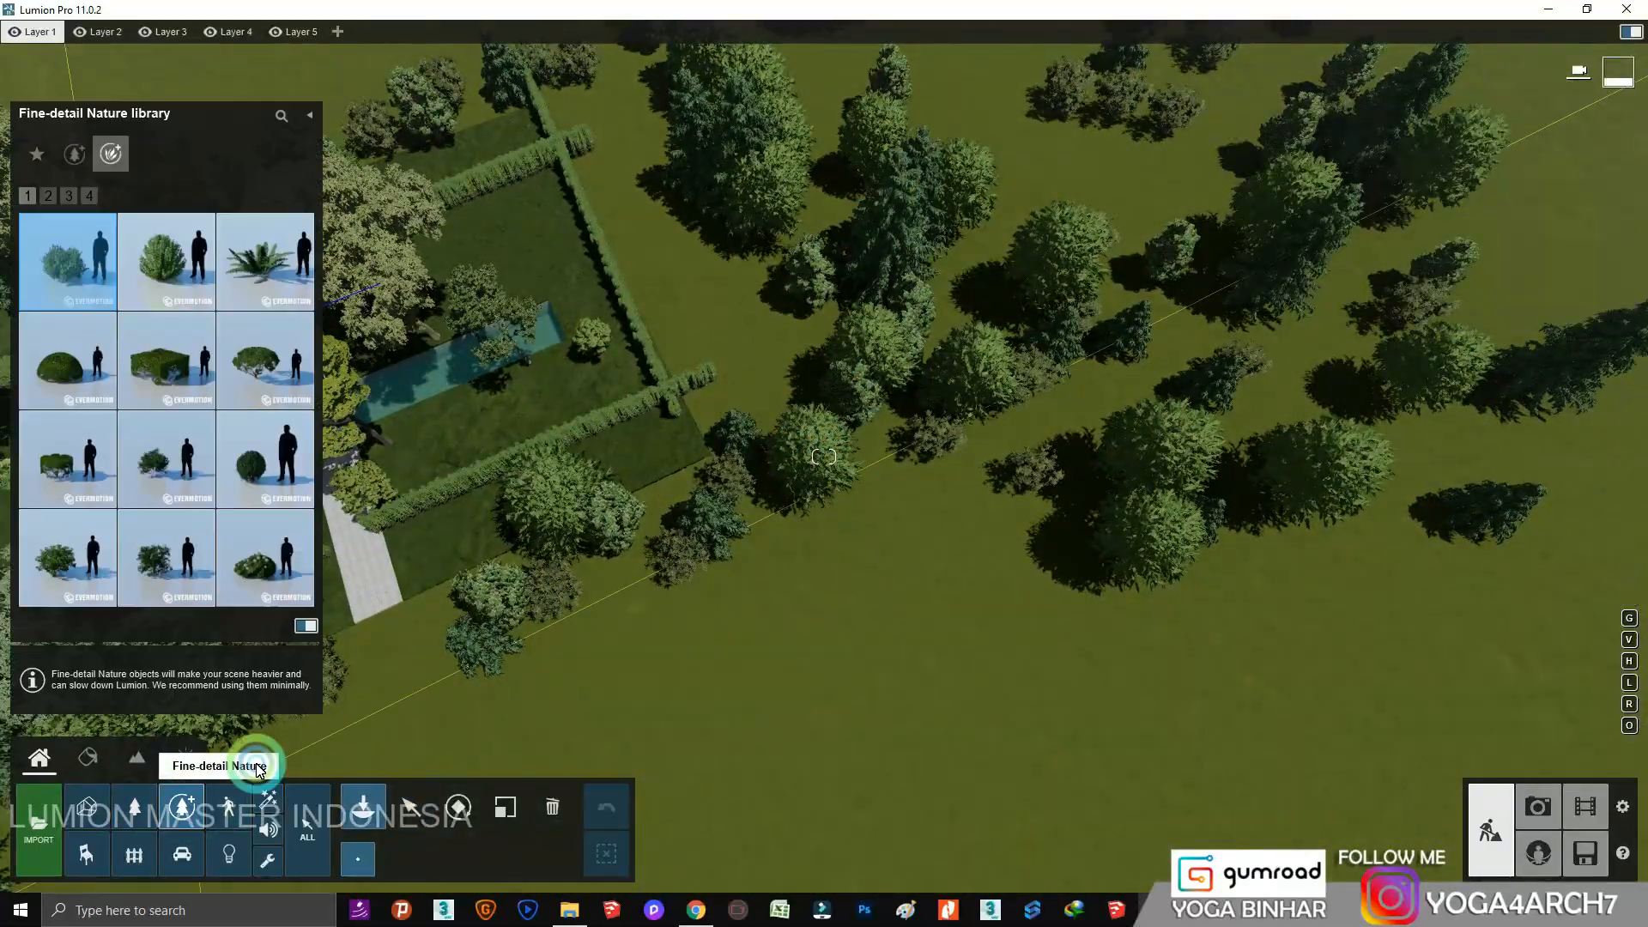
left_click(74, 153)
left_click(89, 196)
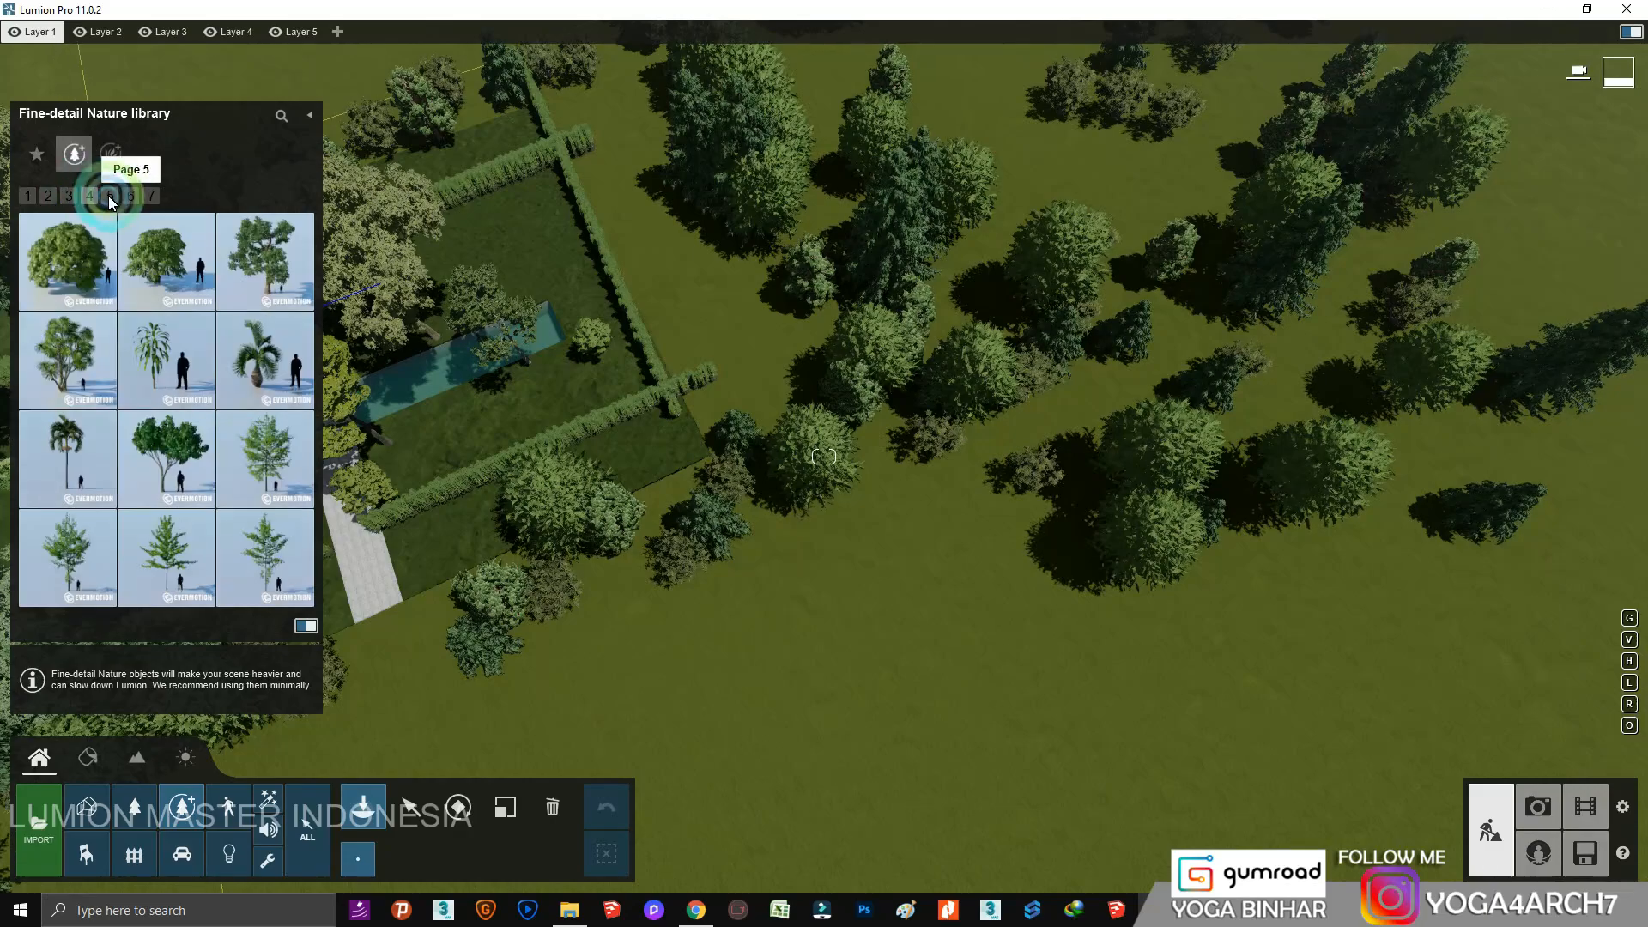
left_click(67, 261)
left_click(505, 807)
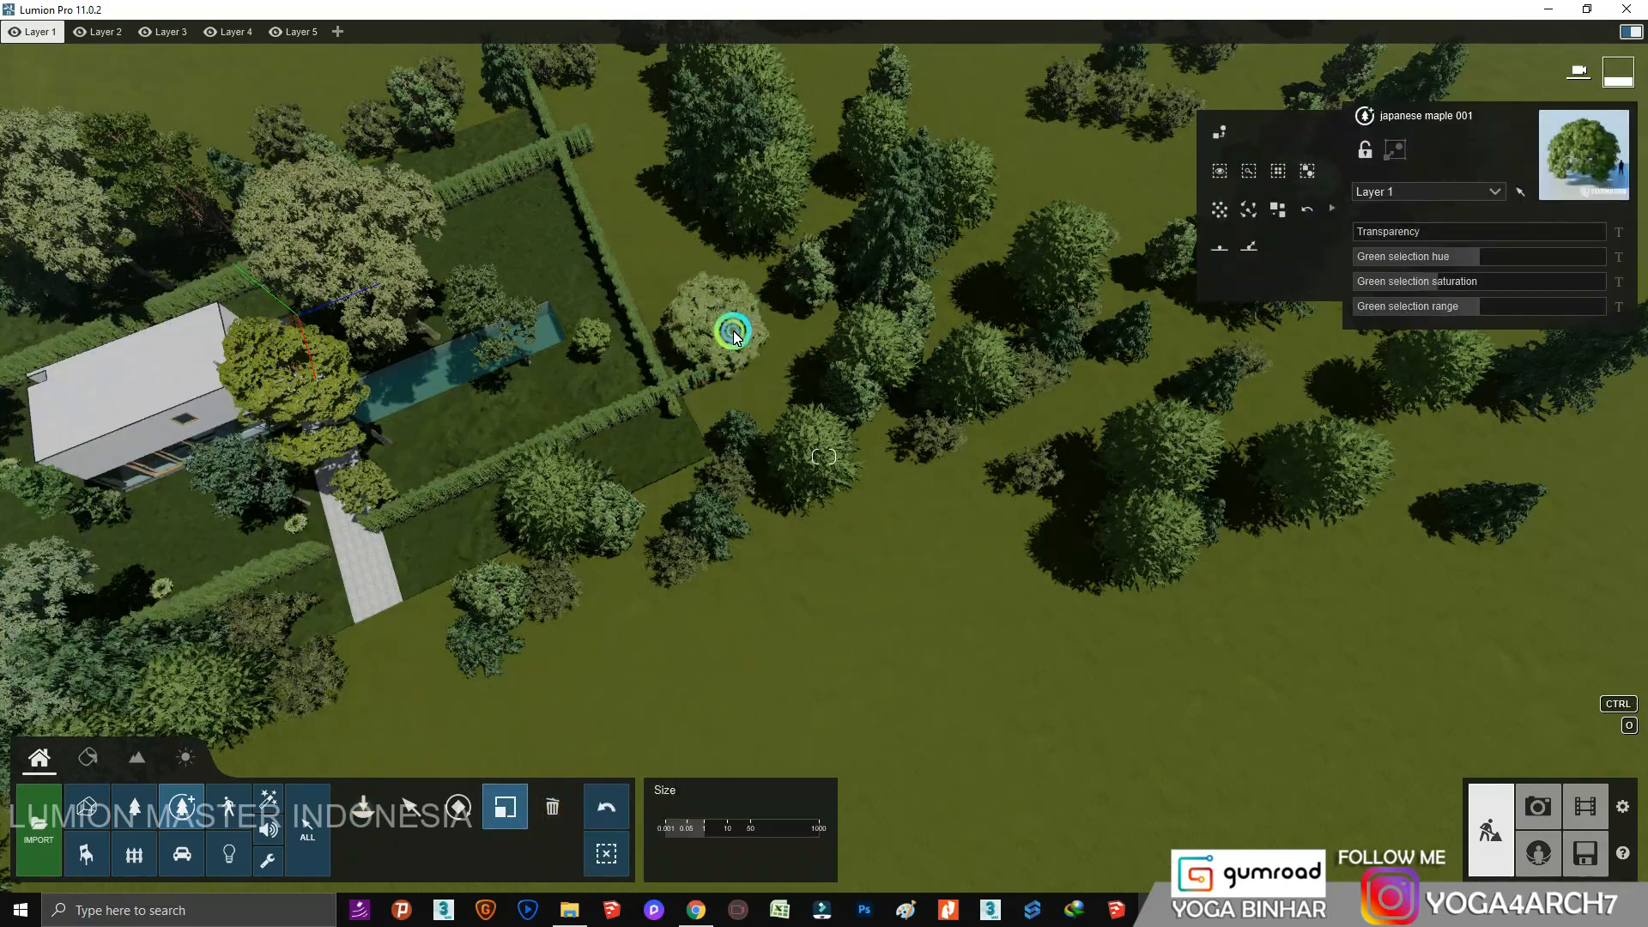
Place fine-detail maidenhair trees on the lawn near the path, at the far side of the house and beside the pool.
left_click(189, 809)
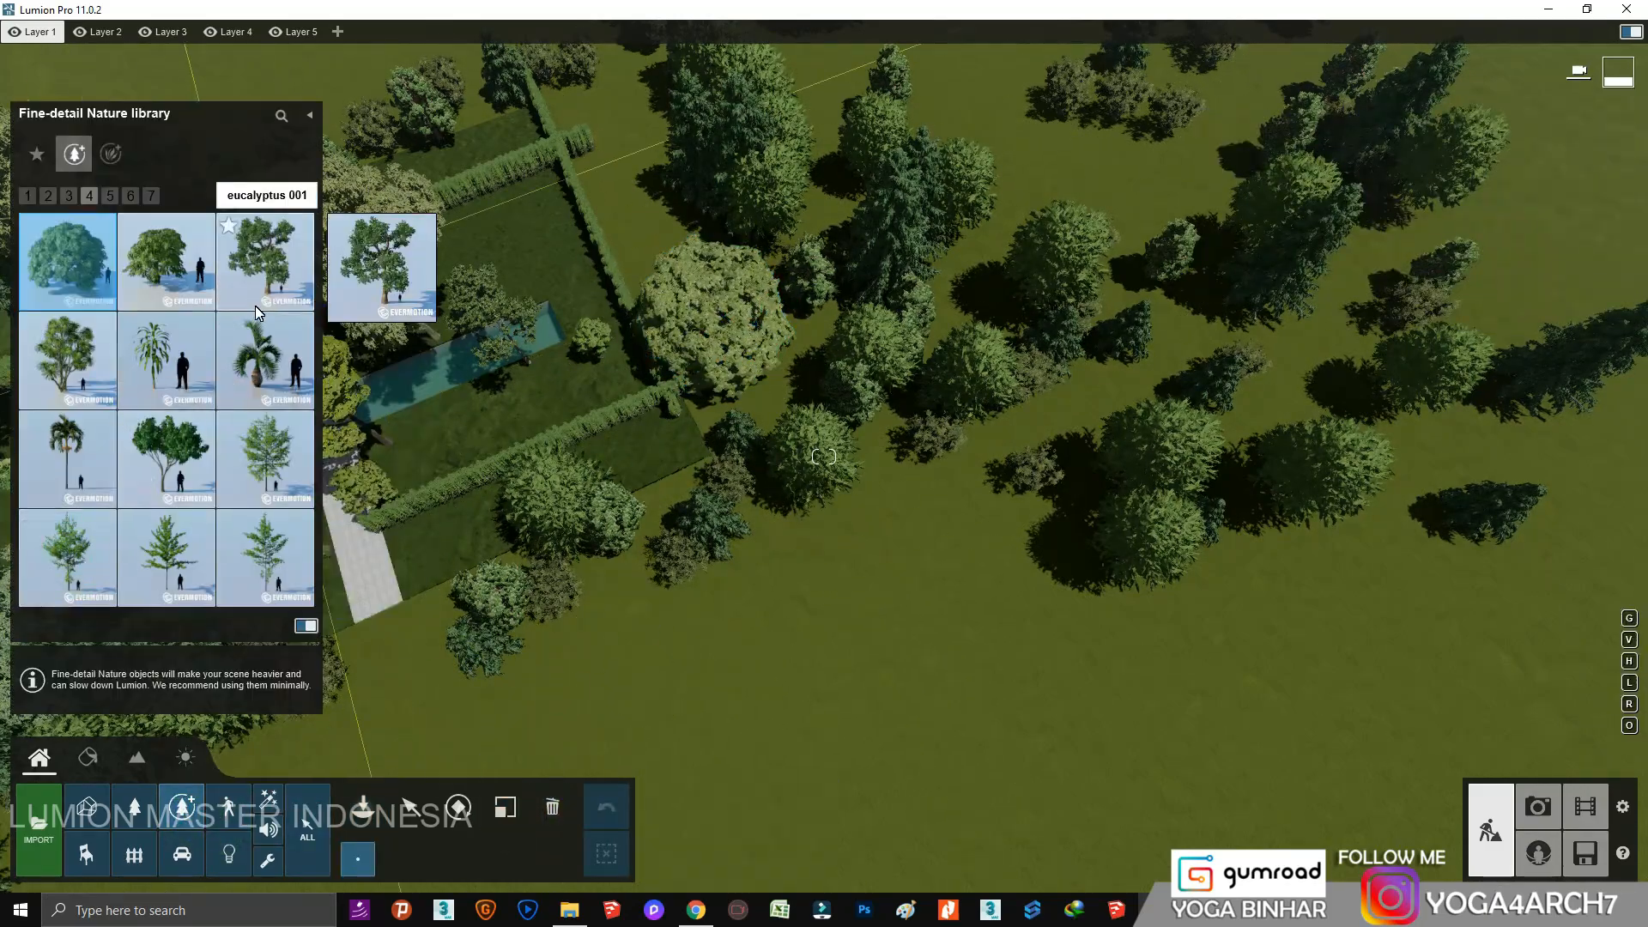
left_click(266, 457)
left_click(486, 401)
right_click_drag(575, 434, 611, 423)
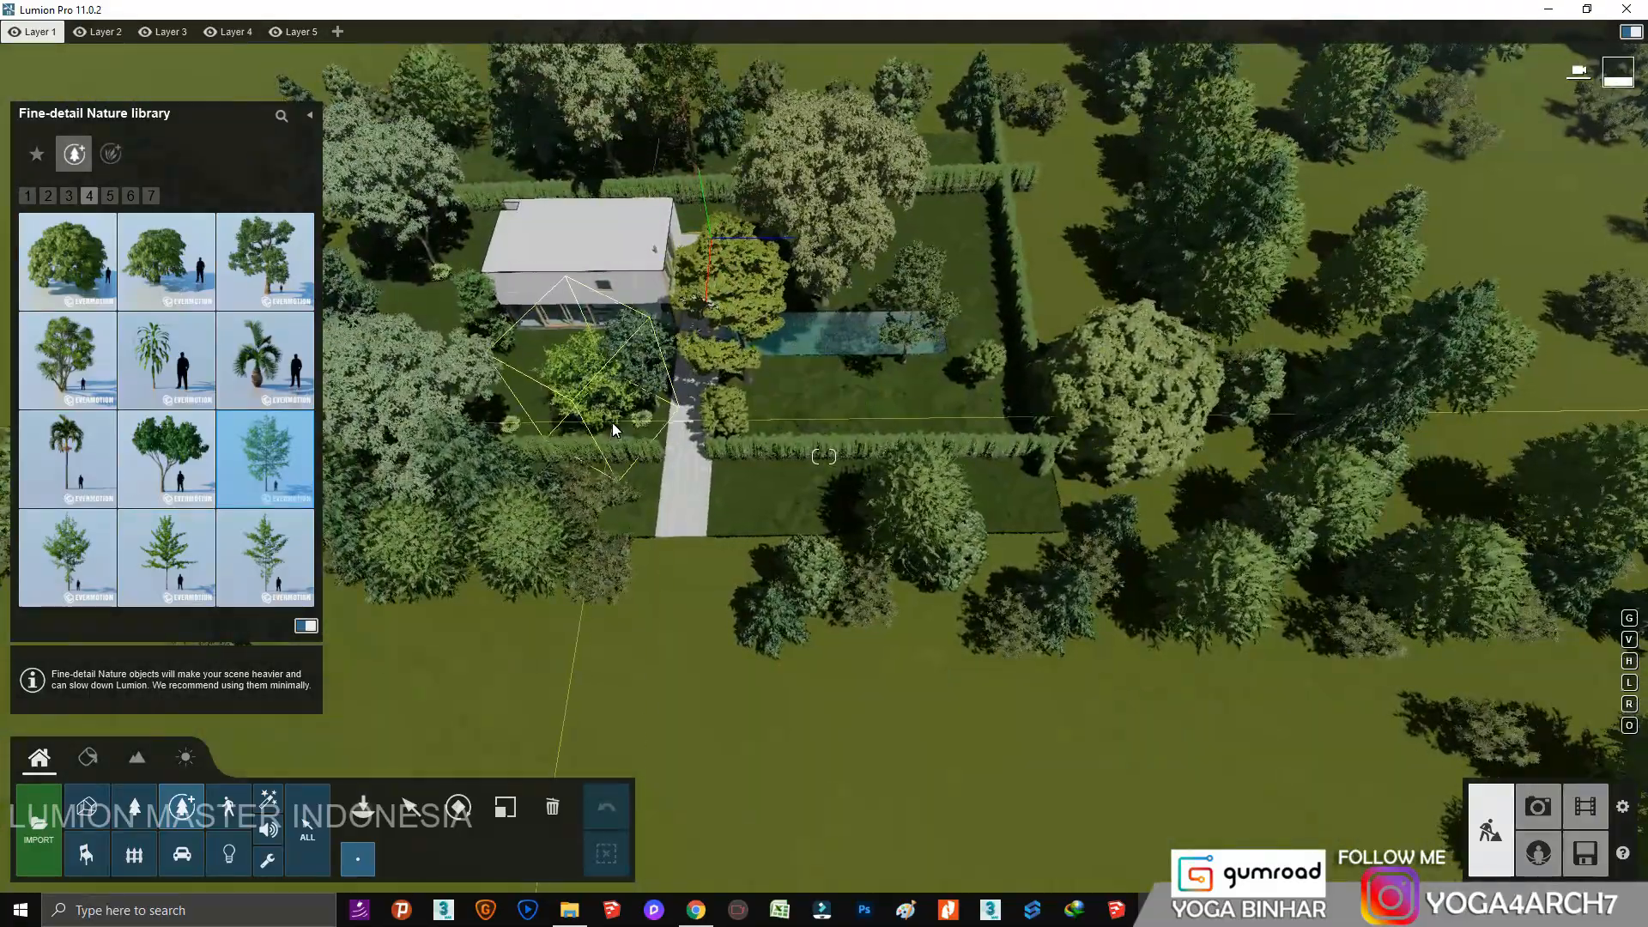
key("w")
key("a")
right_click_drag(611, 342, 623, 534)
left_click(641, 492)
scroll(623, 534, "down", 5)
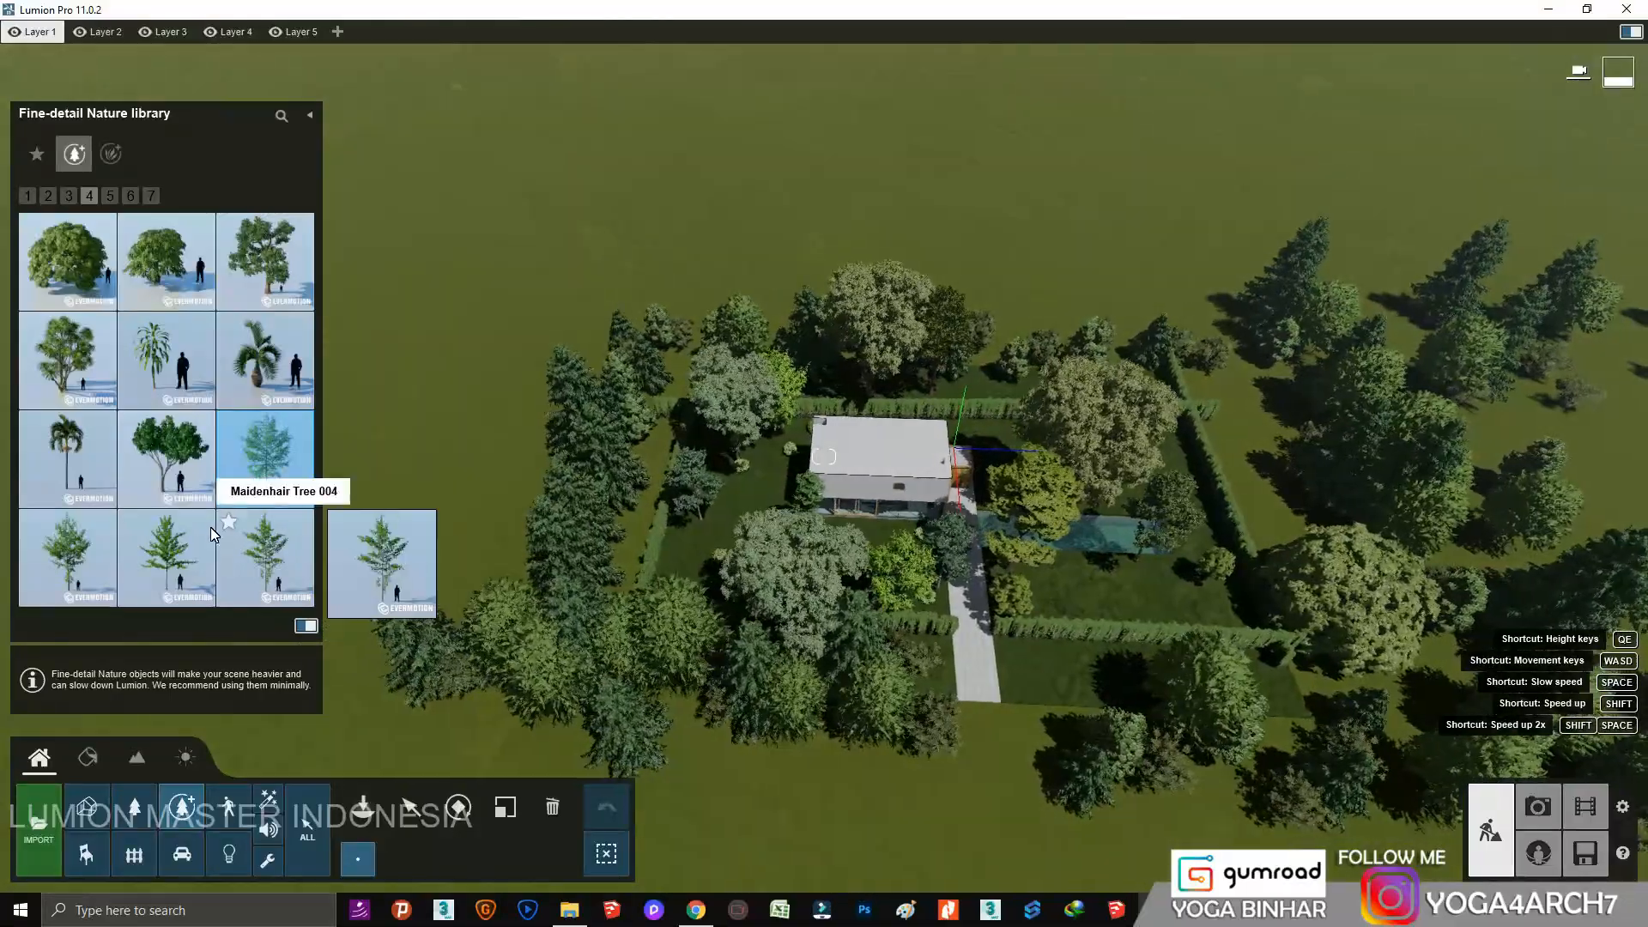
left_click(209, 527)
left_click(1152, 611)
right_click_drag(1152, 611, 1053, 573)
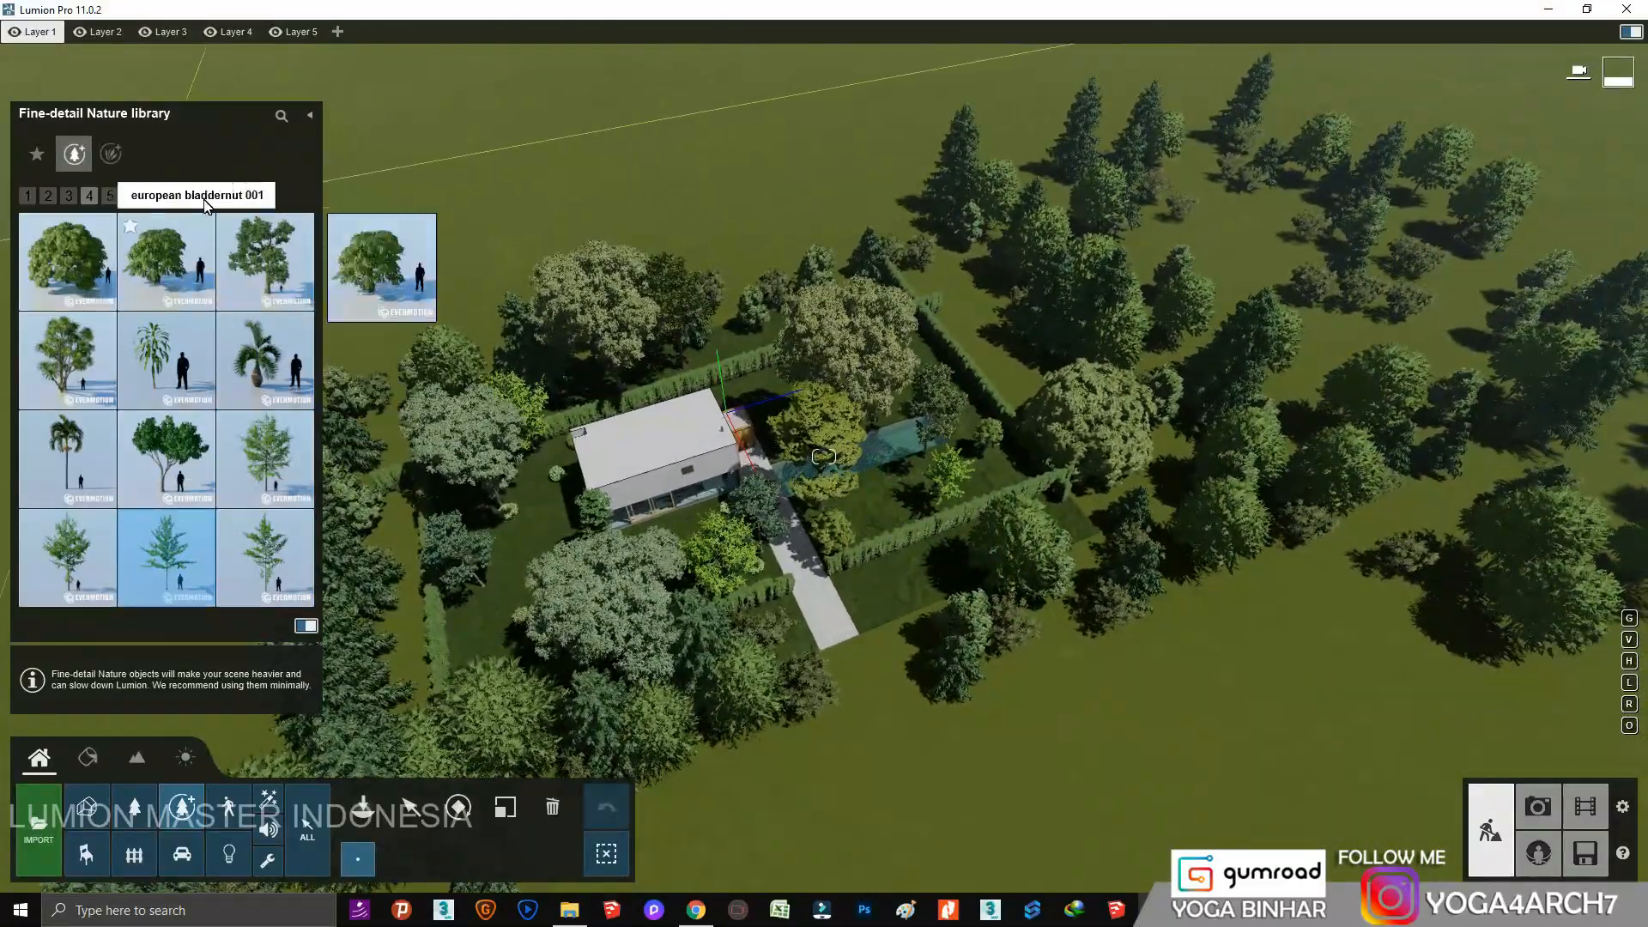
Place fine-detail eucalyptus 001 trees beyond the garden hedges and update photo 1's preview in Photo mode.
left_click(257, 257)
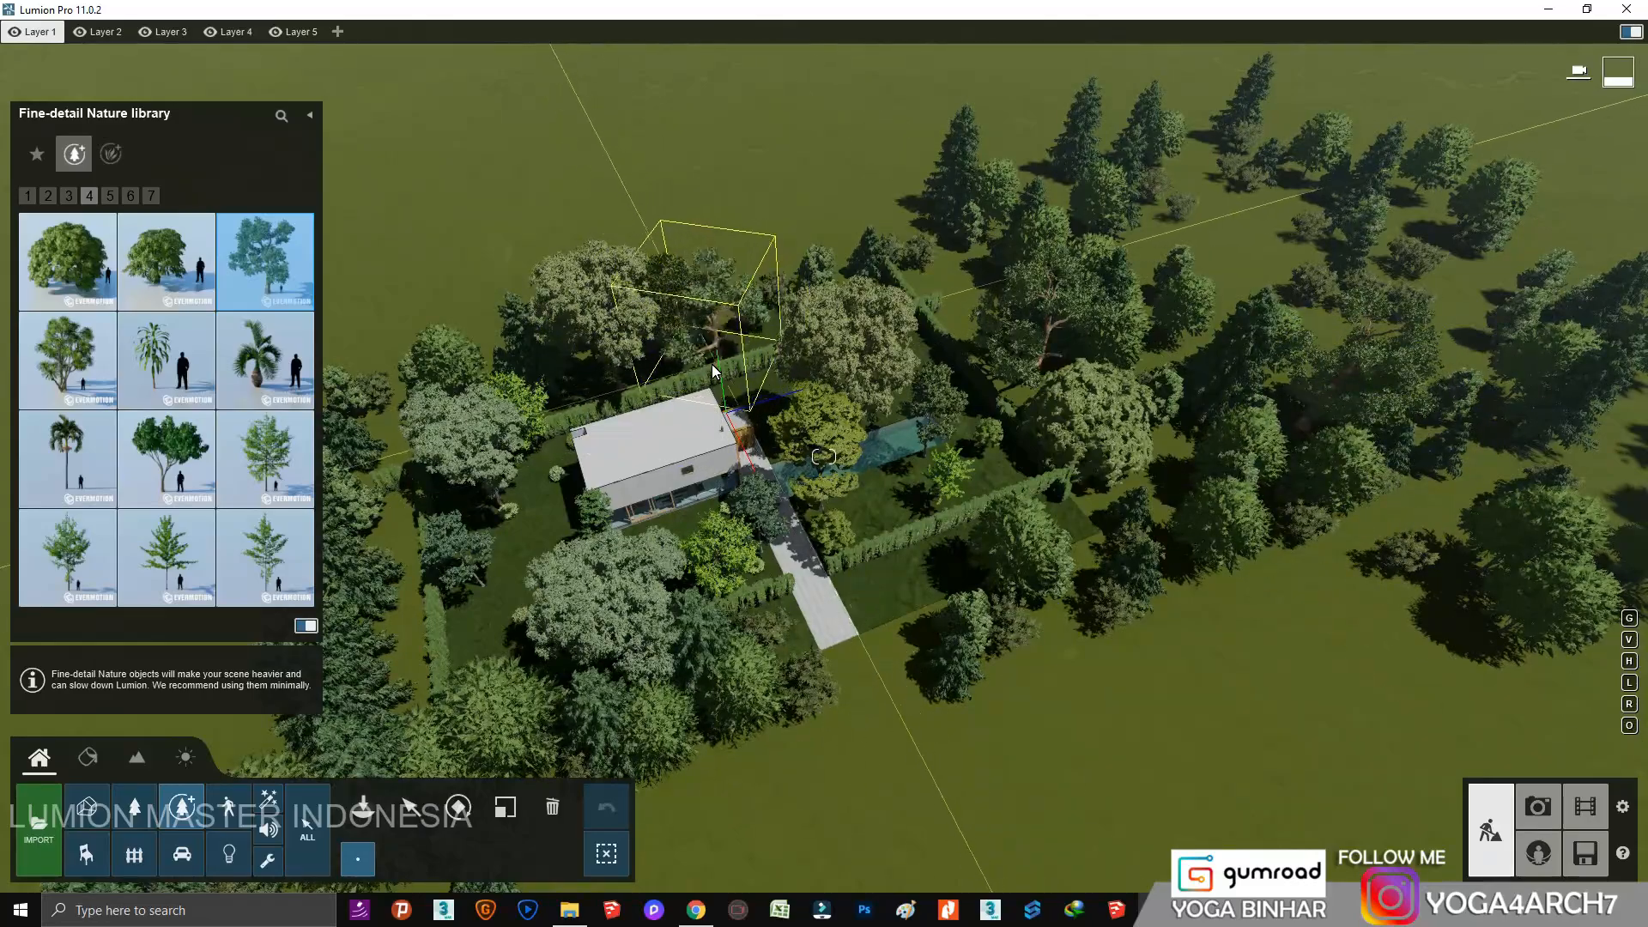
left_click(551, 346)
left_click(1538, 805)
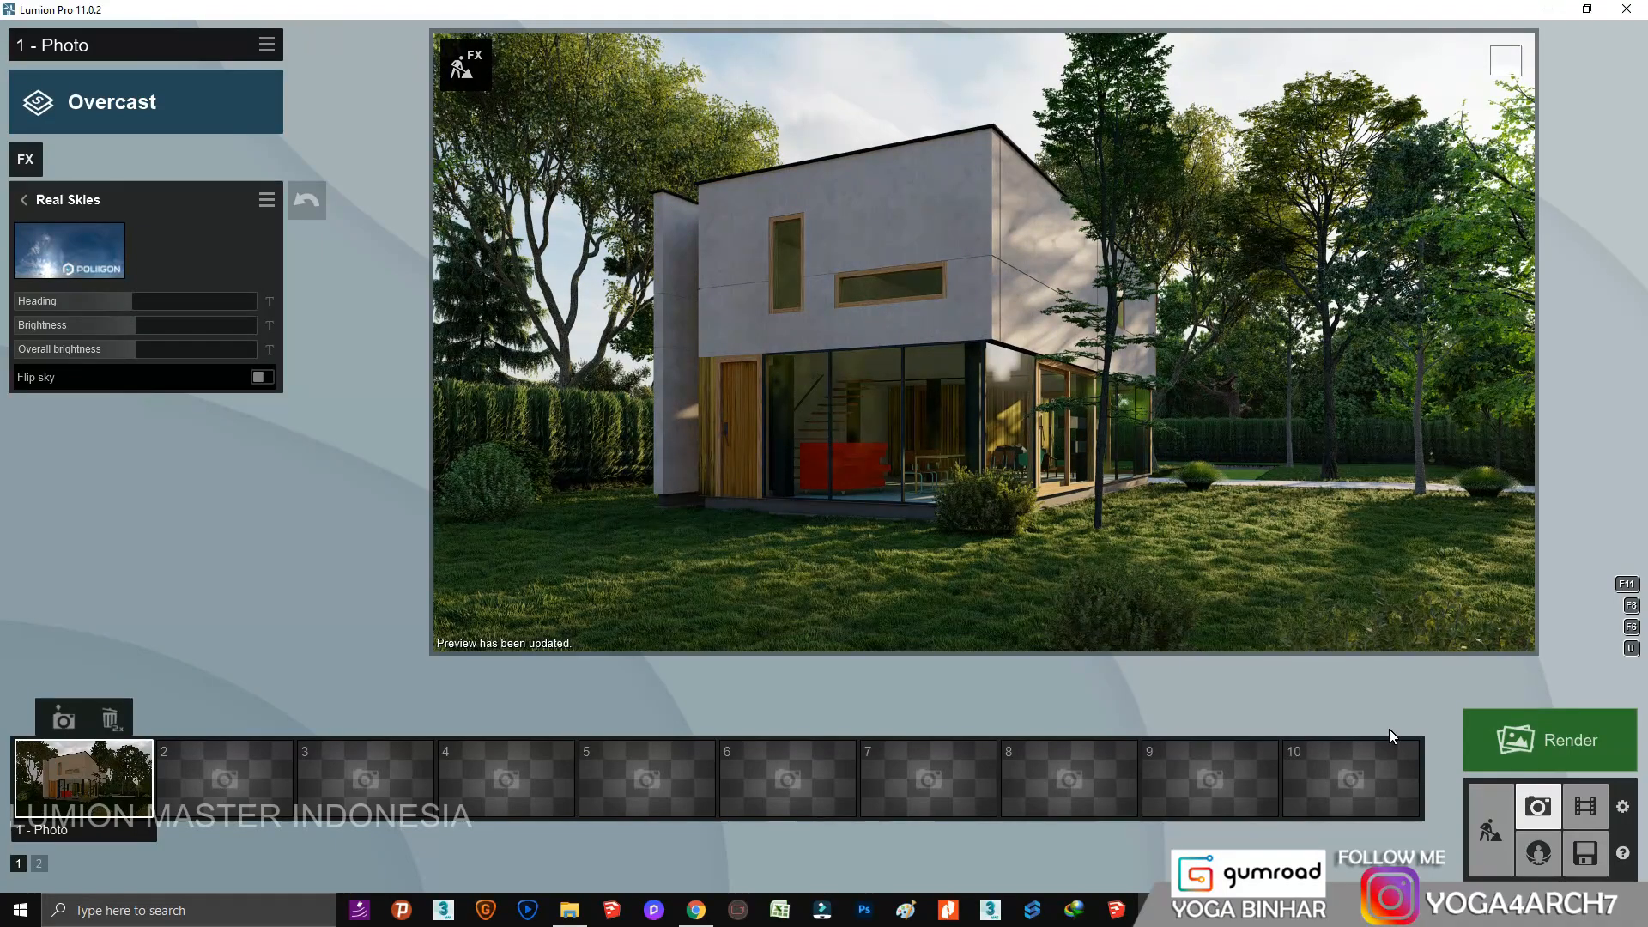
Shift the green selection hue of tree 003 at the glazed corner of the house and reposition the tree slightly.
left_click(1490, 830)
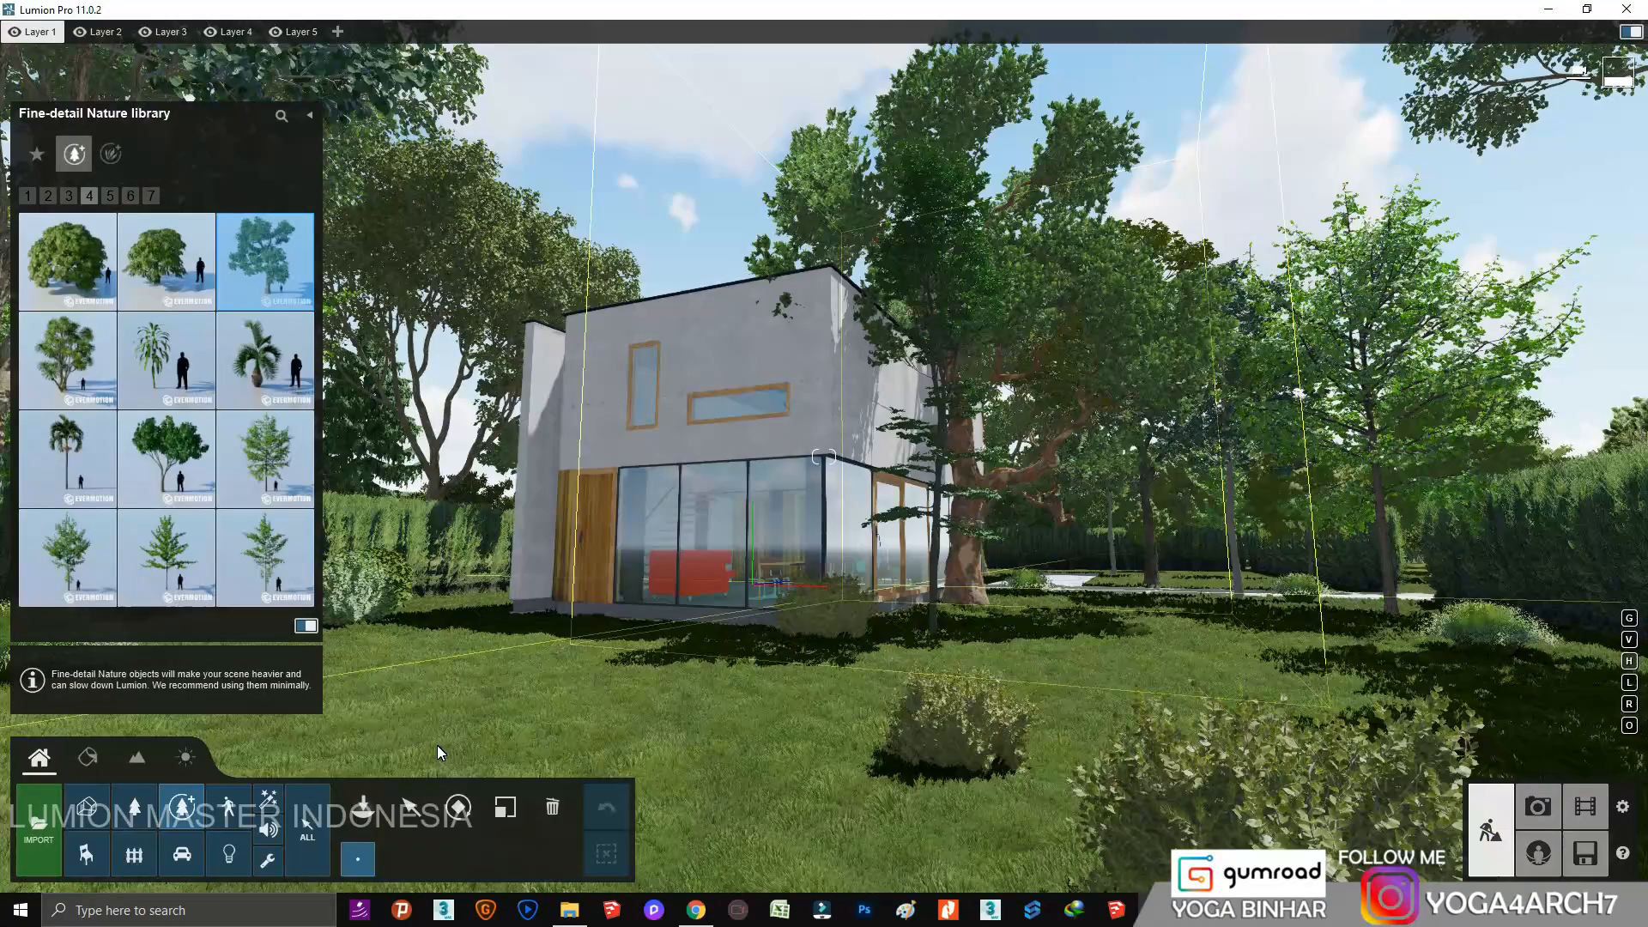
left_click(936, 634)
left_click(1500, 257)
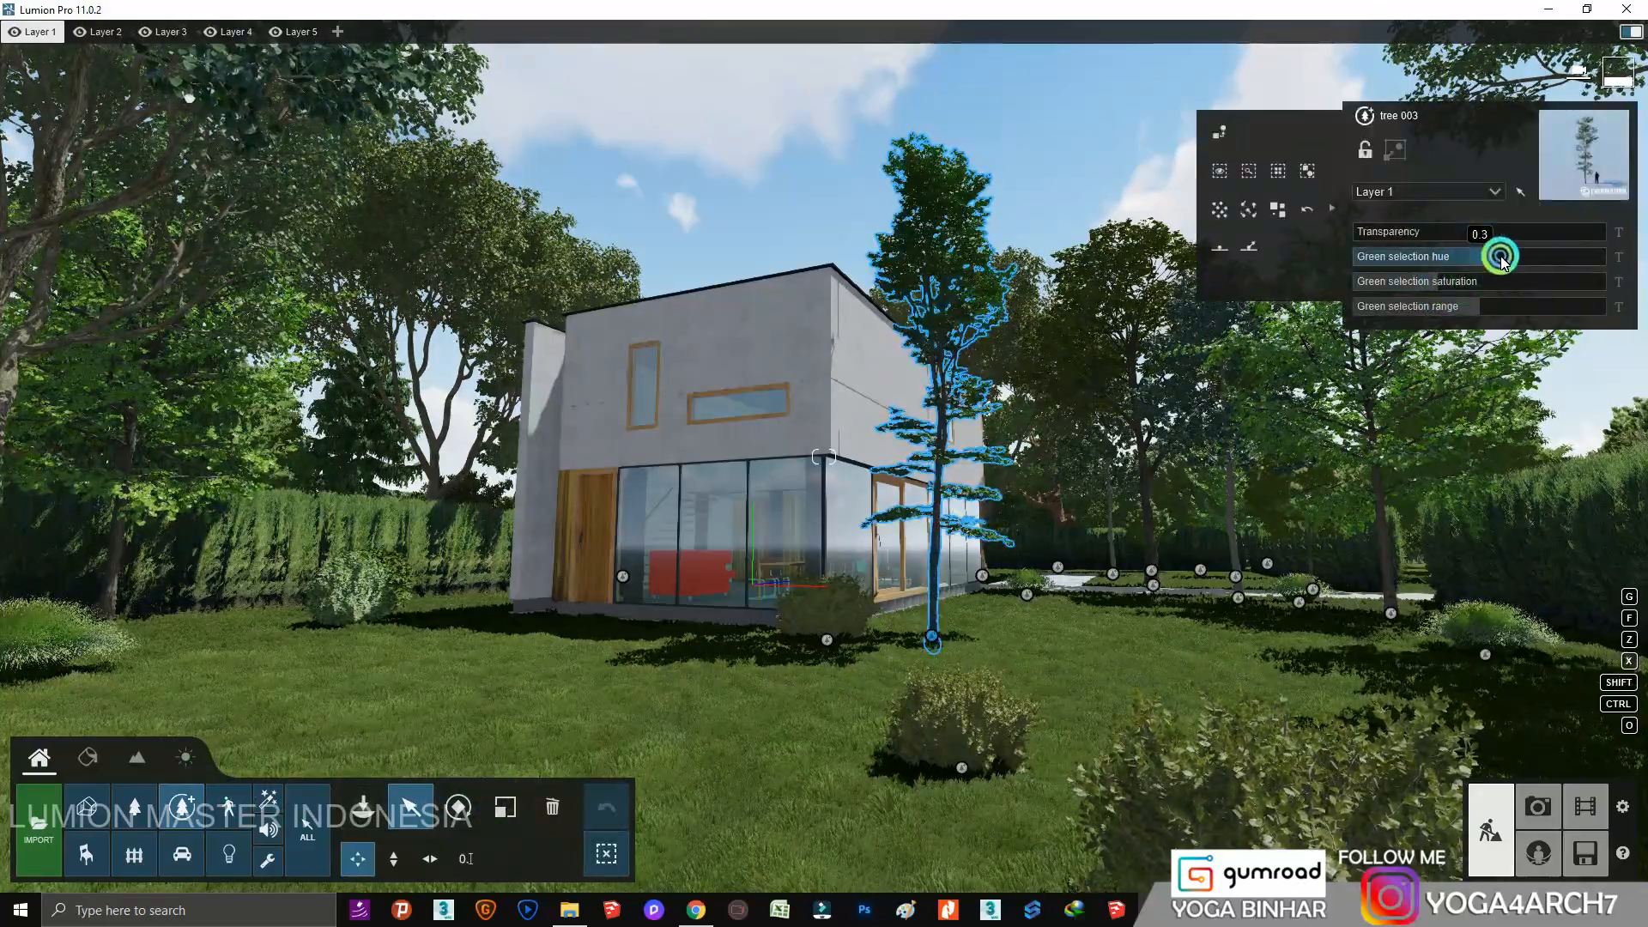
scroll(912, 546, "up", 4)
right_click_drag(912, 546, 912, 464)
scroll(1043, 690, "down", 4)
right_click_drag(1043, 601, 1043, 690)
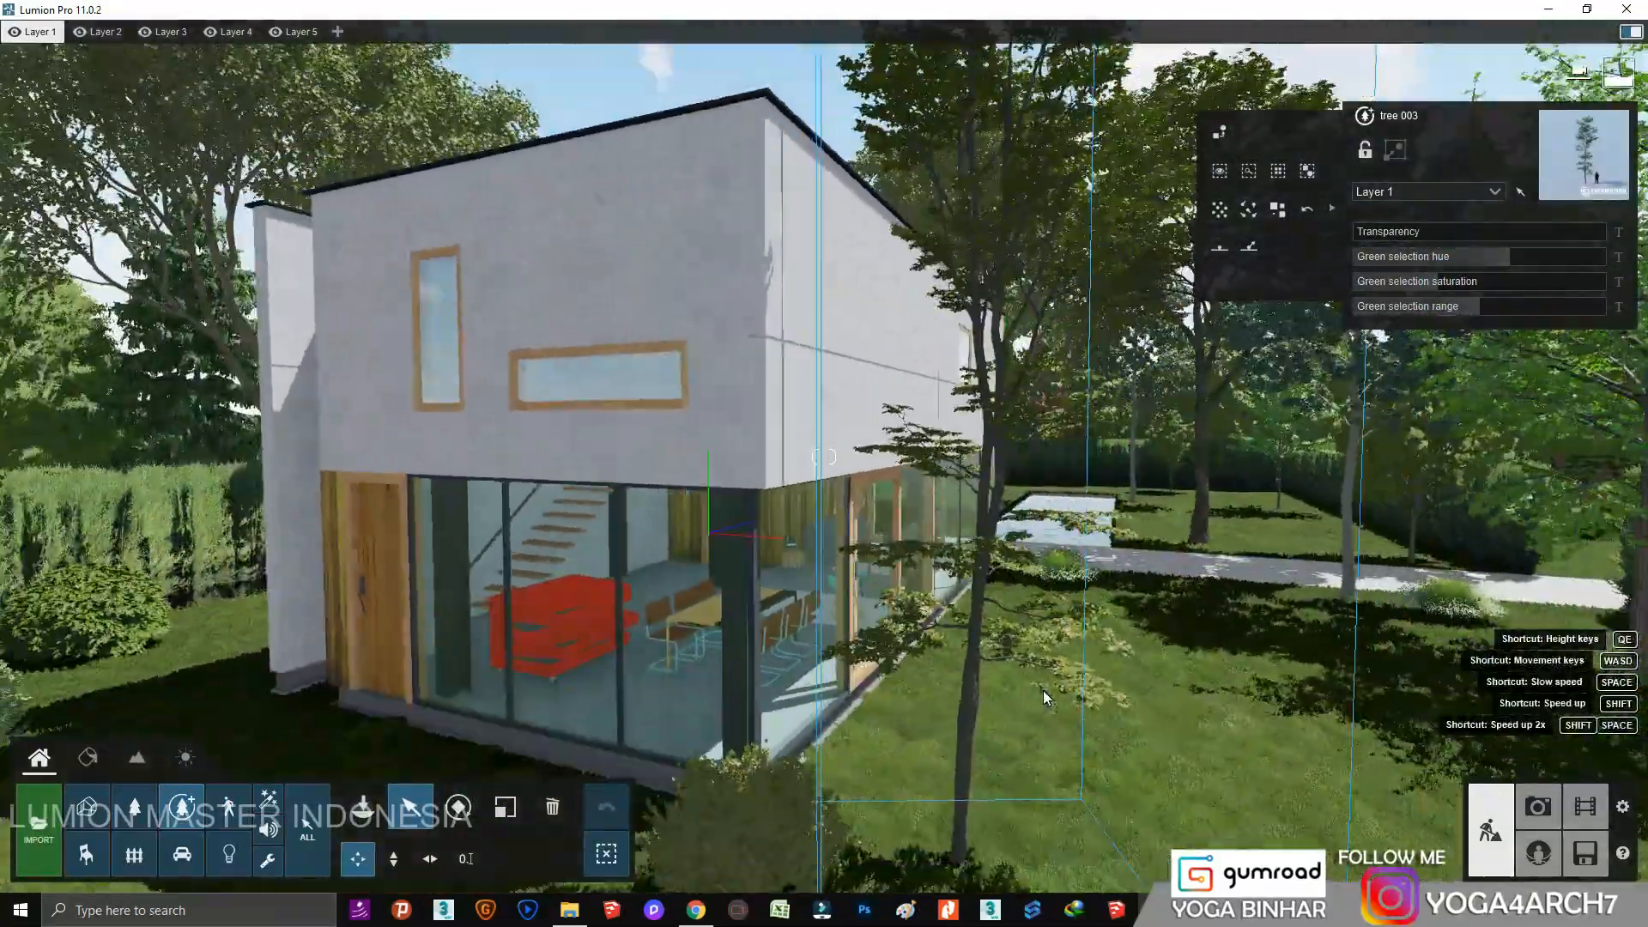
left_click_drag(899, 687, 914, 639)
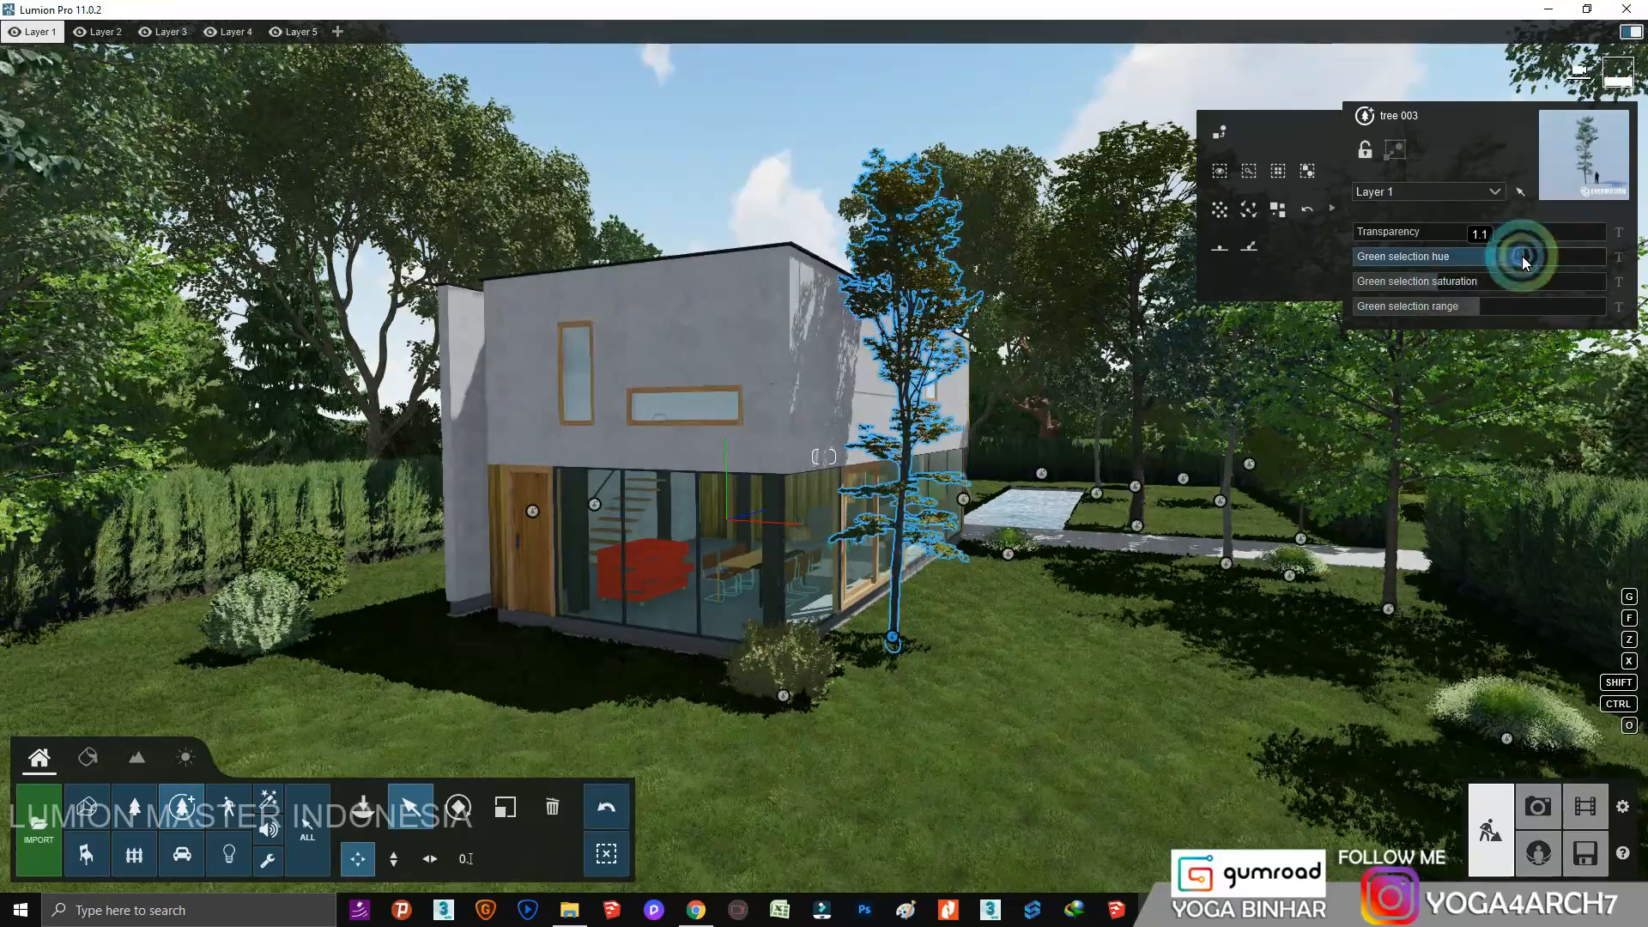
Enlarge tree 003 at the glazed corner of the house slightly.
left_click(490, 807)
left_click(899, 634)
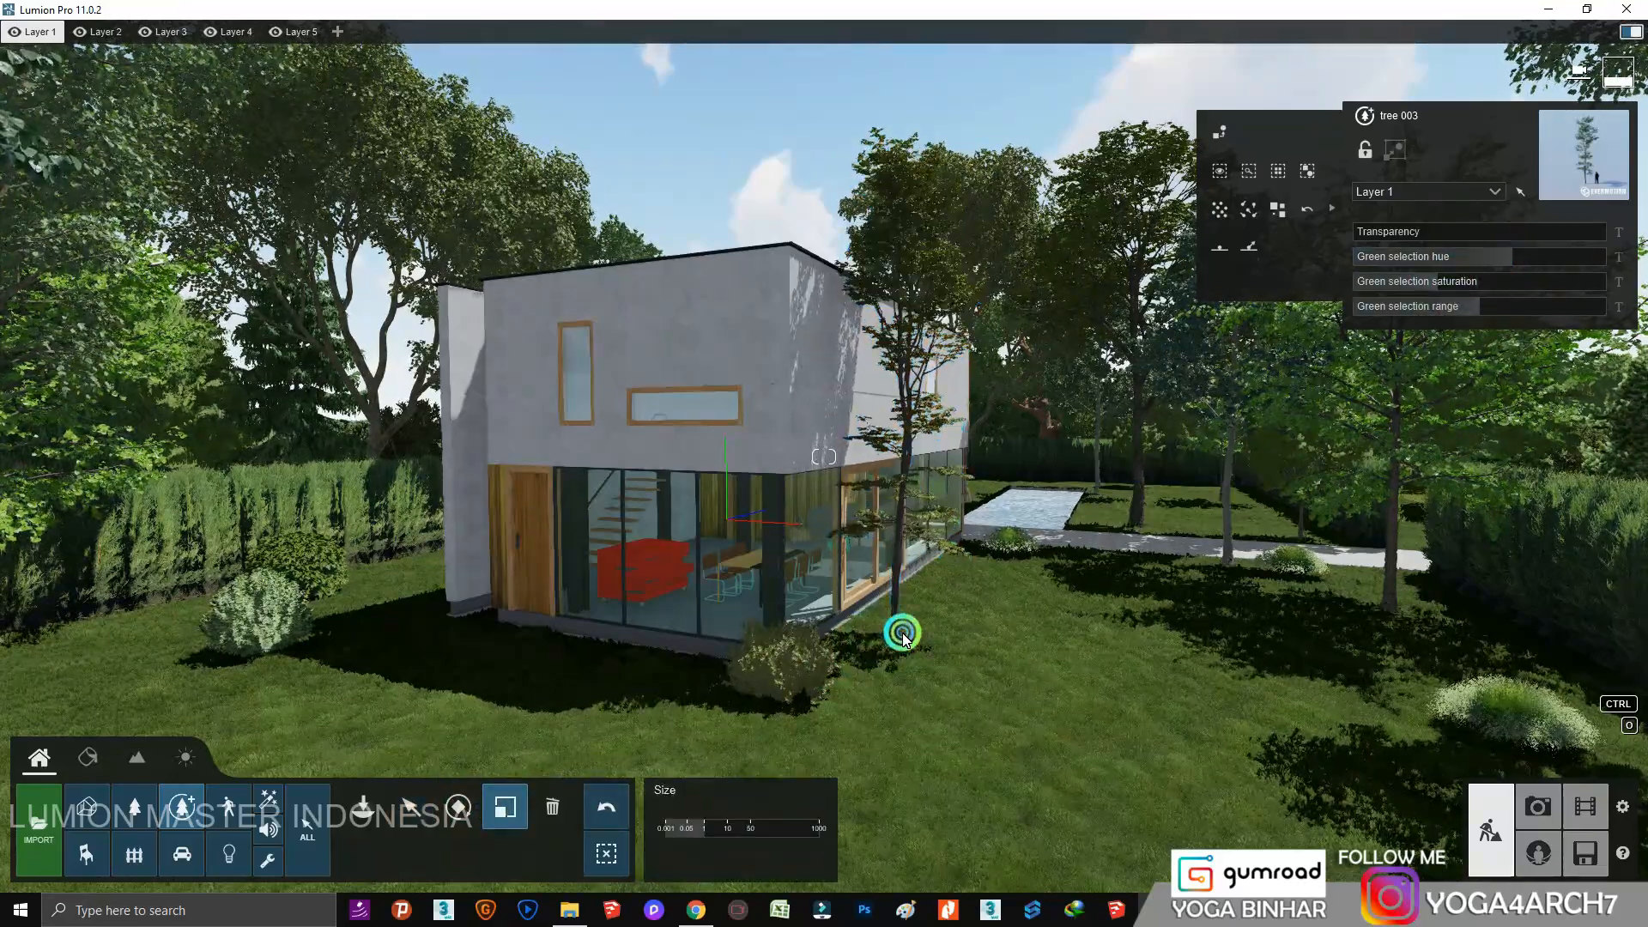
right_click_drag(898, 636, 300, 813)
Place a cabbage palm 001 behind the shrubs beside the entrance wall and adjust its size.
left_click(181, 807)
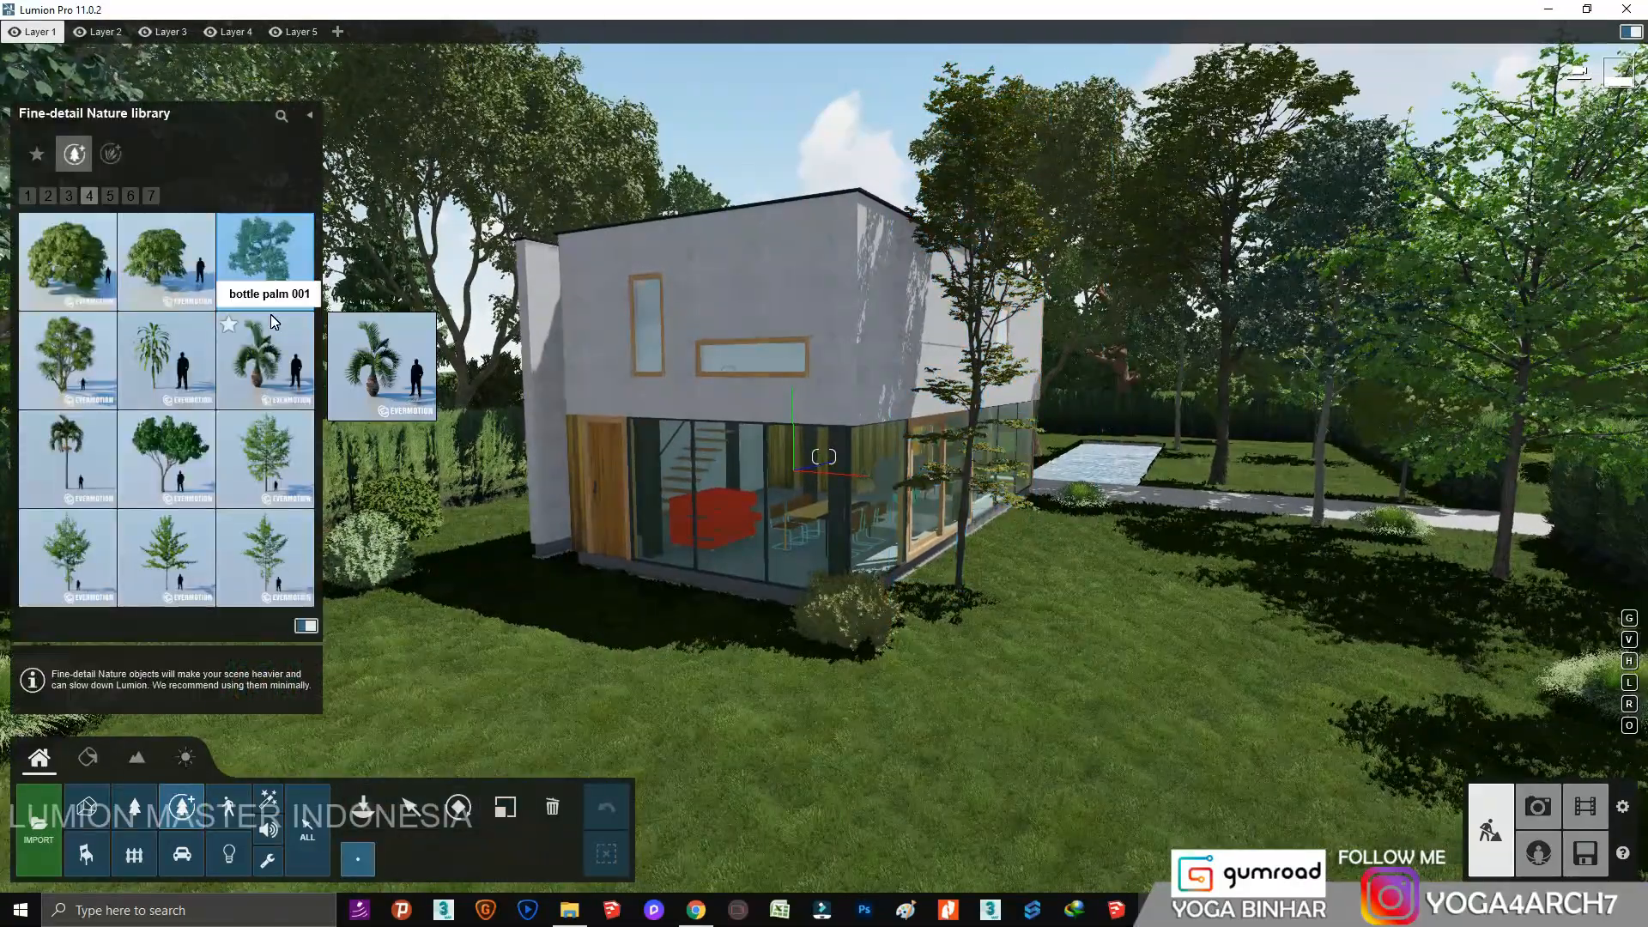
left_click(76, 357)
left_click(477, 532)
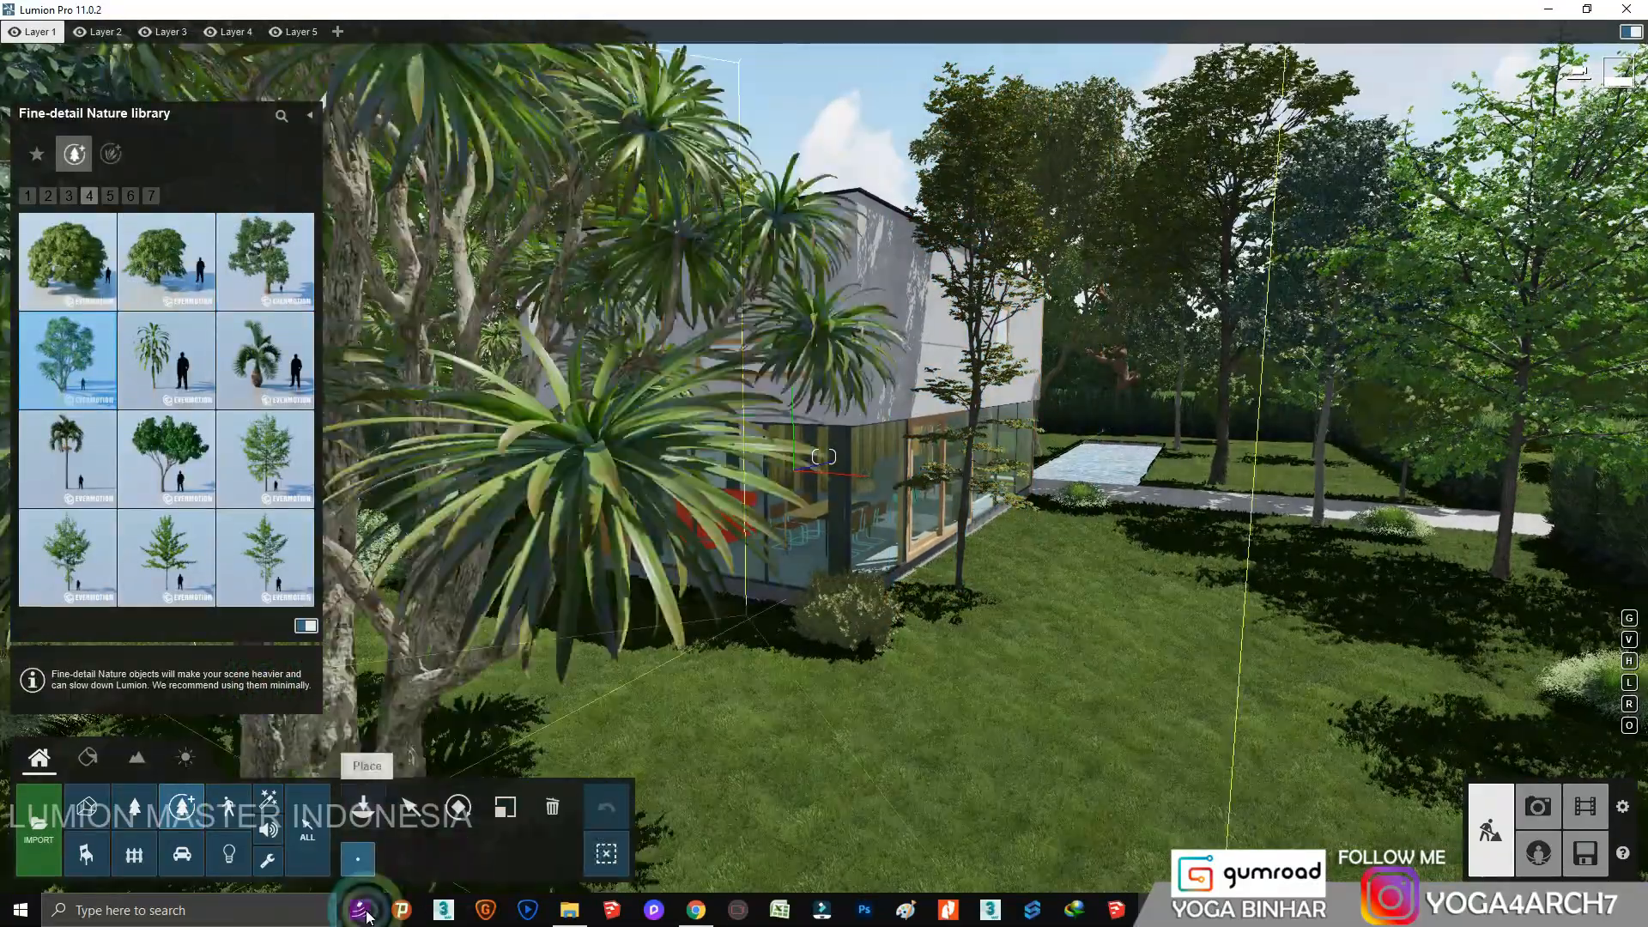
left_click_drag(472, 523, 470, 535)
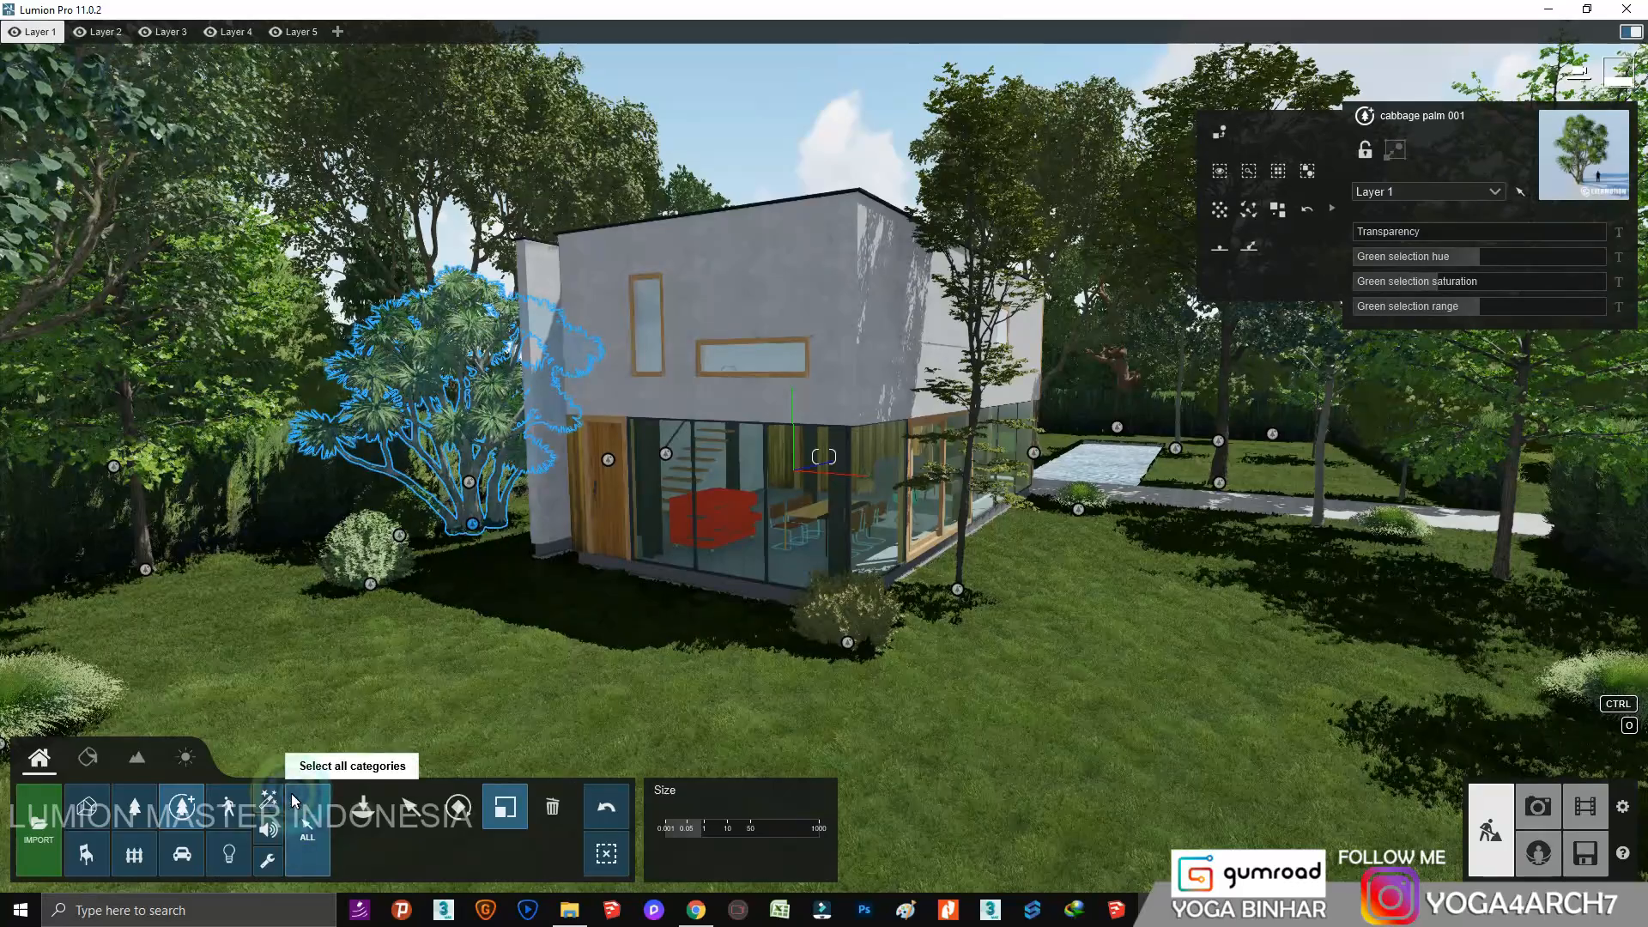
Place a Maidenhair Tree 002 on the lawn before the entrance, scale it down and raise its green selection hue.
left_click(186, 805)
left_click(79, 562)
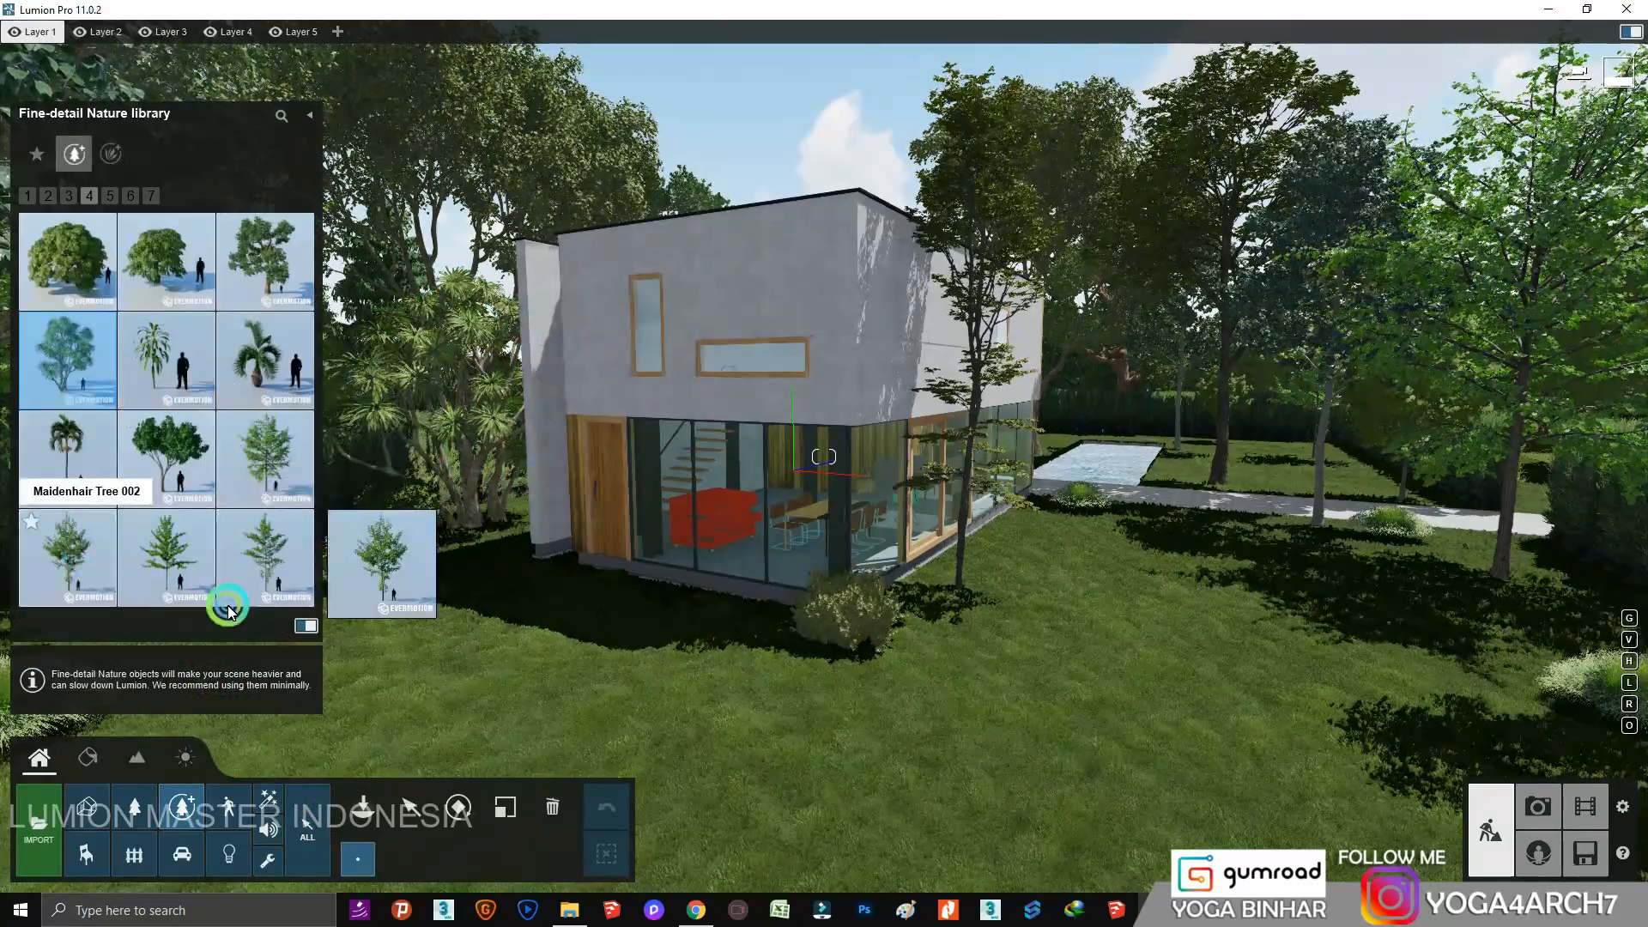
left_click(504, 807)
left_click(437, 697)
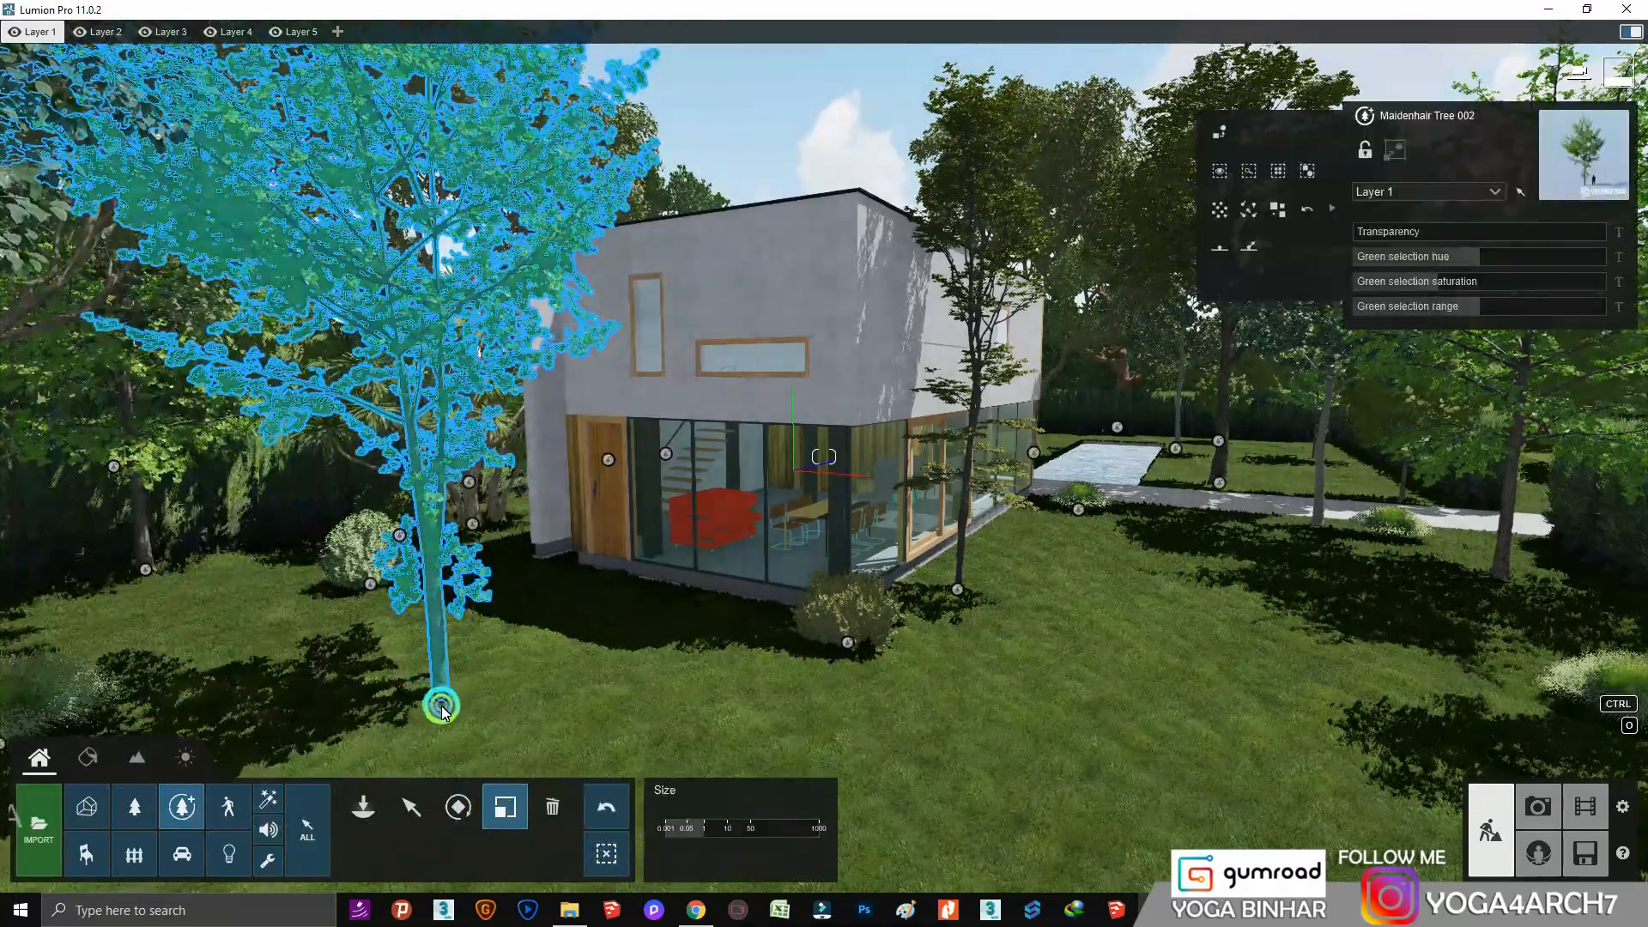
left_click_drag(441, 705, 438, 714)
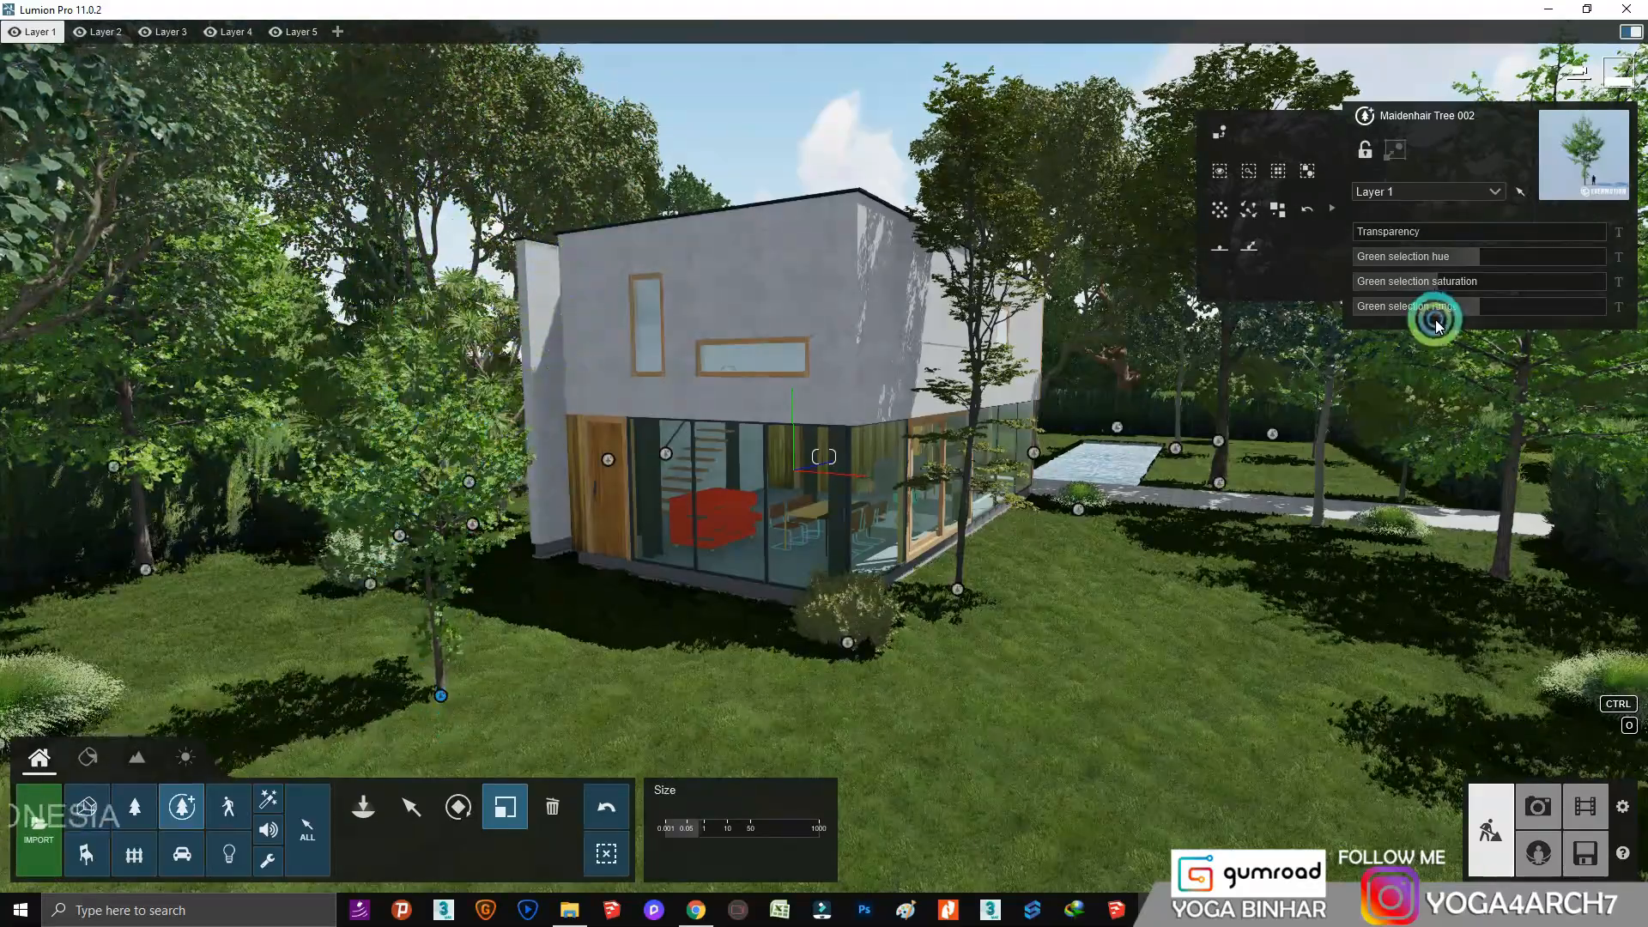
right_click_drag(790, 561, 790, 599)
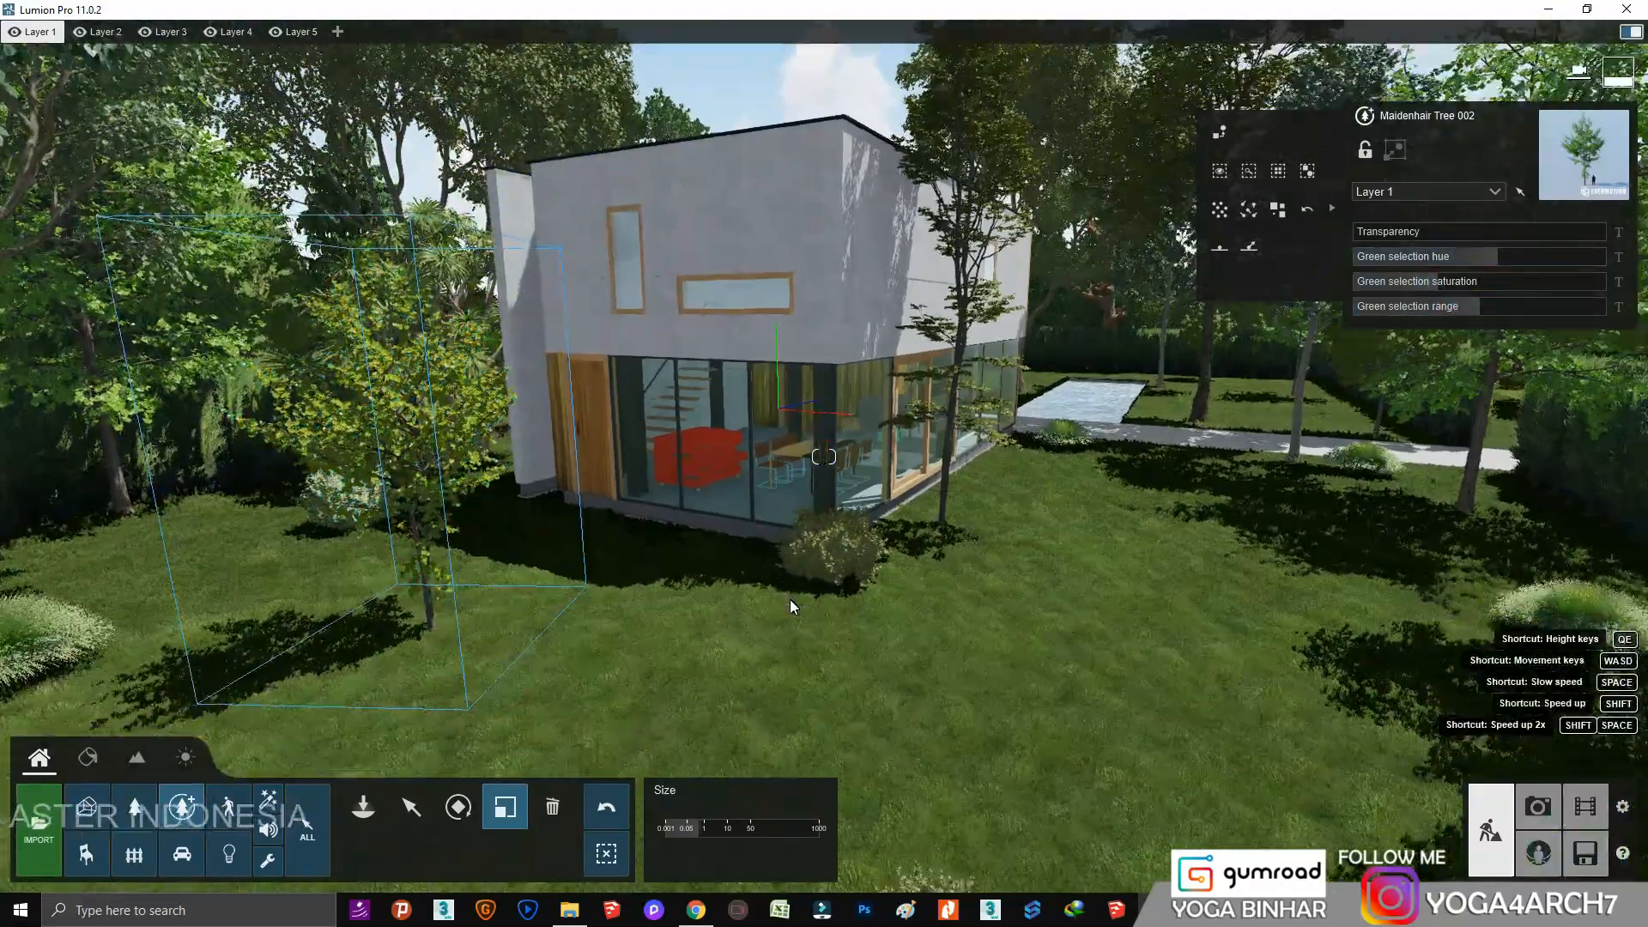
Apply an indoor metal material to the tubular frames of the dining chairs inside the house.
key("w")
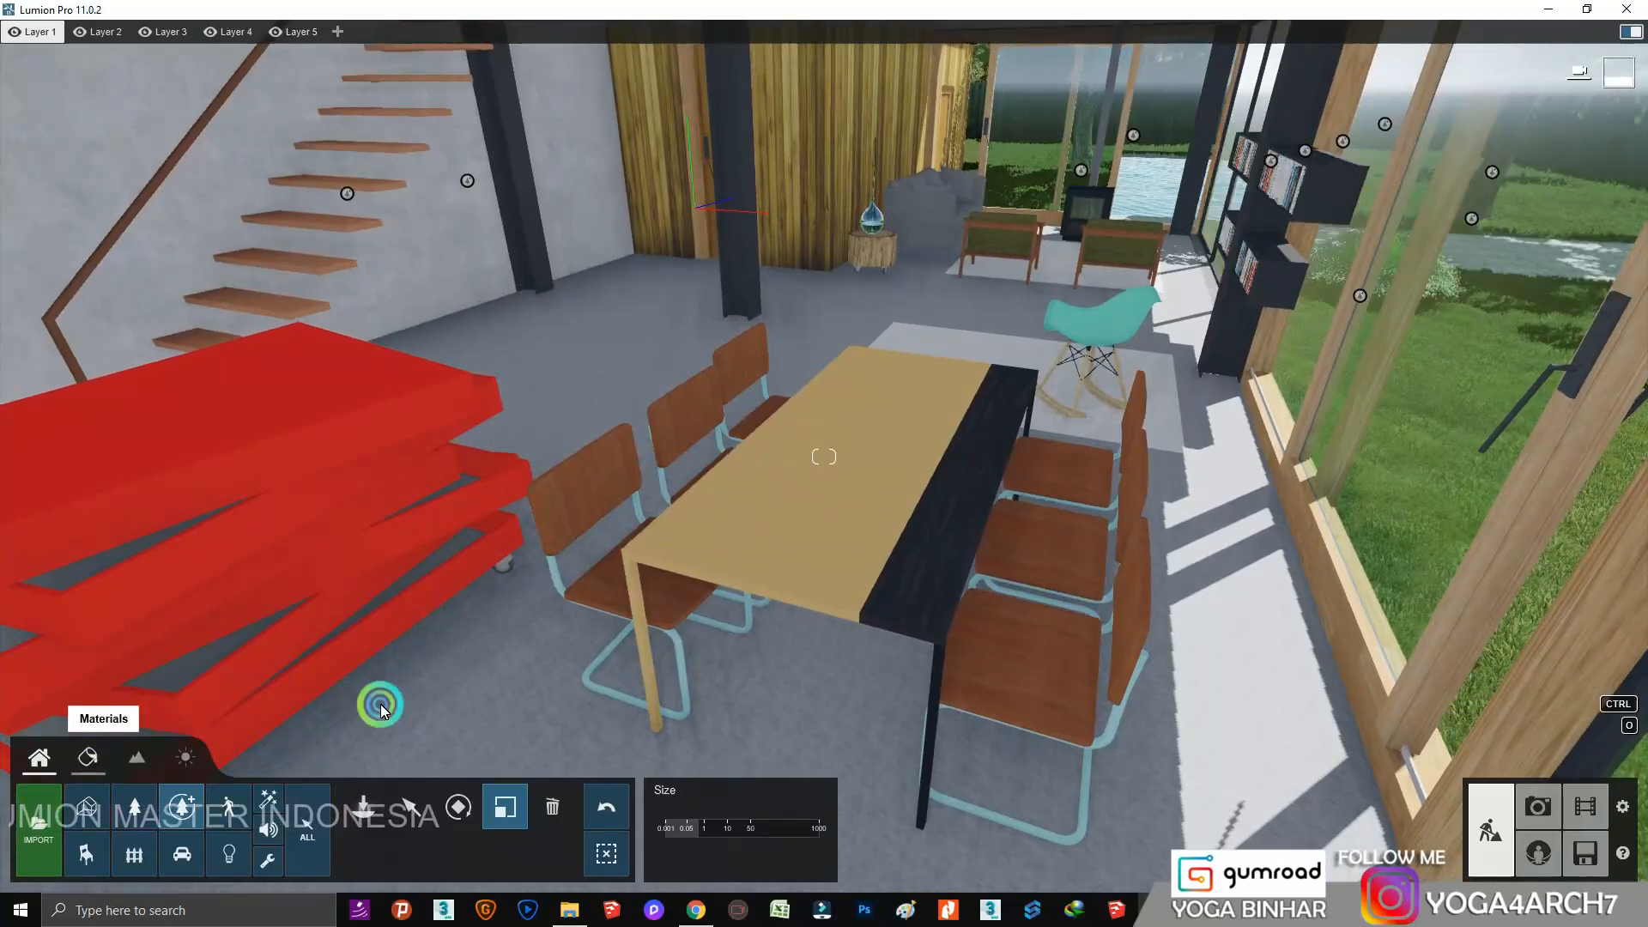
left_click(87, 757)
left_click(625, 520)
left_click(103, 318)
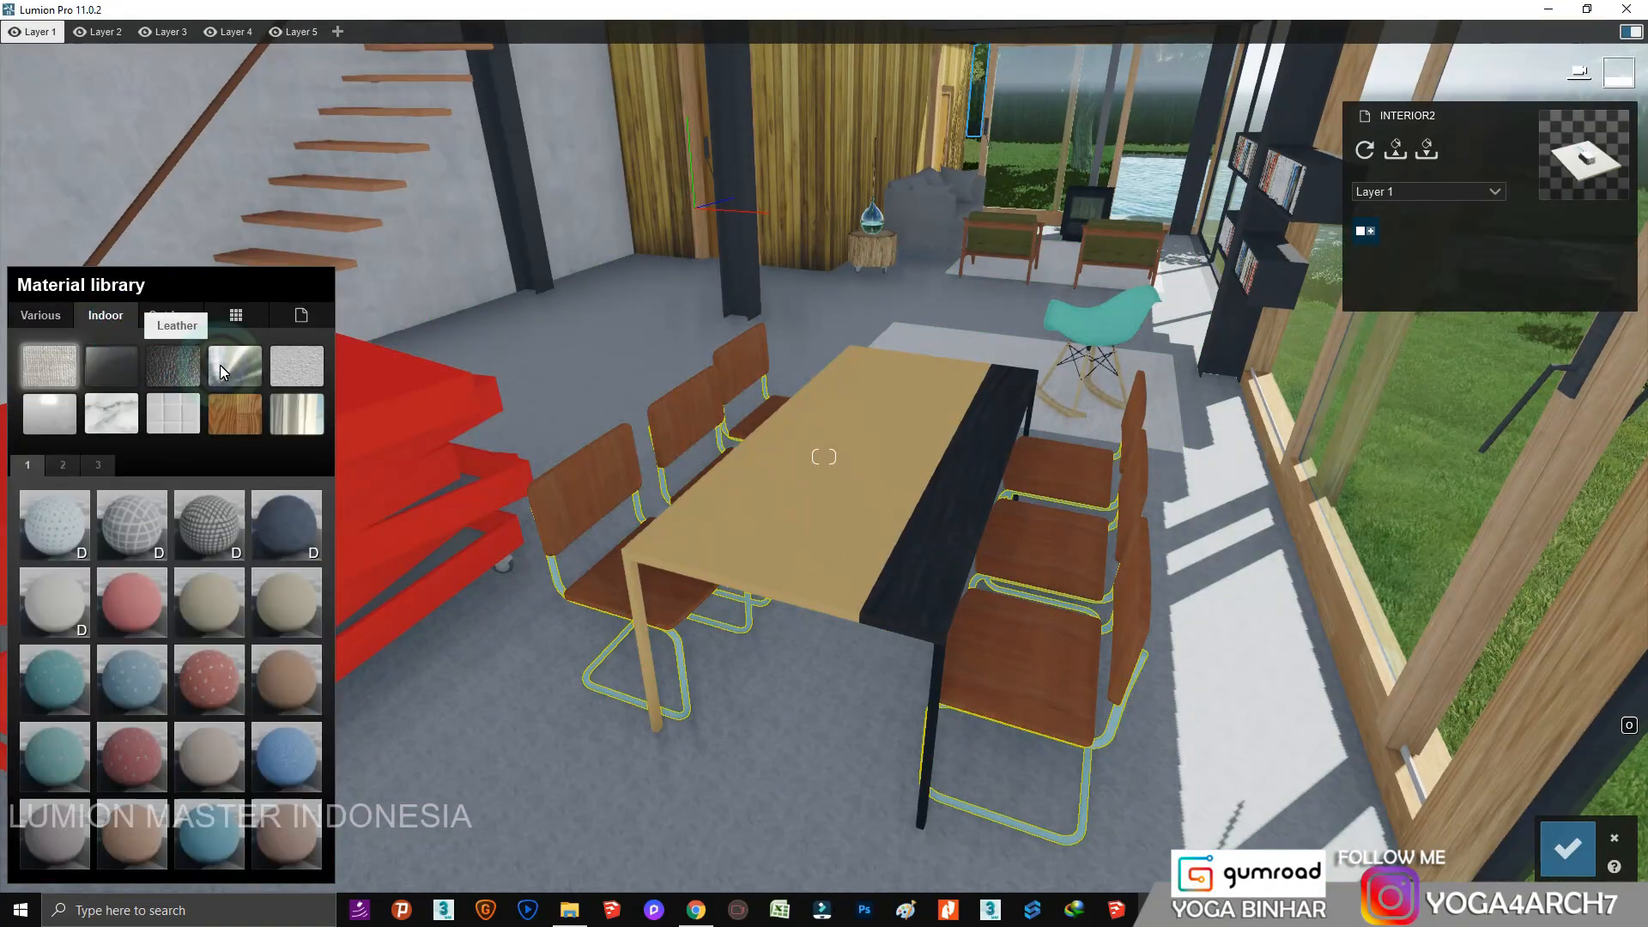
left_click(221, 365)
Apply the green, blue and white geometric-patterned indoor fabric to the cushions of the two armchairs facing the pool.
key("w")
right_click_drag(692, 618, 1039, 637)
left_click(1038, 645)
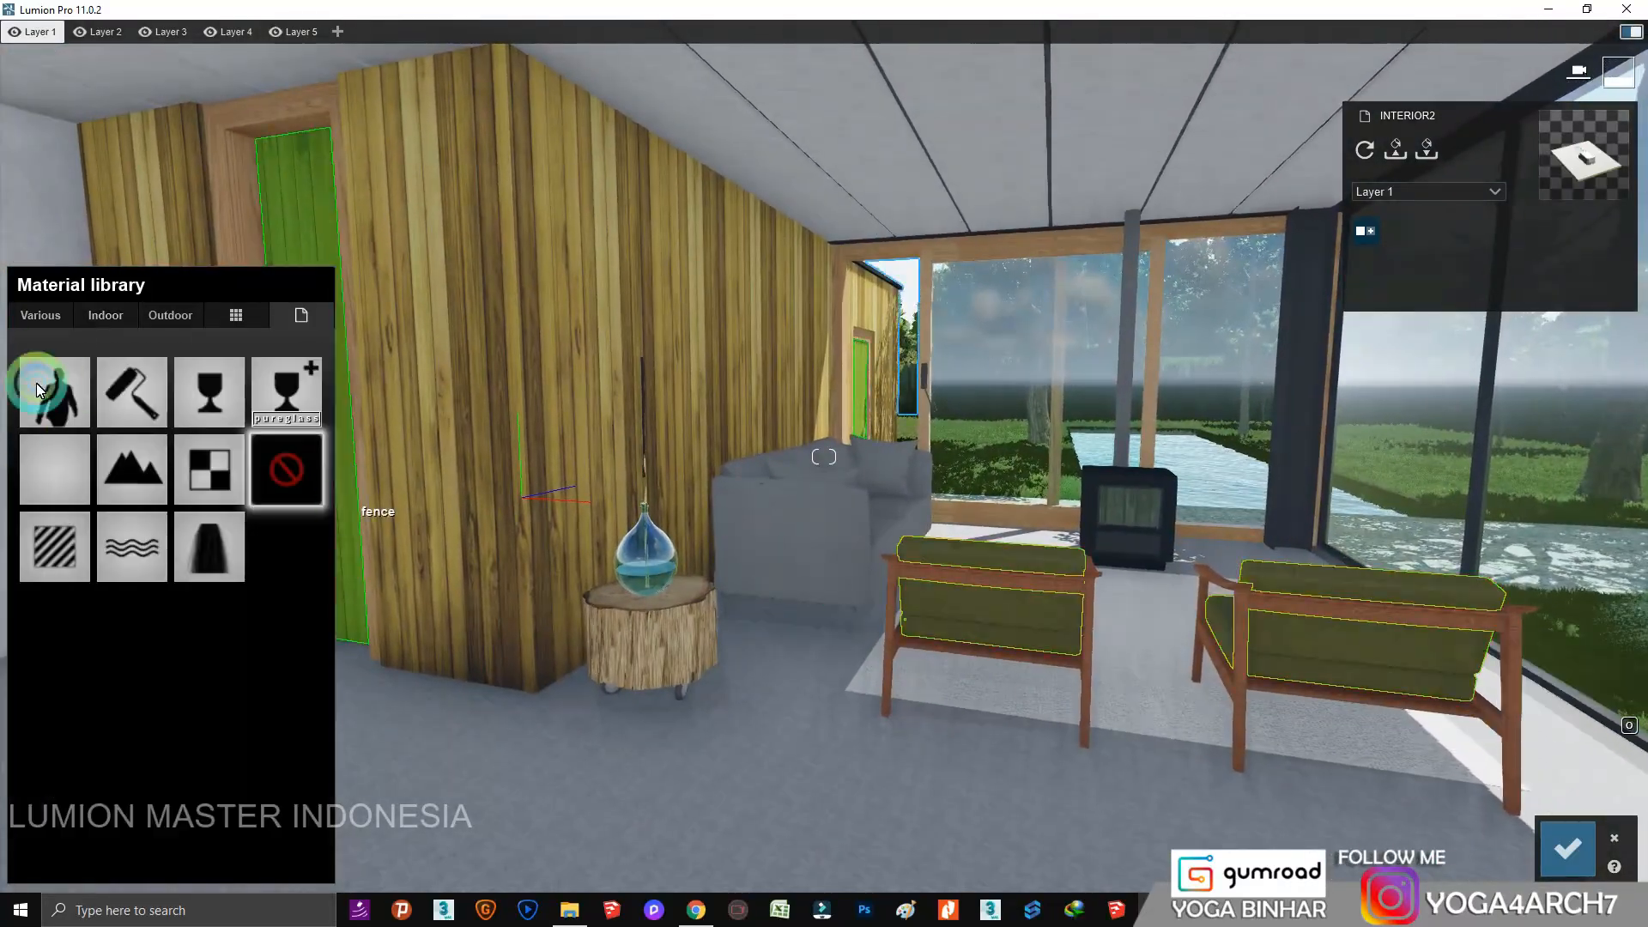
left_click(105, 315)
left_click(174, 366)
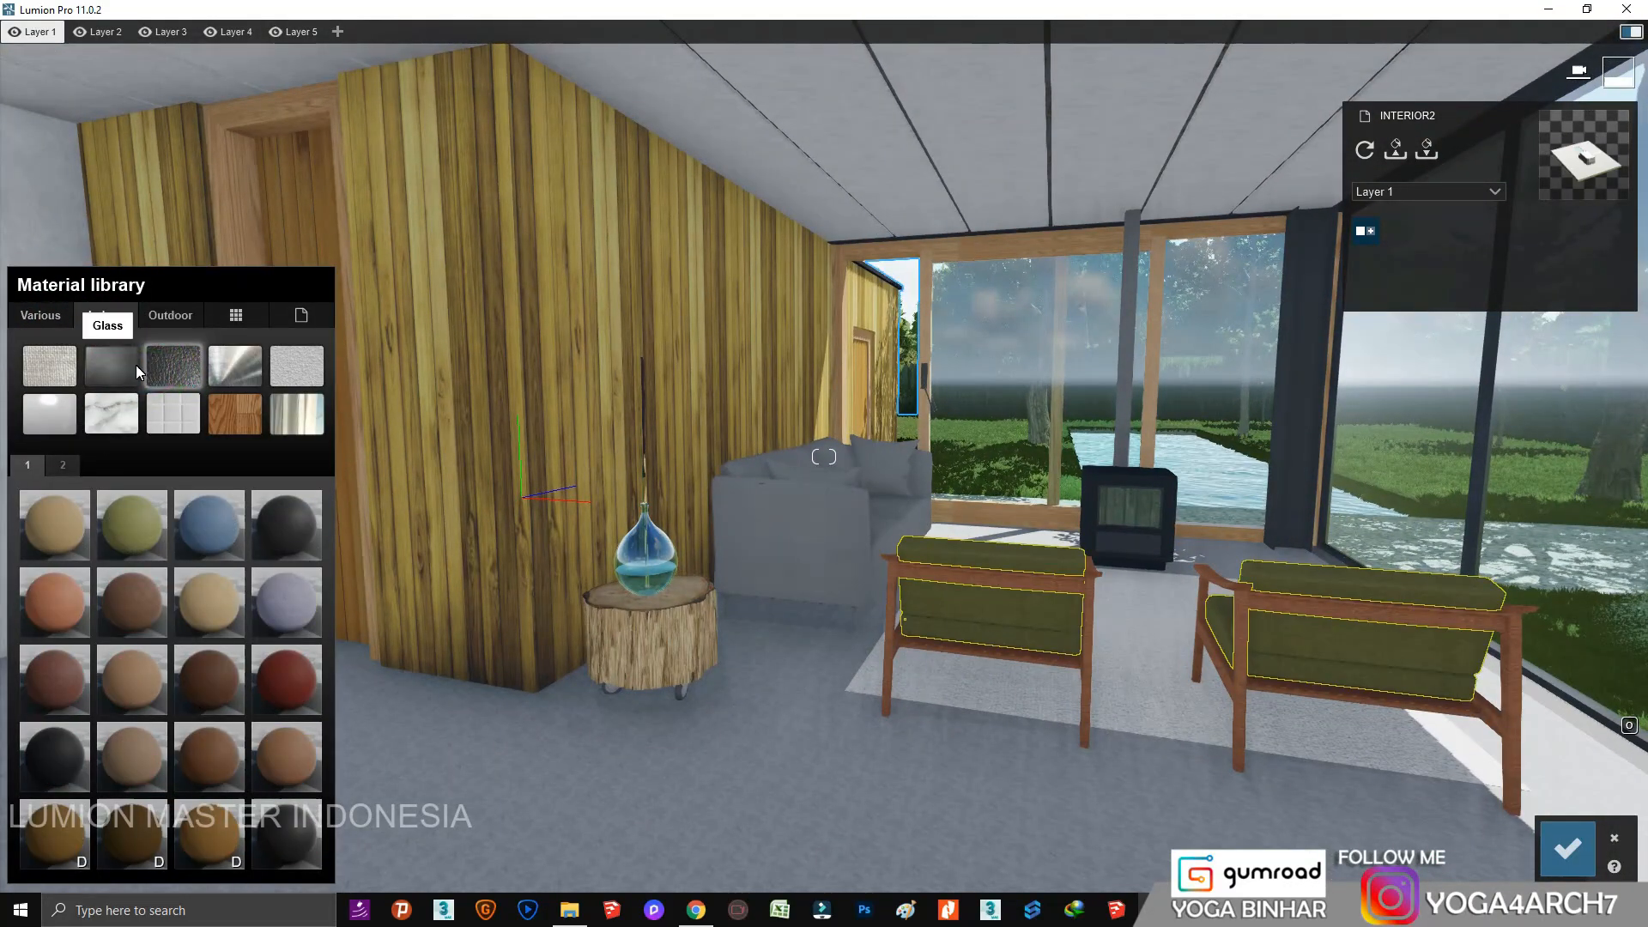
left_click(49, 366)
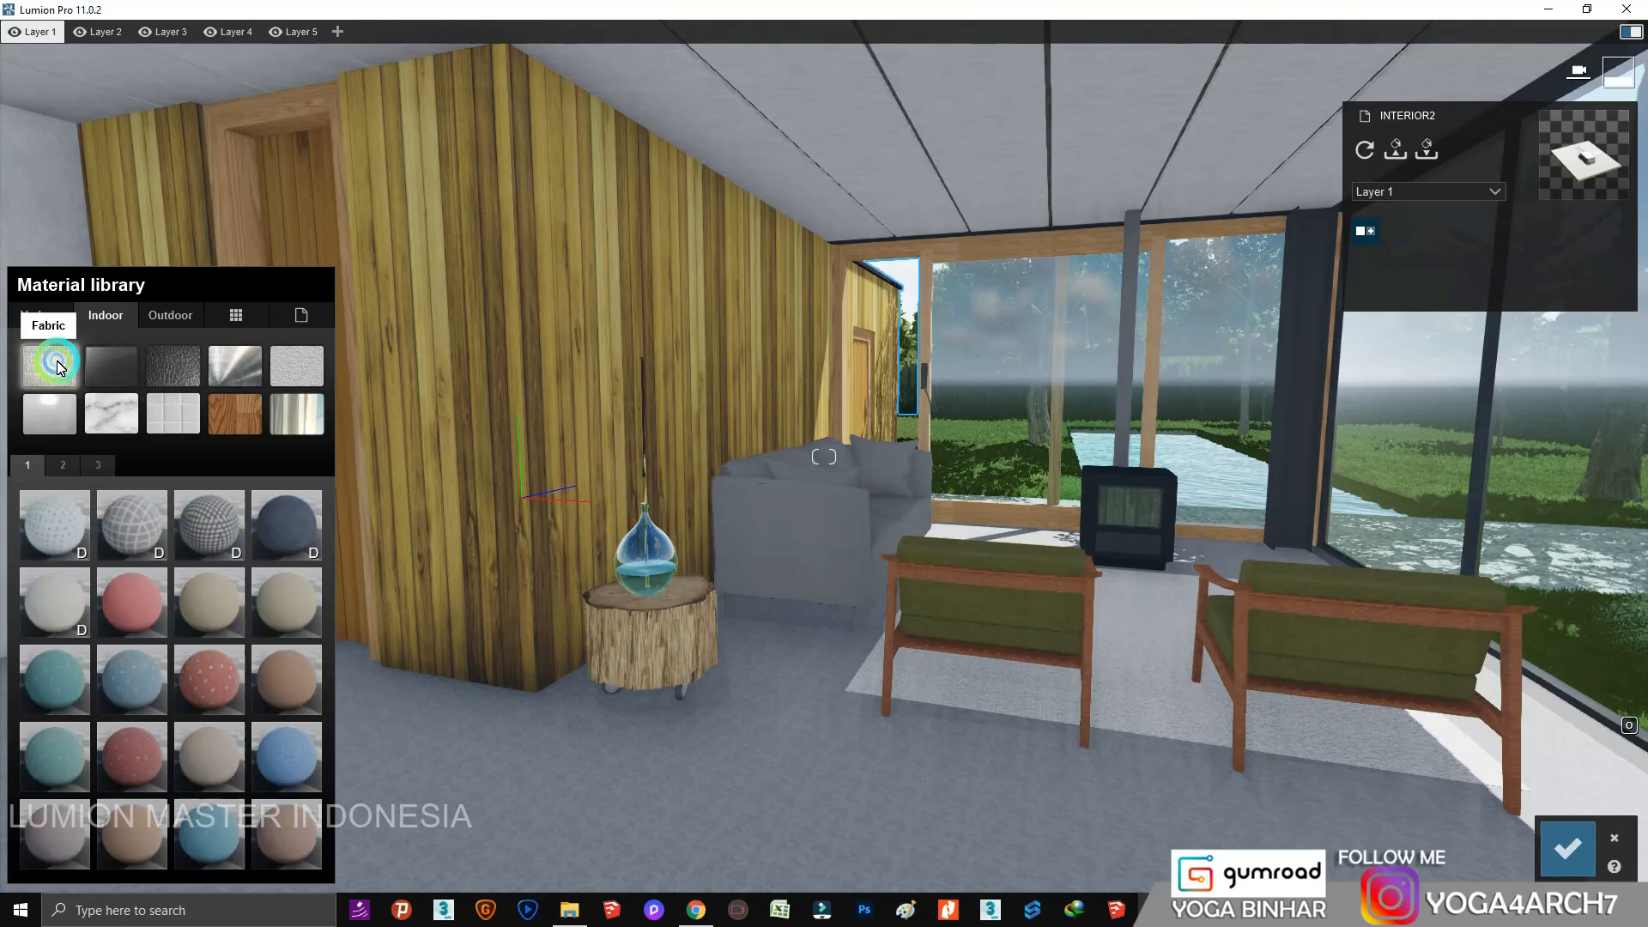
left_click(98, 465)
left_click(286, 681)
Apply the indoor fabric Carpet 004 2048 to the grey sofa beside the timber wall.
left_click(798, 532)
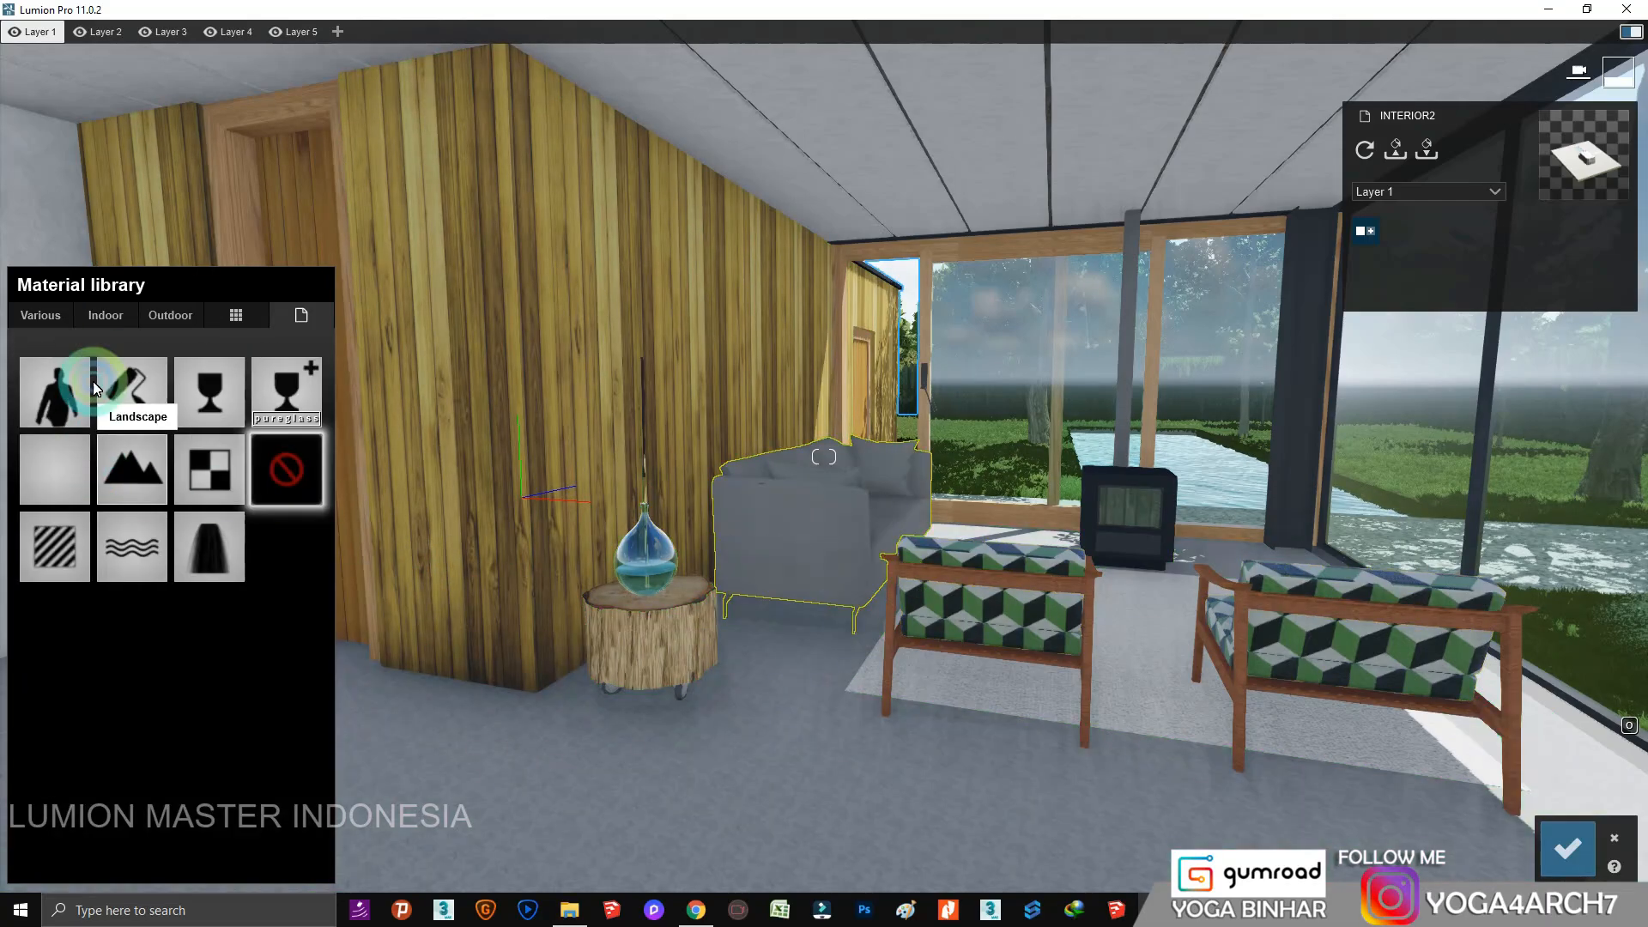
left_click(105, 315)
left_click(76, 348)
left_click(280, 534)
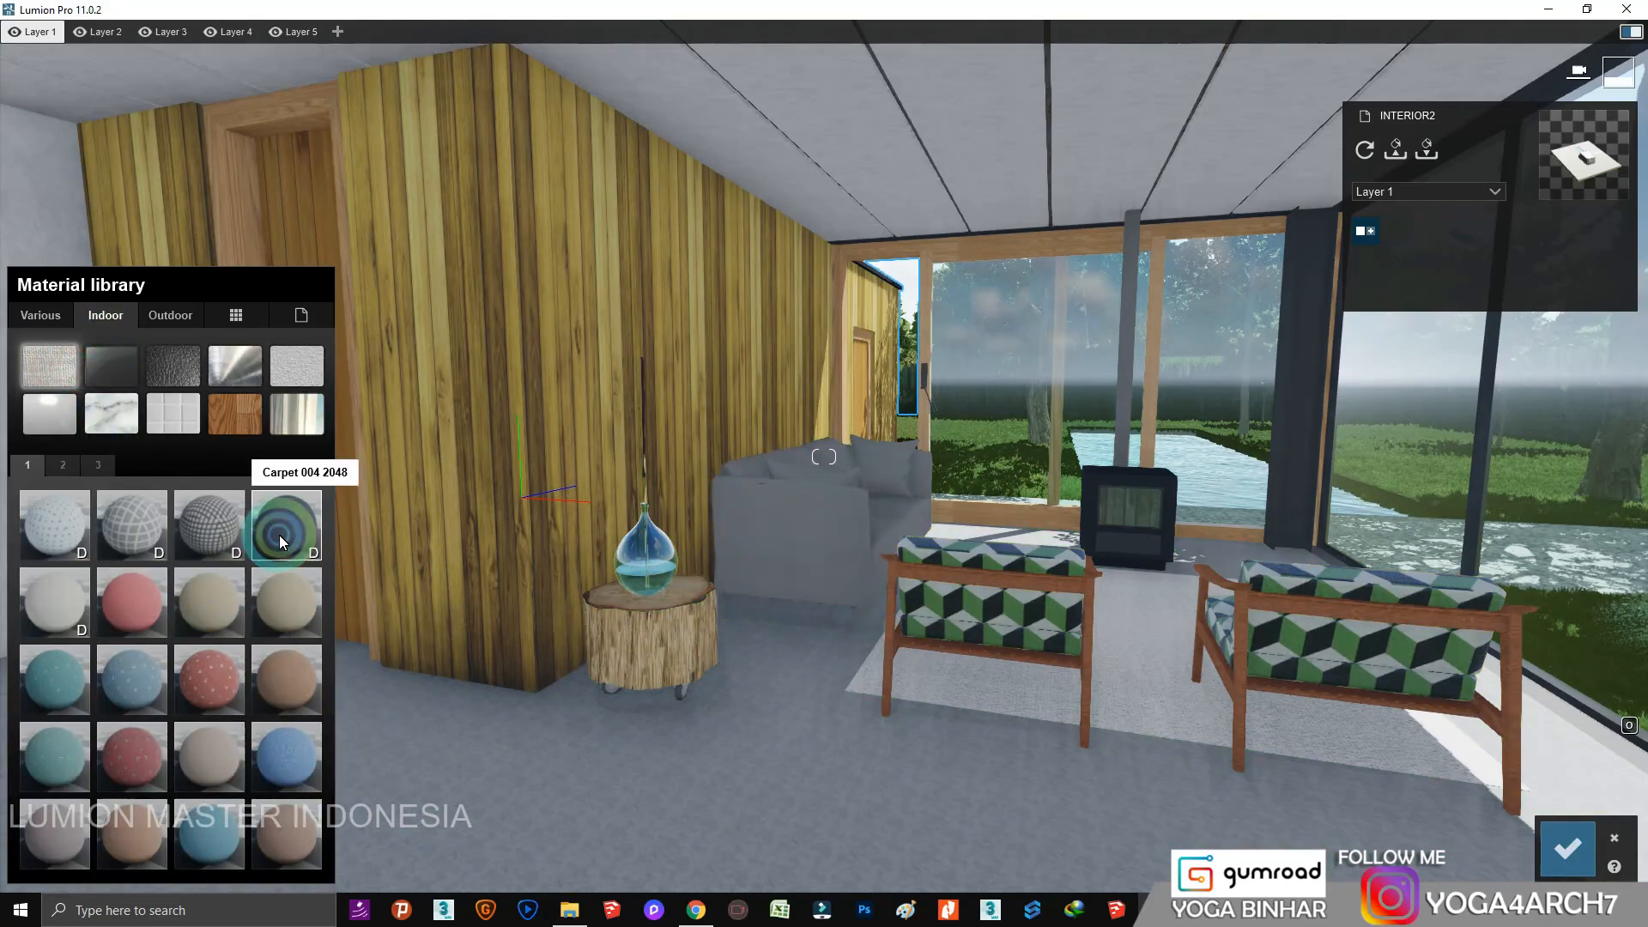
Apply the indoor material Plaster 007 1024 to the living room's panelled ceiling.
key("s")
right_click_drag(867, 750, 951, 400)
left_click(951, 400)
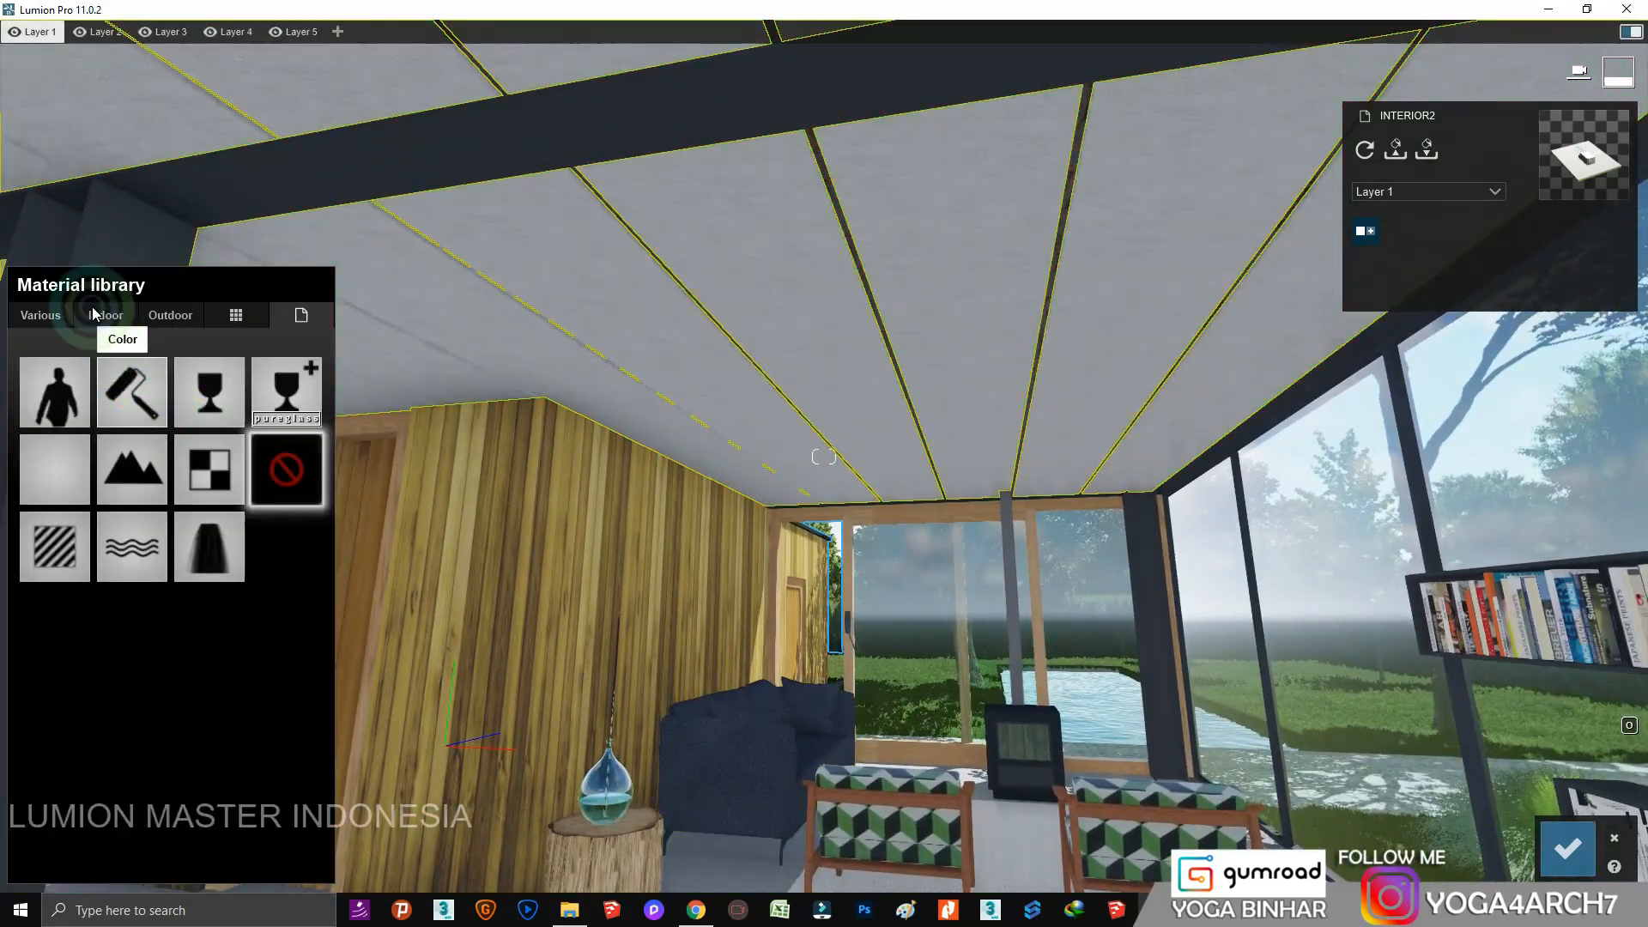
left_click(104, 315)
left_click(169, 353)
left_click(292, 380)
left_click(209, 756)
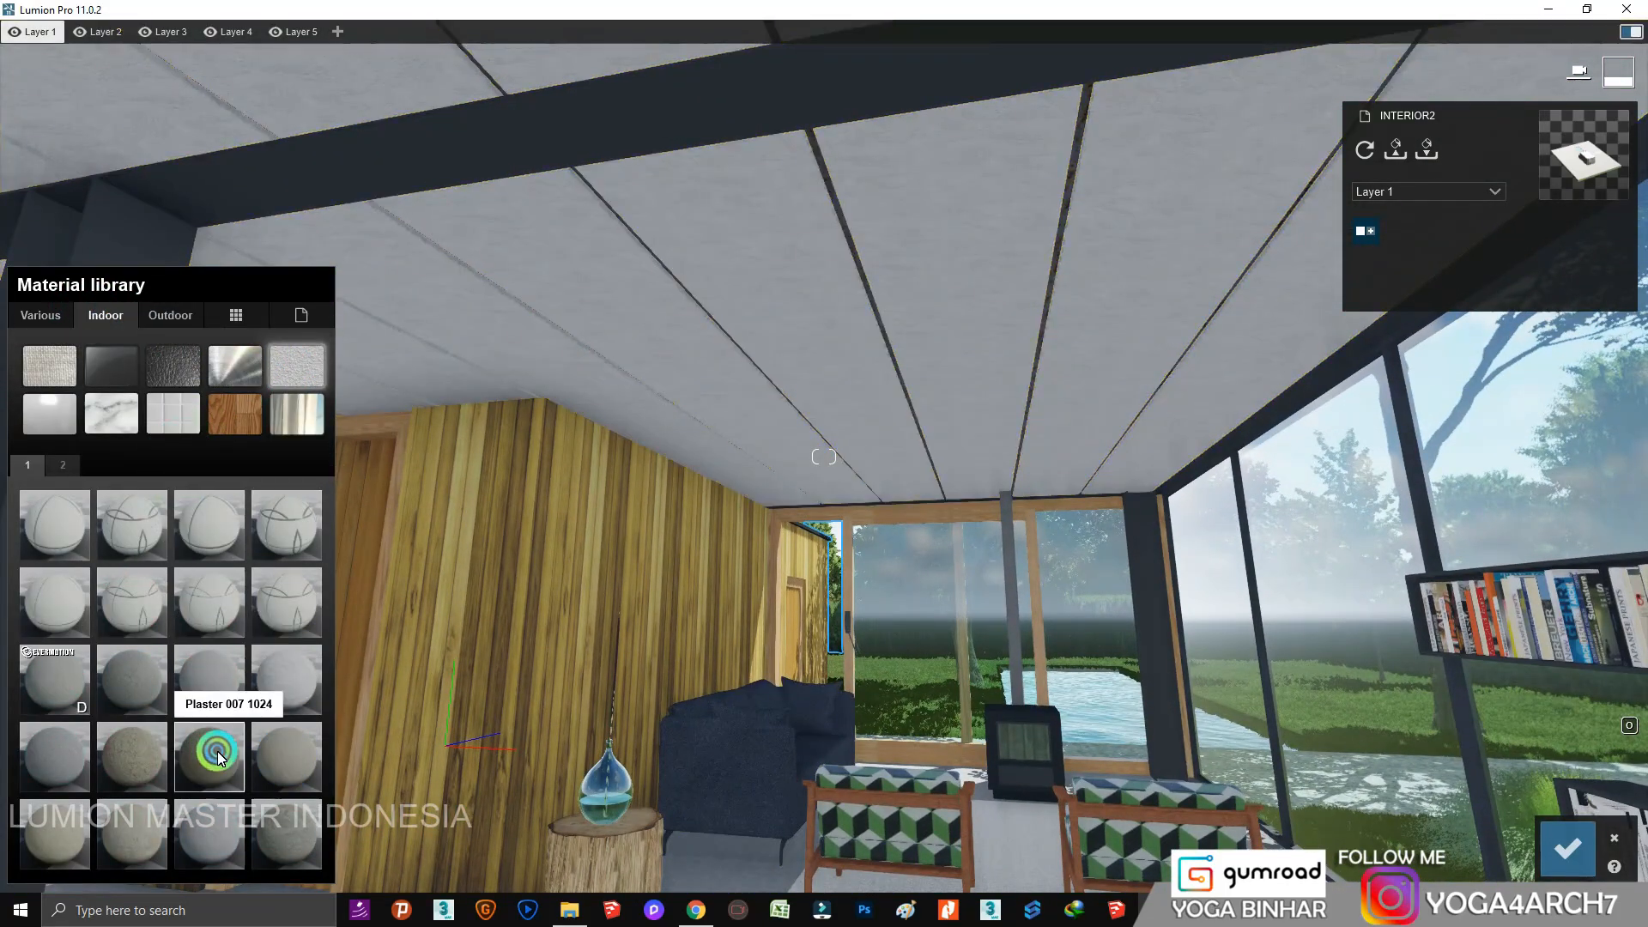
Apply Polii Wood Planks 32 3k to the living room's timber-clad wall block and lower its gloss.
left_click(565, 636)
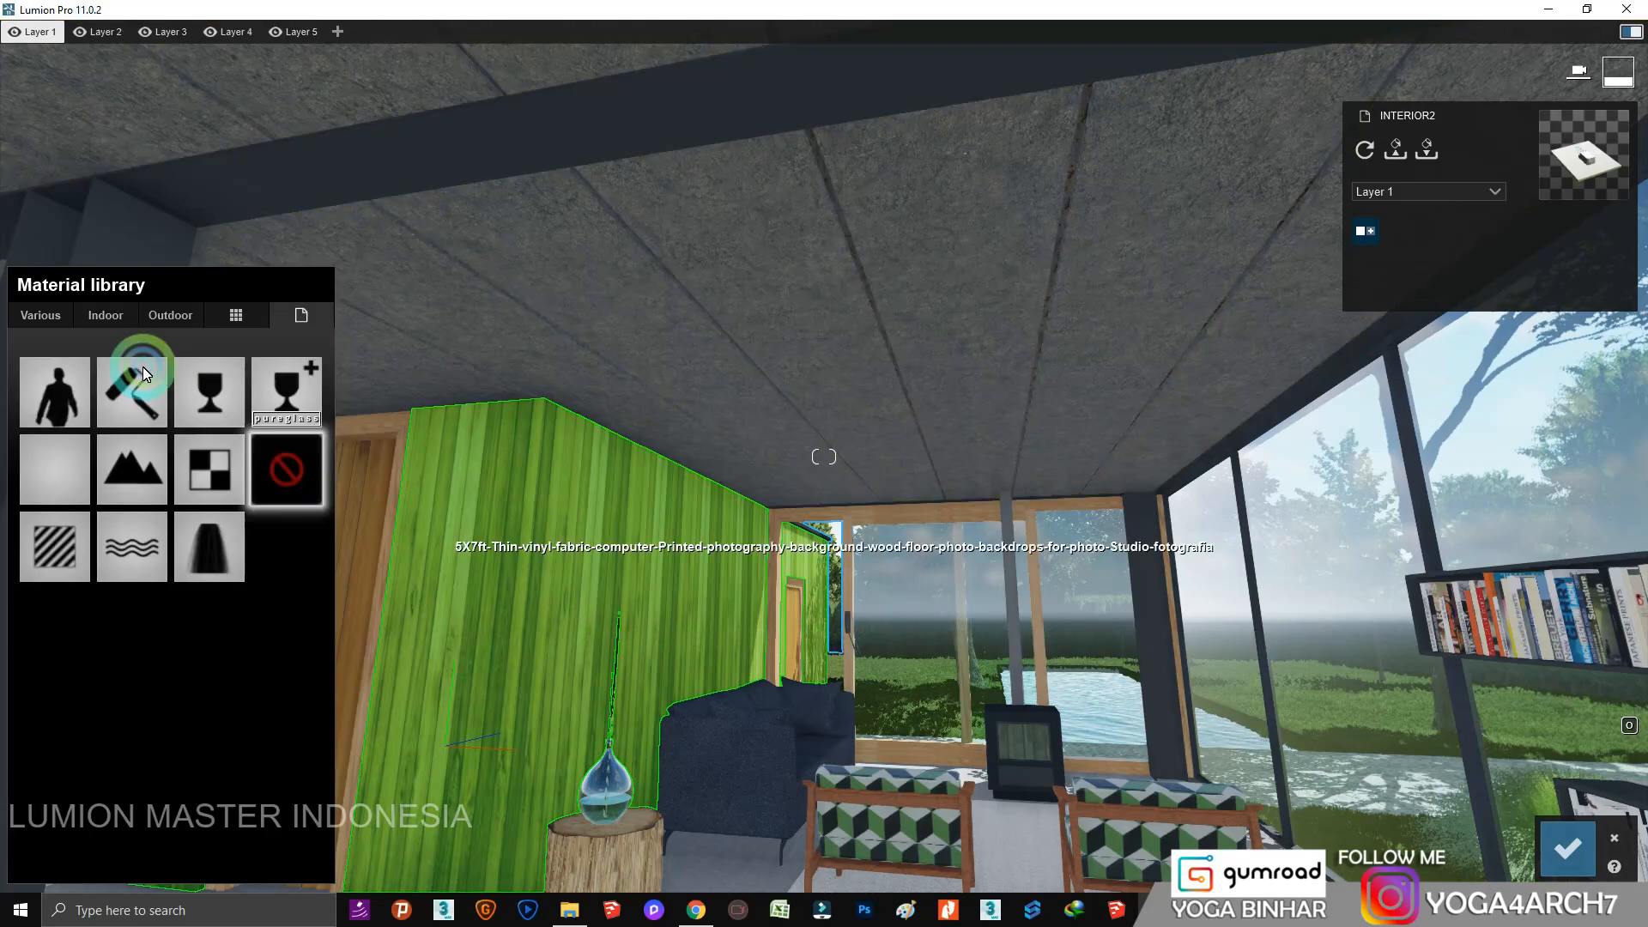
left_click(95, 321)
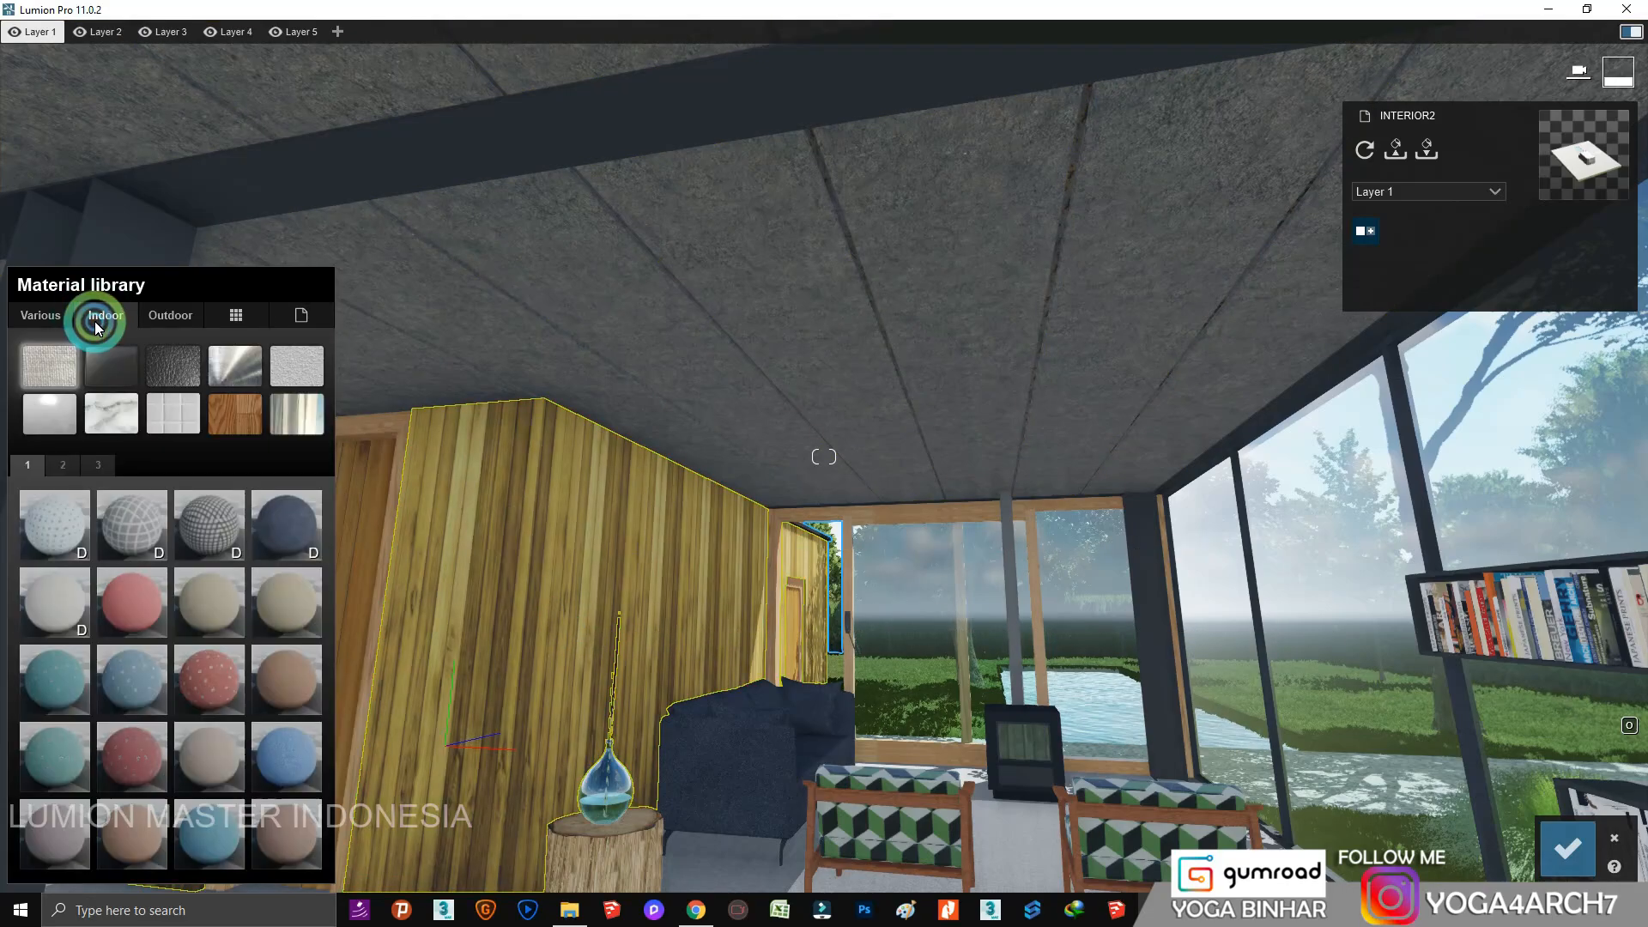
left_click(63, 471)
left_click(282, 766)
right_click_drag(481, 538, 591, 518)
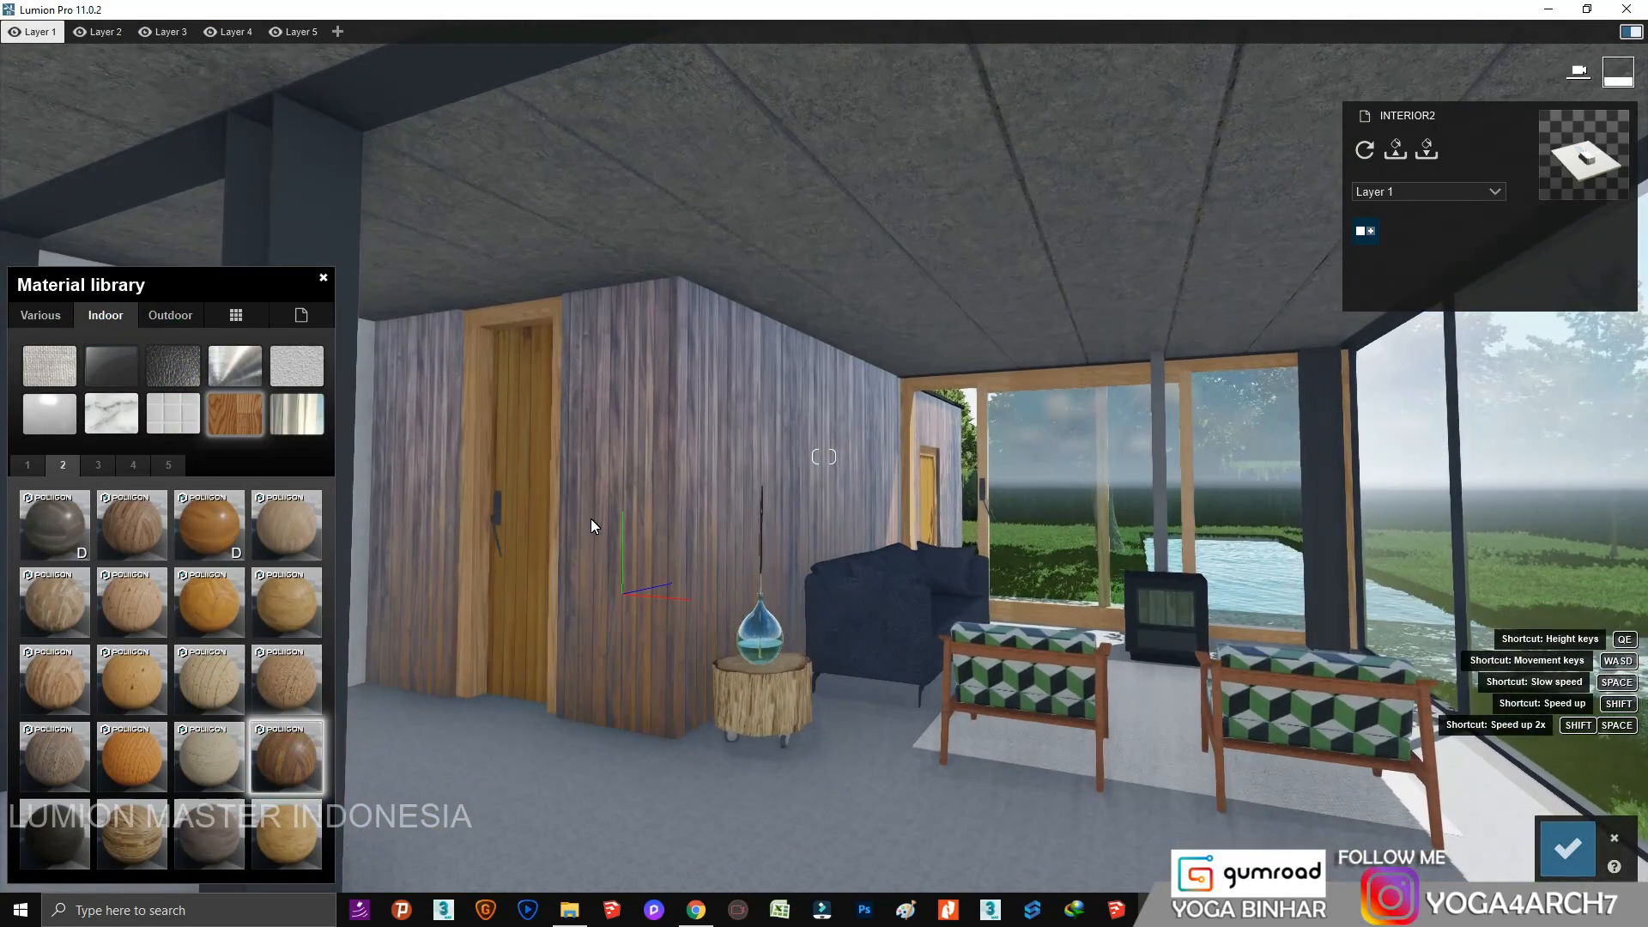
left_click(591, 519)
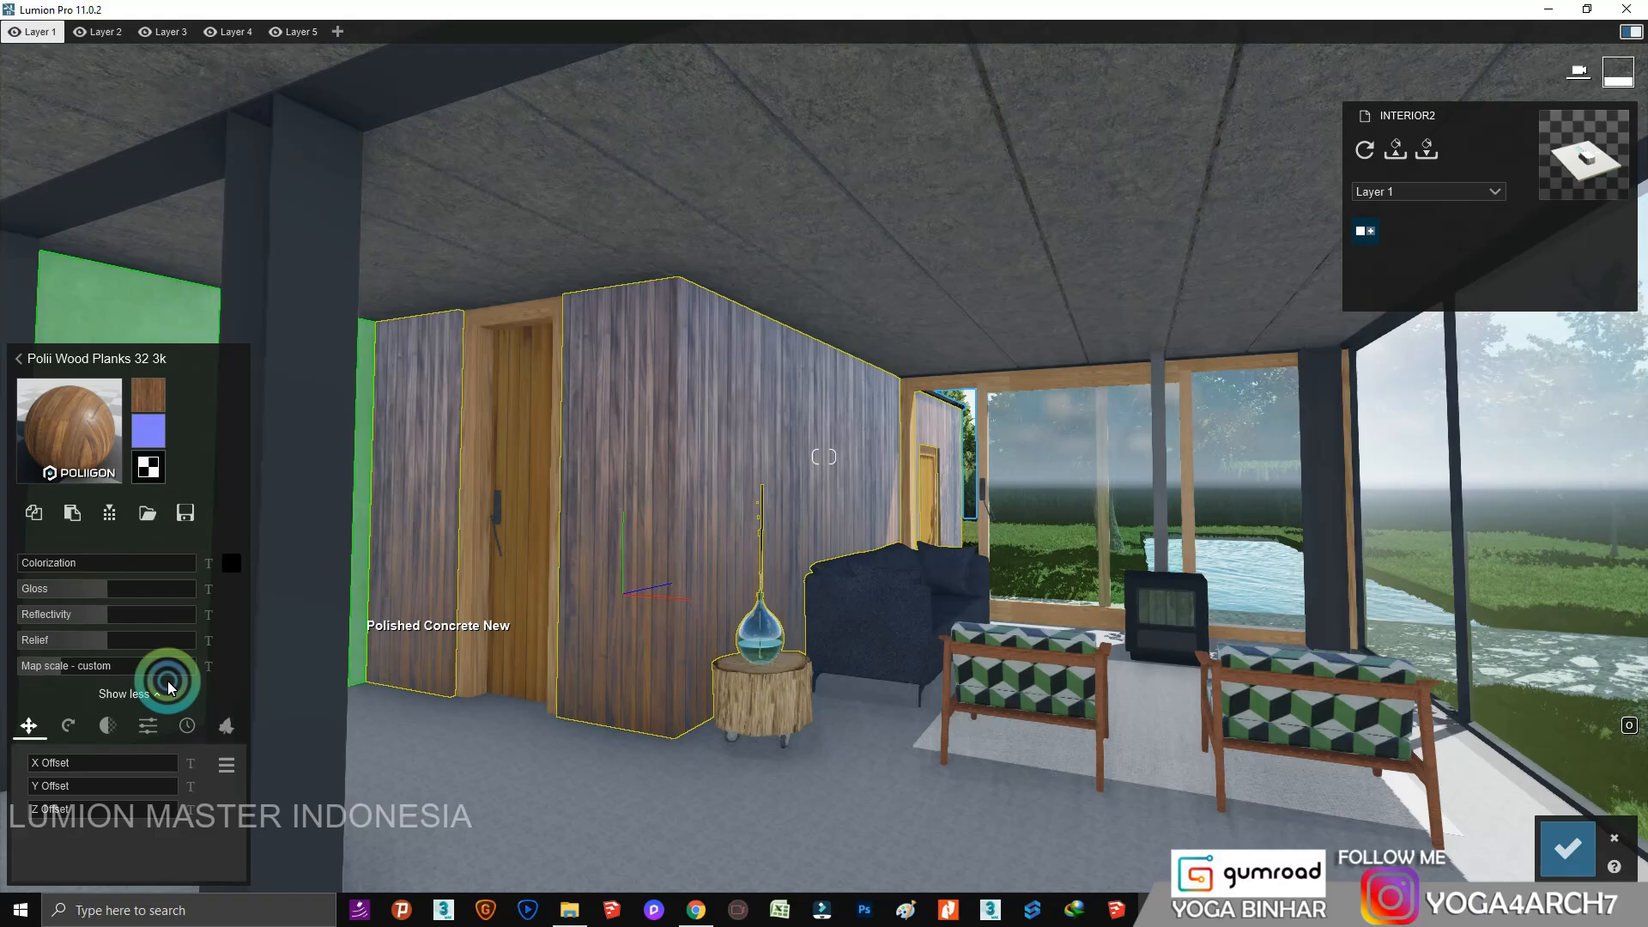
left_click(134, 732)
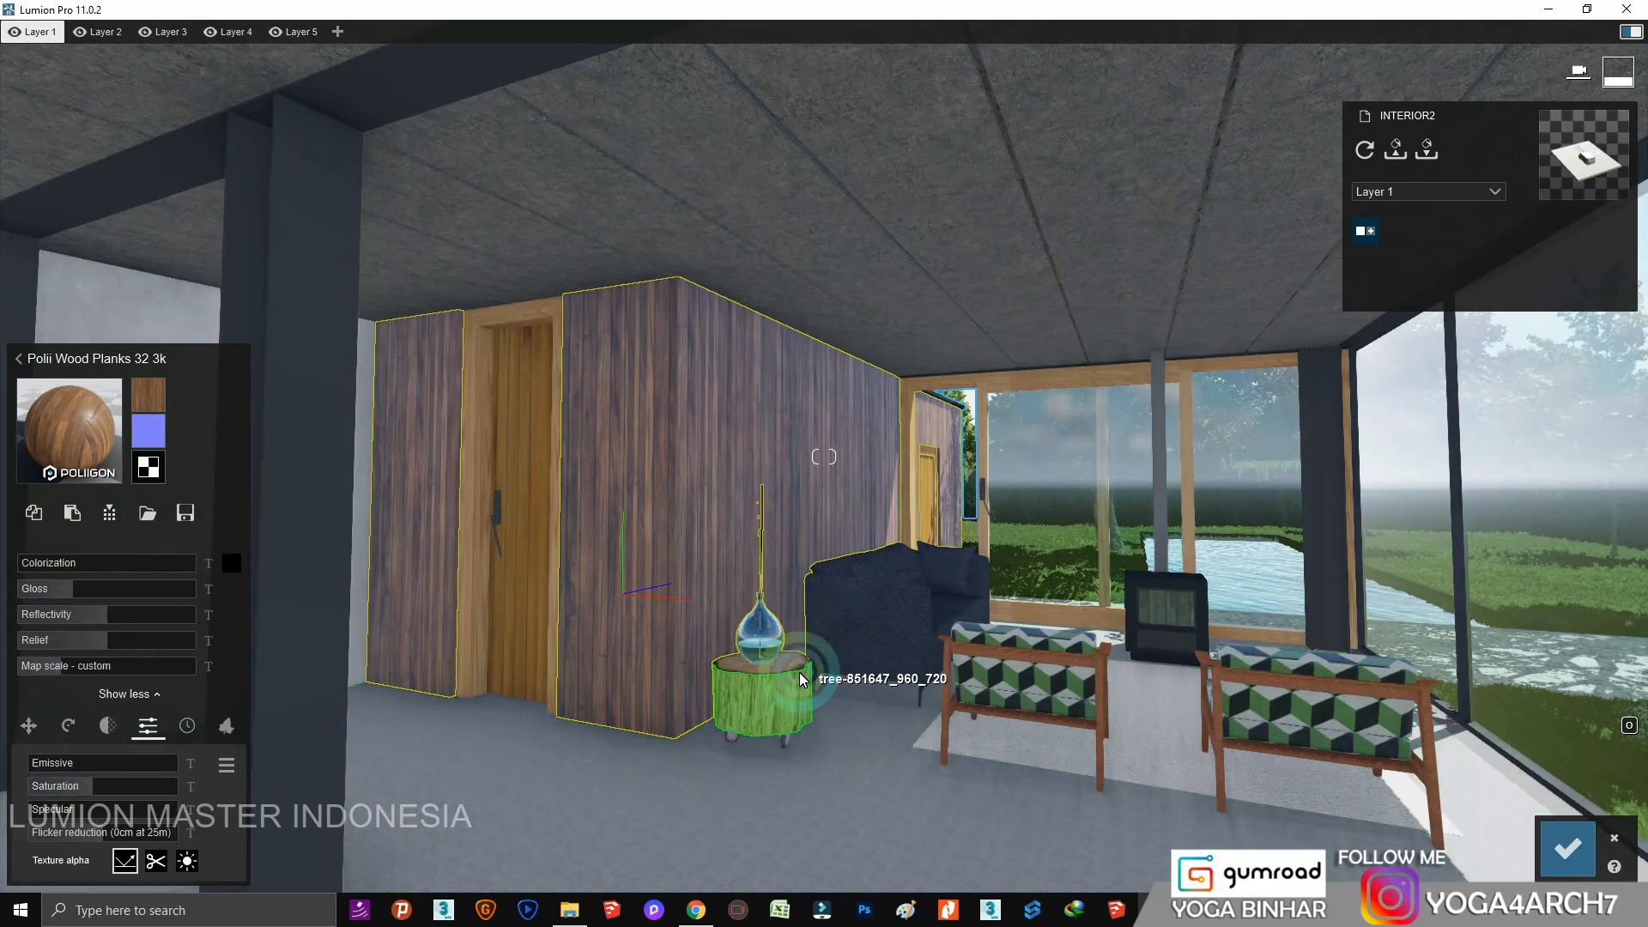
Switch the house's window panes to Interior Glass 001 and adjust the glass reflectivity.
key("shift+s")
left_click(889, 430)
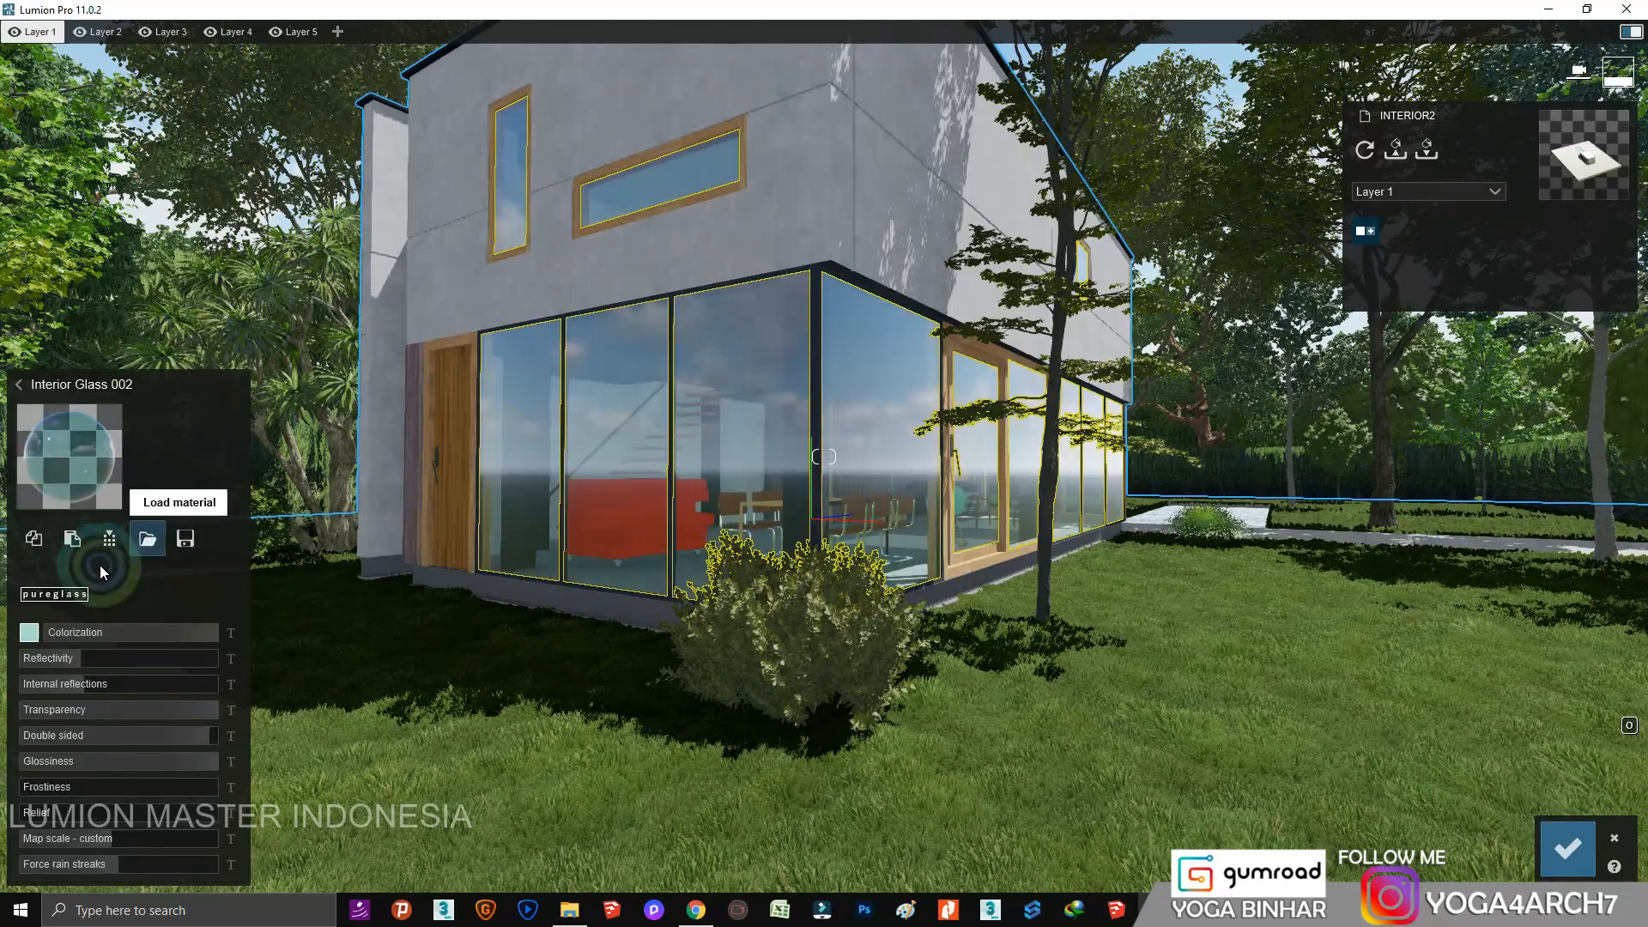
left_click(148, 512)
left_click(61, 537)
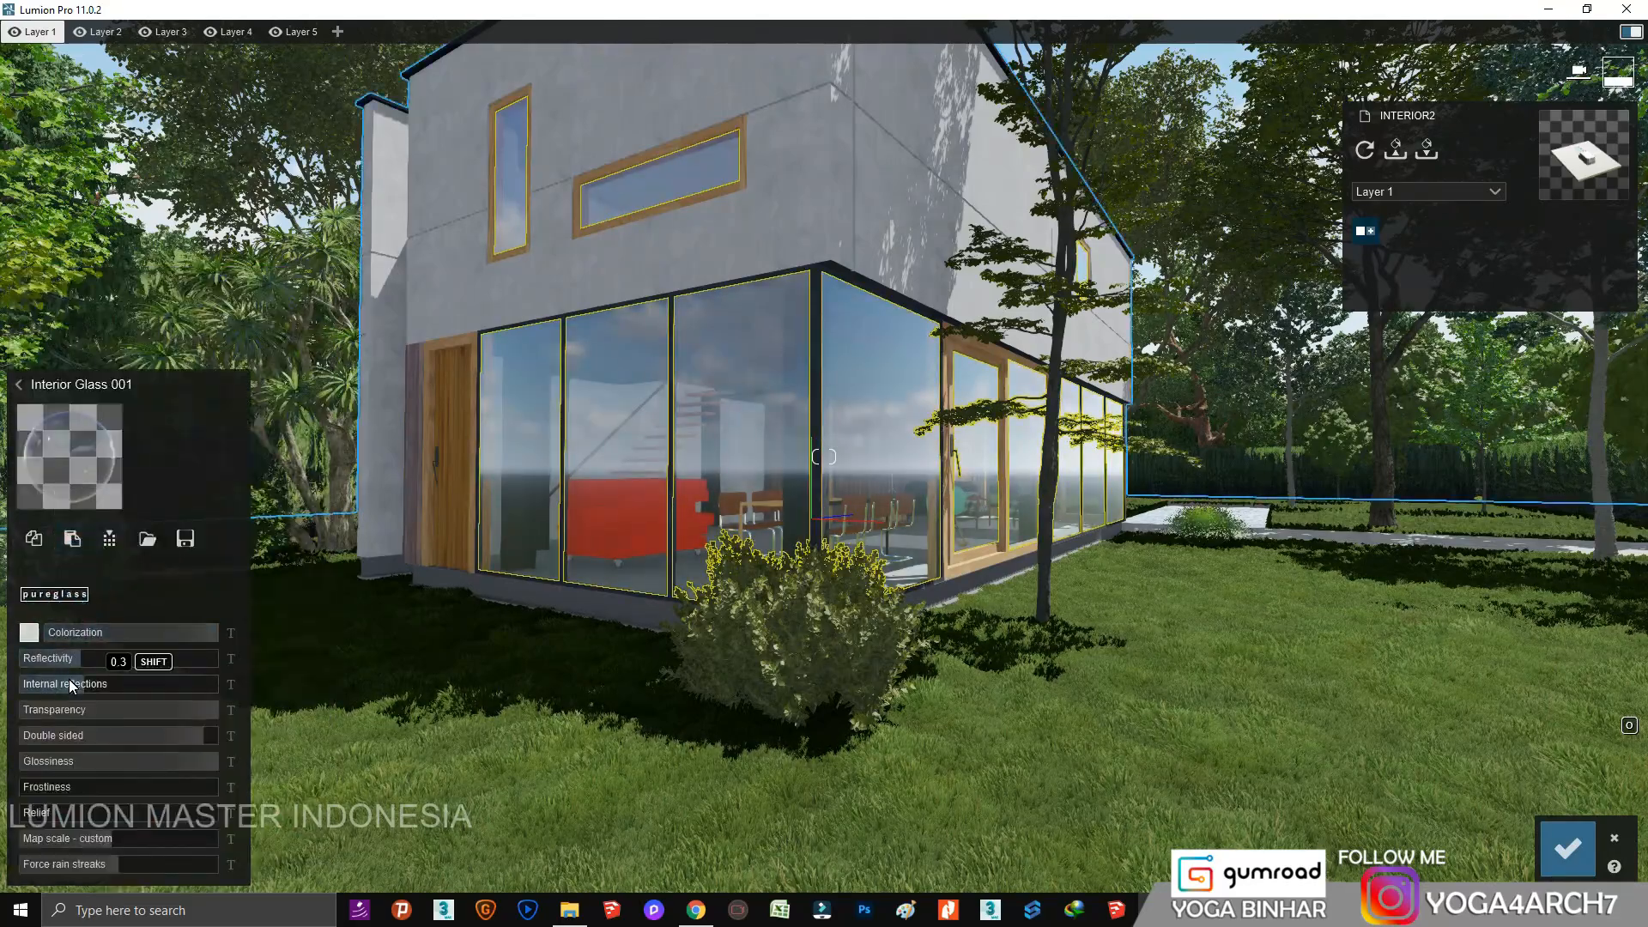
left_click(89, 657)
Adjust the colorization of the lawn's Wild Grass 02 material and save the material changes.
right_click_drag(921, 640, 944, 645)
left_click(523, 793)
left_click(117, 622)
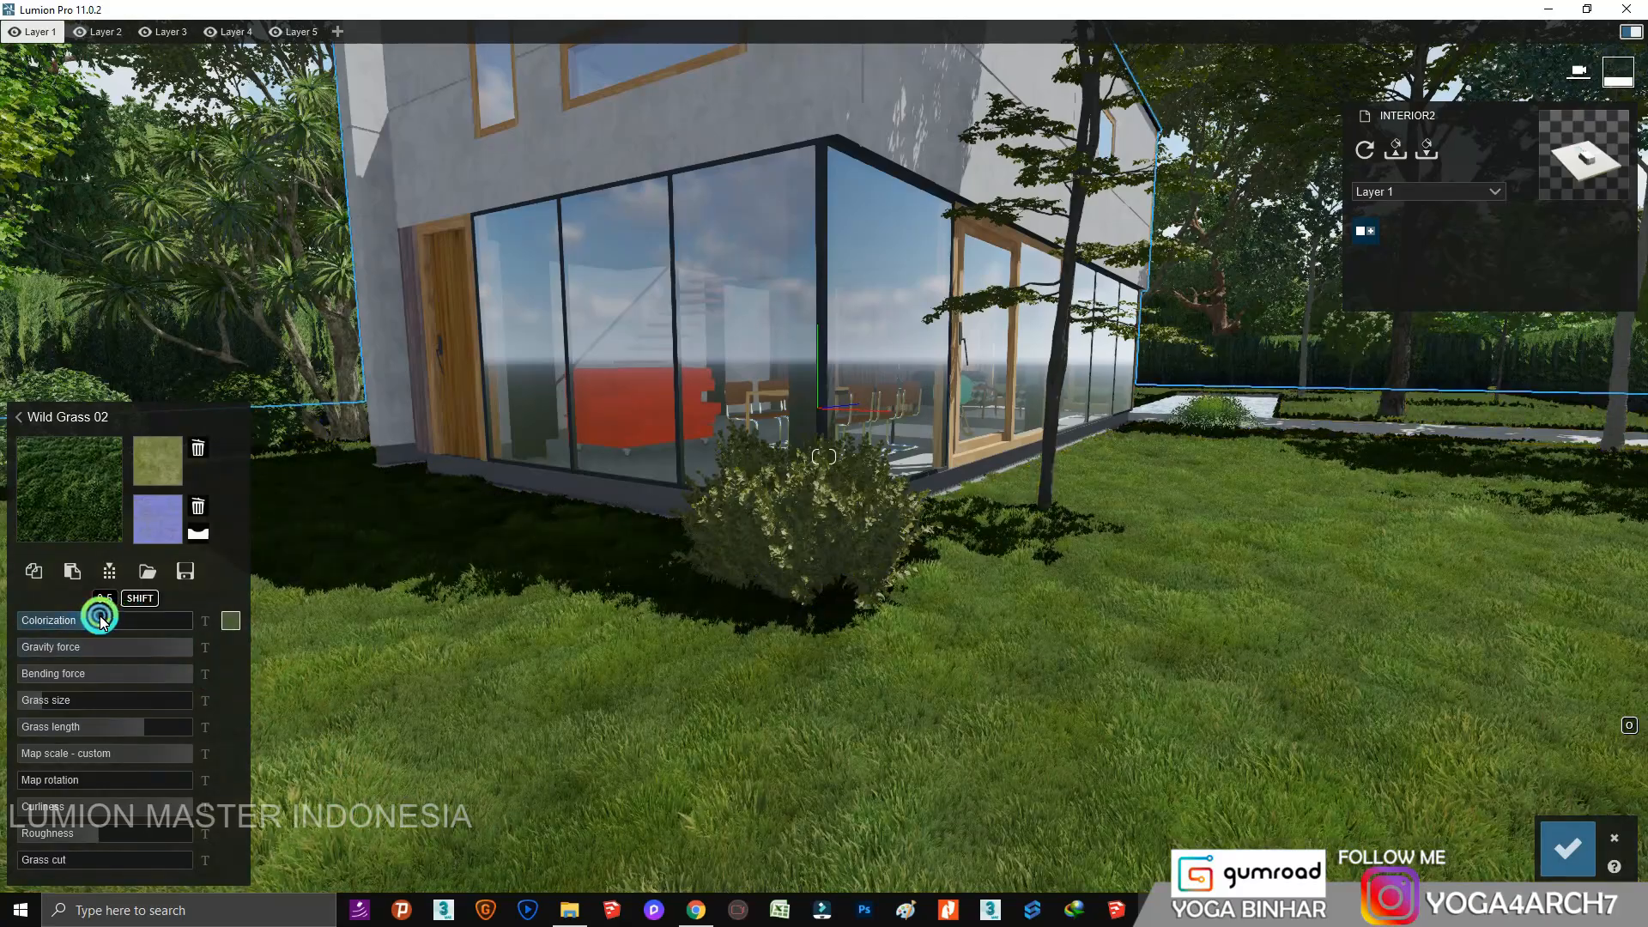
left_click(1567, 848)
Increase the grass size and grass length of the lawn's Wild Grass 02 material and save the changes.
right_click_drag(960, 731, 1099, 661)
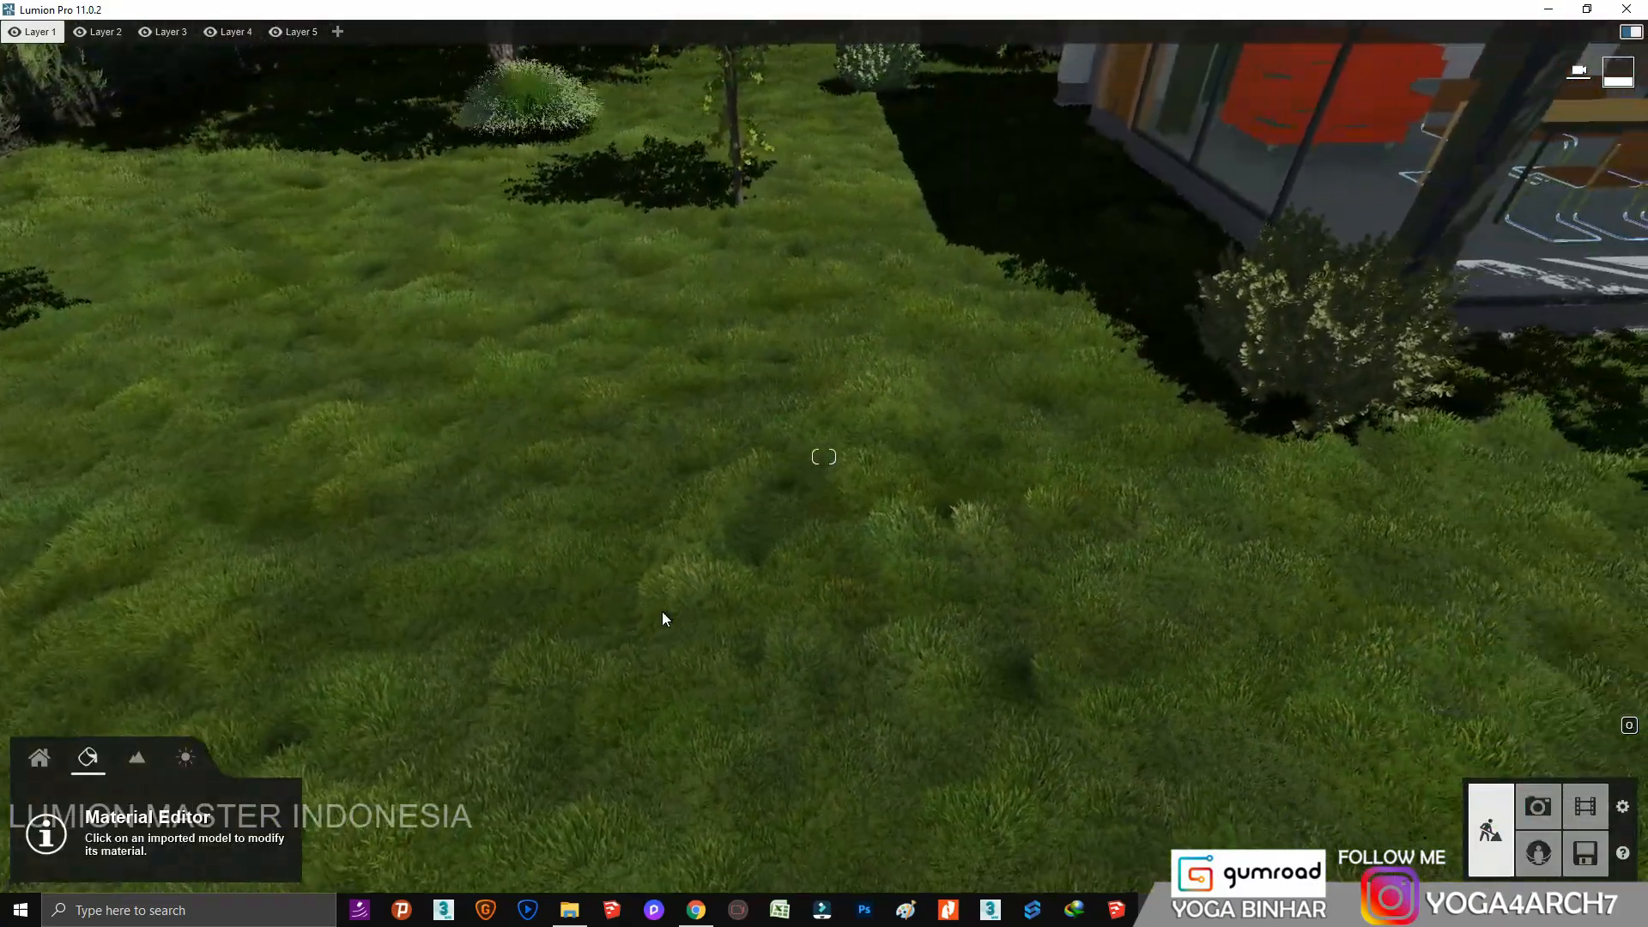
left_click(229, 596)
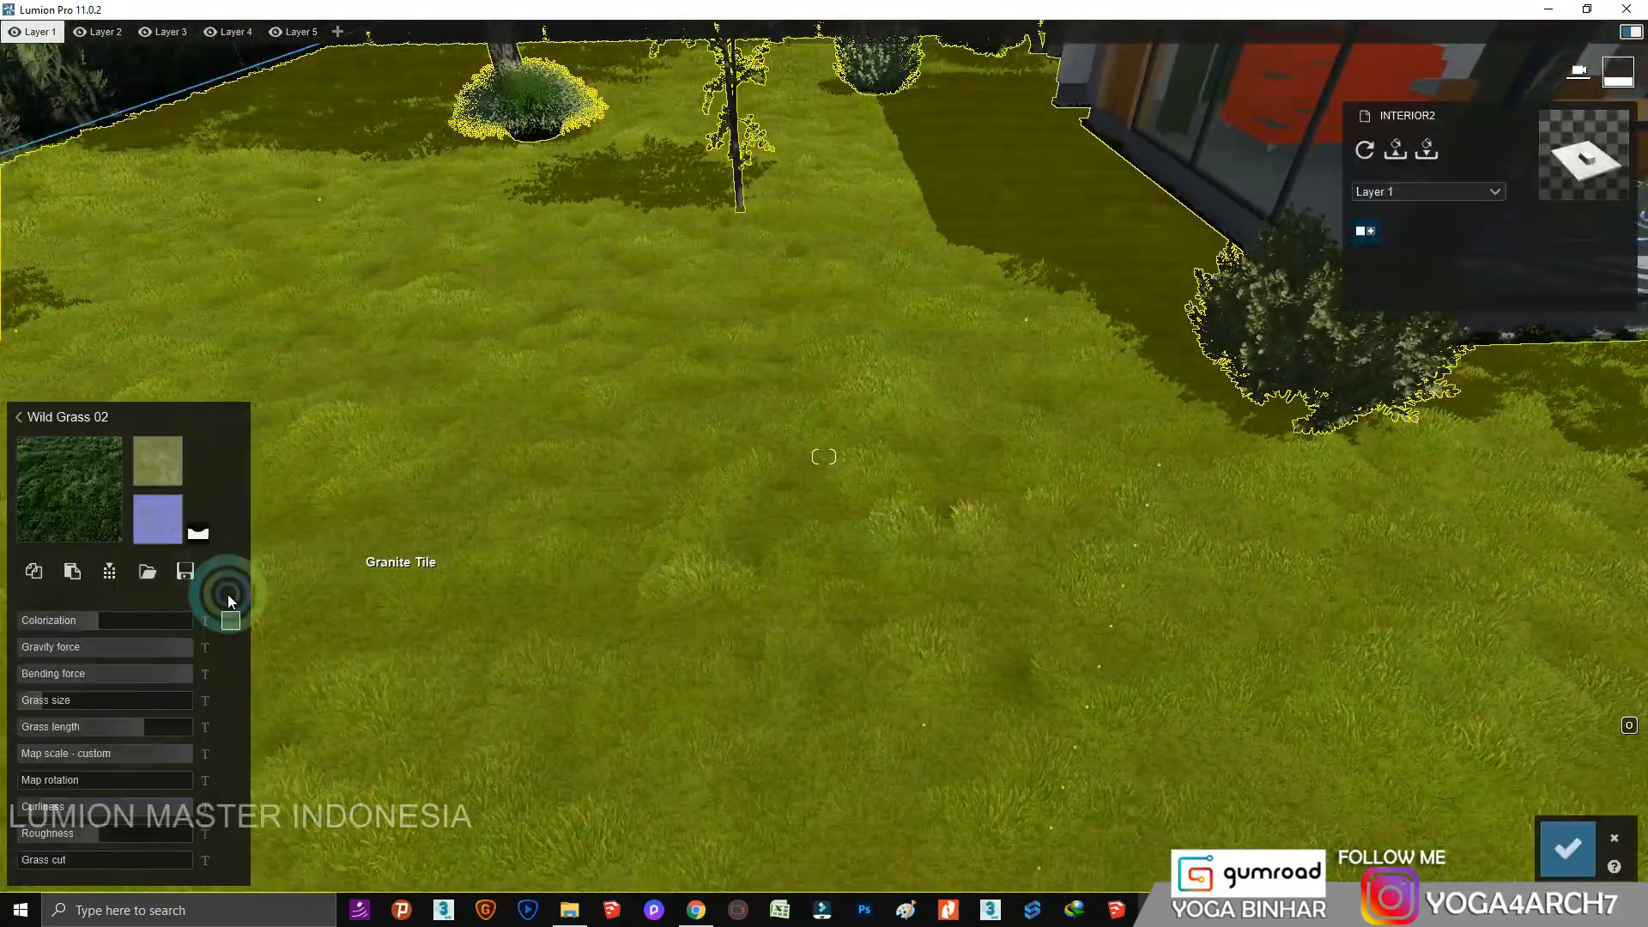
left_click(53, 702)
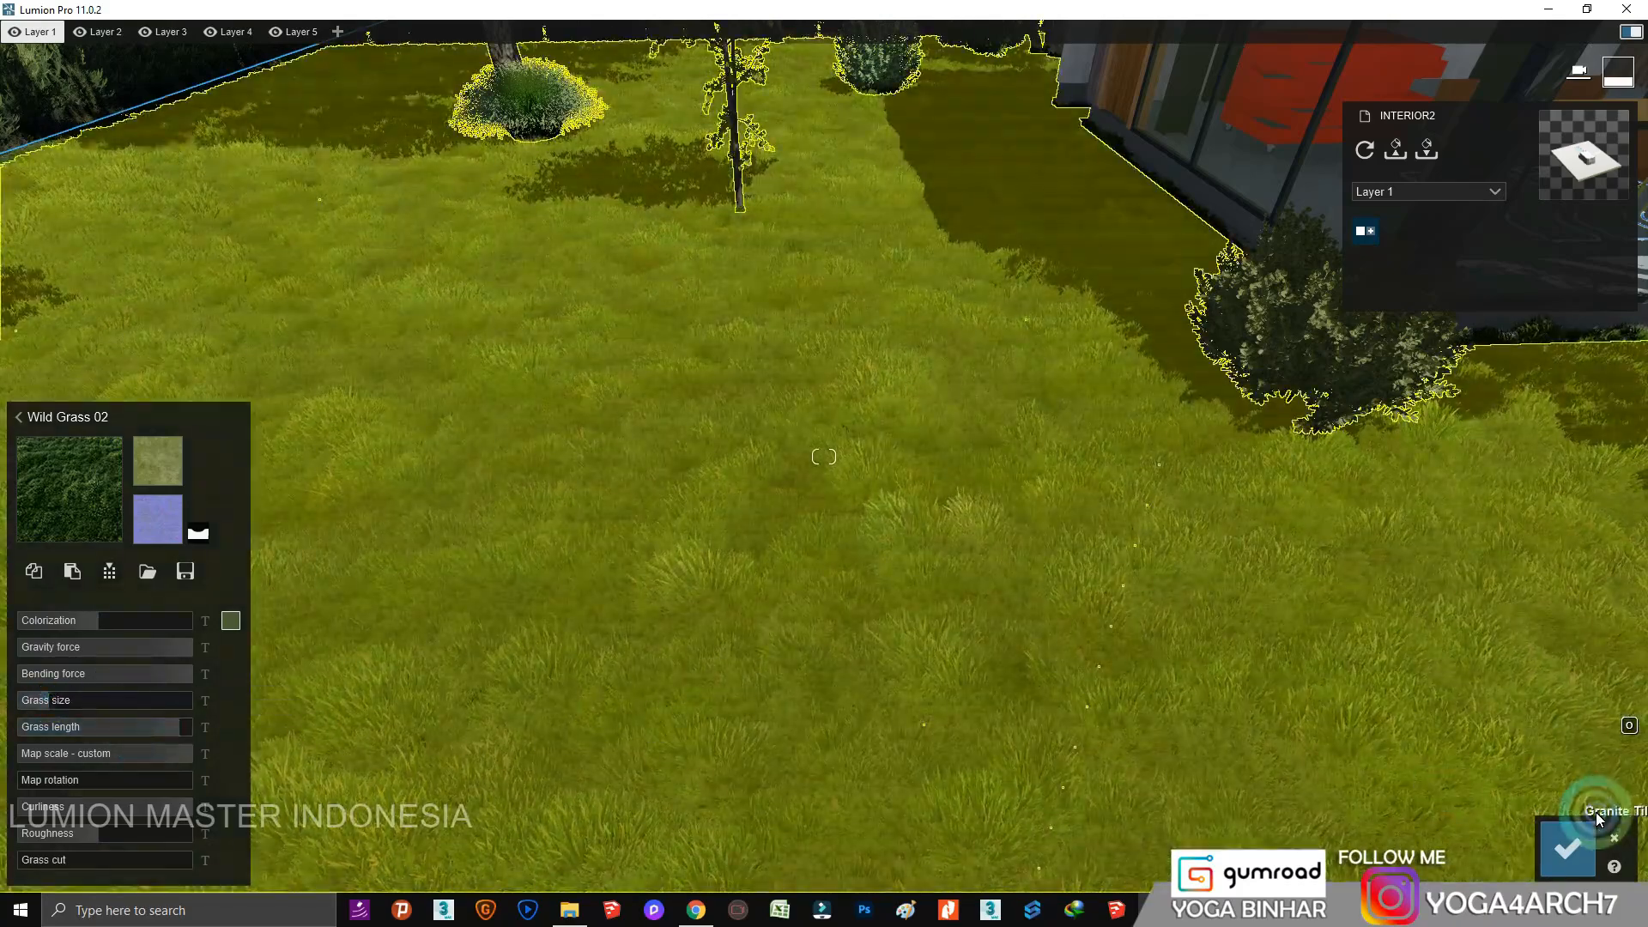
left_click(1568, 847)
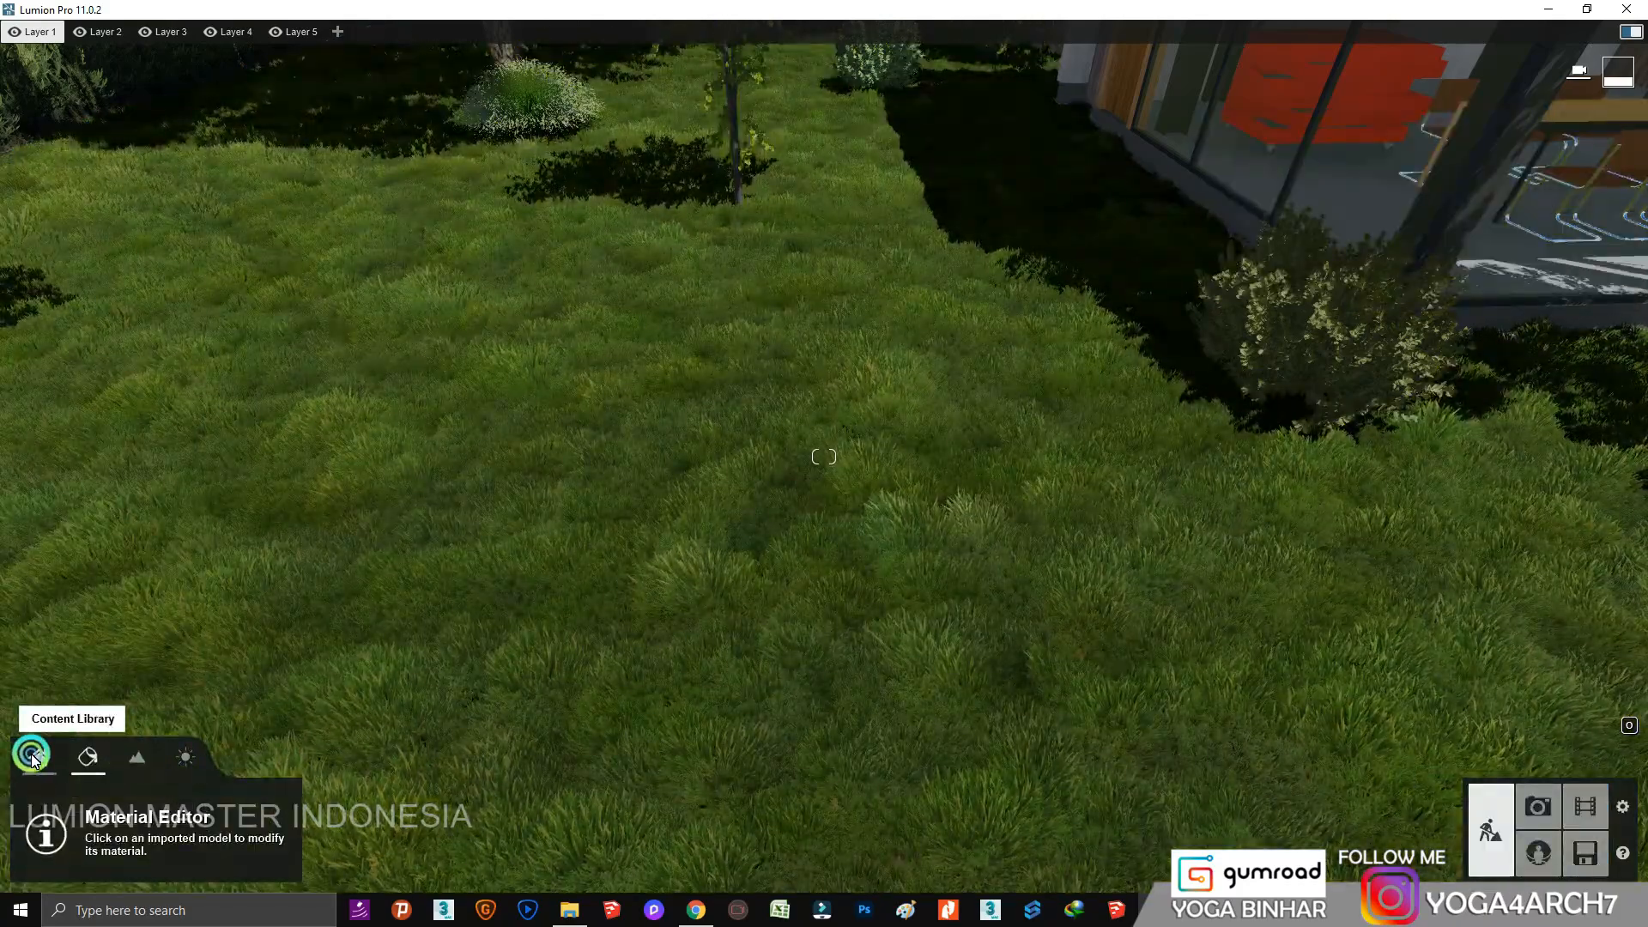
Start a mass placement from the nature library's weeds along a line across the foreground lawn near the glazed corner.
left_click(33, 757)
left_click(144, 811)
left_click(224, 195)
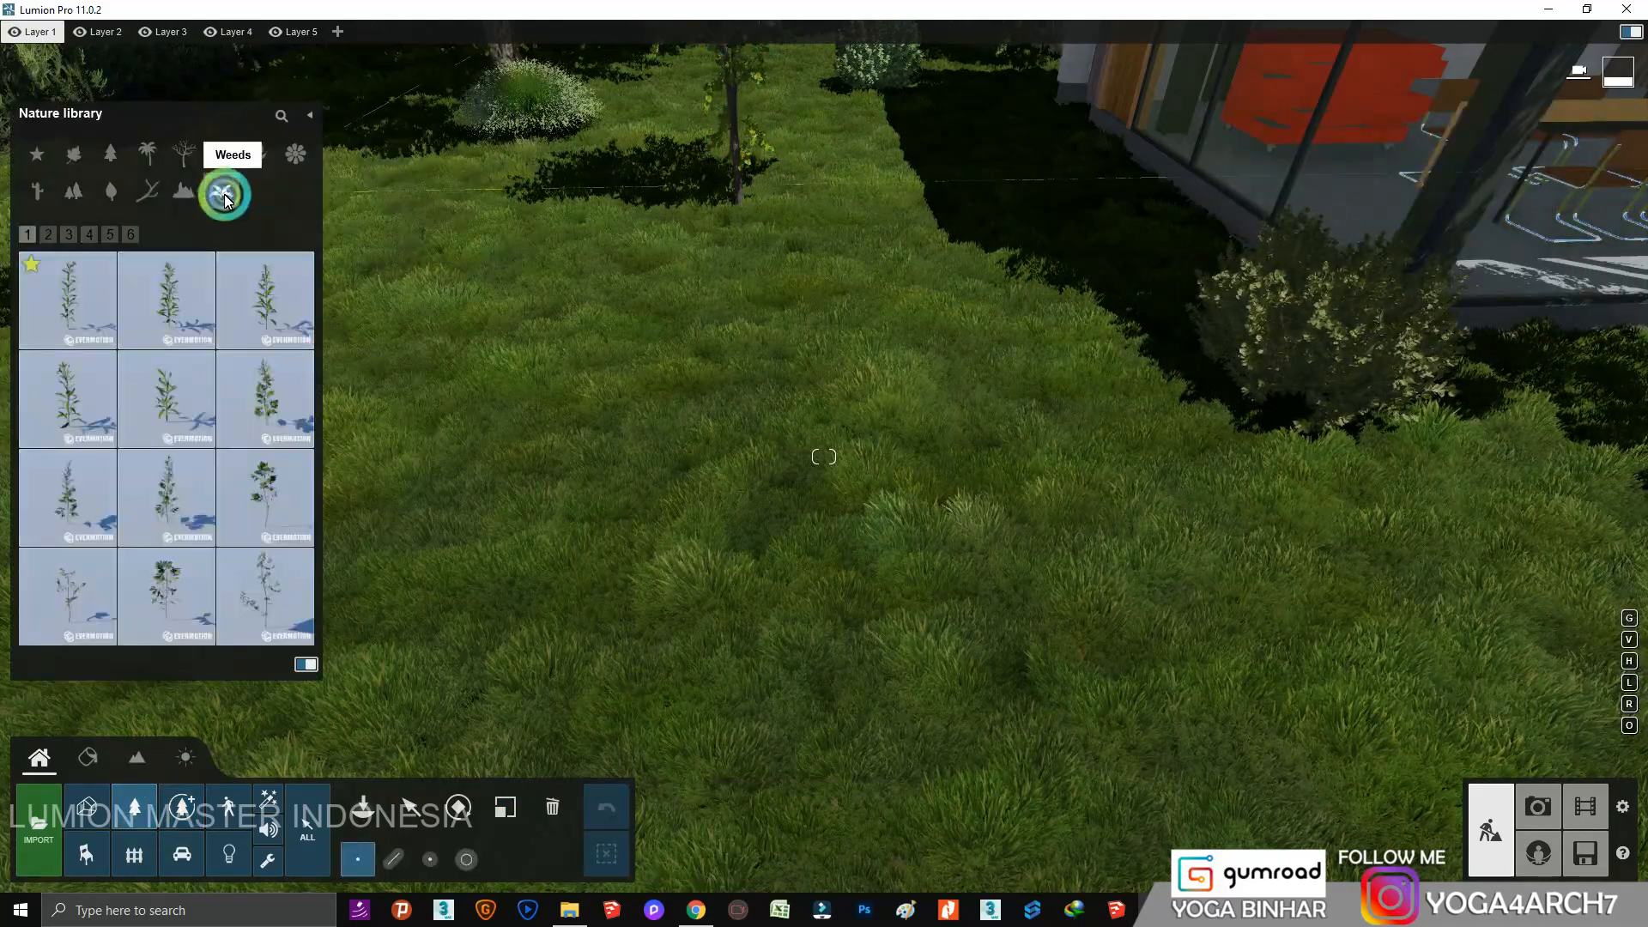
left_click(397, 854)
left_click(502, 703)
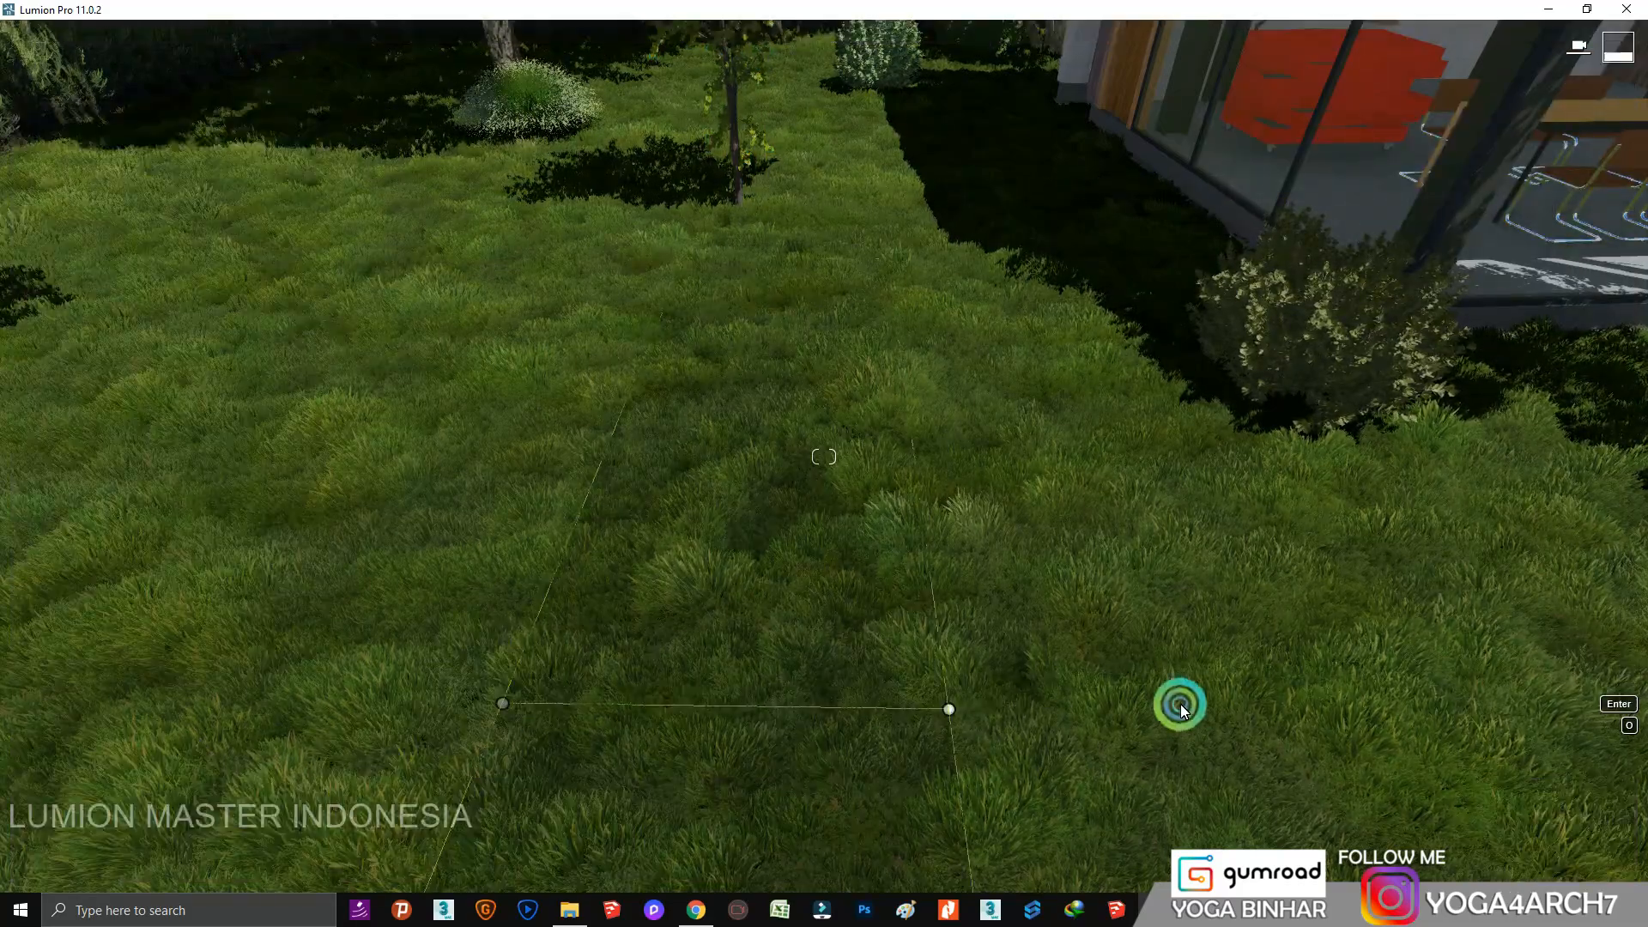
left_click(1311, 693)
Replace the trees in the mass placement's item list with assorted weeds, including Plantain 003, and confirm the placement.
mouse_move(166, 498)
left_mouse_down()
mouse_move(382, 504)
mouse_move(951, 788)
left_mouse_up()
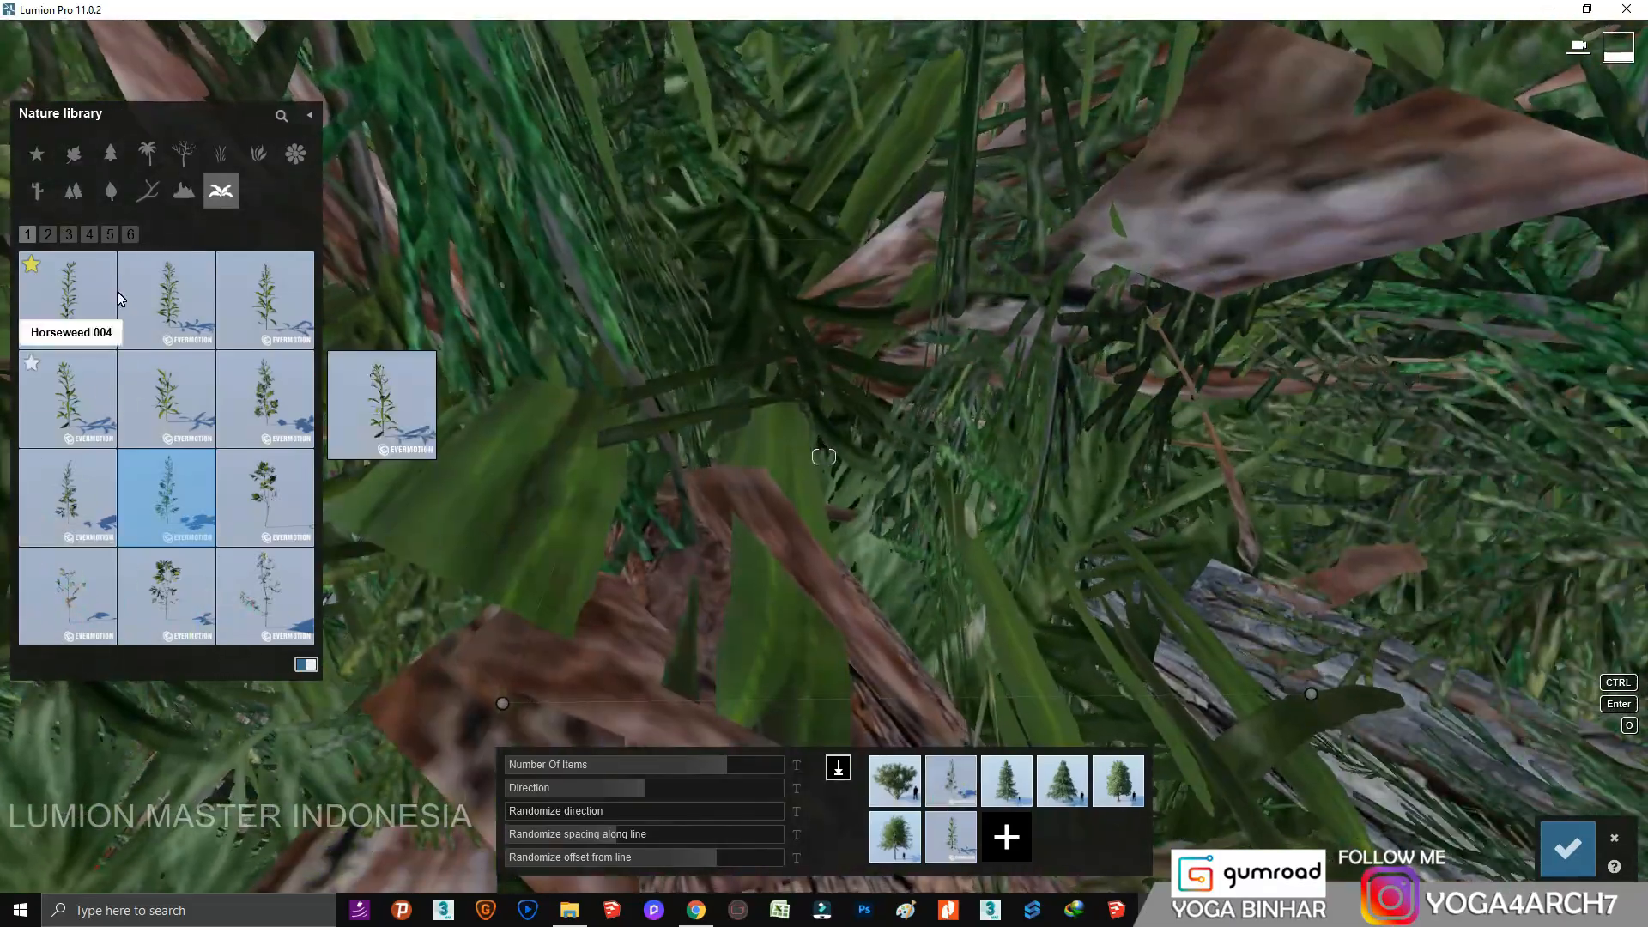
left_click(69, 234)
left_click_drag(167, 300, 1007, 781)
left_click_drag(67, 301, 897, 792)
left_click_drag(166, 595, 894, 836)
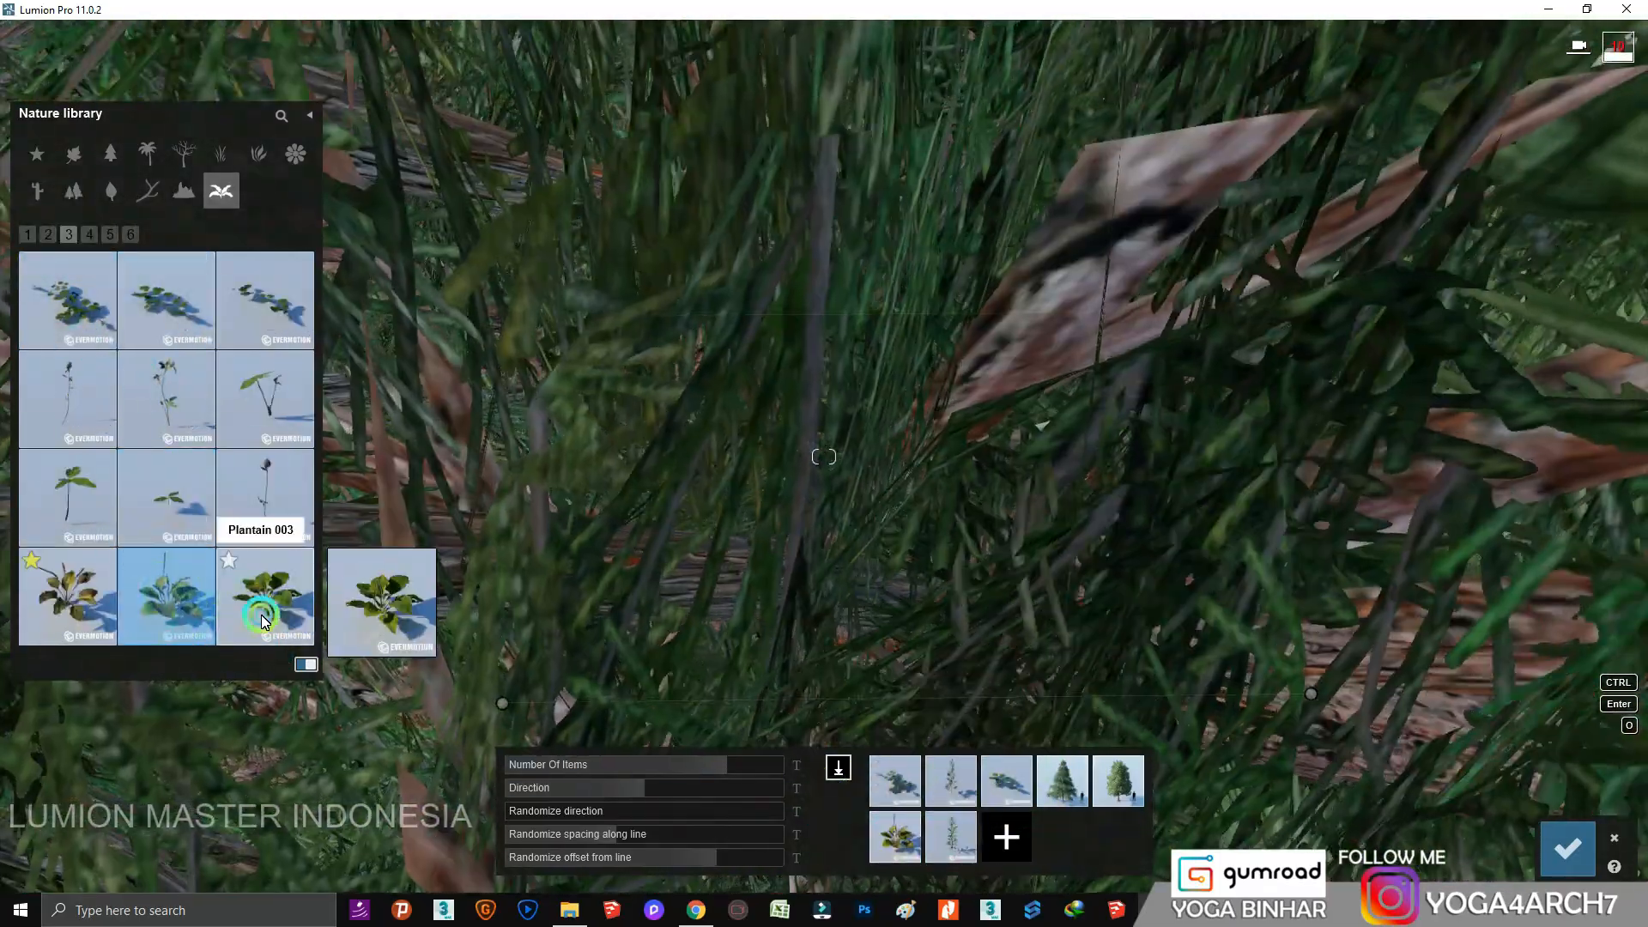
left_click_drag(265, 607, 1061, 783)
left_click_drag(90, 502, 1116, 786)
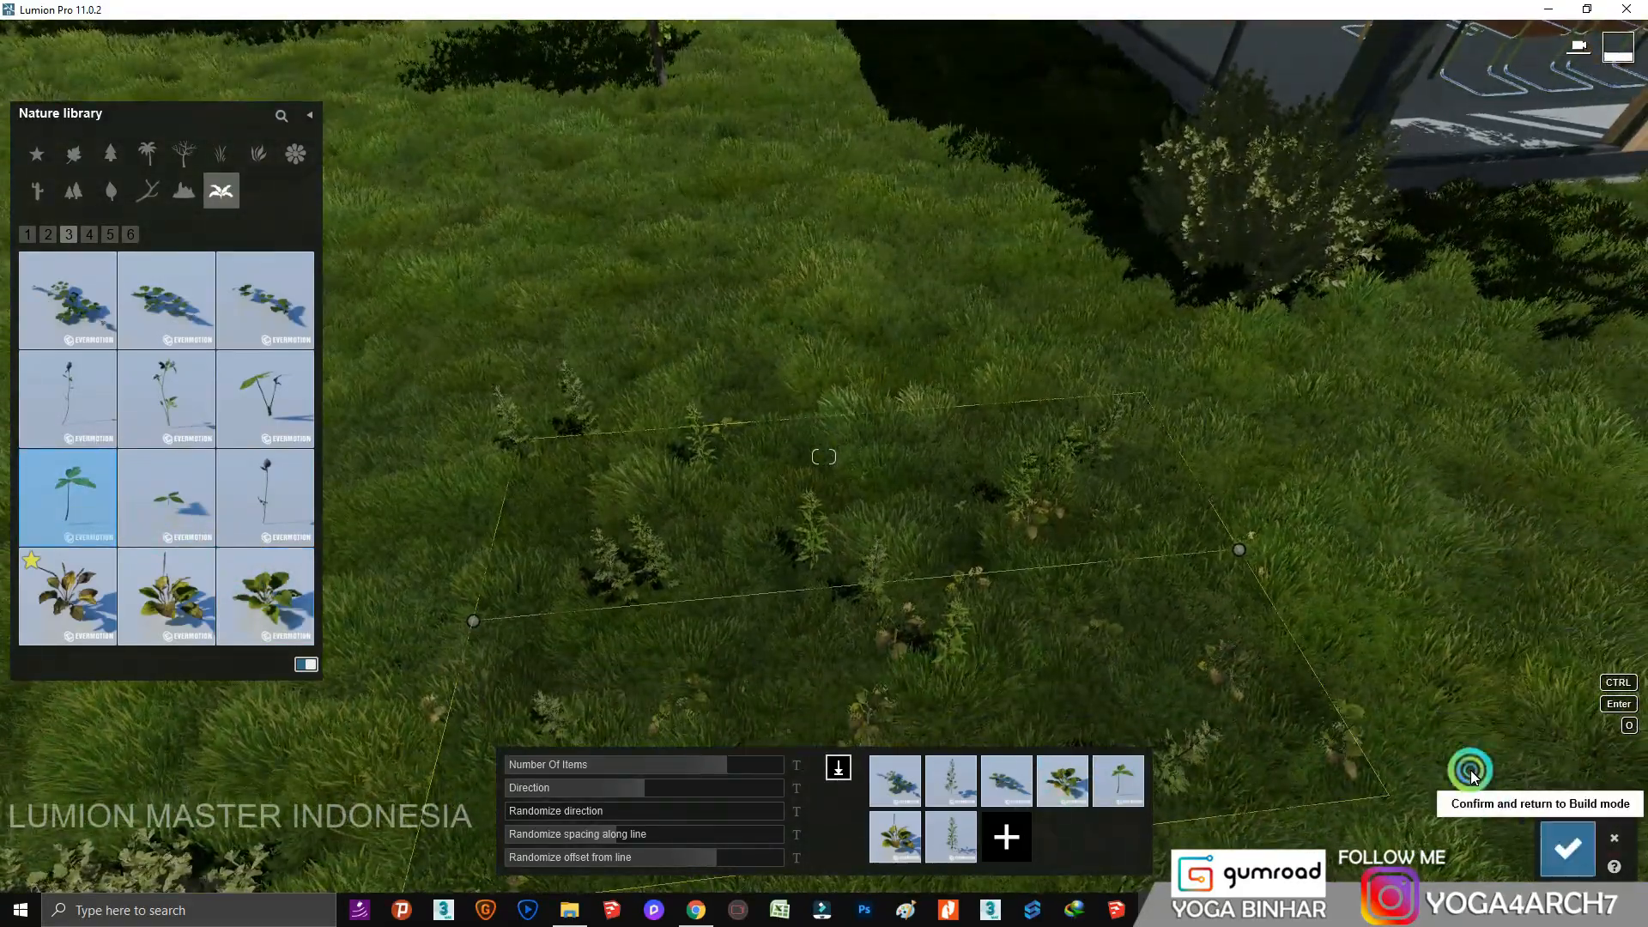
left_click(1567, 848)
Mass-place the same weeds along two more lines on the lawn outside the house's glazed corner.
mouse_move(1470, 777)
right_mouse_down()
mouse_move(1192, 610)
mouse_move(827, 526)
right_mouse_up()
left_click(817, 510)
left_click(1000, 318)
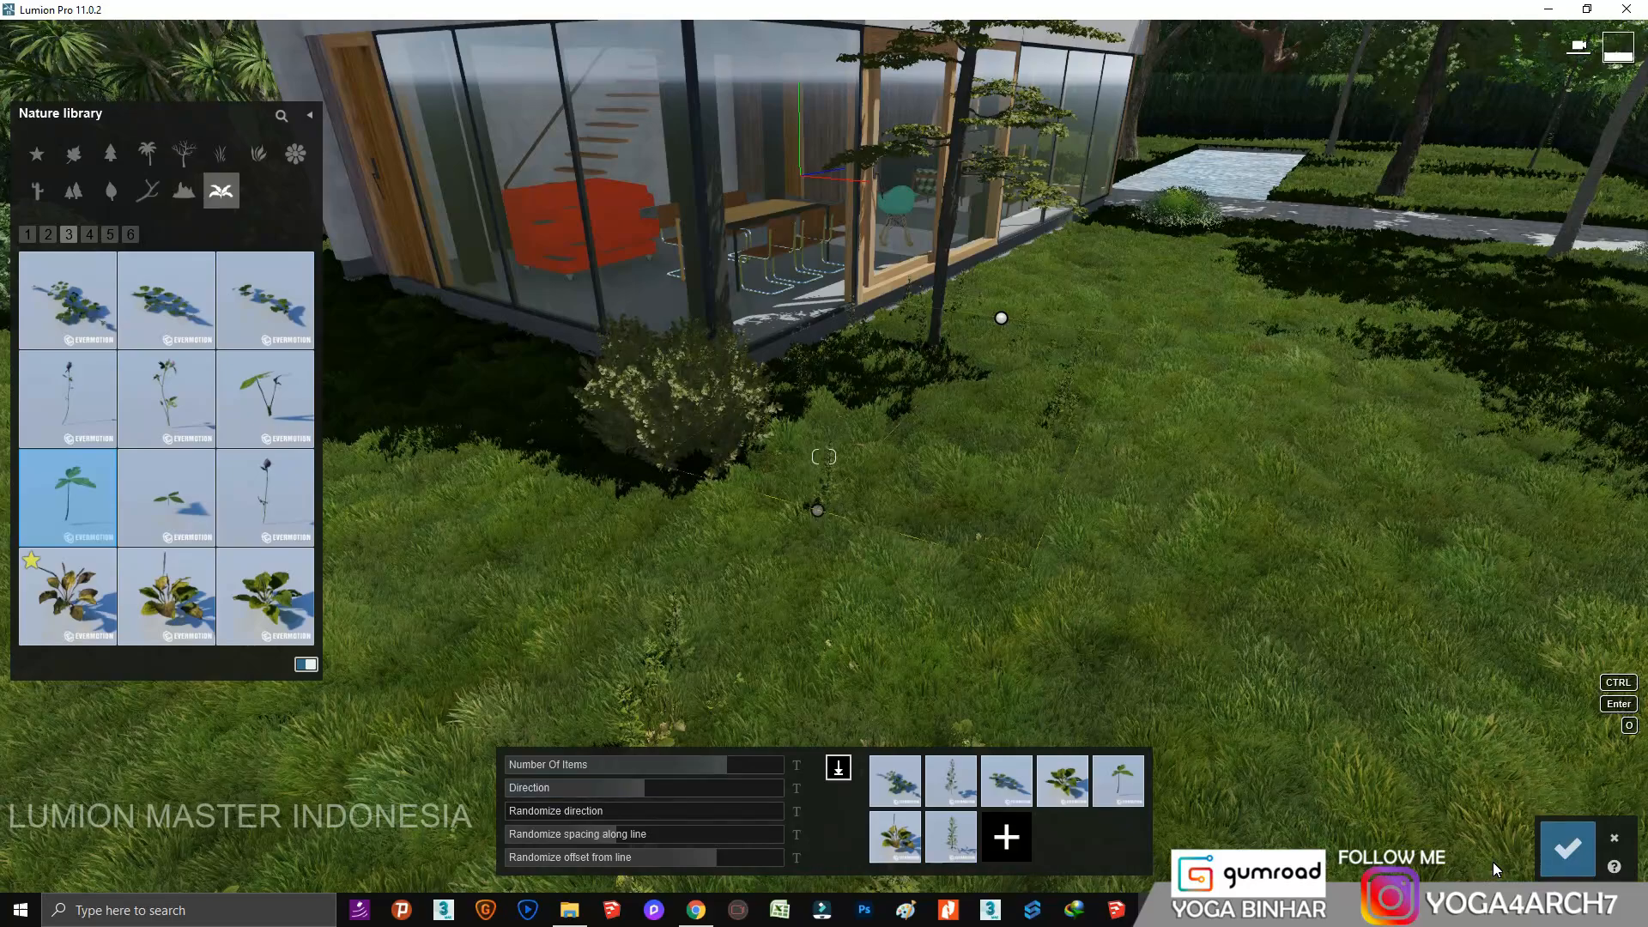
left_click(1567, 848)
left_click(1331, 790)
left_click(1401, 287)
left_click(1567, 848)
Mass-place the weeds along two lines on the entrance-side lawn, extending towards the trees and flowering shrubs.
mouse_move(1470, 807)
right_mouse_down()
mouse_move(1118, 677)
mouse_move(798, 647)
right_mouse_up()
left_click(837, 708)
left_click(745, 372)
left_click(1567, 844)
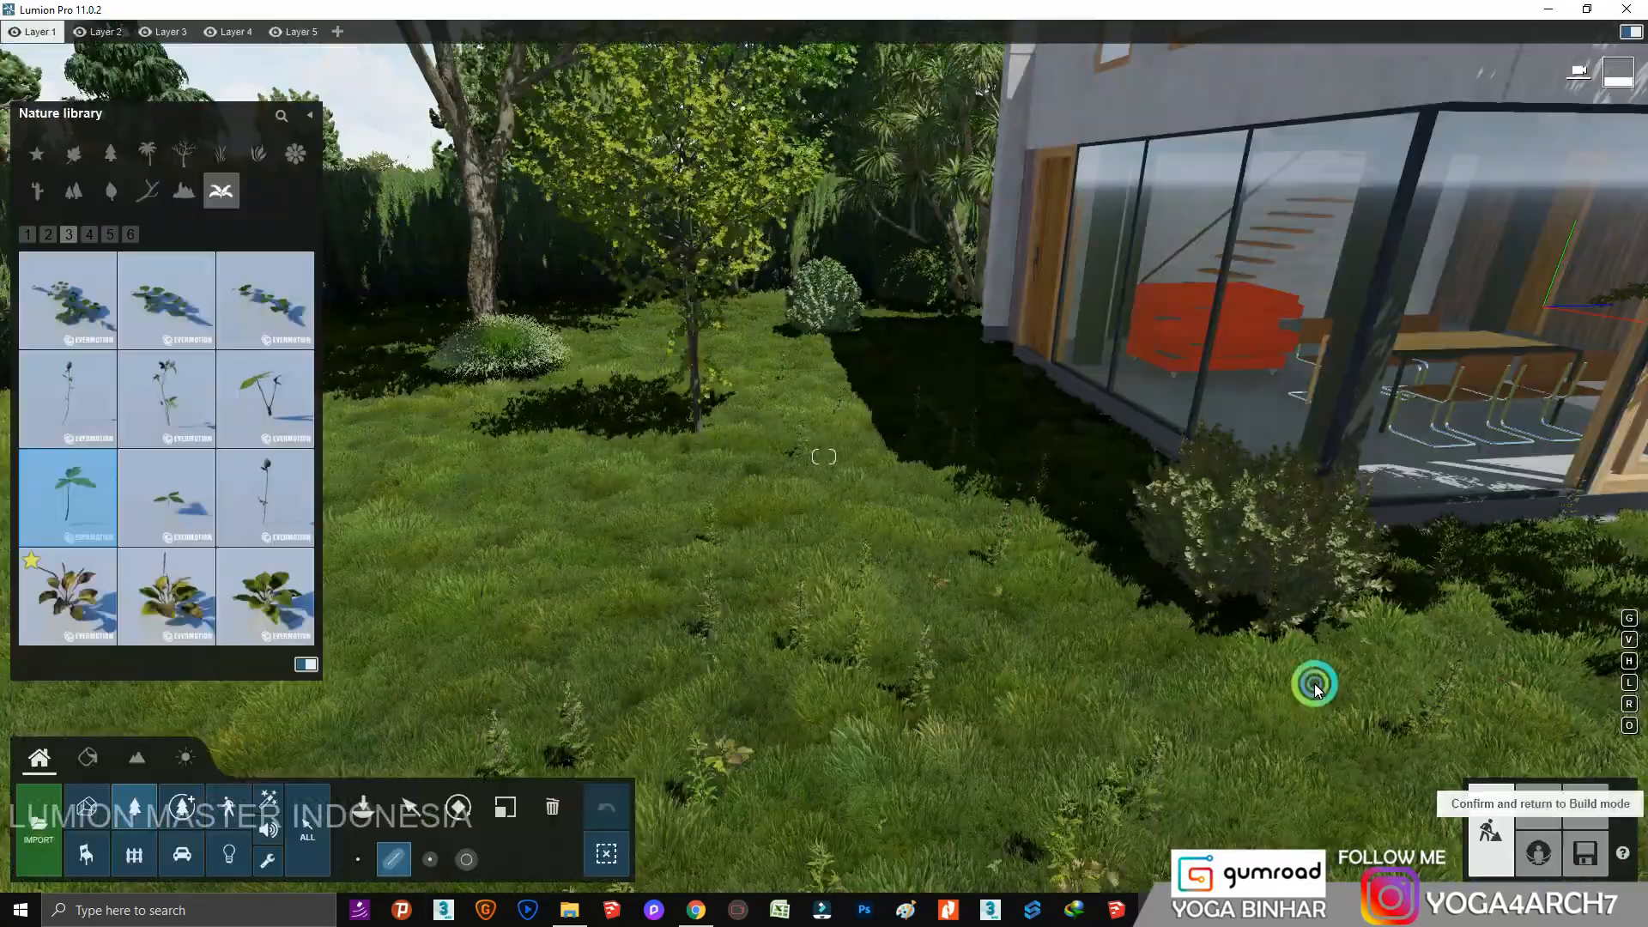
left_click(585, 506)
left_click(589, 305)
left_click(1567, 845)
Mass-place the weeds along a line running from the shaded ground onto the sunlit lawn.
mouse_move(1346, 706)
right_mouse_down()
mouse_move(1348, 670)
mouse_move(753, 845)
mouse_move(1262, 493)
right_mouse_up()
left_click(720, 200)
left_click(809, 794)
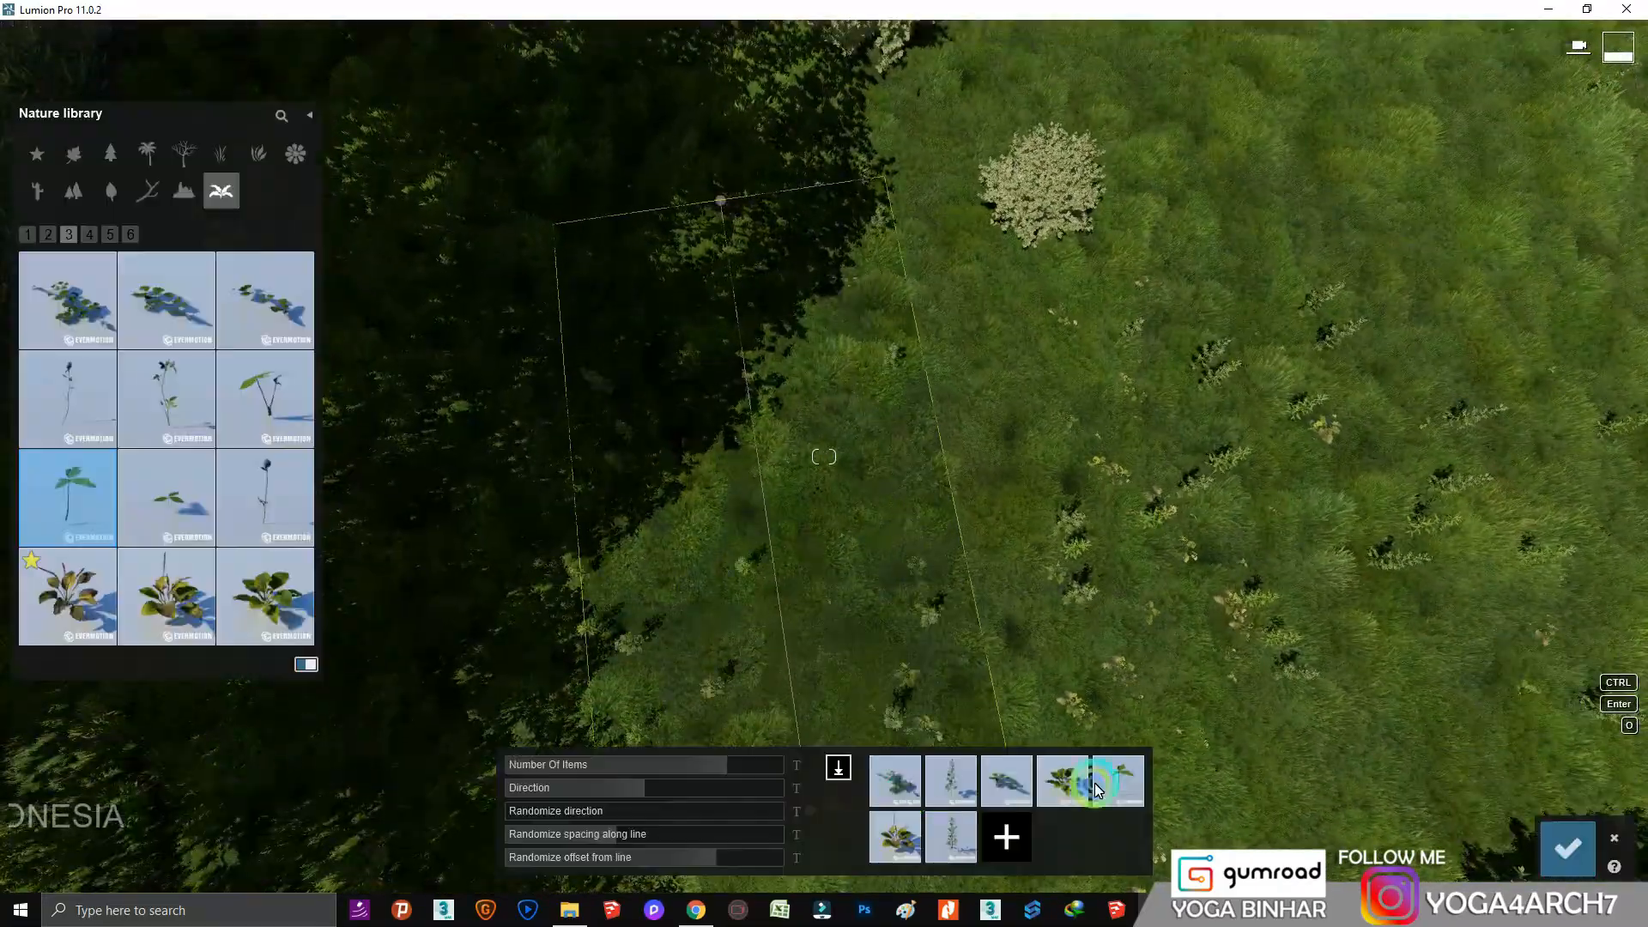
left_click(1567, 844)
Mass-place the weeds along another line on the garden lawn towards the pool.
right_click_drag(1011, 424, 258, 858)
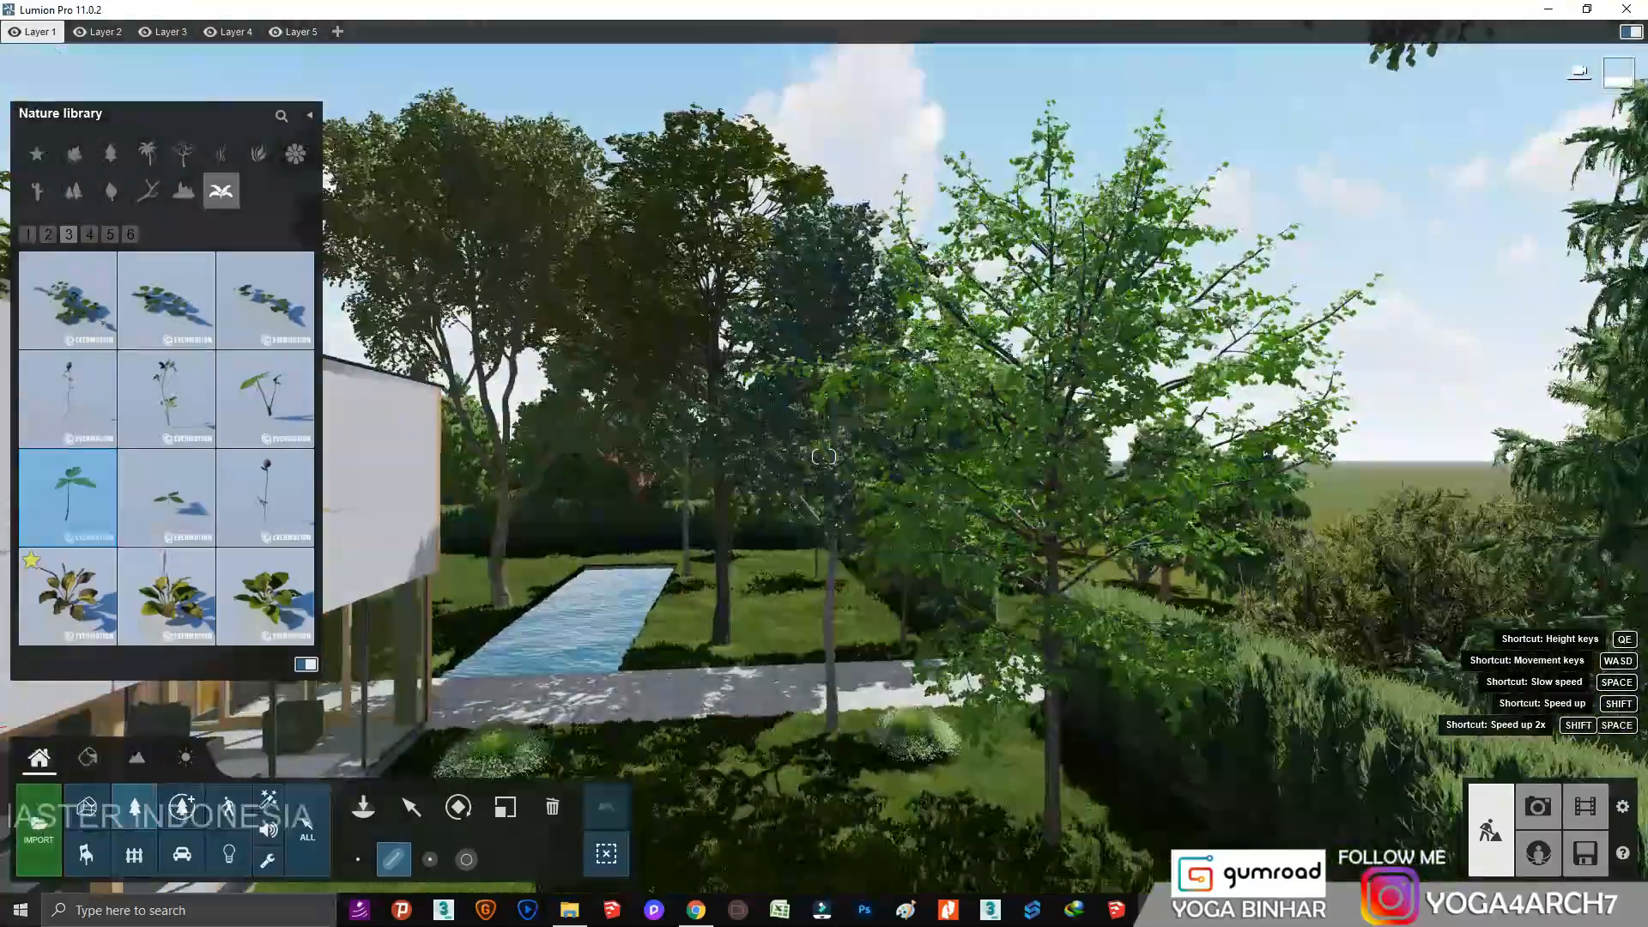
right_click_drag(996, 867, 898, 735)
left_click(660, 581)
left_click(1254, 632)
key("Return")
Mass-place the weeds along two lines on the lawn around the large tree between the pool and the side hedge.
key("w")
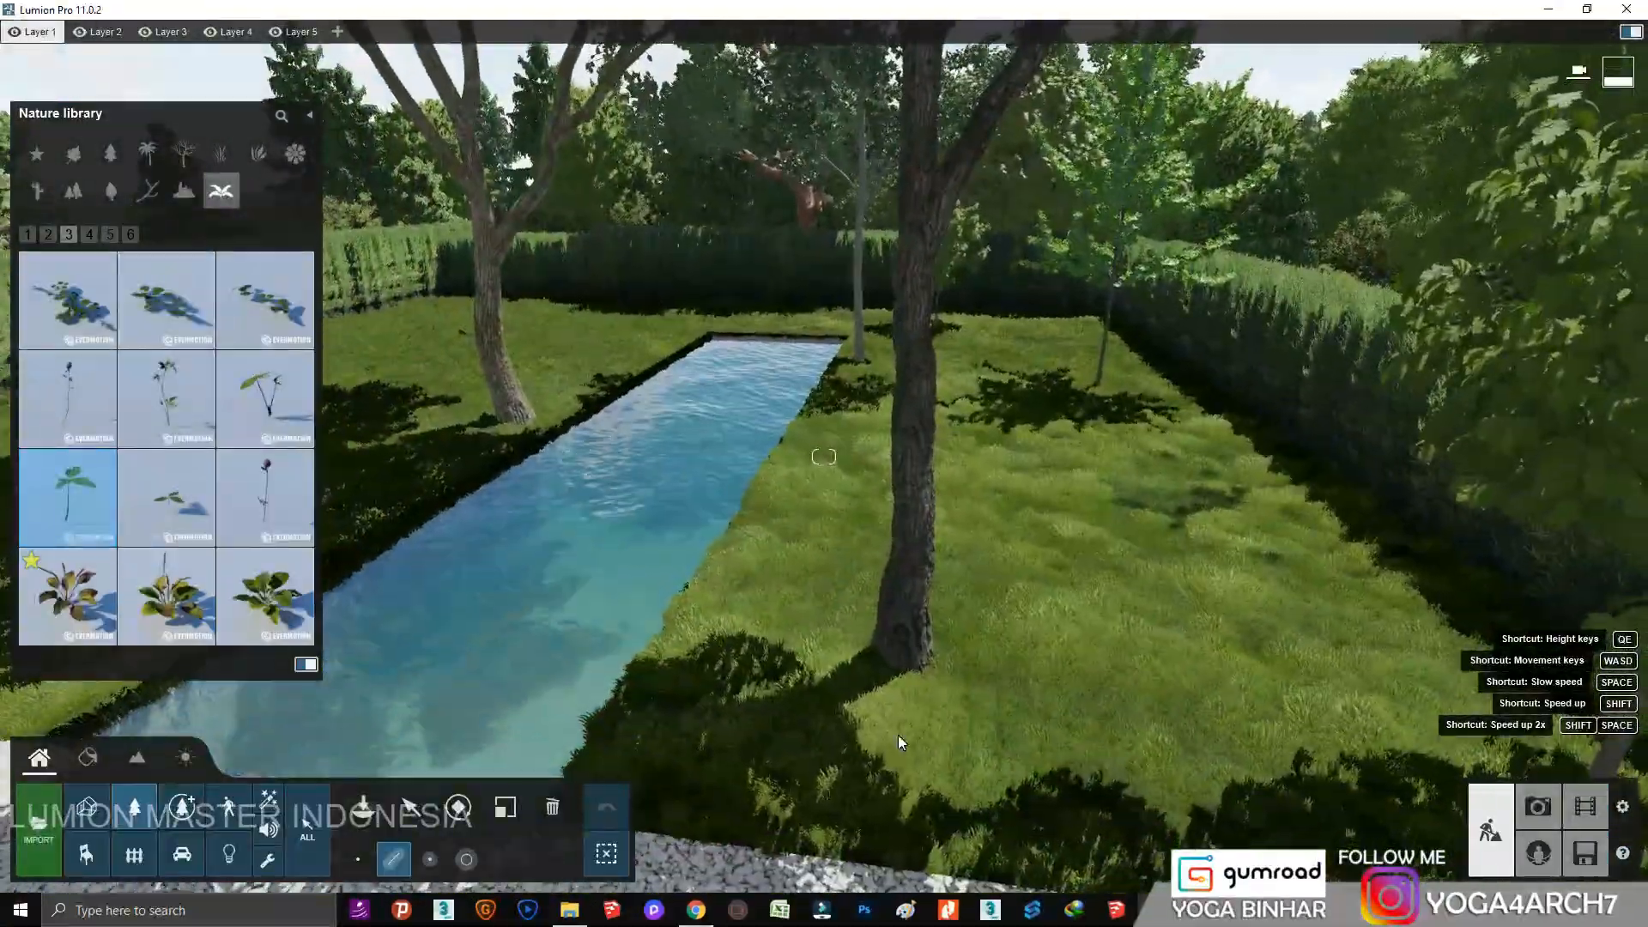
left_click(898, 735)
left_click(971, 436)
left_click(1572, 857)
left_click(1185, 547)
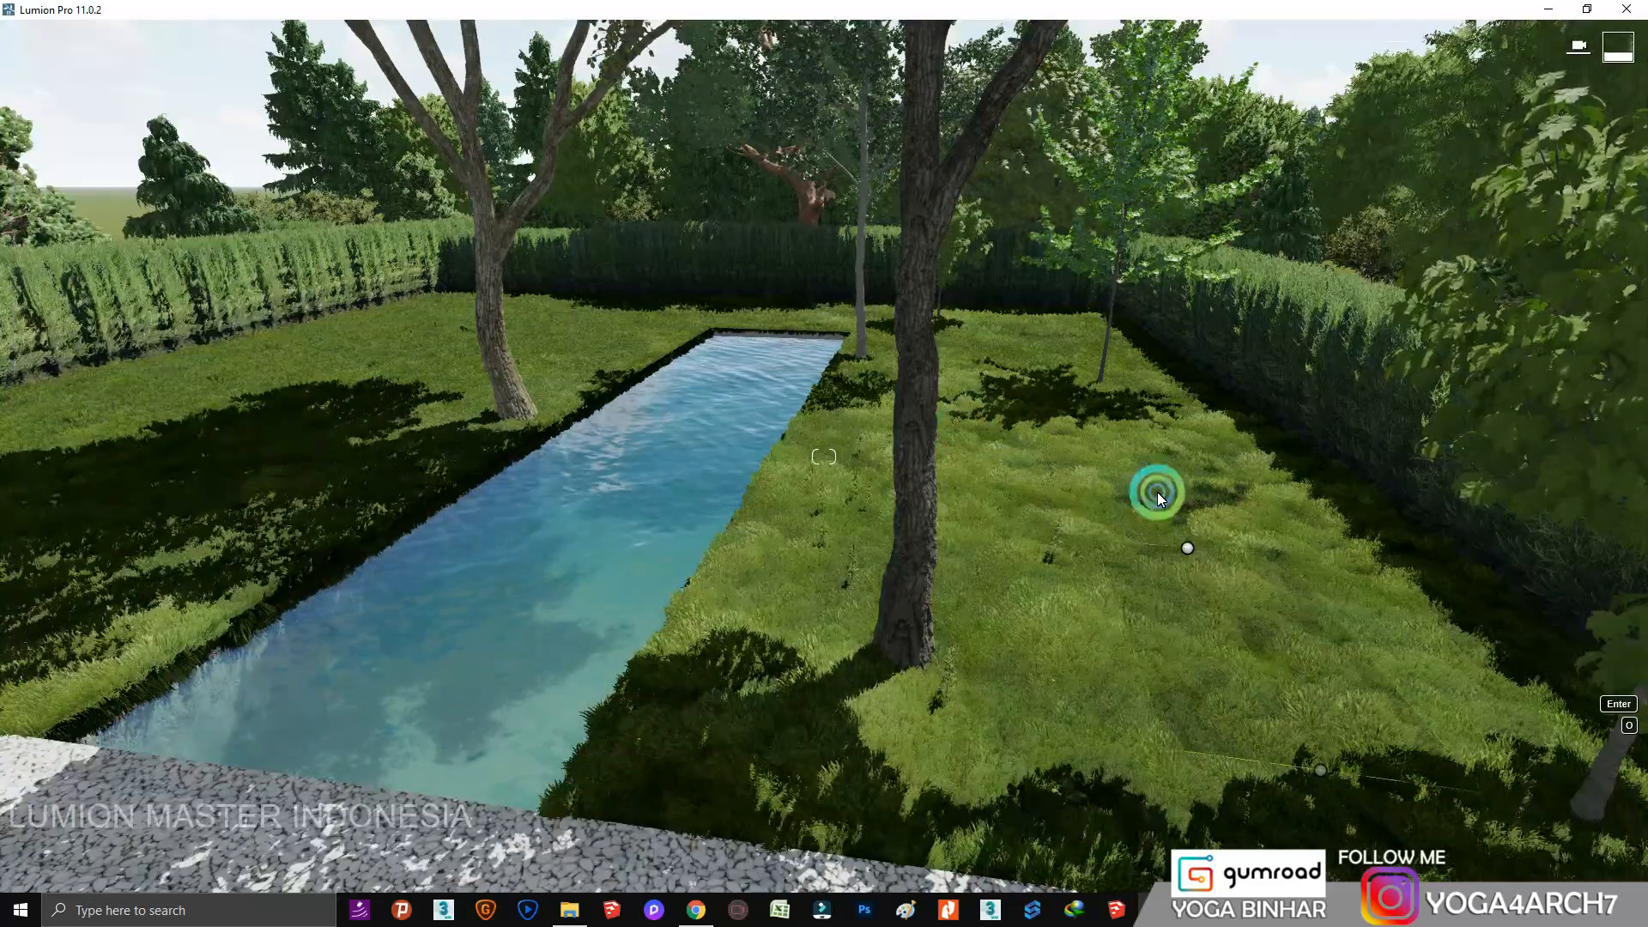
left_click(1154, 490)
key("Return")
Mass-place the weeds along two lines on the lawn across the pool, around the tree near the rear hedge.
right_click_drag(1153, 490, 1096, 548)
left_click(630, 459)
left_click(911, 323)
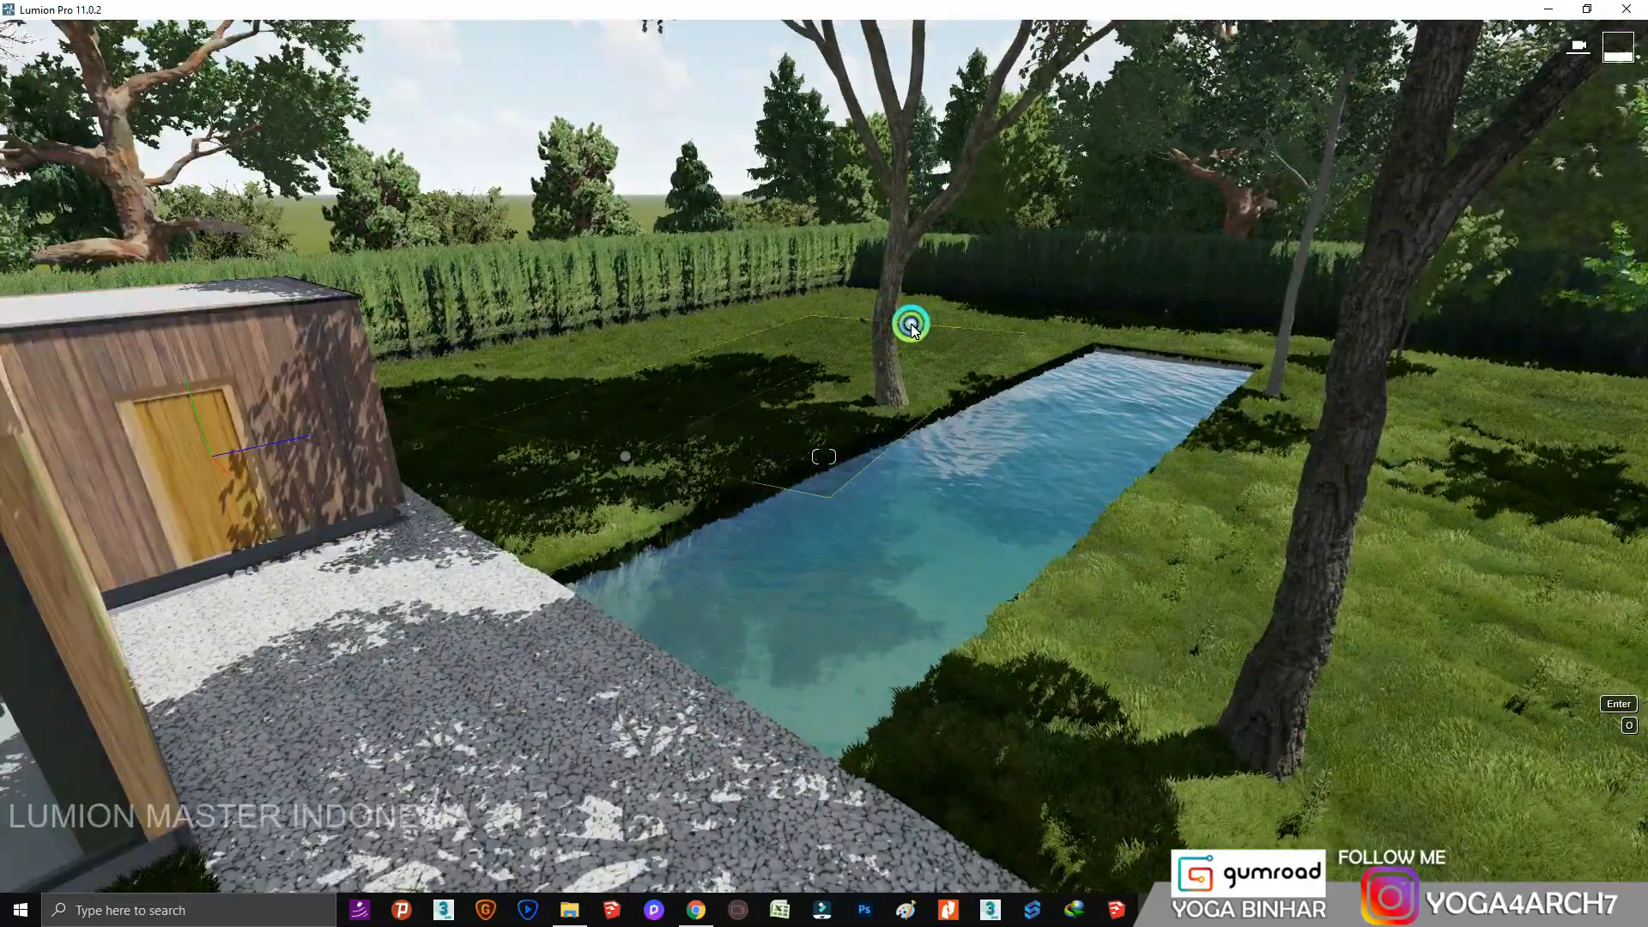
left_click(1550, 835)
left_click(1001, 342)
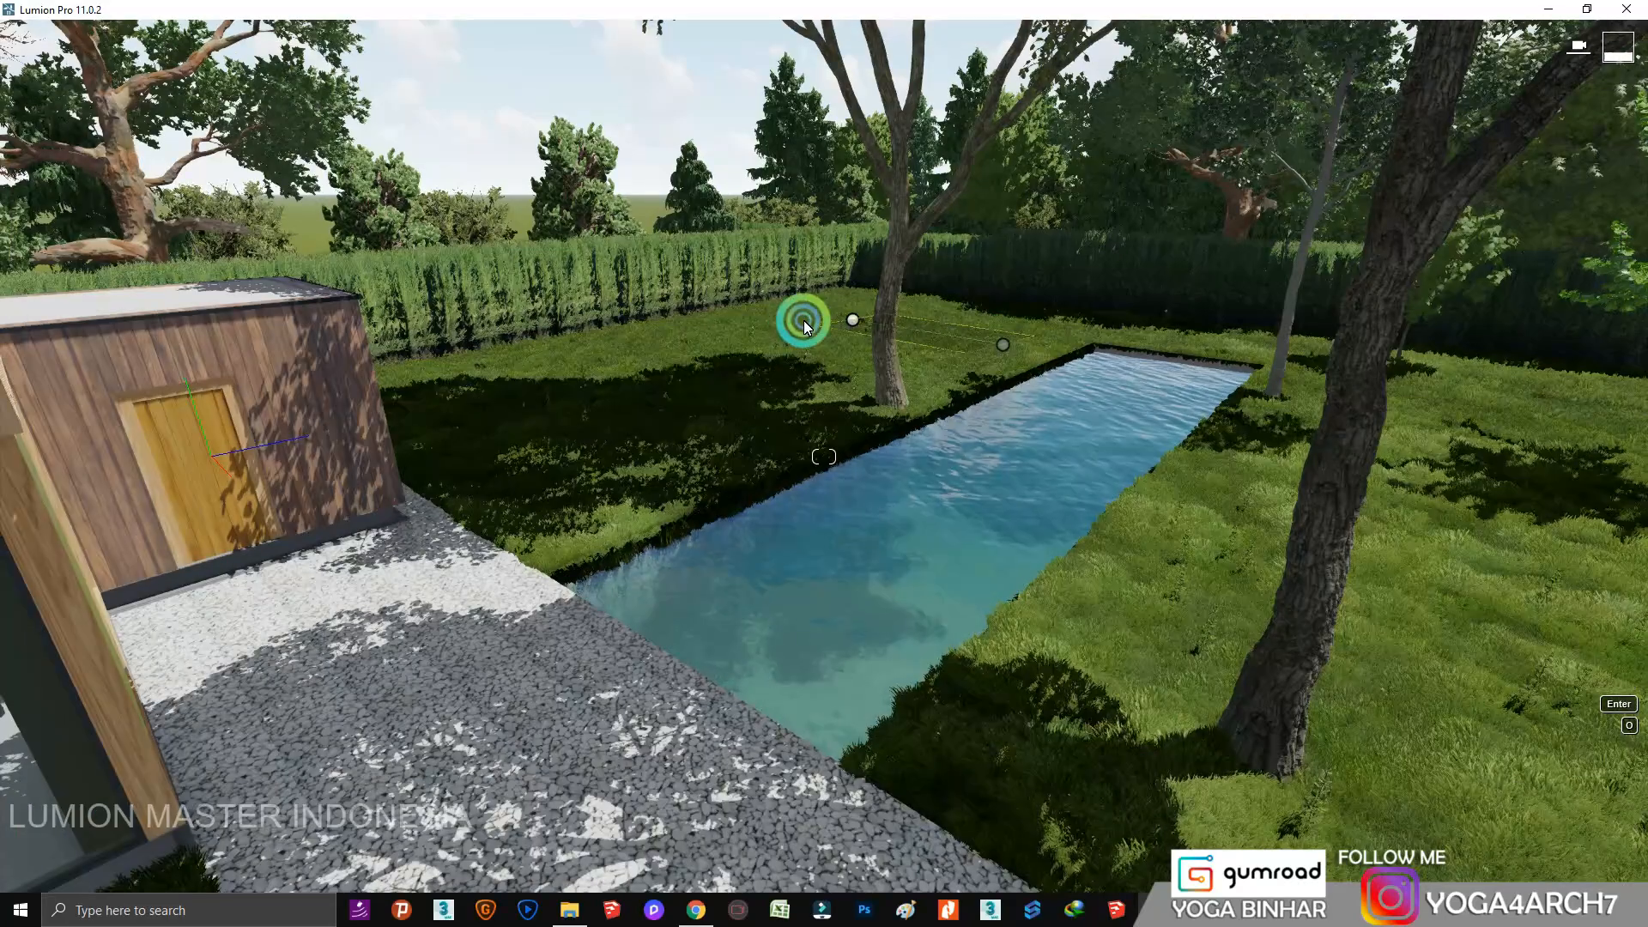
left_click(797, 320)
left_click(1568, 837)
Mass-place one more line of weeds on the sunlit lawn beyond the leaning tree trunk by the pool.
left_click(1447, 441)
left_click(1443, 630)
left_click(1574, 831)
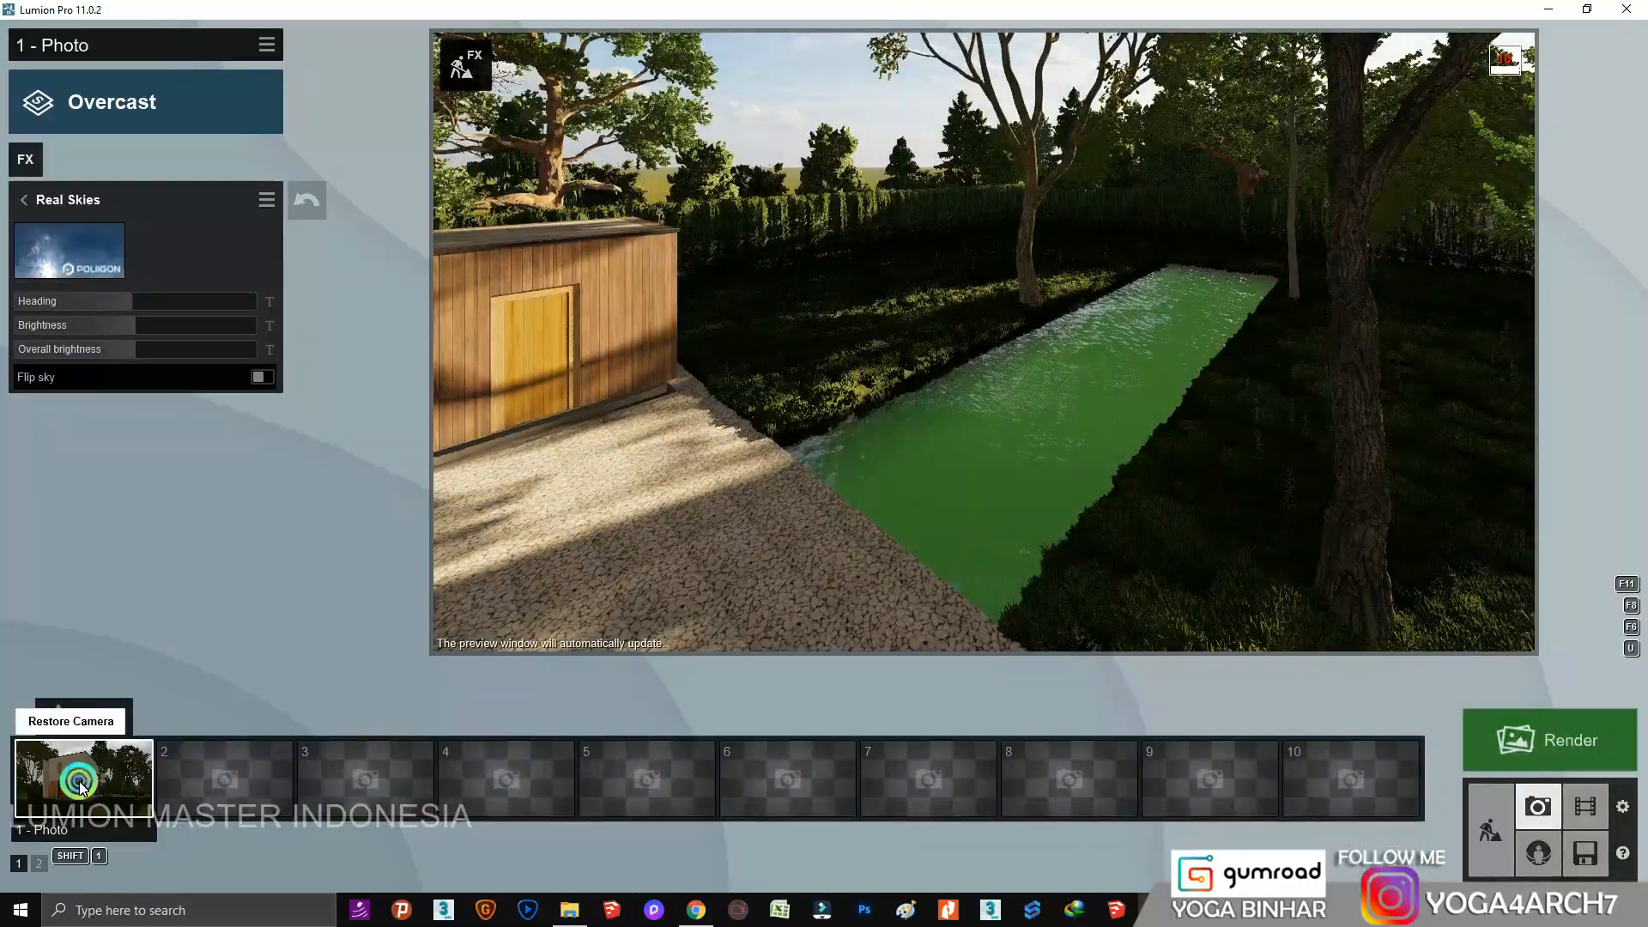
Restore the saved camera view of photo 1 and fine-tune the heading of the Real Skies effect.
left_click(79, 781)
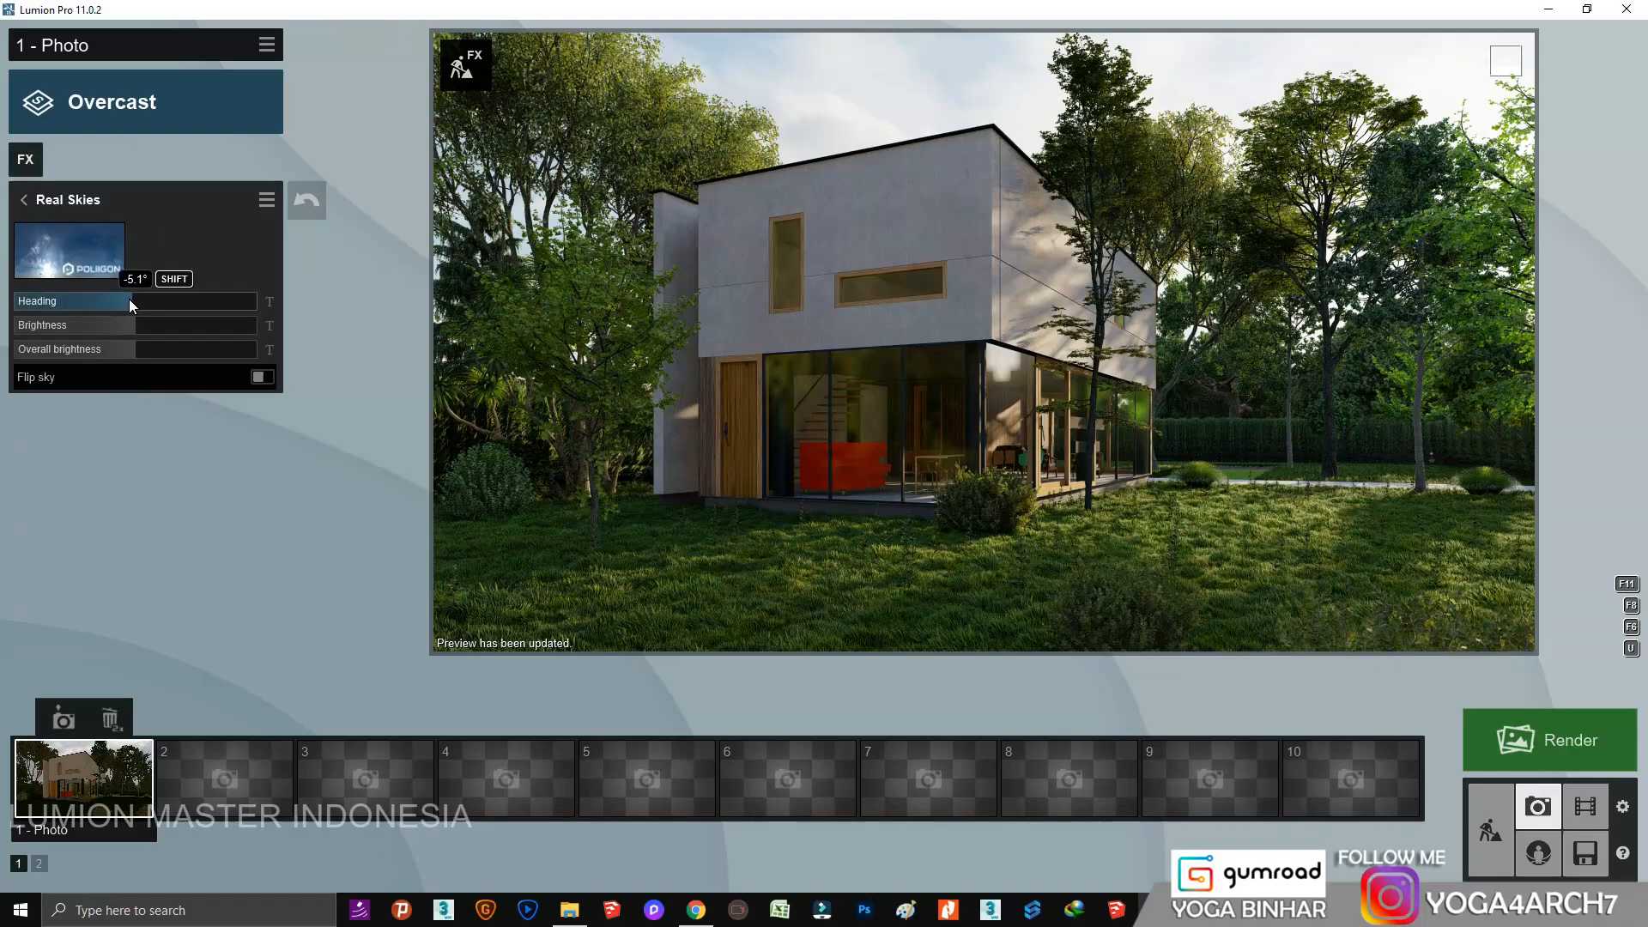
left_click_drag(131, 306, 139, 304)
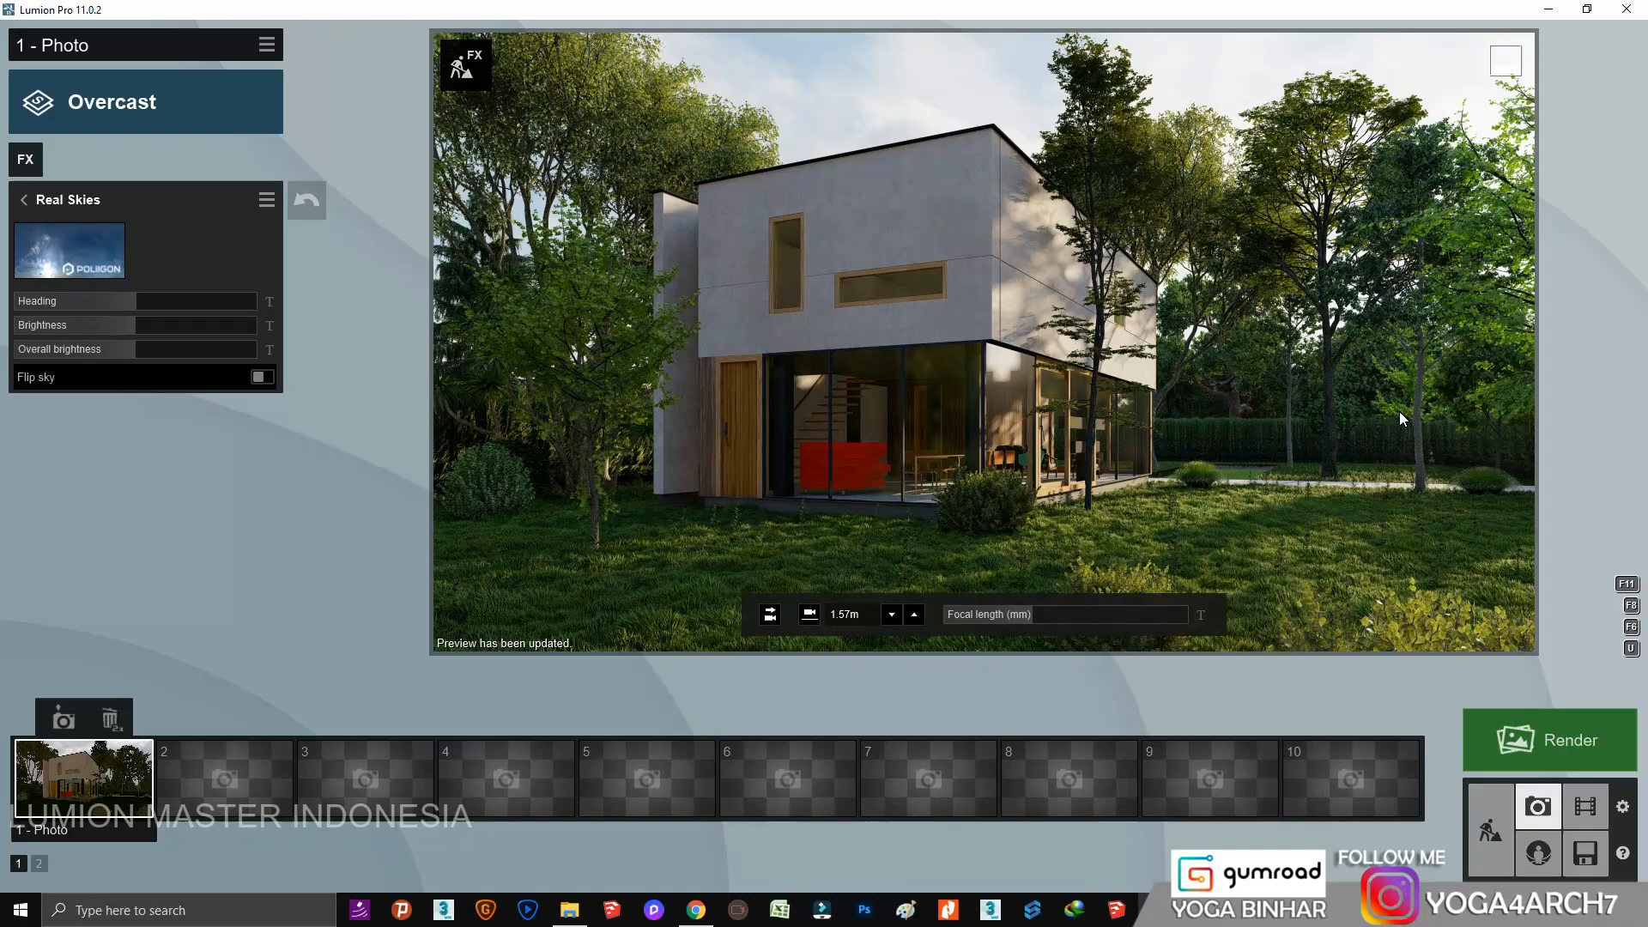
Return to the build view, shift the foliage hue of the Maidenhair tree near the front door and adjust its size.
left_click(1490, 830)
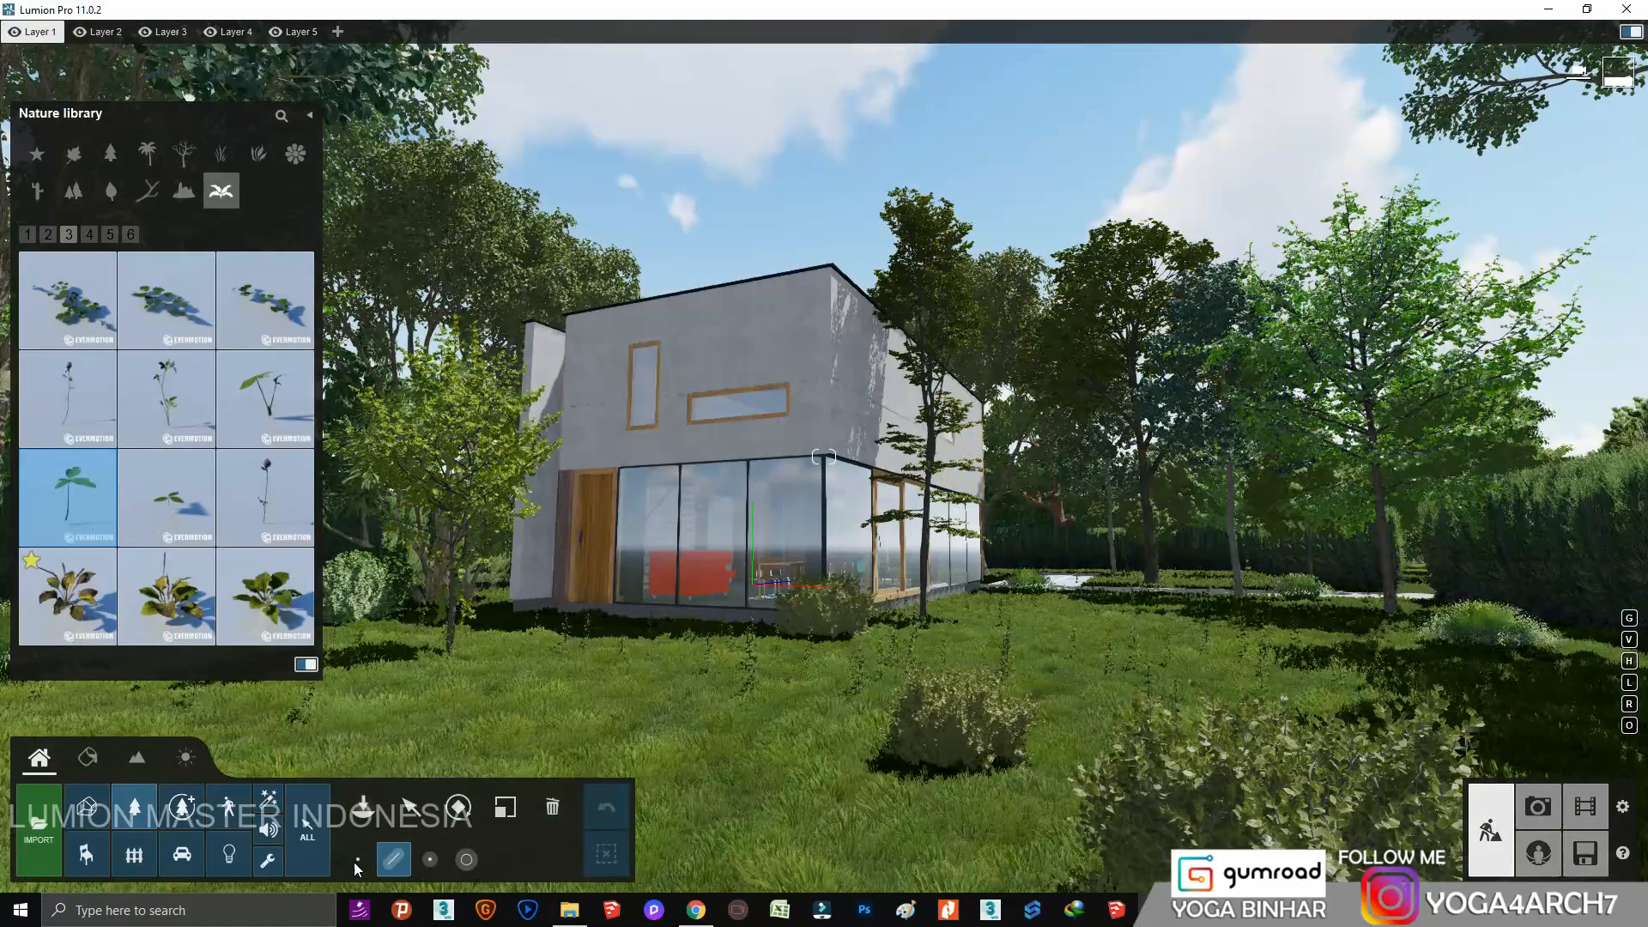
left_click(410, 807)
left_click(448, 684)
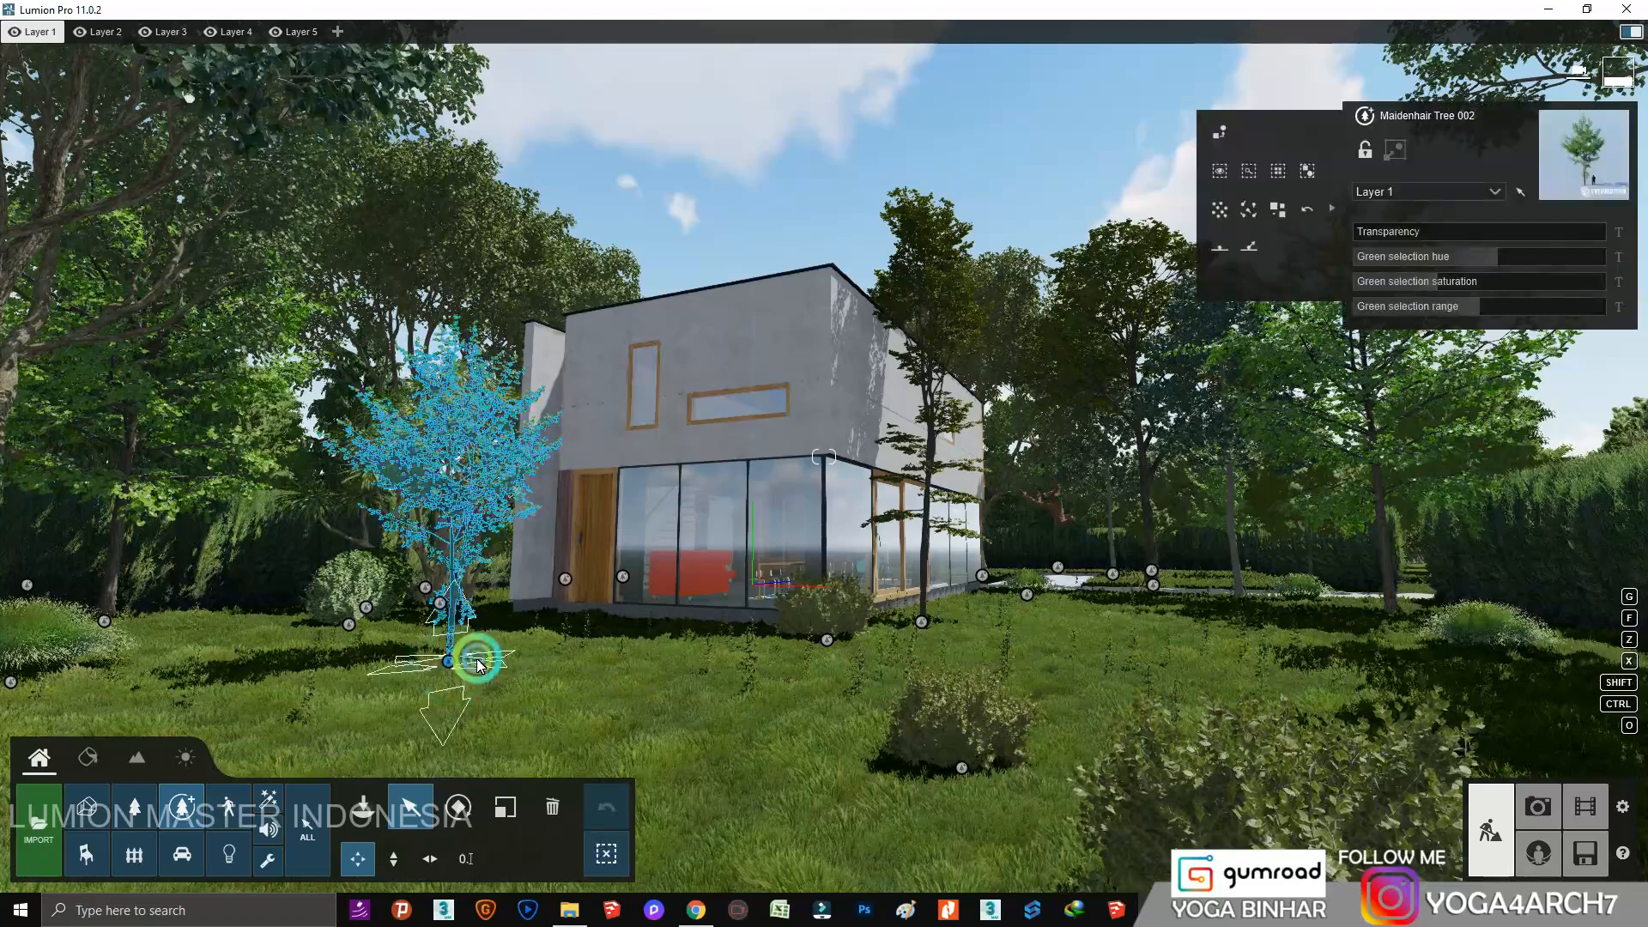
left_click(505, 807)
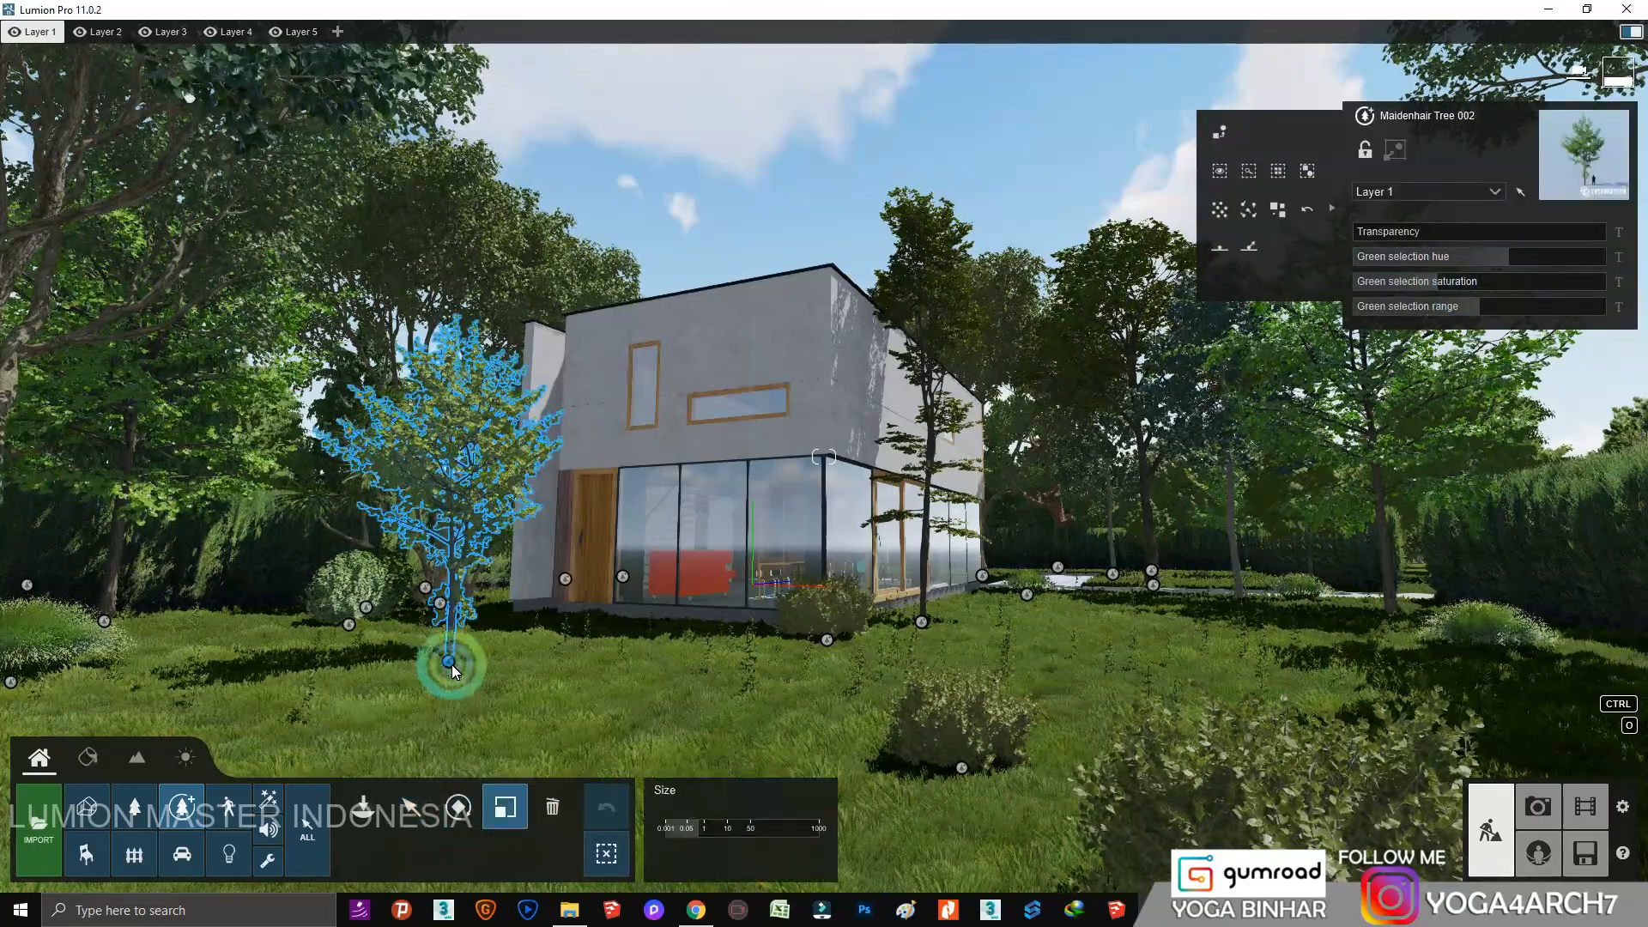
left_click_drag(451, 665, 485, 699)
left_click(421, 804)
Place a fine-detail bush and two ferns on the side lawn between the house and the hedge.
key("w")
right_click_drag(951, 656, 984, 611)
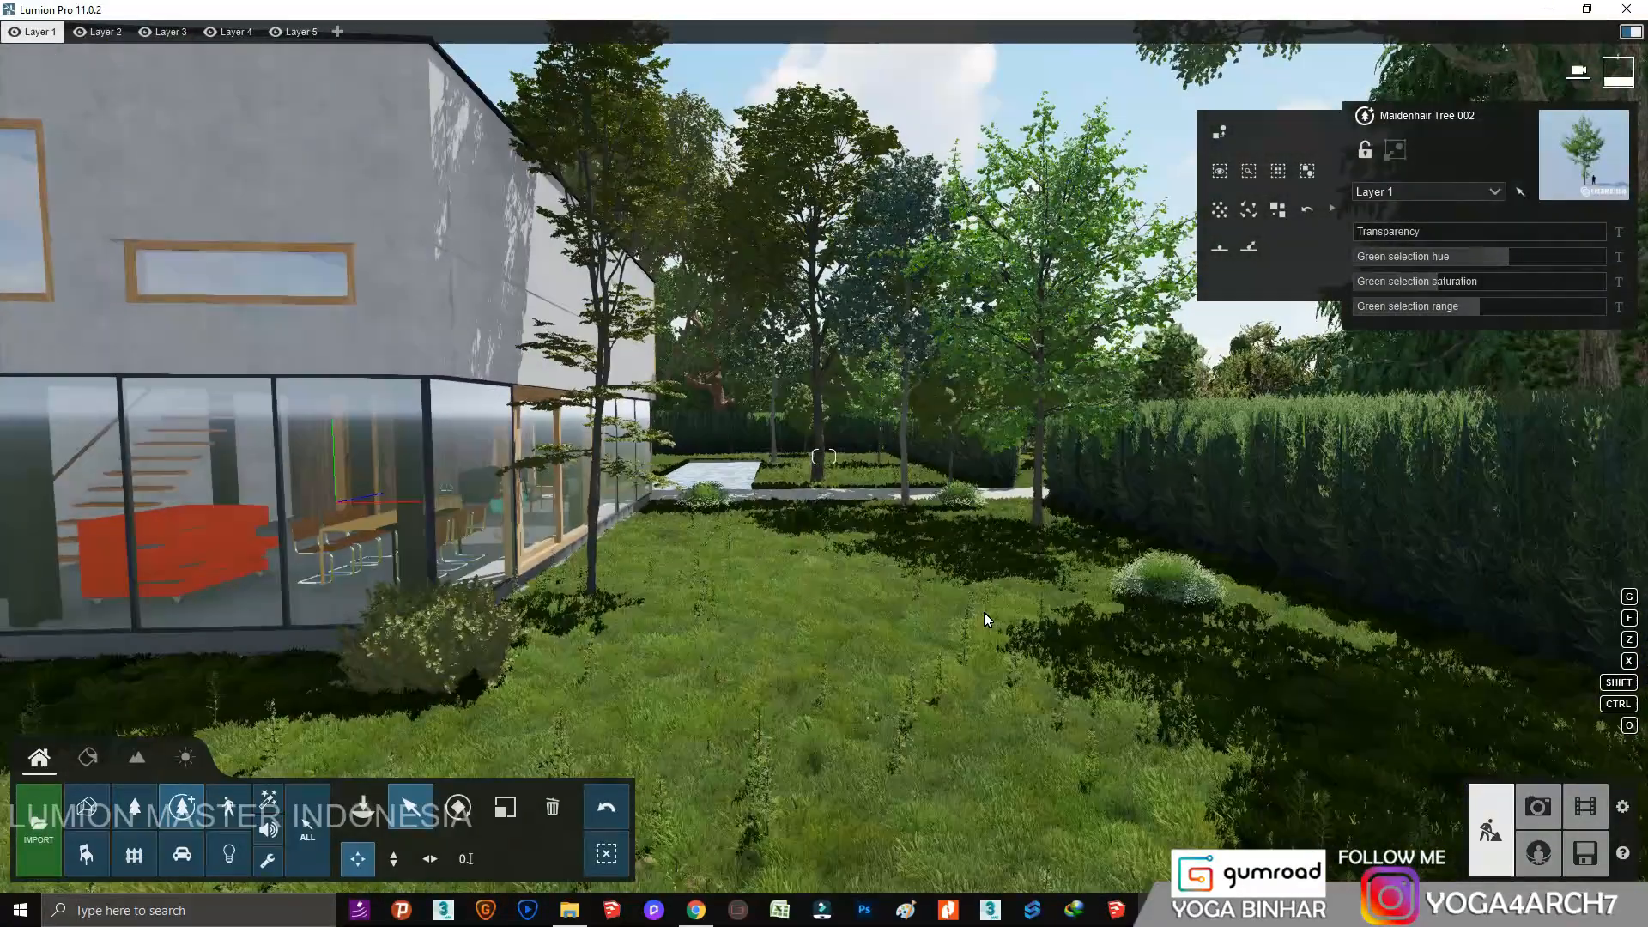
left_click(180, 805)
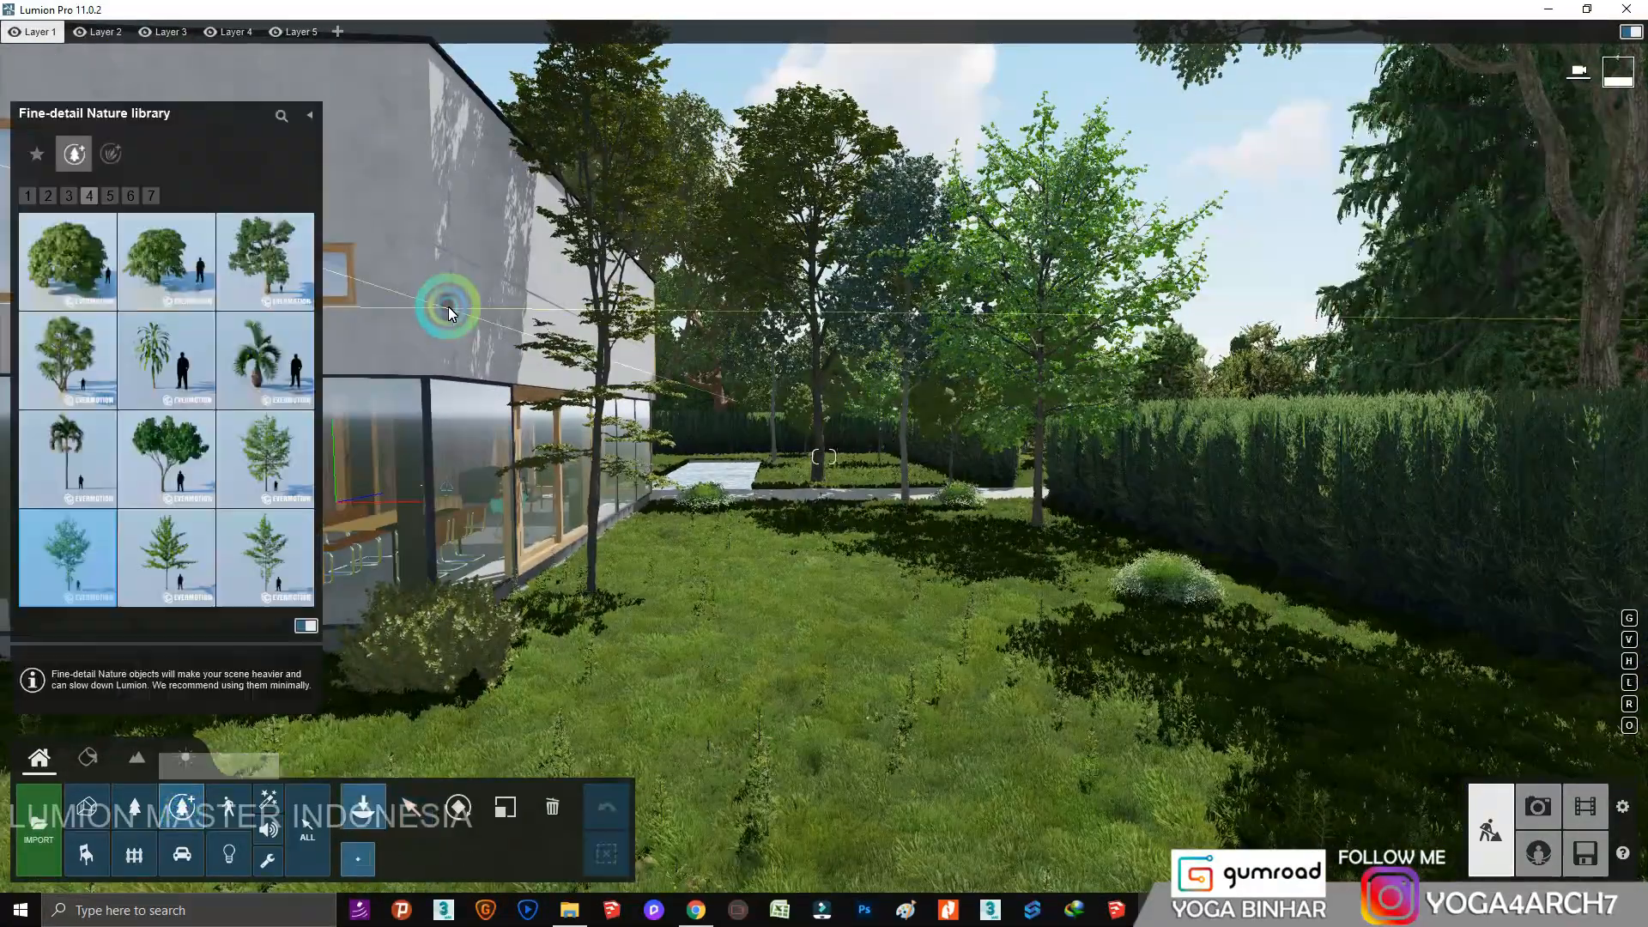
left_click(110, 154)
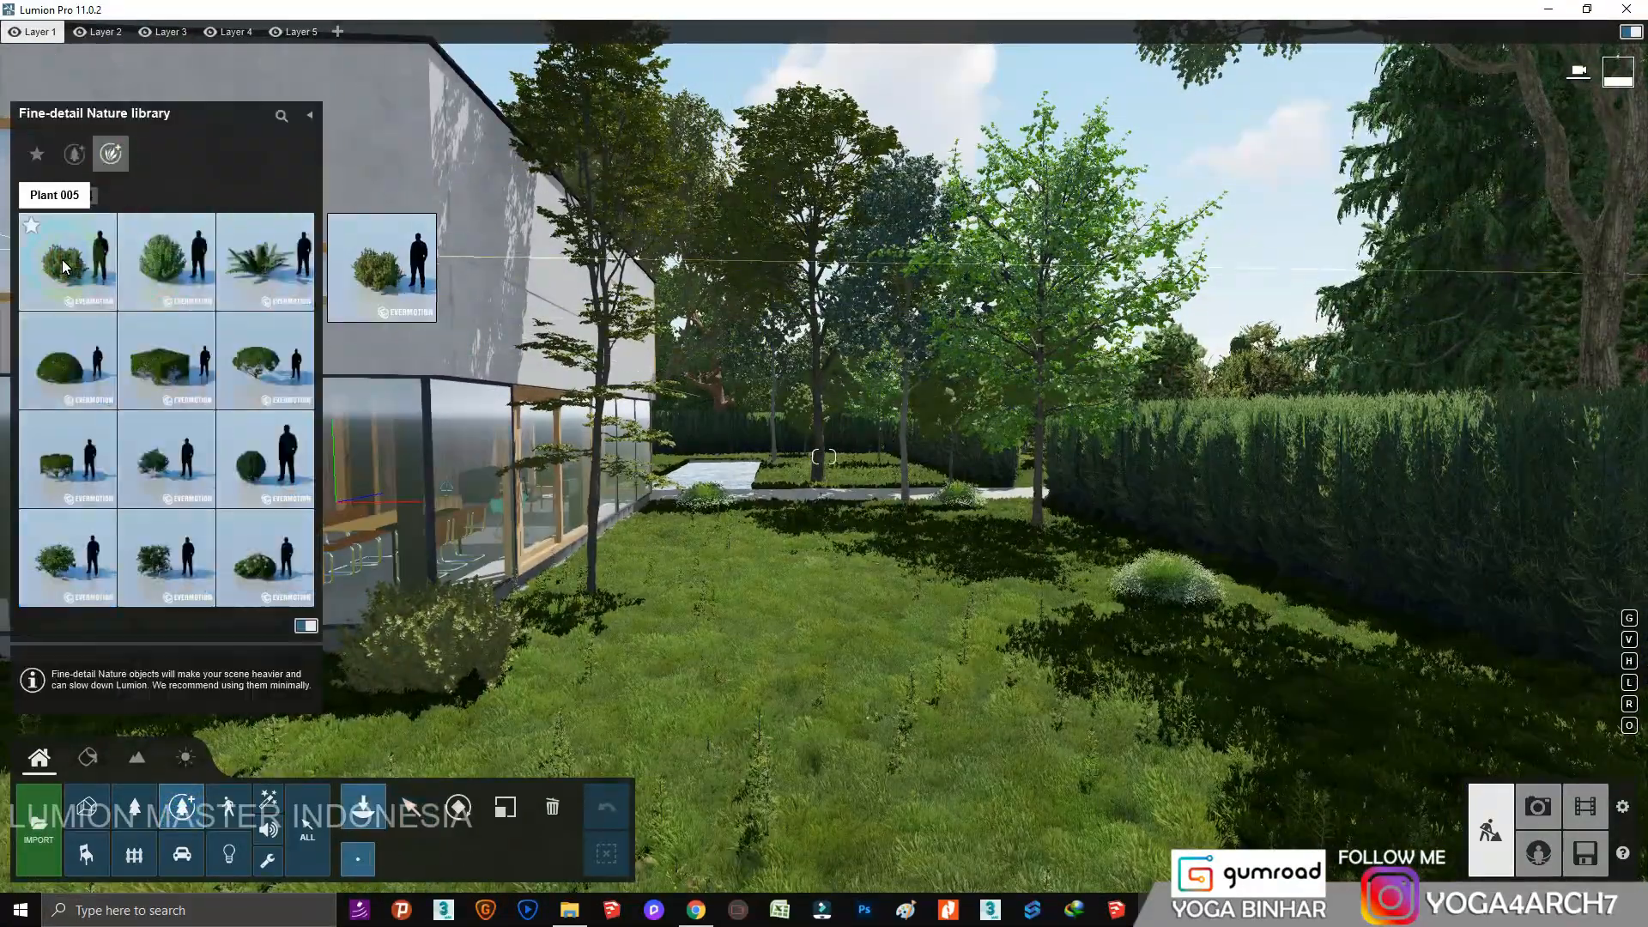
left_click(265, 257)
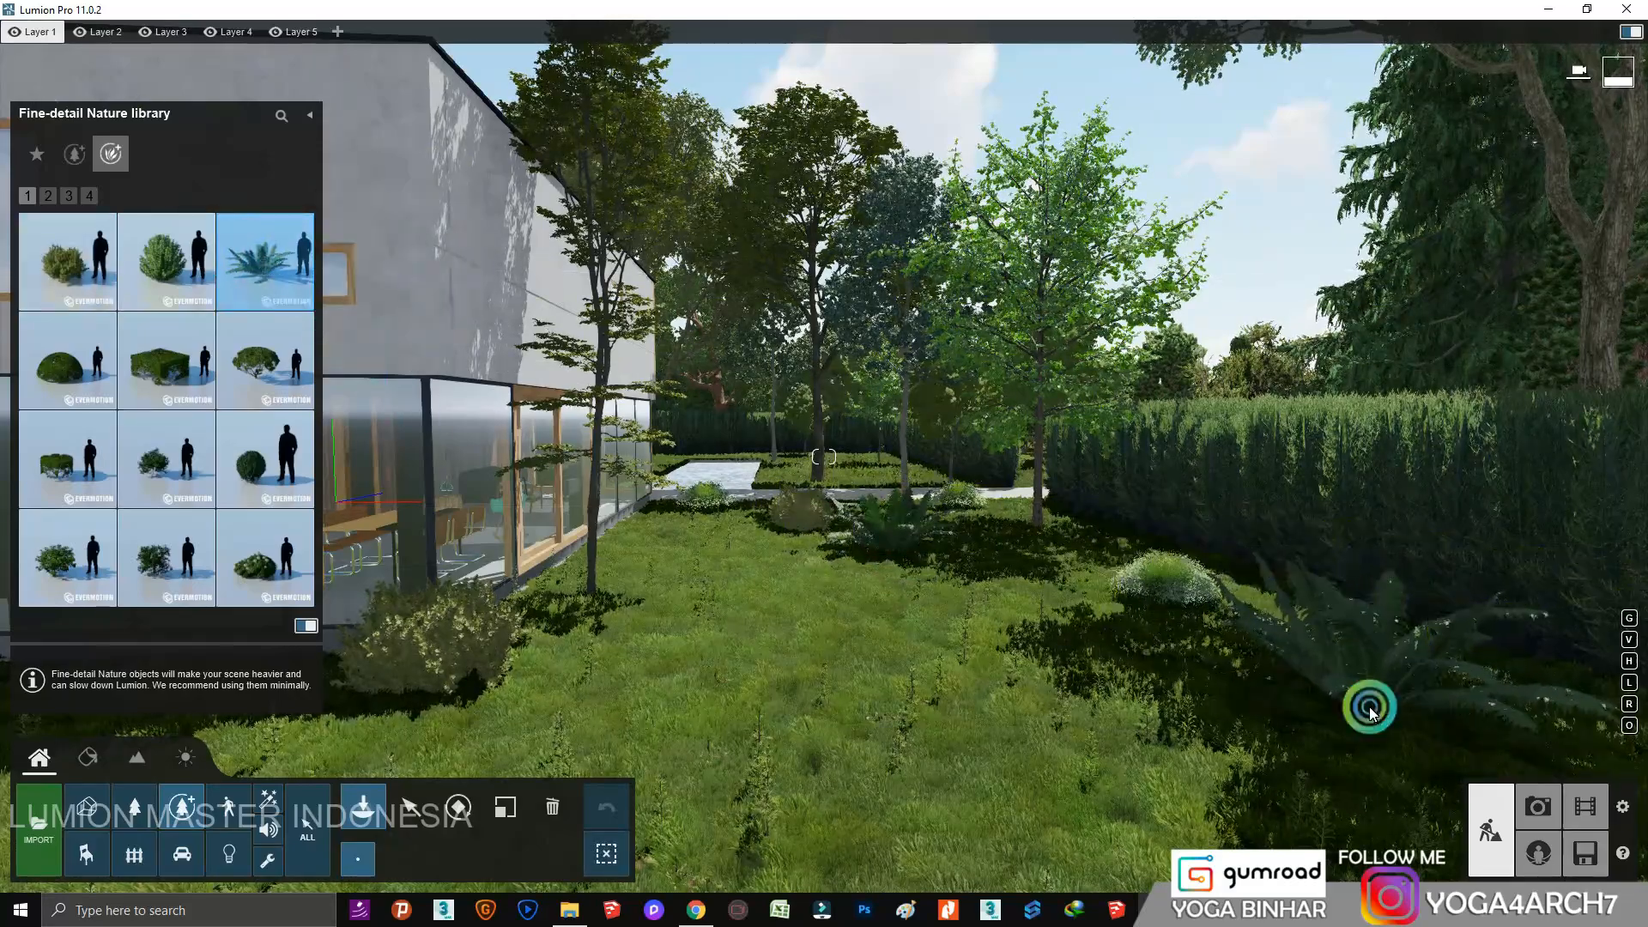
Place plant 002 beneath the slender tree beside the glazed corner and adjust its green selection hue.
left_click(166, 455)
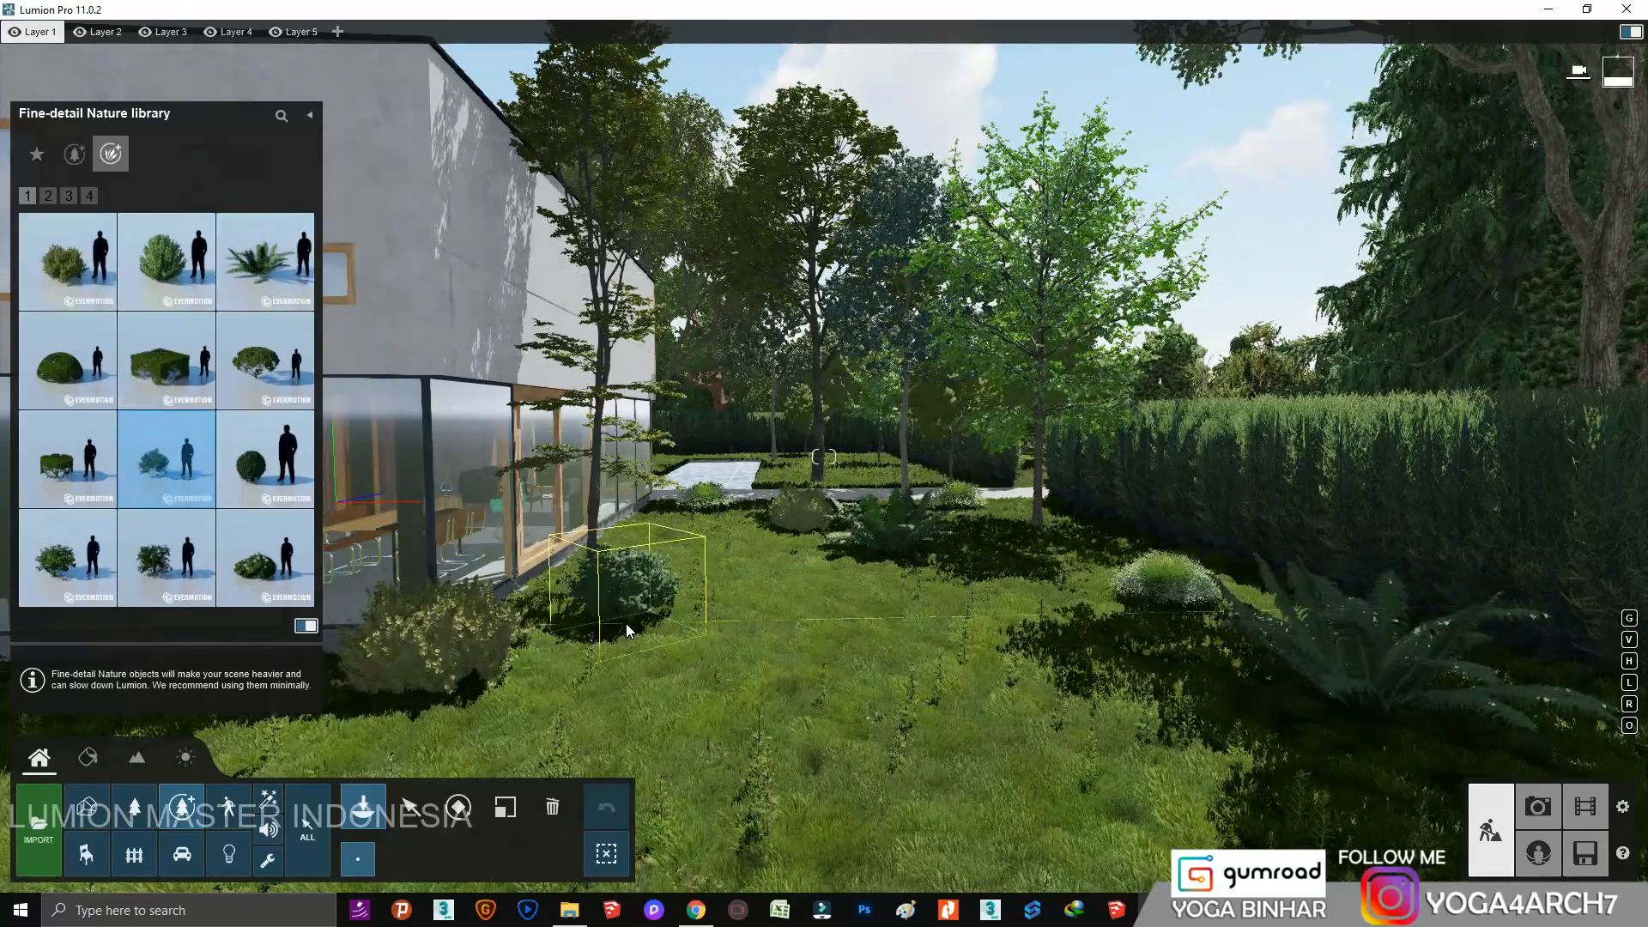
left_click(627, 630)
left_click(410, 807)
left_click(620, 616)
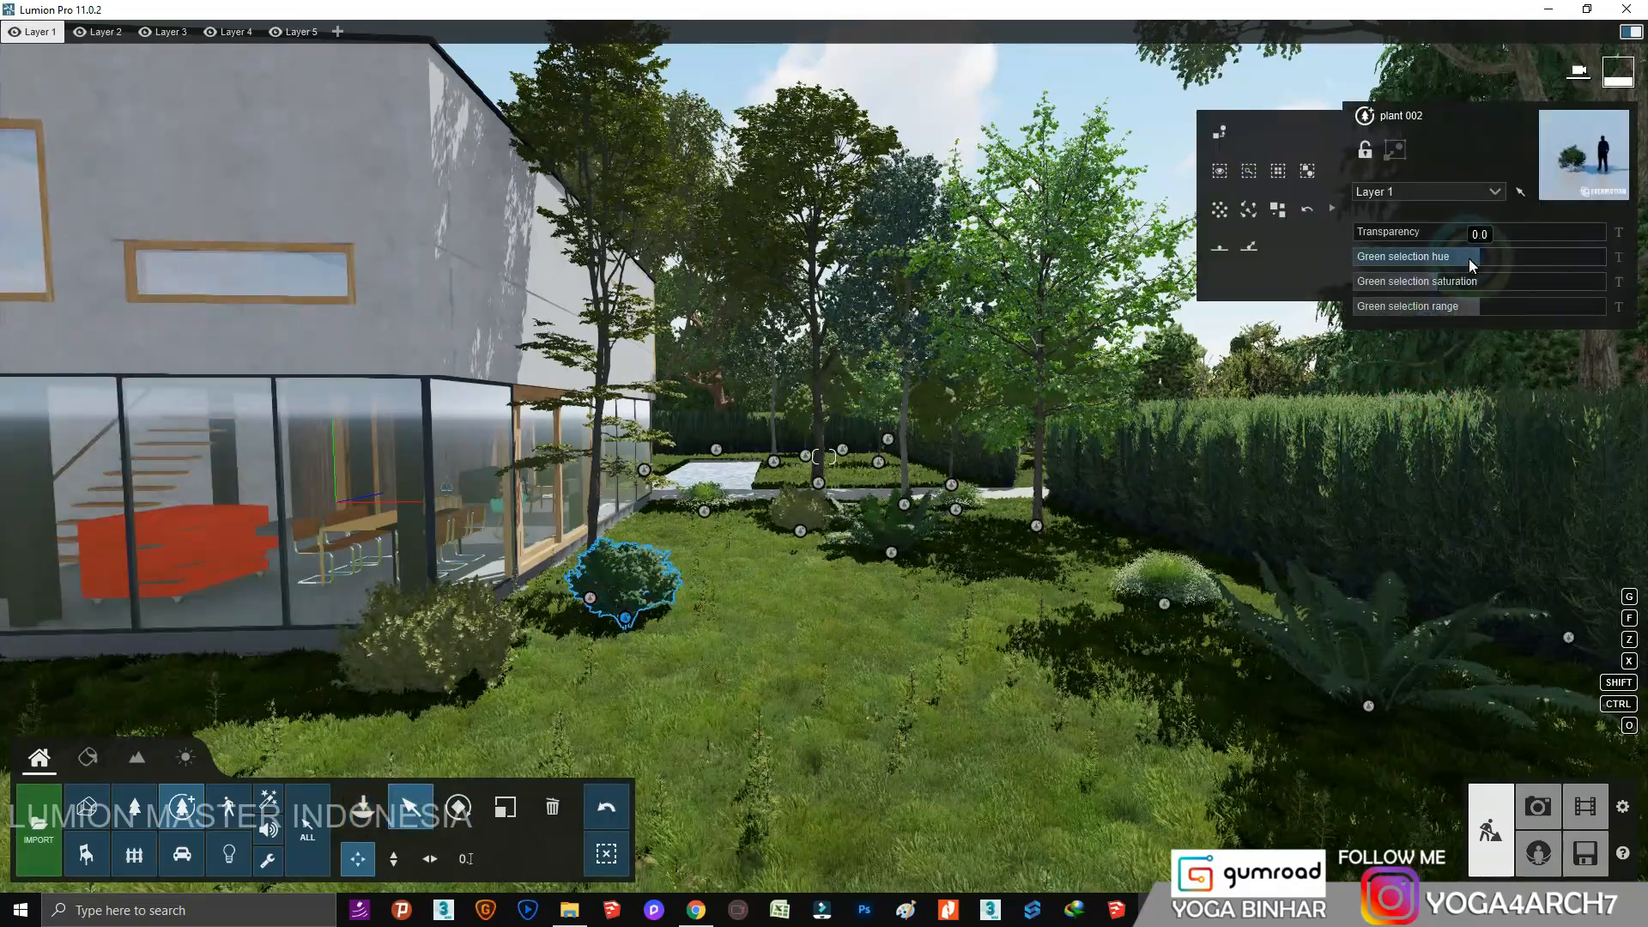
Place a sparse patch of fallen leaves on the lawn in front of the glazed house corner.
right_click_drag(1090, 575, 1009, 611)
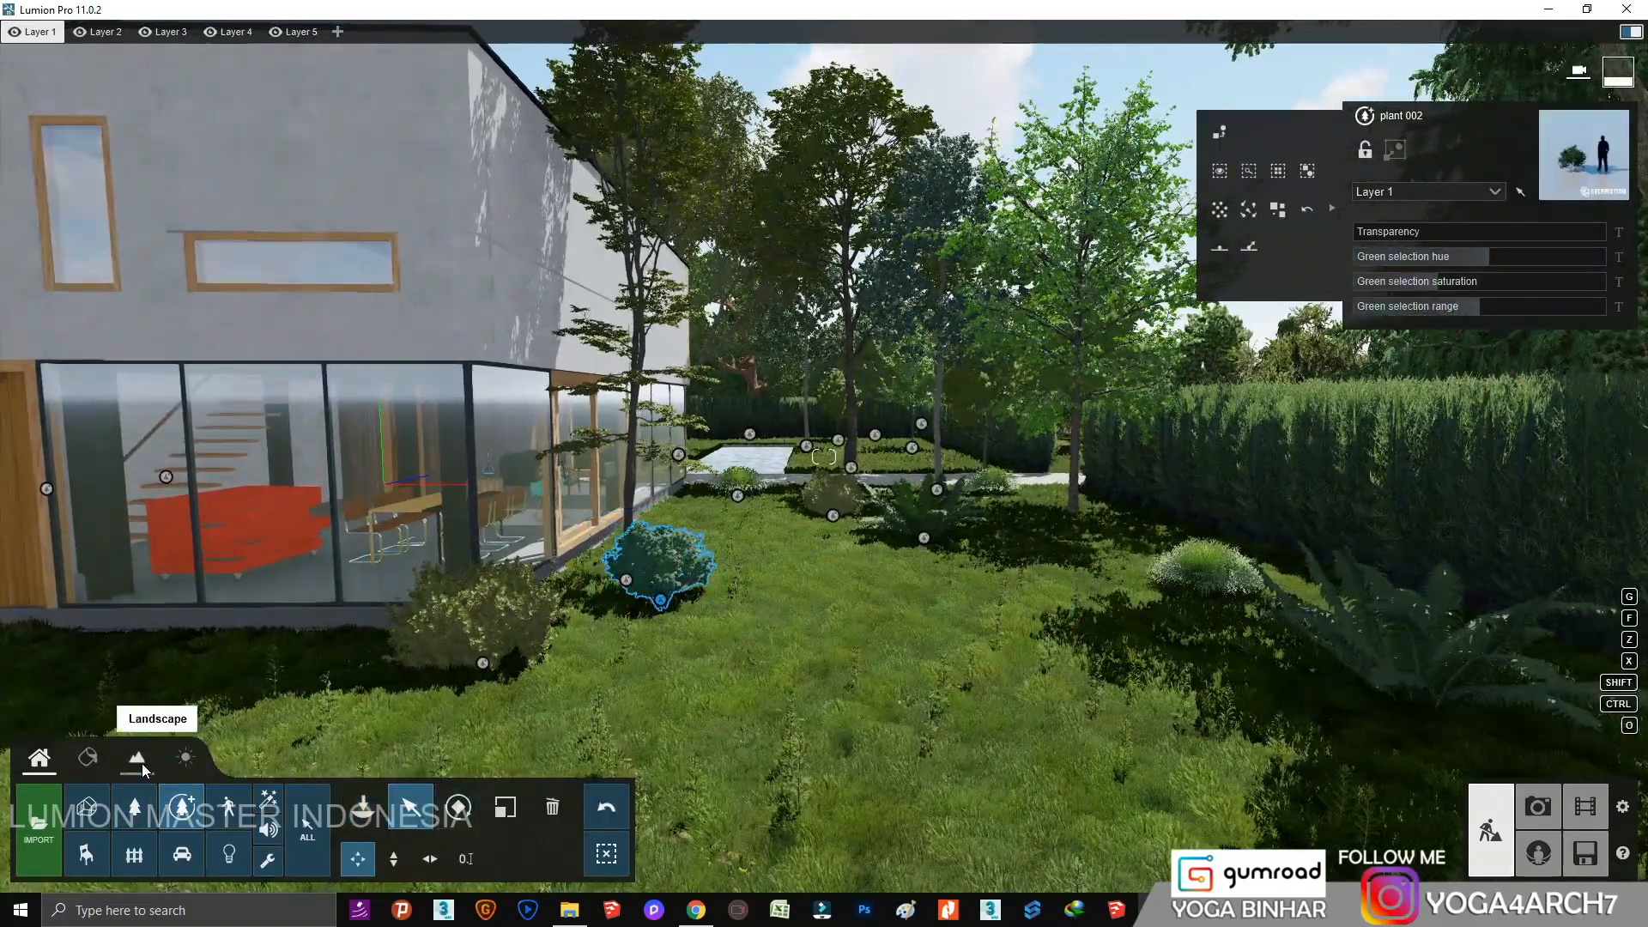
left_click(139, 762)
left_click(108, 775)
left_click(134, 807)
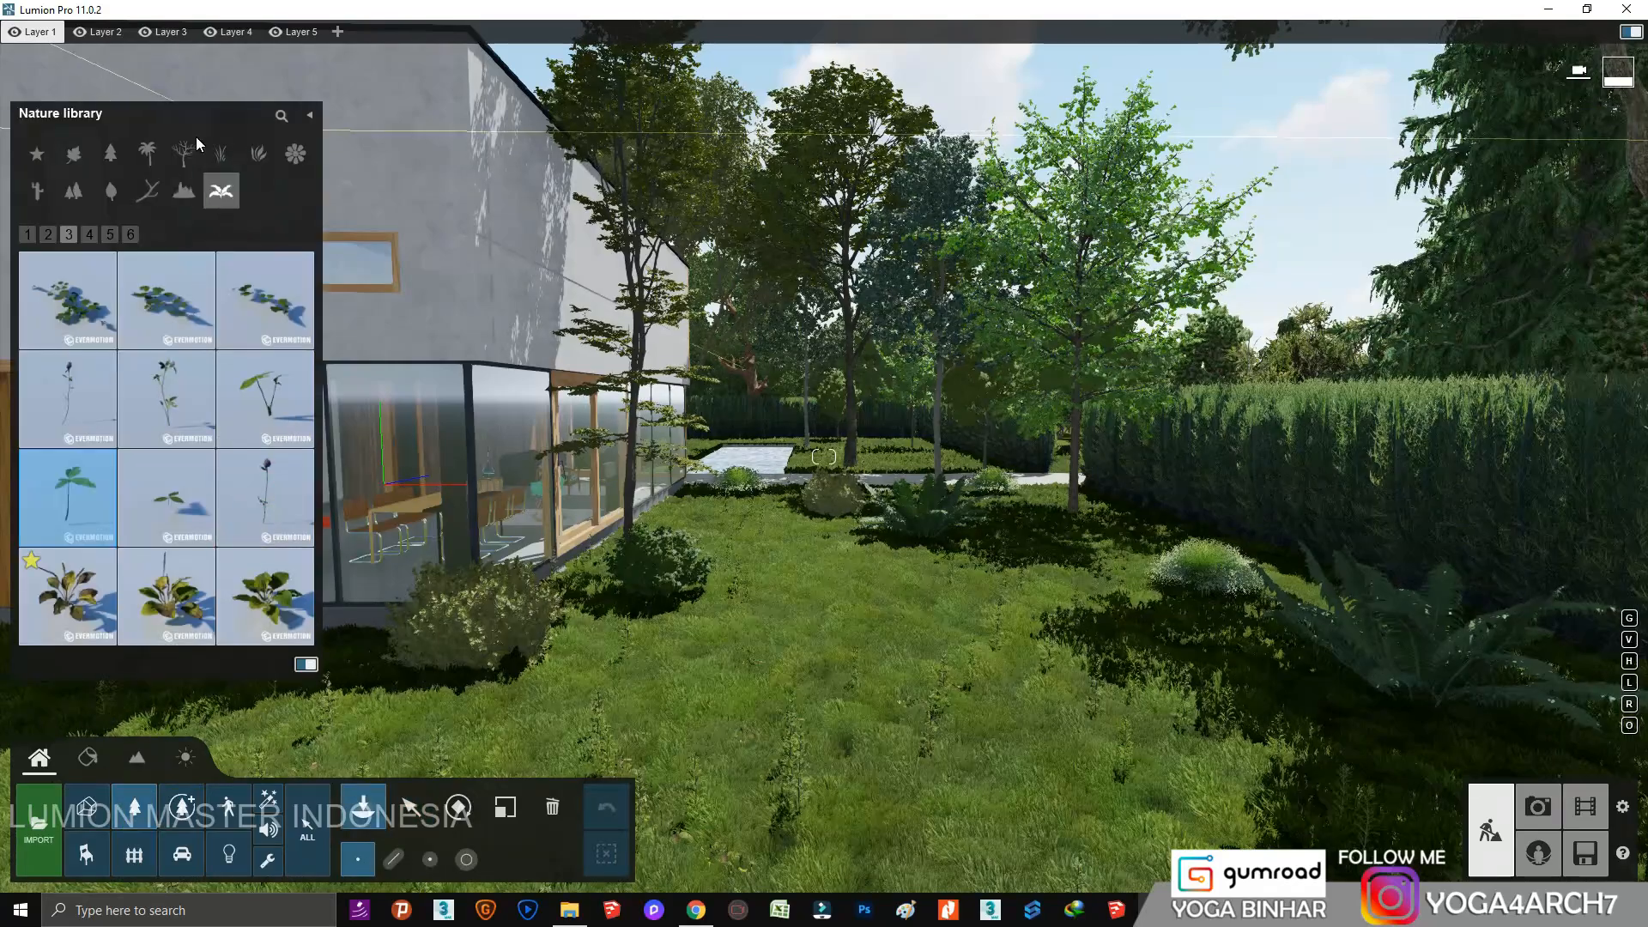
left_click(182, 195)
left_click(265, 497)
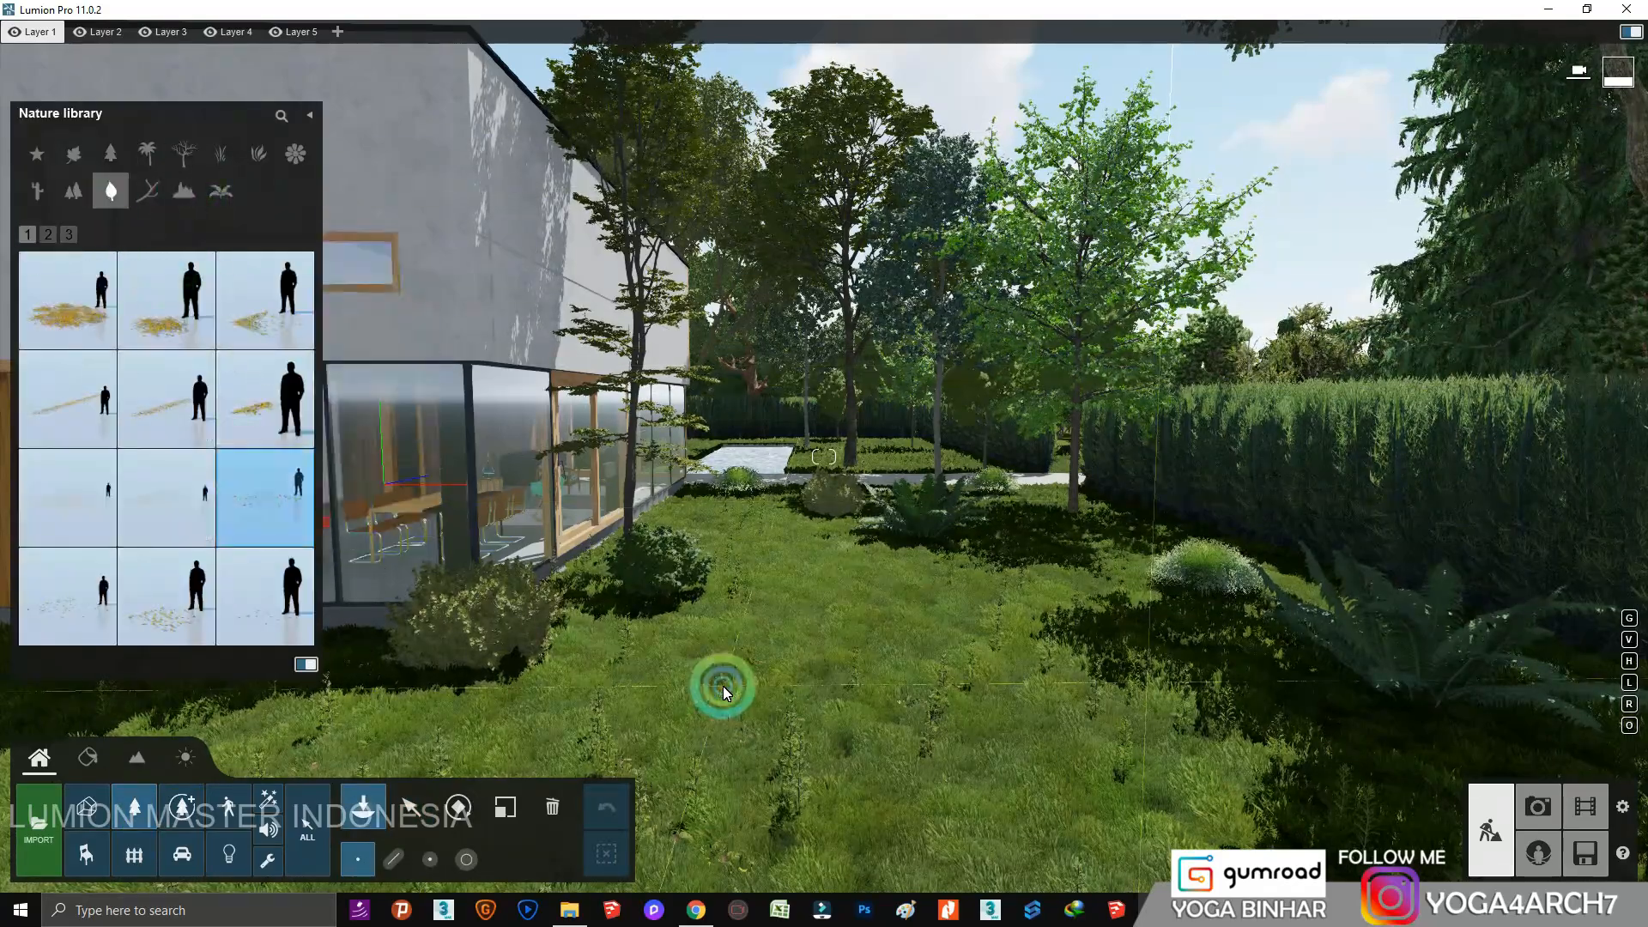
Add a denser patch of fallen leaves to the front lawn using a different leaf model.
left_click(455, 810)
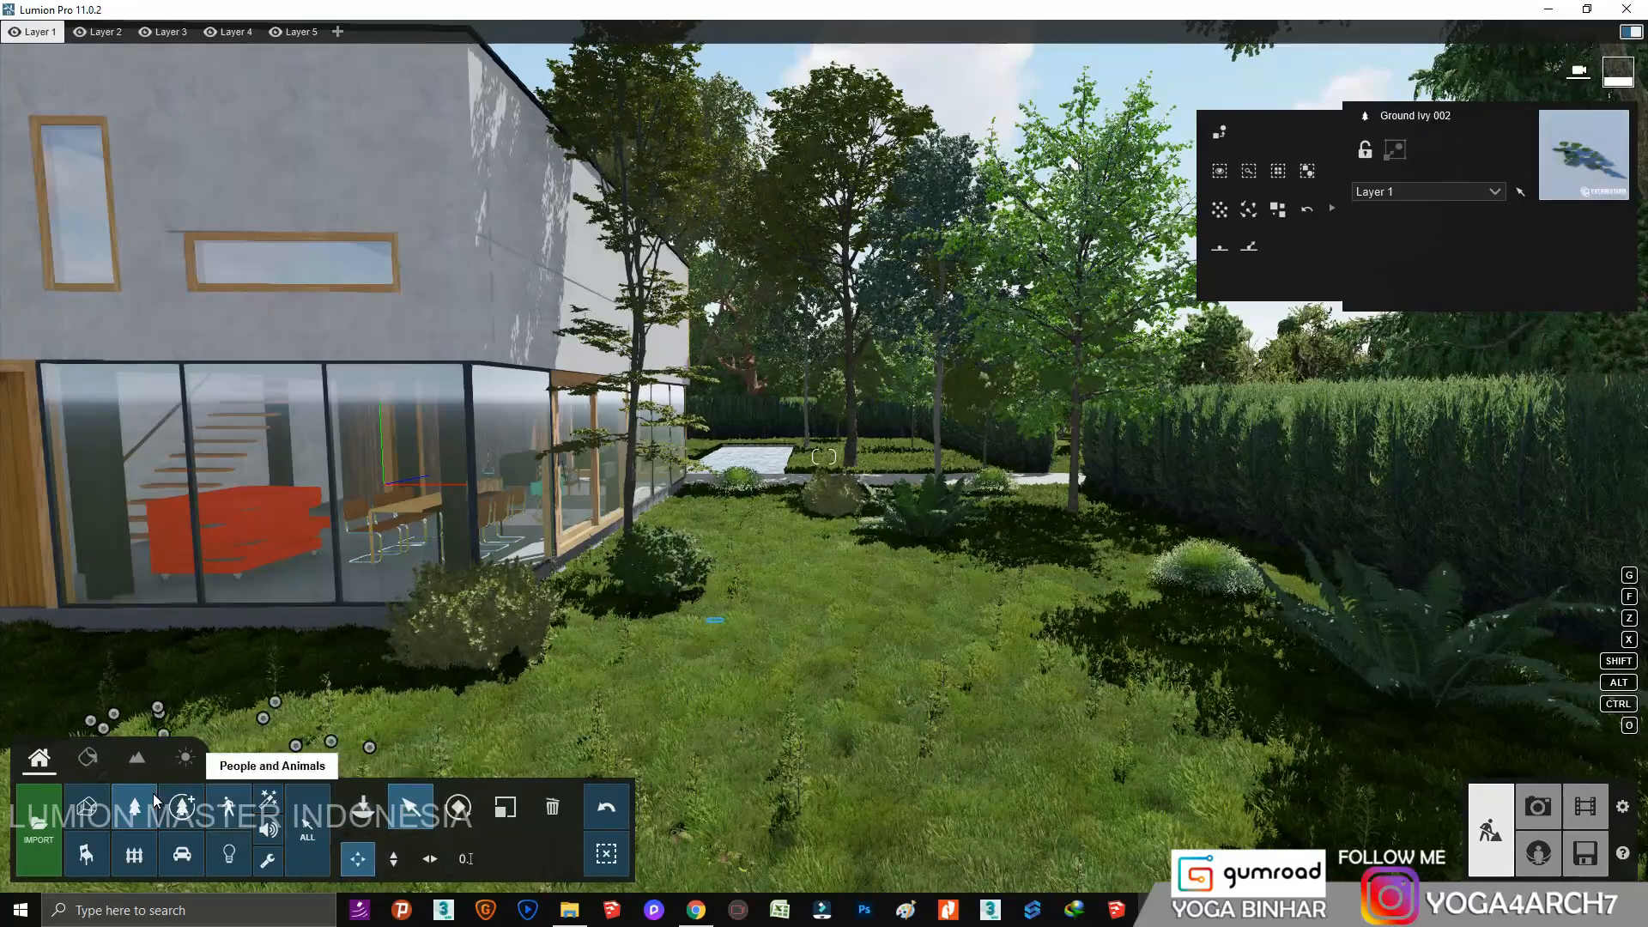
left_click(132, 804)
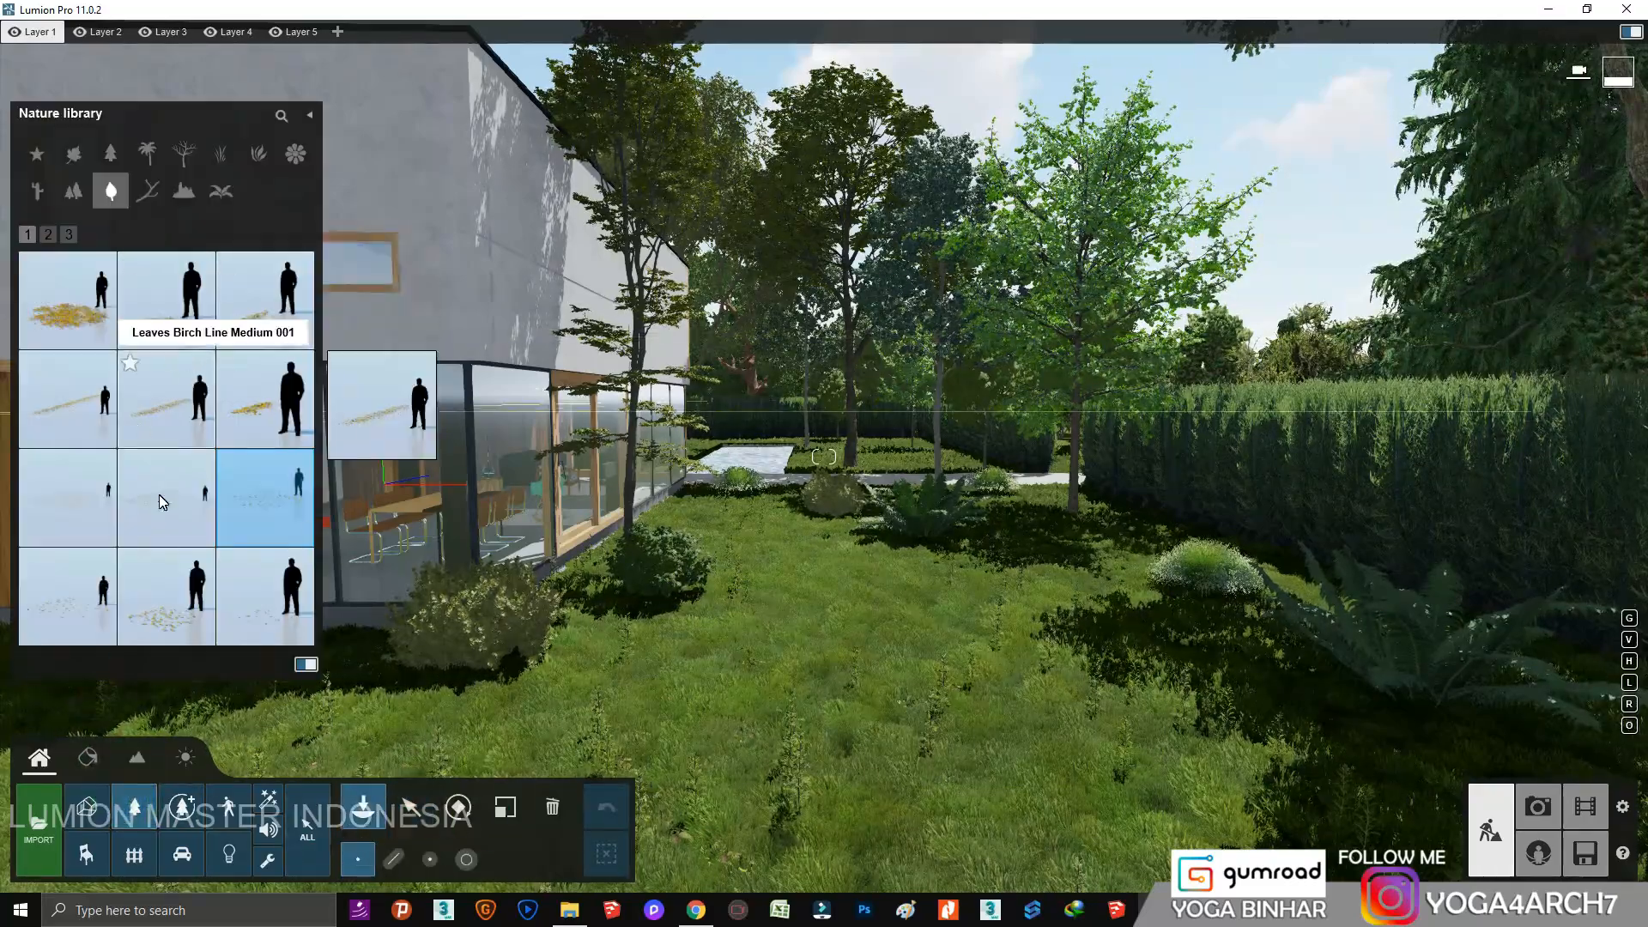
left_click(167, 592)
right_click_drag(721, 730, 1111, 643)
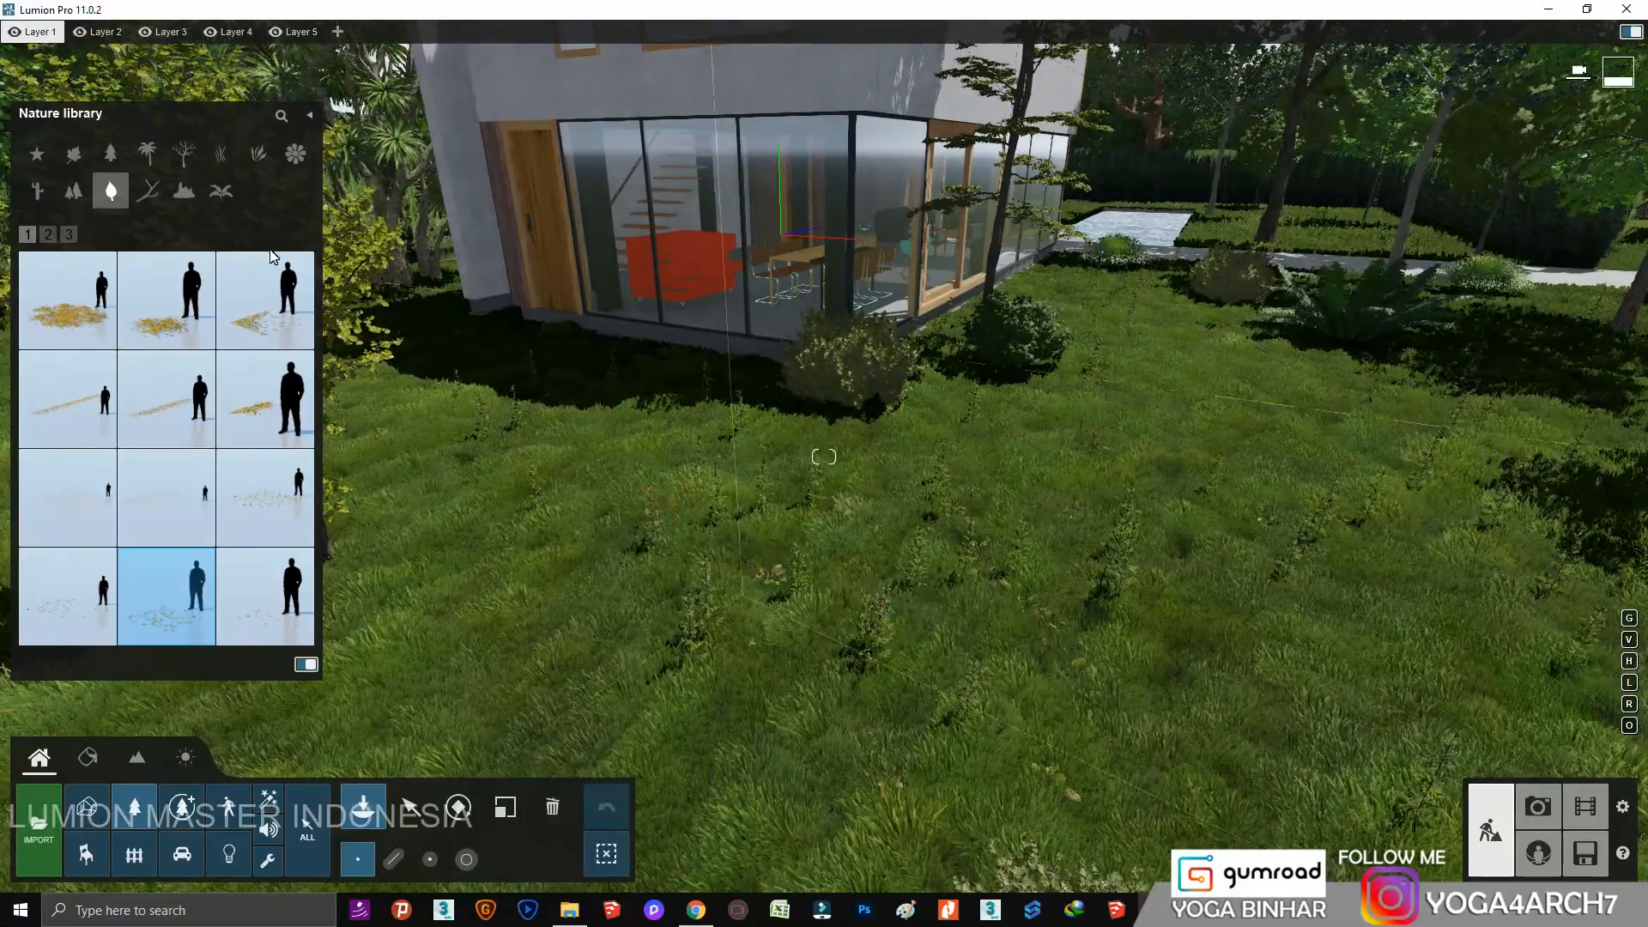
Place a leafy weed sprig on the front lawn and lay Log 007 across the grass.
left_click(221, 199)
left_click(295, 473)
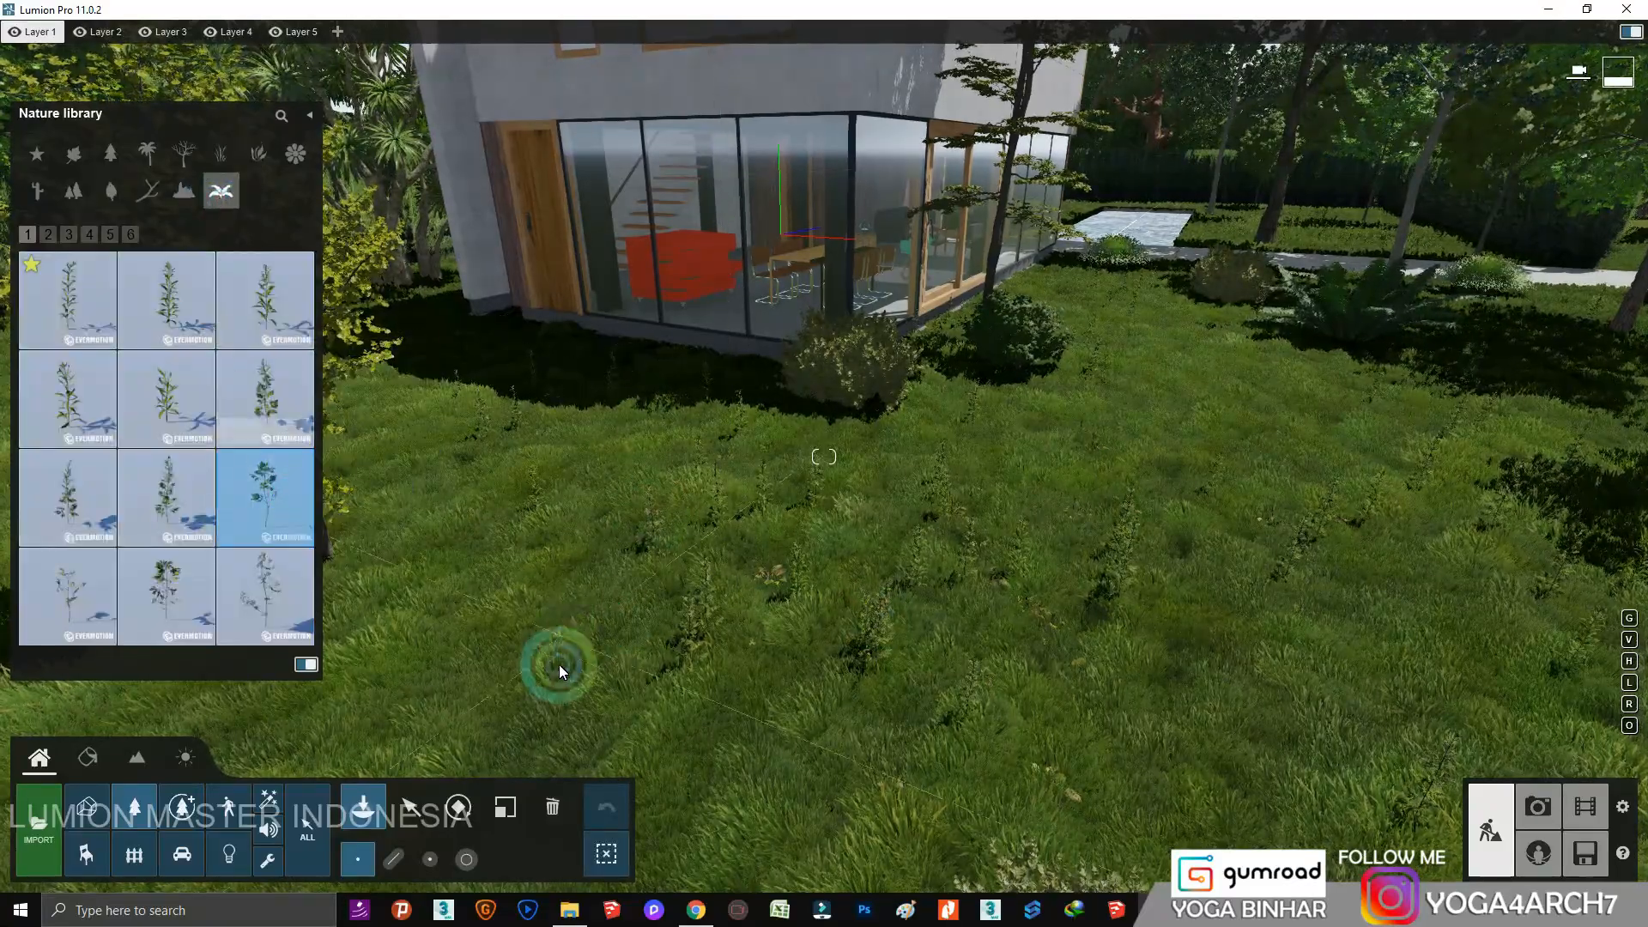
left_click(131, 236)
left_click(140, 191)
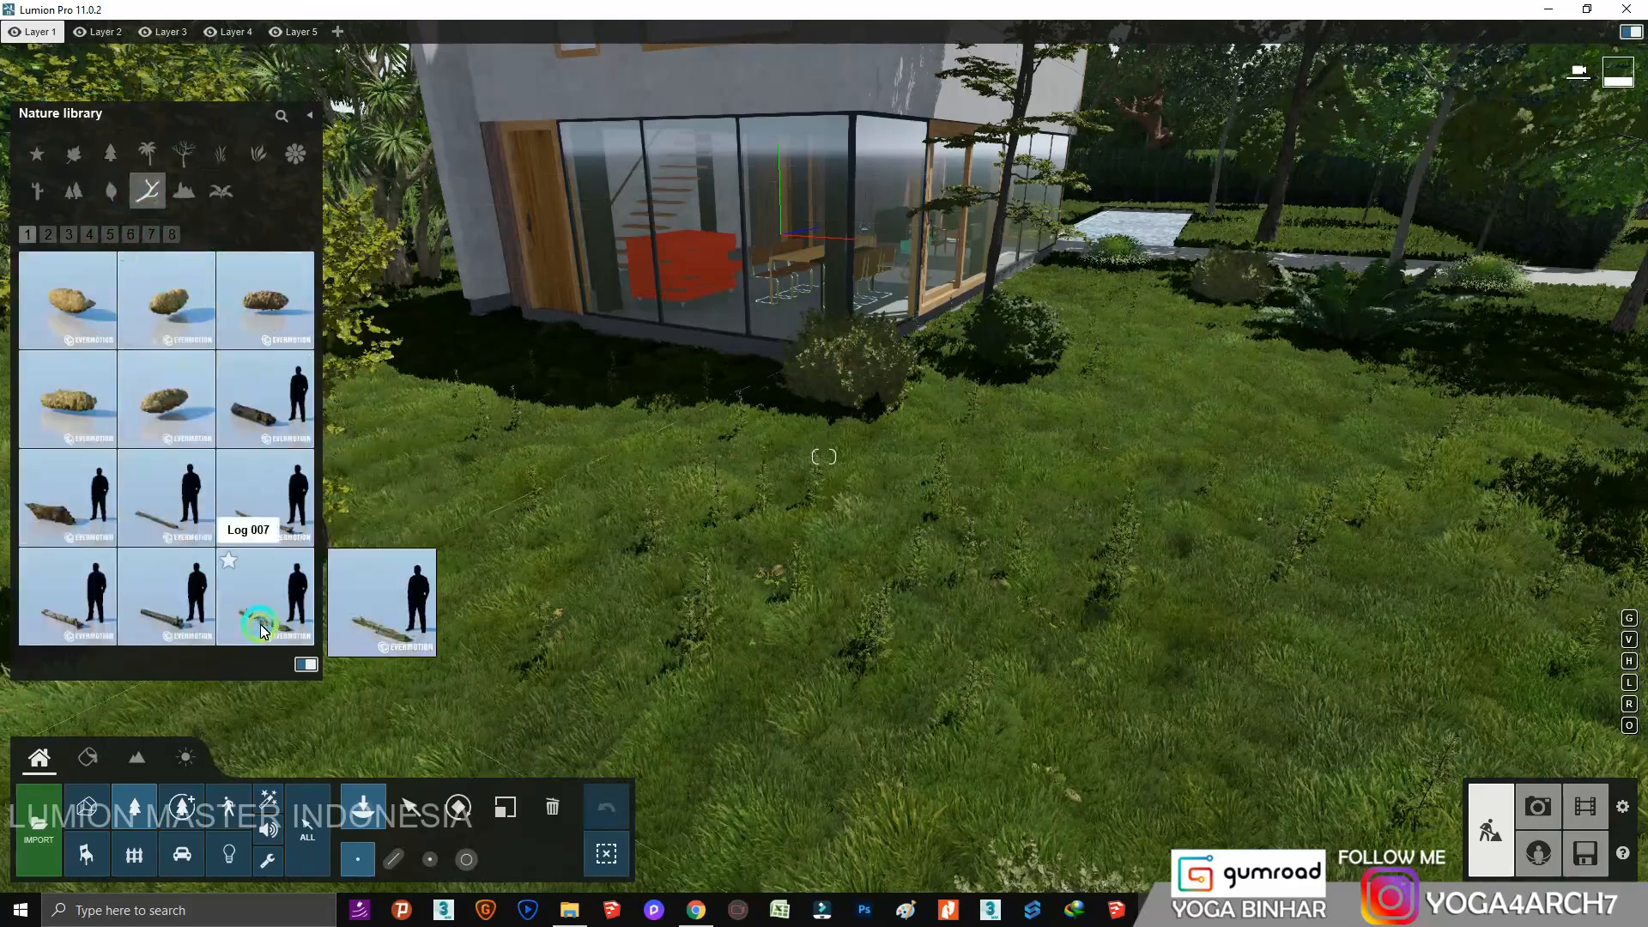
left_click(1163, 672)
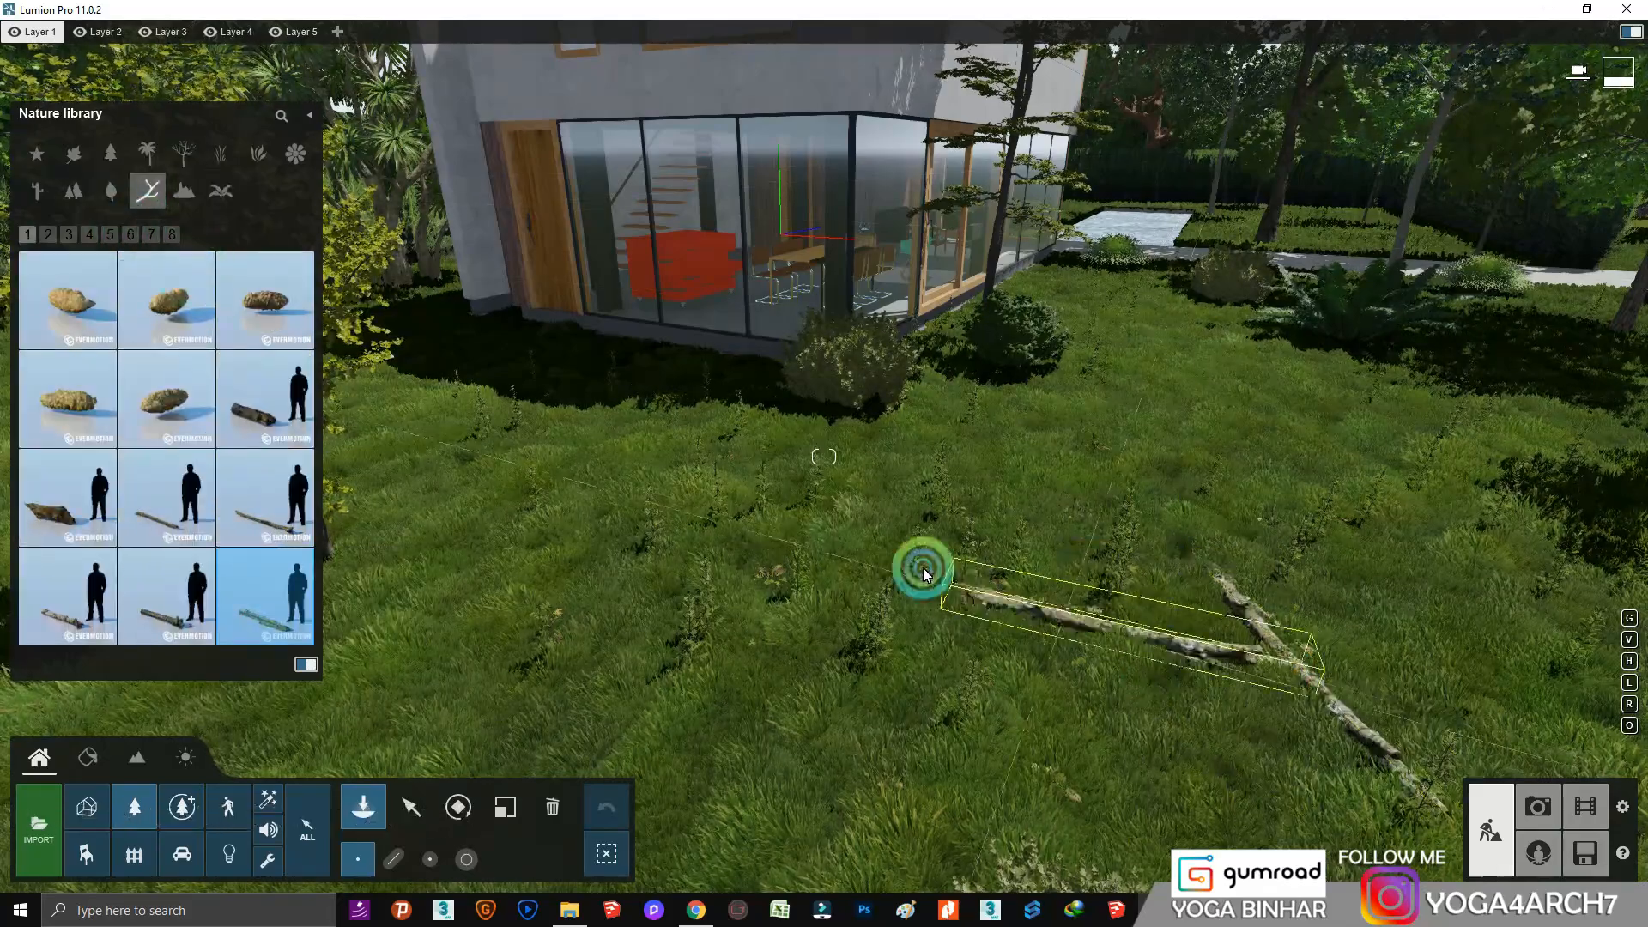
Place PunkWood 009 on the lawn in front of the glazed corner and enlarge it into a large driftwood piece.
left_click(75, 234)
left_click(282, 434)
left_click(498, 809)
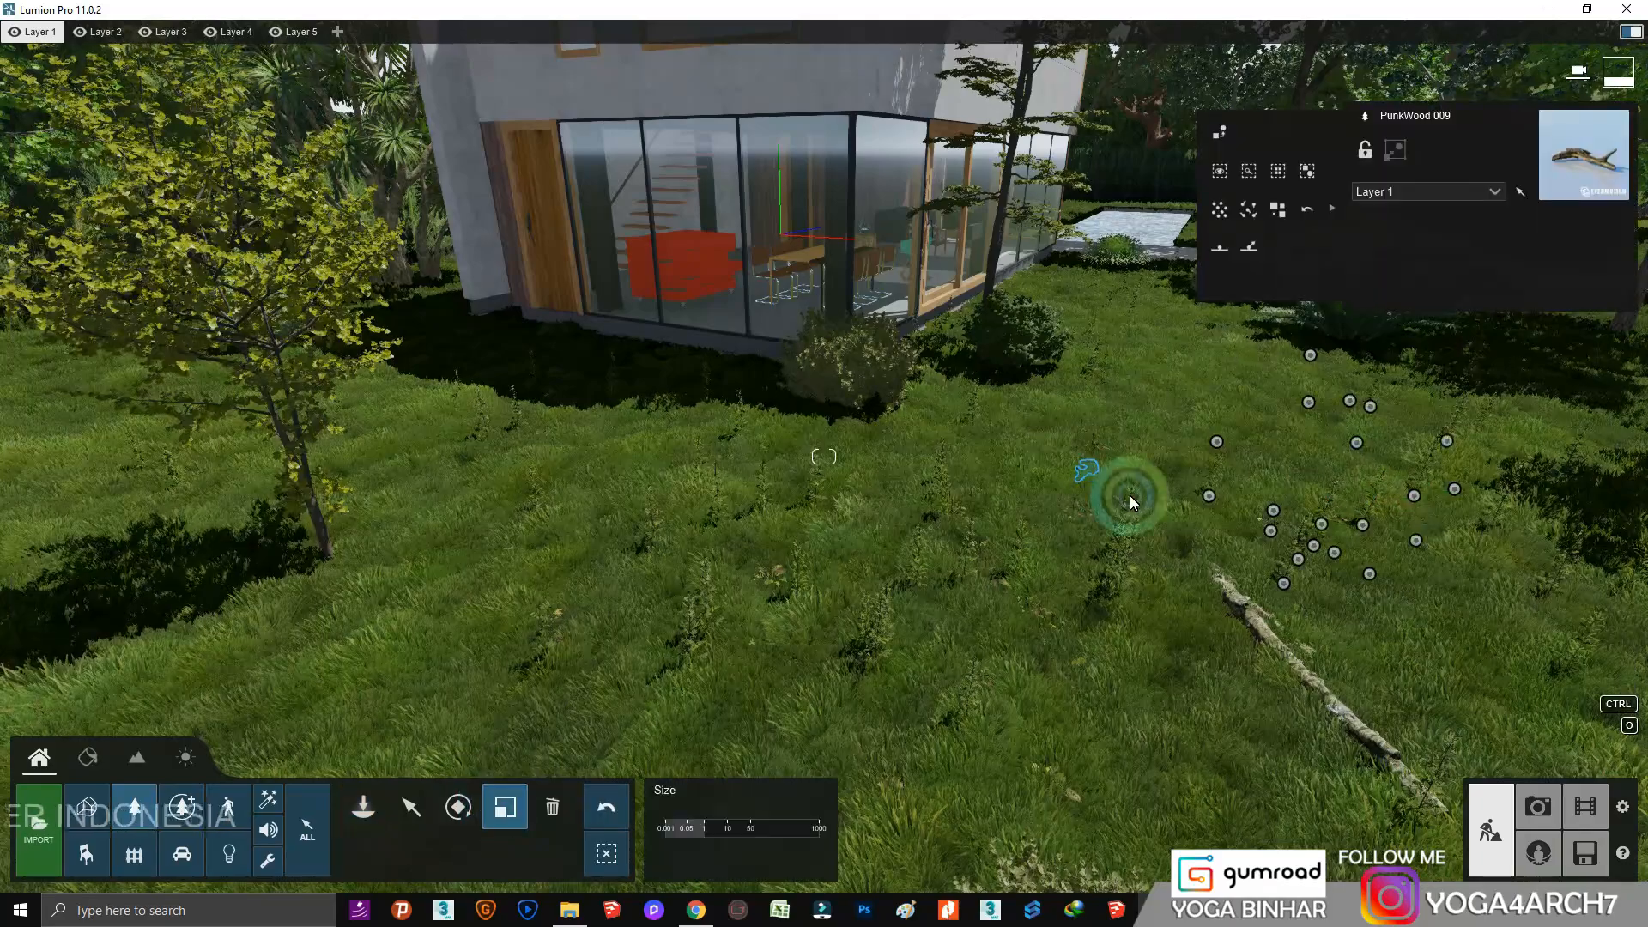
left_click_drag(1276, 365, 1590, 335)
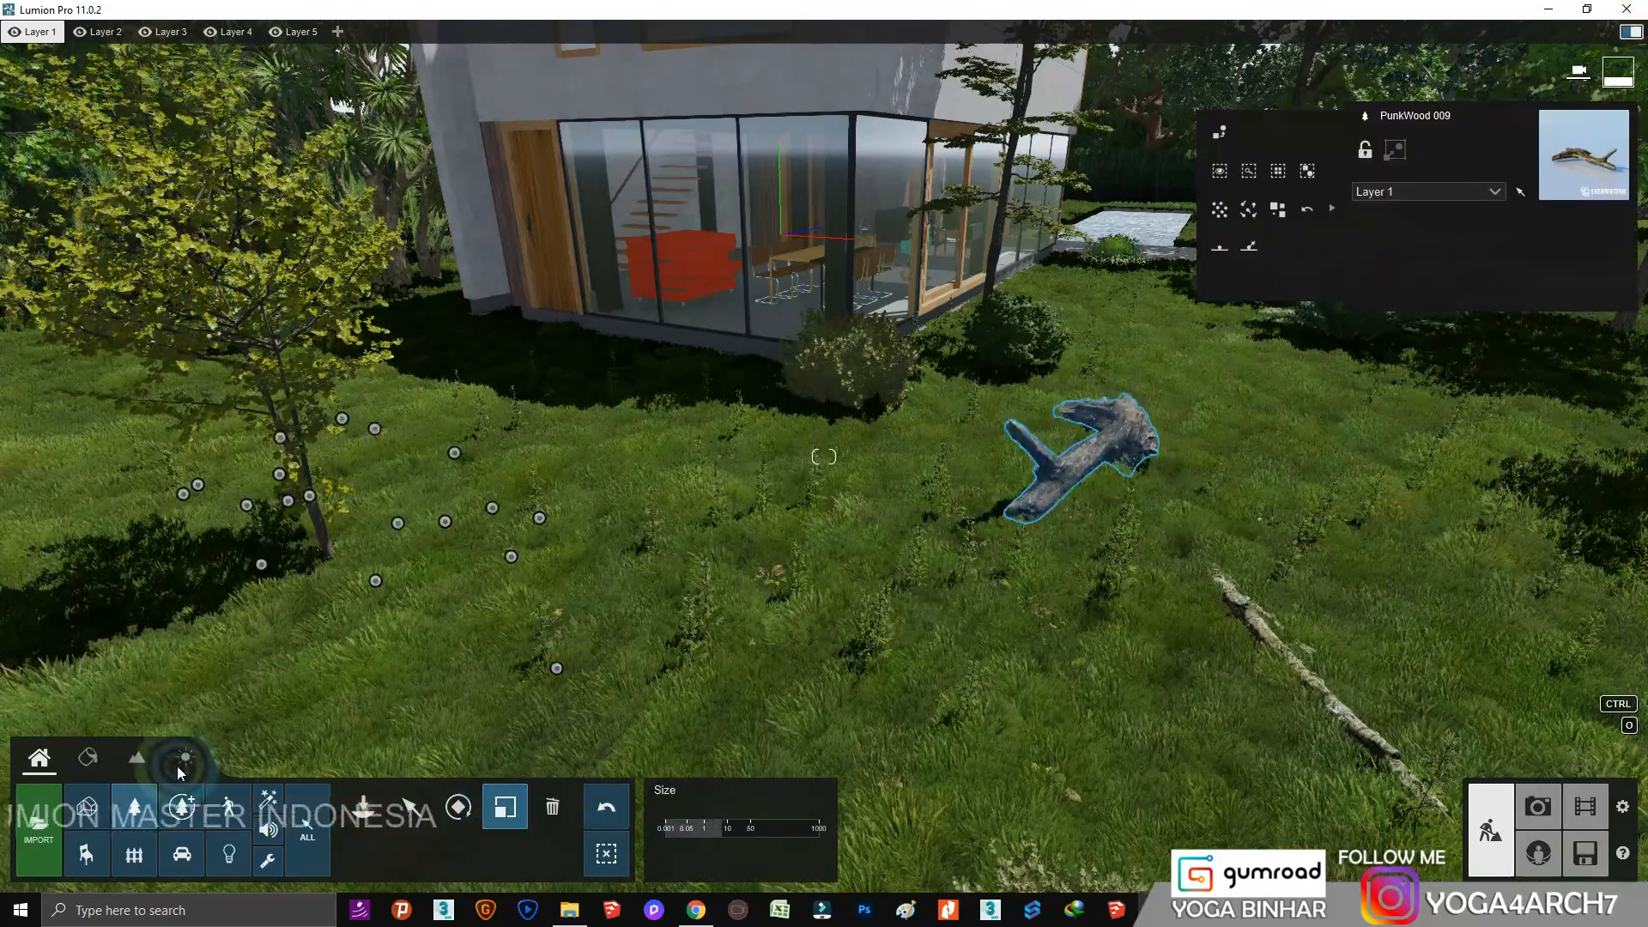
Place two mossy tree stumps on the front and side lawn, and PunkWood 032 beside the bush at the house corner.
left_click(135, 805)
left_click(109, 237)
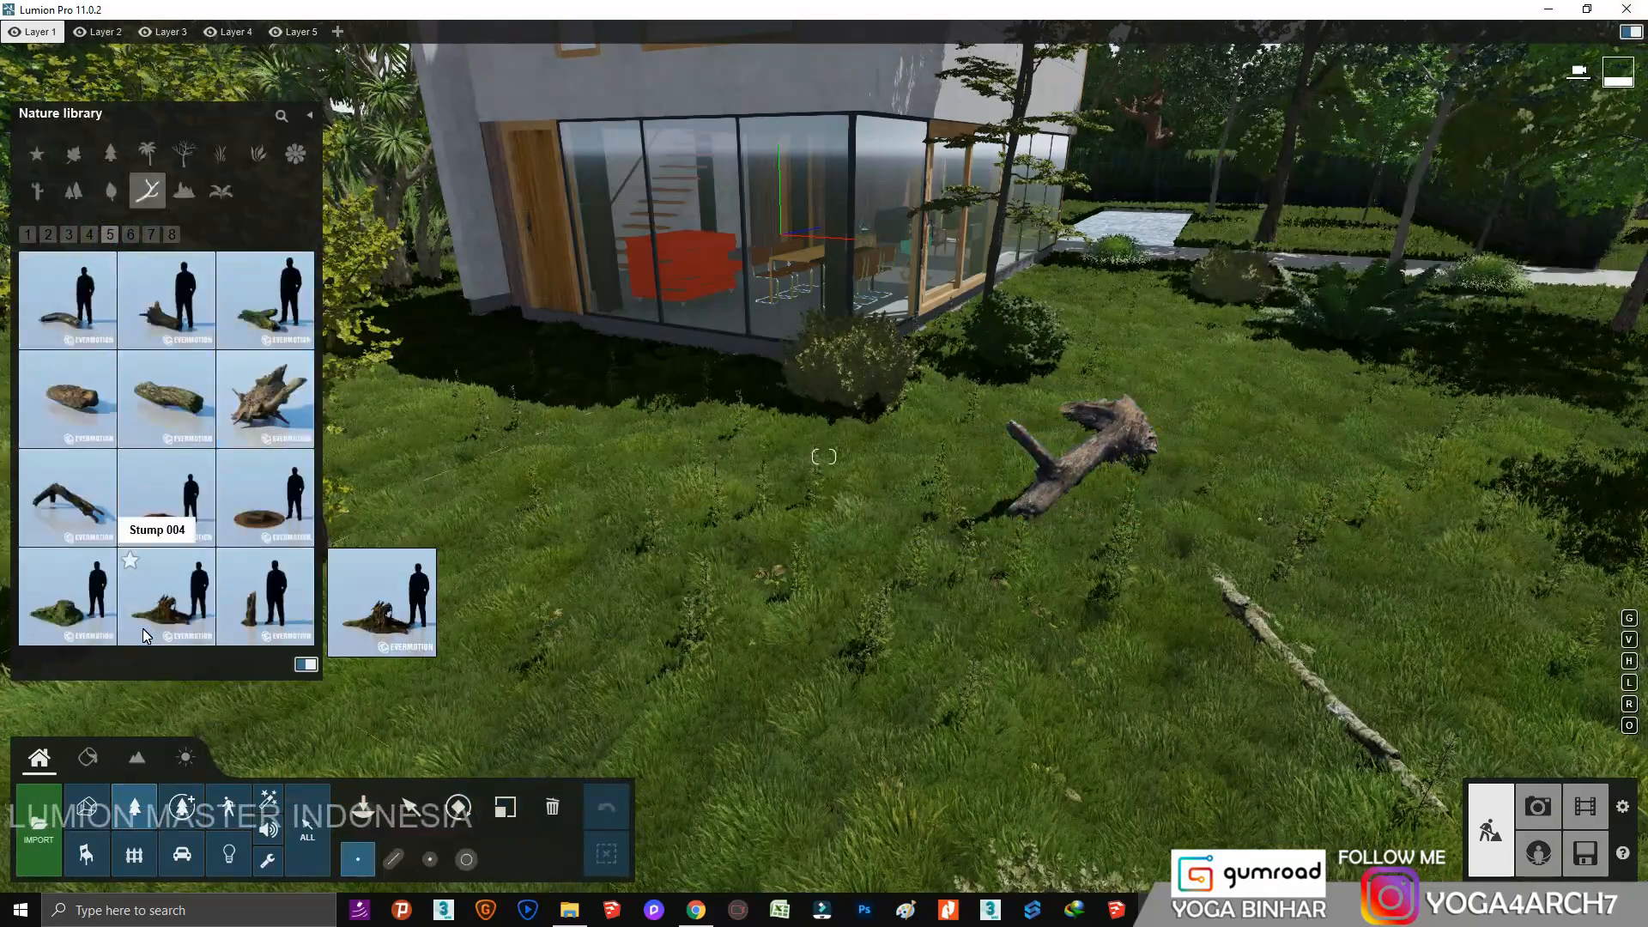
left_click(68, 601)
left_click(567, 682)
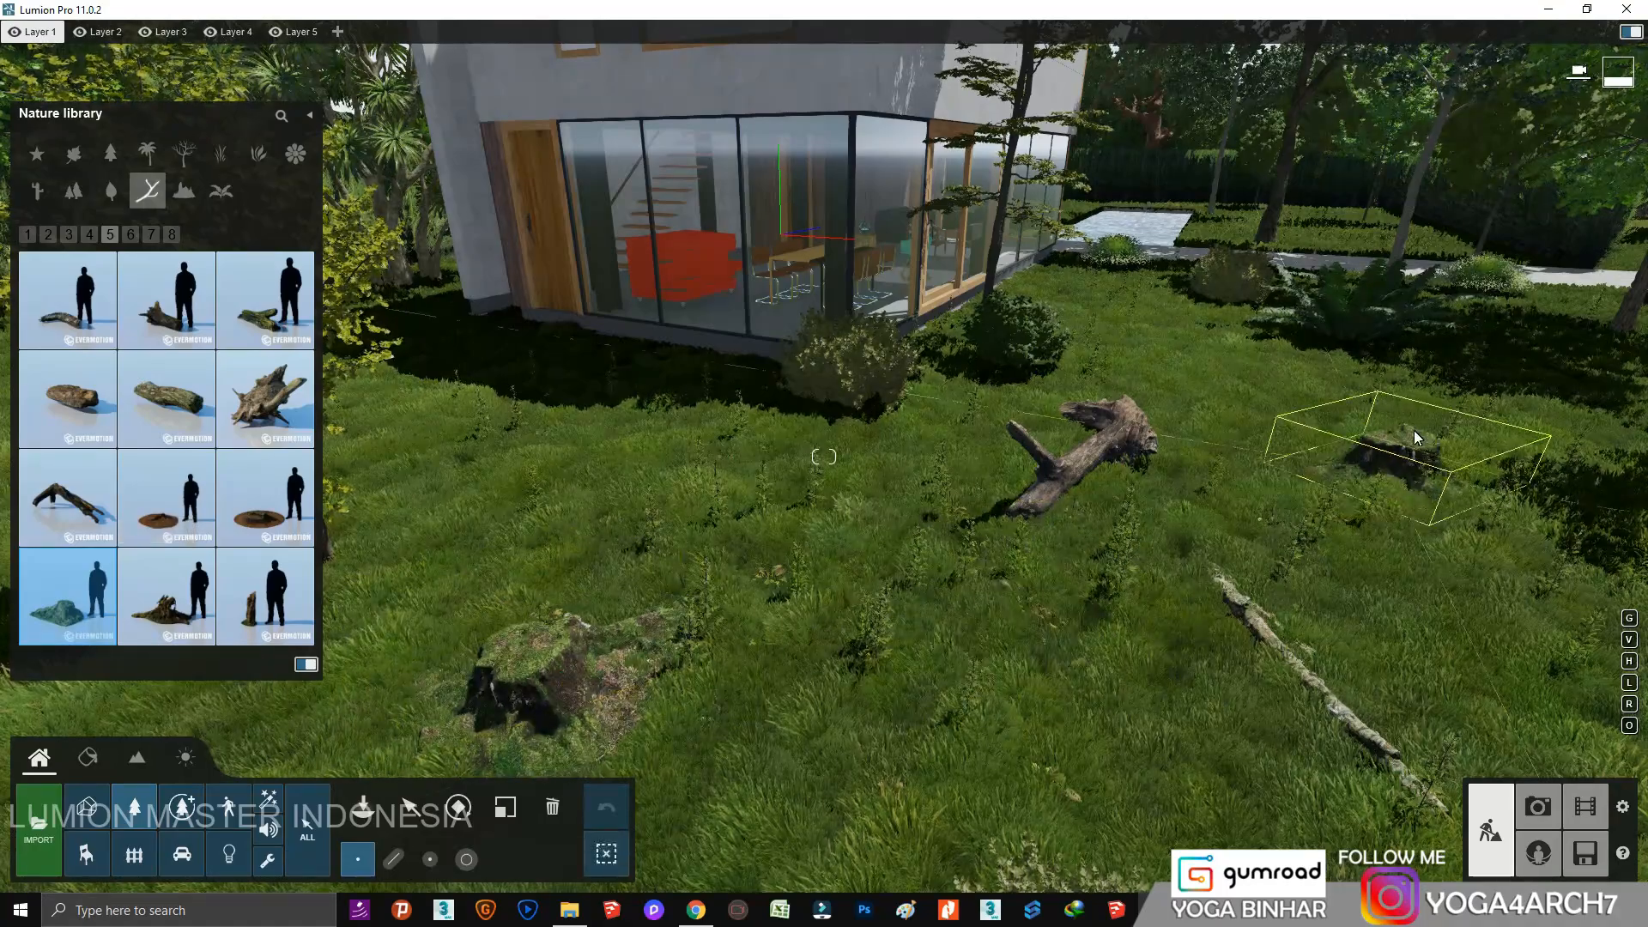
left_click(166, 597)
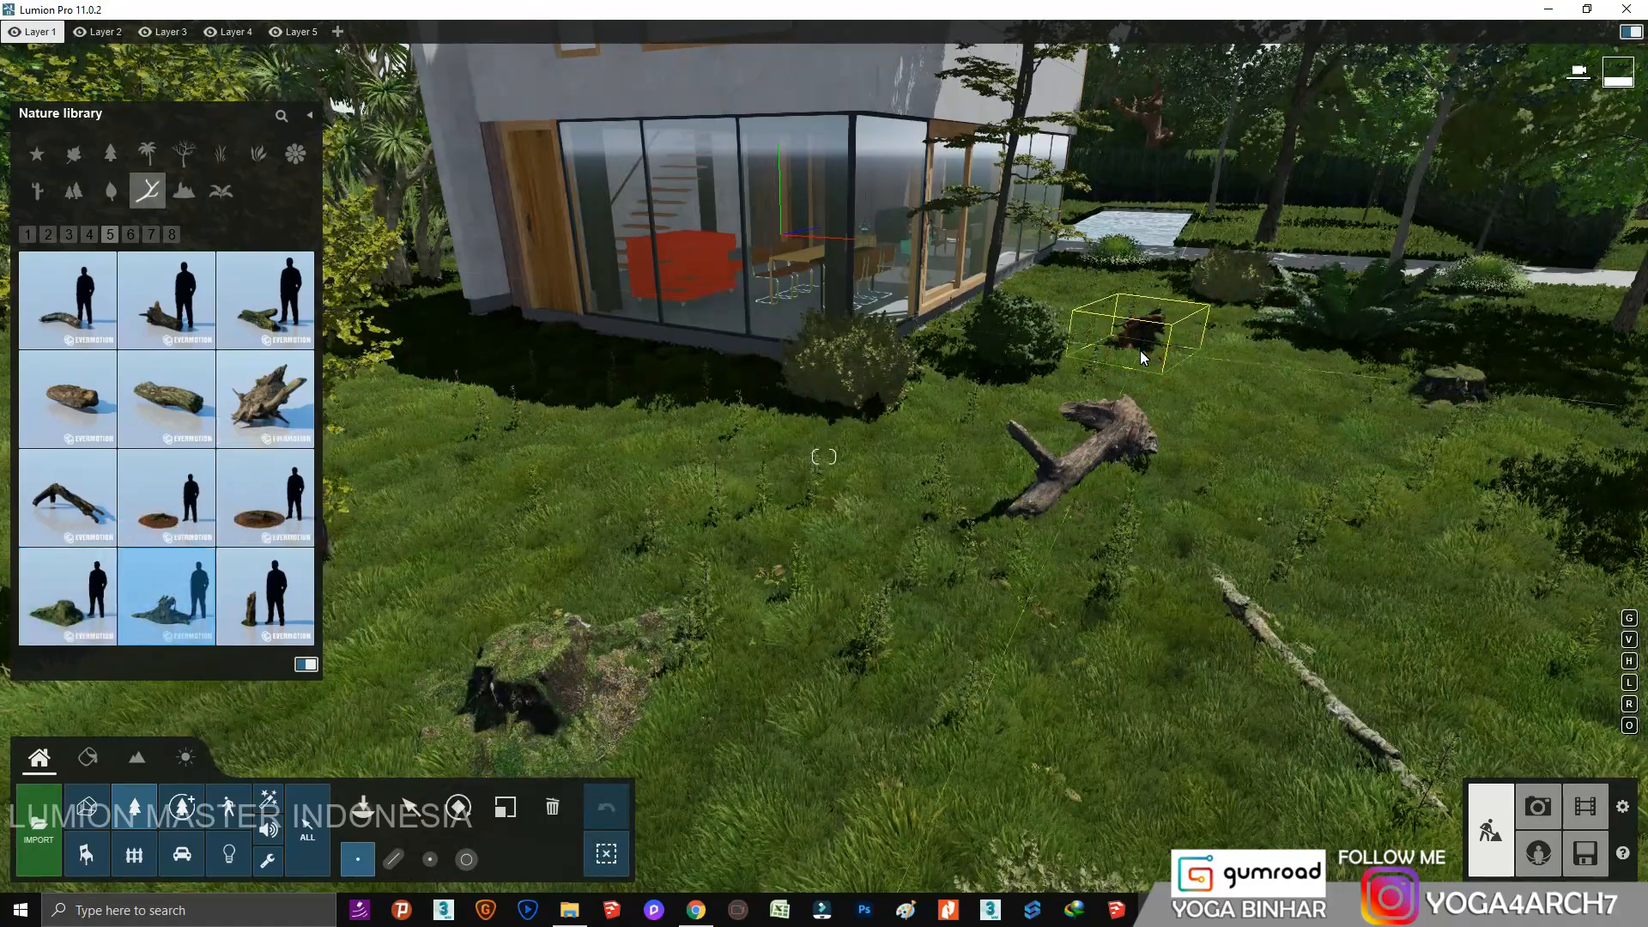
left_click(543, 804)
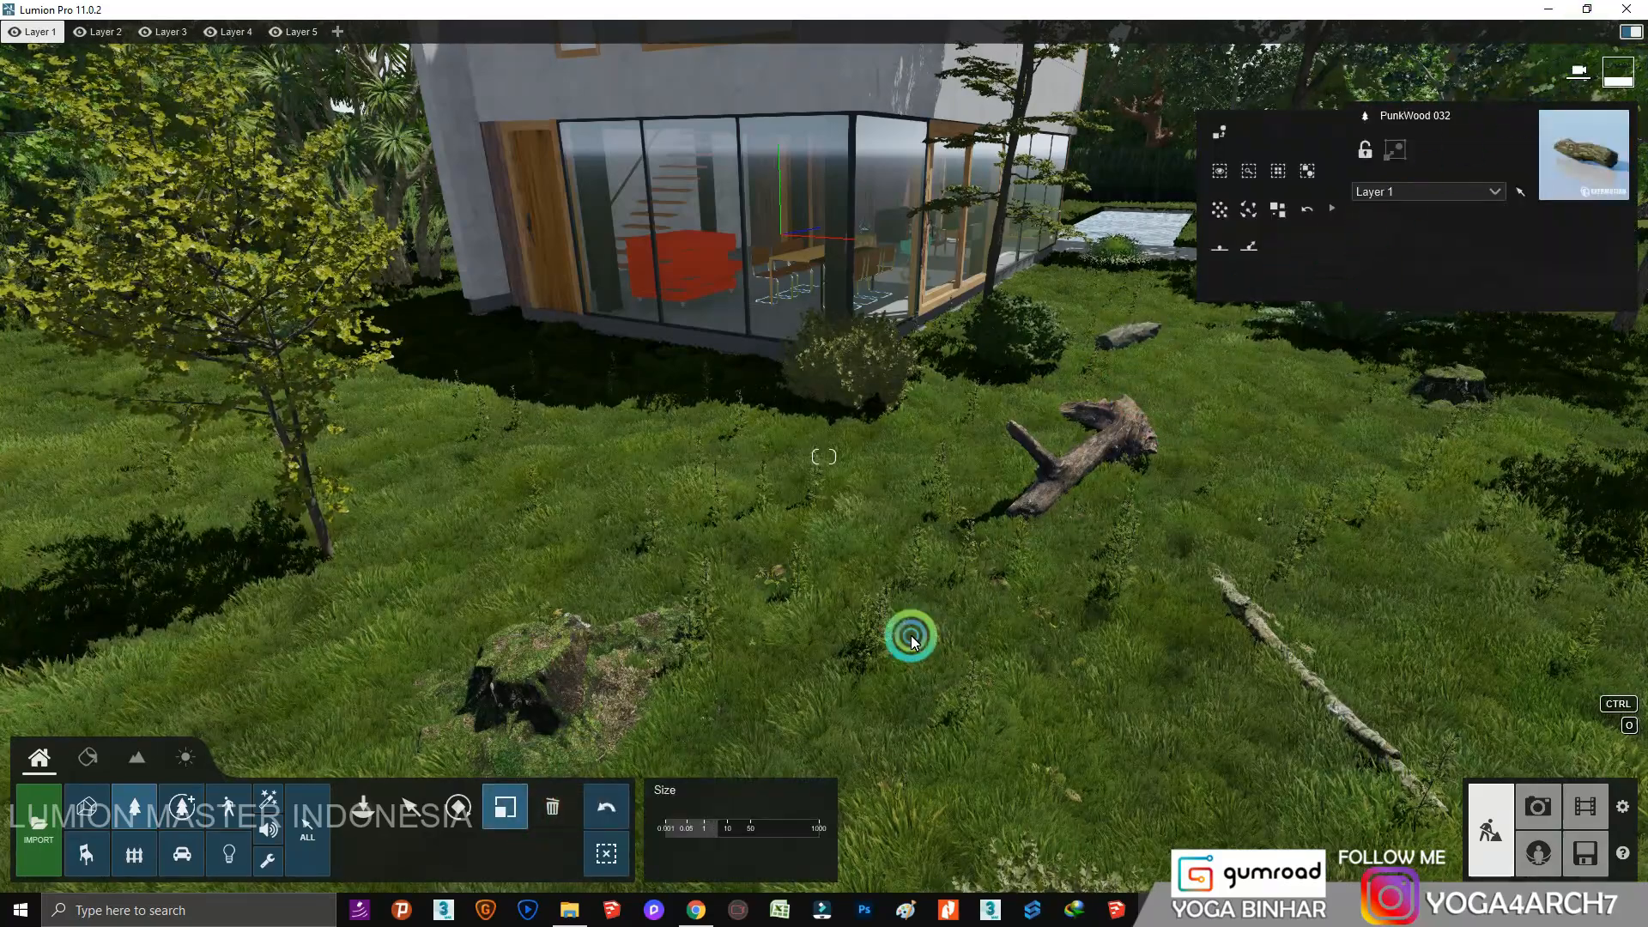
Place two flat sandstone rocks on the side lawn, one near the stump and one farther back by the hedge.
left_click(139, 808)
left_click(183, 191)
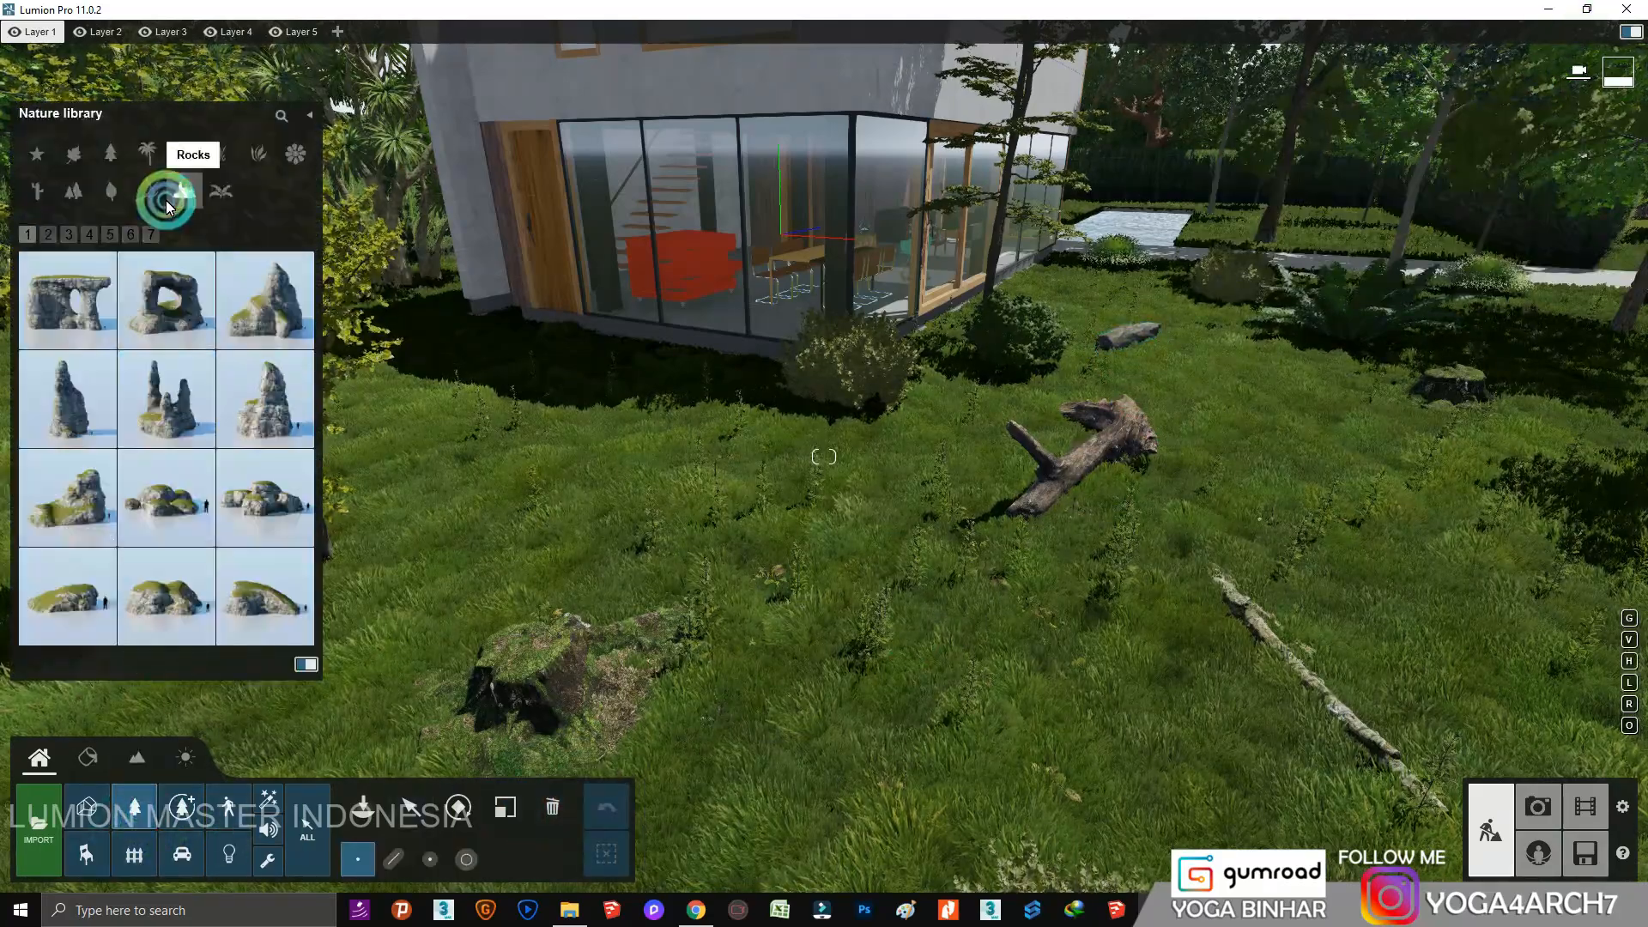
left_click(111, 234)
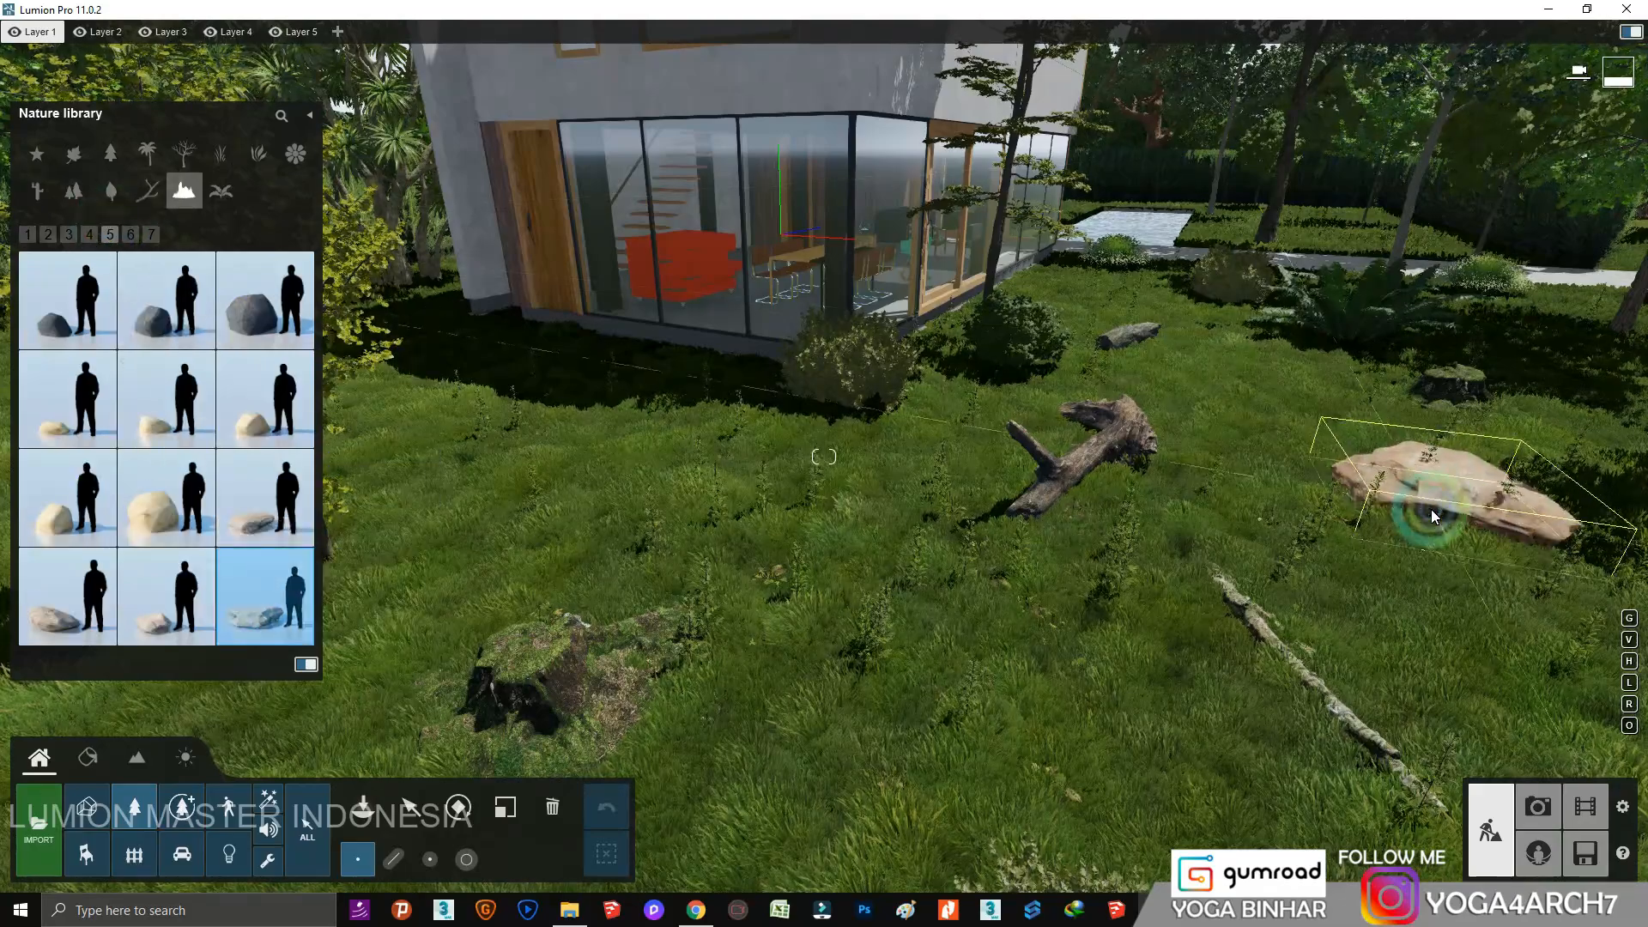
left_click(68, 592)
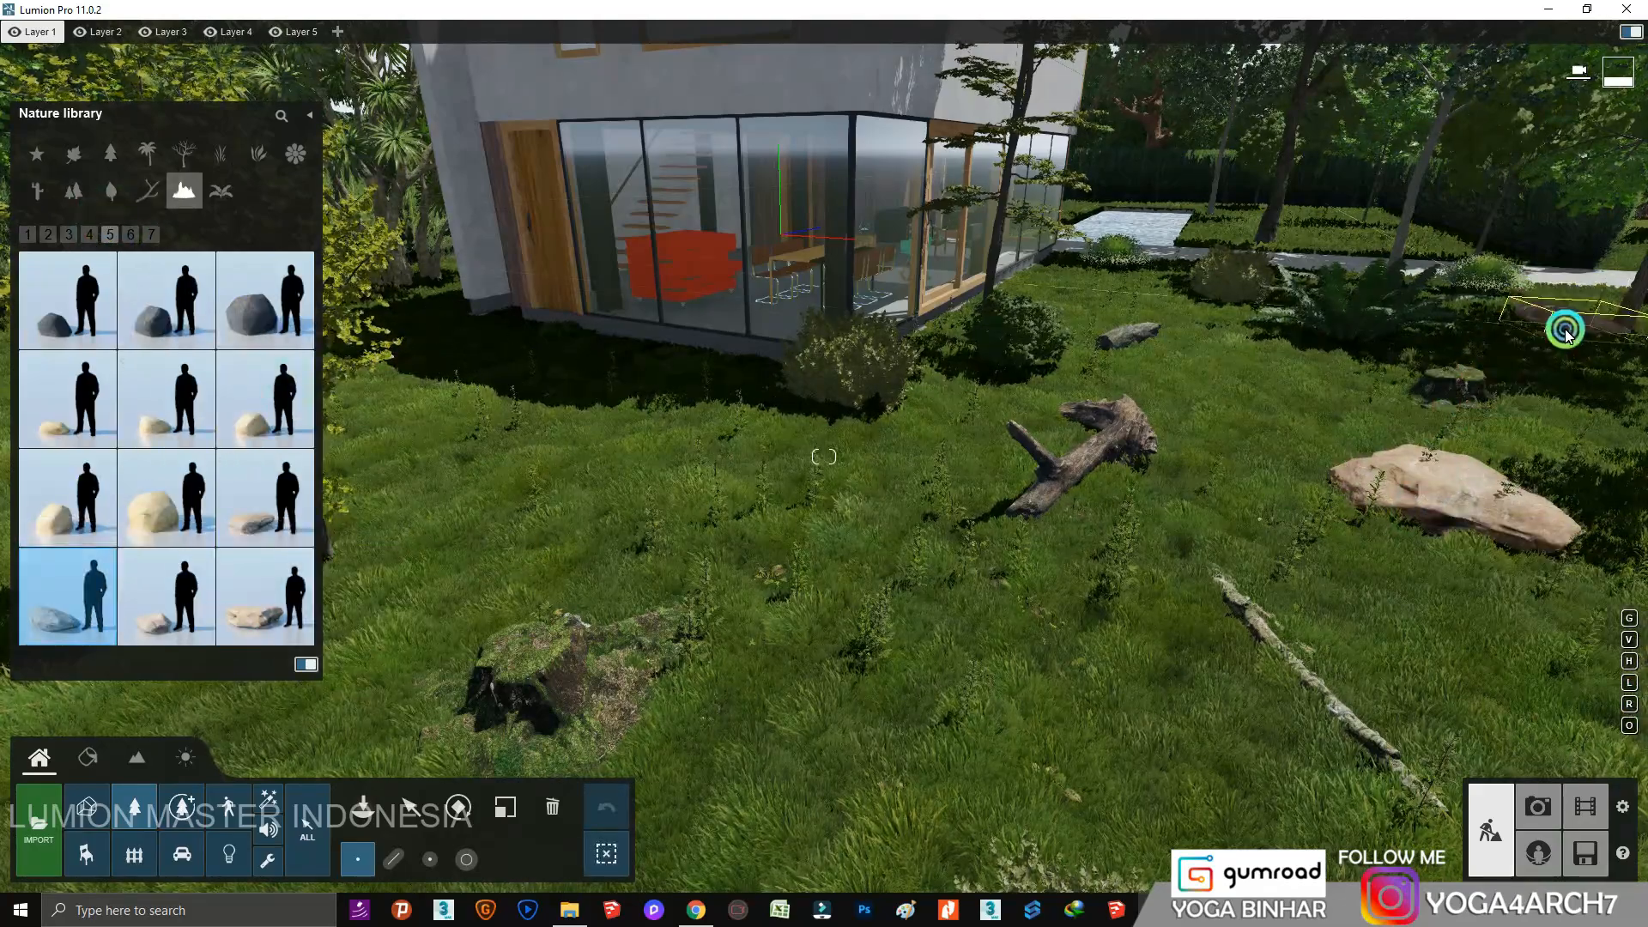
Place grey boulders against the house wall by the front door and a flat rock on the adjacent lawn.
left_click(131, 234)
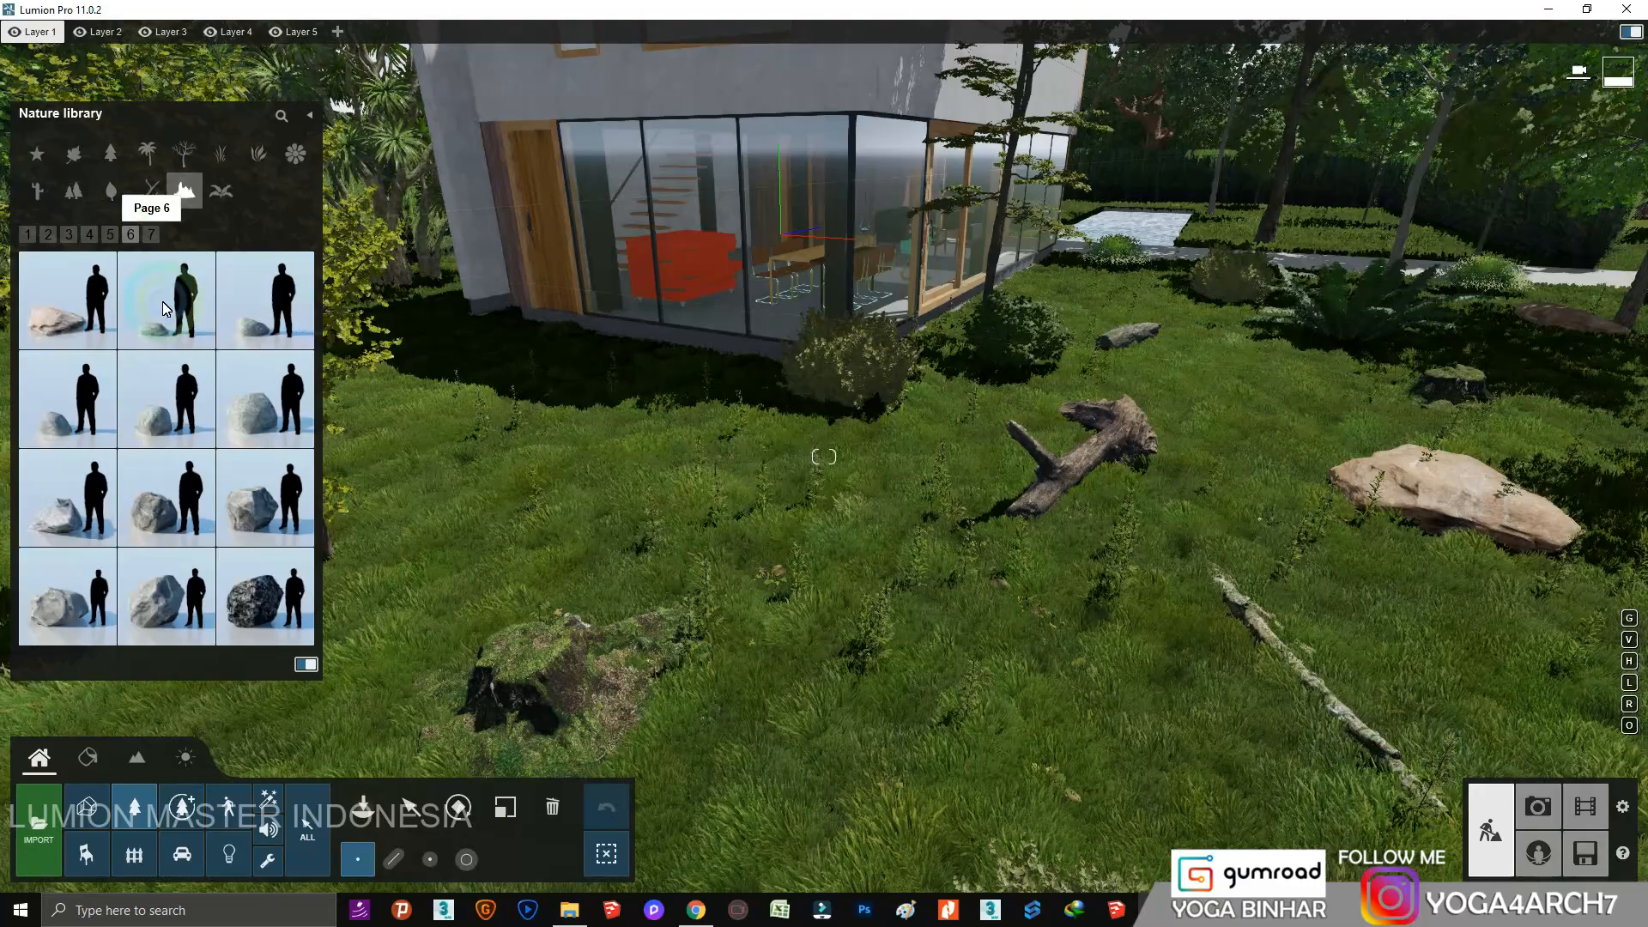
right_click_drag(460, 426, 434, 412)
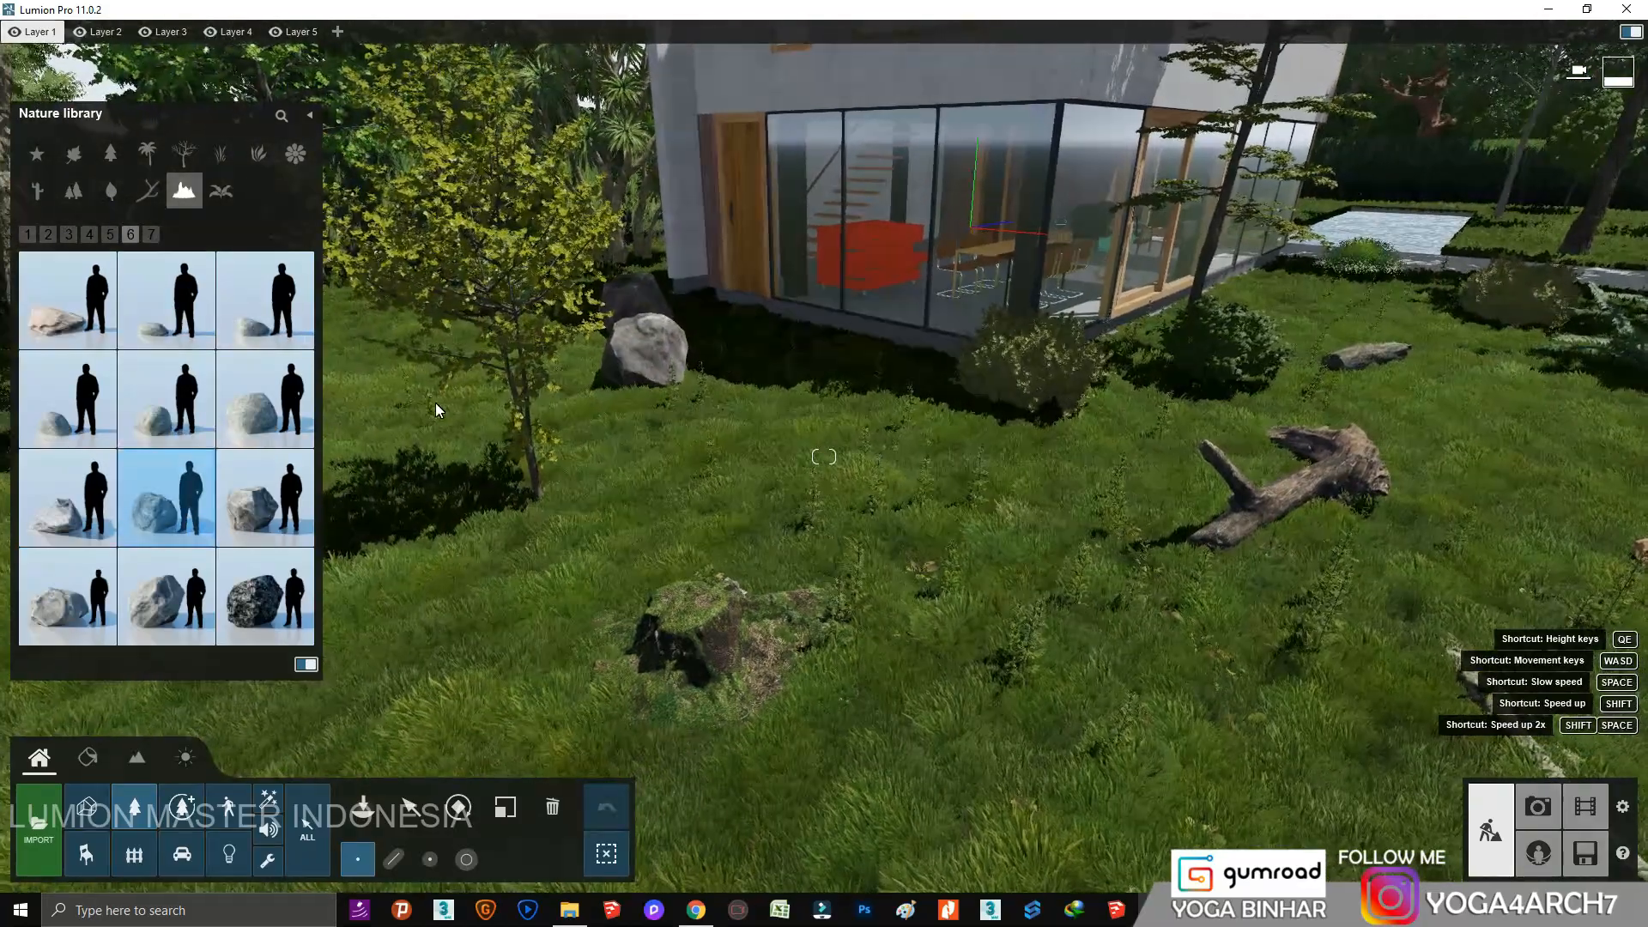
left_click(53, 318)
left_click(372, 386)
Place a flat rock beside the tree at the paving edge and a grey boulder on the lawn next to the pool.
right_click_drag(599, 519, 1080, 563)
key("w")
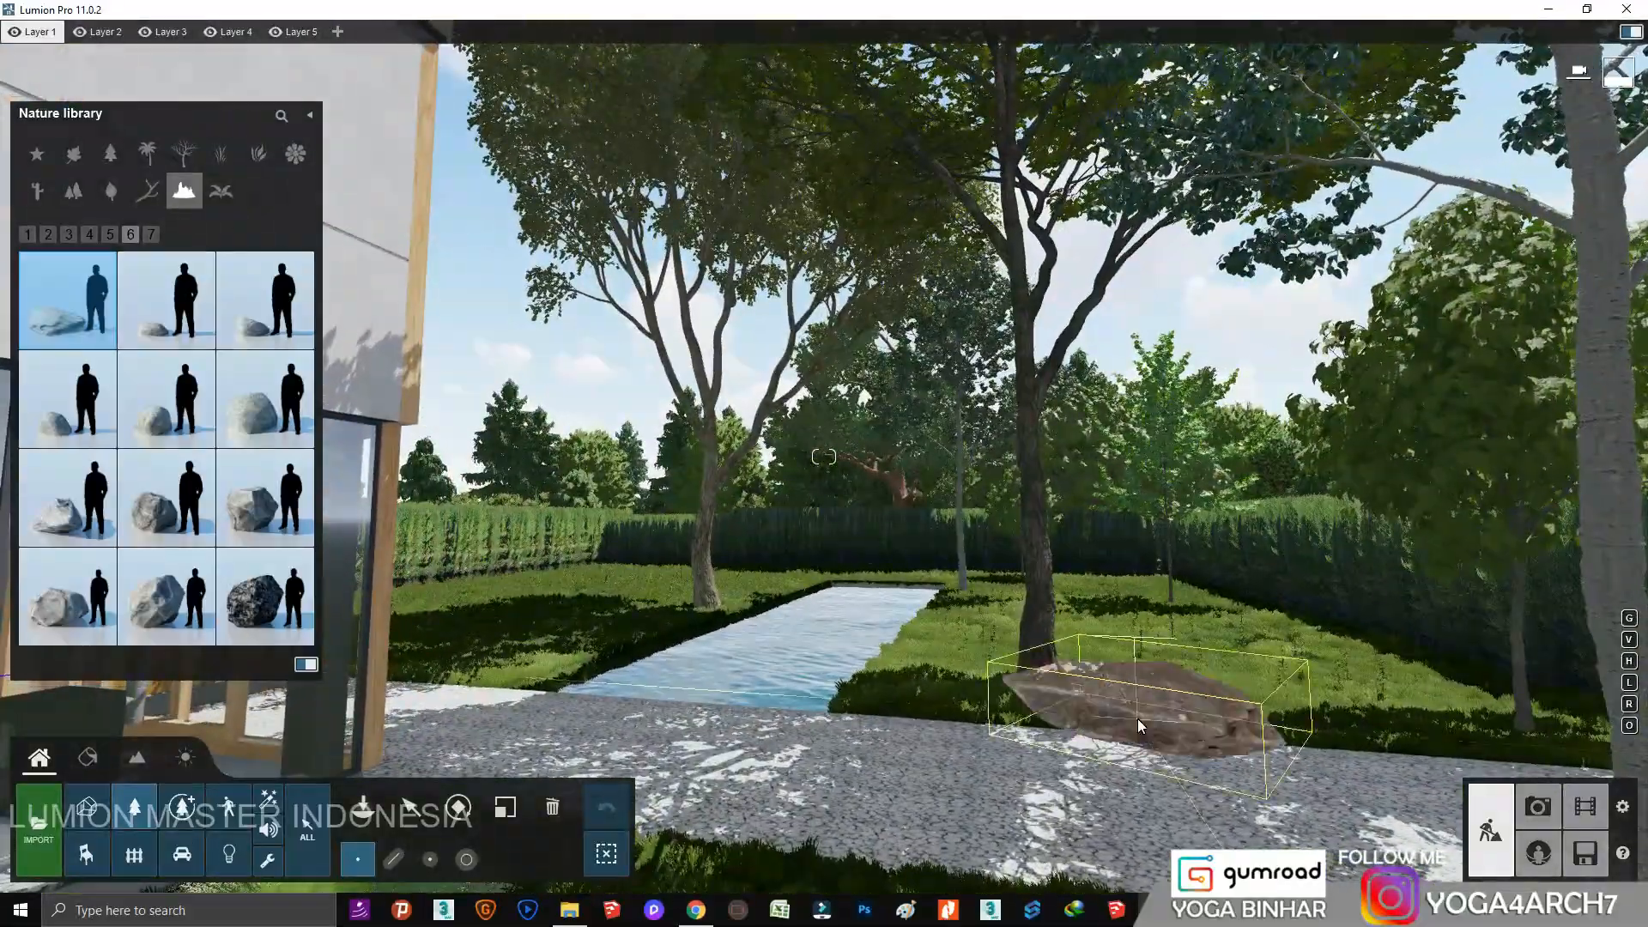
left_click(1117, 700)
left_click(286, 518)
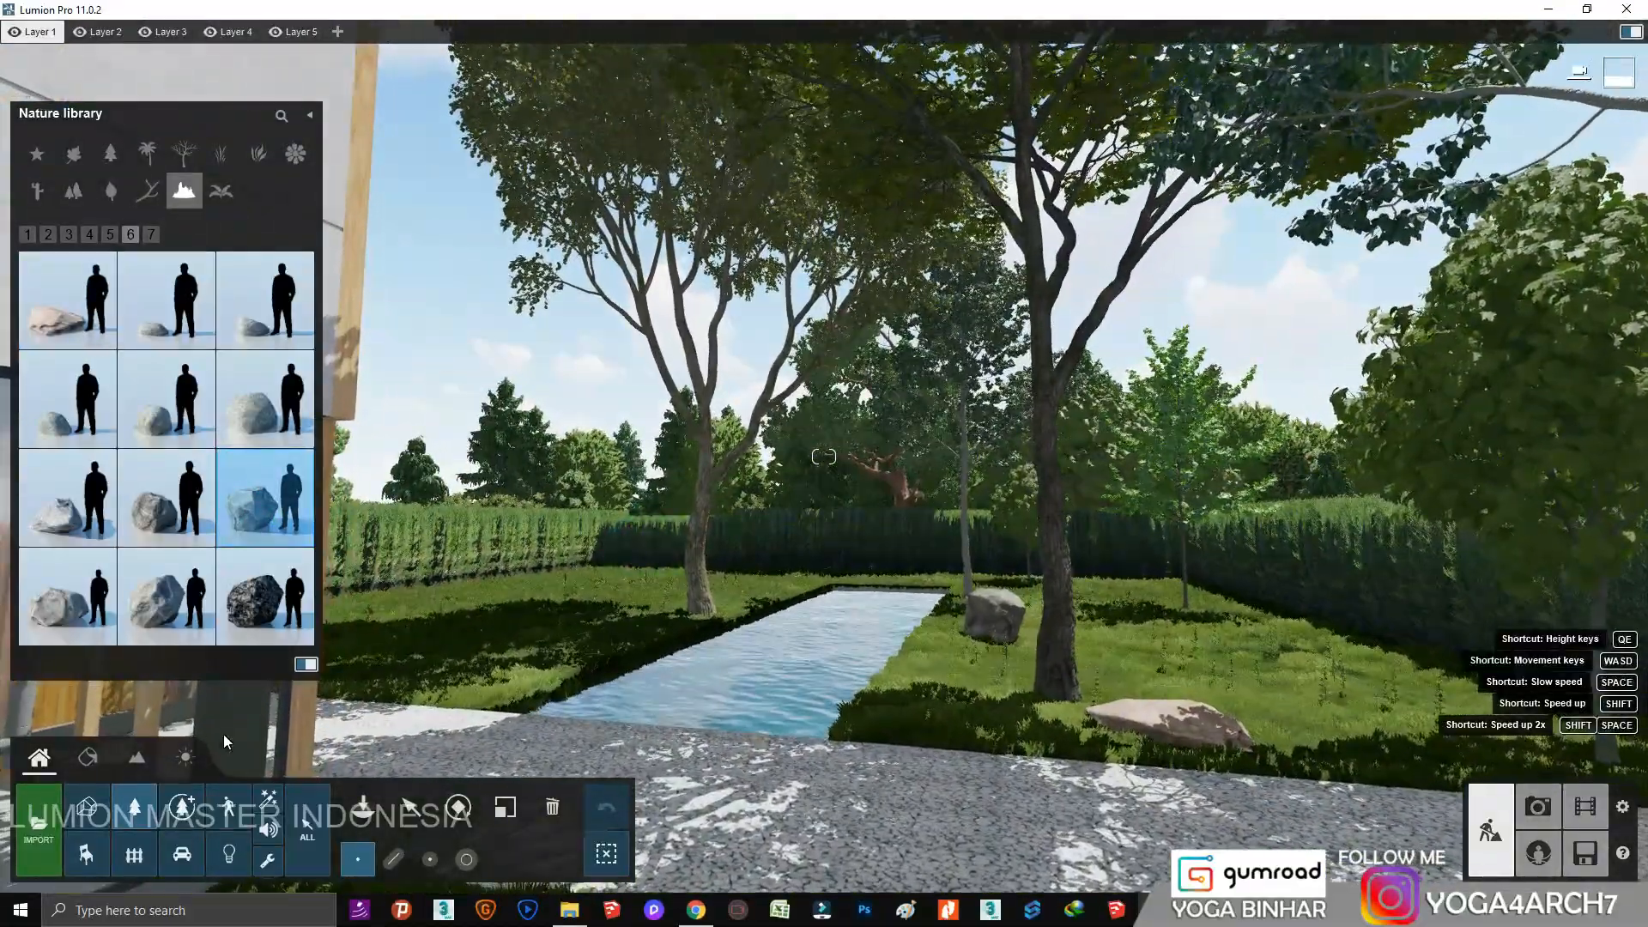
Assign the Nice Pool water material to the pool surface and save the material change.
left_click(87, 757)
left_click(569, 672)
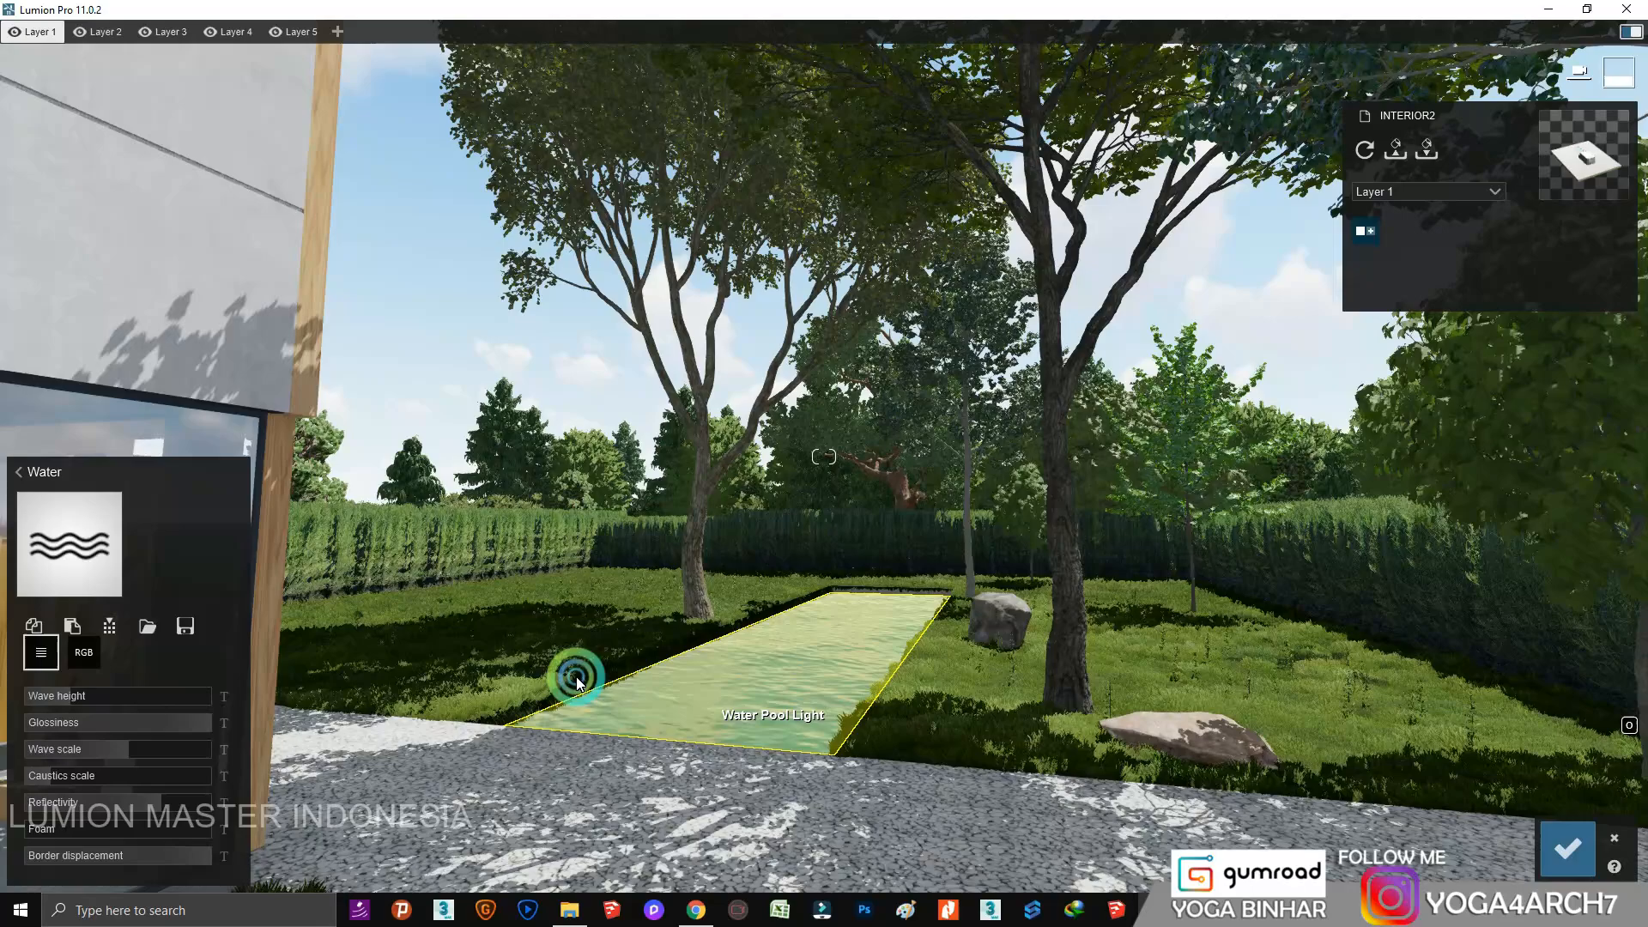
left_click(60, 499)
left_click(297, 365)
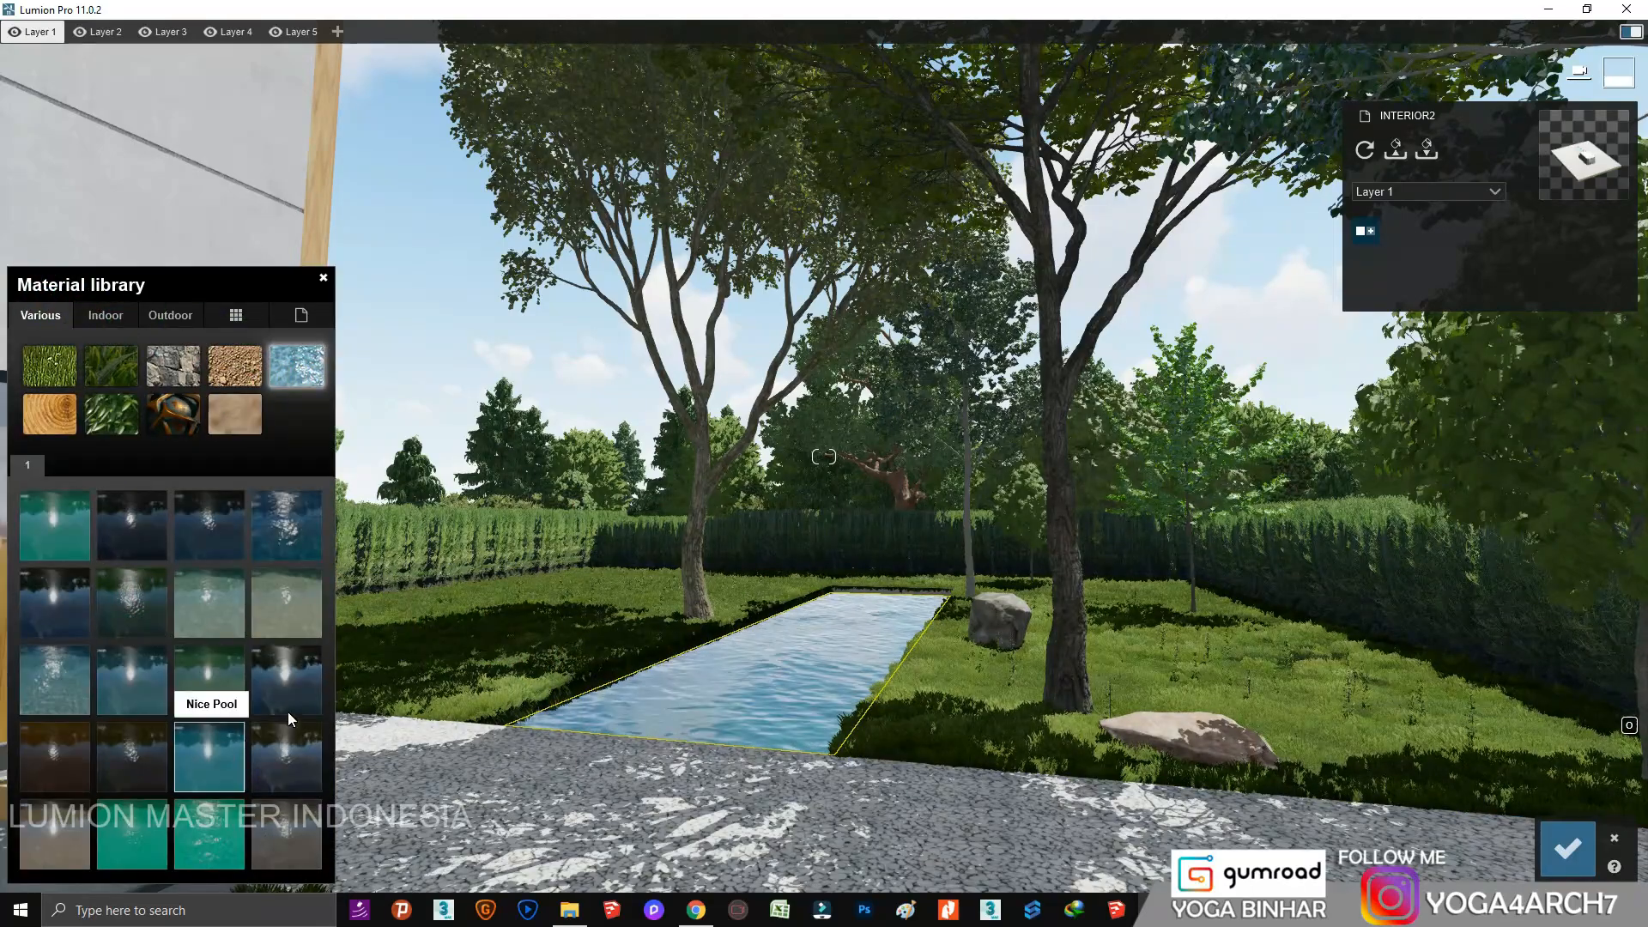
left_click(1567, 848)
Restore the saved camera of photo 1 and check the updated preview of the house.
left_click(1537, 803)
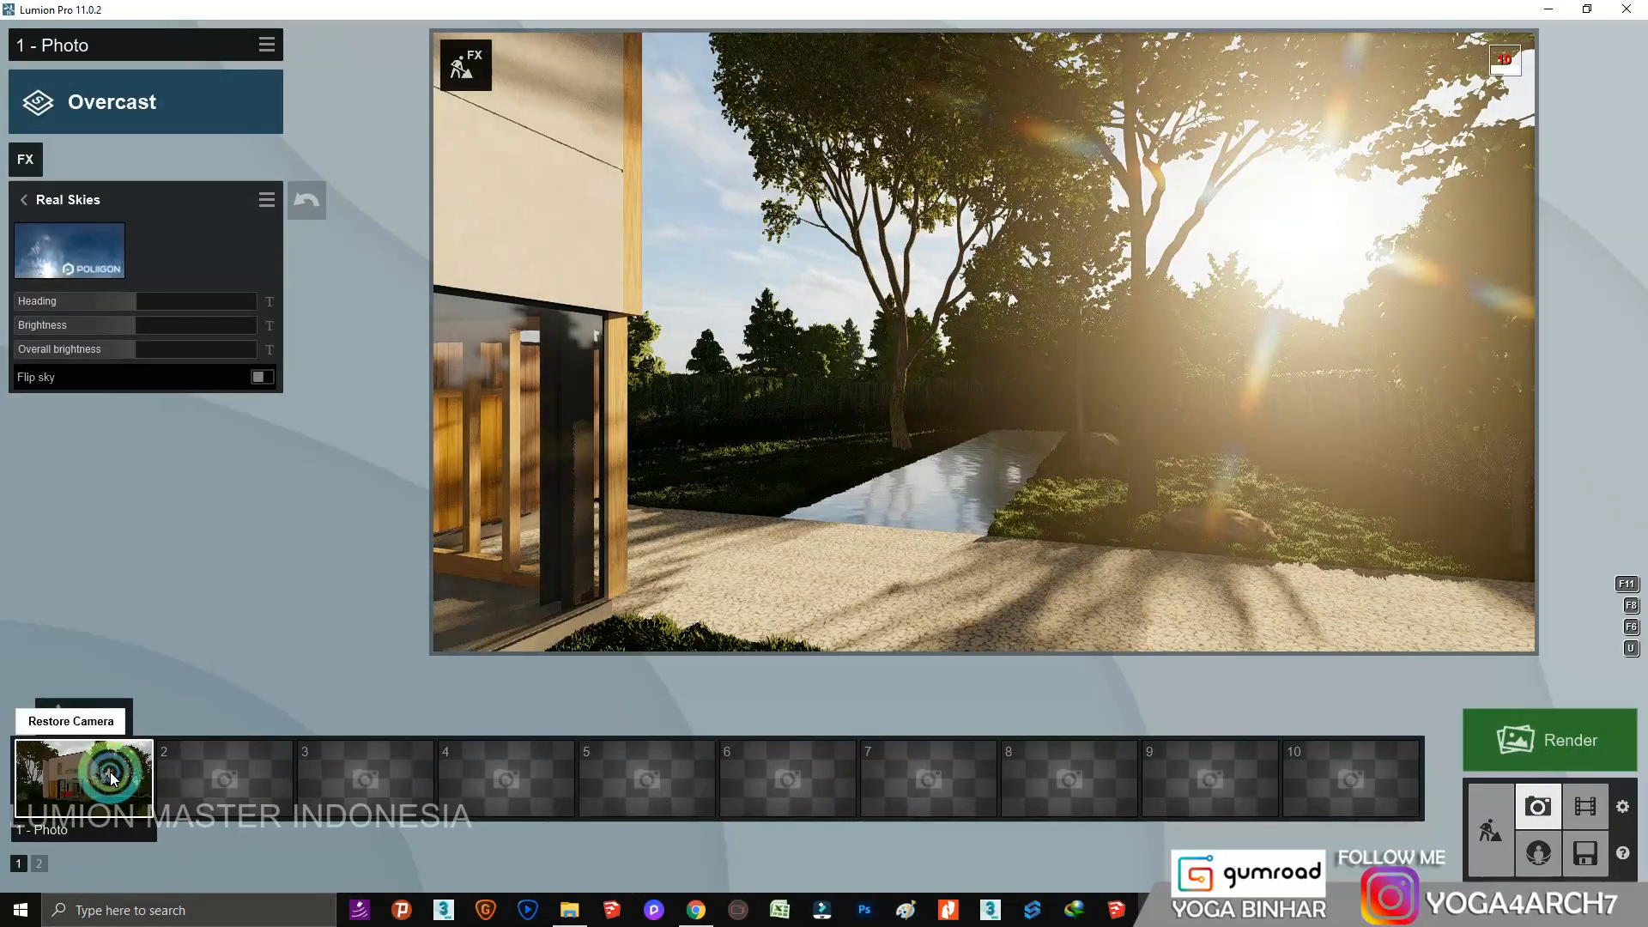
left_click(111, 779)
left_click(1180, 524)
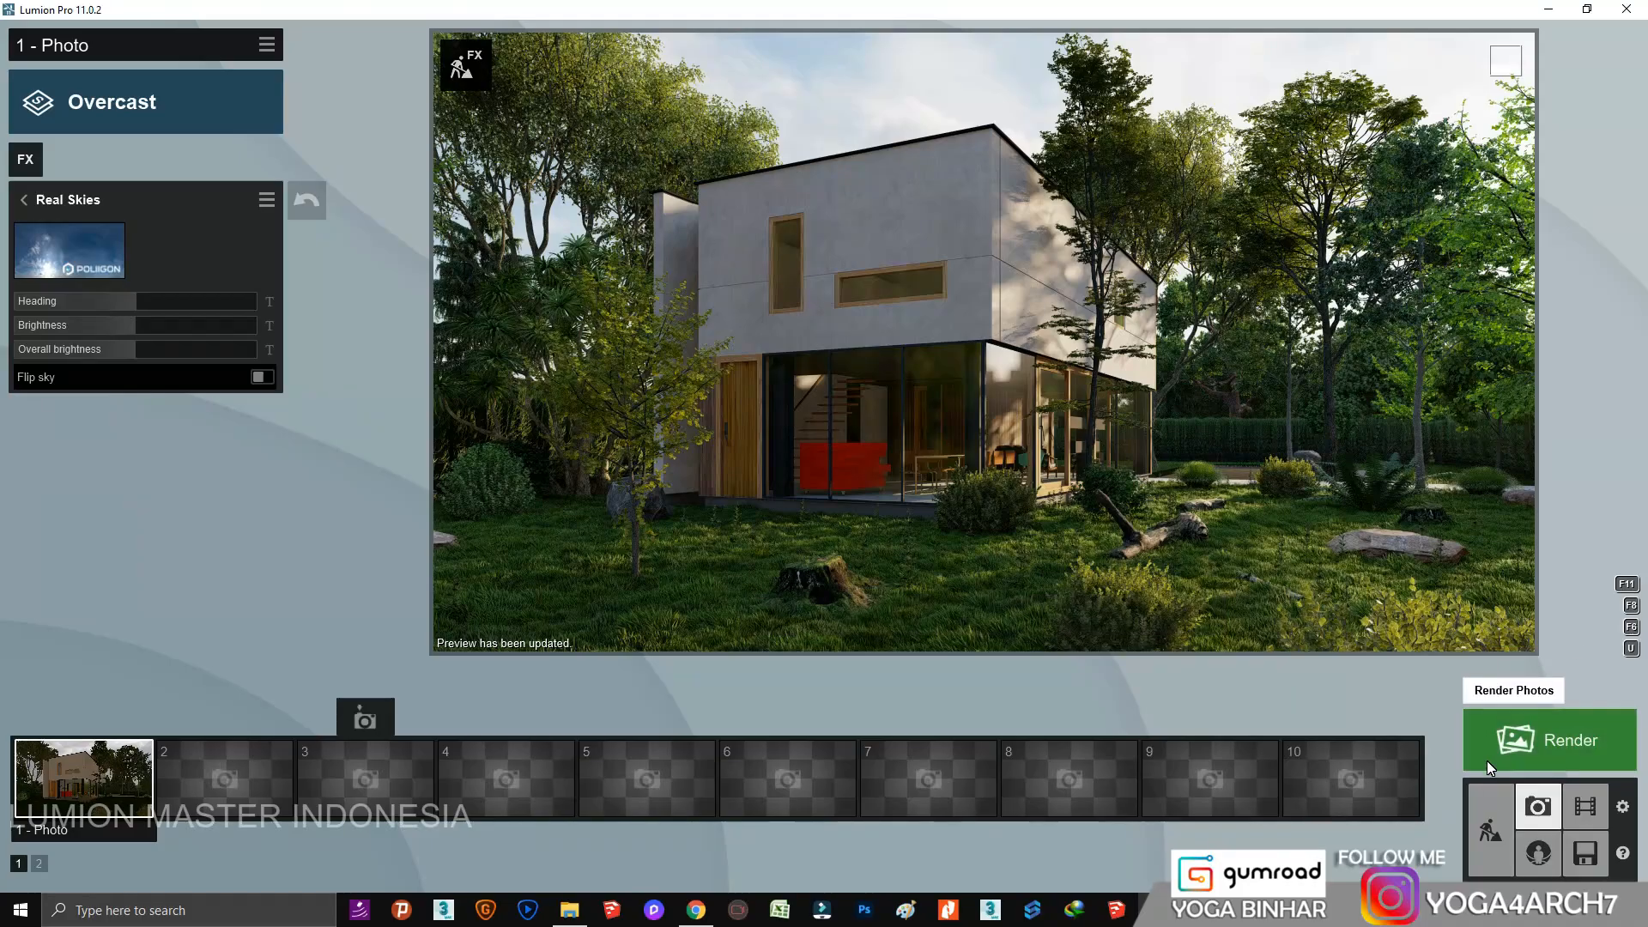
Delete the thin tree on the side lawn, shift the tree at the paving edge toward the hedge, and return to the photo preview.
left_click(1490, 829)
key("w")
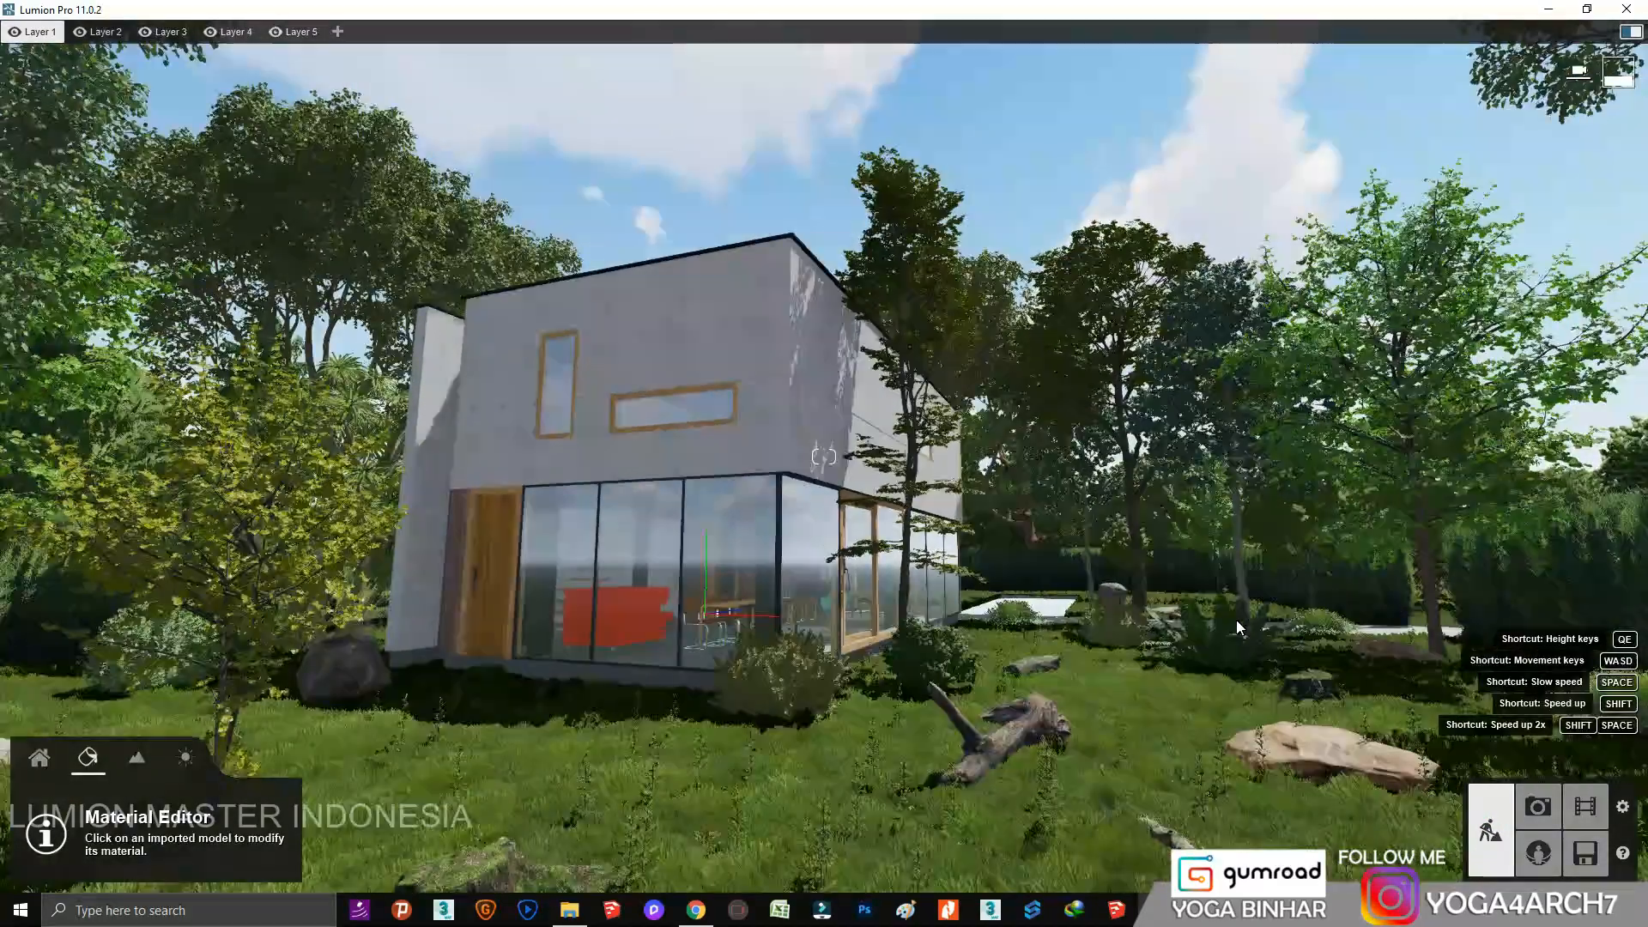
right_click_drag(936, 626, 1236, 620)
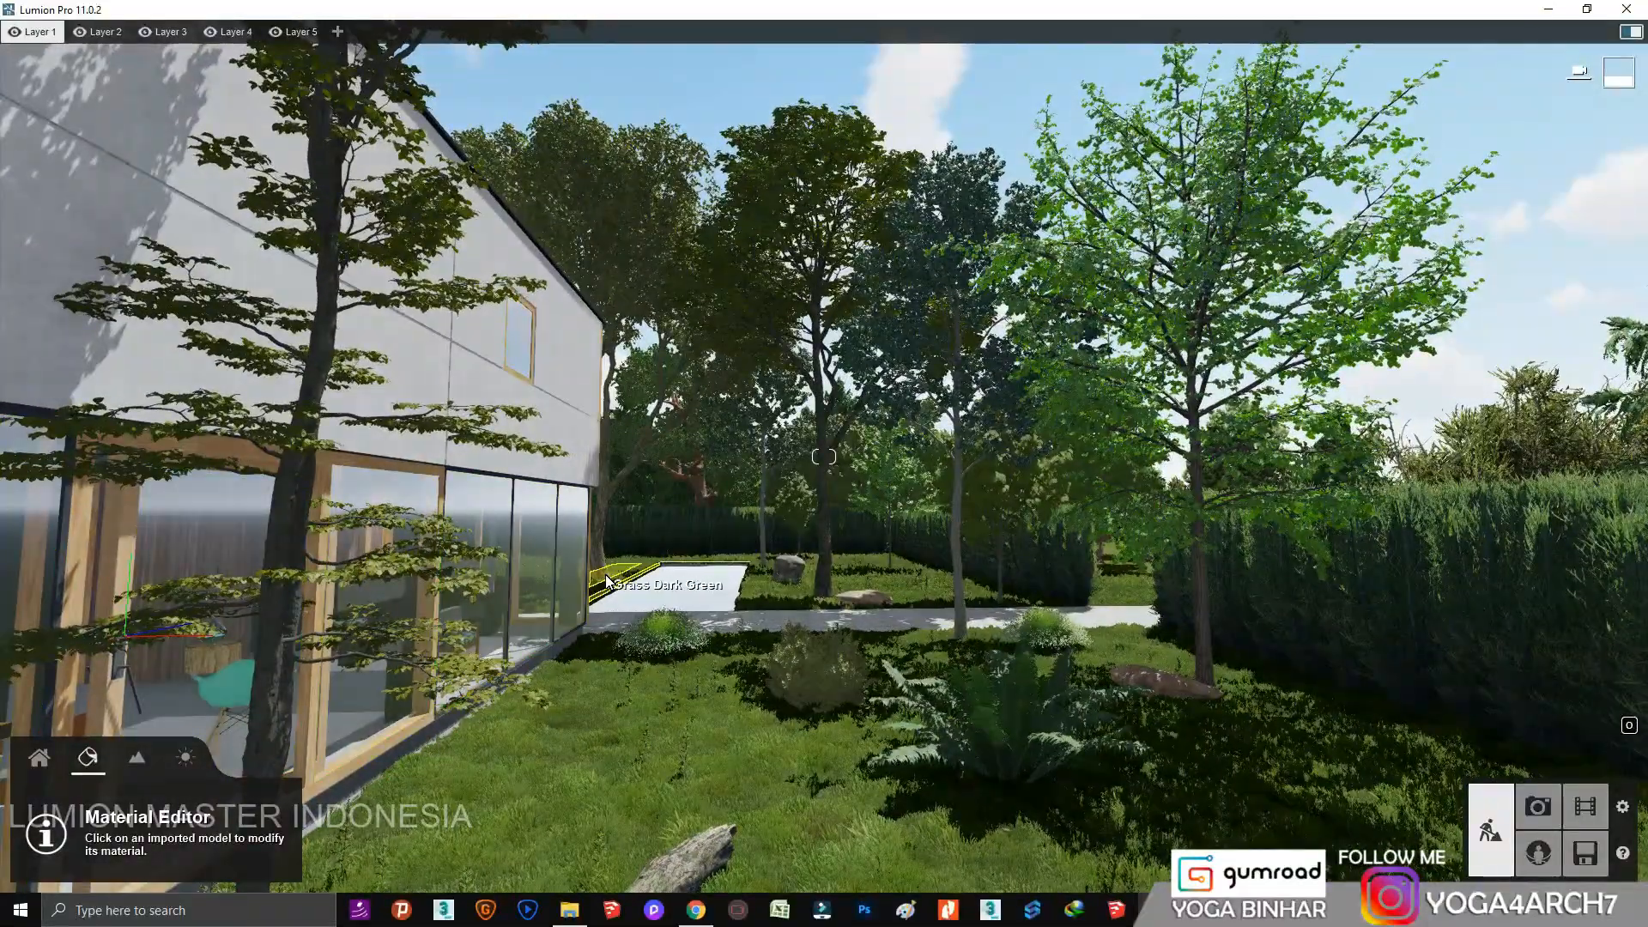
left_click(40, 759)
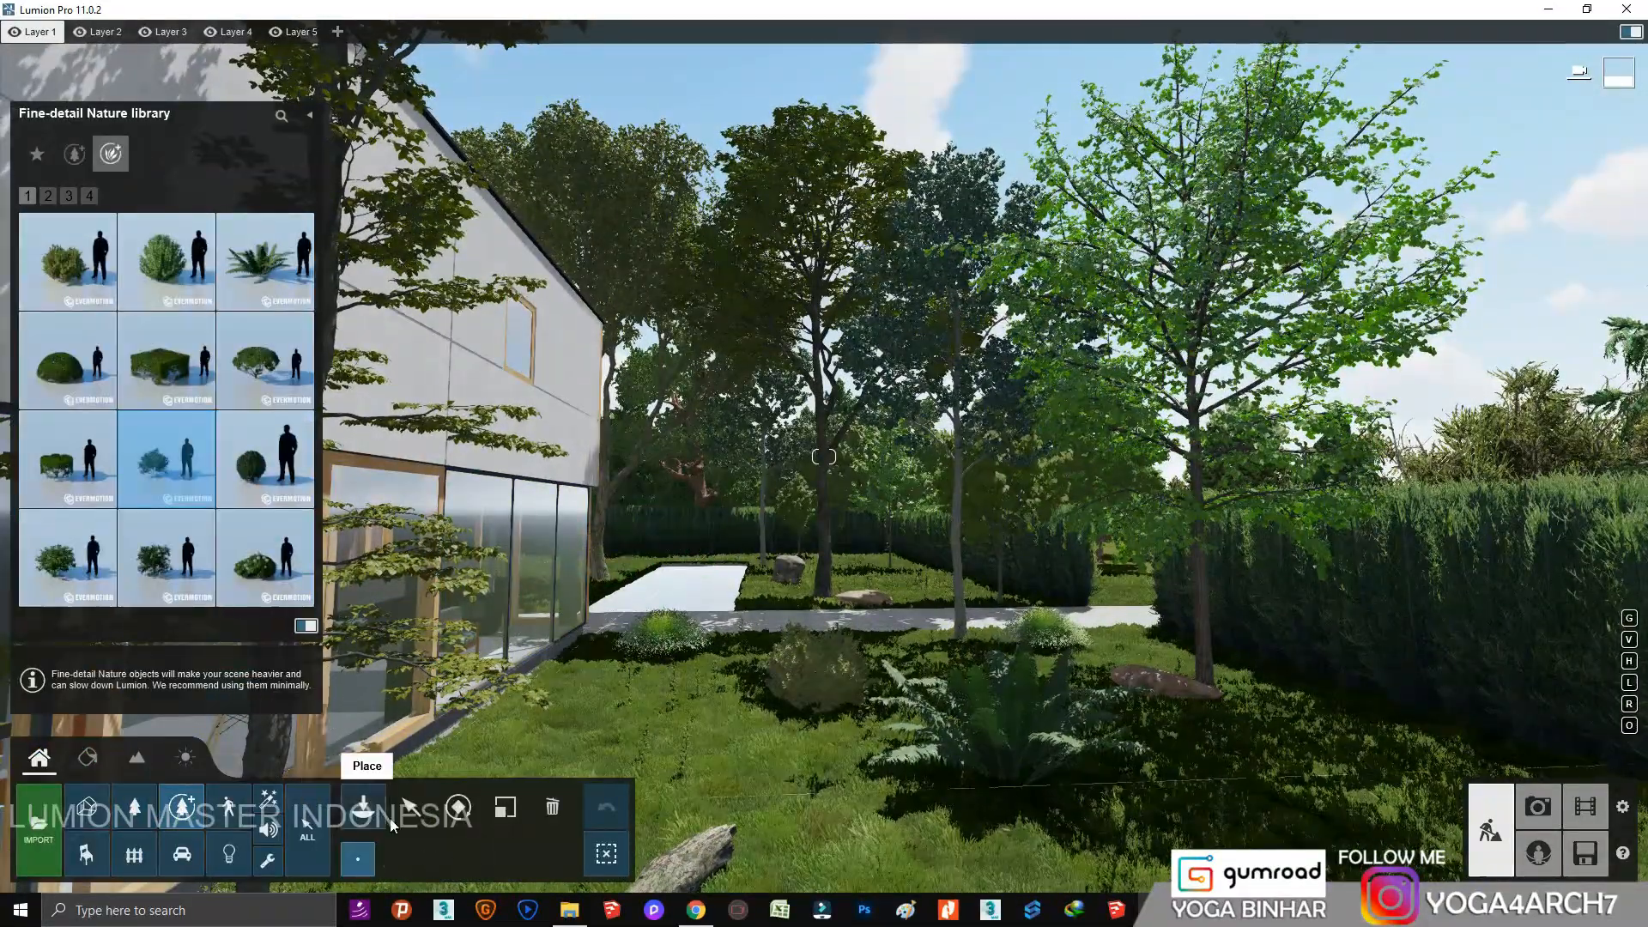
left_click(408, 809)
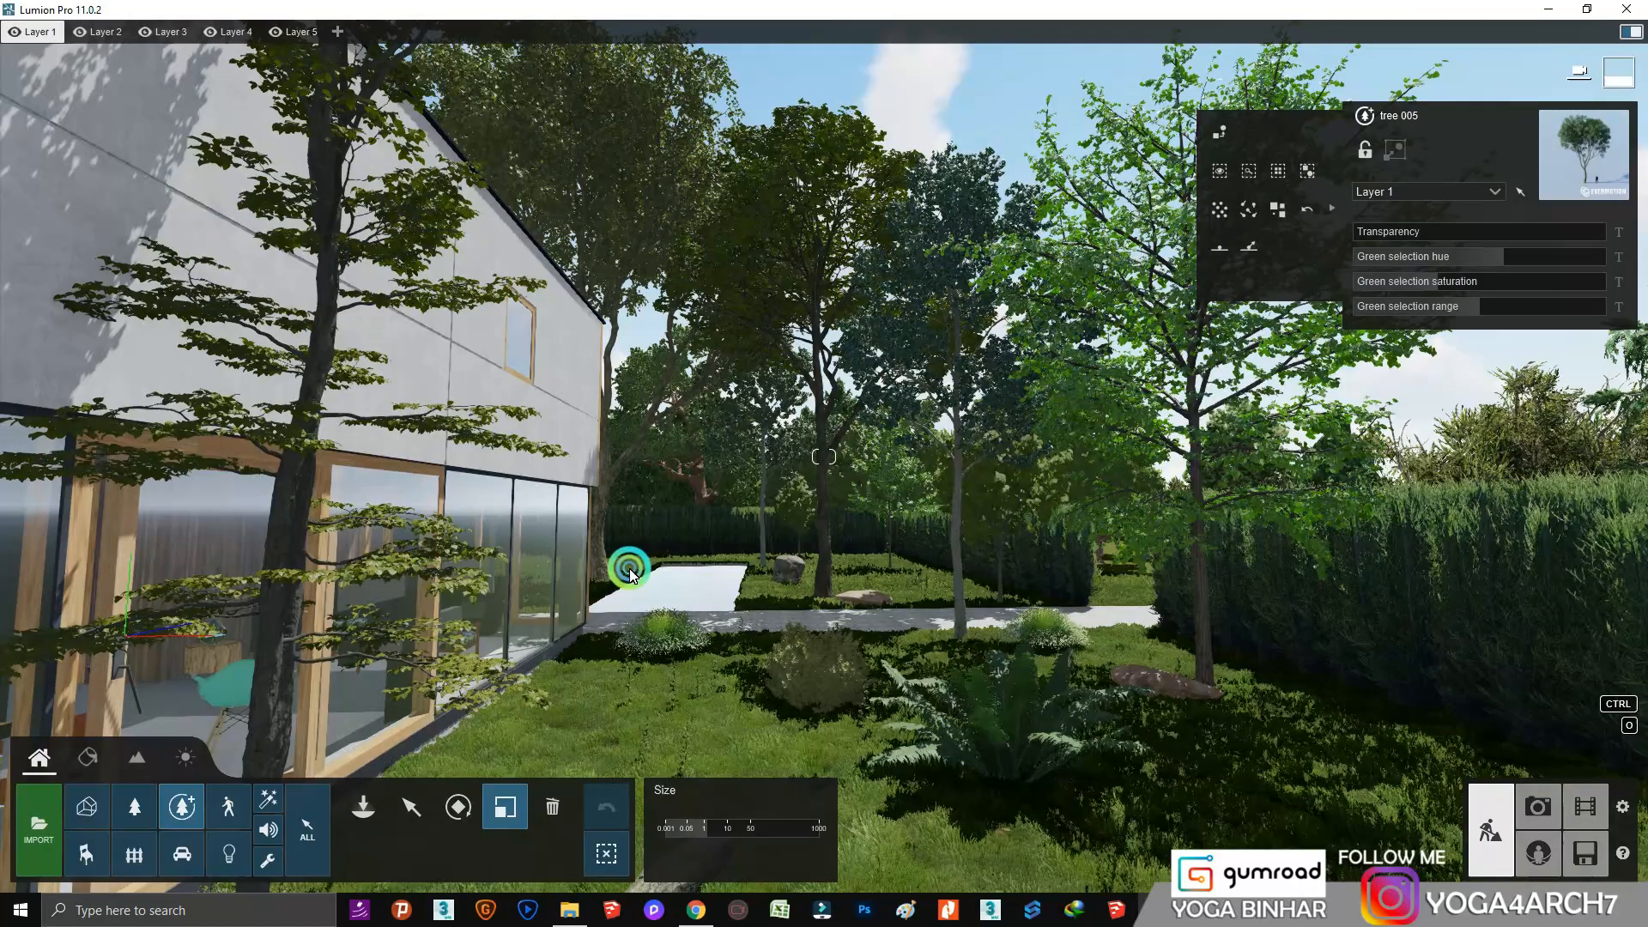
left_click(552, 806)
left_click(961, 640)
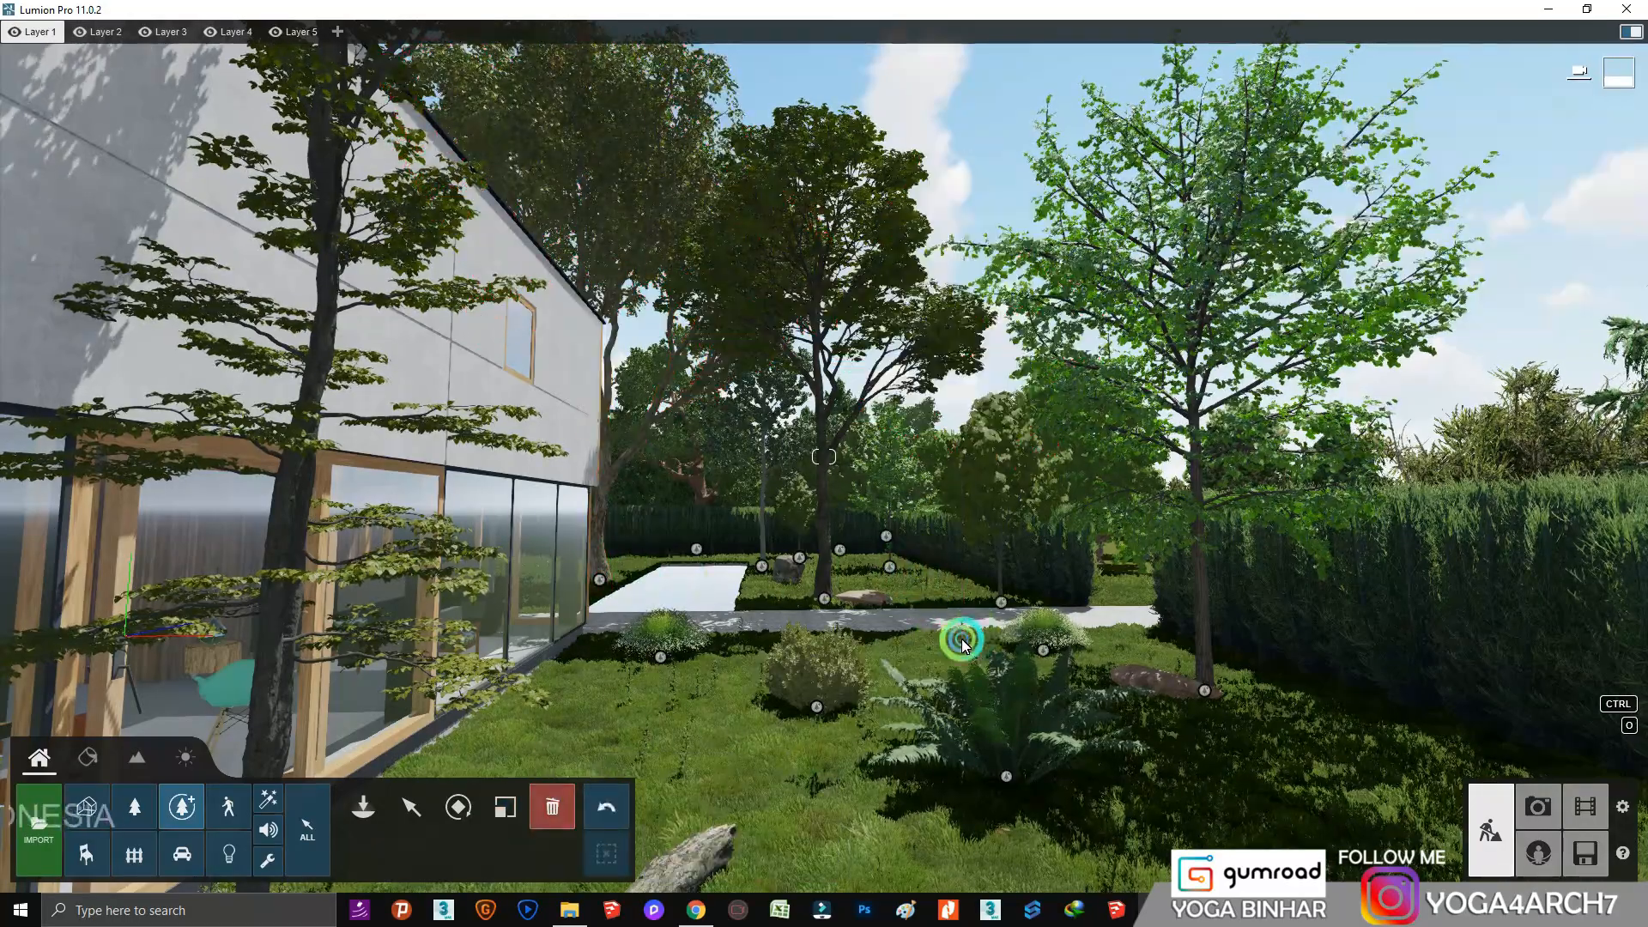
left_click_drag(822, 598, 939, 591)
left_click(1204, 689)
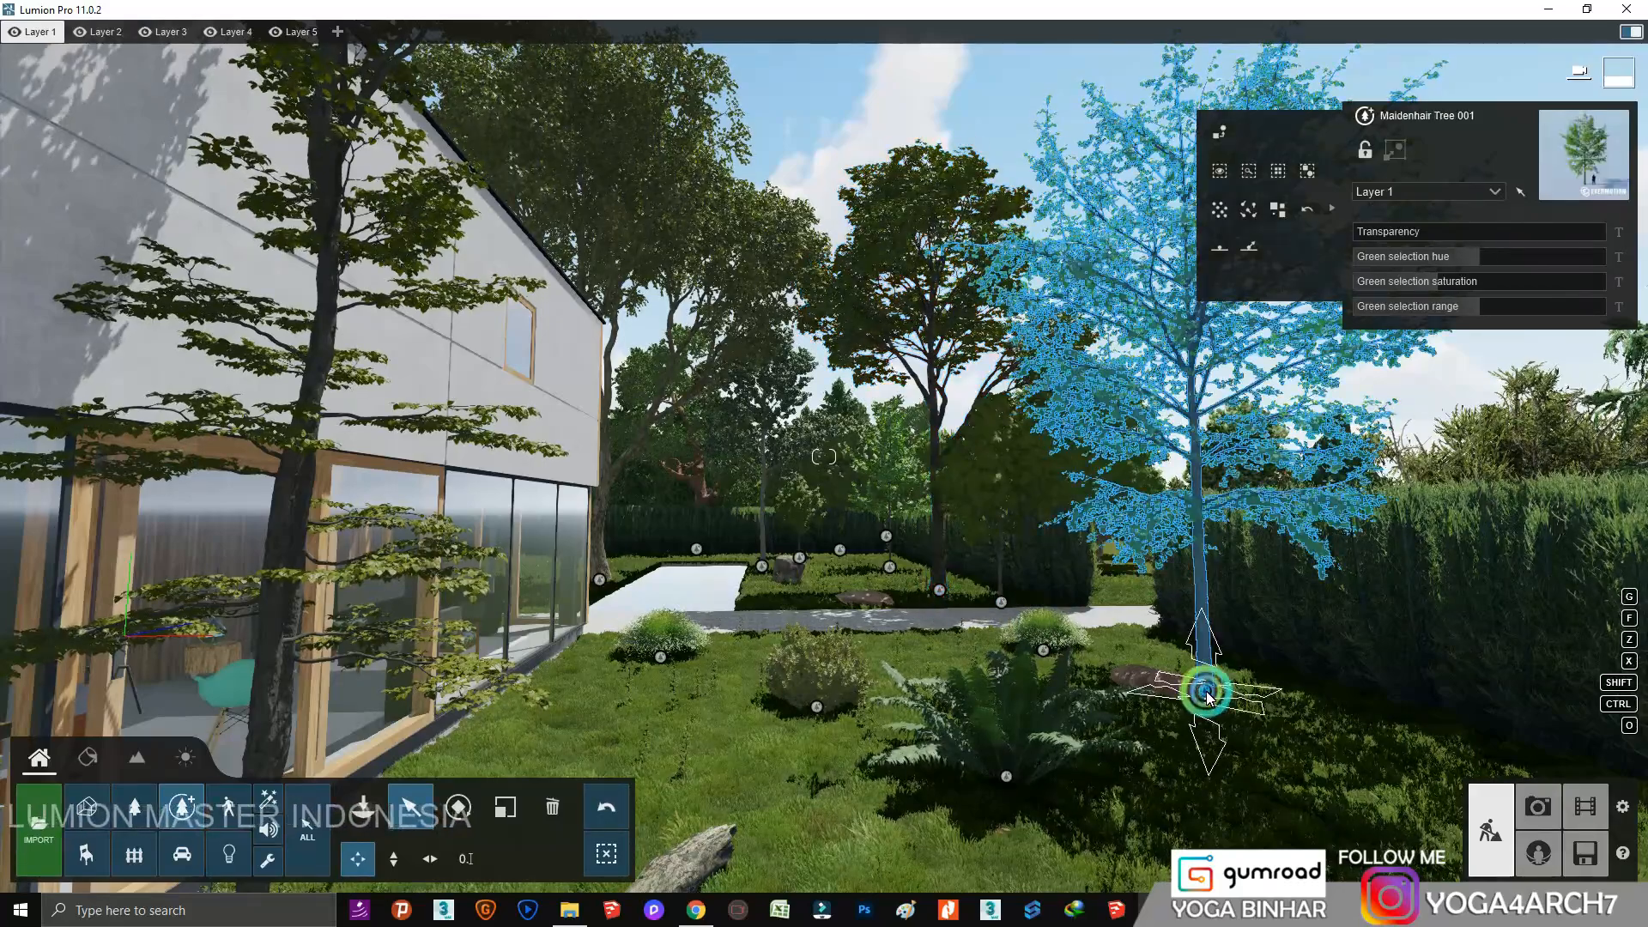
left_click(1541, 807)
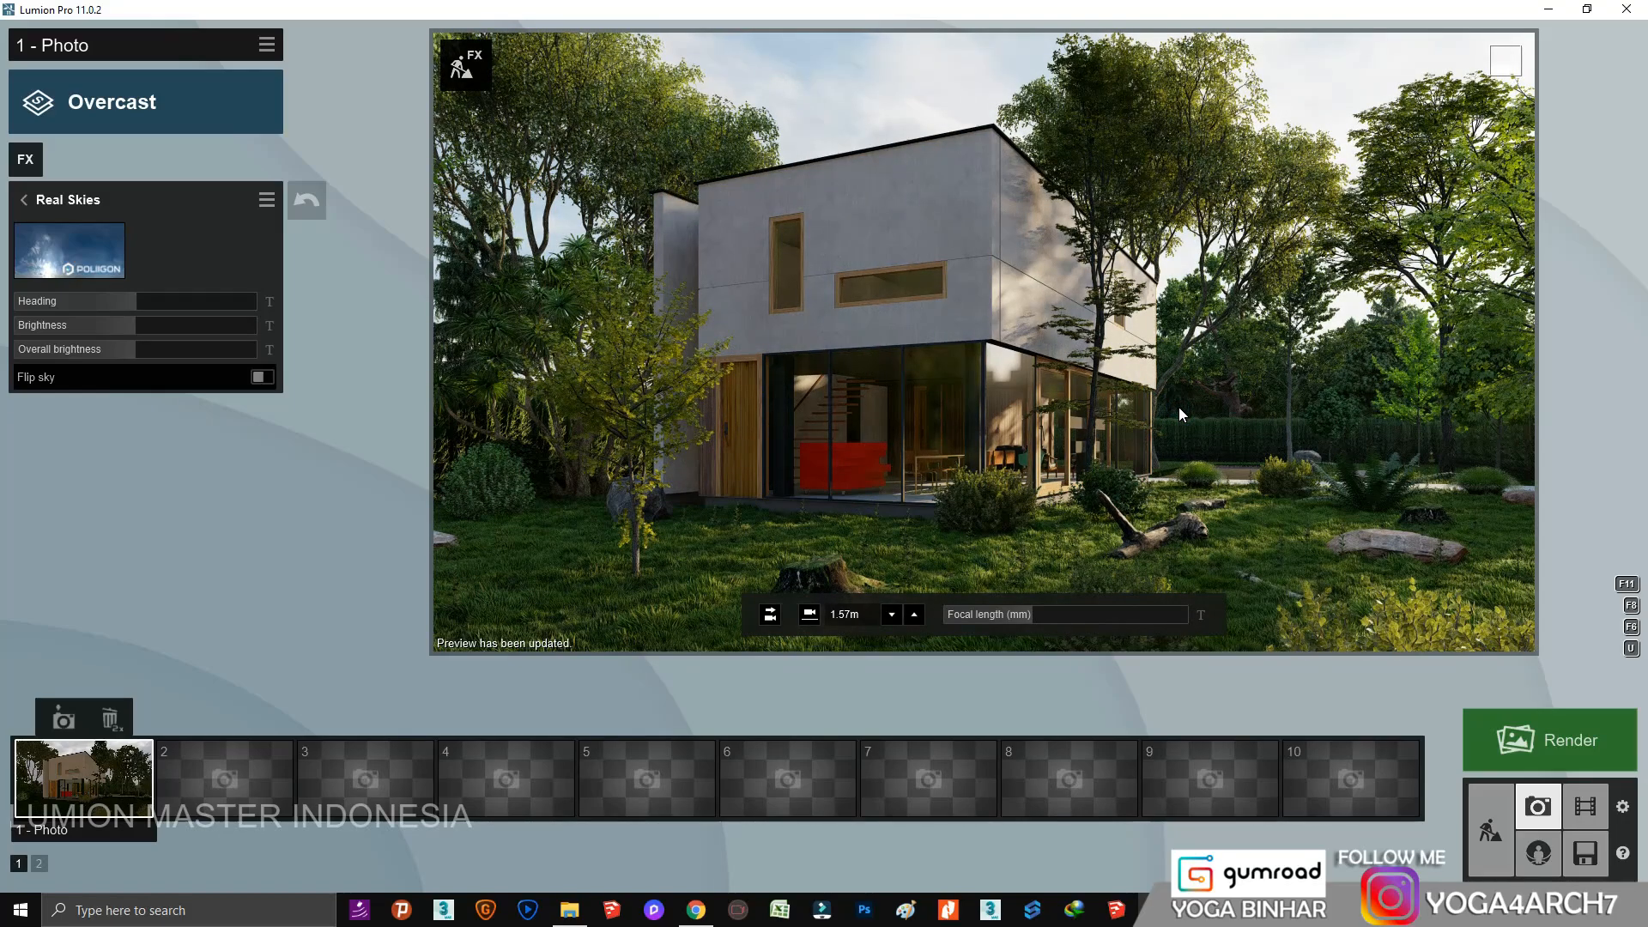
Move tree 003 away from the house corner onto the side lawn and scale down Maidenhair Tree 002 by the front door.
left_click(1490, 831)
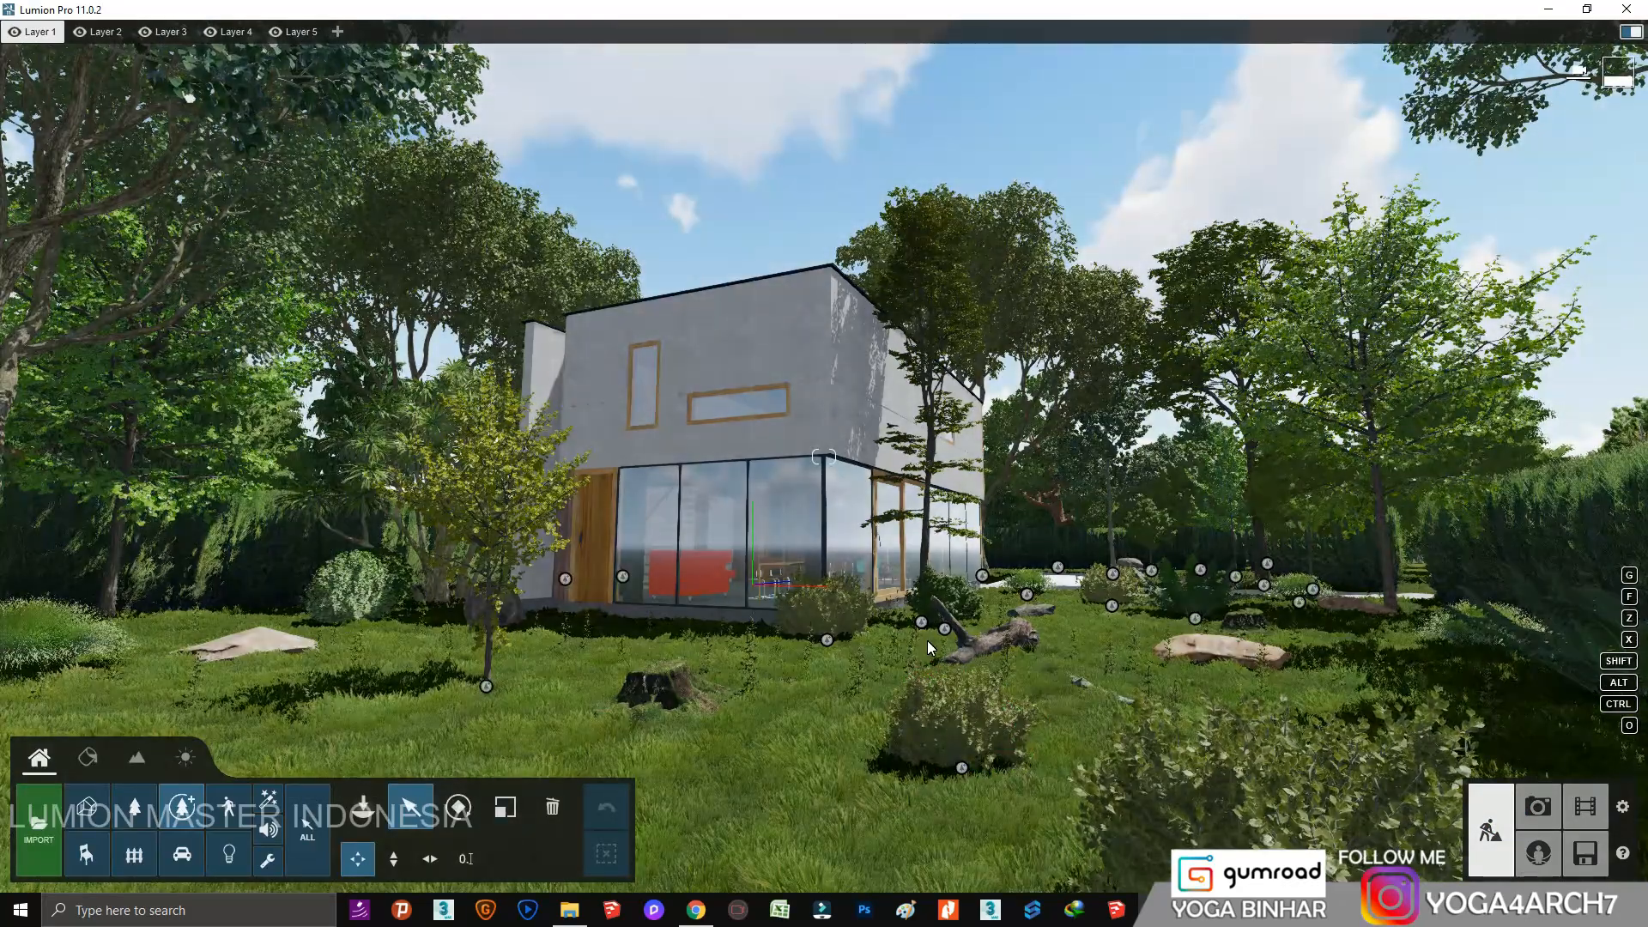
left_click_drag(921, 621, 1128, 673)
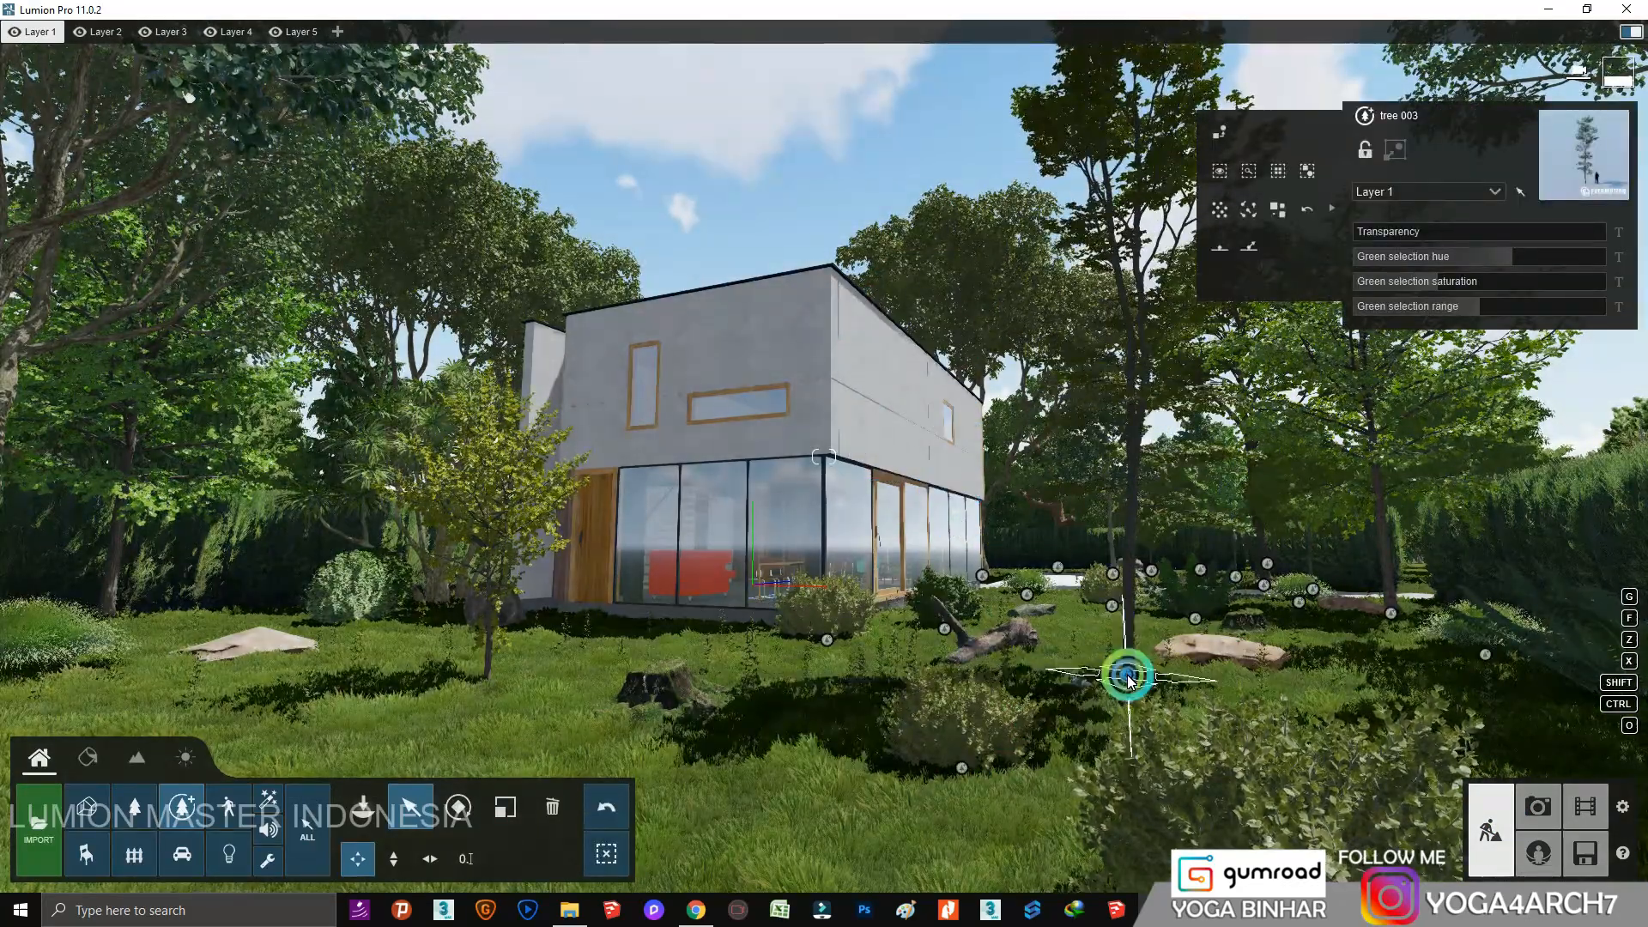
left_click(505, 806)
left_click(485, 687)
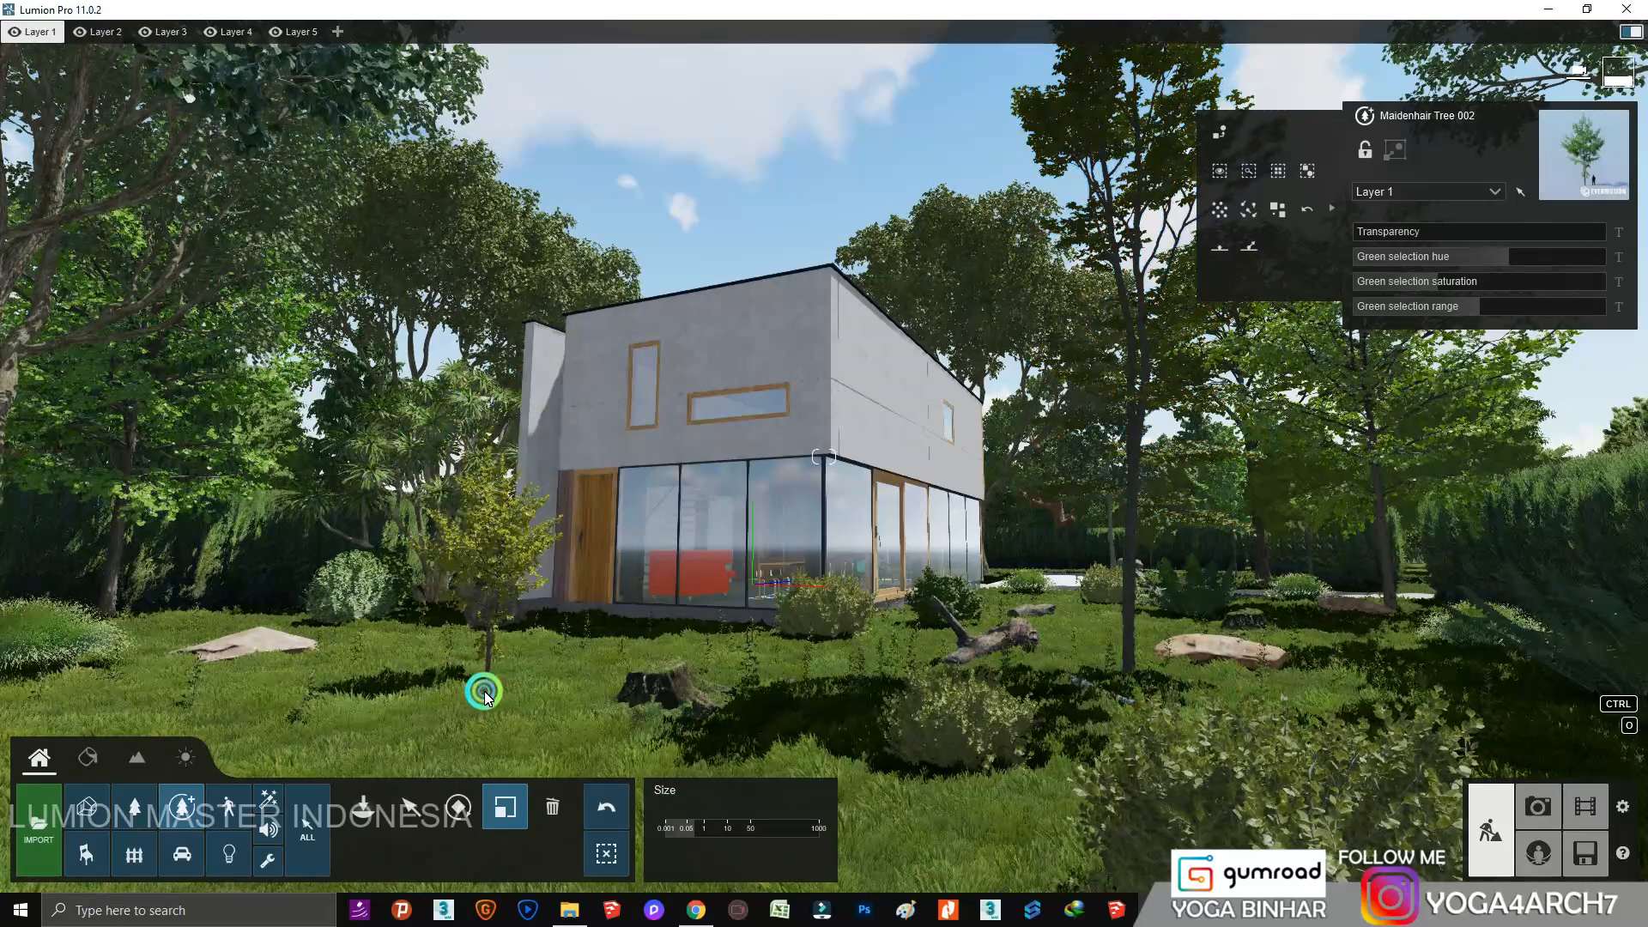
left_click(1536, 807)
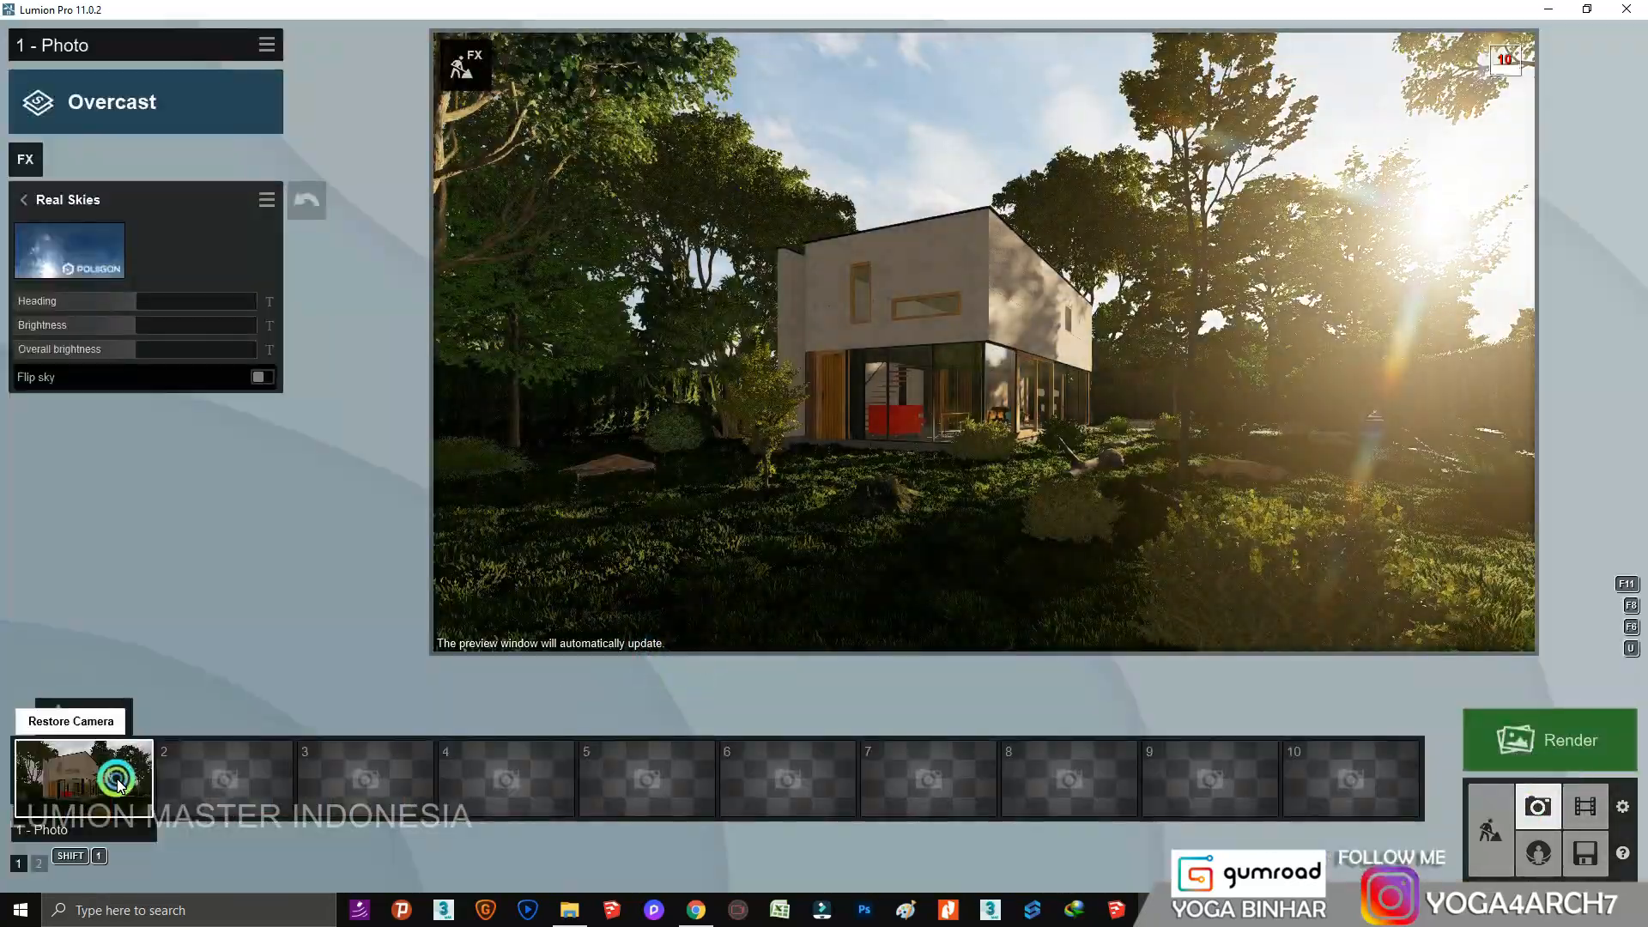
left_click(118, 777)
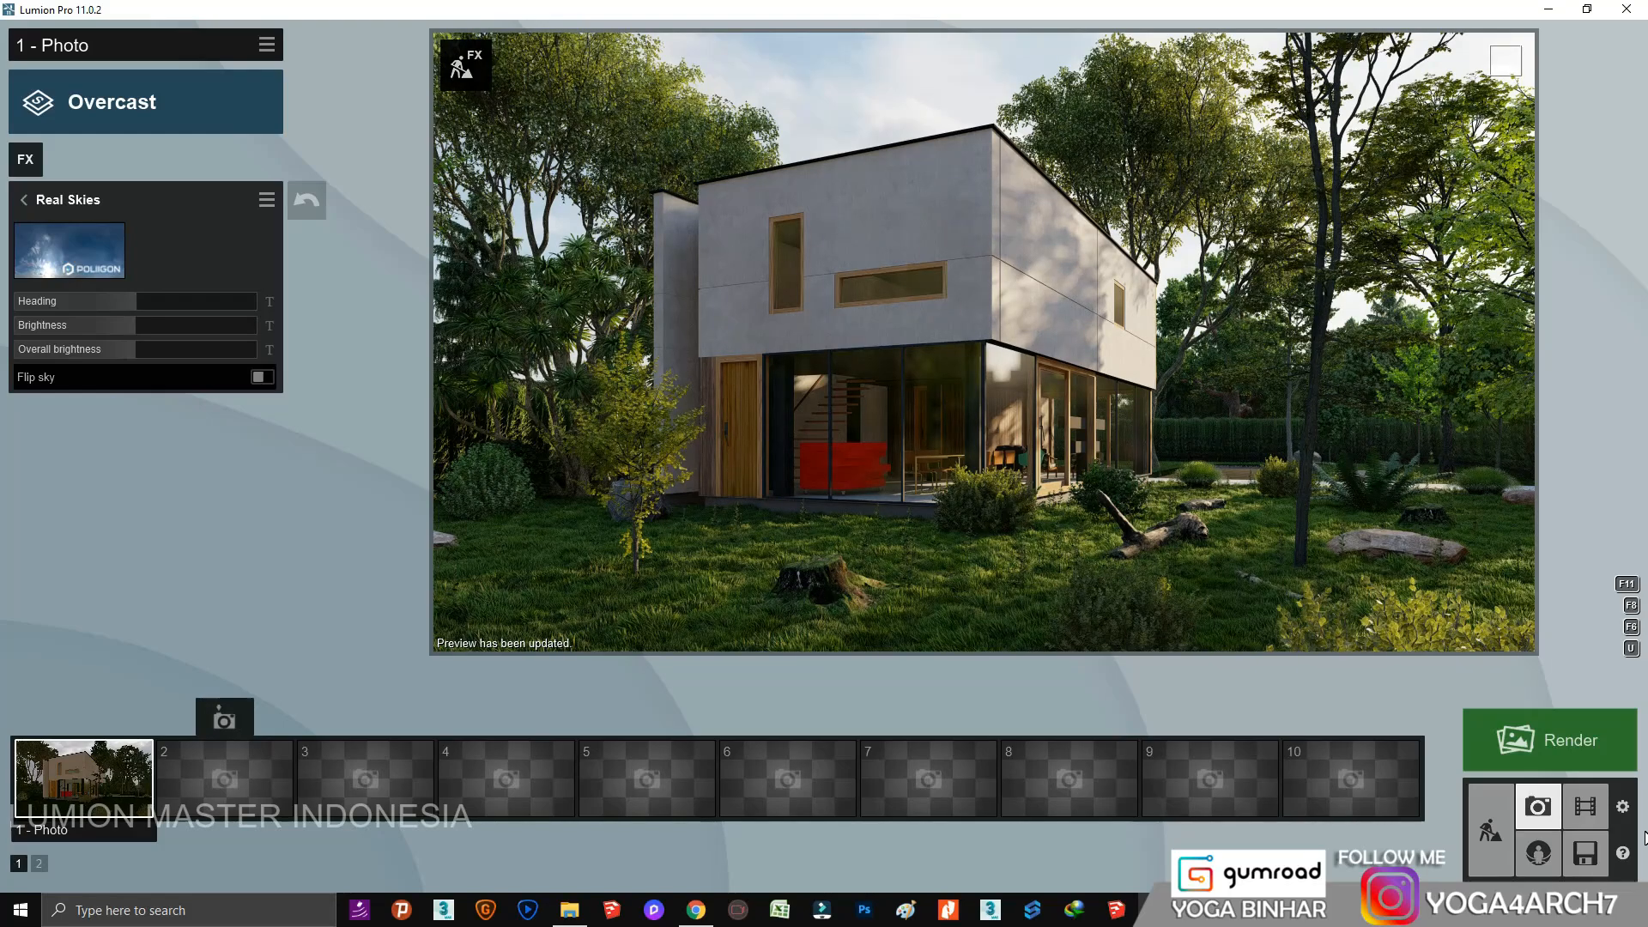
Open the photo's Reflection effect for editing and automatically place reflection planes on the detected reflective surfaces.
left_click(39, 172)
left_click(912, 515)
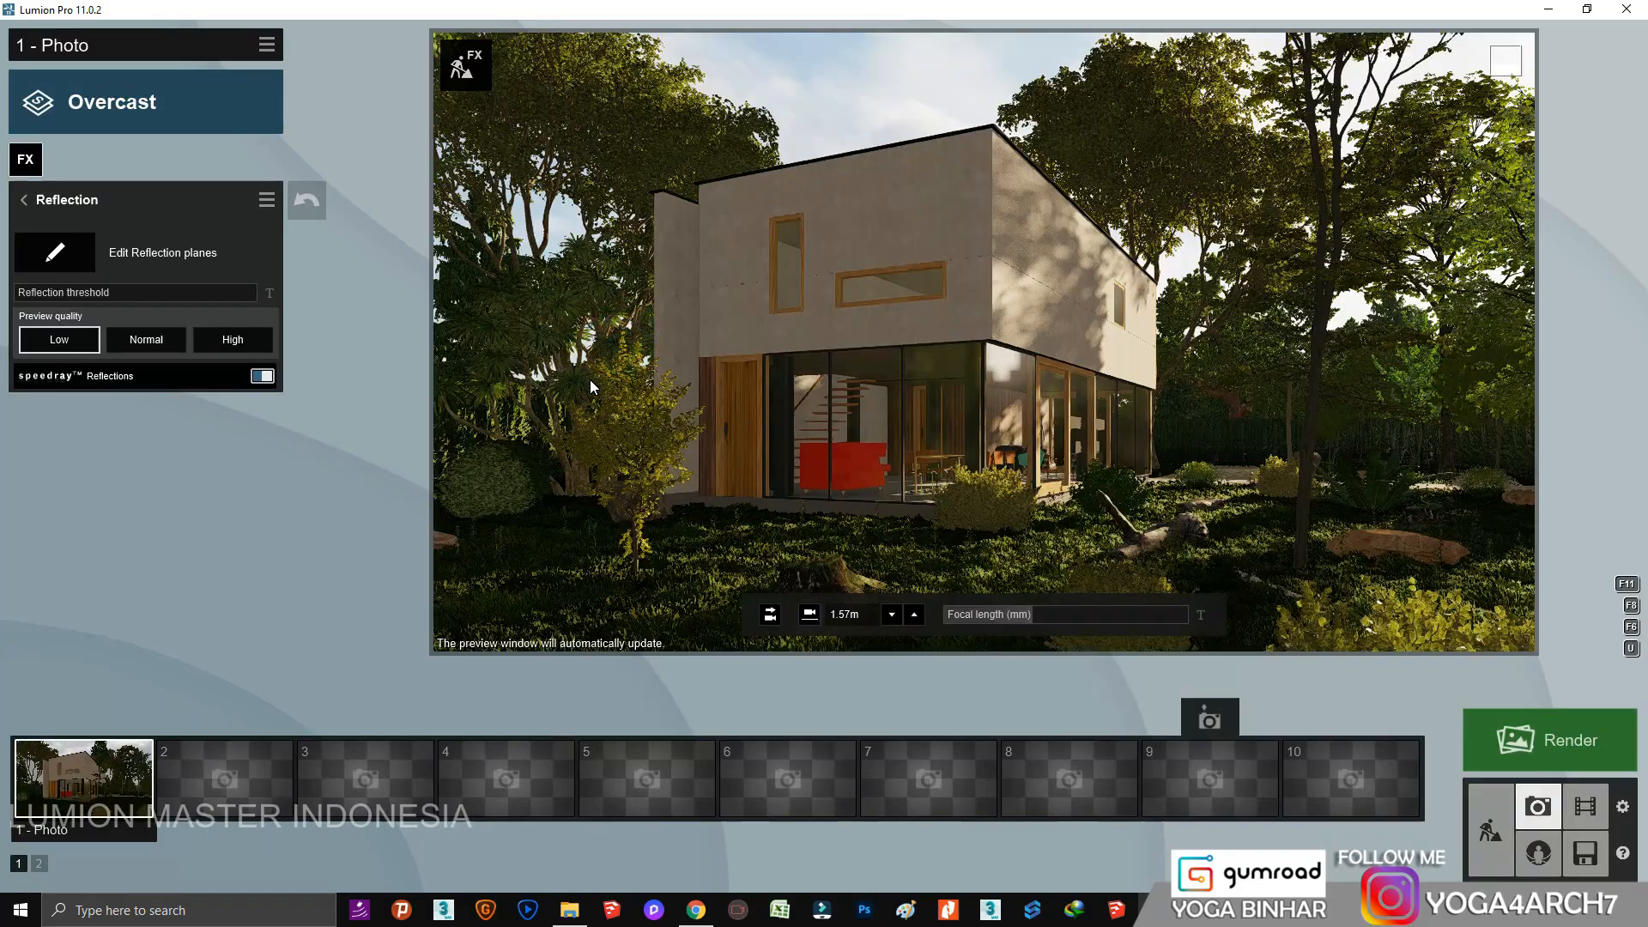
left_click(60, 228)
left_click(517, 854)
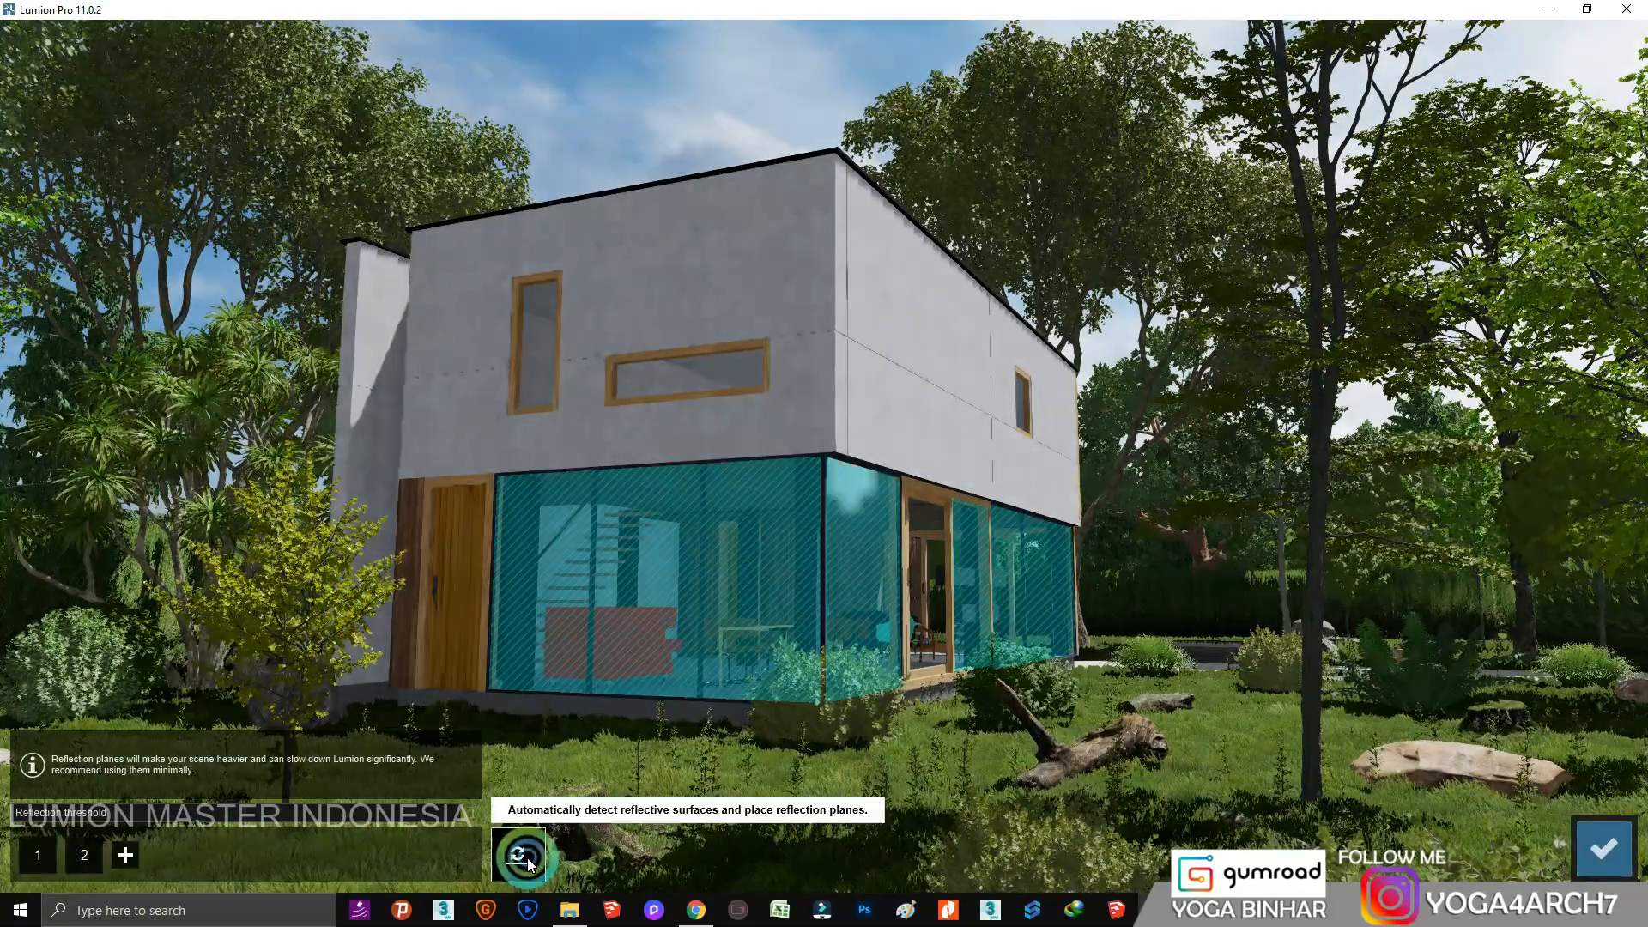
Add reflection planes on the upper front windows, the side glass door and the pool, and save them.
left_click(121, 851)
left_click(515, 395)
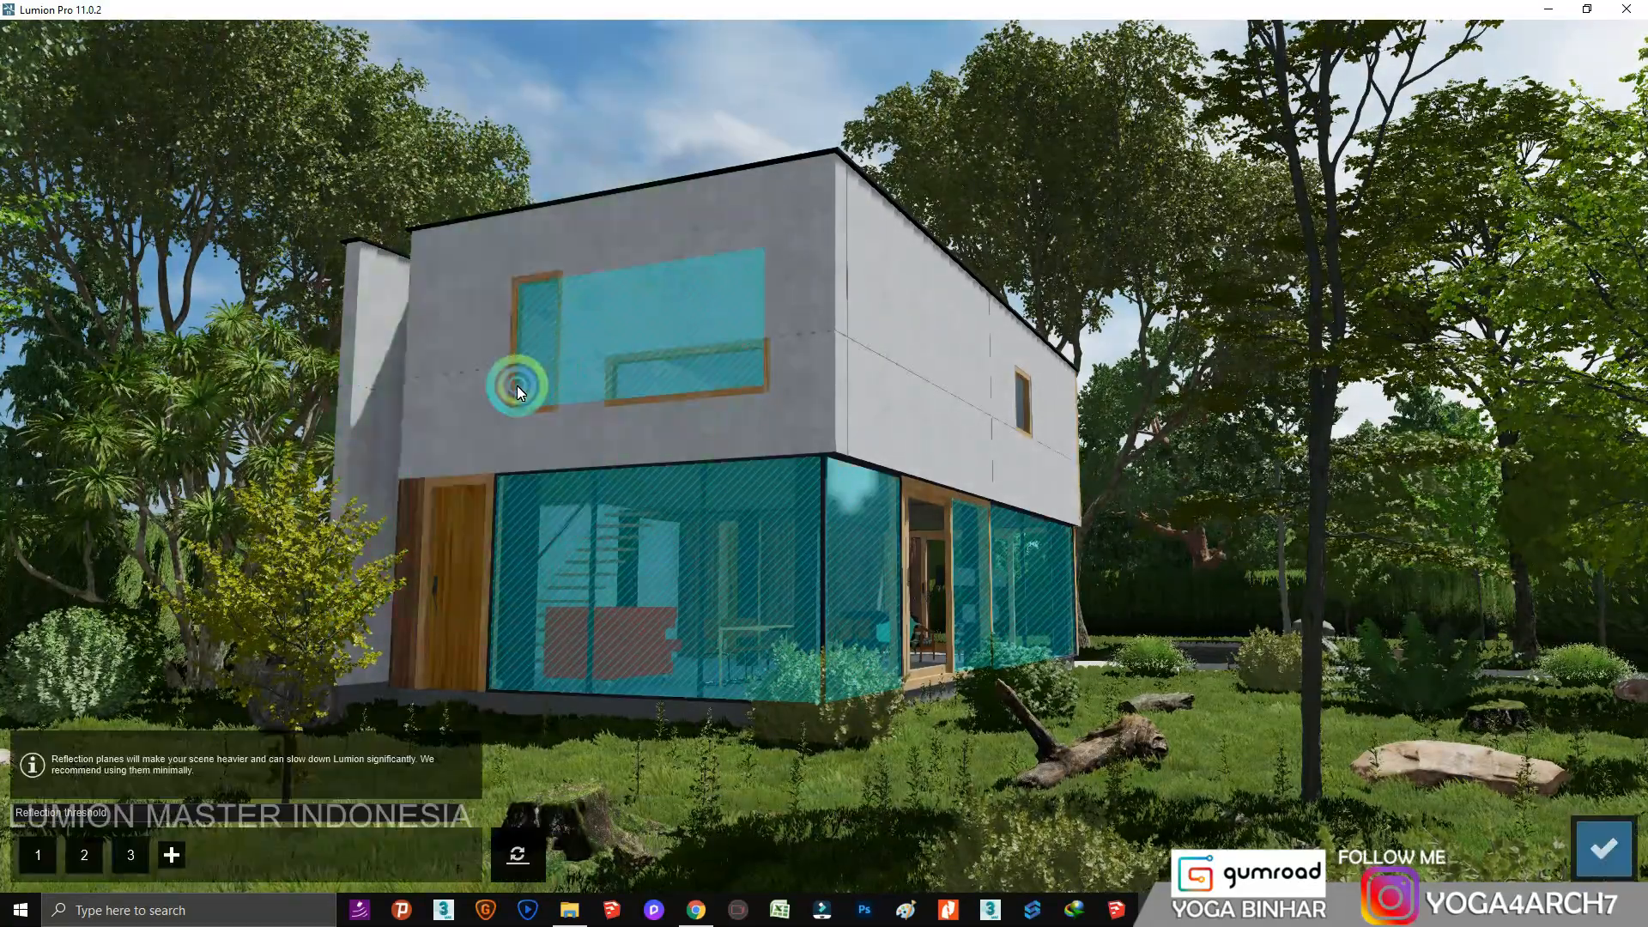
left_click(172, 852)
left_click(928, 626)
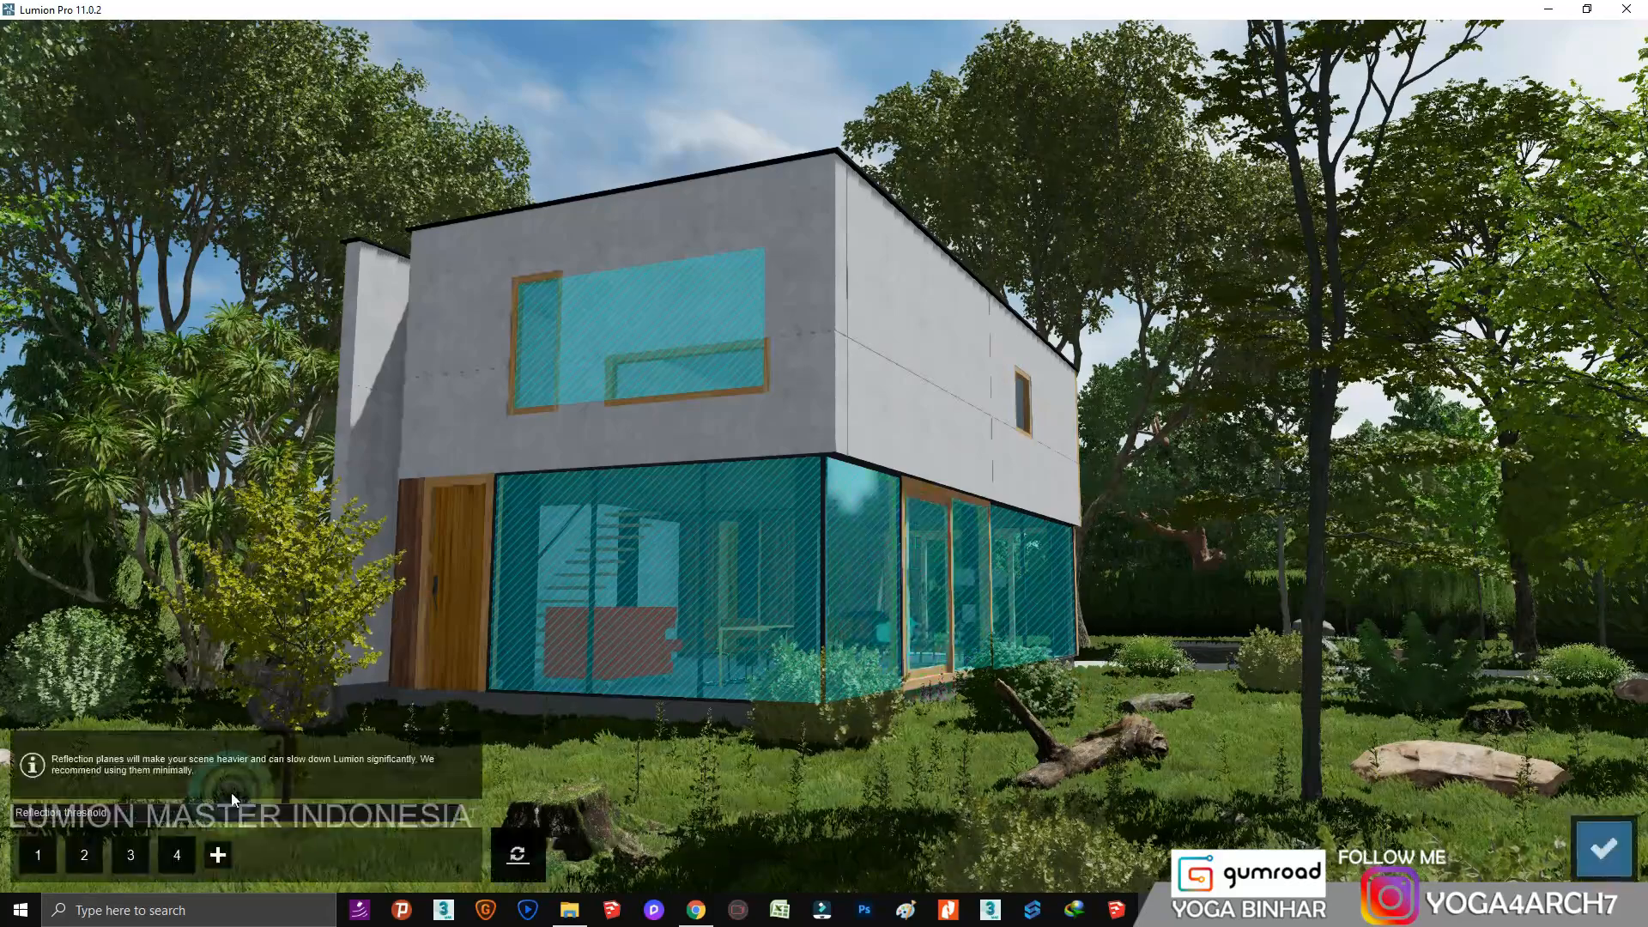
left_click(235, 858)
left_click(1175, 659)
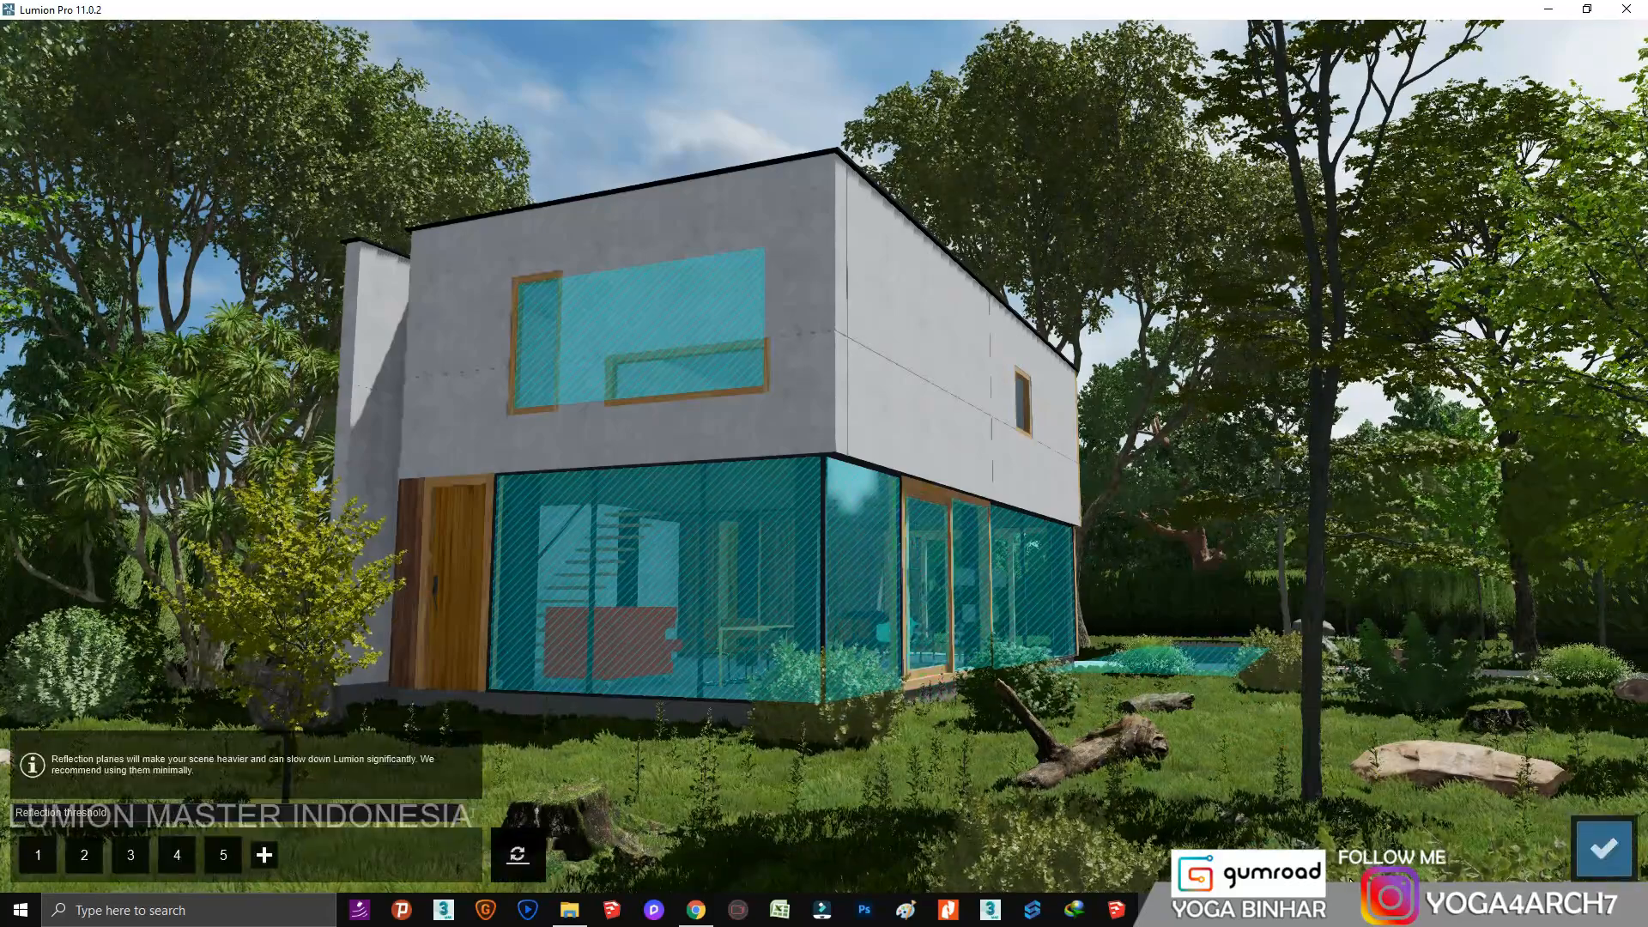
left_click(1605, 852)
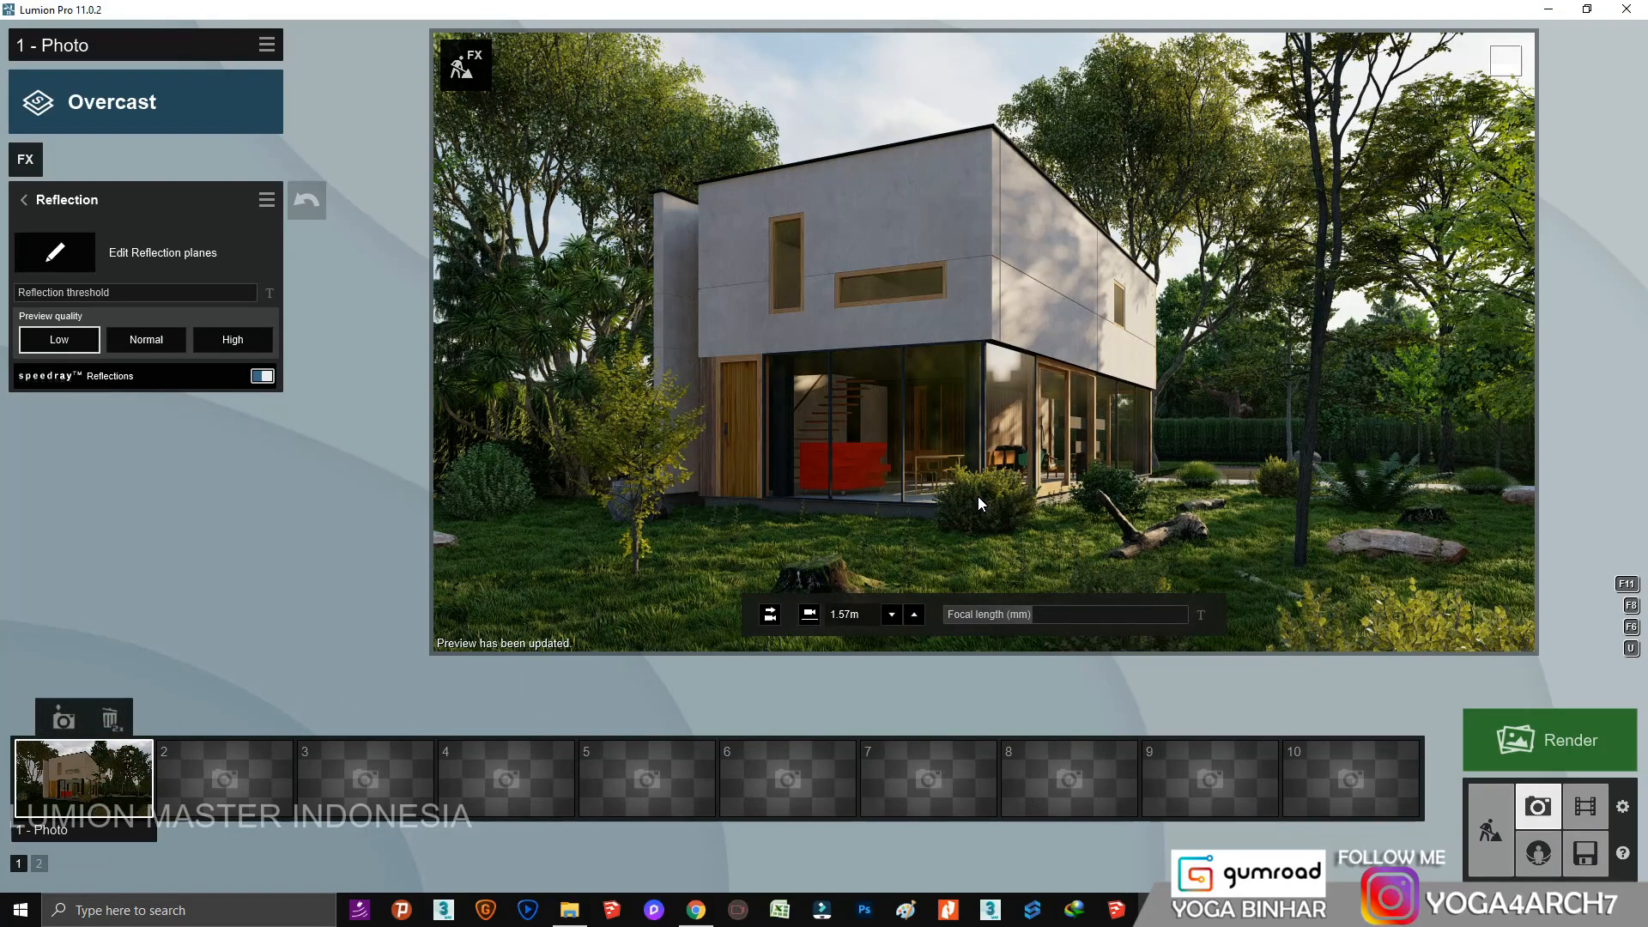
Clear the dracaena cluster beside the house's front corner, move pine 001 behind the house, and return to the photo preview.
left_click(1490, 829)
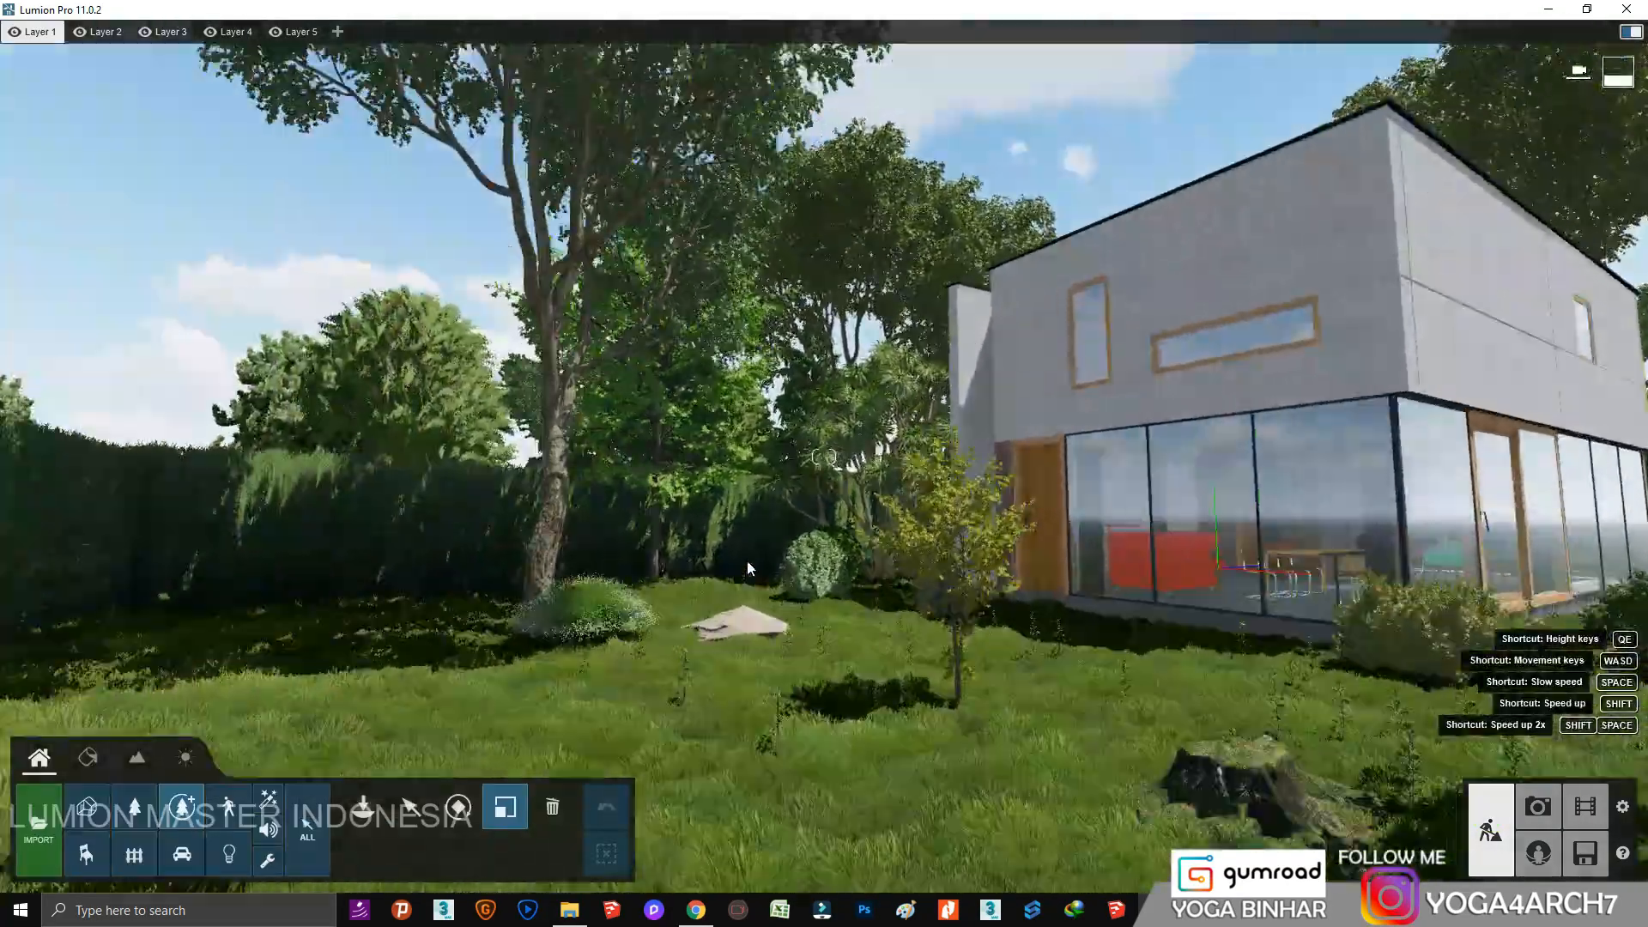
key("shift+w")
right_click_drag(747, 559, 888, 647)
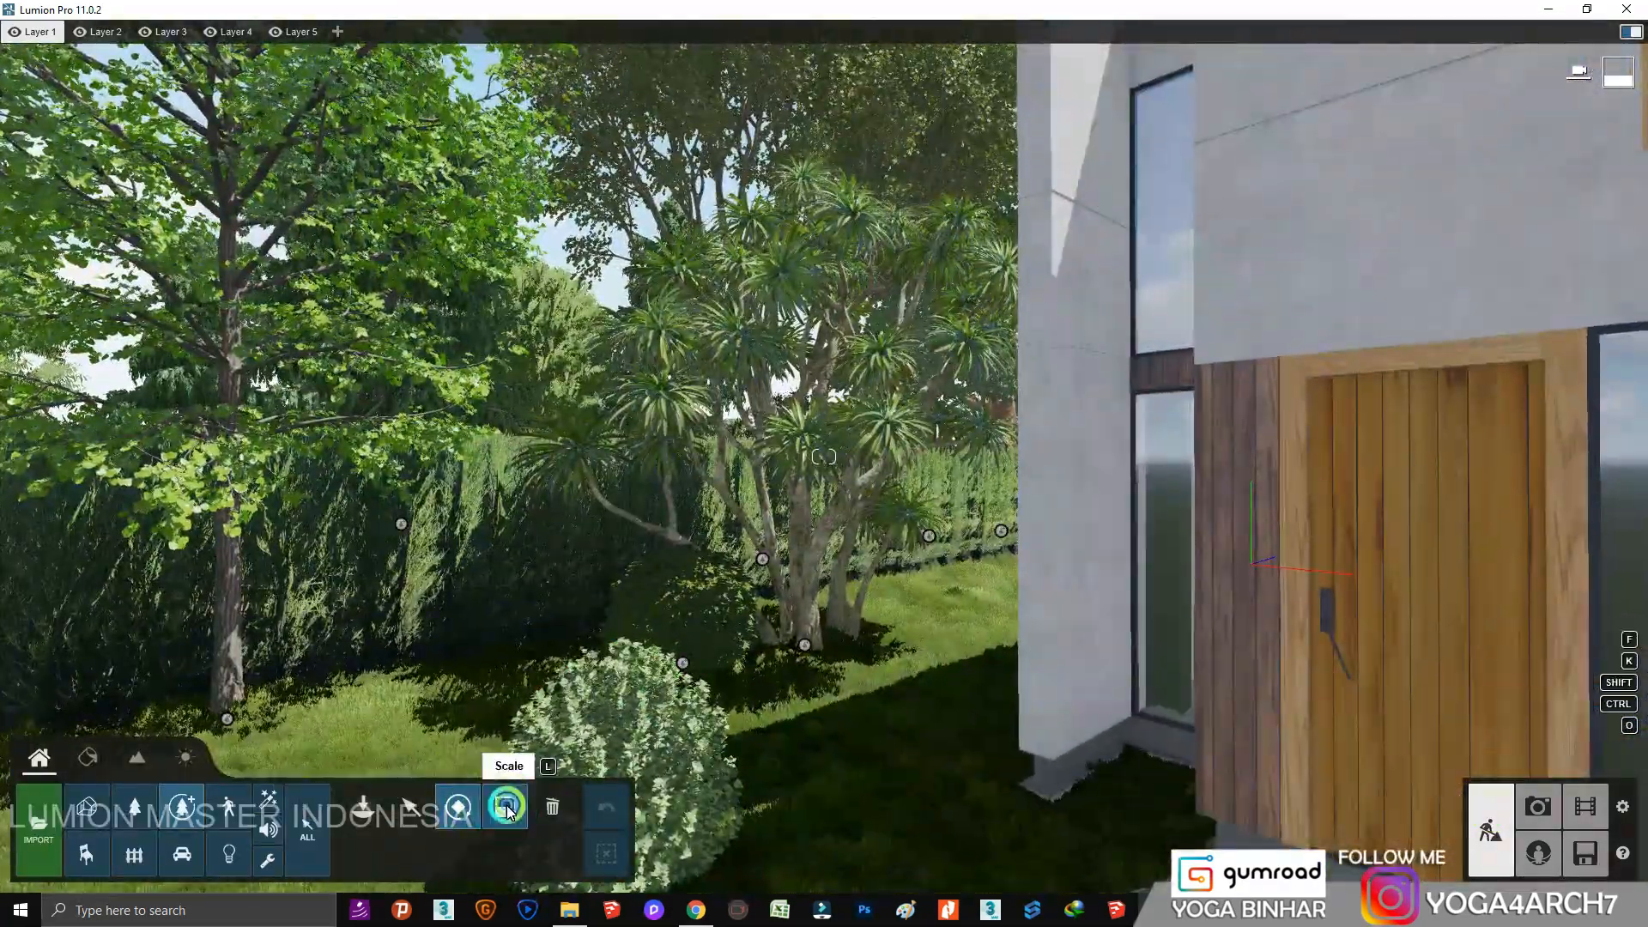
left_click(807, 650)
right_click_drag(802, 655, 791, 570)
left_click(410, 807)
left_click_drag(891, 592, 1331, 795)
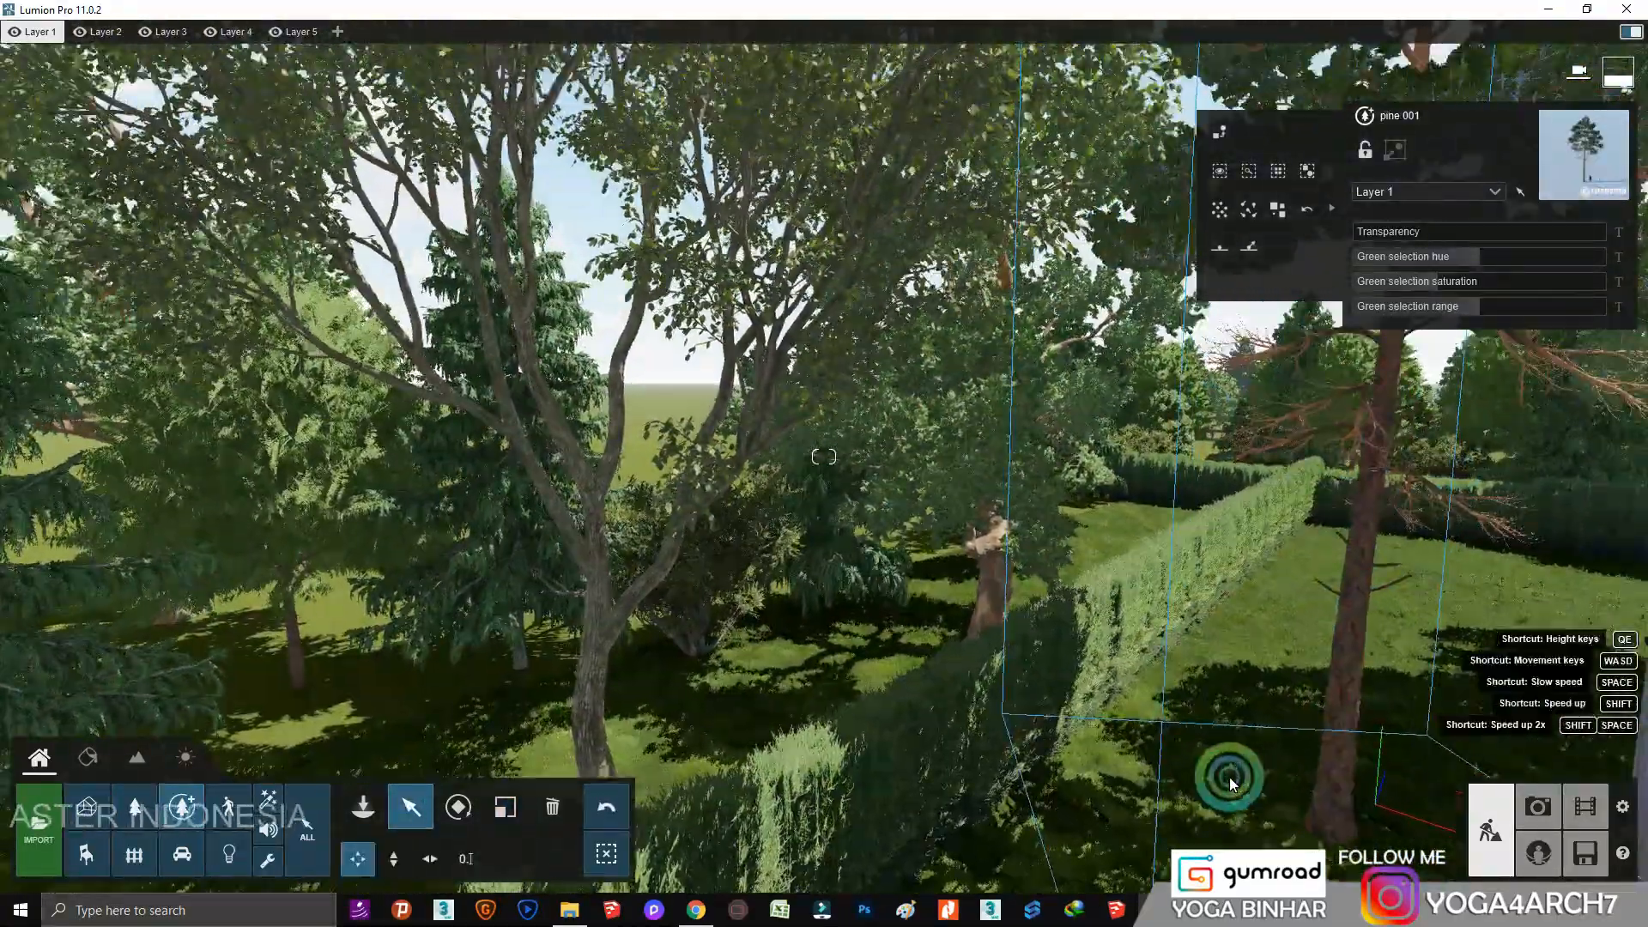
right_click_drag(1232, 780, 555, 857)
key("s")
left_click(552, 807)
left_click(886, 816)
key("s")
right_click_drag(927, 853, 1524, 850)
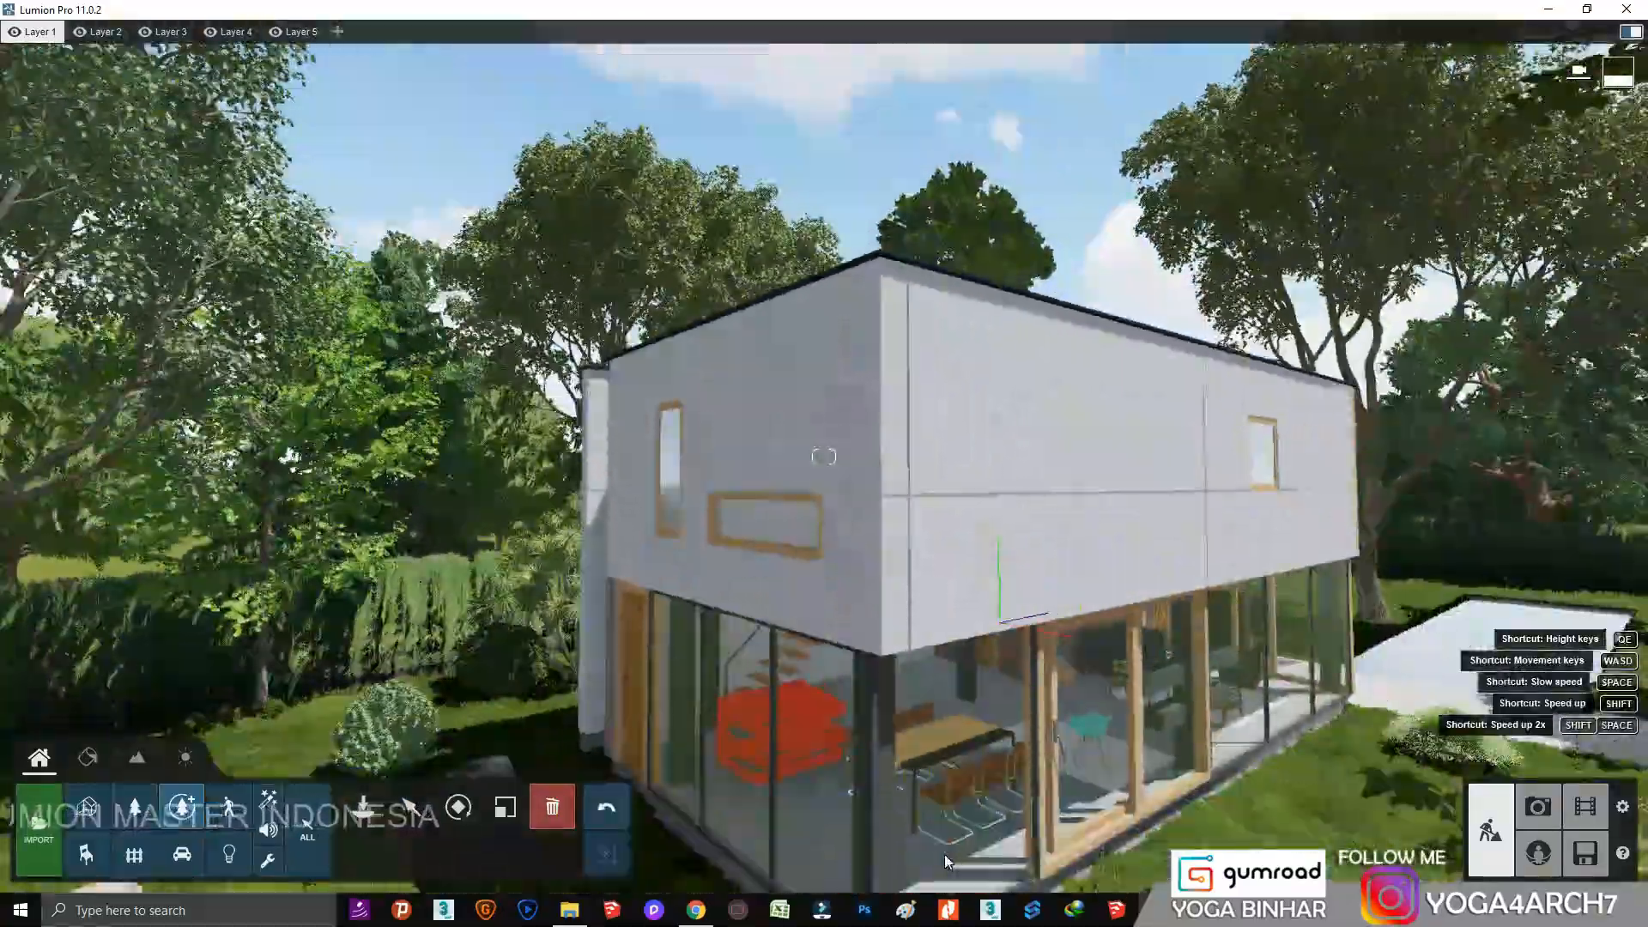
left_click(1532, 805)
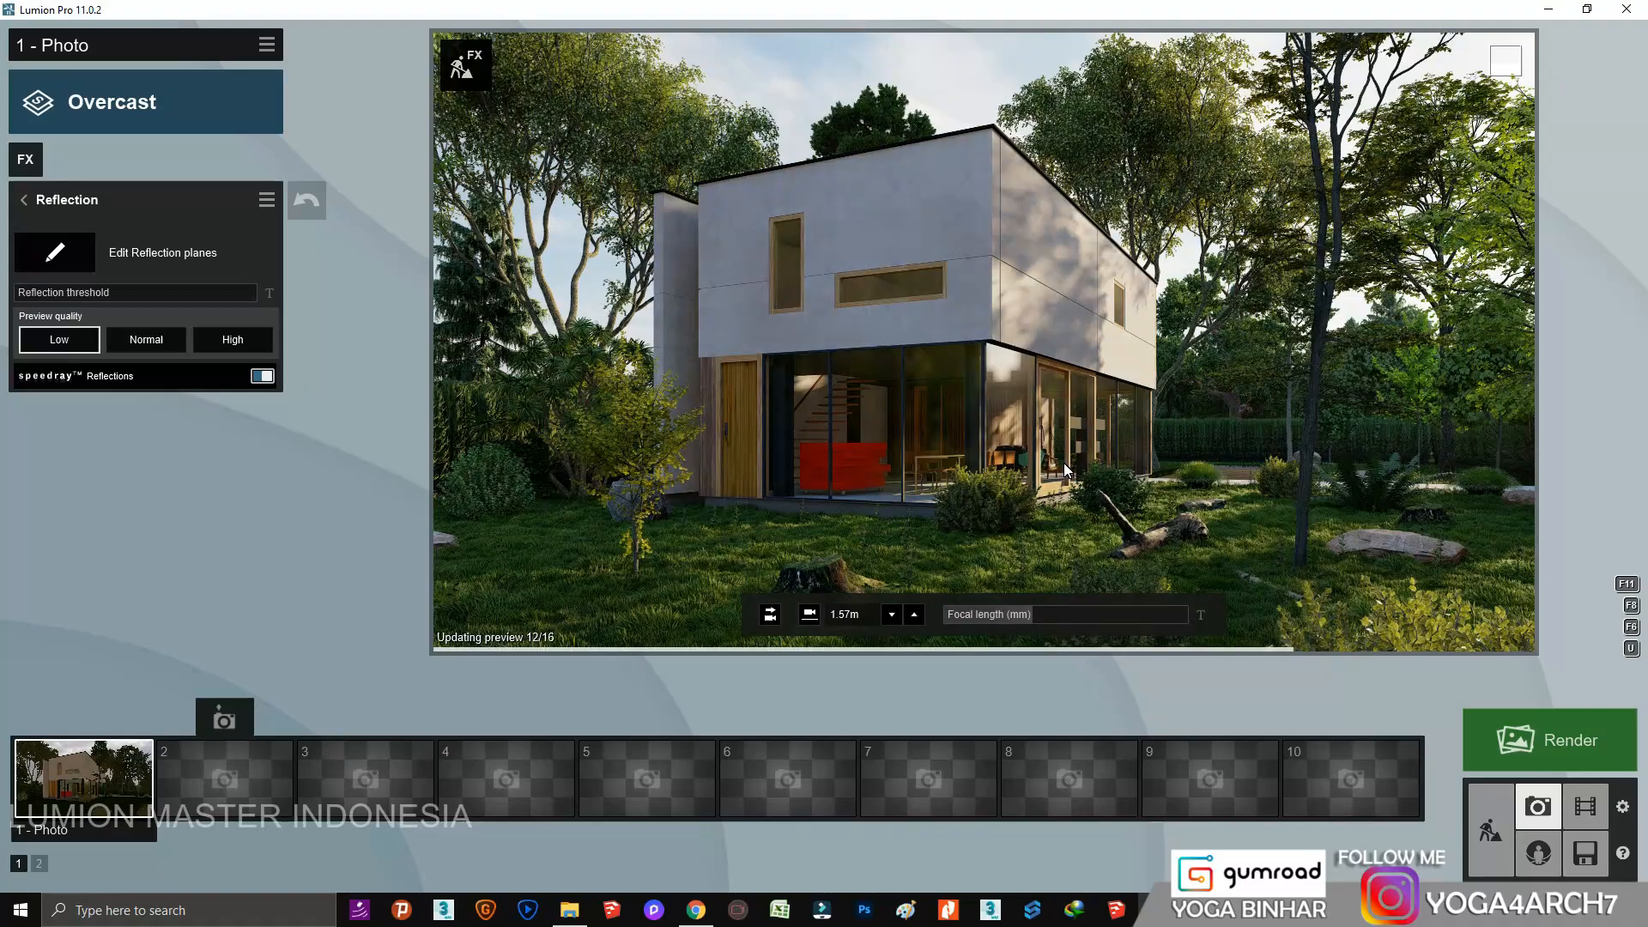
Add the Volumetric Sunlight effect to the photo and reduce its brightness to the minimum.
left_click(27, 158)
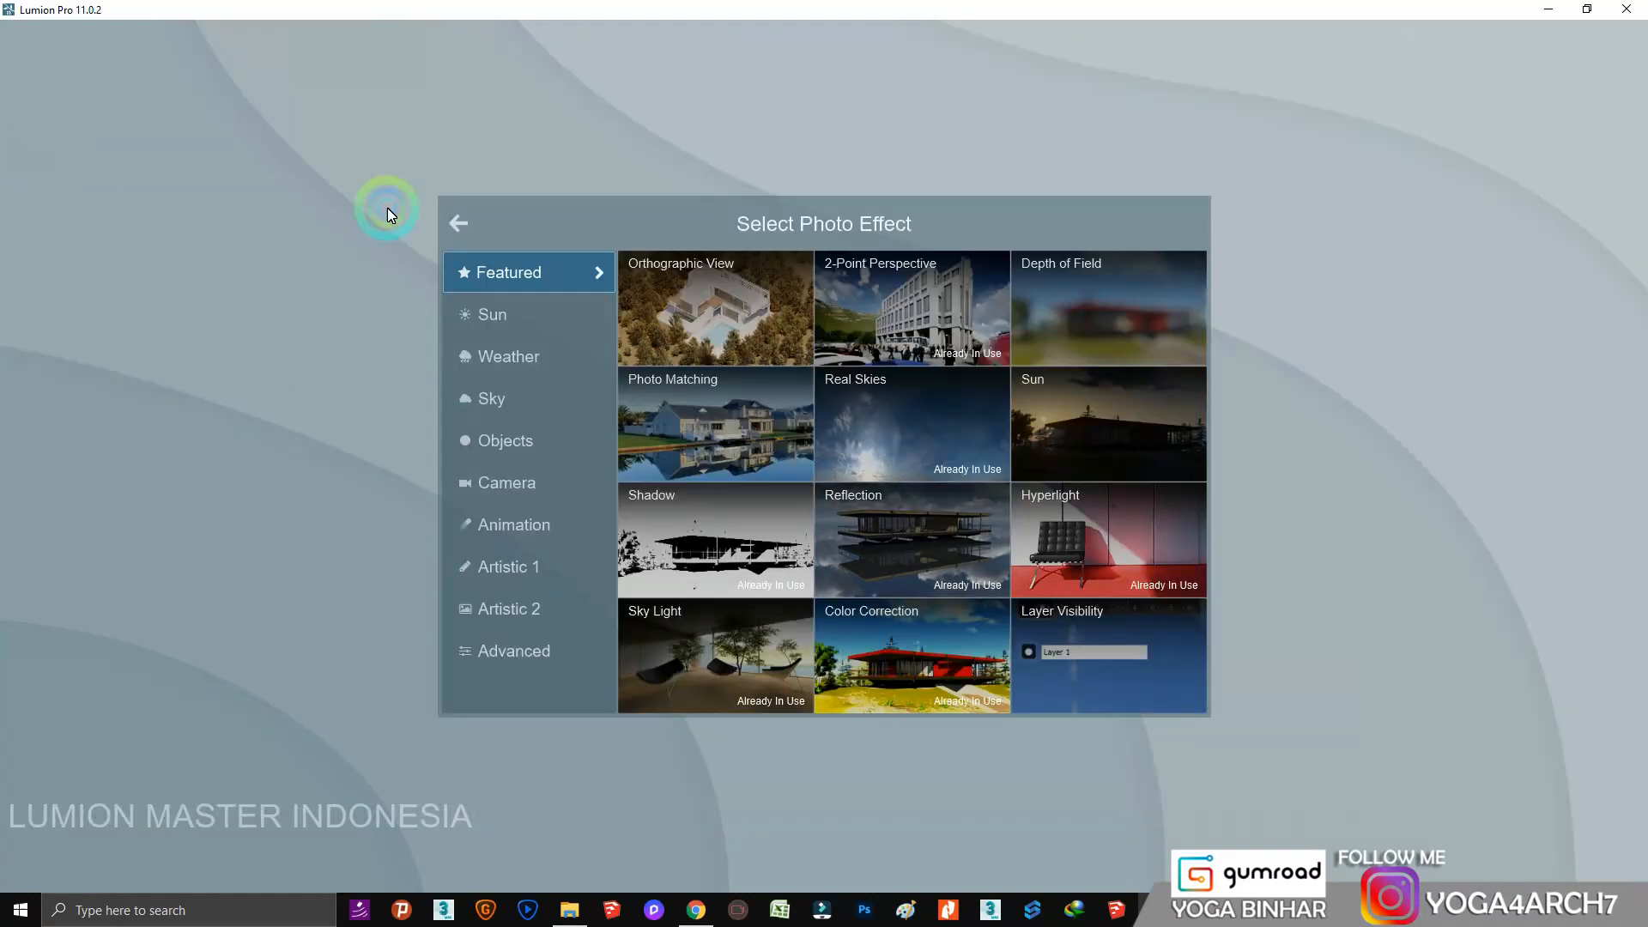
left_click(510, 316)
left_click(718, 429)
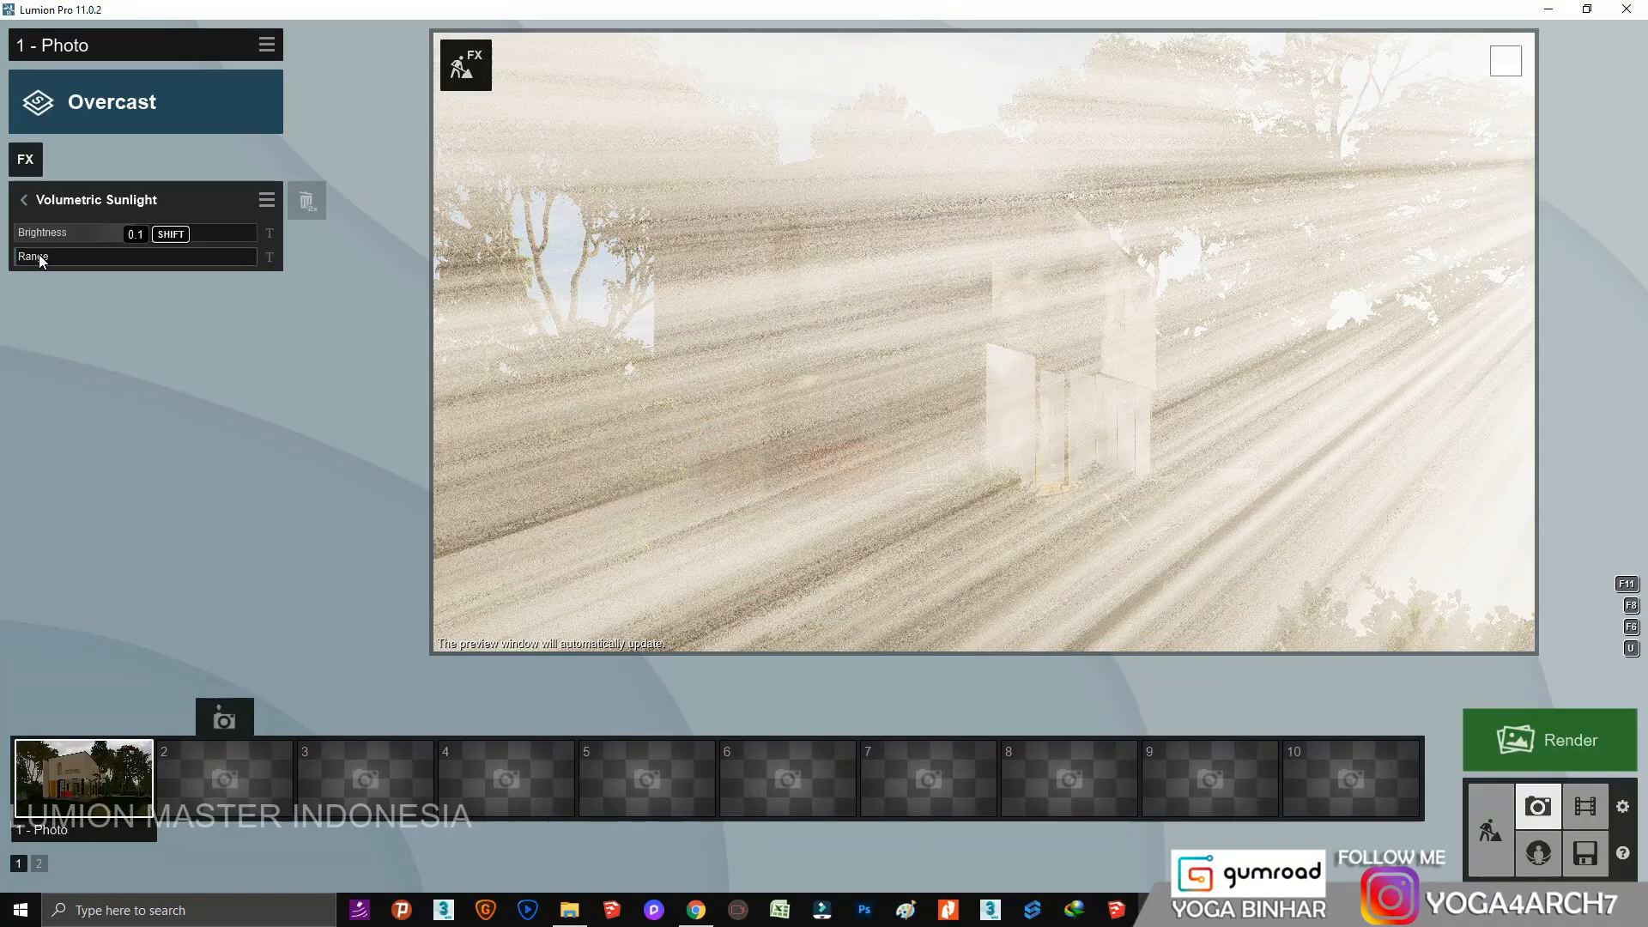
left_click(92, 232)
left_click_drag(102, 233, 11, 228)
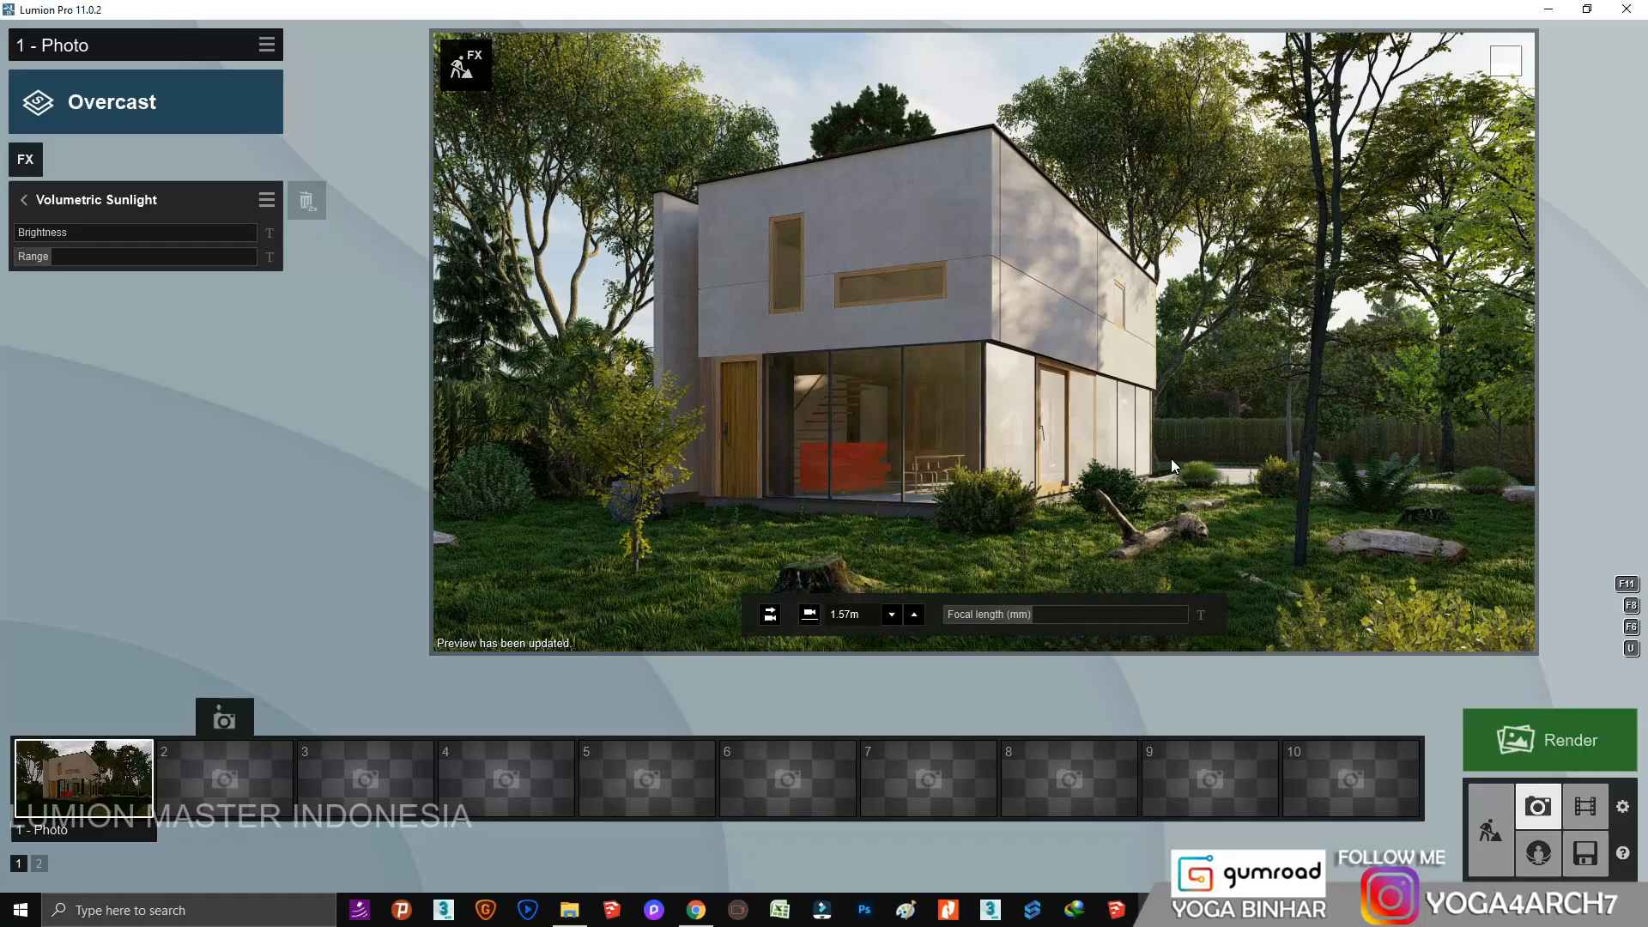
Set the green selection hue of the AlaskaCedar-L HQ beyond the hedge to 1.0 and scale the tree up slightly.
left_click(1490, 831)
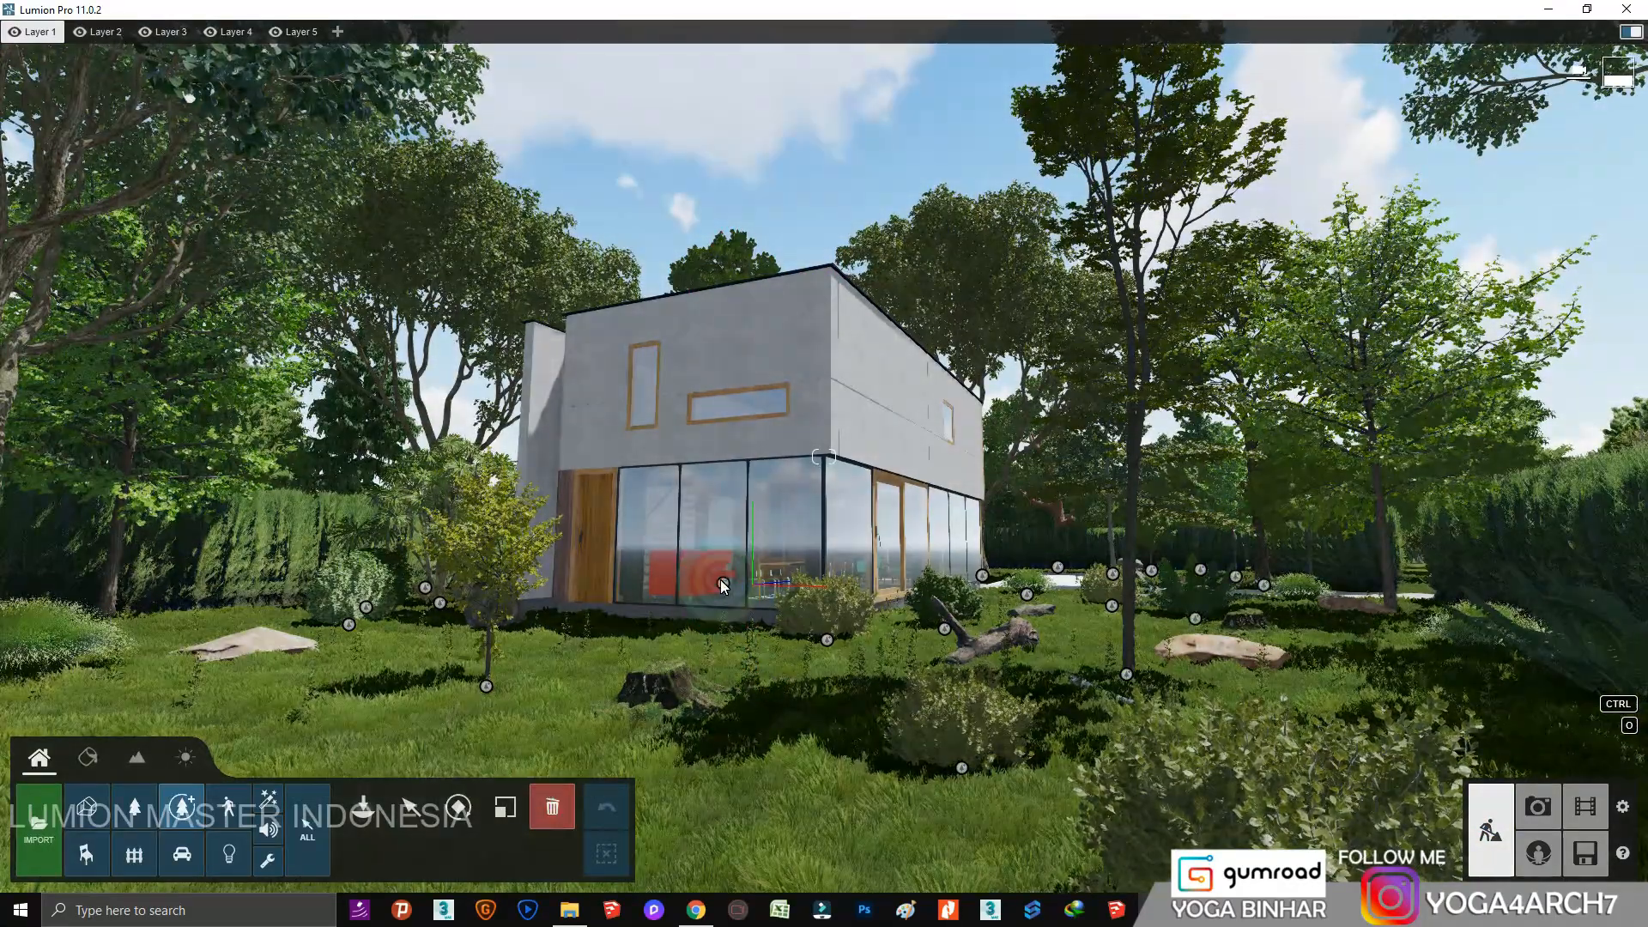
right_click_drag(720, 581, 928, 599)
key("w")
key("w")
key("q")
key("s")
left_click(418, 805)
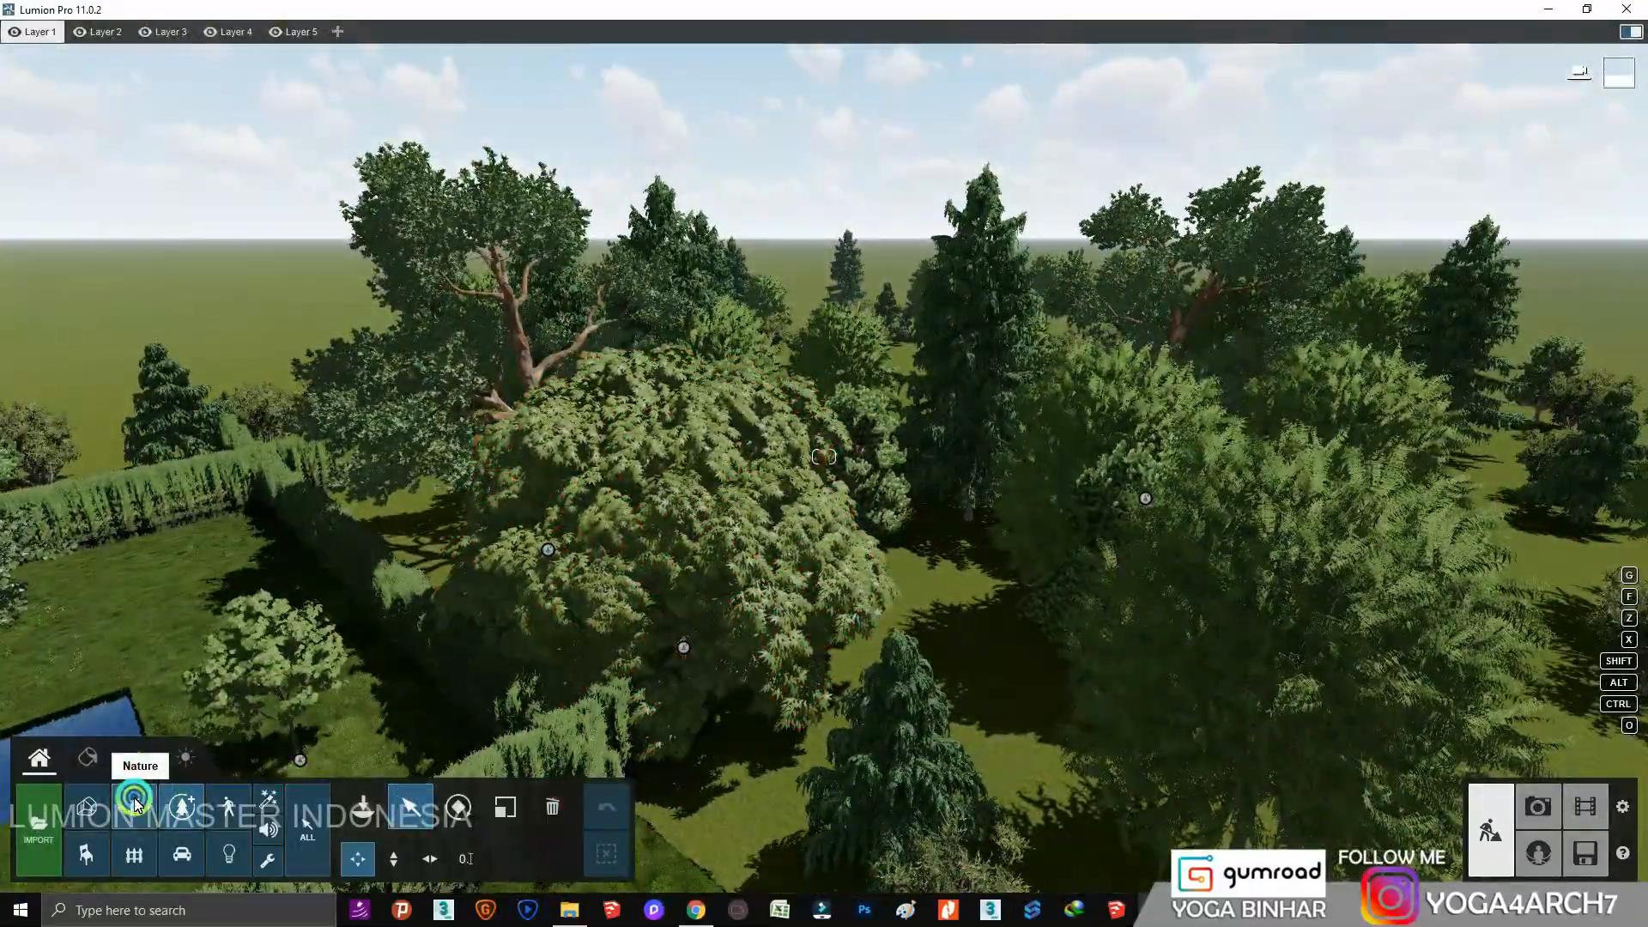
left_click(965, 513)
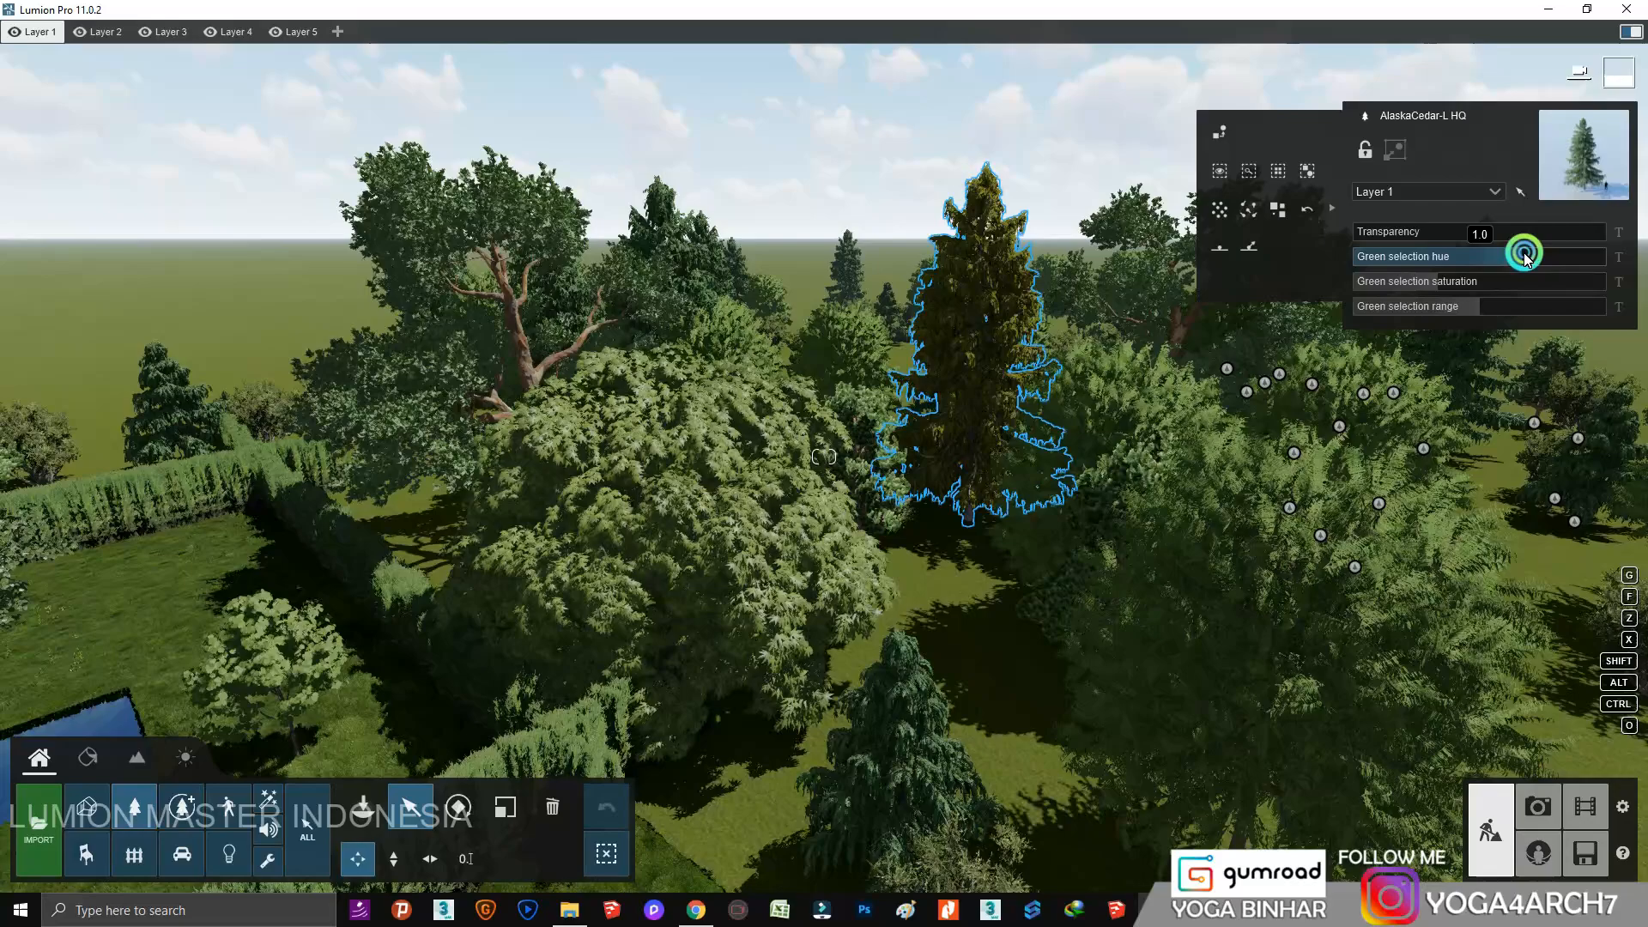
left_click(503, 807)
left_click_drag(964, 524, 1014, 502)
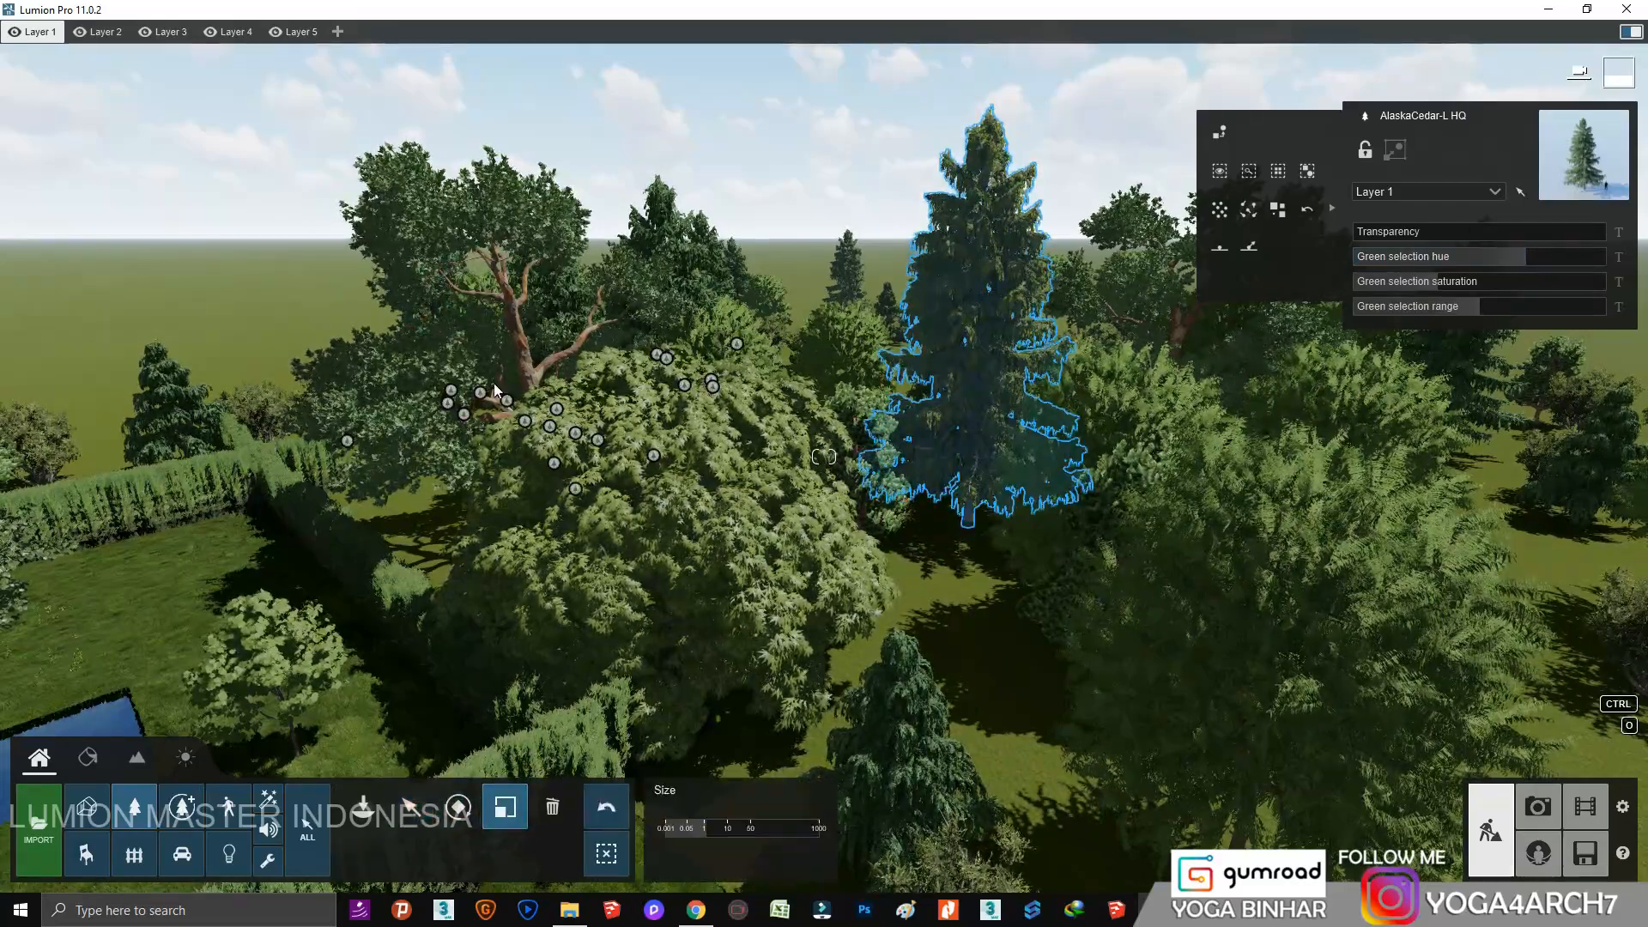
Set the green selection hue of eucalyptus 001 behind the hedge to 0.4.
left_click(410, 806)
left_click(520, 270)
left_click(1511, 256)
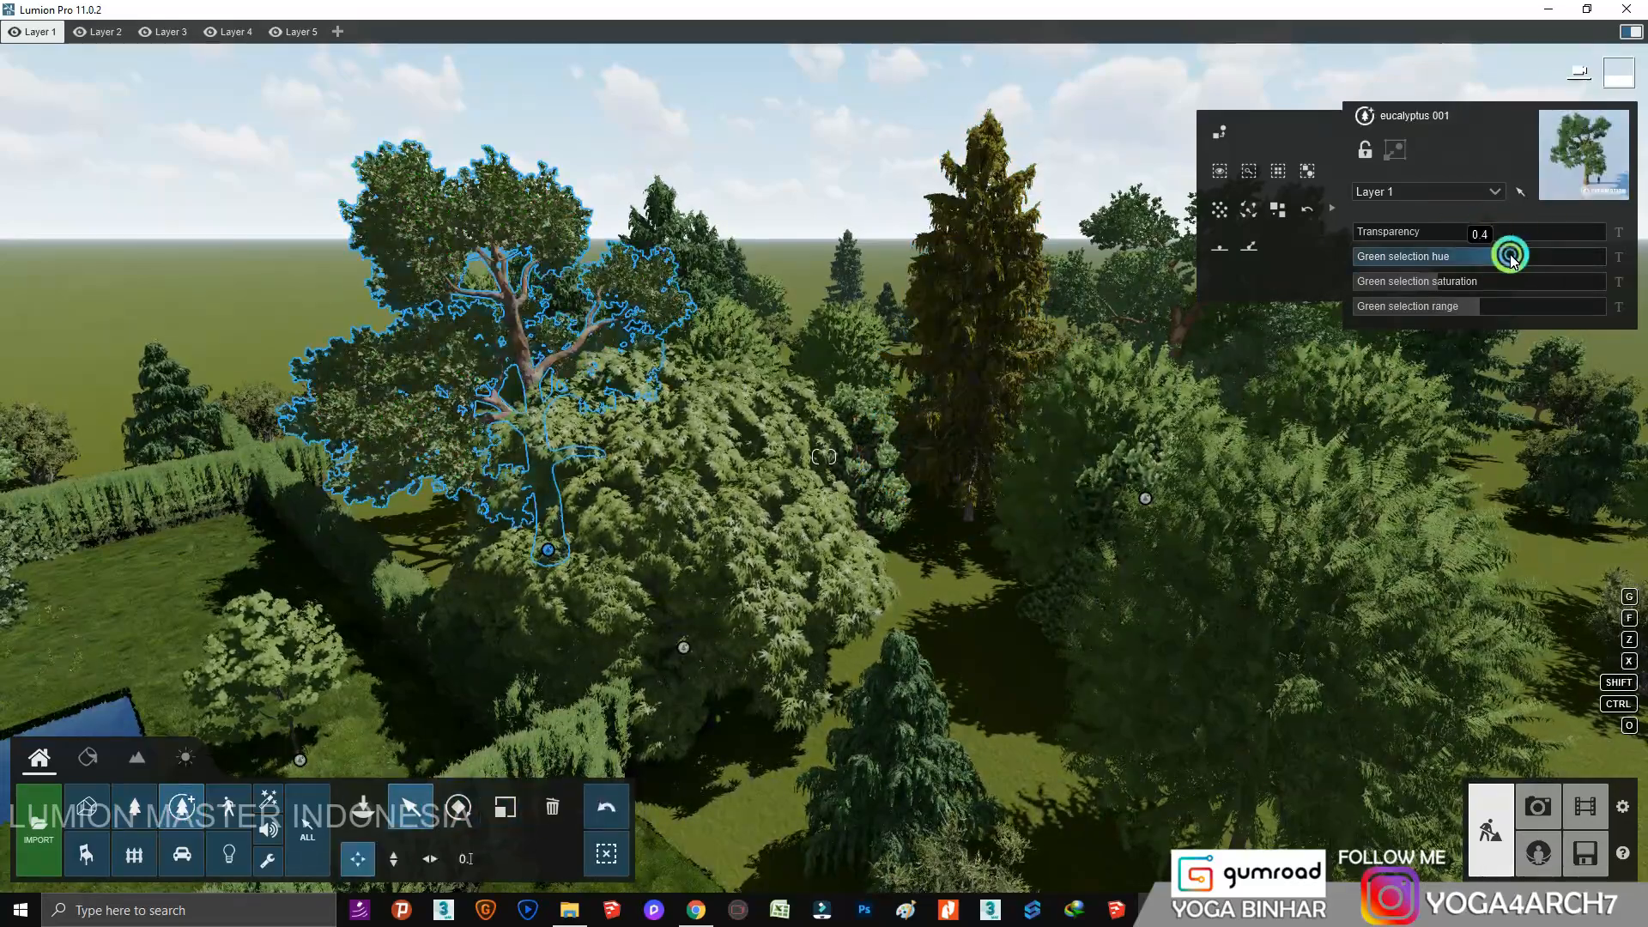
Restore the camera view of photo 1 and scale down the Plant 005 bush in the foreground lawn.
left_click(1538, 807)
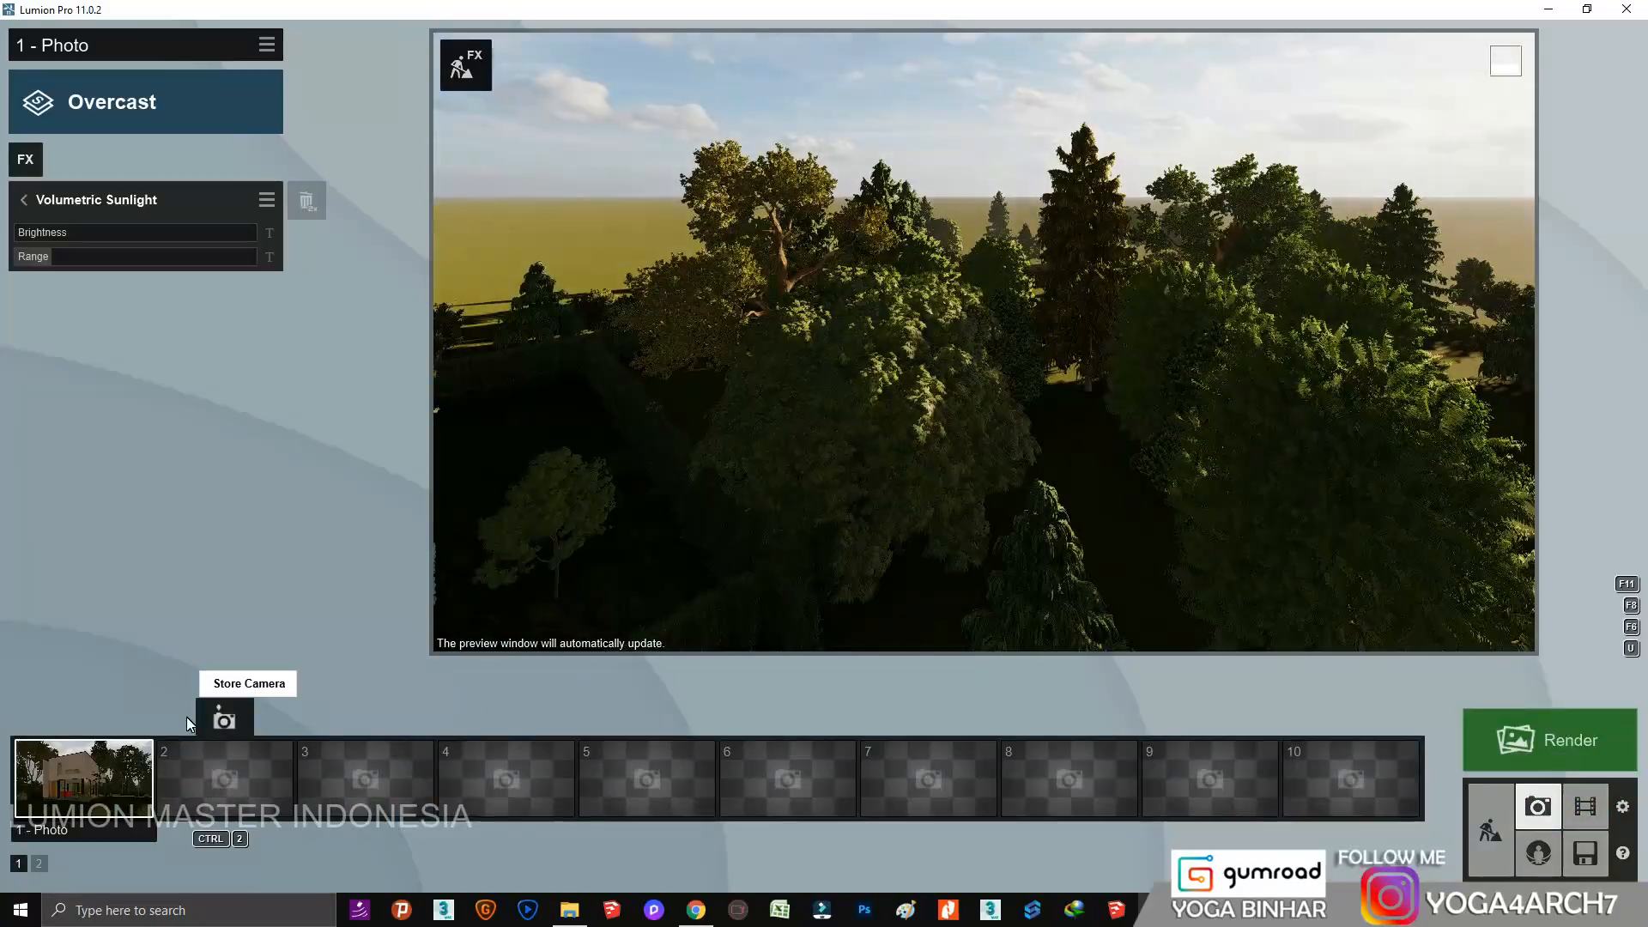
left_click(100, 778)
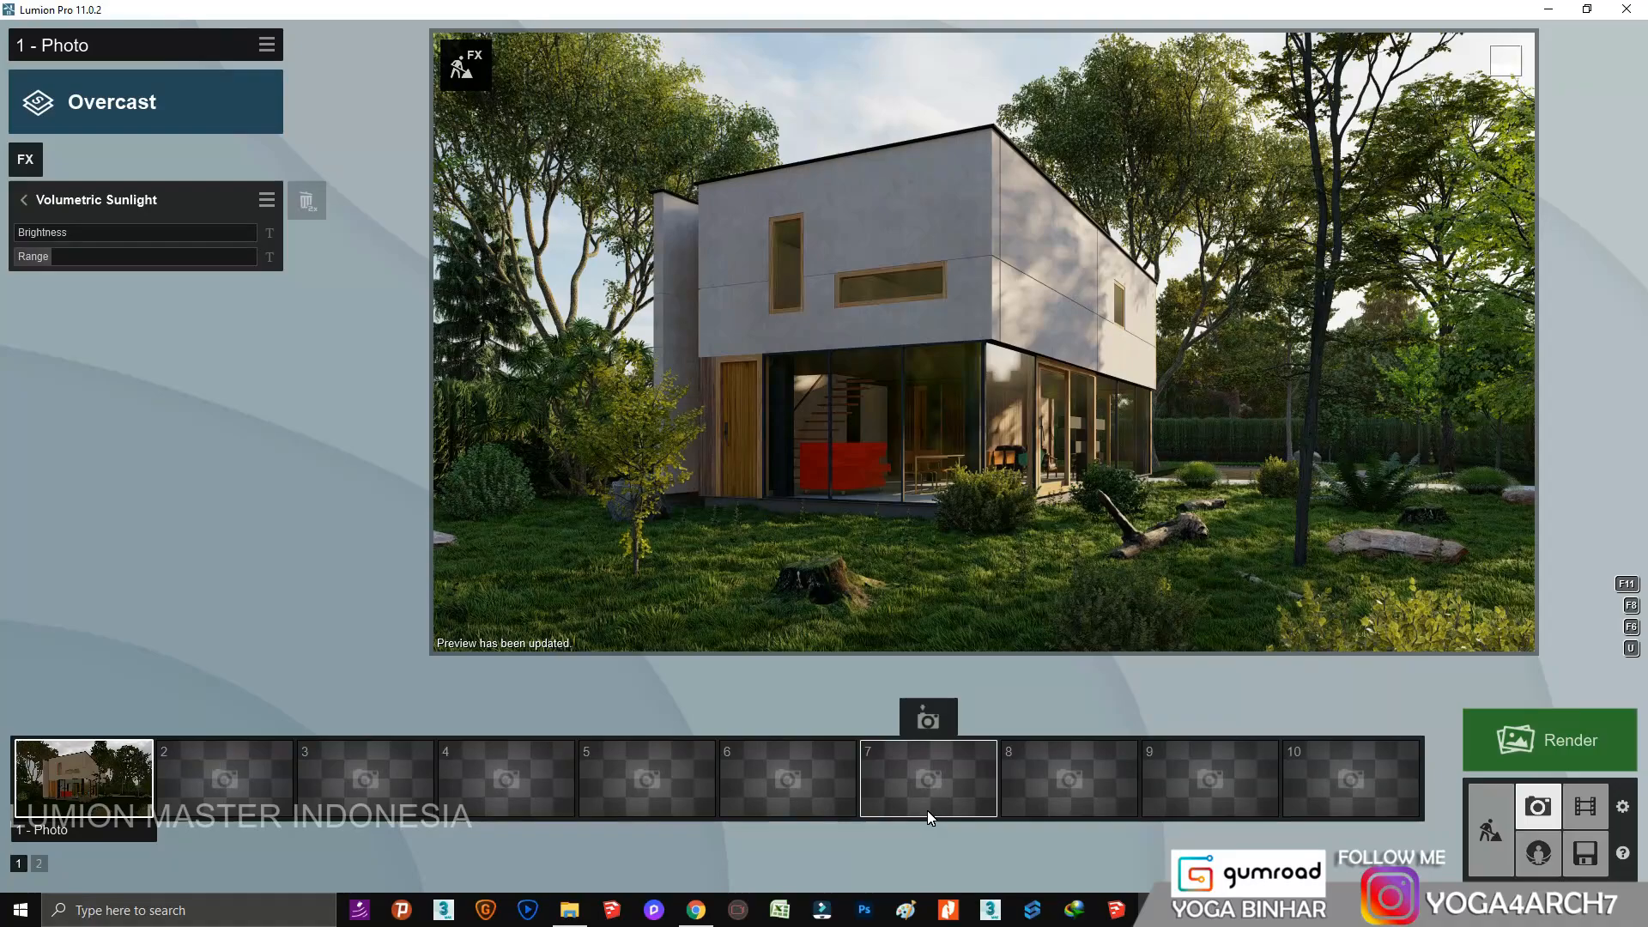
left_click(1511, 818)
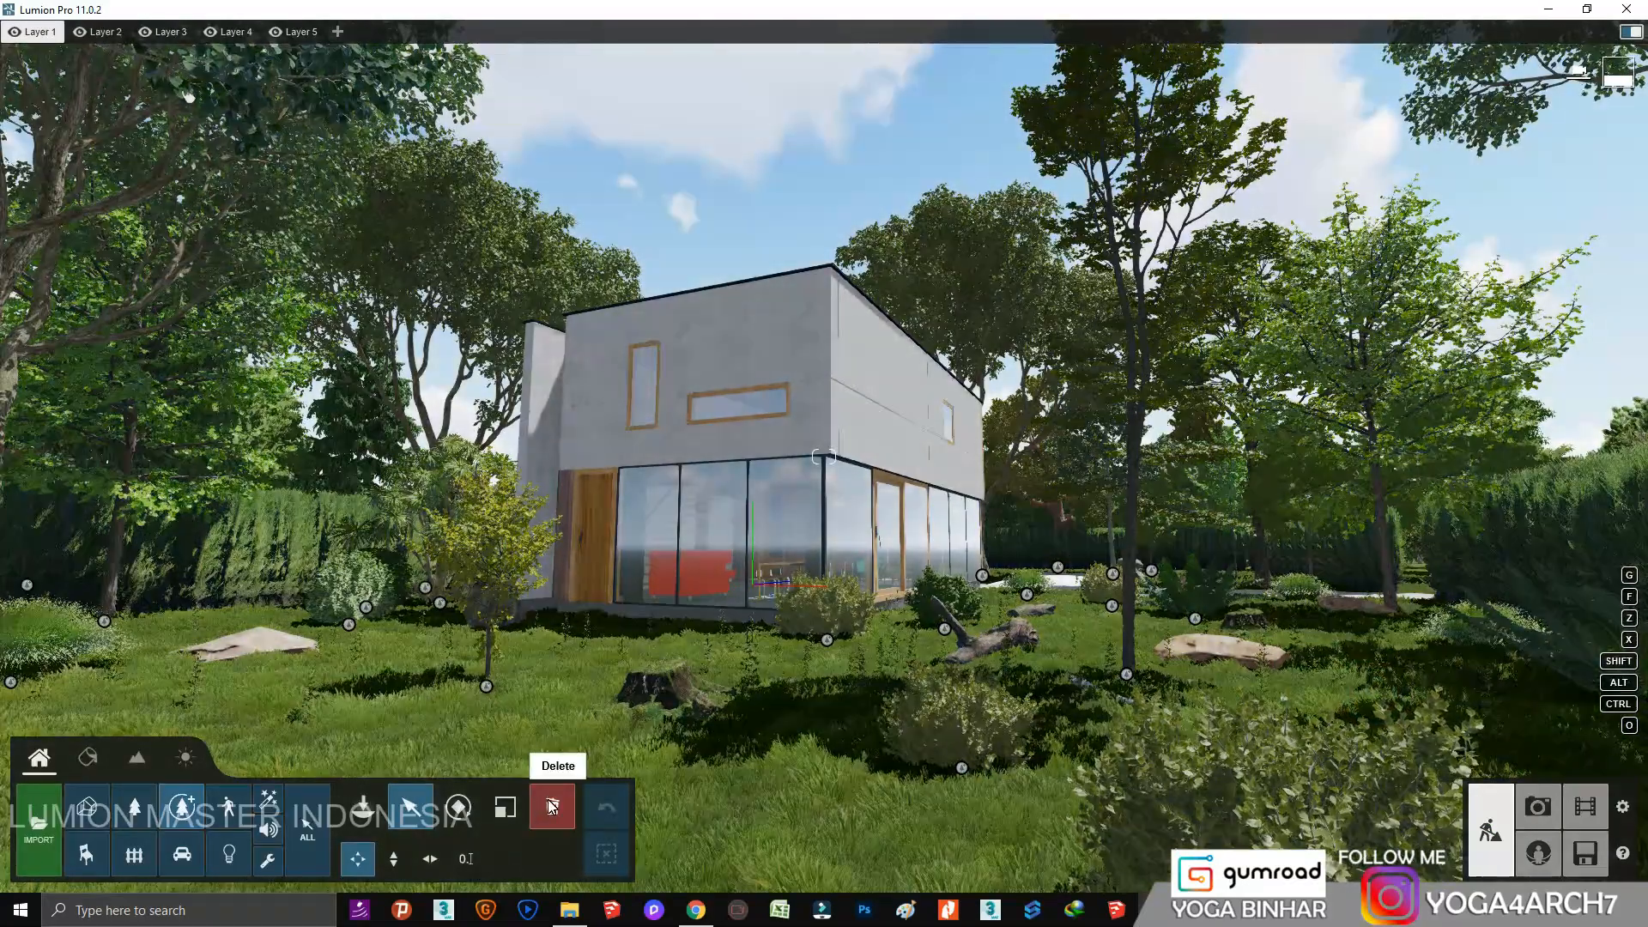
left_click(958, 778)
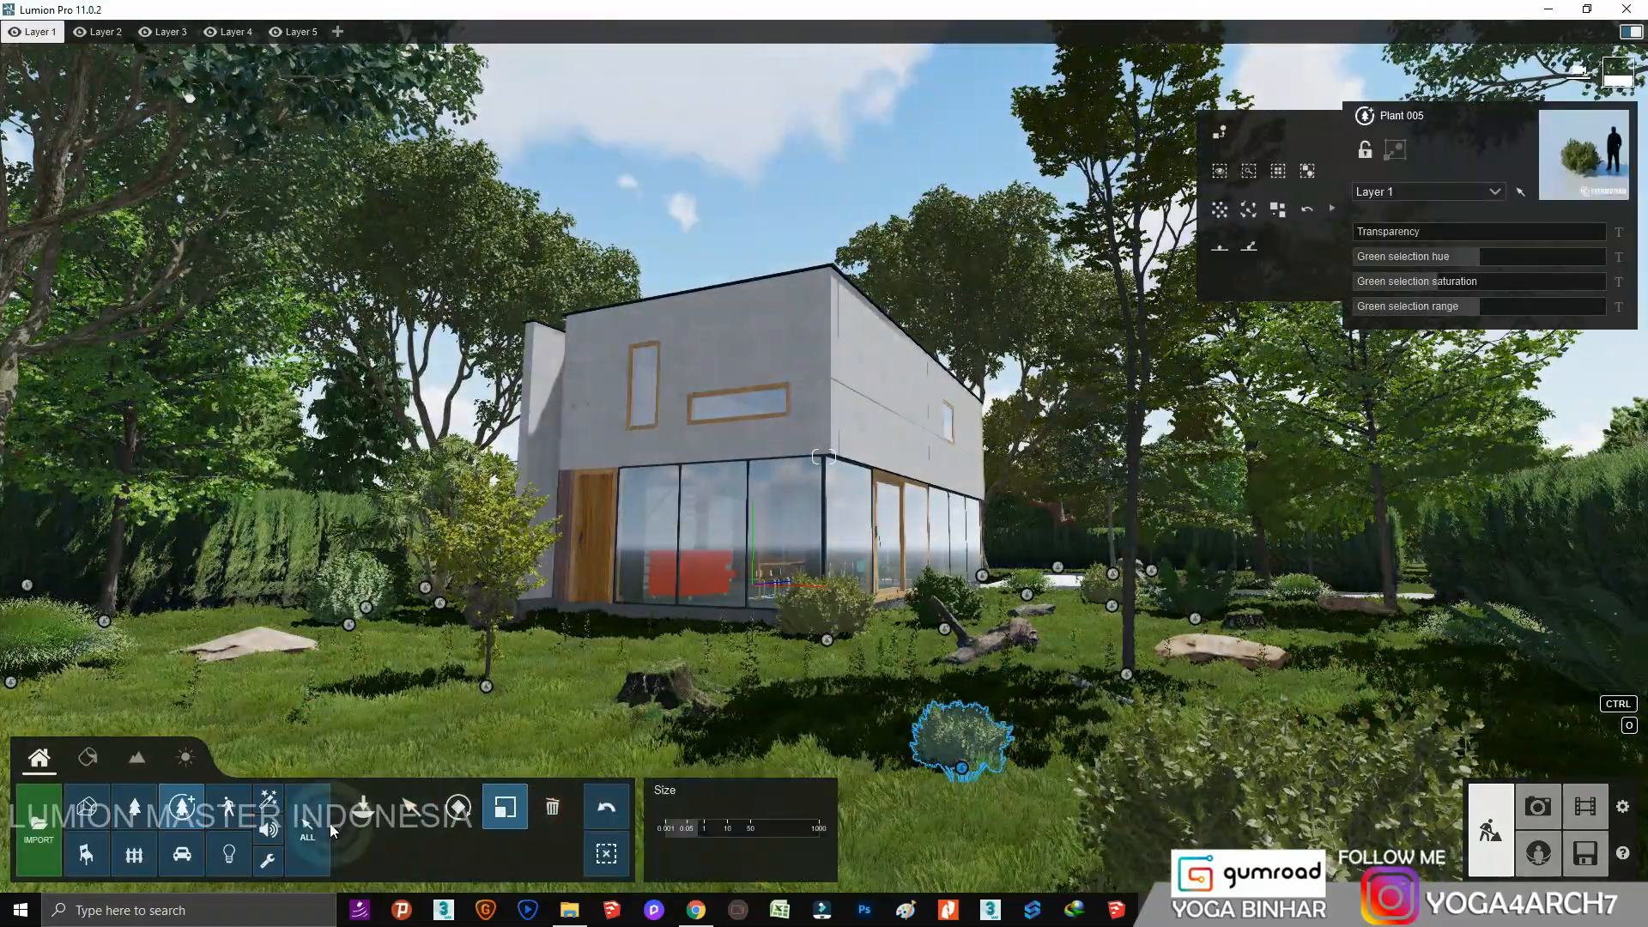
Adjust the green selection hue of Common Myrtle 001 beside the house front and refresh the preview of photo 1.
left_click(410, 807)
left_click_drag(347, 629, 348, 631)
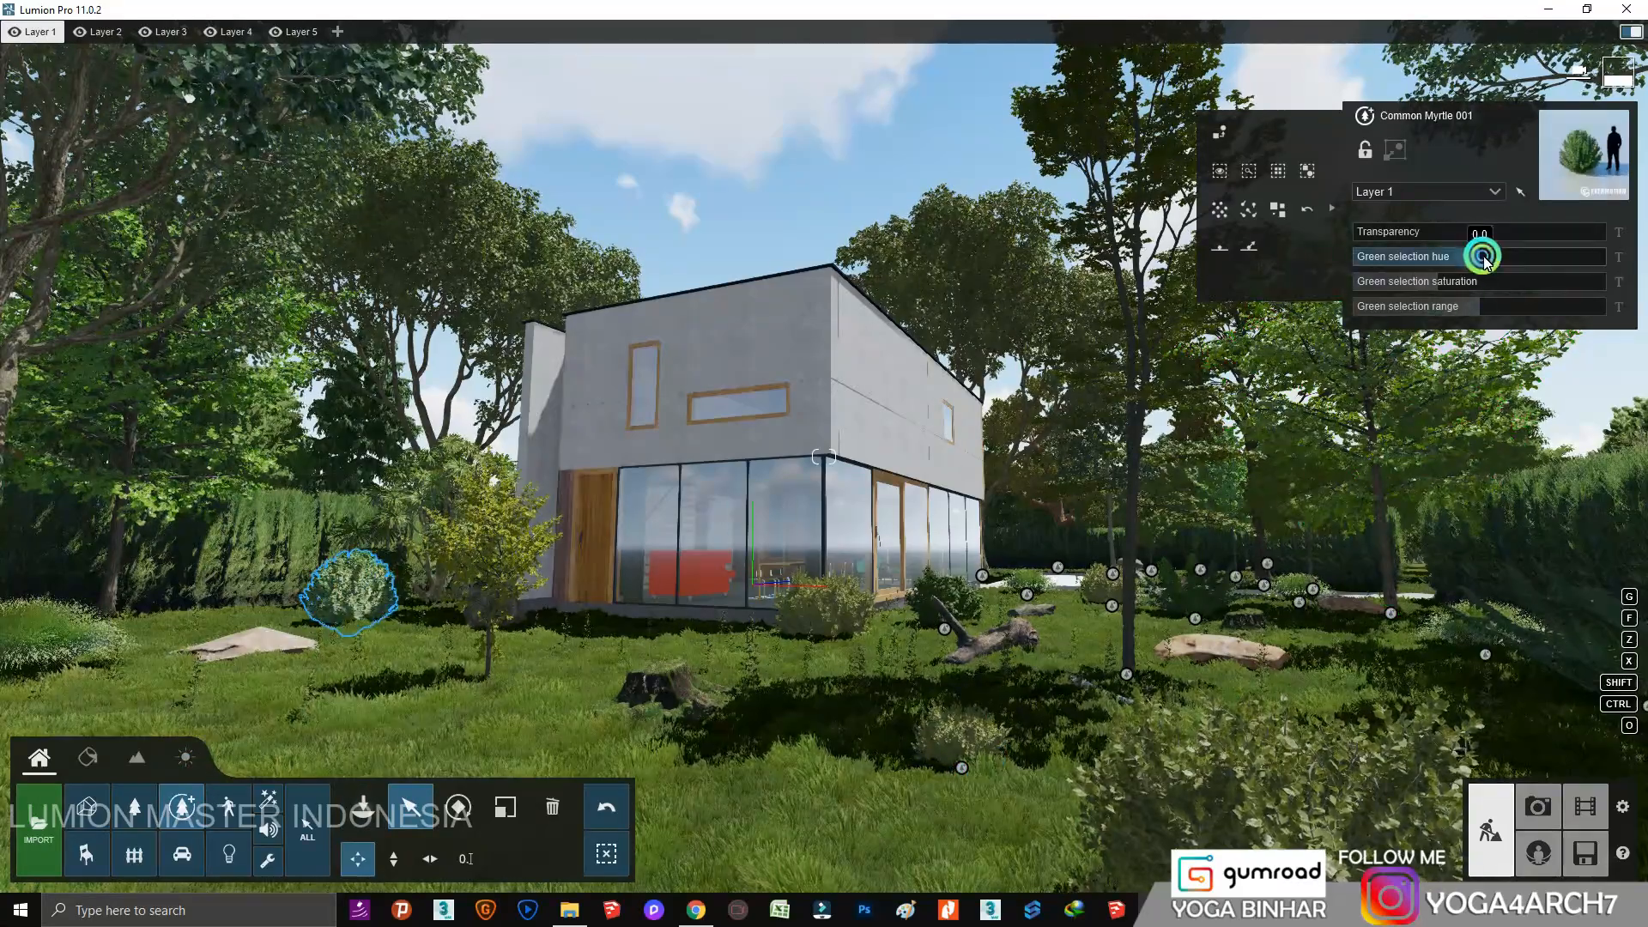
left_click(1538, 807)
left_click(85, 783)
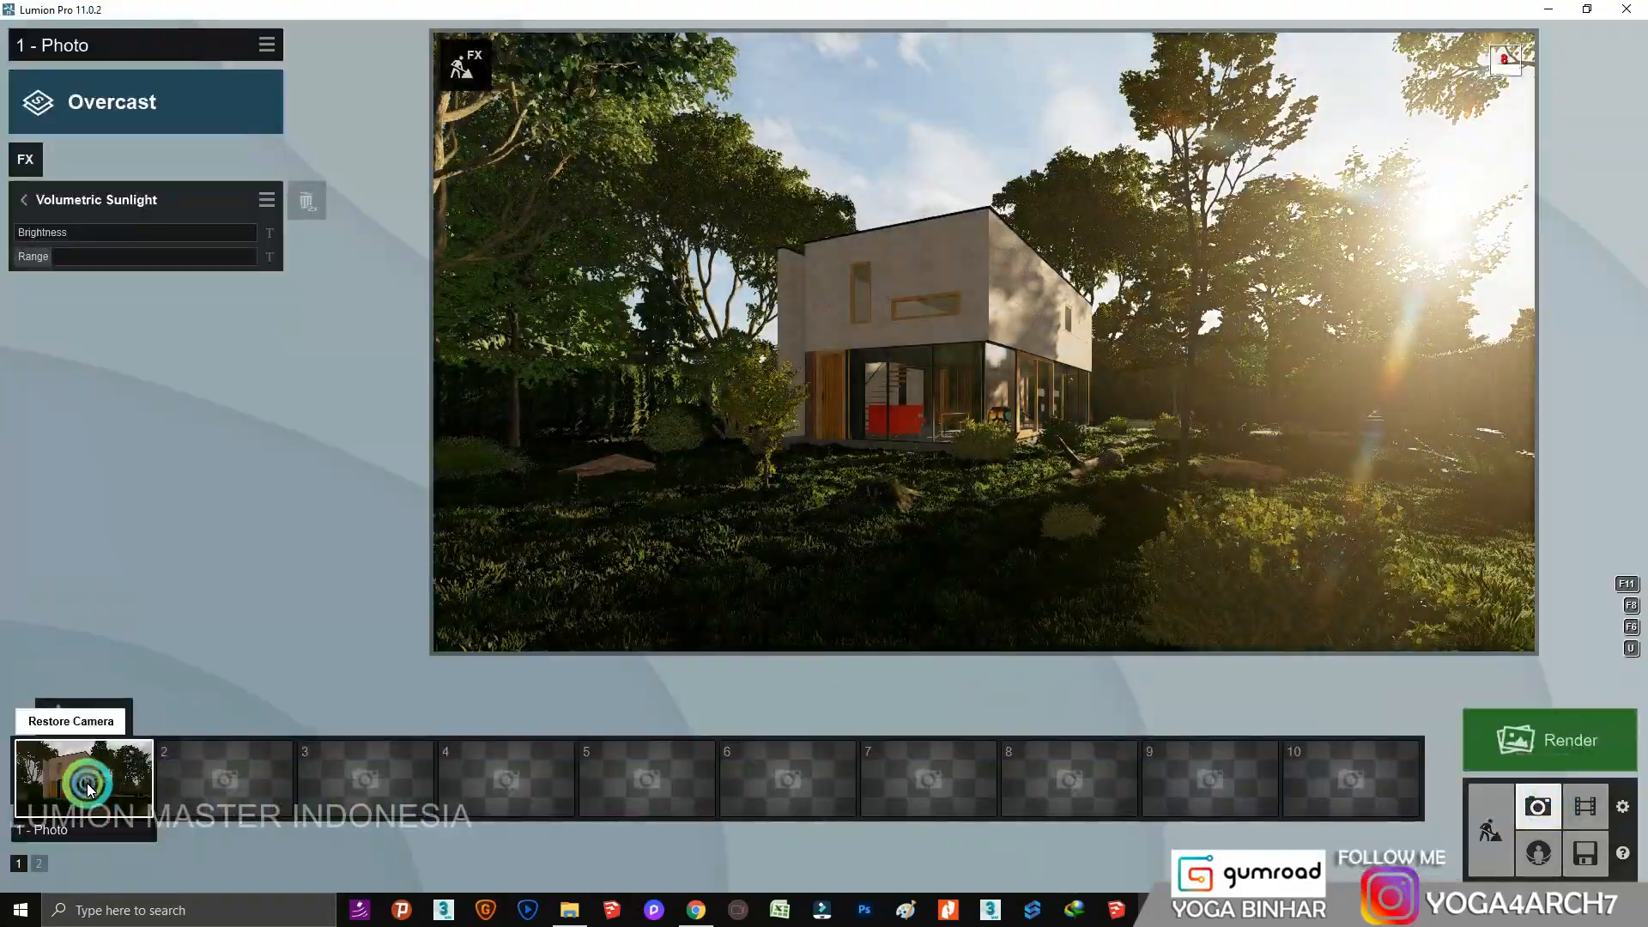
left_click(1150, 430)
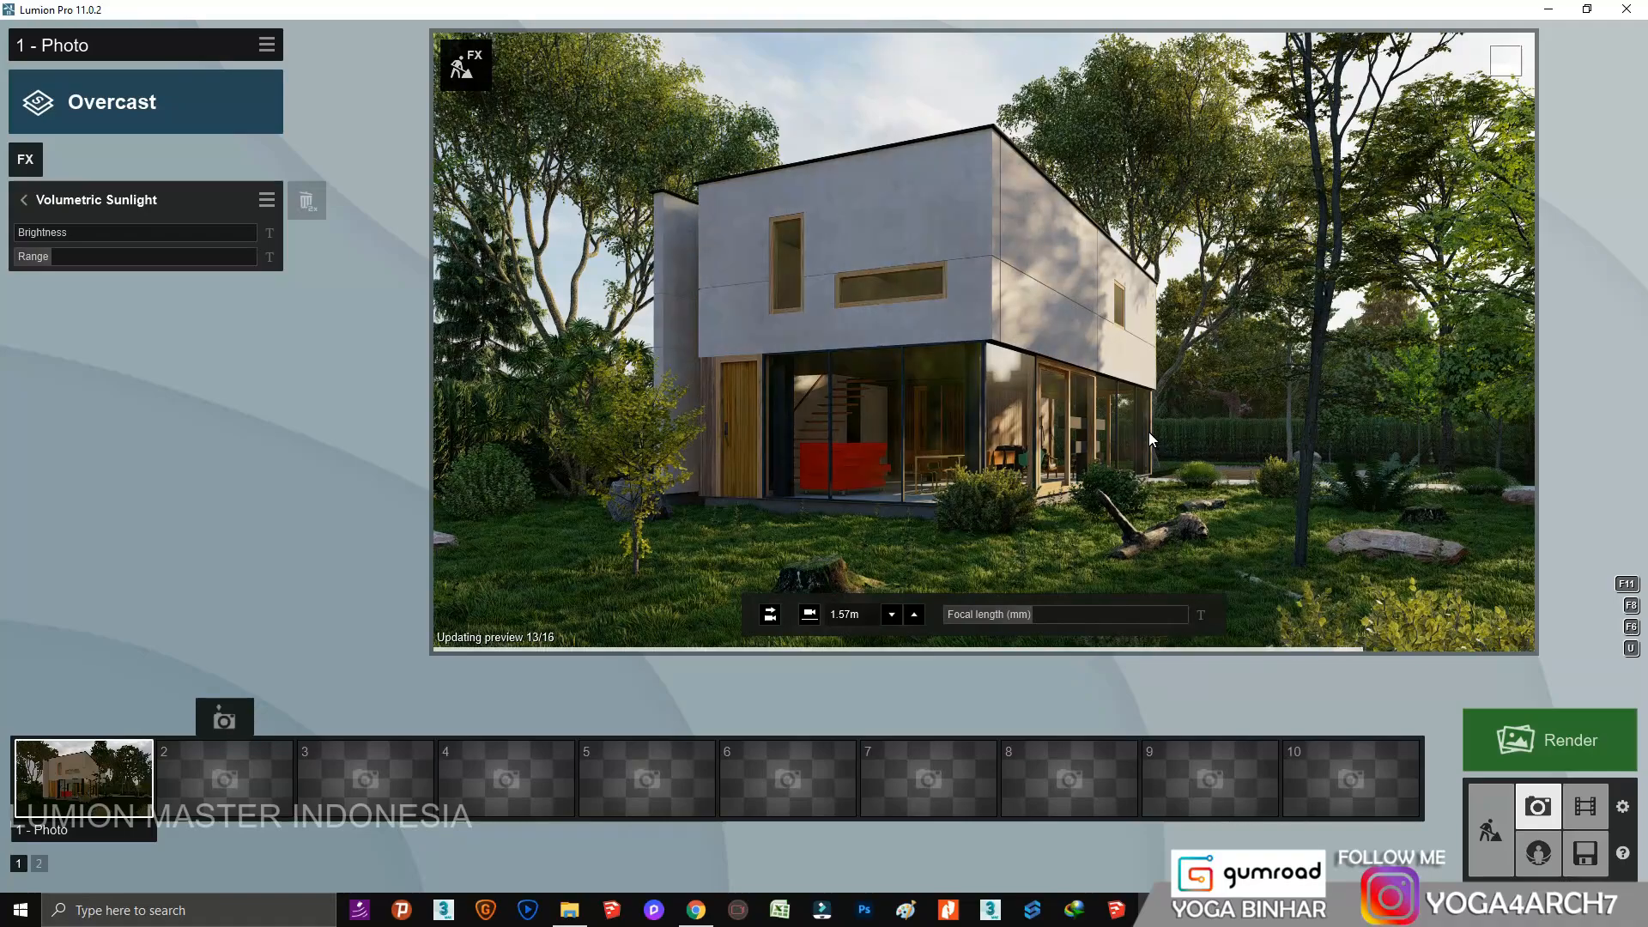
Raise the amount of the photo's existing Hyperlight effect and refresh the preview.
left_click(25, 159)
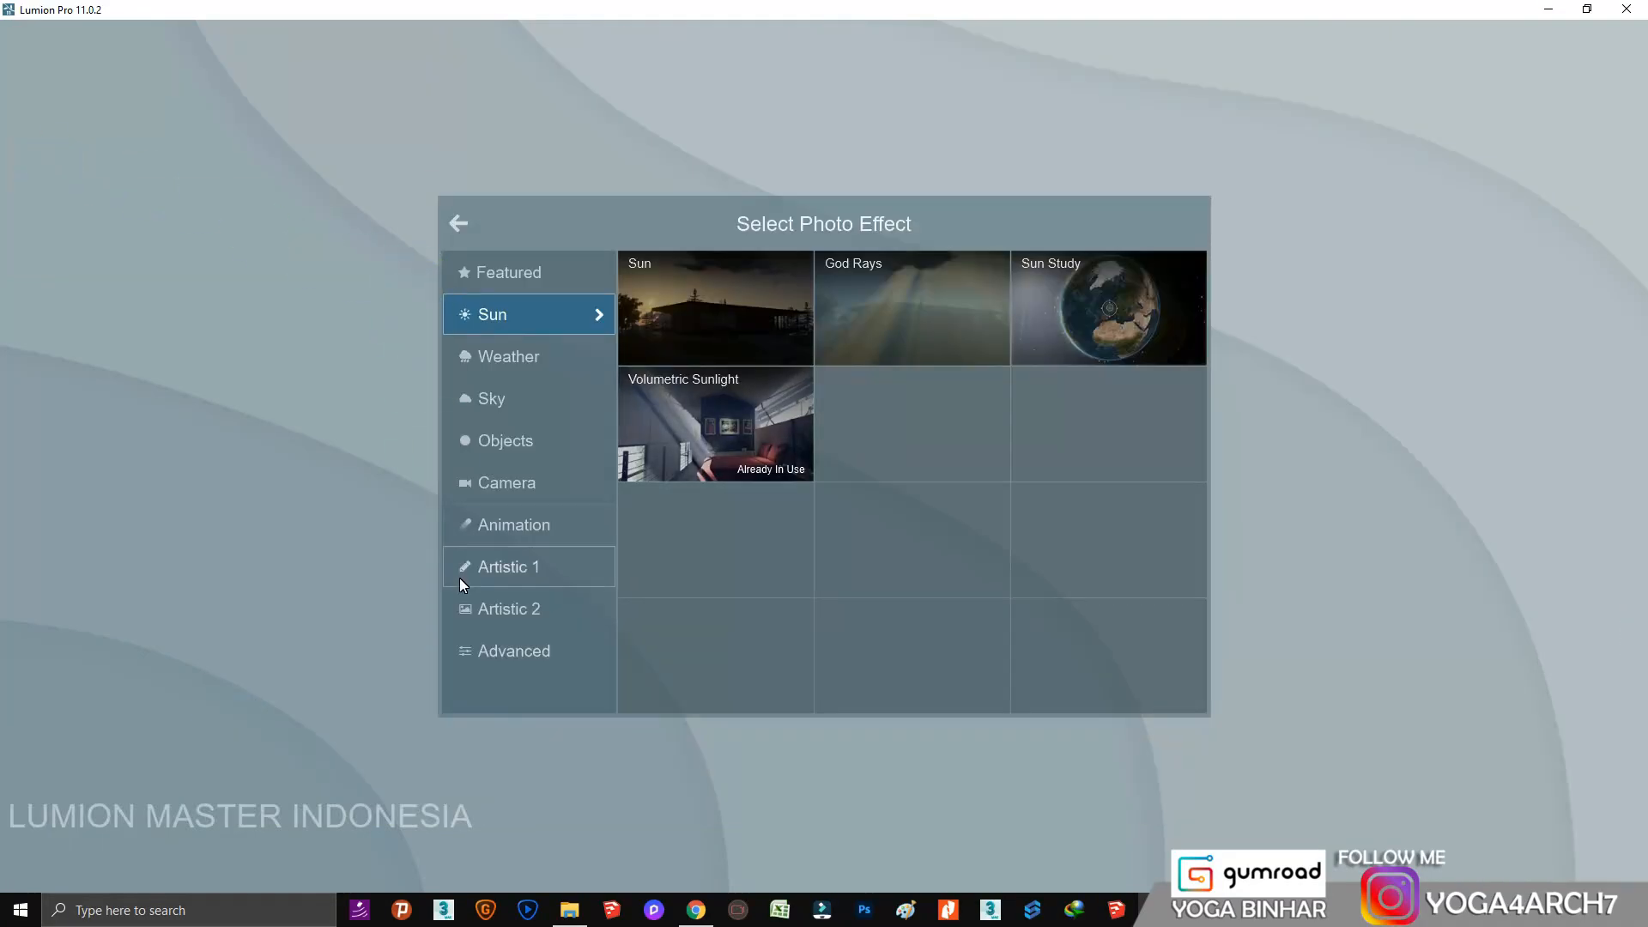
left_click(604, 644)
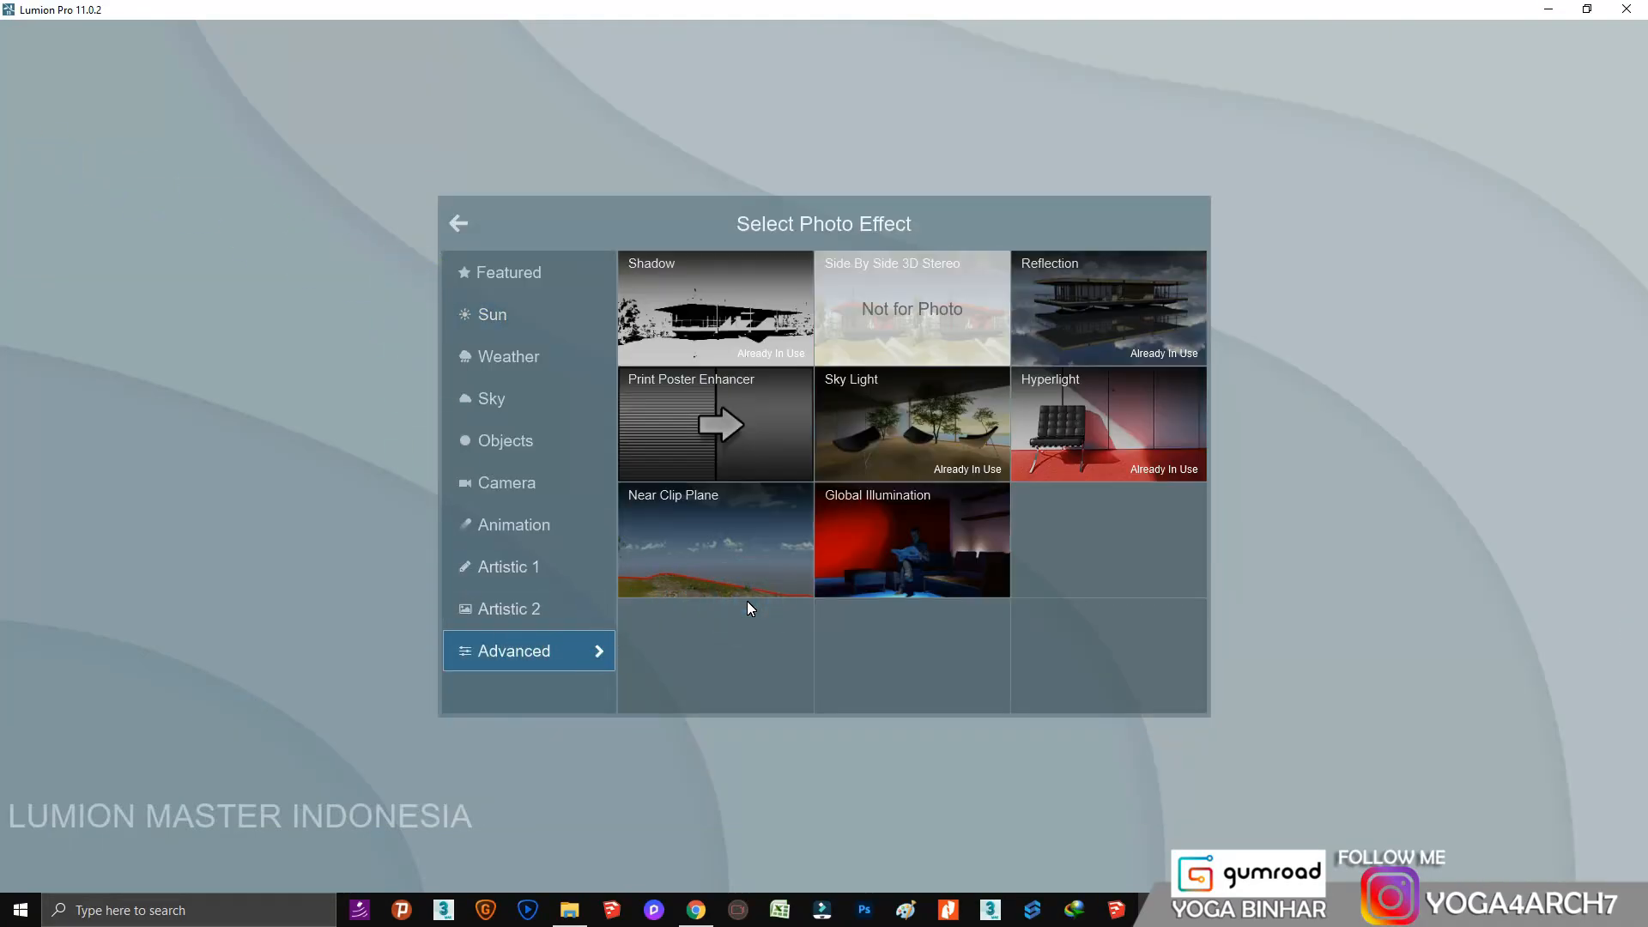
left_click(1063, 395)
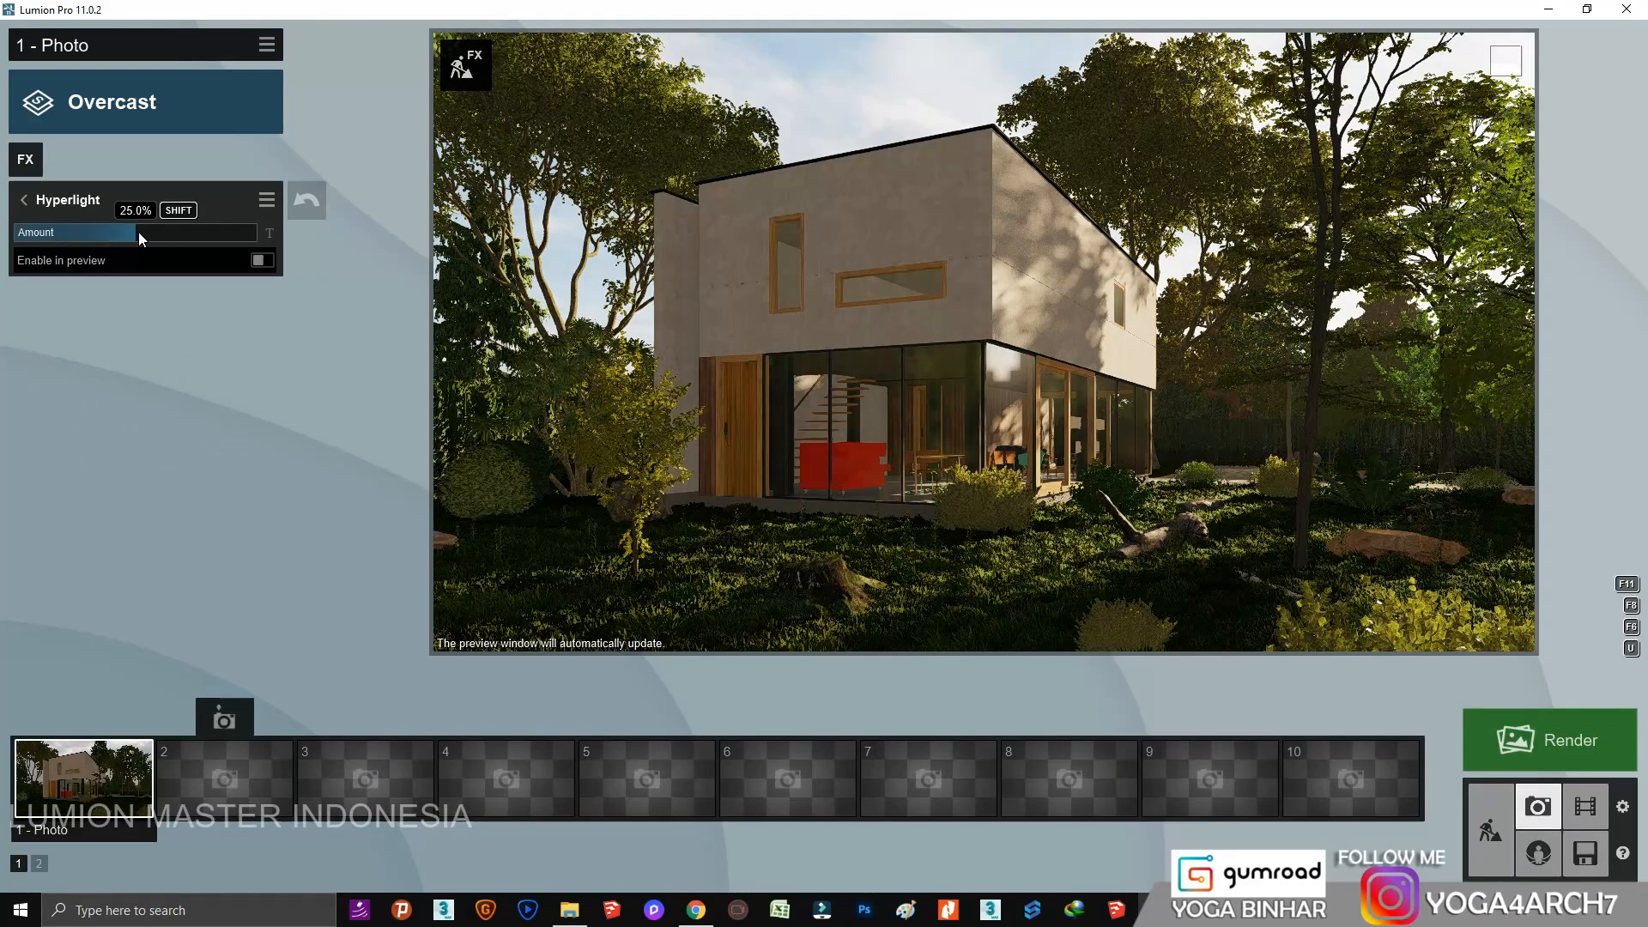
left_click(153, 232)
left_click(829, 462)
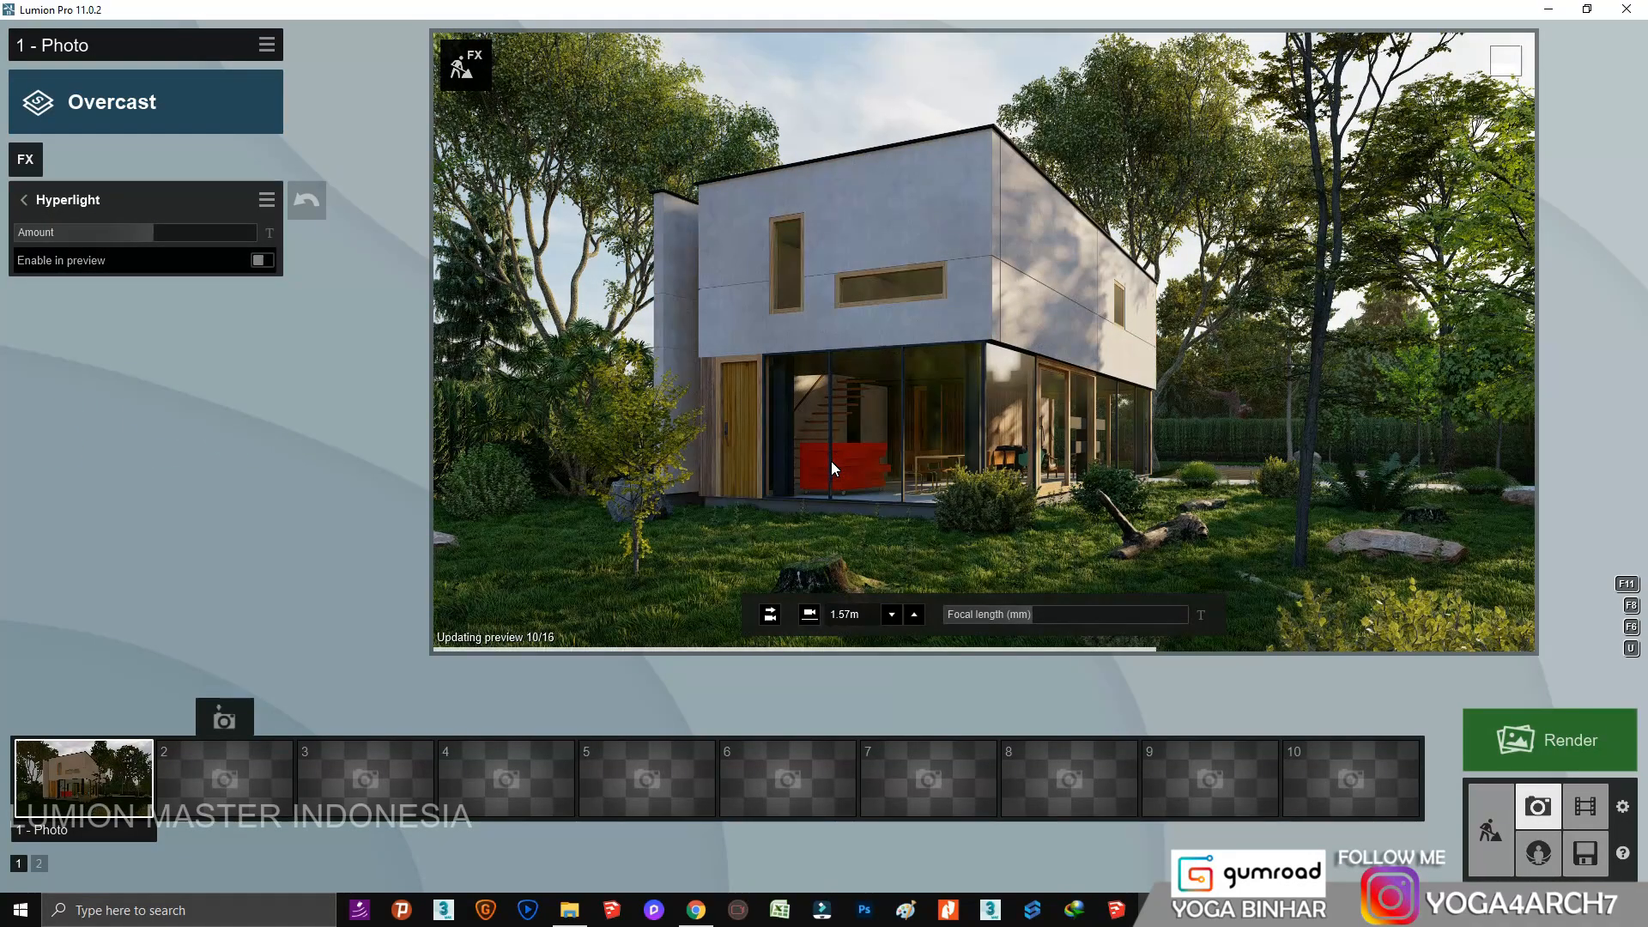
Add a reflection plane on the small upper window of the side facade and set the Reflection preview quality to Normal.
left_click(25, 158)
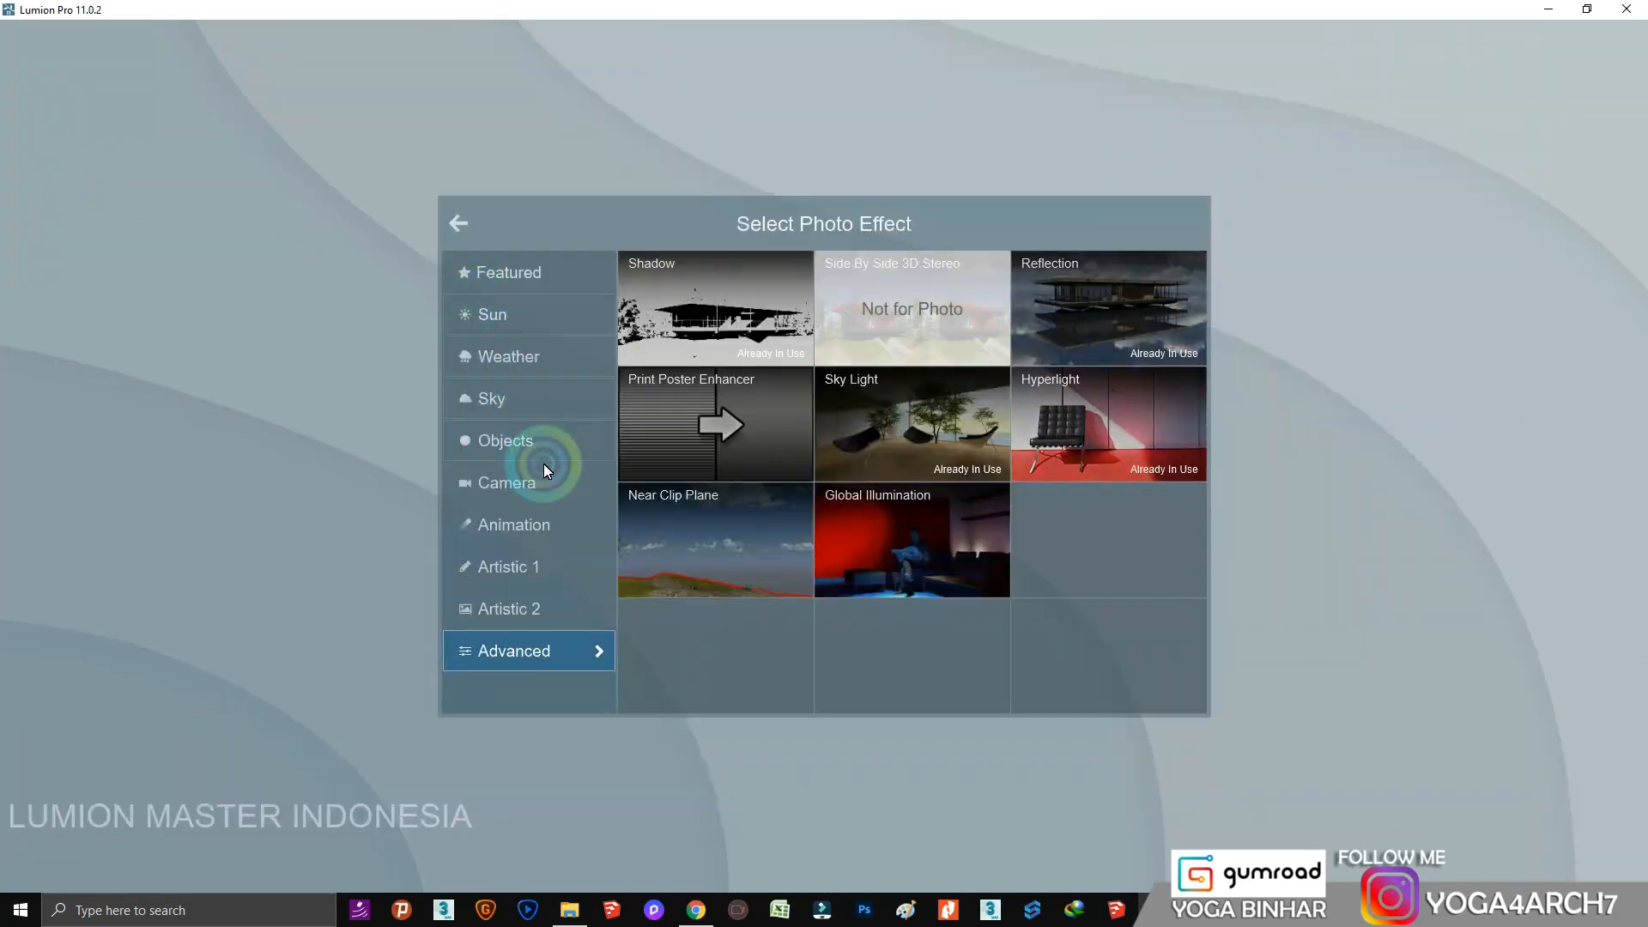
left_click(1022, 309)
left_click(81, 246)
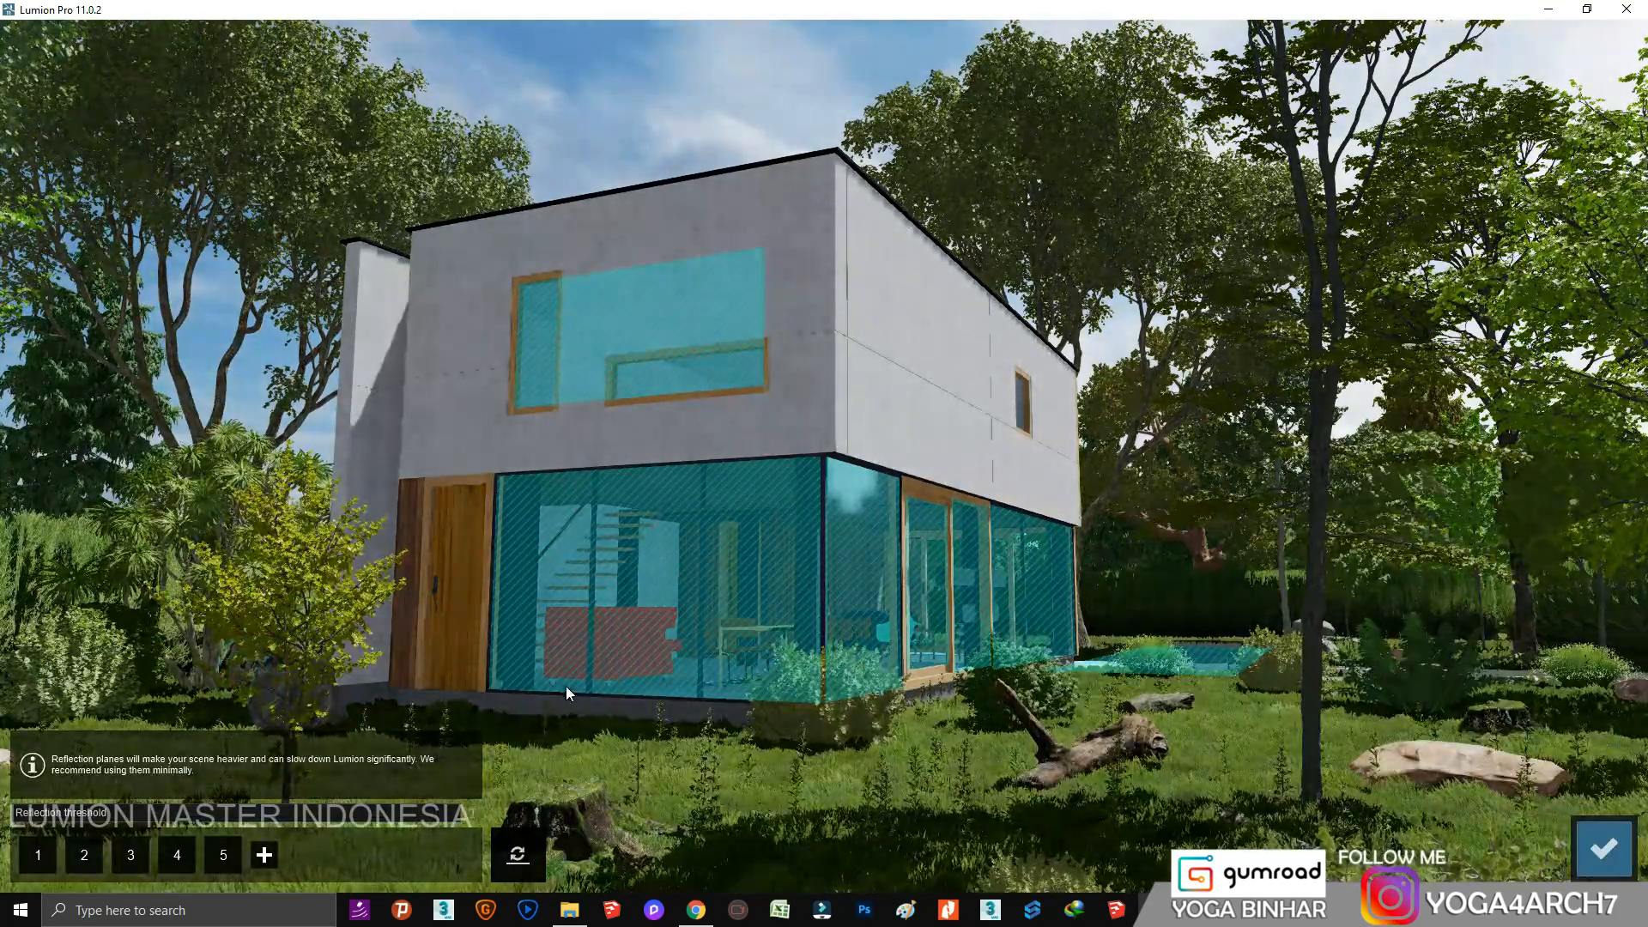
left_click(265, 855)
left_click(1484, 808)
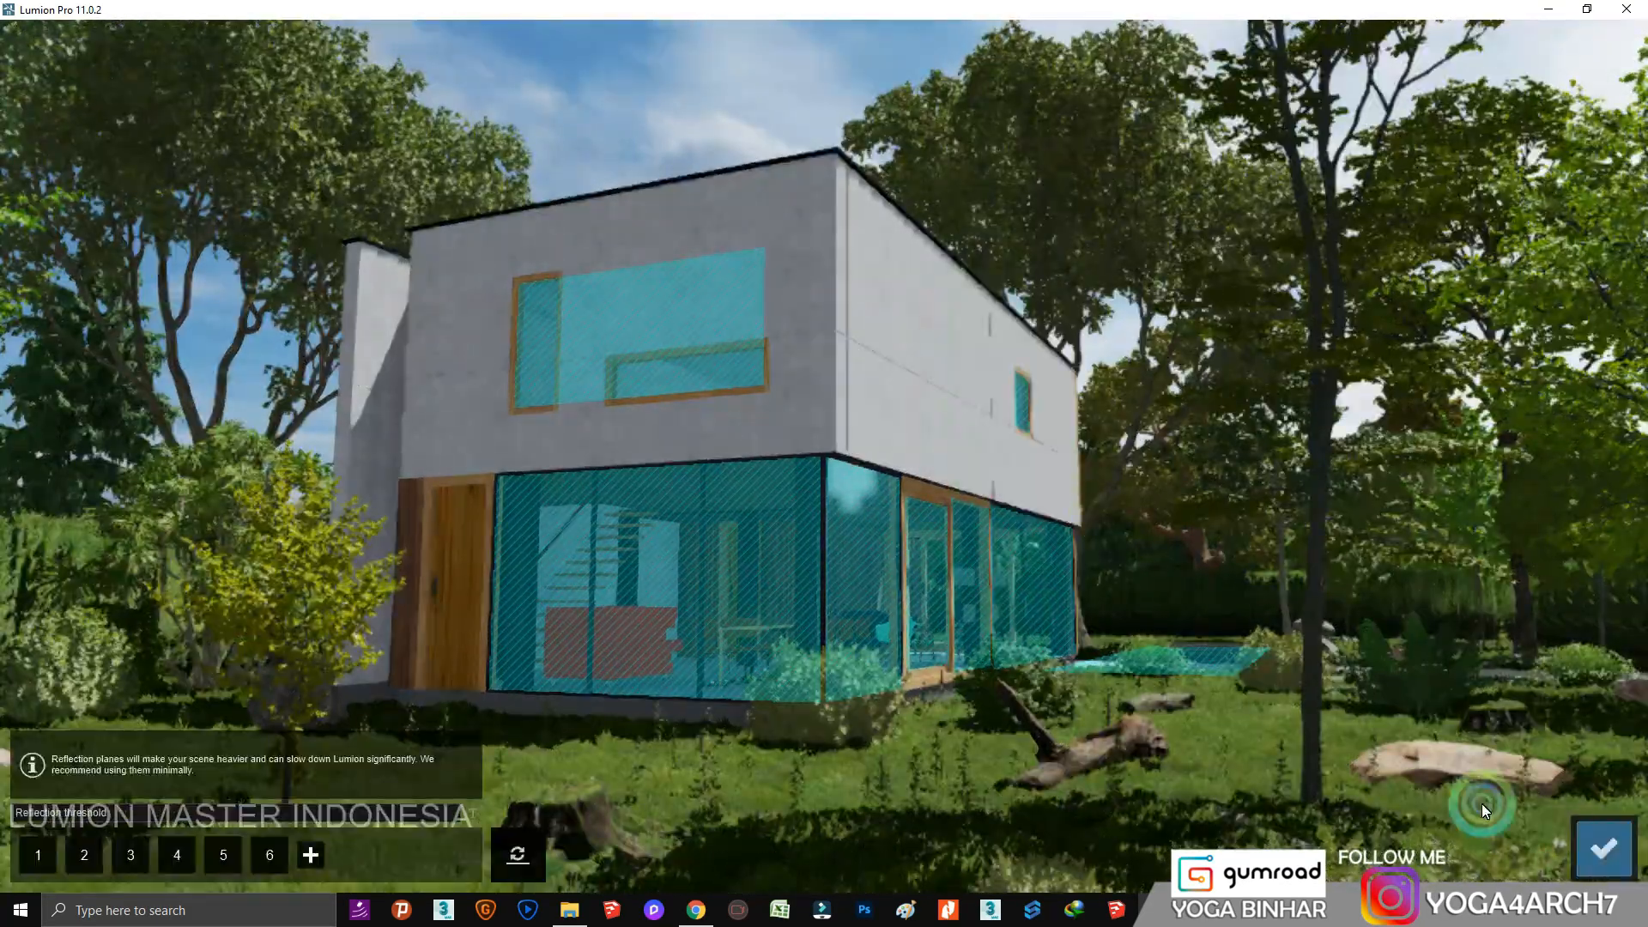
left_click(1603, 848)
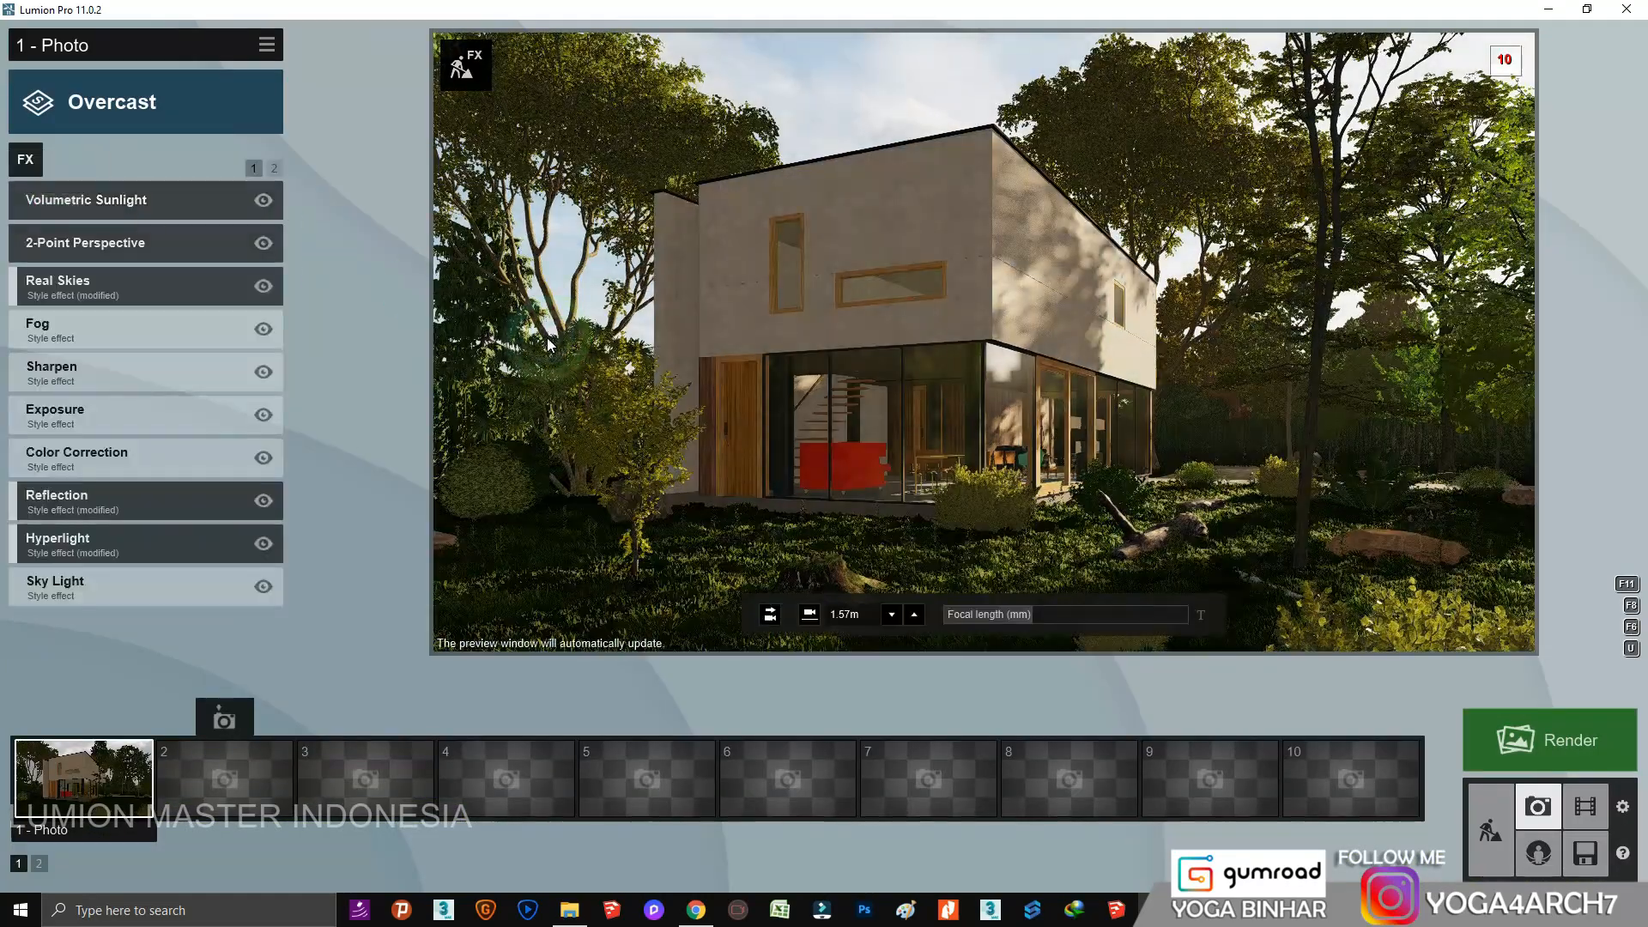
left_click(136, 496)
left_click(146, 339)
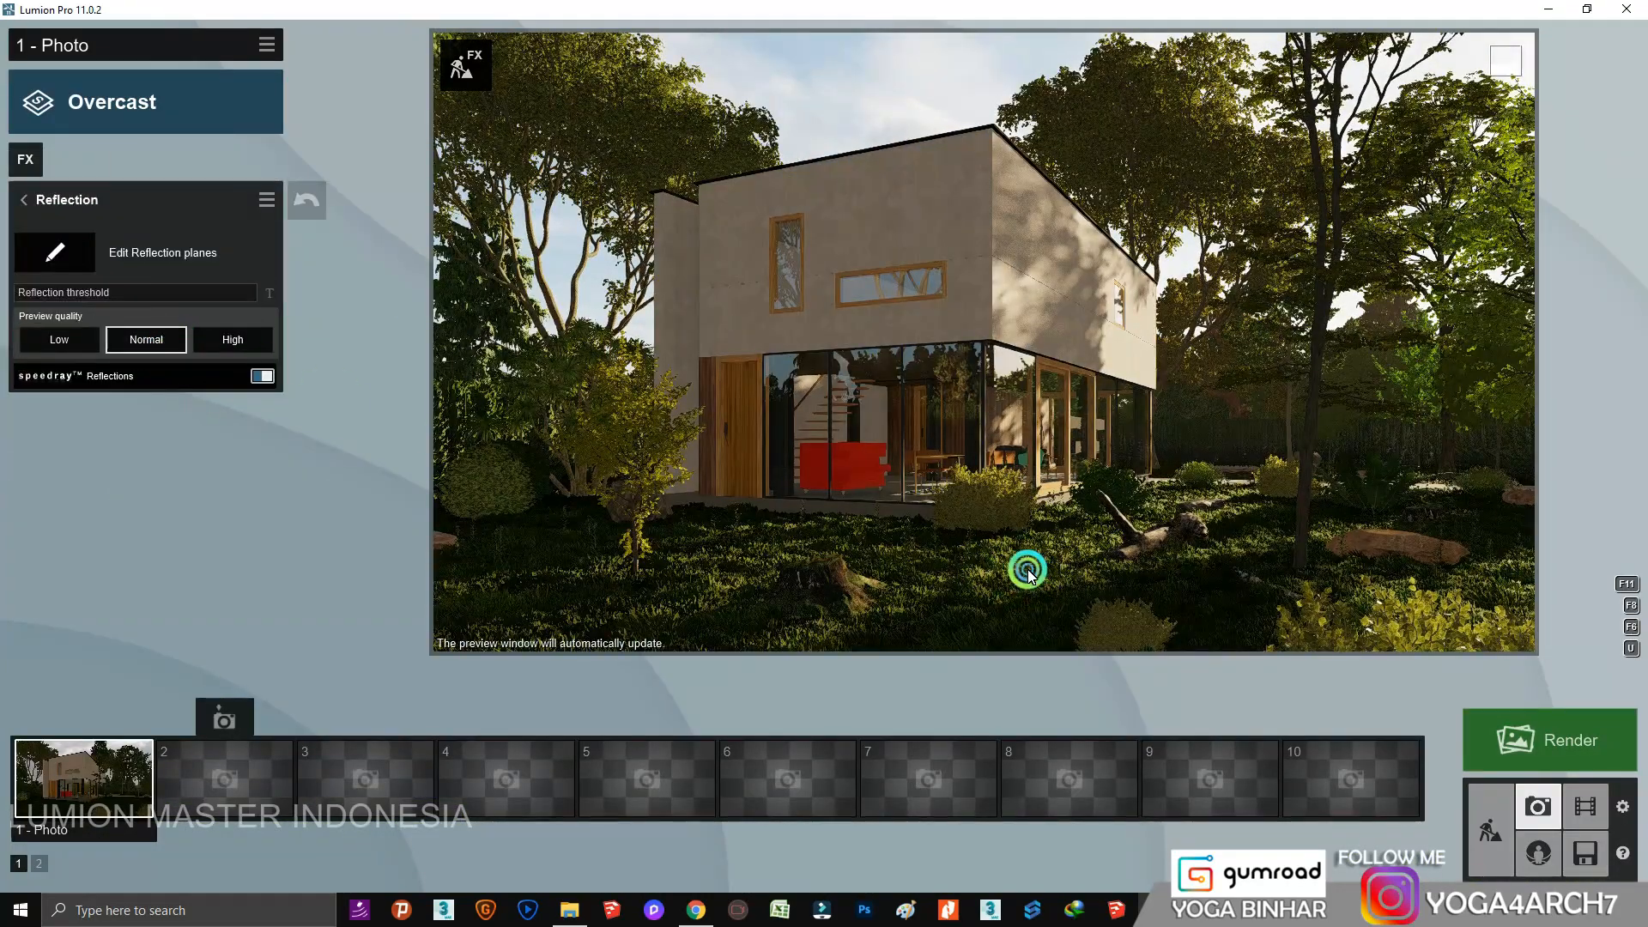
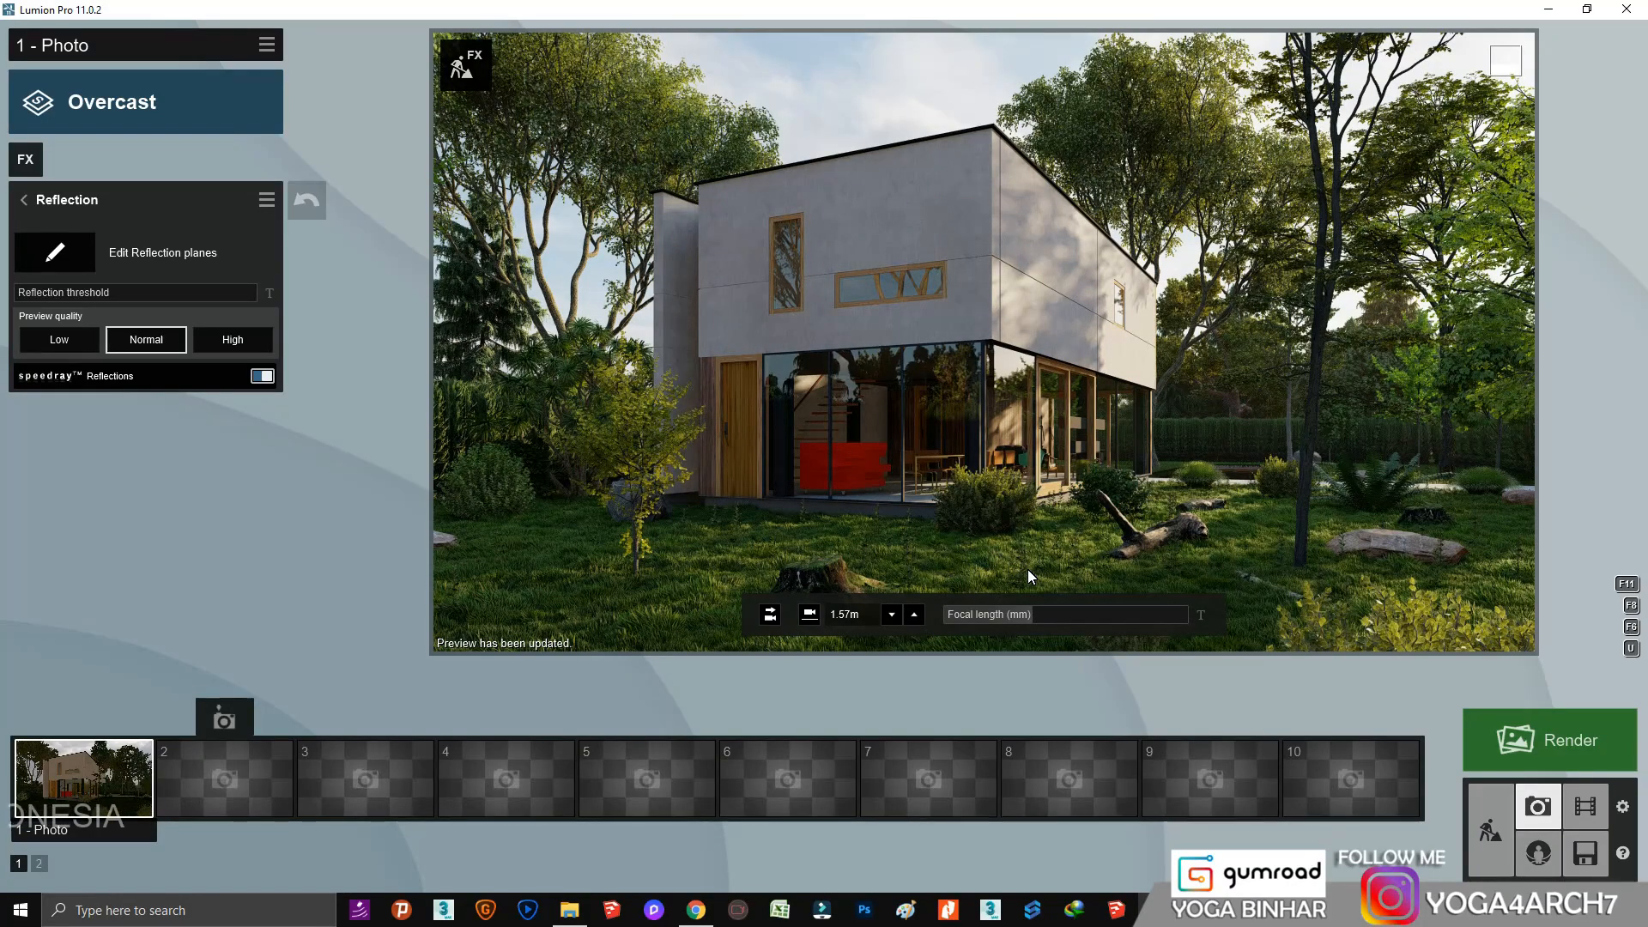
Tilt the photo camera to reframe the house vertically and store the new view in photo 1.
right_click_drag(1047, 546, 1069, 553)
left_click(1100, 556)
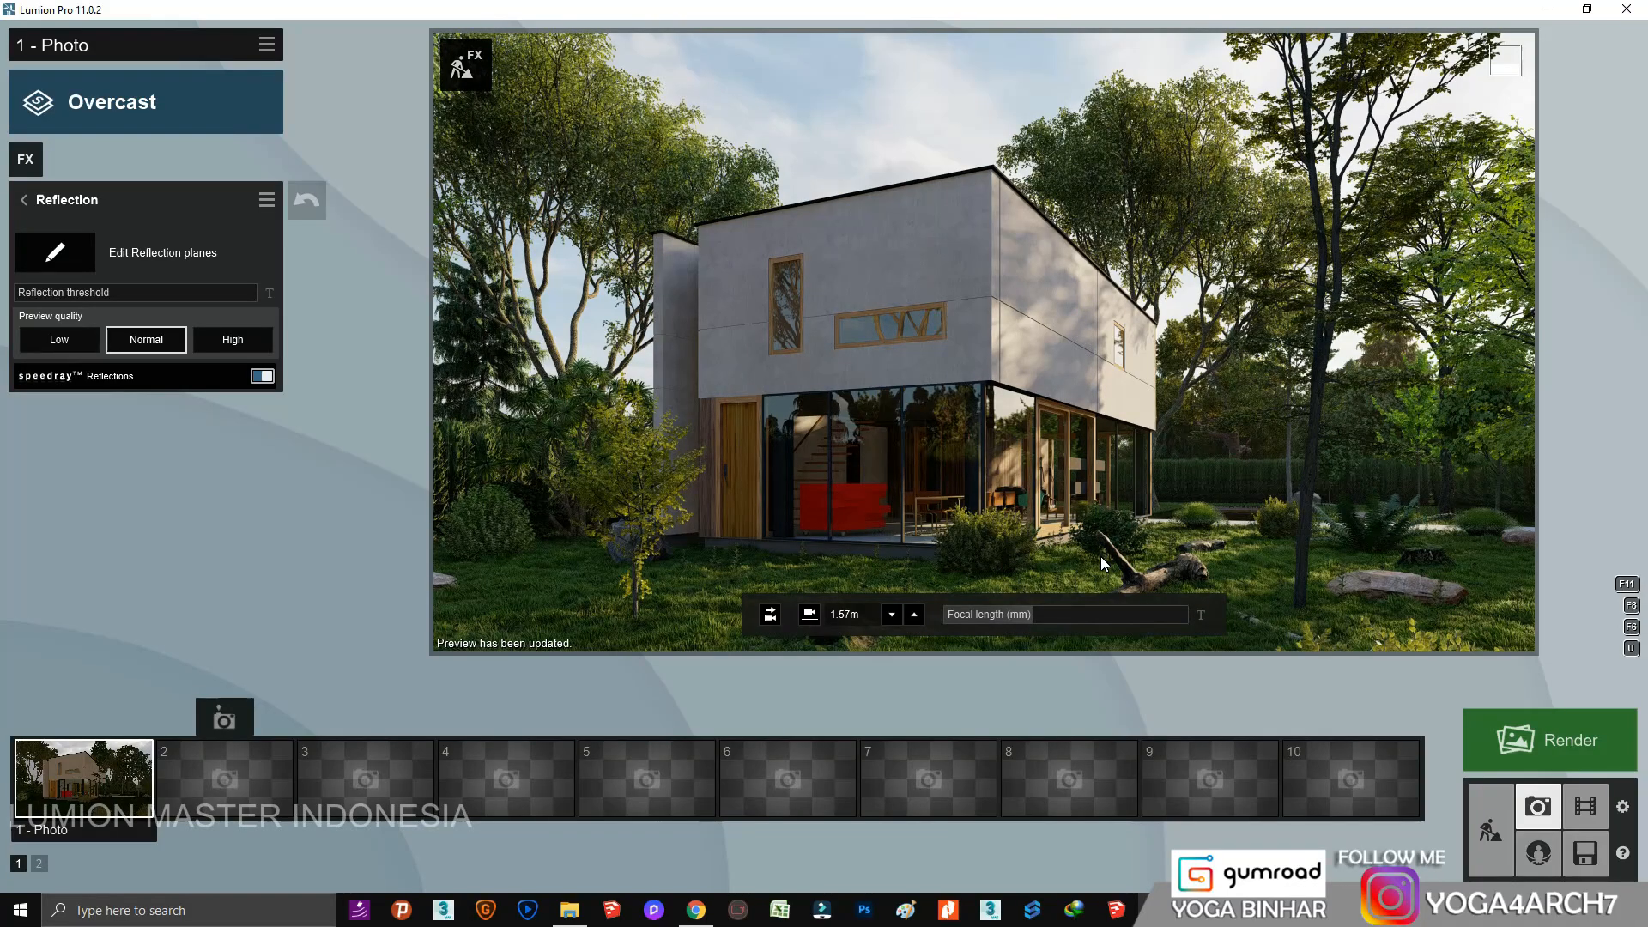
right_click_drag(1100, 556, 1100, 554)
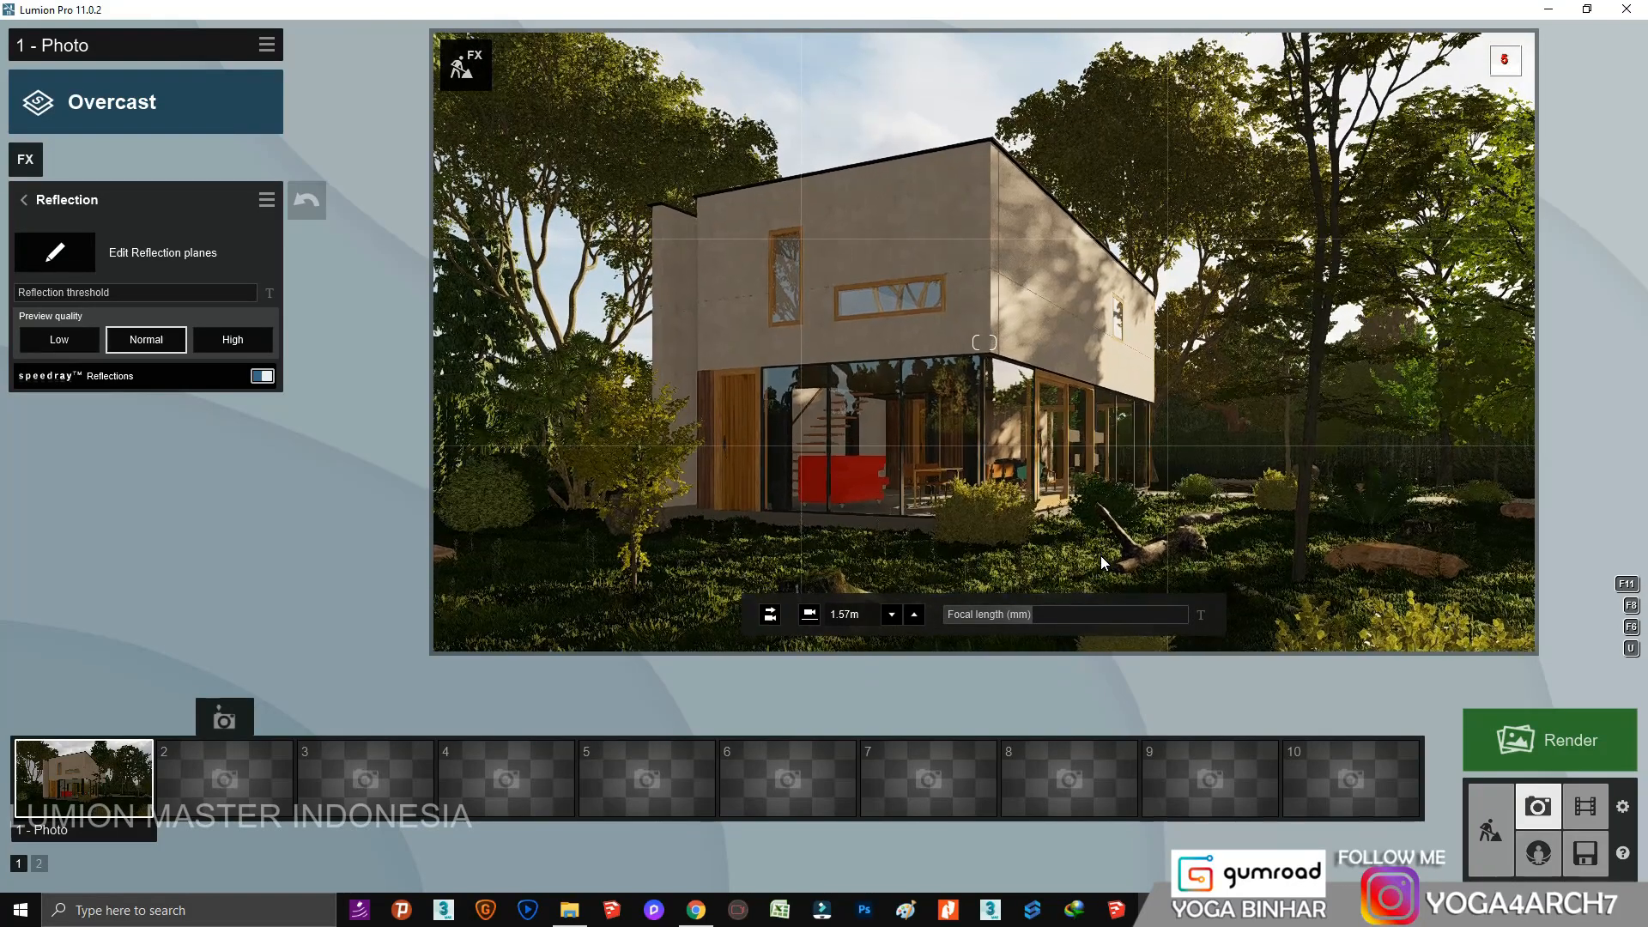
left_click(57, 719)
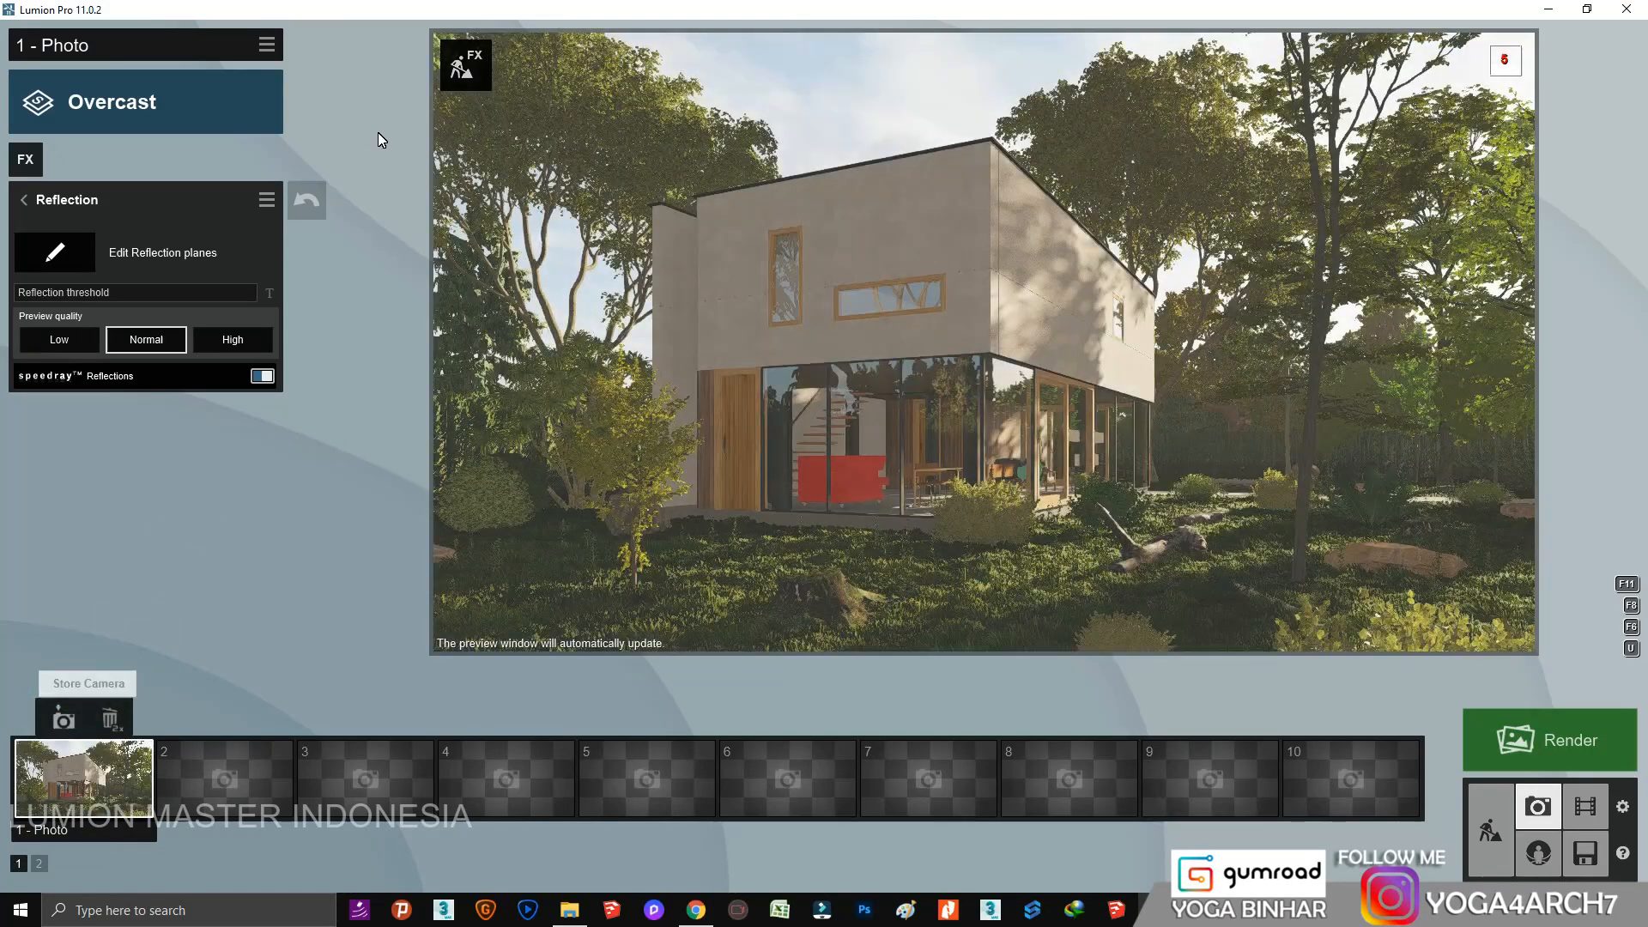
Lower the reflectivity of the house's Interior Glass 001 material to 0.0, save it, and refresh the photo preview.
left_click(506, 103)
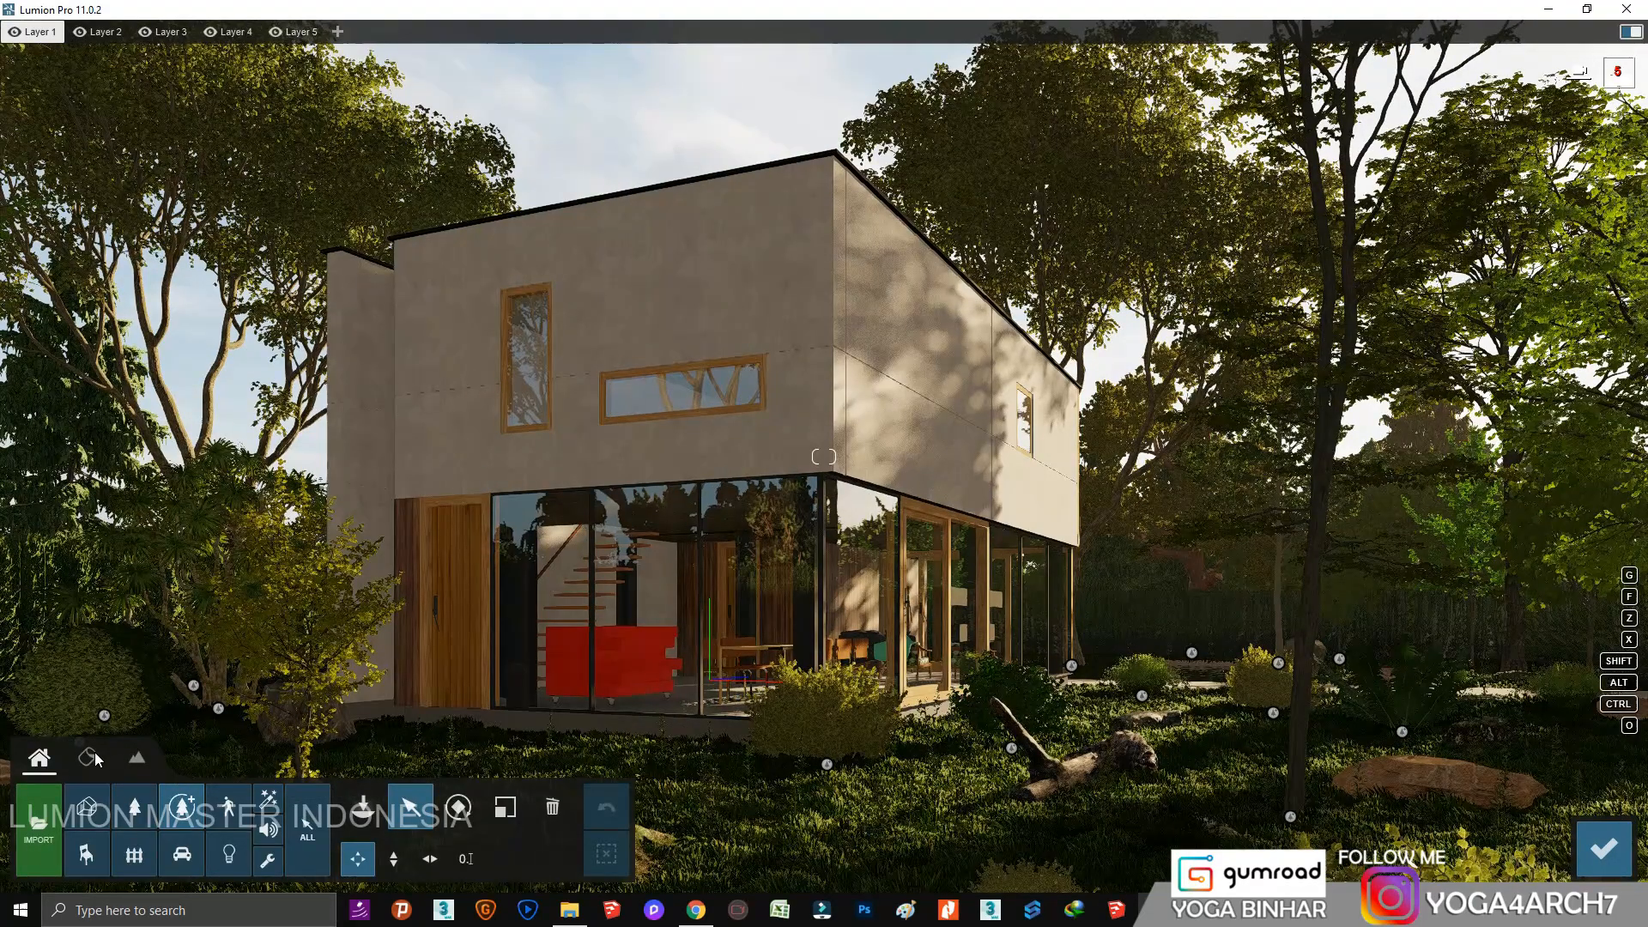
left_click(752, 582)
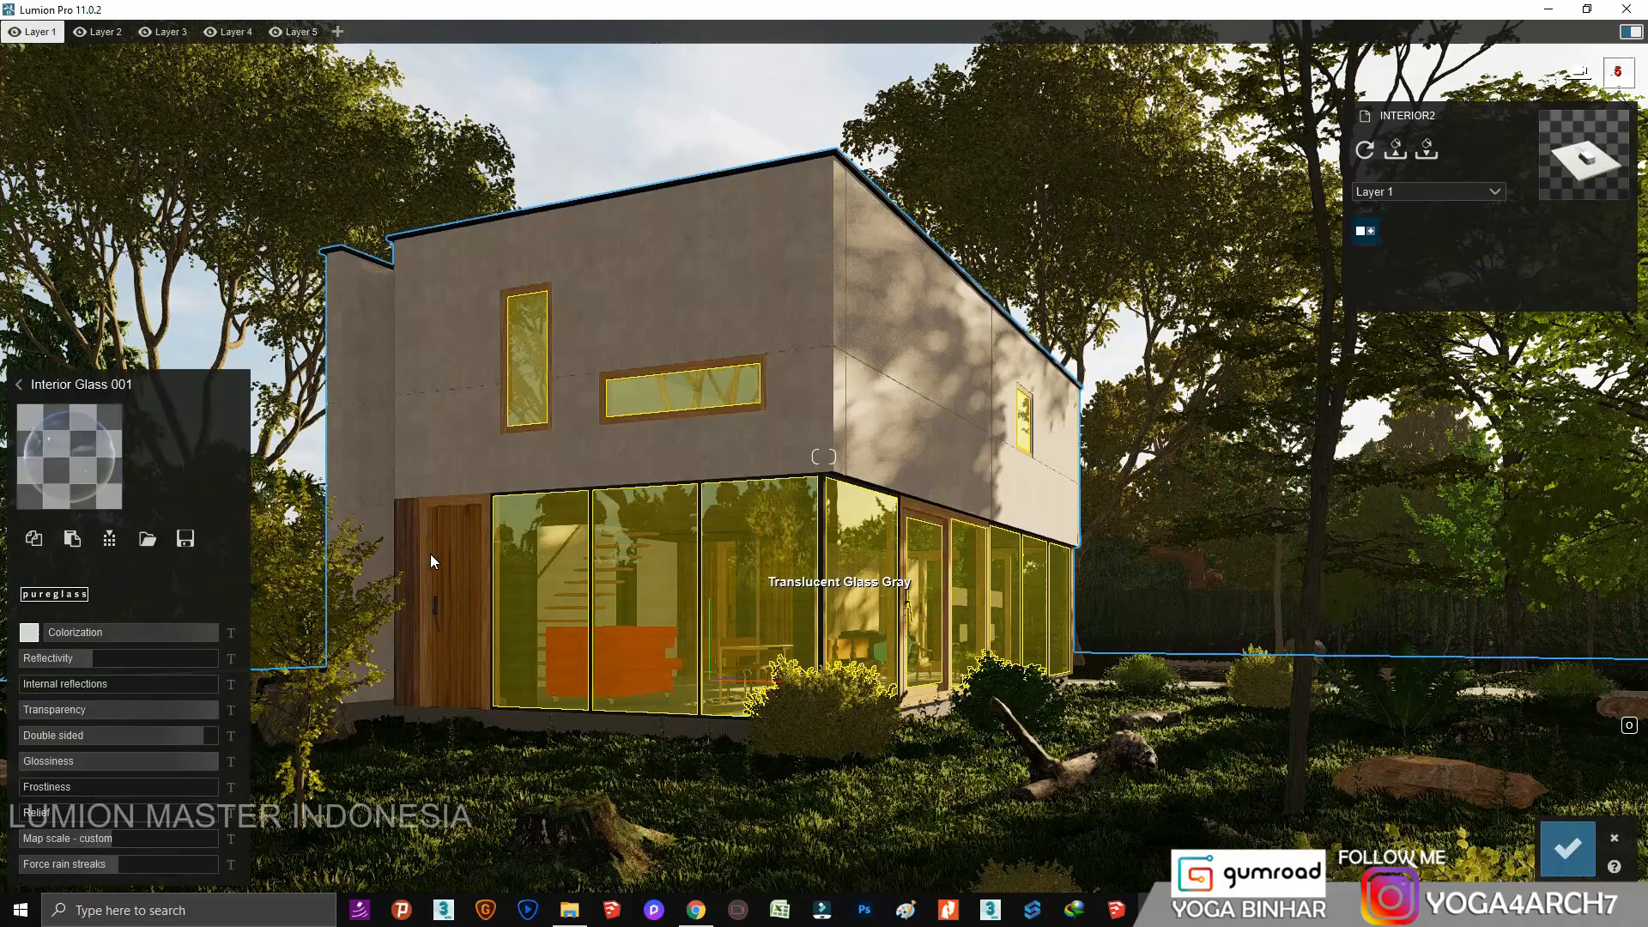
left_click_drag(85, 660, 78, 661)
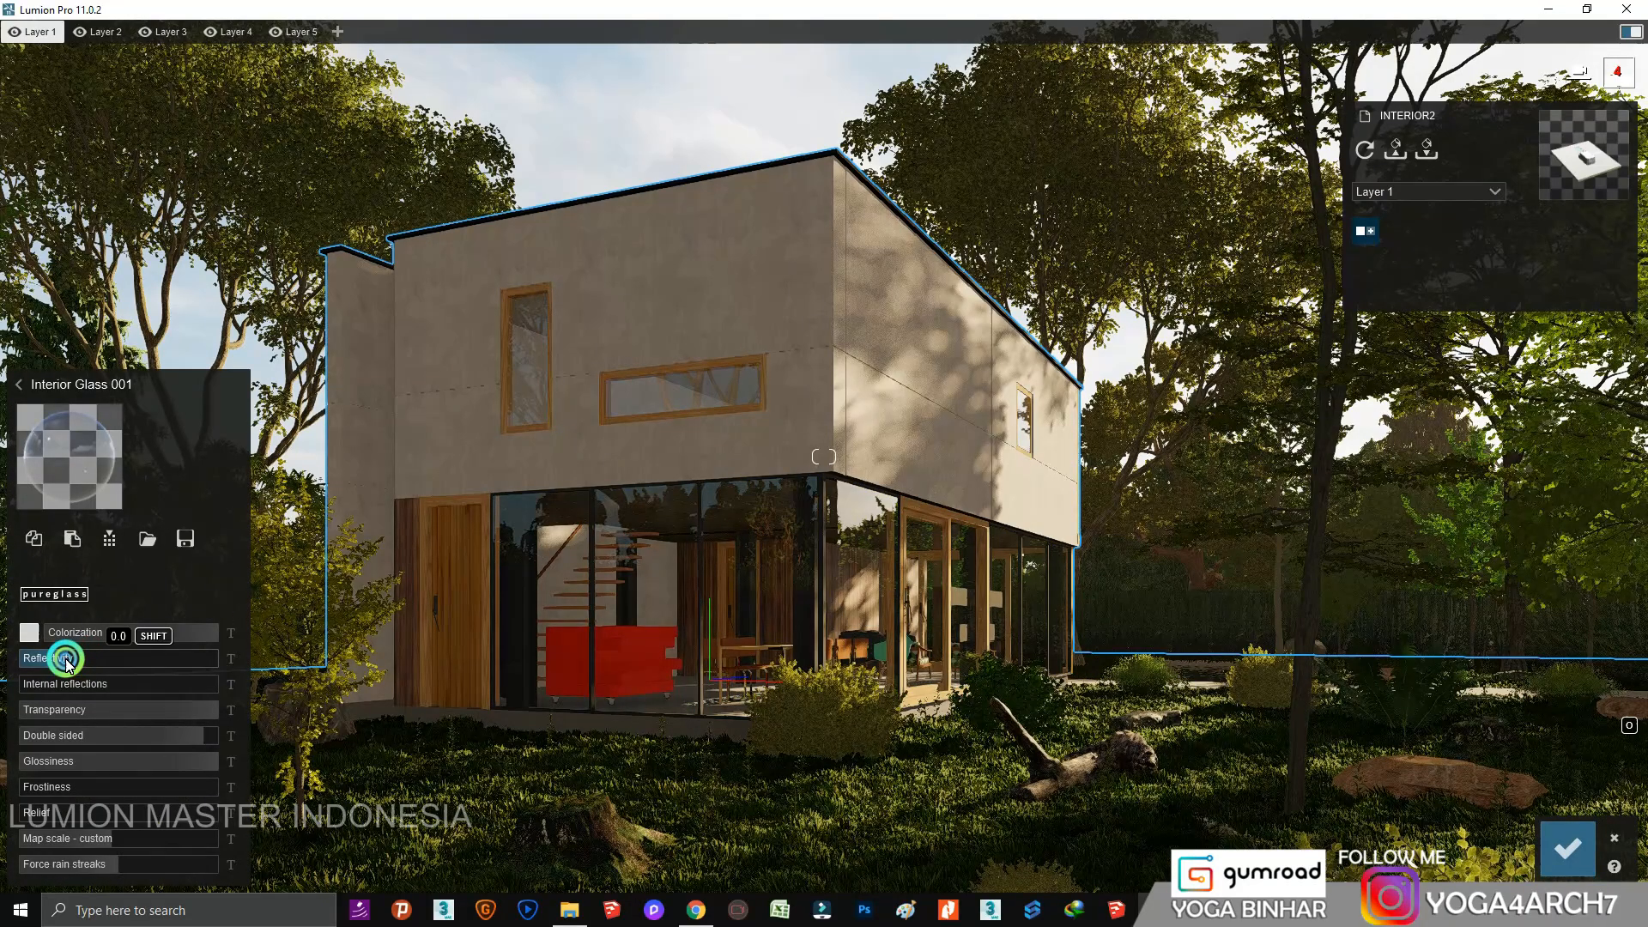
left_click(1567, 848)
left_click(1601, 847)
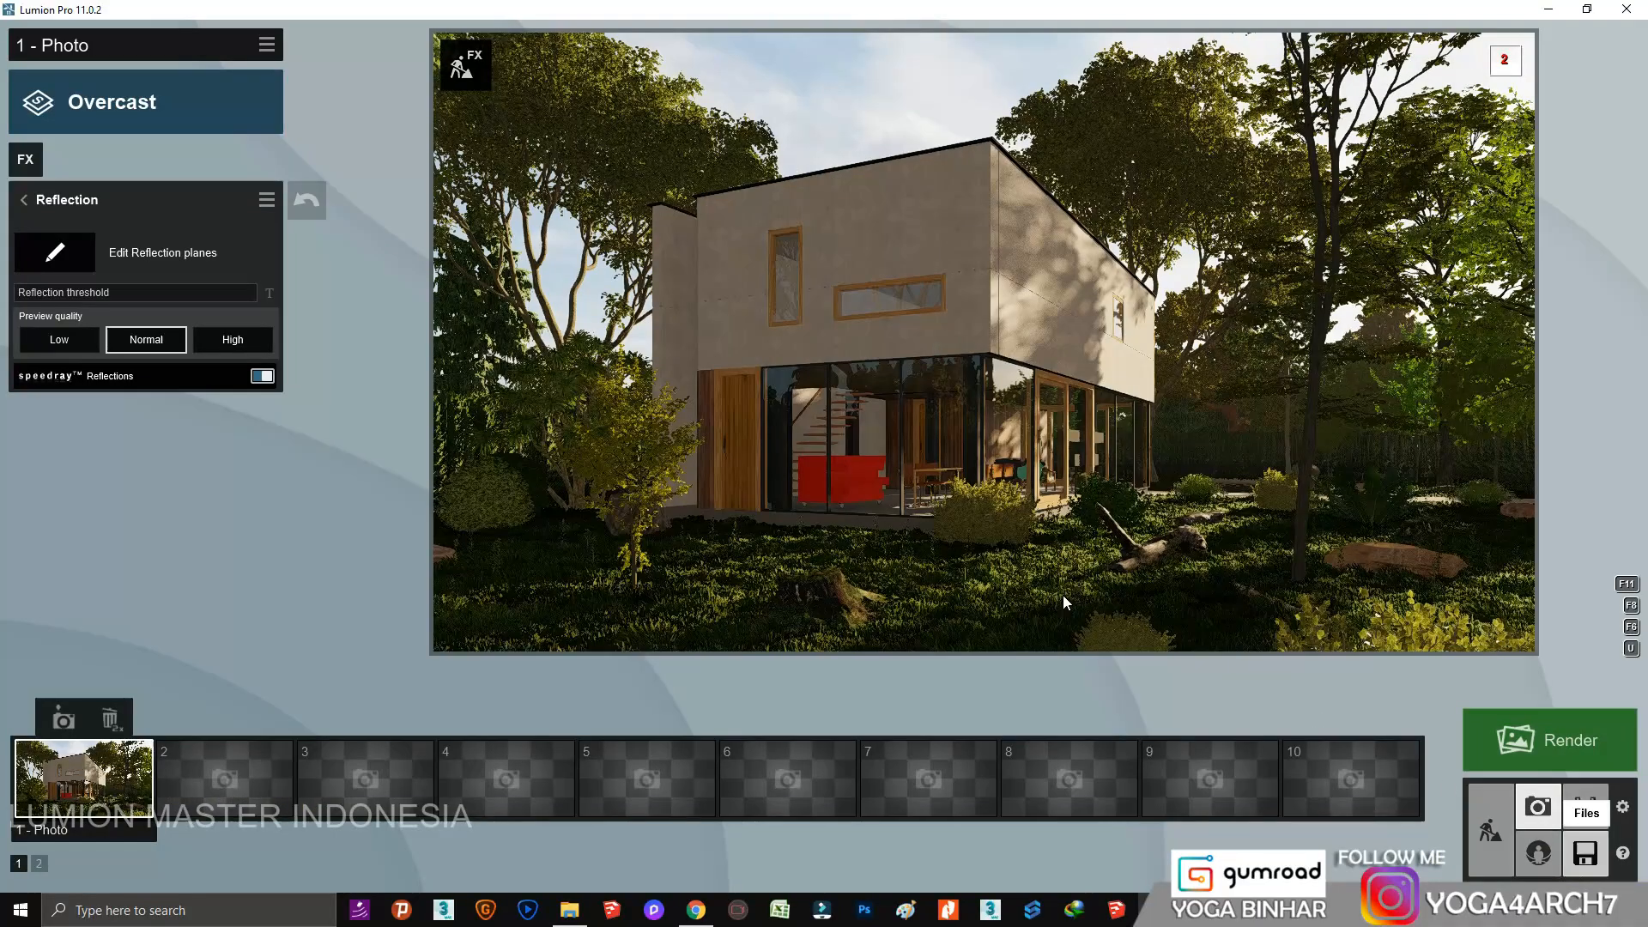
left_click(1094, 590)
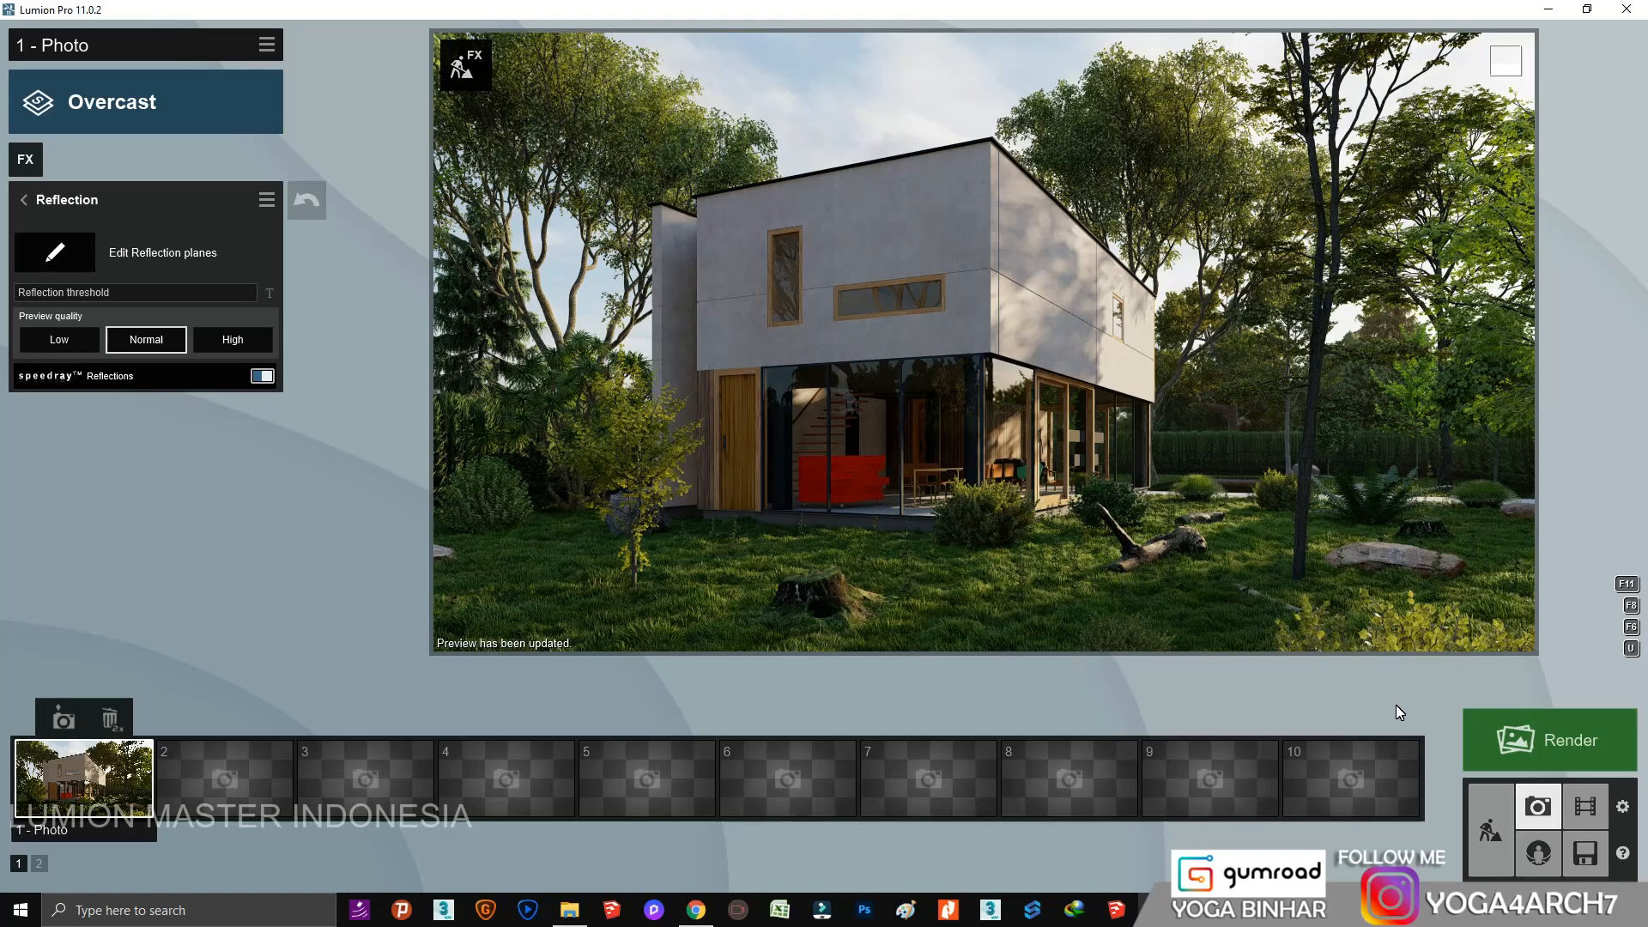
Place a fine-detail tree from the nature library on the lawn beside the pool, next to the flat rock.
left_click(1490, 830)
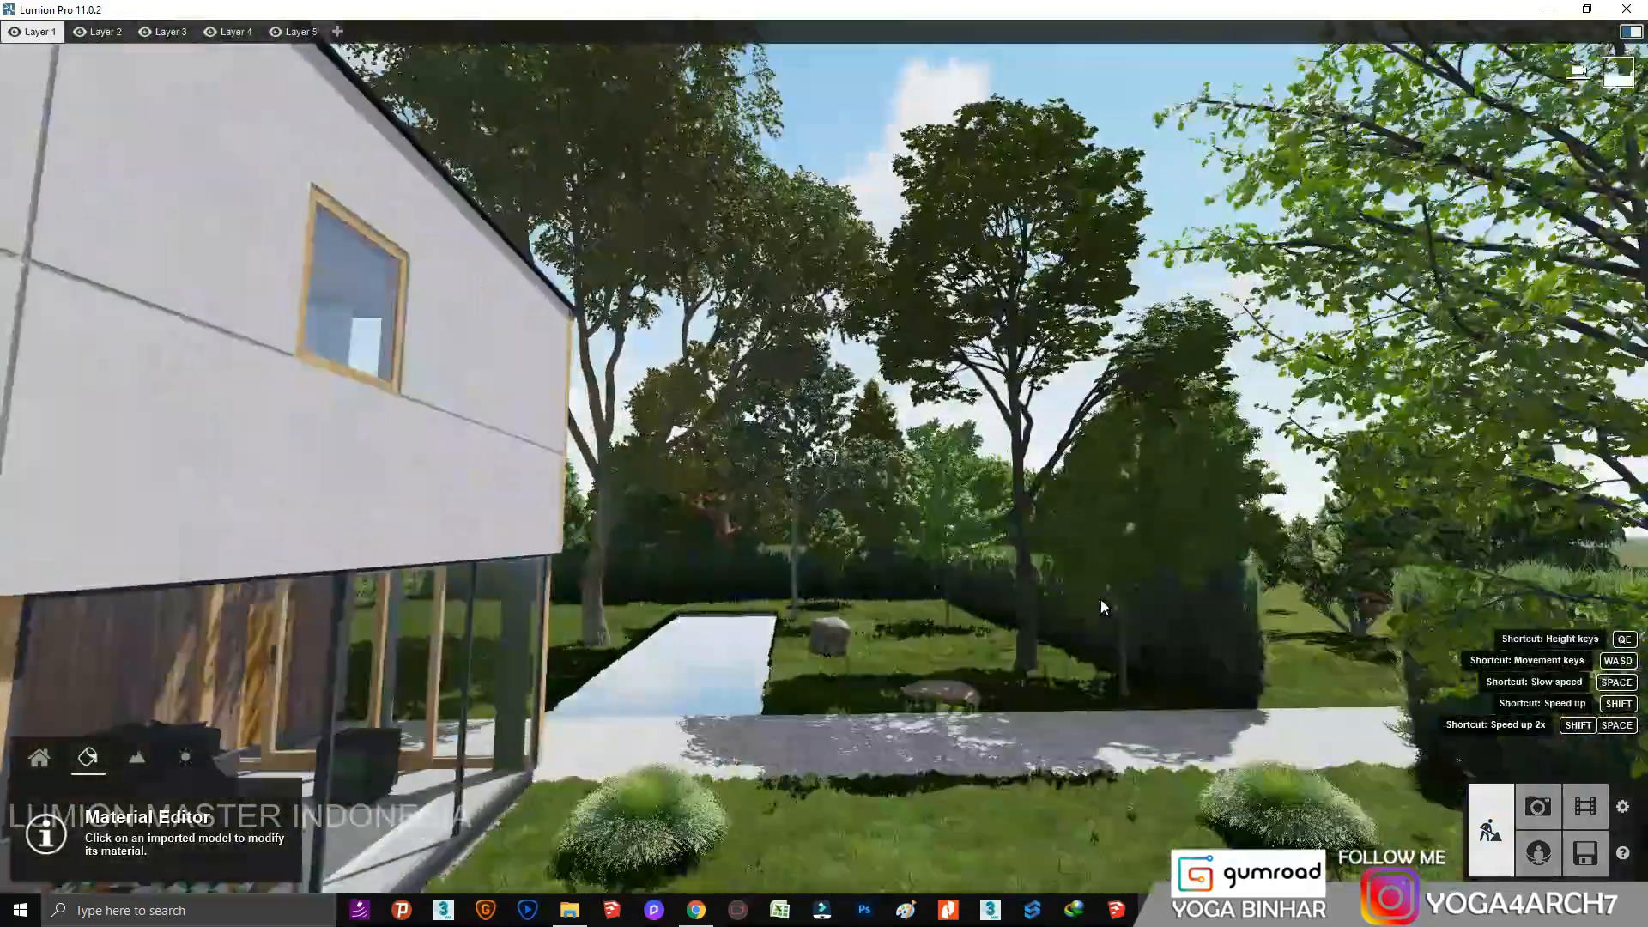
key("w")
right_click_drag(1100, 599, 883, 559)
left_click(47, 757)
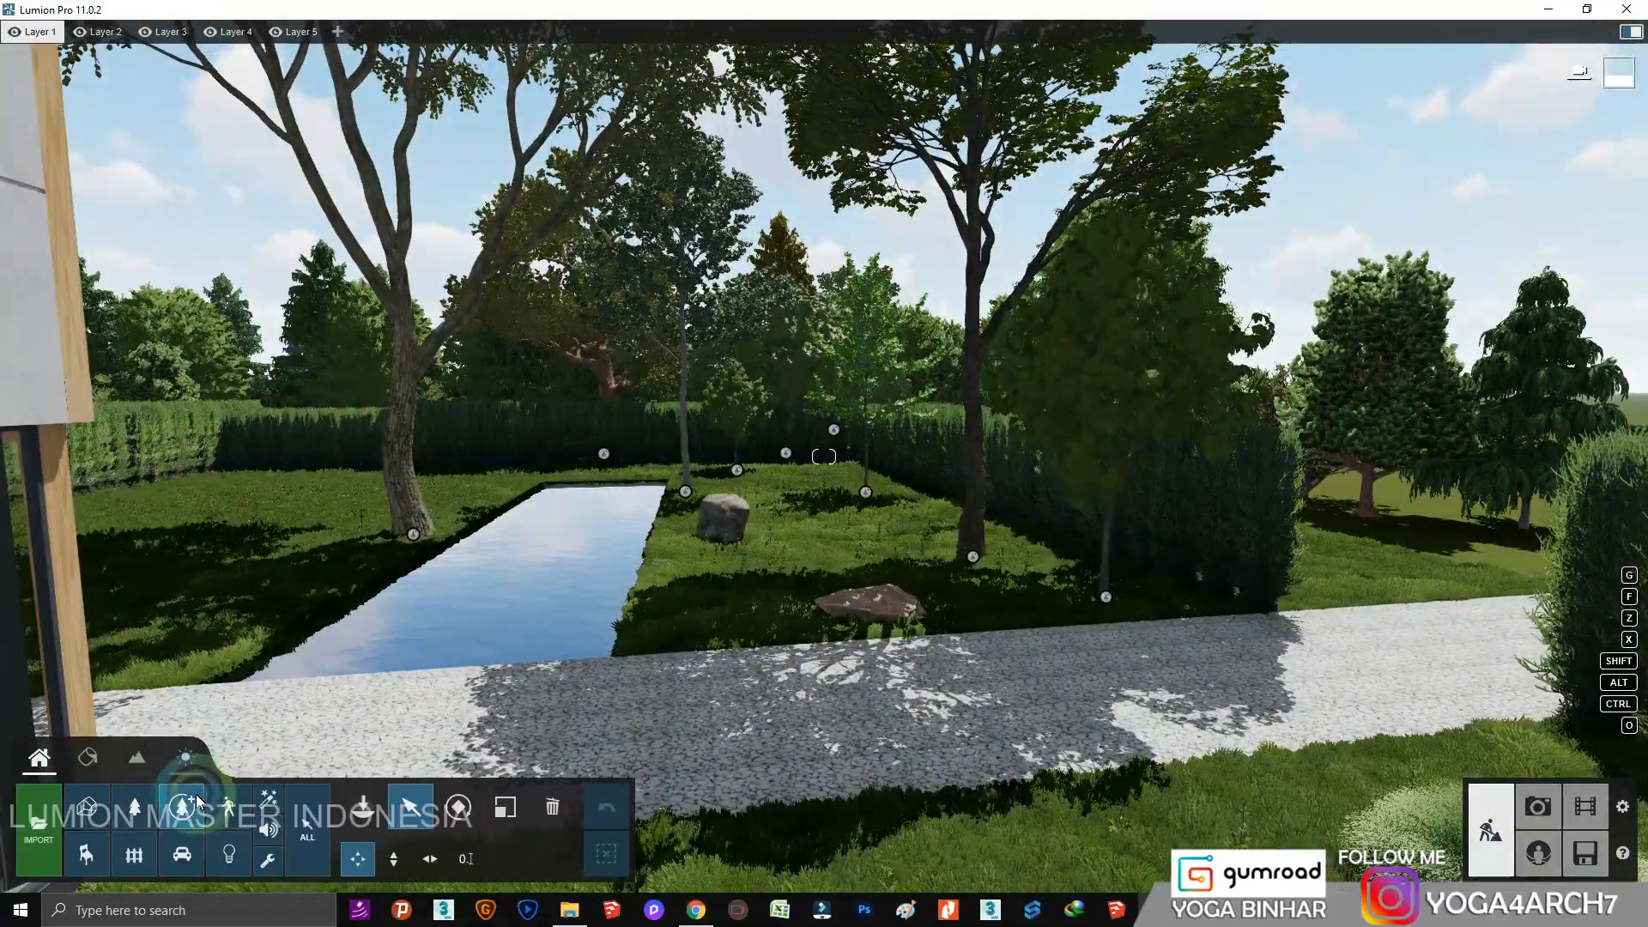
left_click(72, 156)
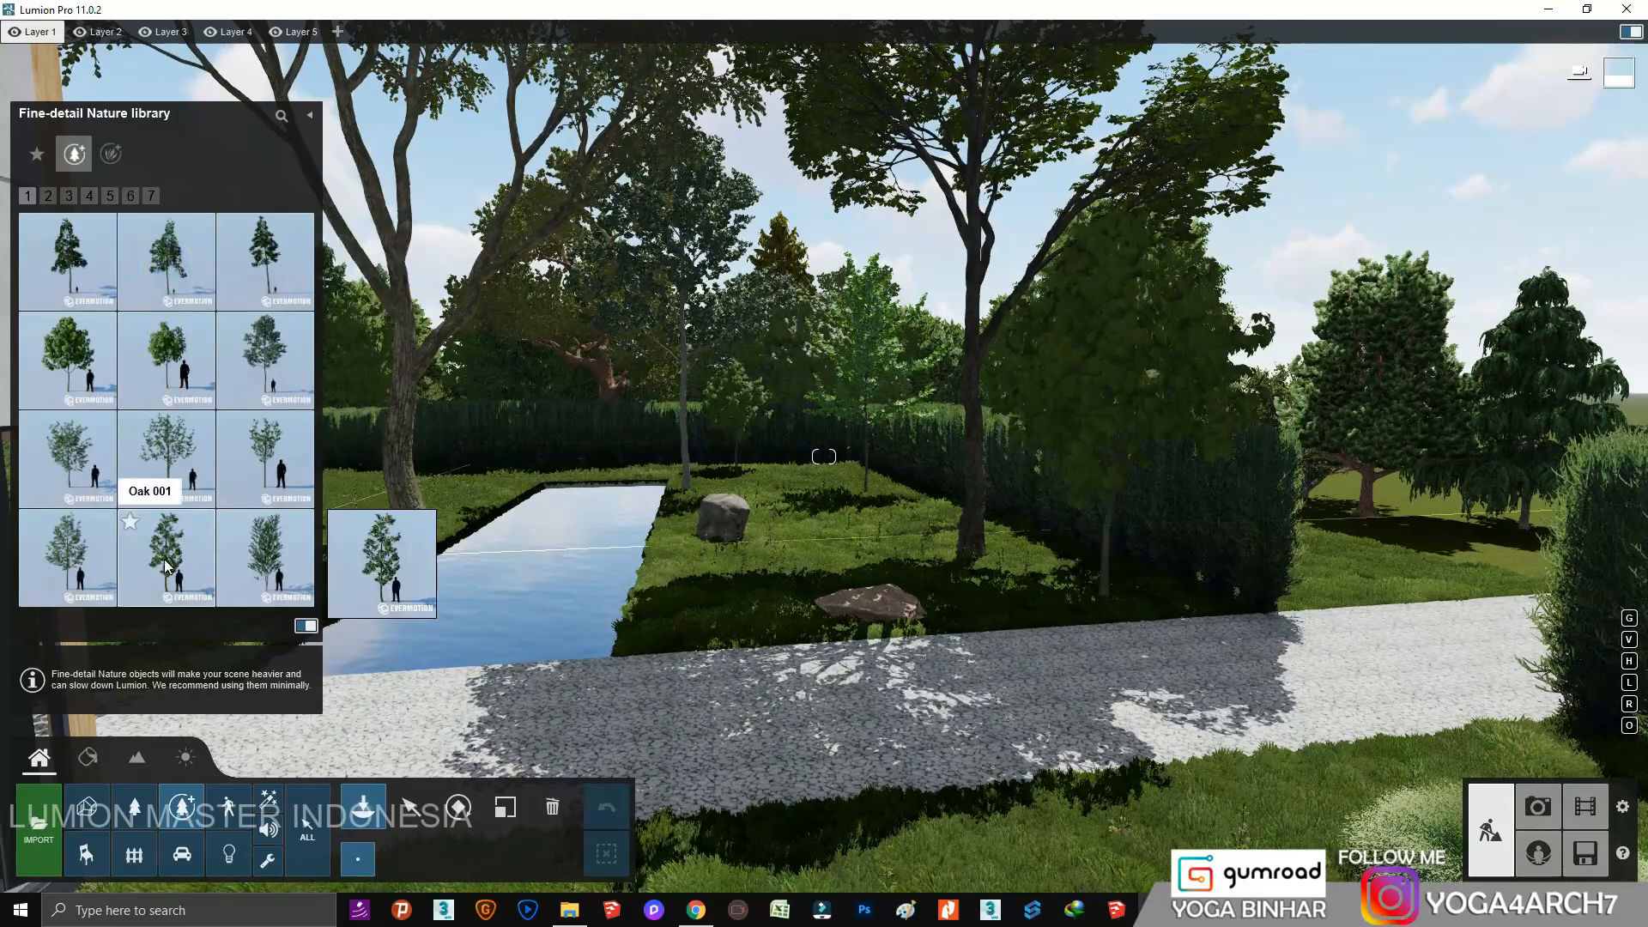
left_click(166, 459)
left_click(820, 609)
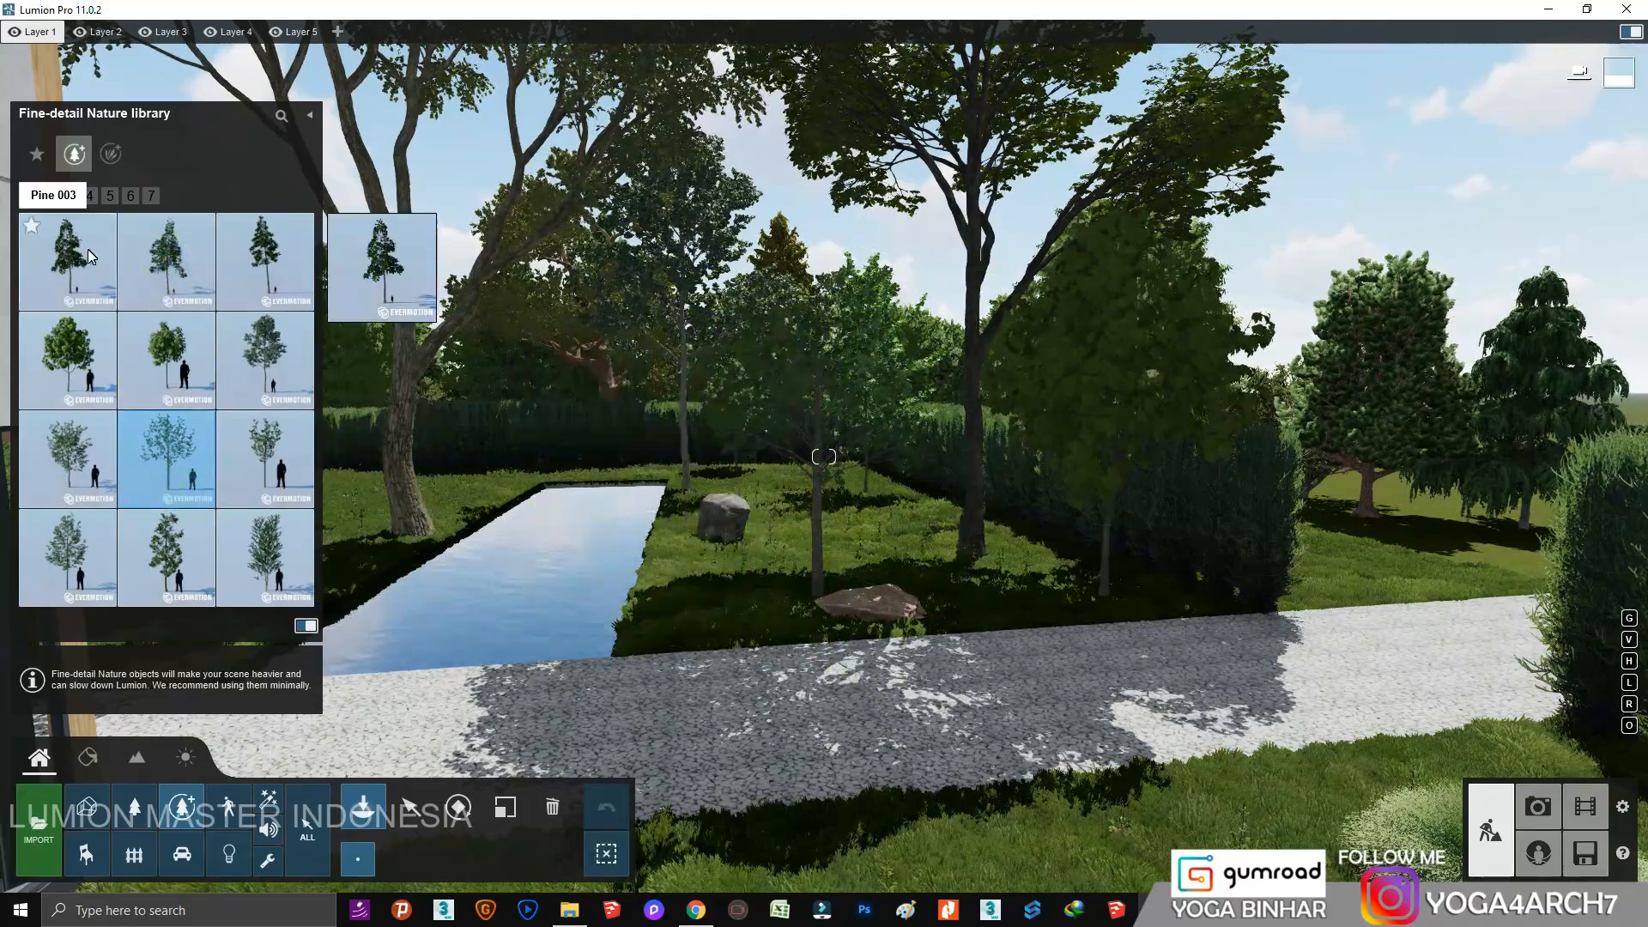
Place Maple 002 trees beyond the path near the hedge and on the near lawn, setting the near one's green selection hue to 0.5.
left_click(69, 361)
left_click(1364, 597)
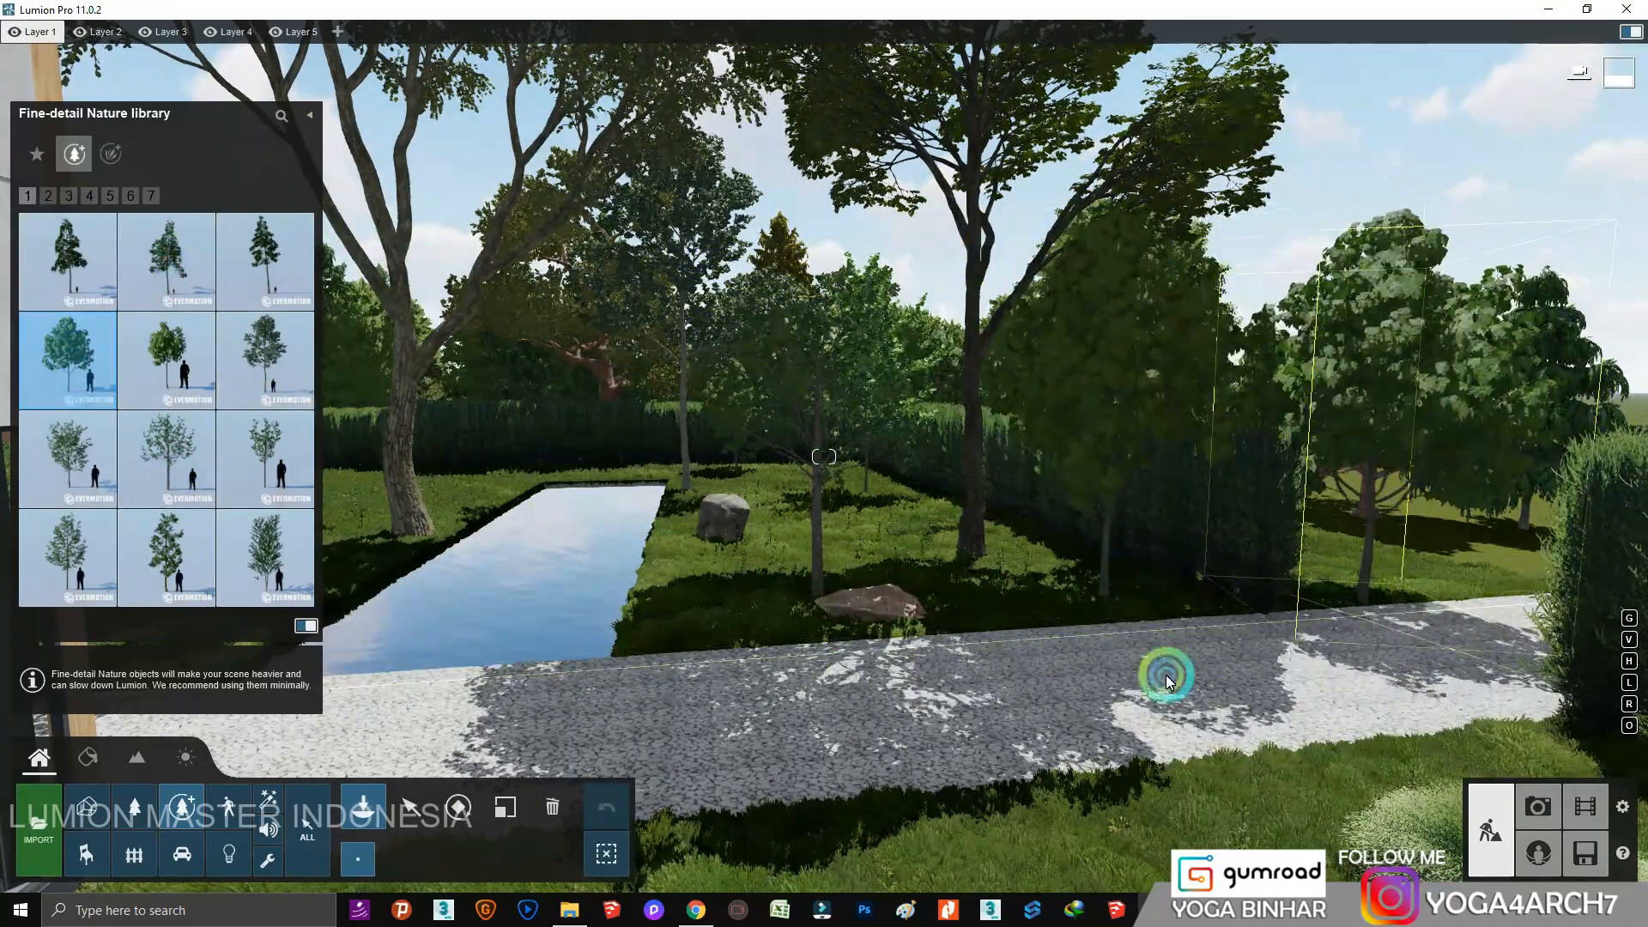
left_click(1061, 777)
key("s")
left_click(872, 759)
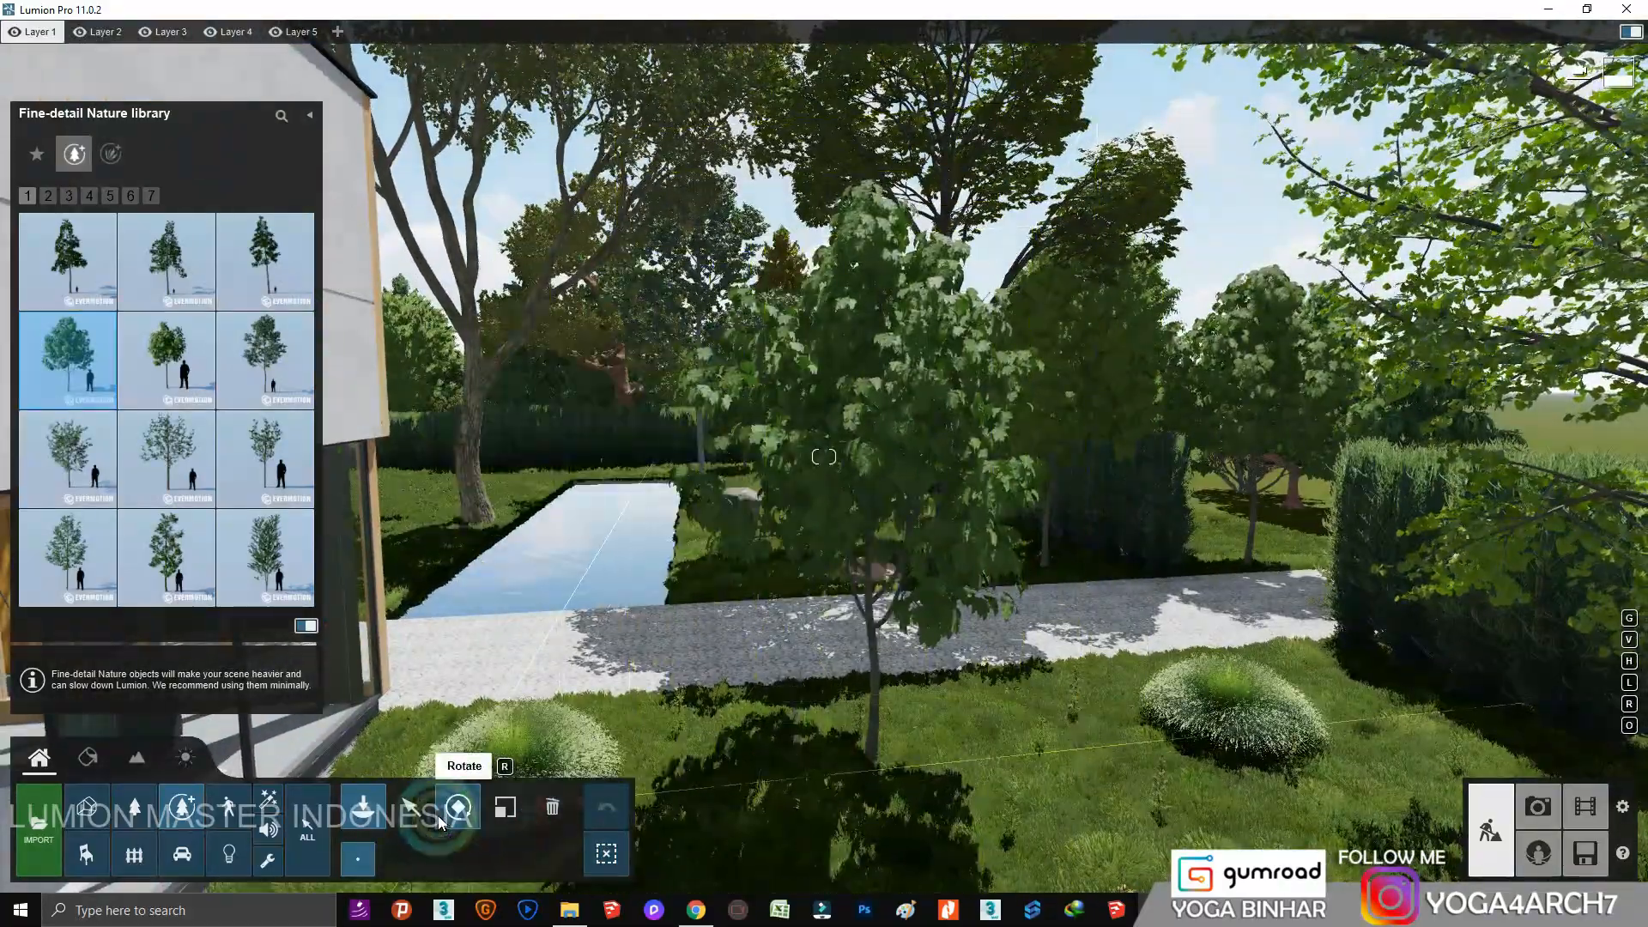
key("m")
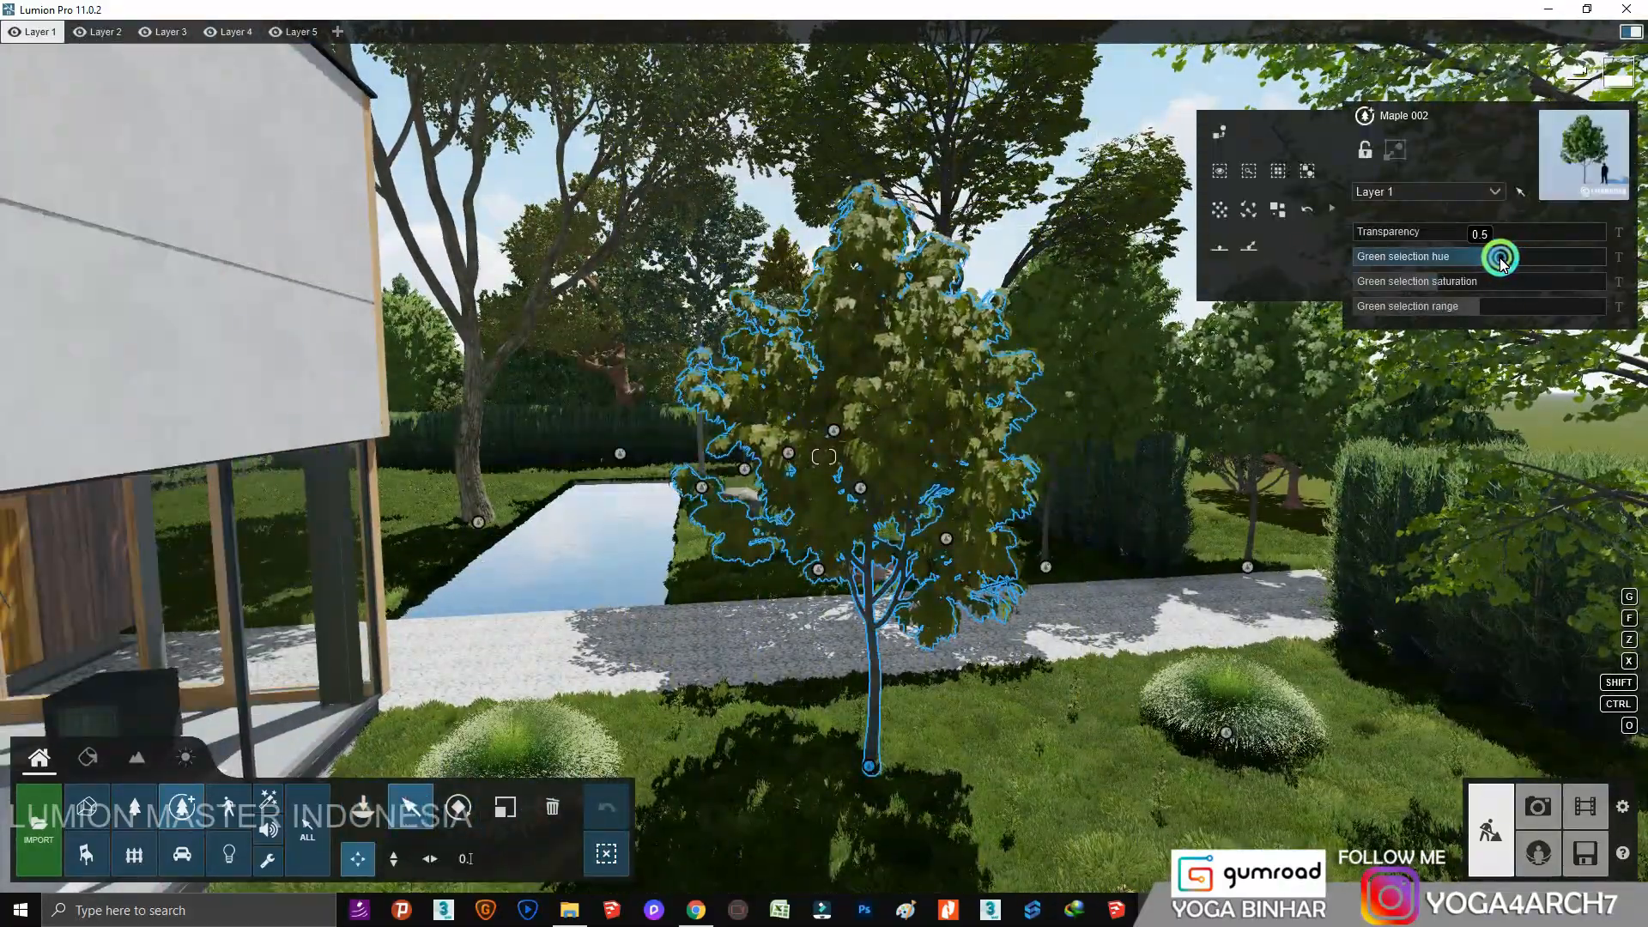
Replace the path's pebble material with the Ground 007 2048 material and save the change.
key("w")
right_click_drag(1125, 323, 164, 712)
left_click(88, 757)
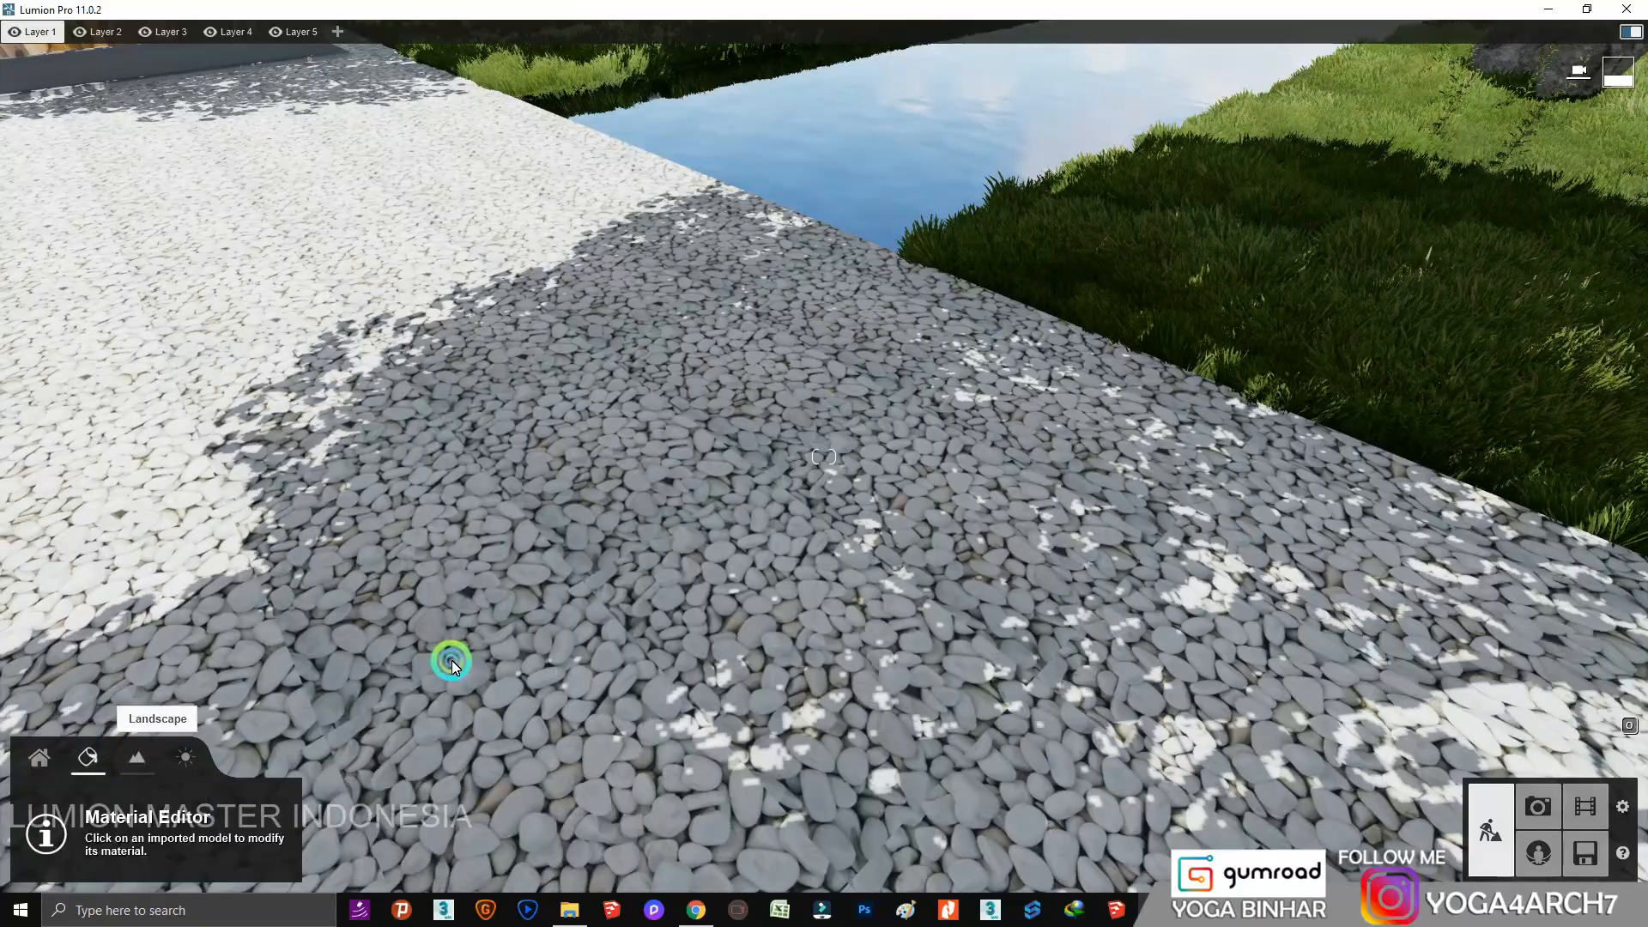
left_click(452, 661)
left_click(44, 313)
left_click(213, 364)
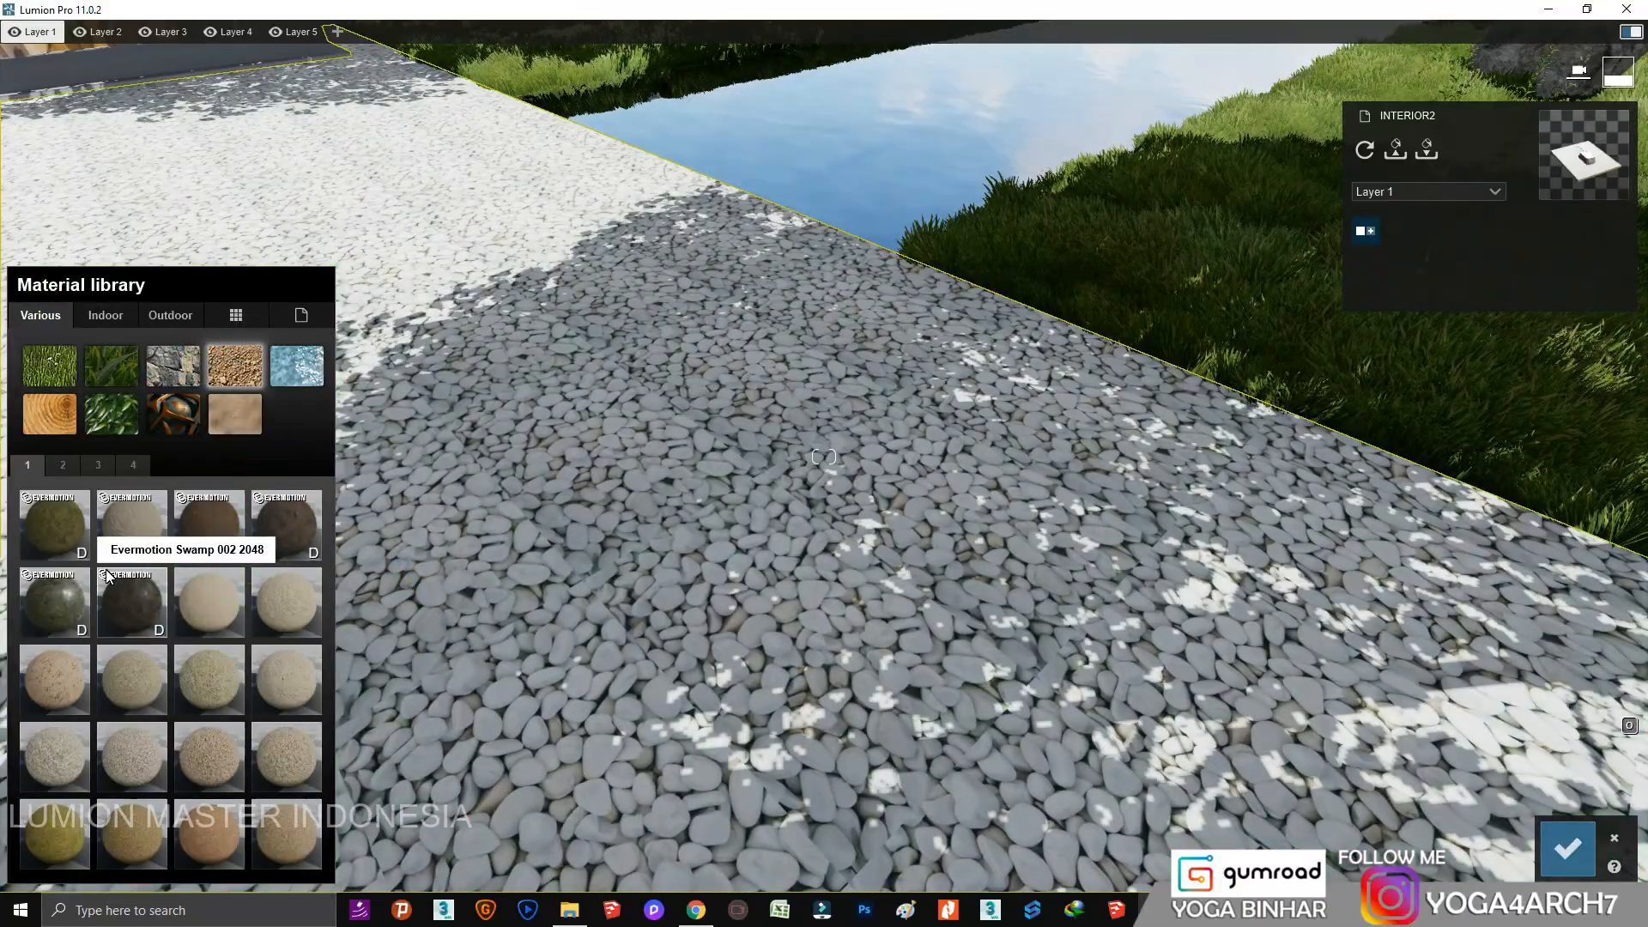
left_click(199, 753)
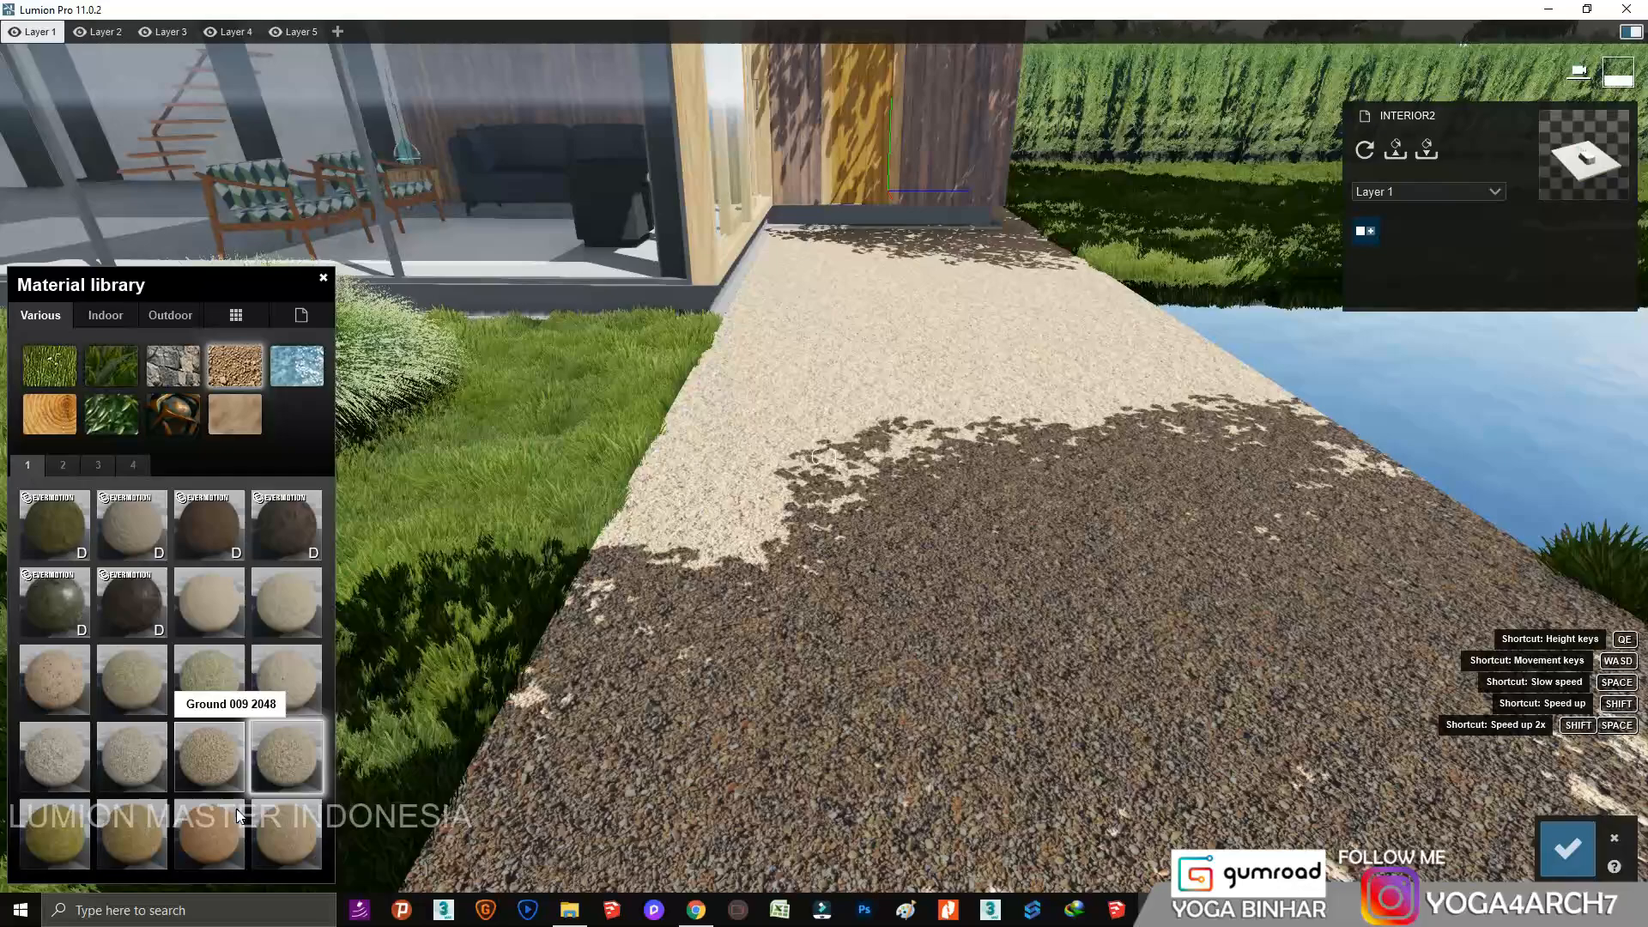
left_click(90, 753)
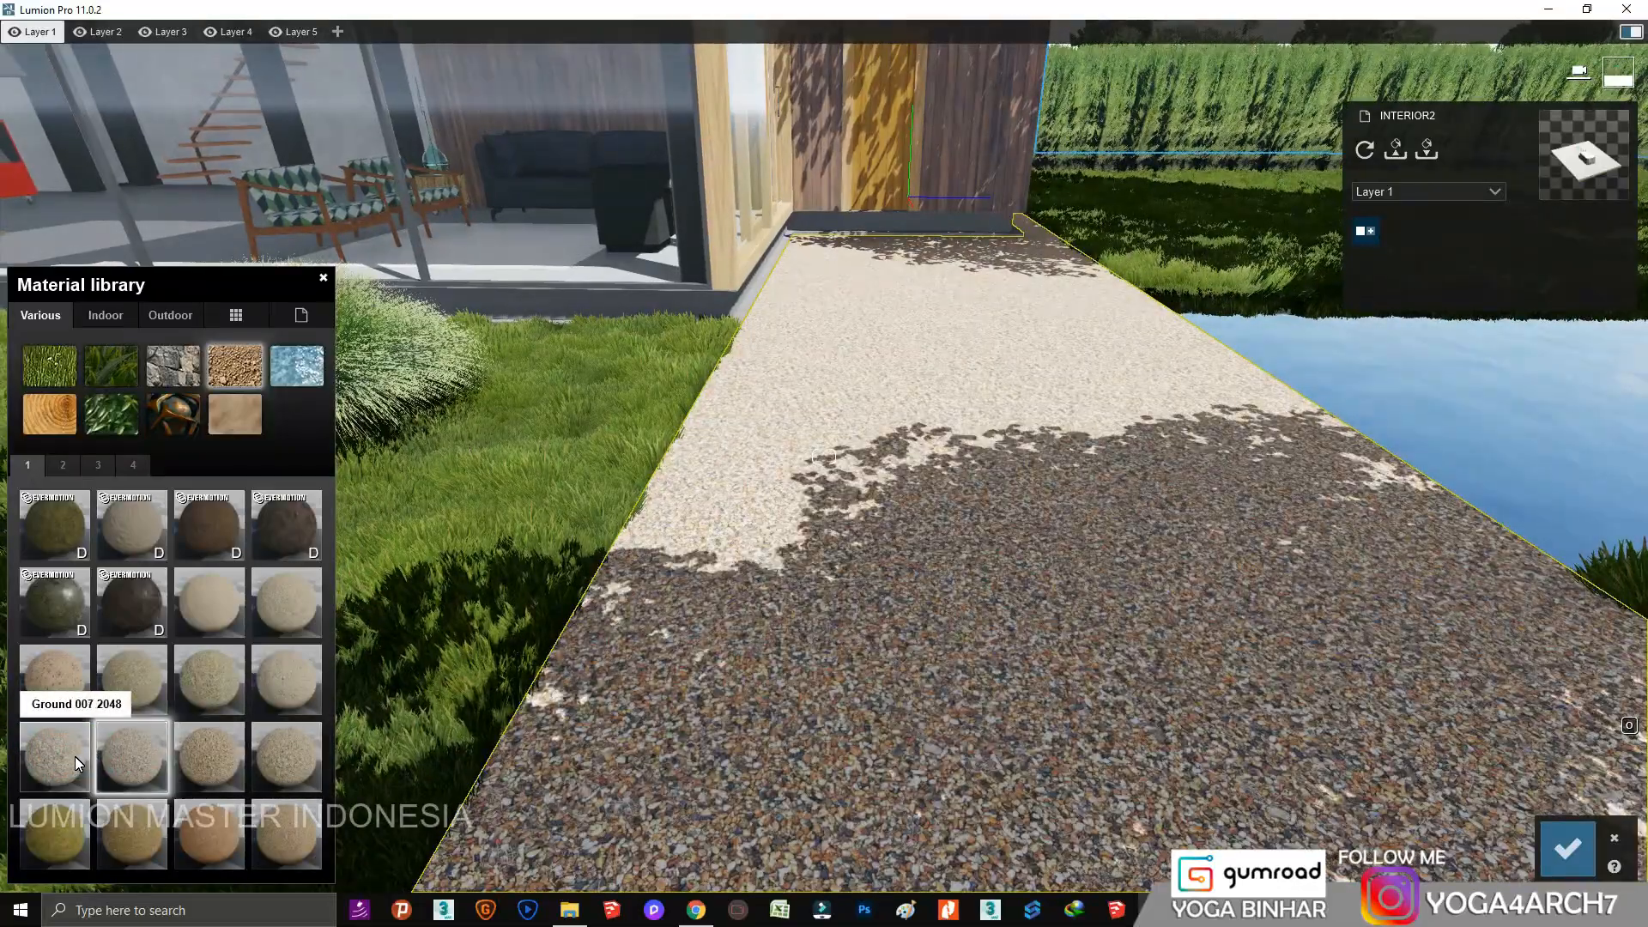
left_click(62, 759)
left_click(1589, 869)
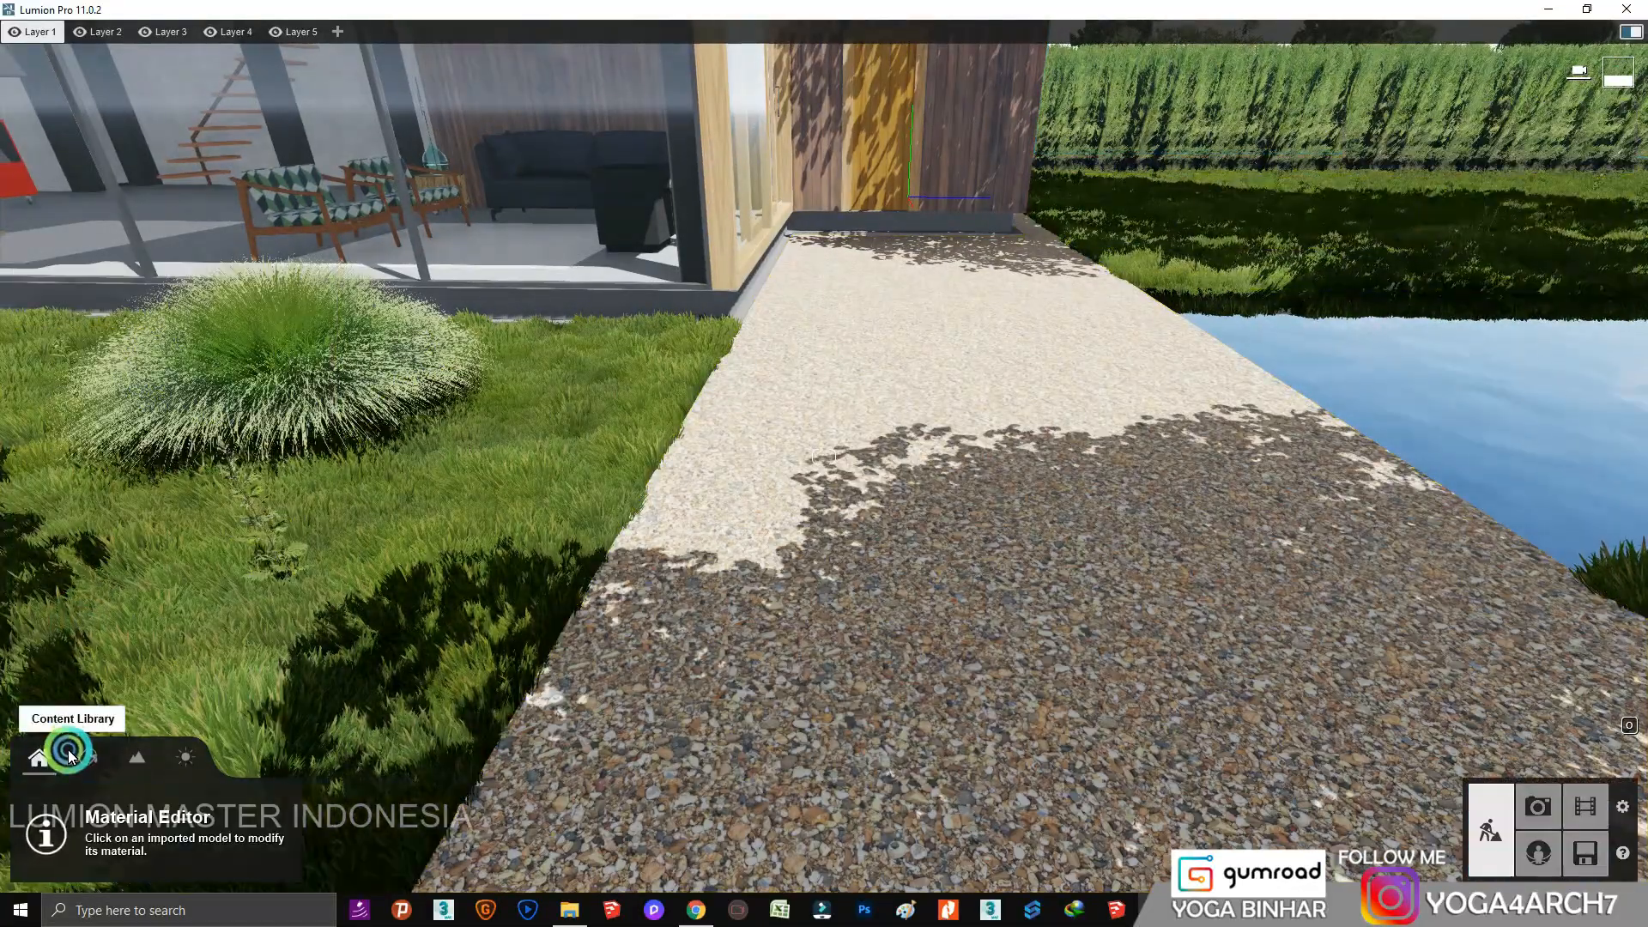
Place the SUV HD 004 car from the transport library on the path beside the pool.
left_click(69, 750)
left_click(181, 854)
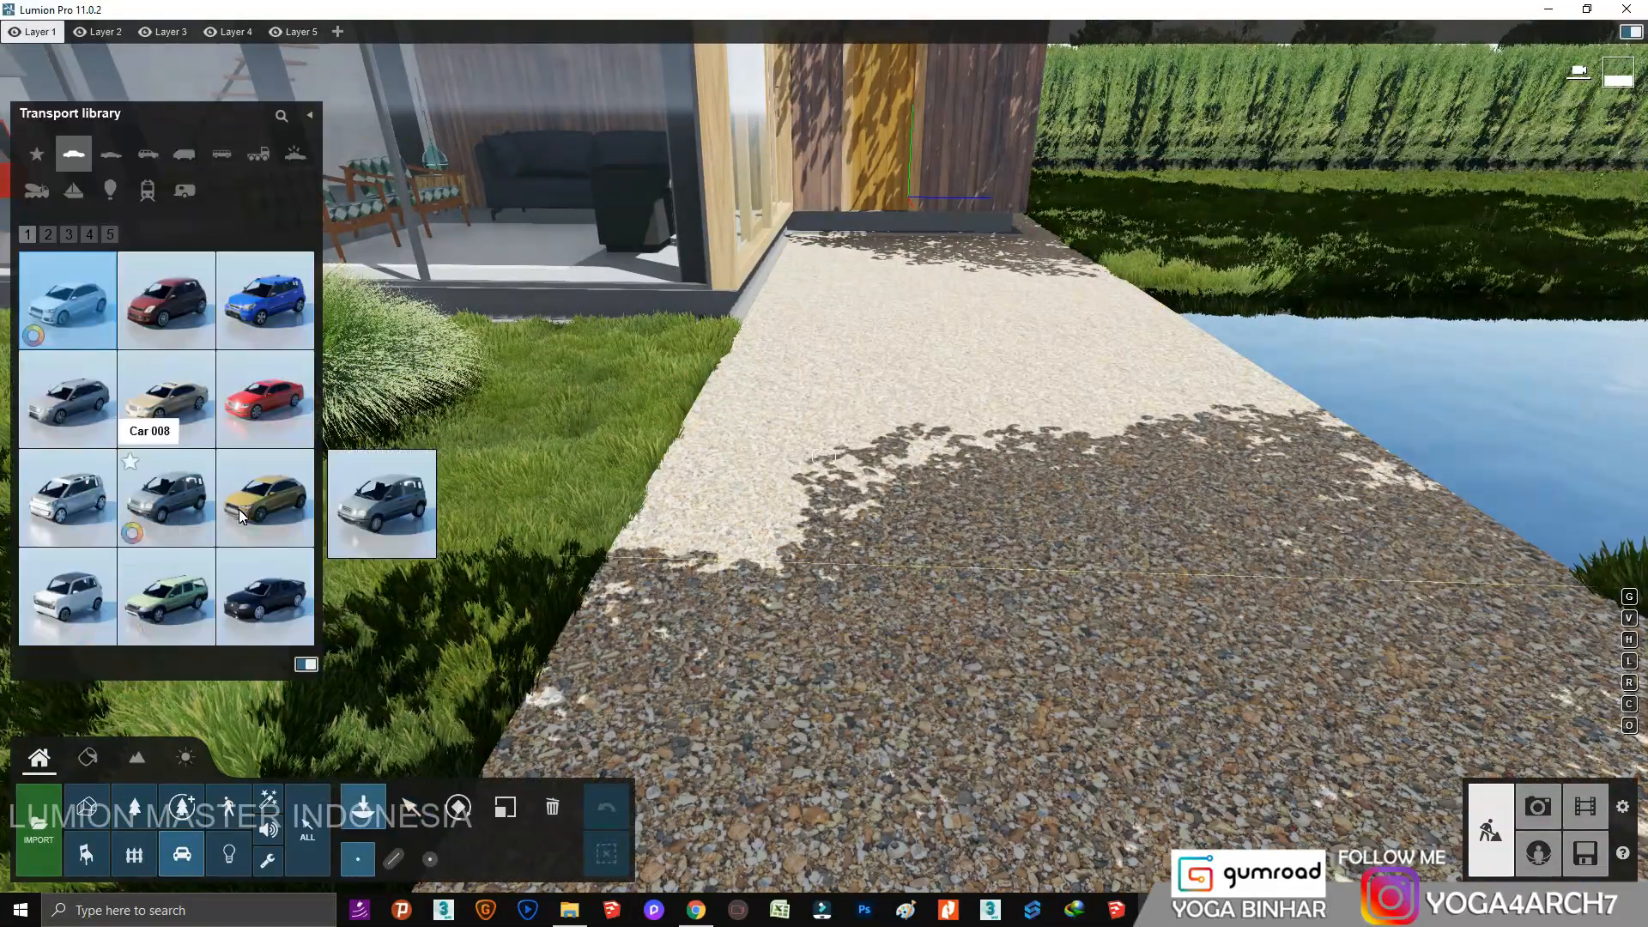
left_click(154, 156)
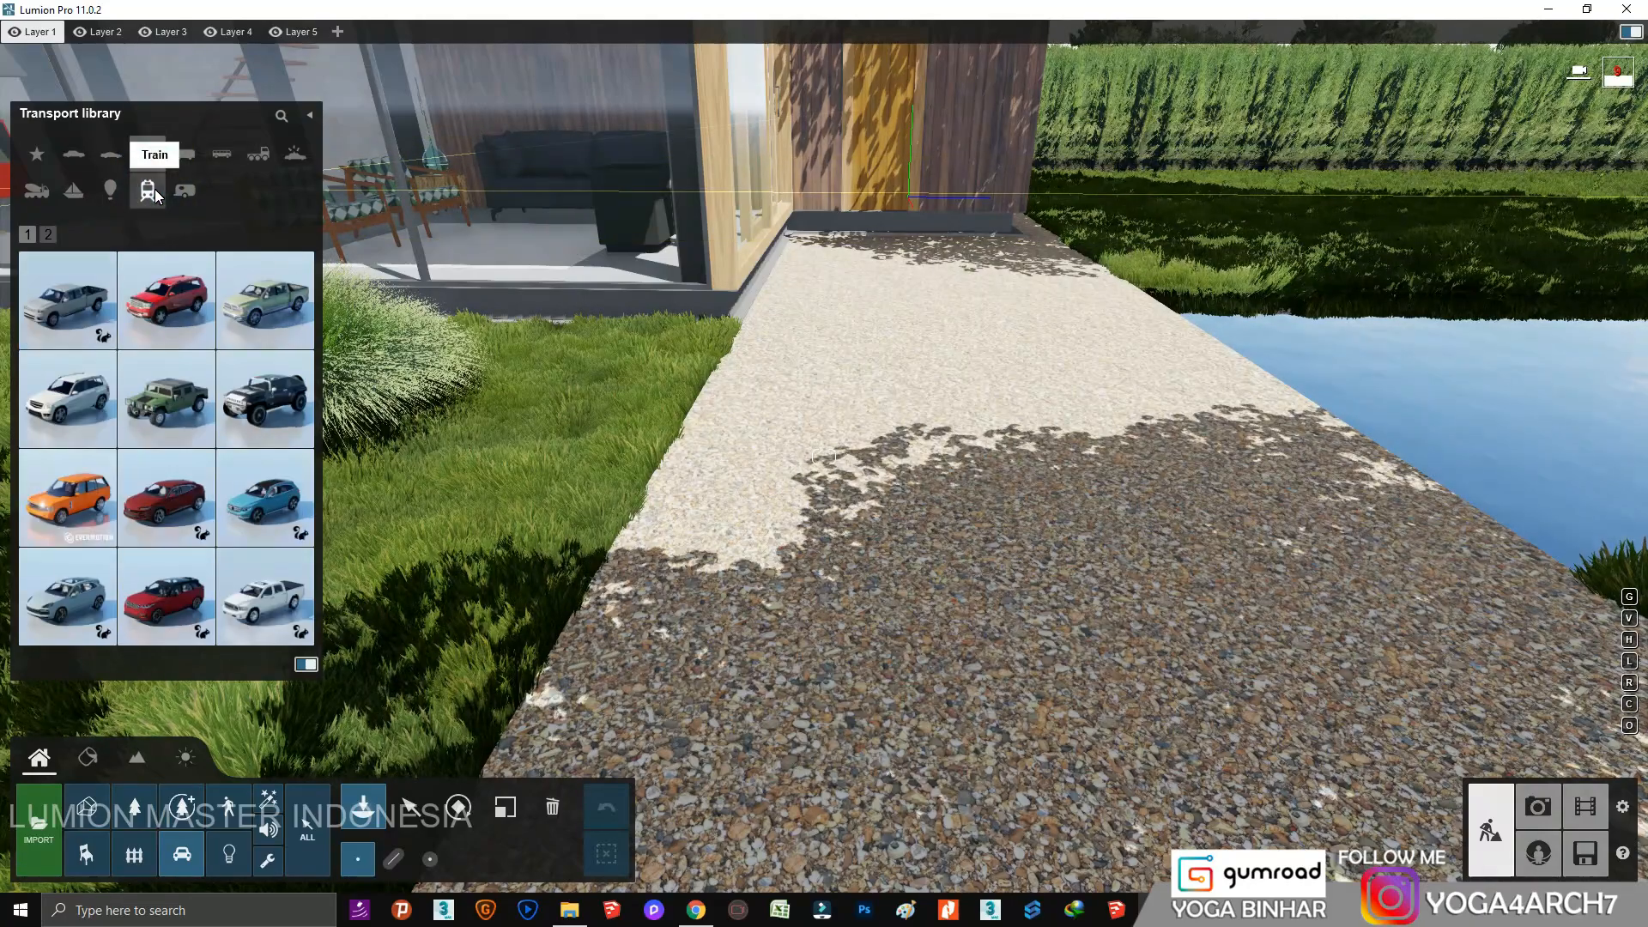
left_click(83, 611)
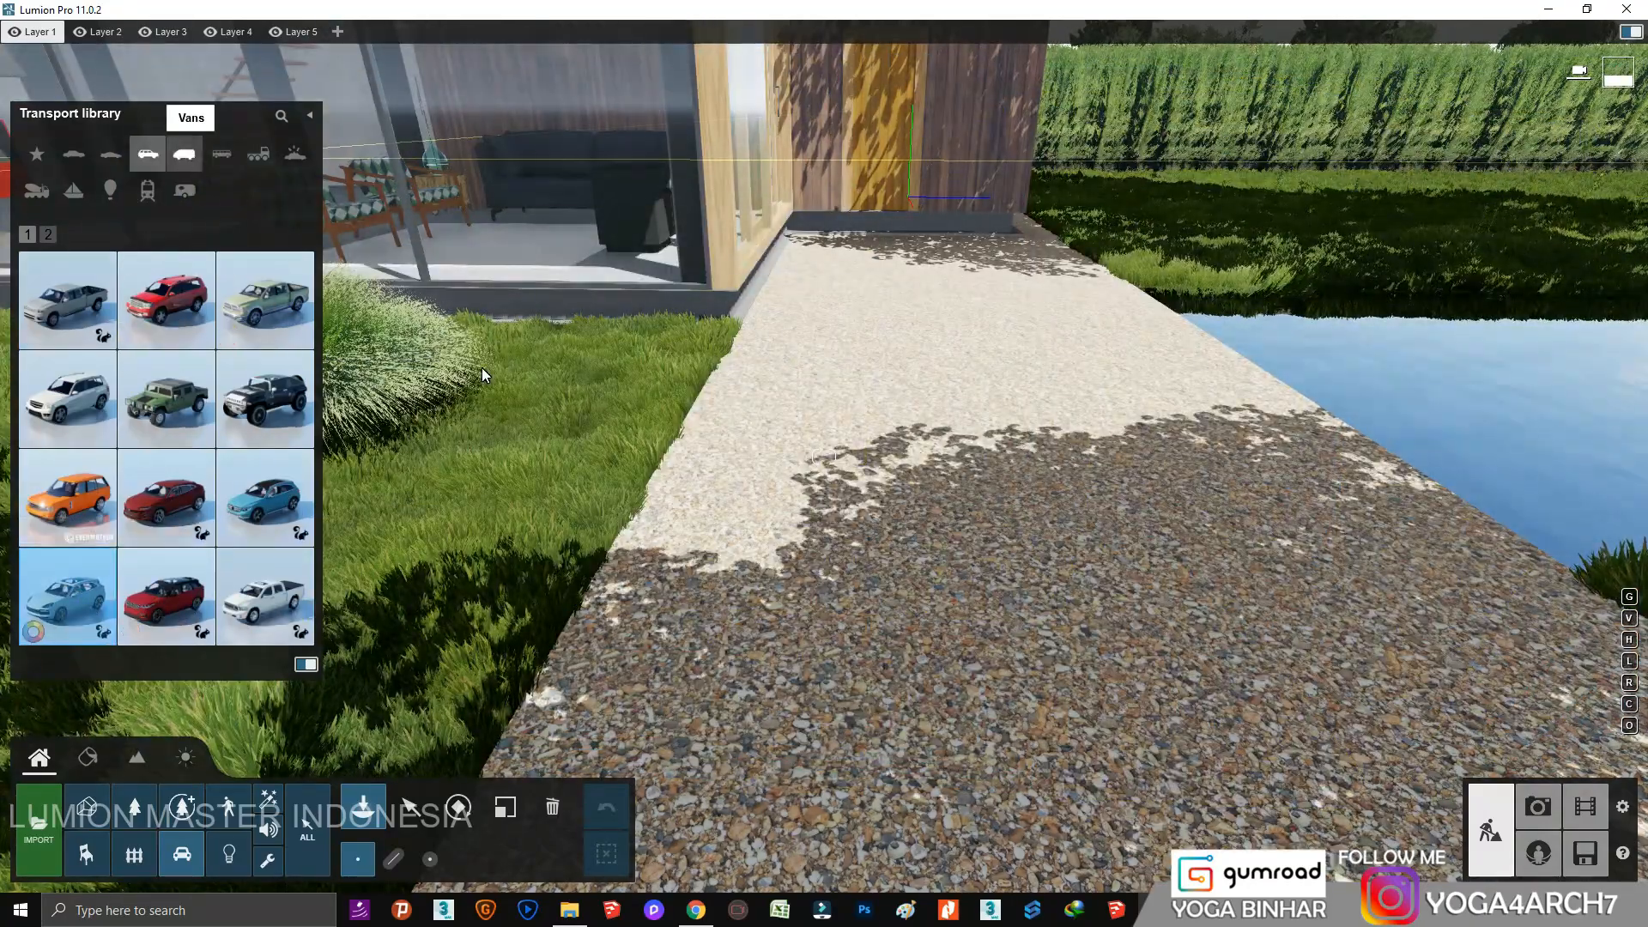
left_click(987, 565)
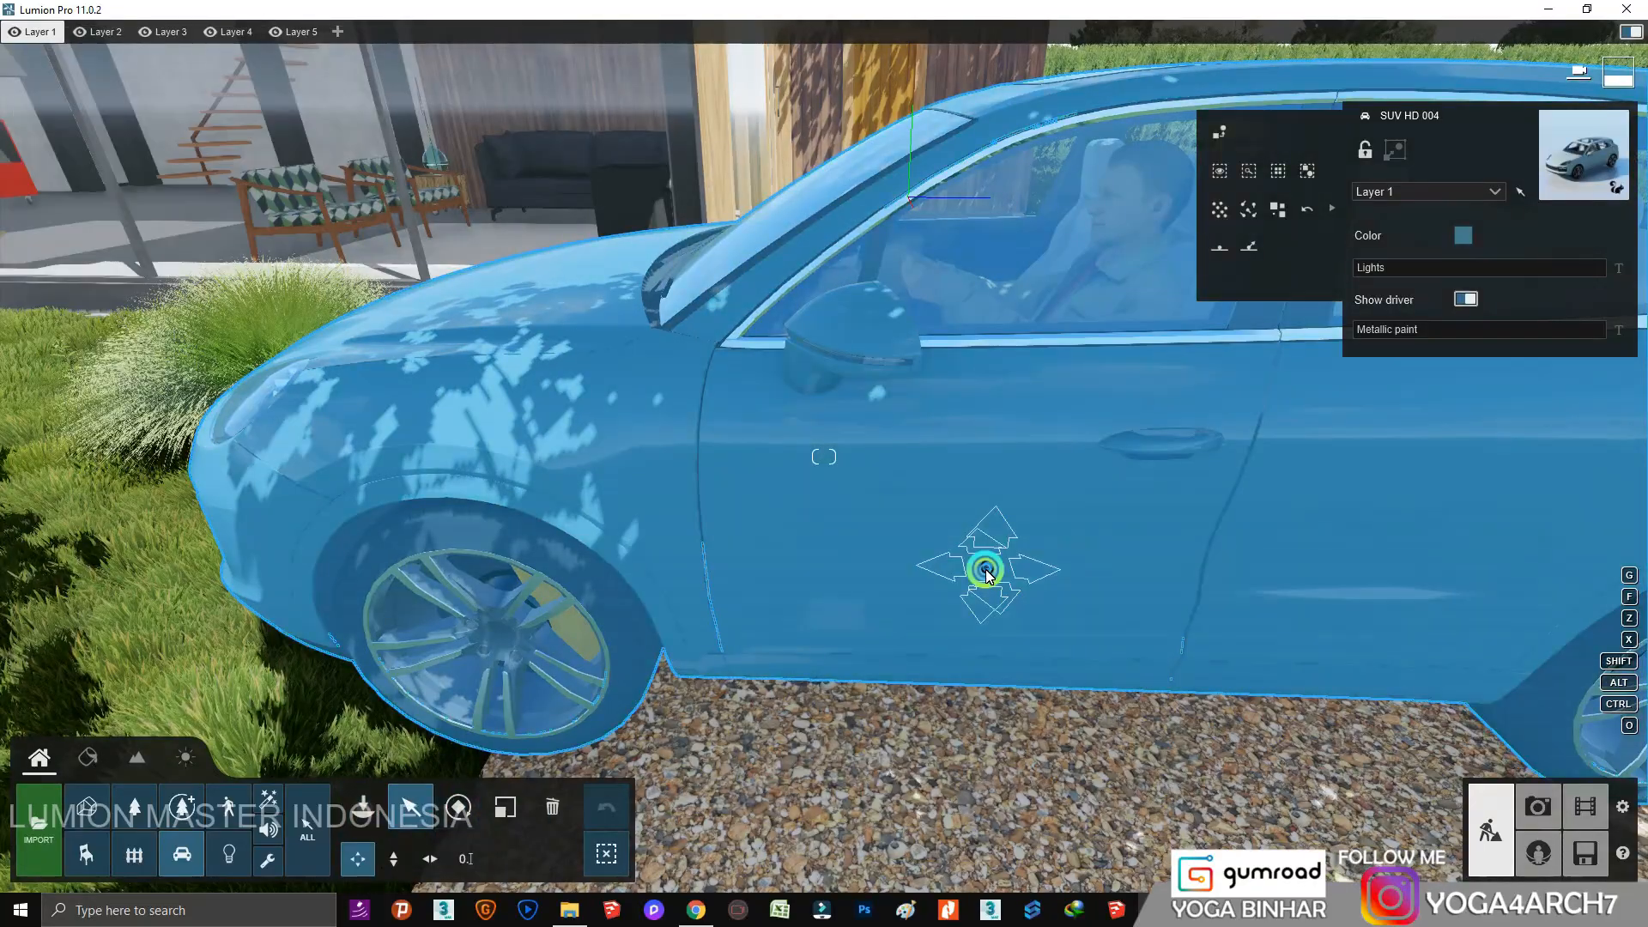
Hide the SUV's driver and rotate the car so it lines up with the path, facing the house.
left_click(1464, 299)
left_click(458, 806)
left_click_drag(950, 572, 1021, 512)
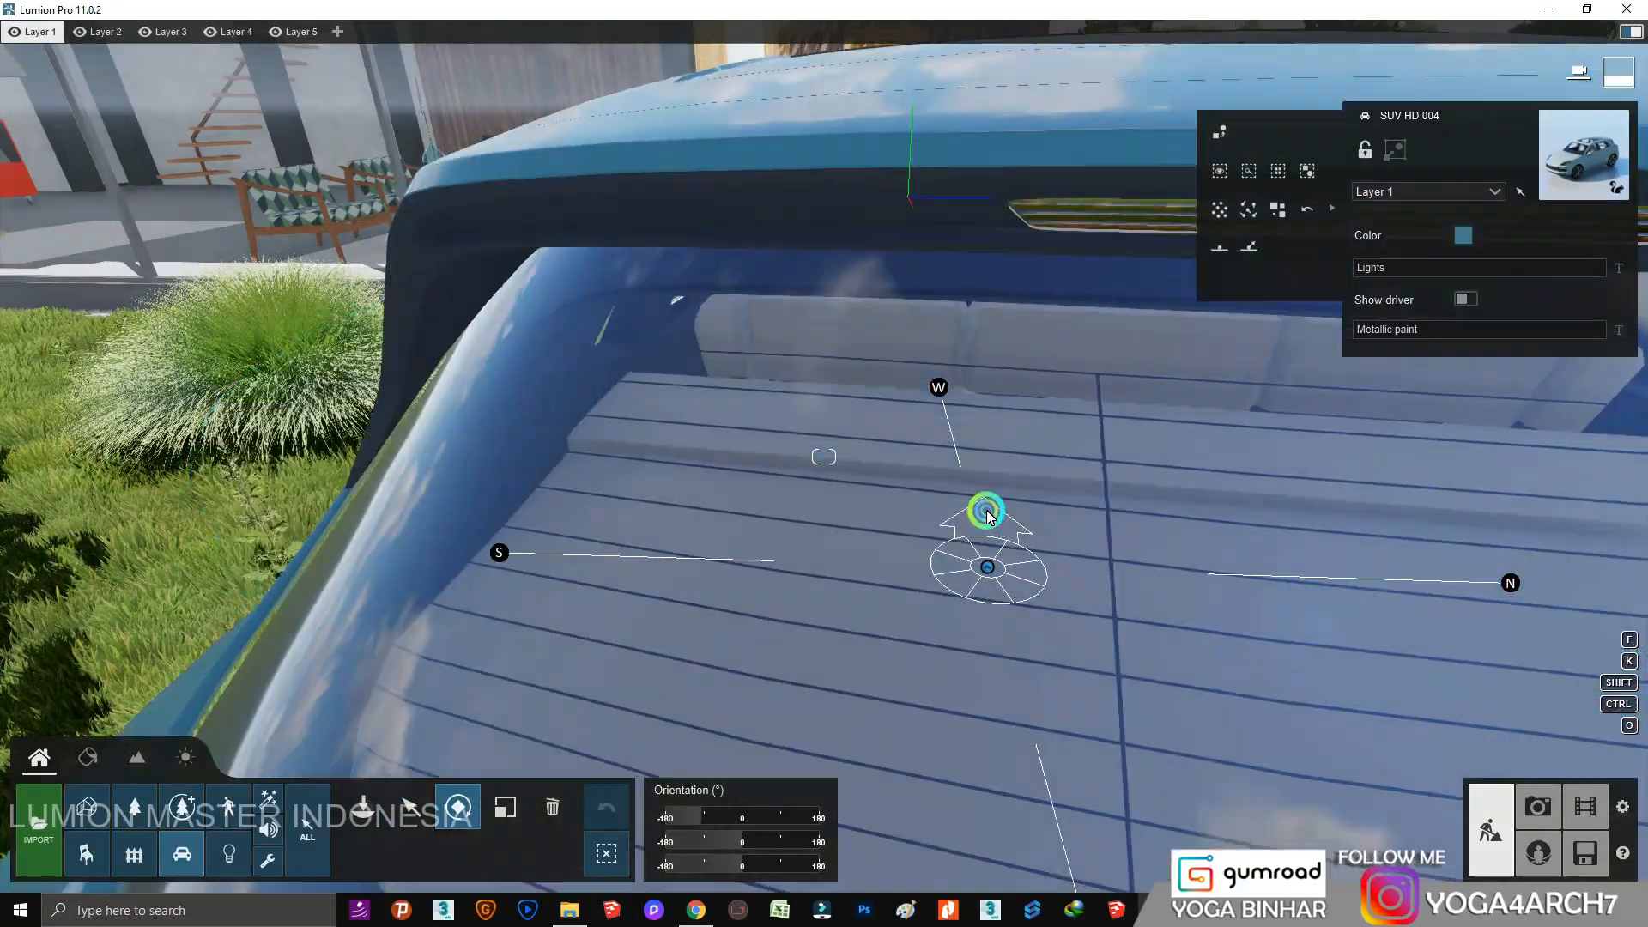
scroll(961, 498, "down", 3)
left_click_drag(893, 504, 924, 515)
left_click(409, 807)
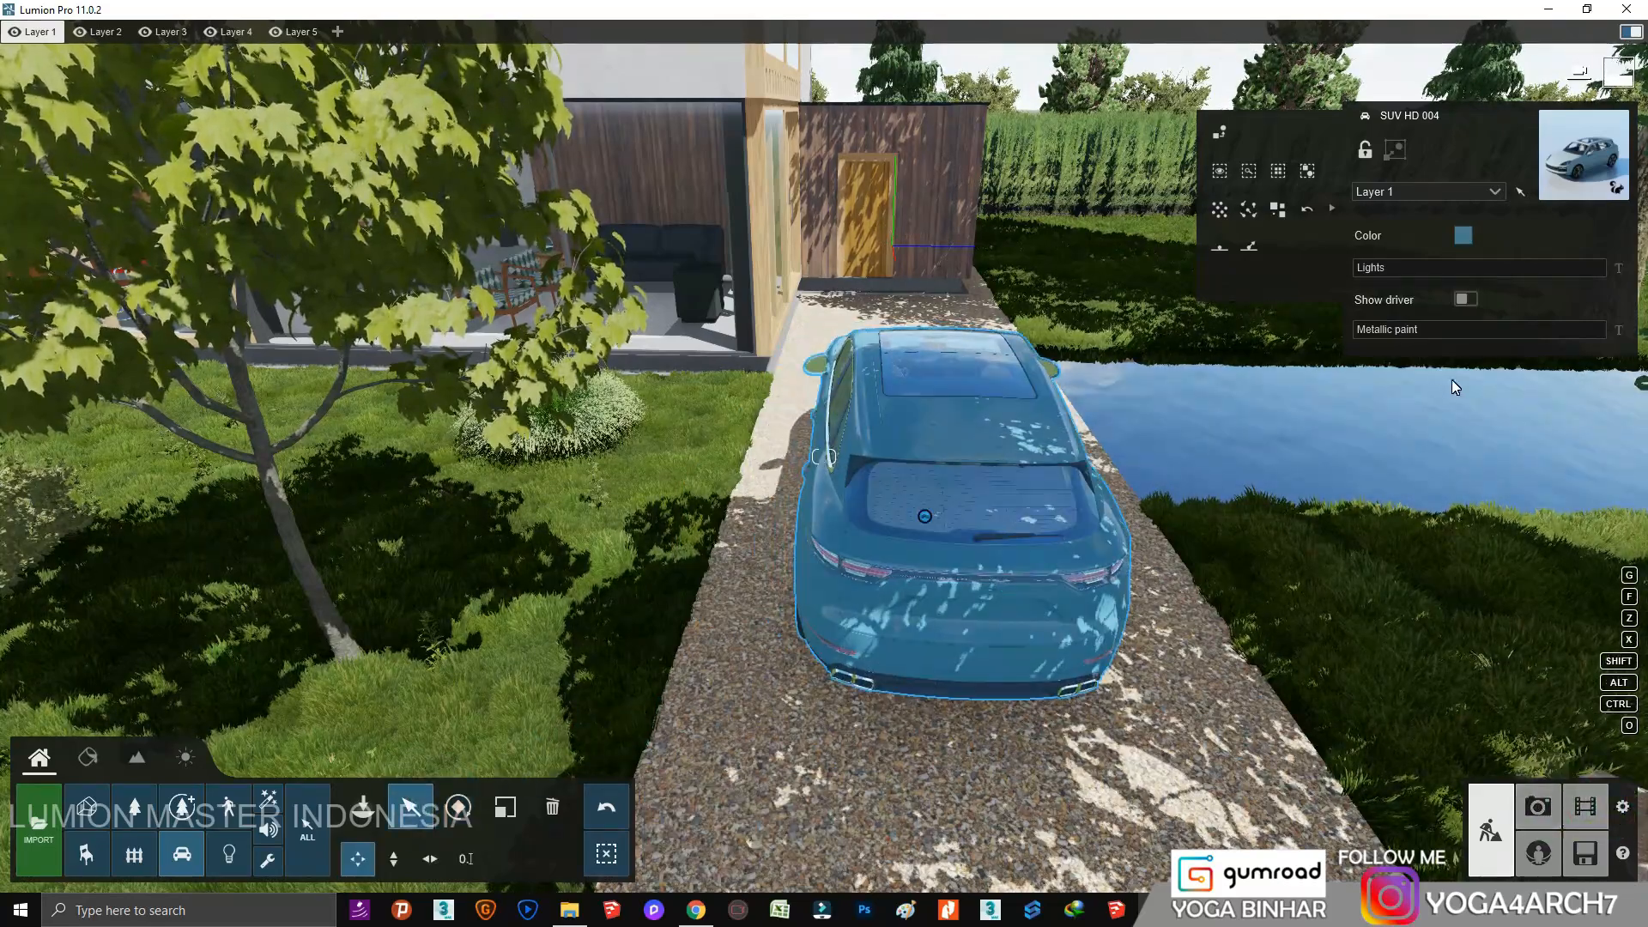
Recall photo 1 and set its Volumetric Sunlight effect to brightness 0.0 and range about 1.3, refreshing the preview.
left_click(1538, 807)
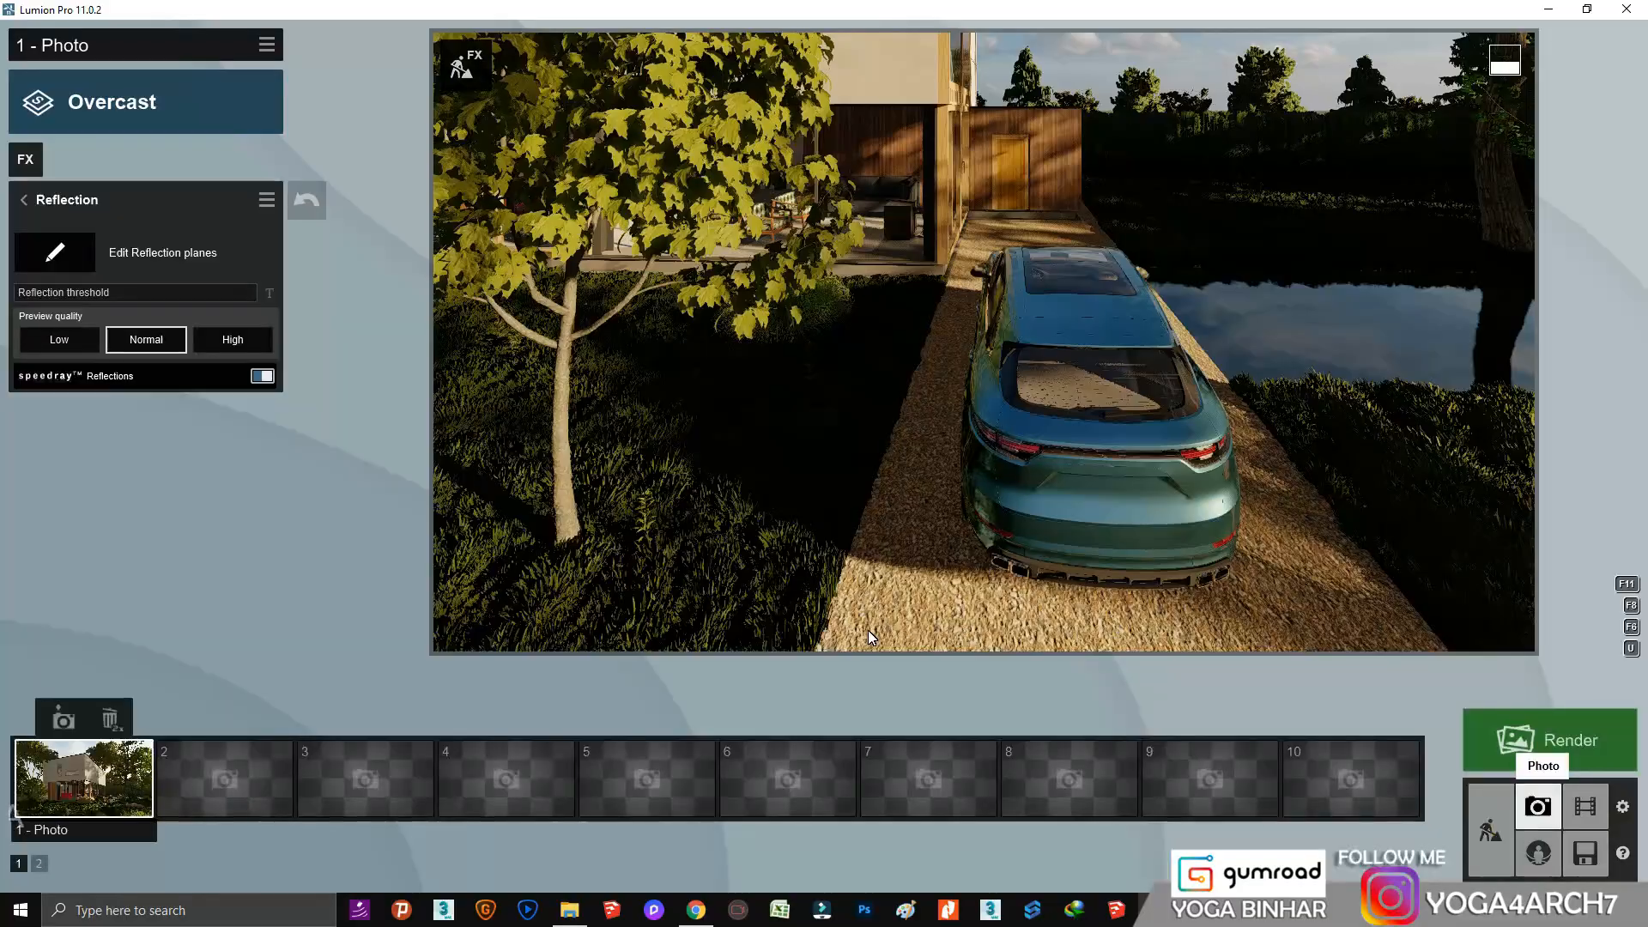
left_click(122, 785)
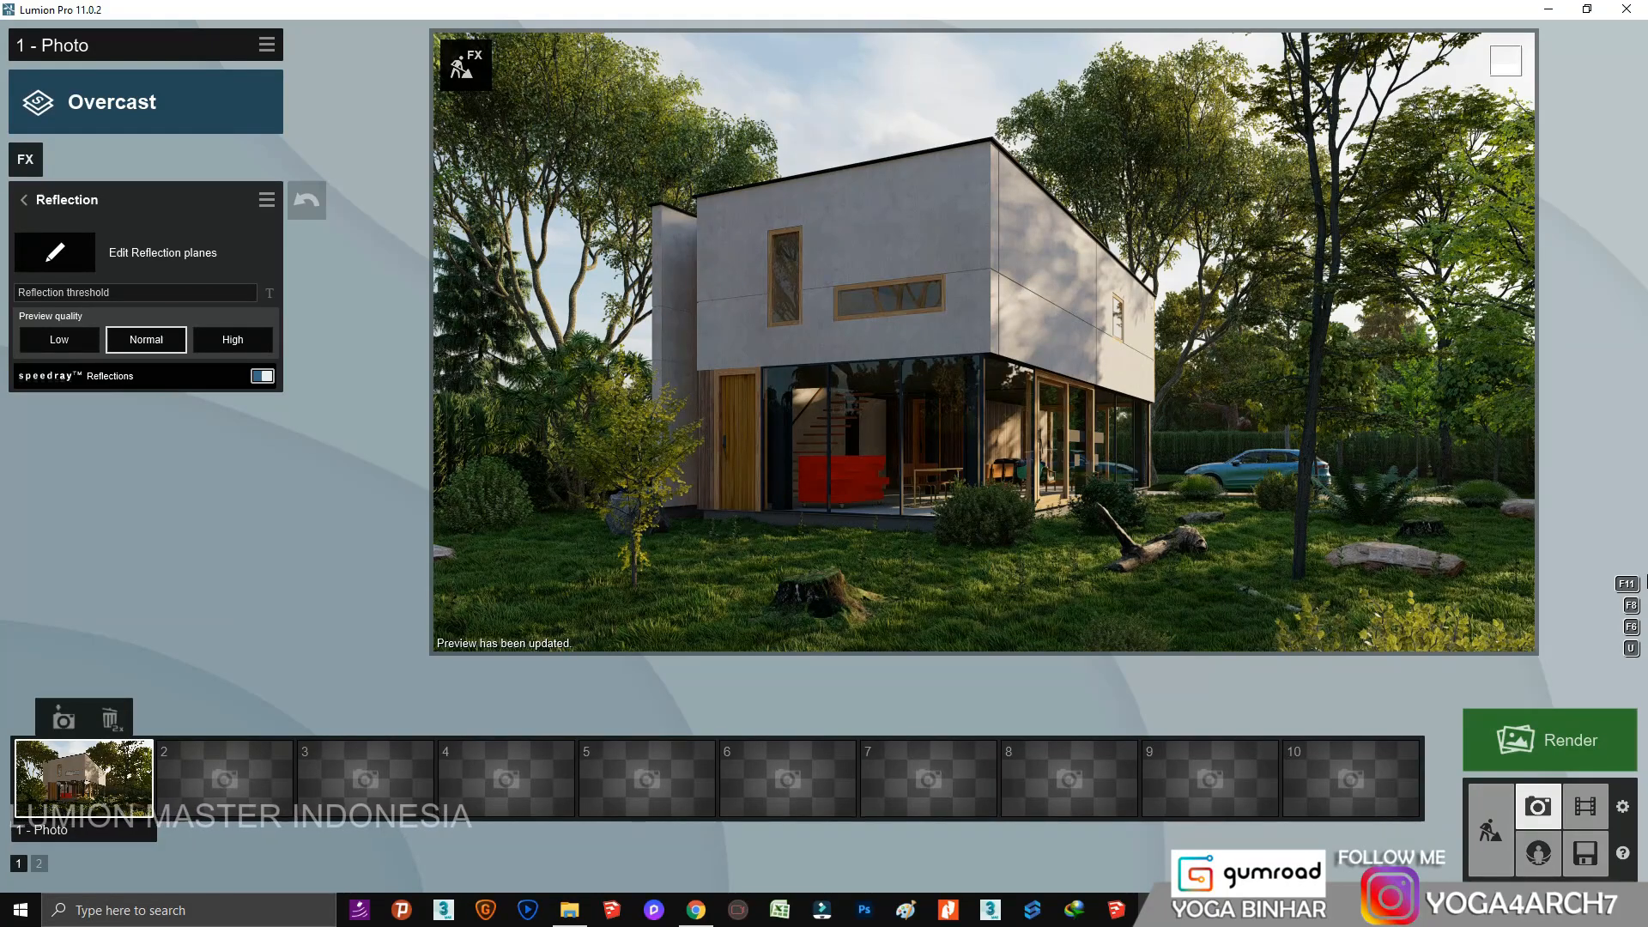
left_click(28, 203)
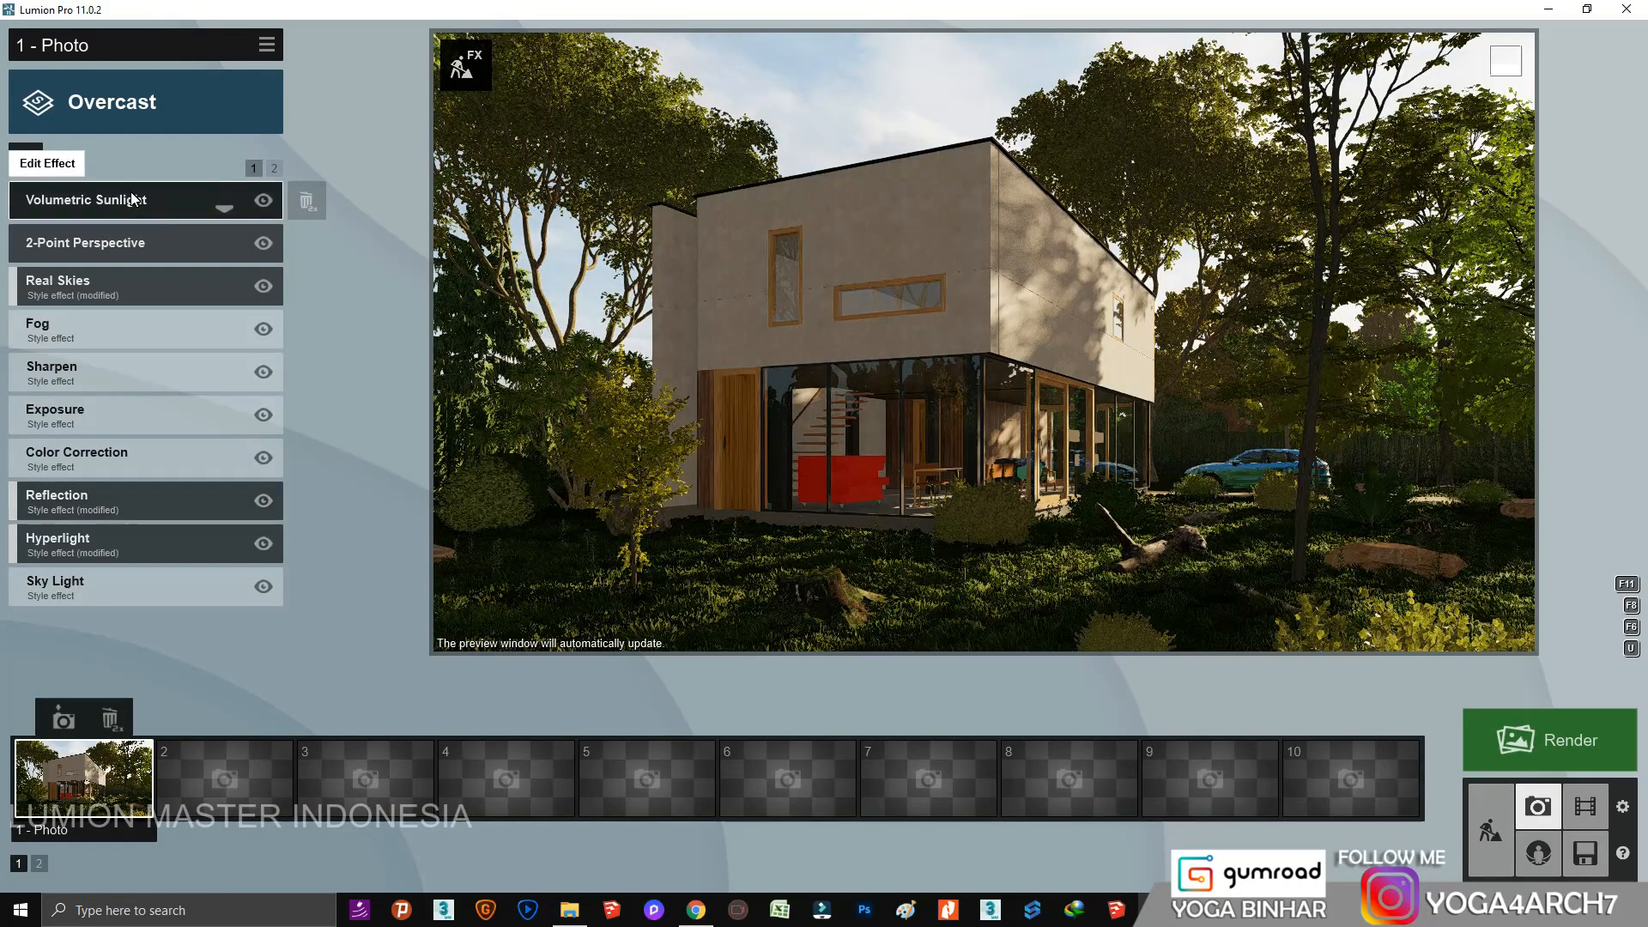
left_click(163, 199)
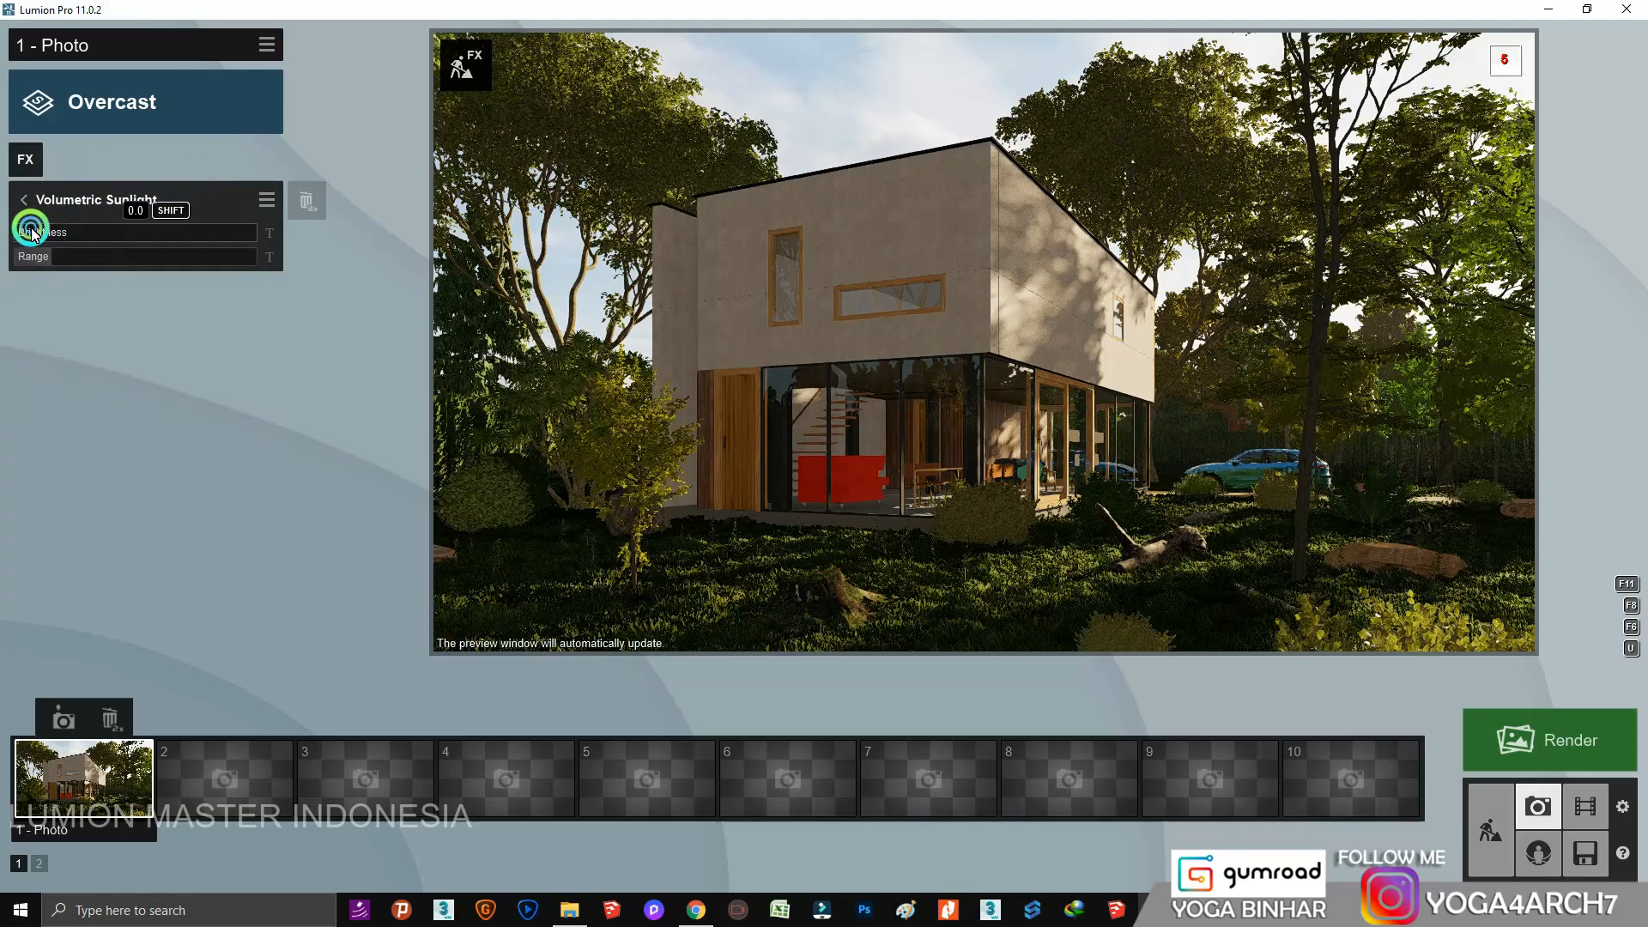
left_click_drag(31, 229, 22, 229)
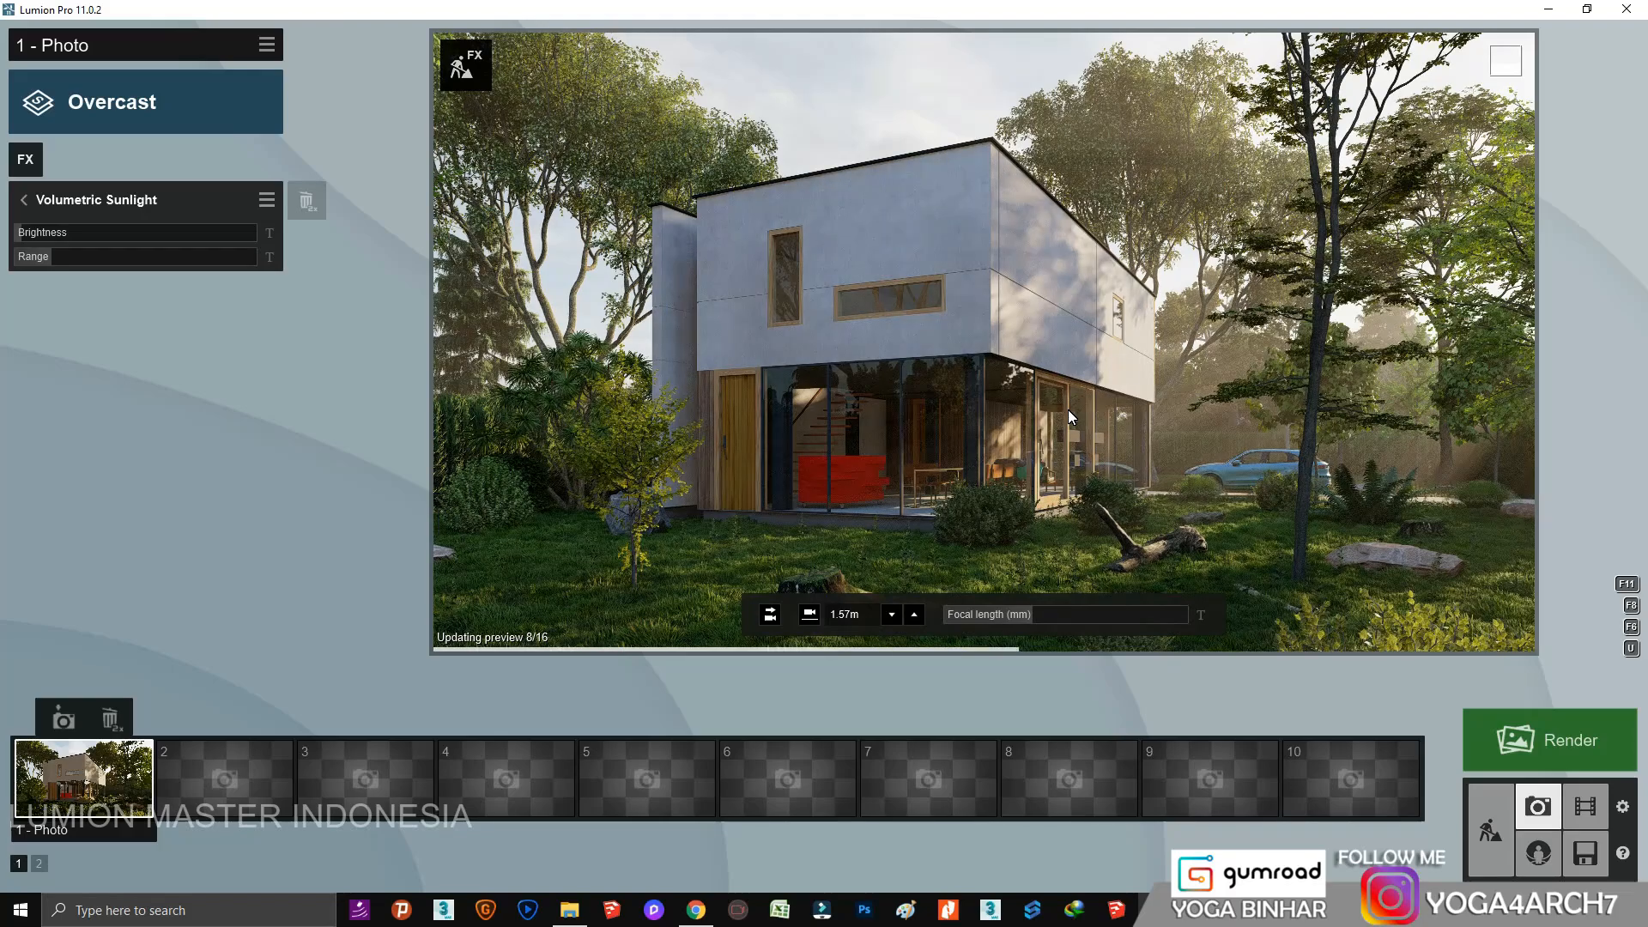
left_click(18, 230)
left_click(60, 255)
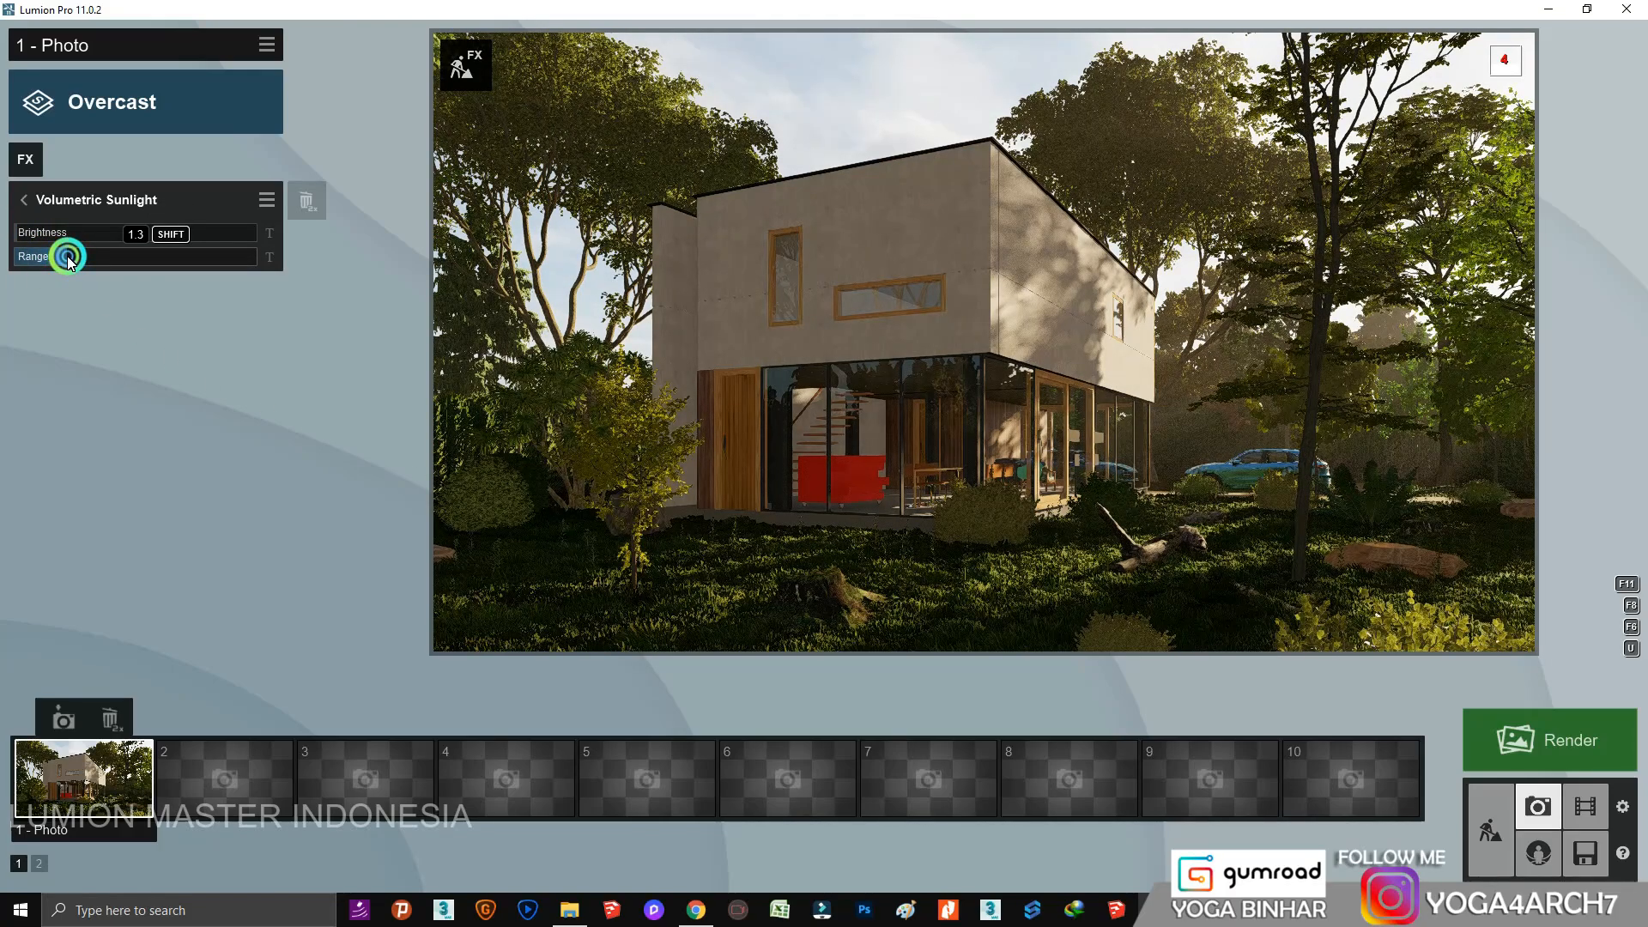
left_click(1125, 501)
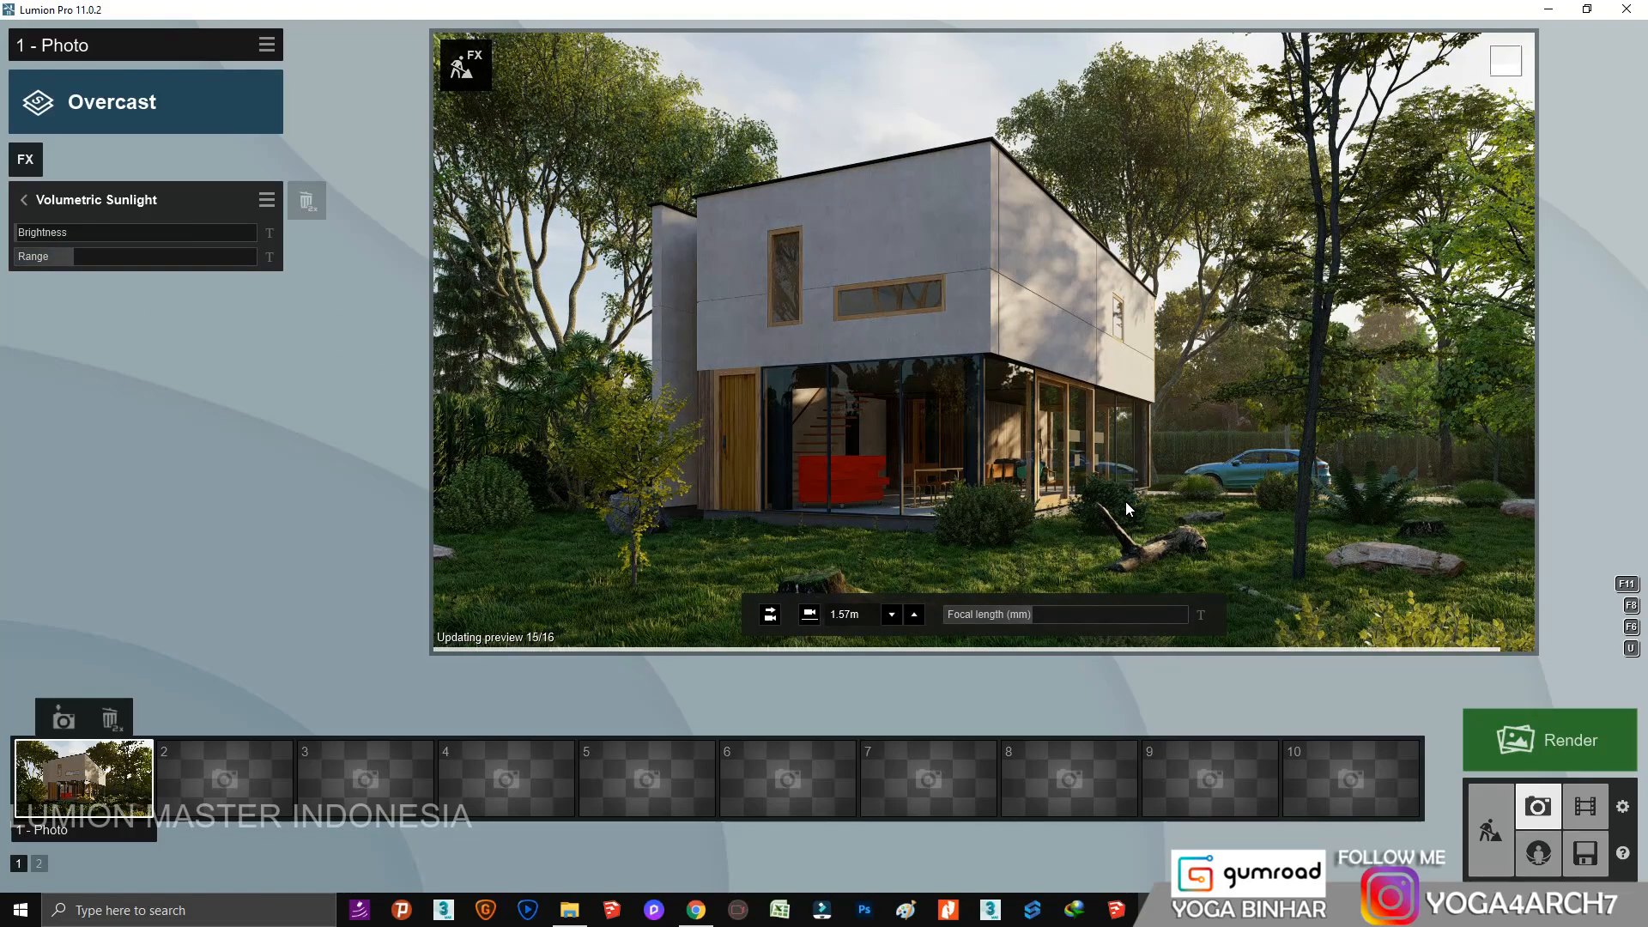
left_click(18, 235)
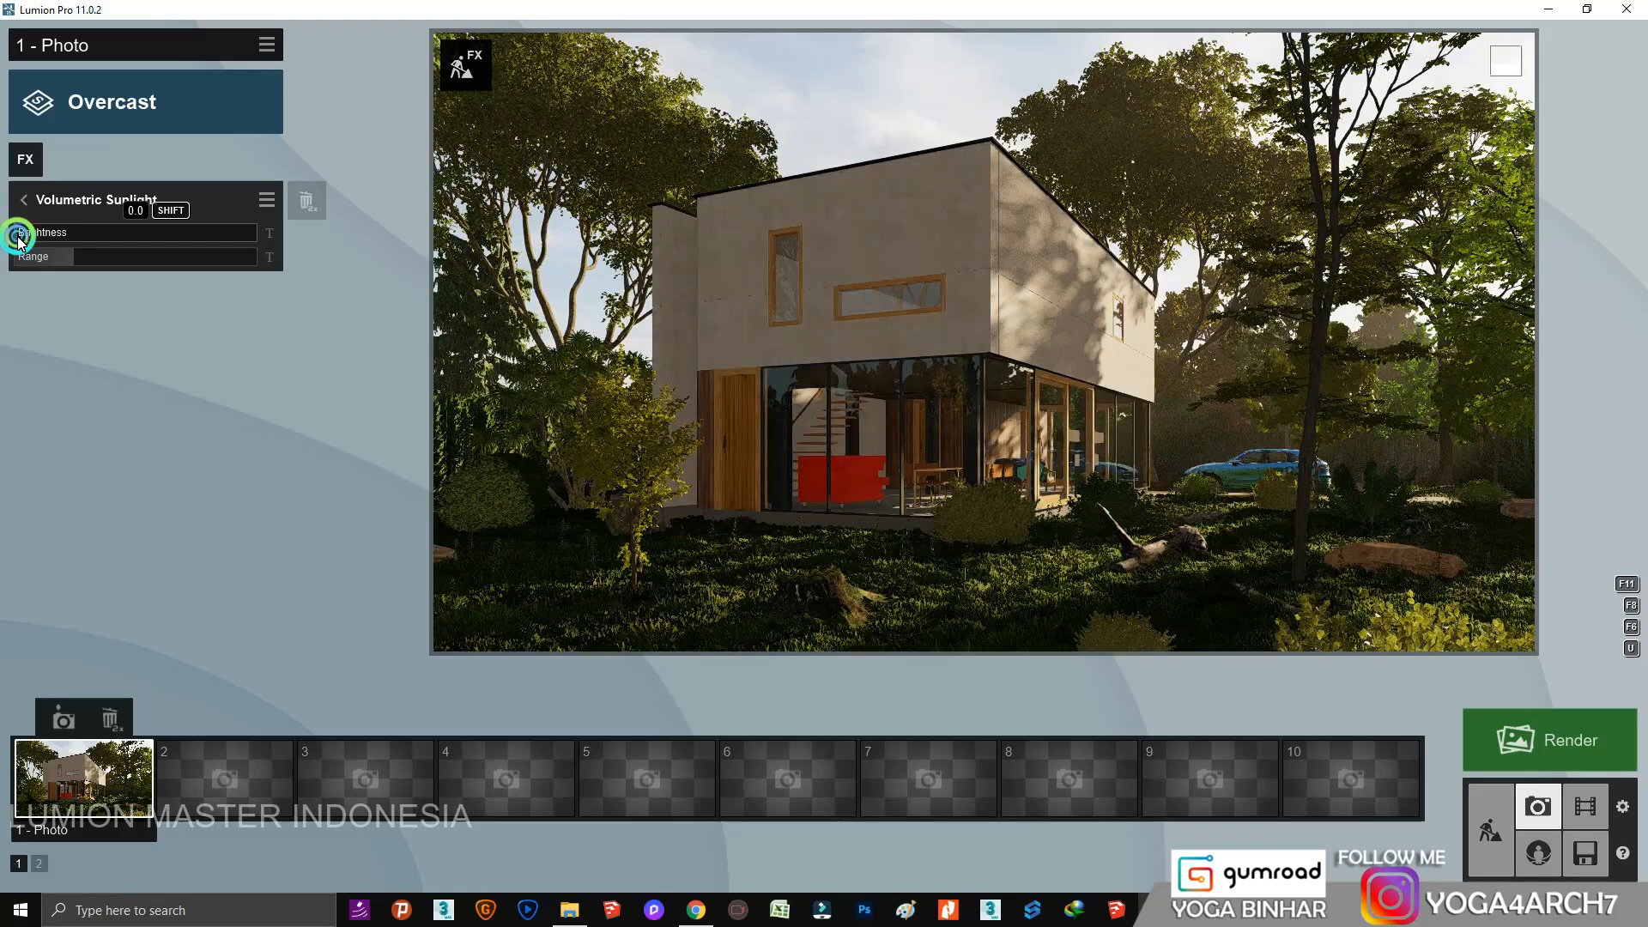
left_click(977, 451)
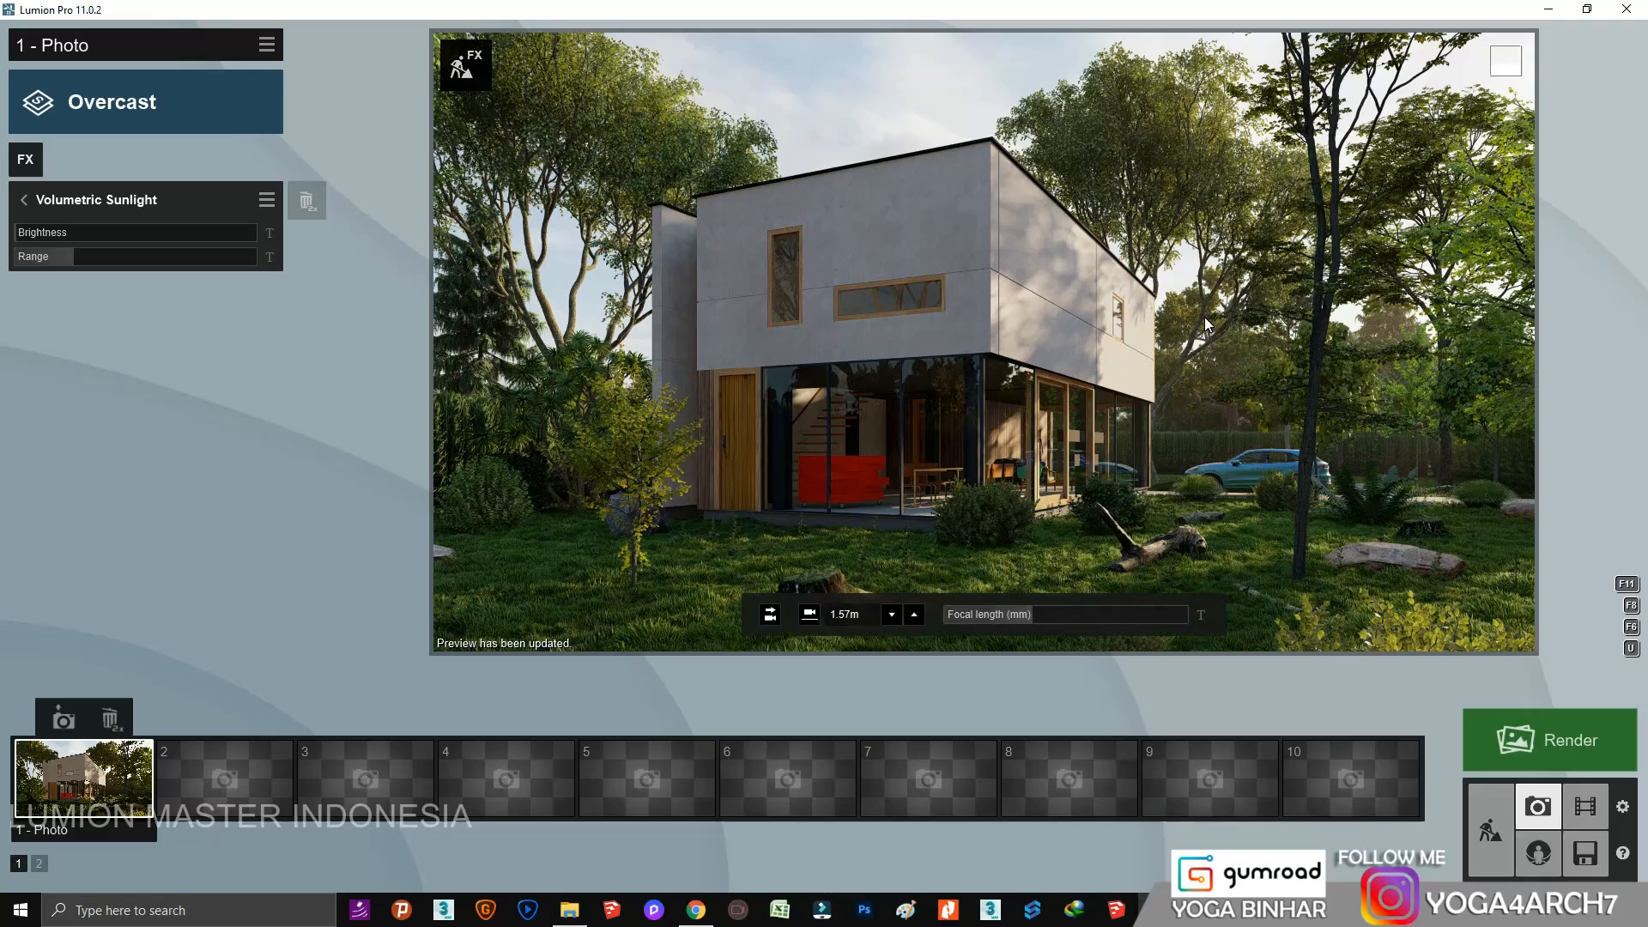
Assign a Standard material to the wooden front door and adjust its gloss and reflectivity.
left_click(1490, 830)
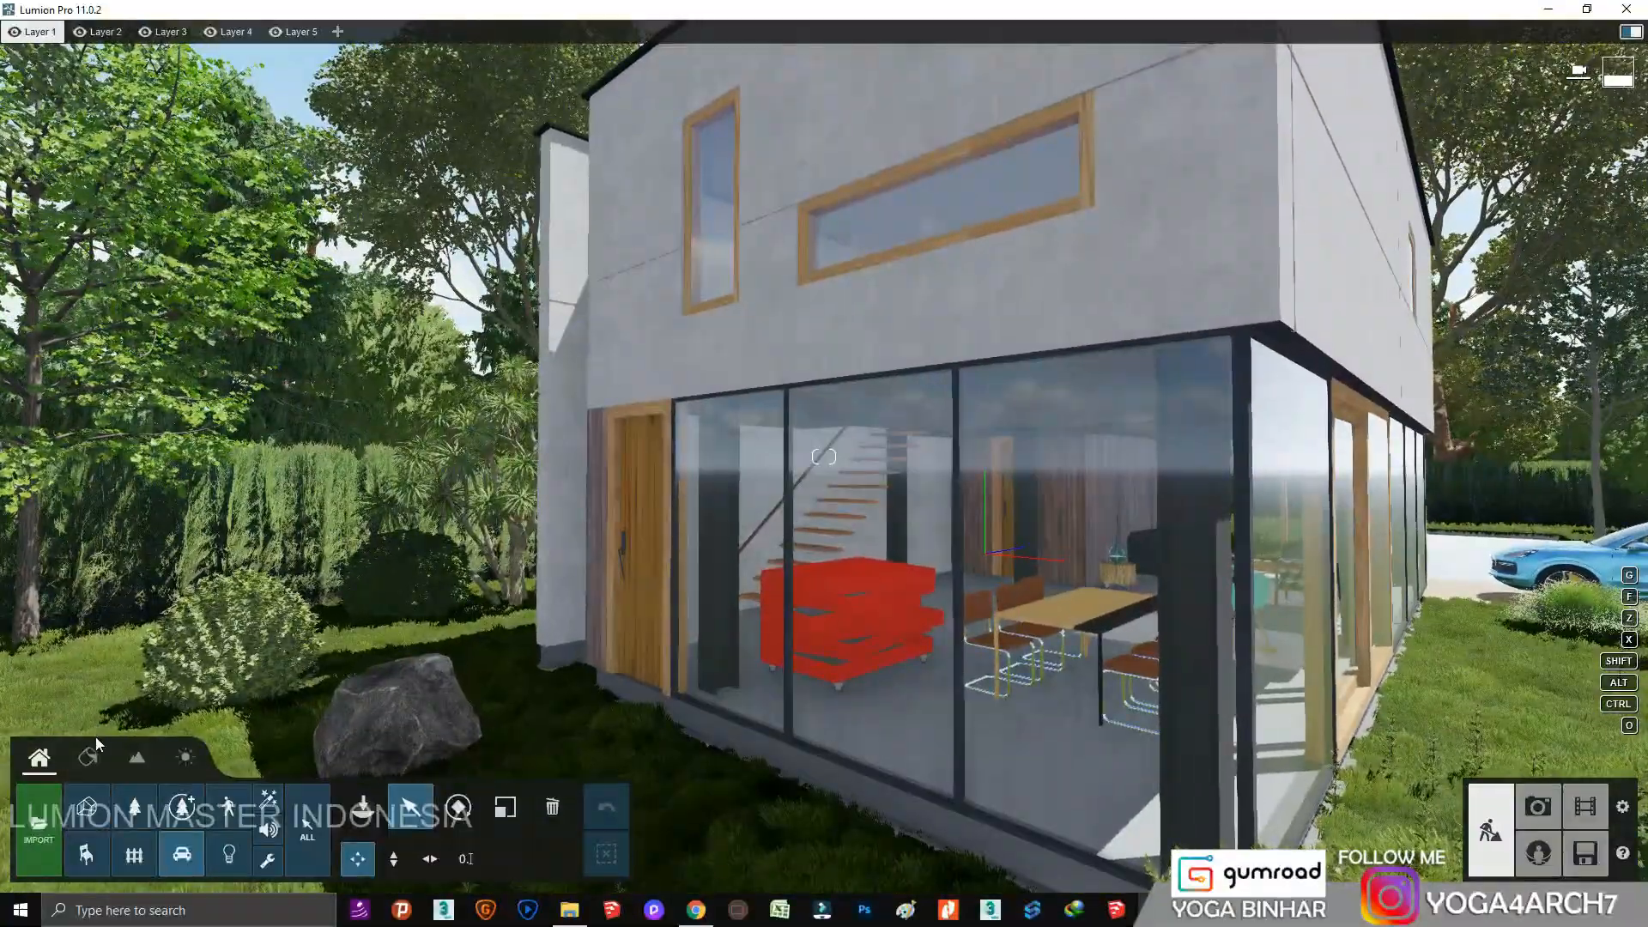
left_click(88, 756)
left_click(653, 532)
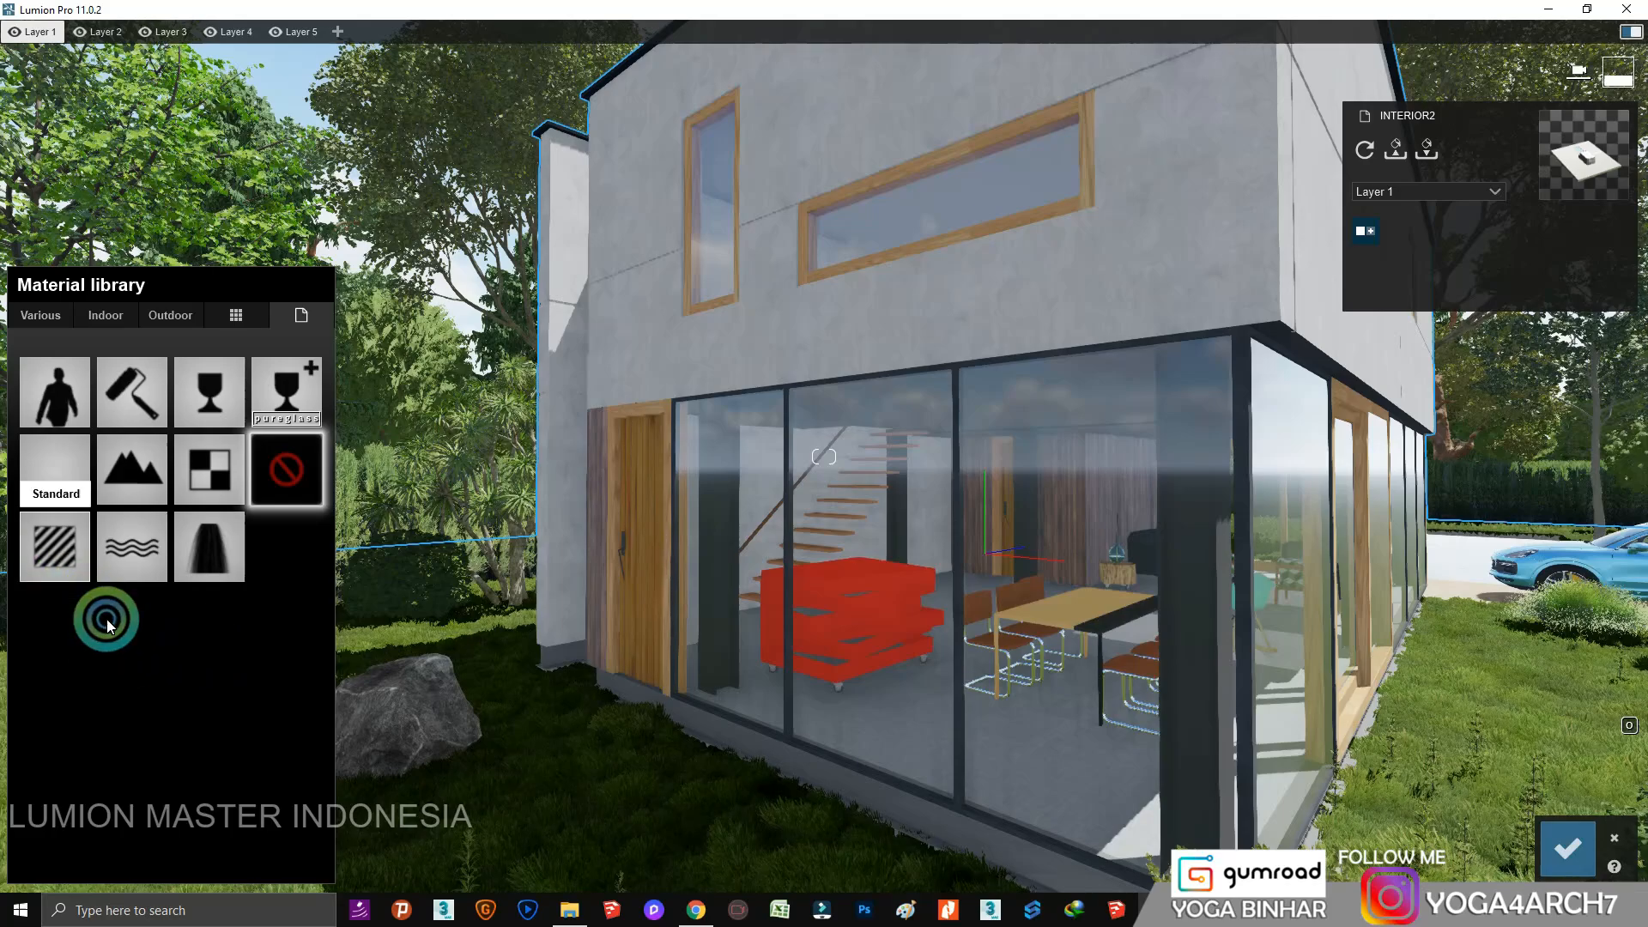
left_click(56, 549)
left_click(48, 593)
left_click(53, 614)
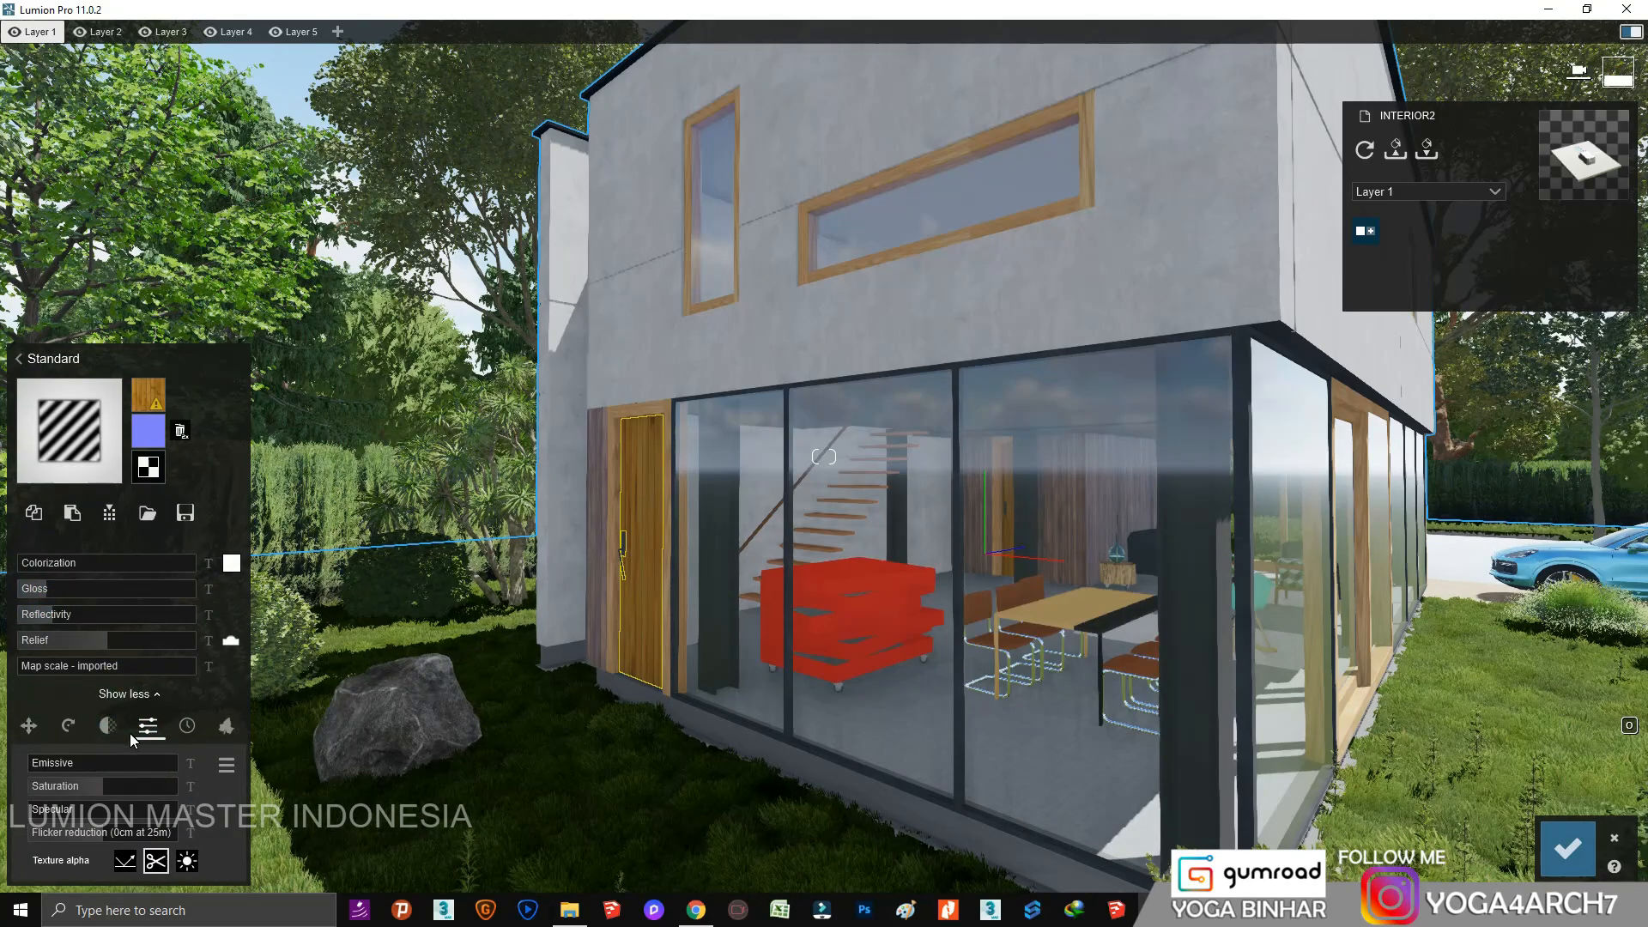
Assign a Standard material to the butterscotchoak frames, paste the copied settings, adjust reflectivity and add wood weathering.
left_click(907, 247)
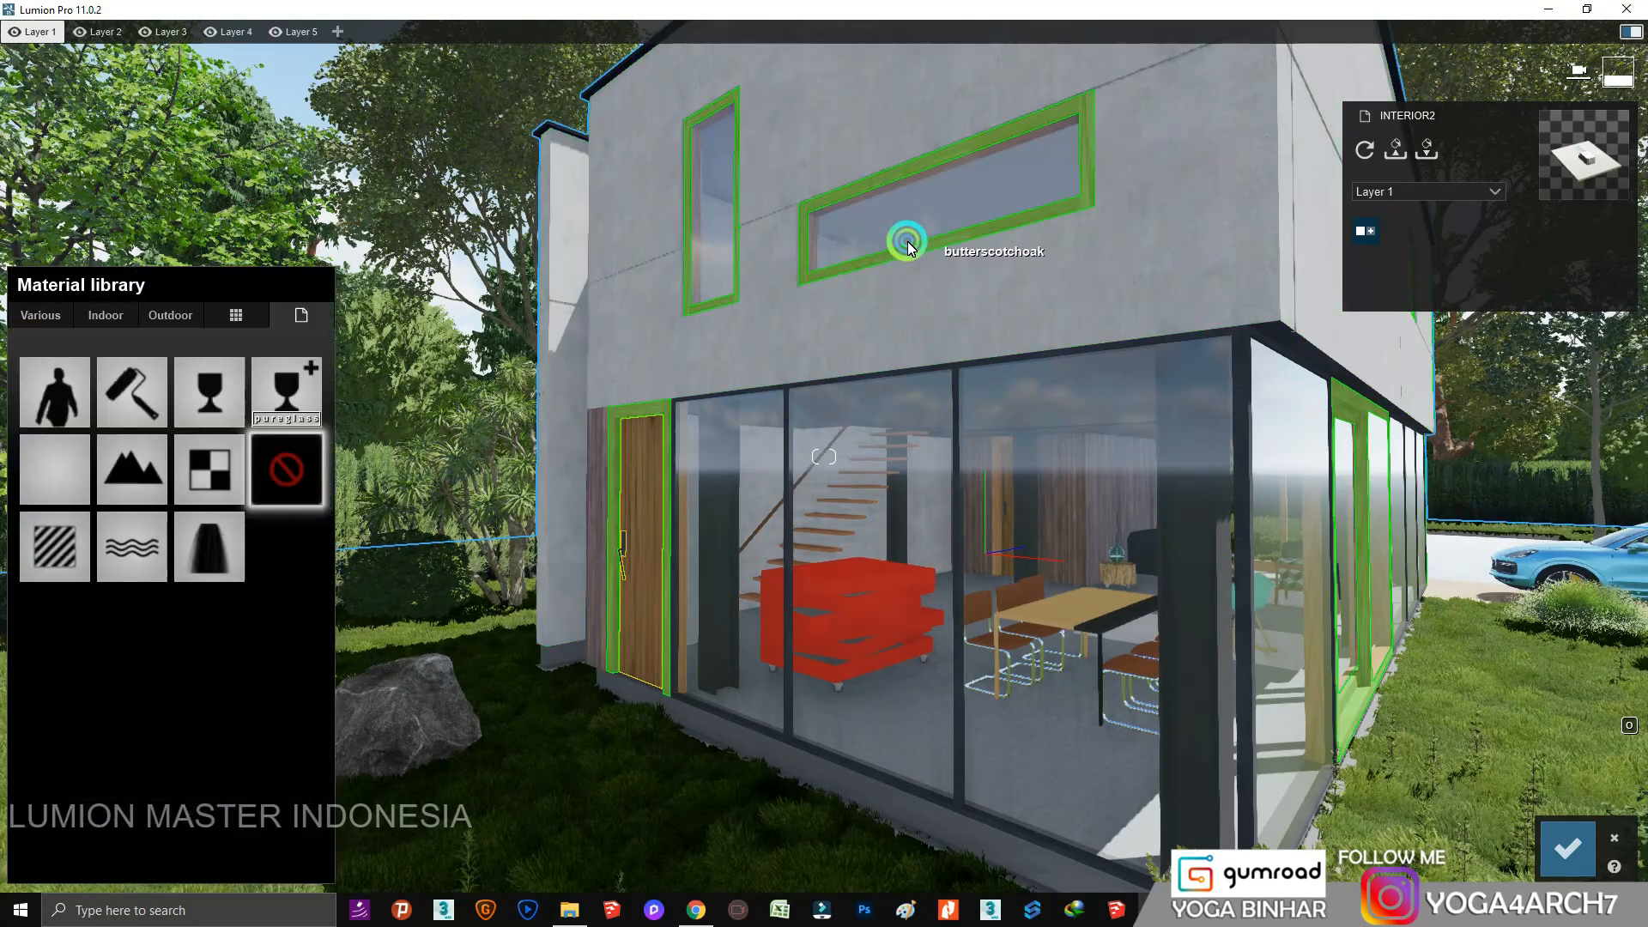
left_click(55, 547)
left_click(71, 513)
left_click(60, 615)
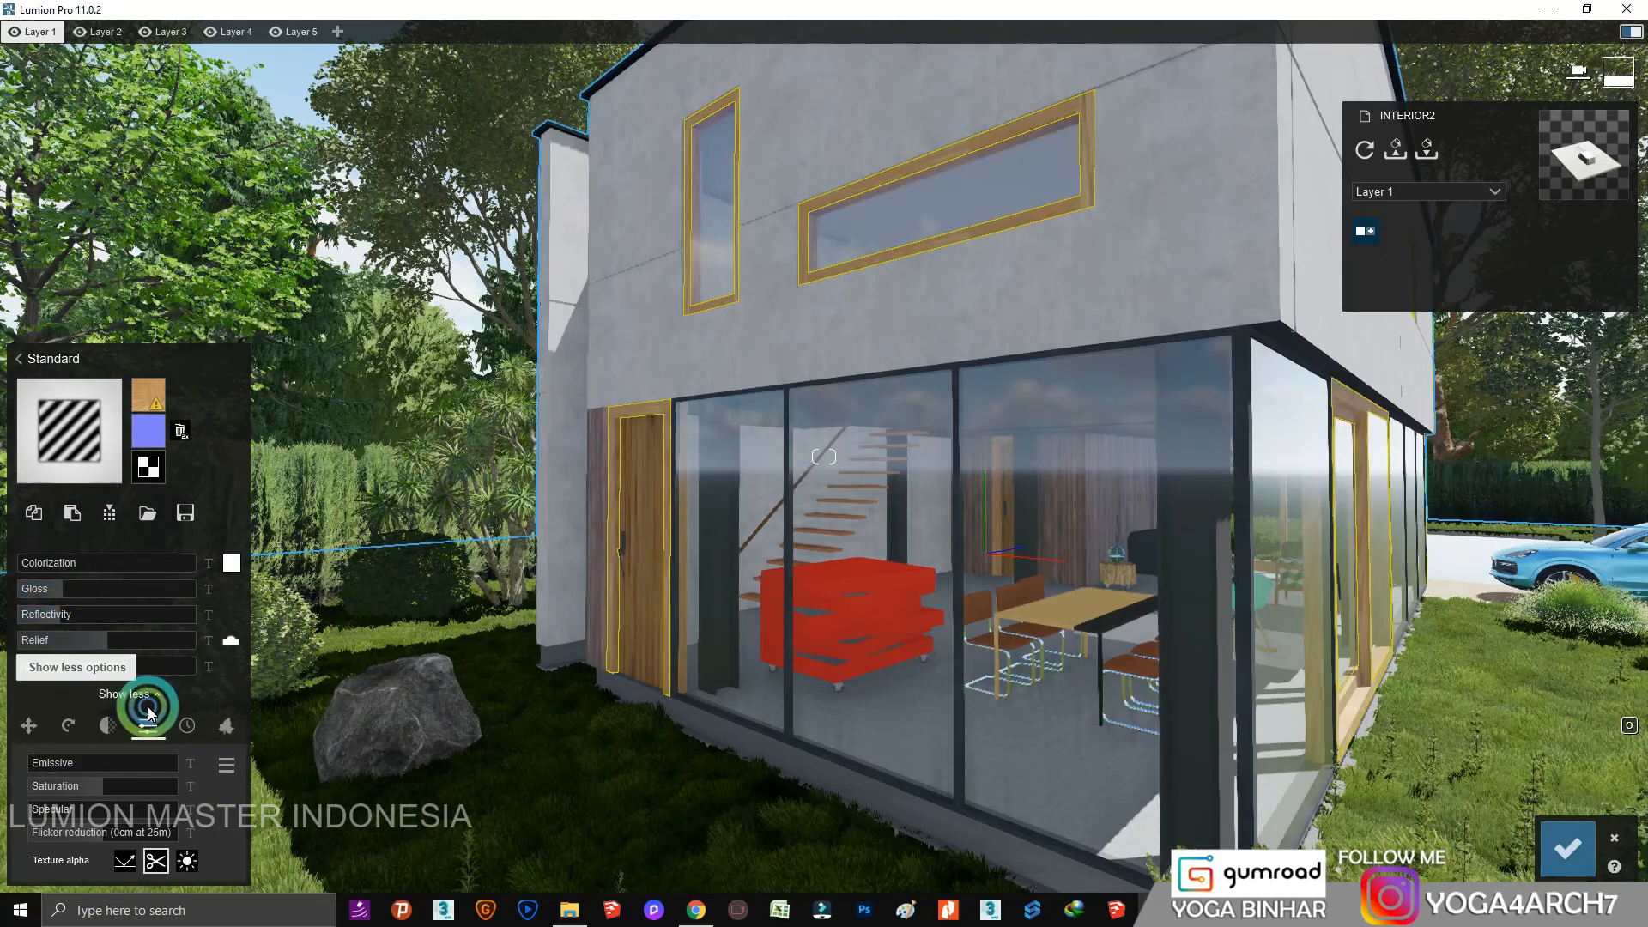
left_click(187, 726)
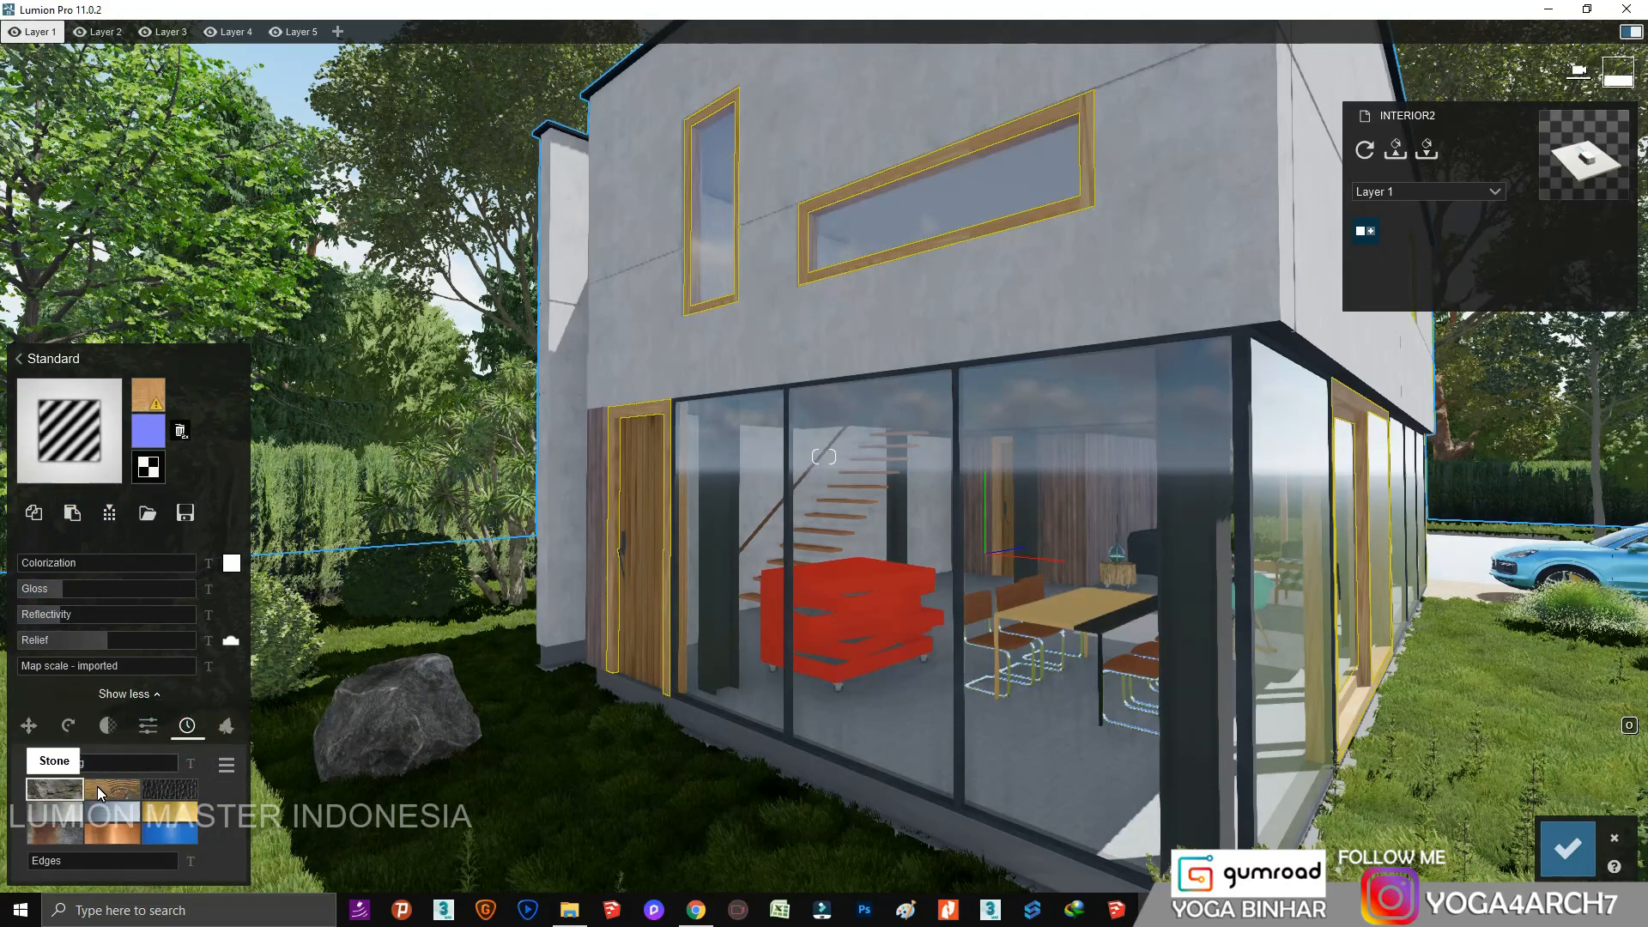
left_click(163, 767, "shift")
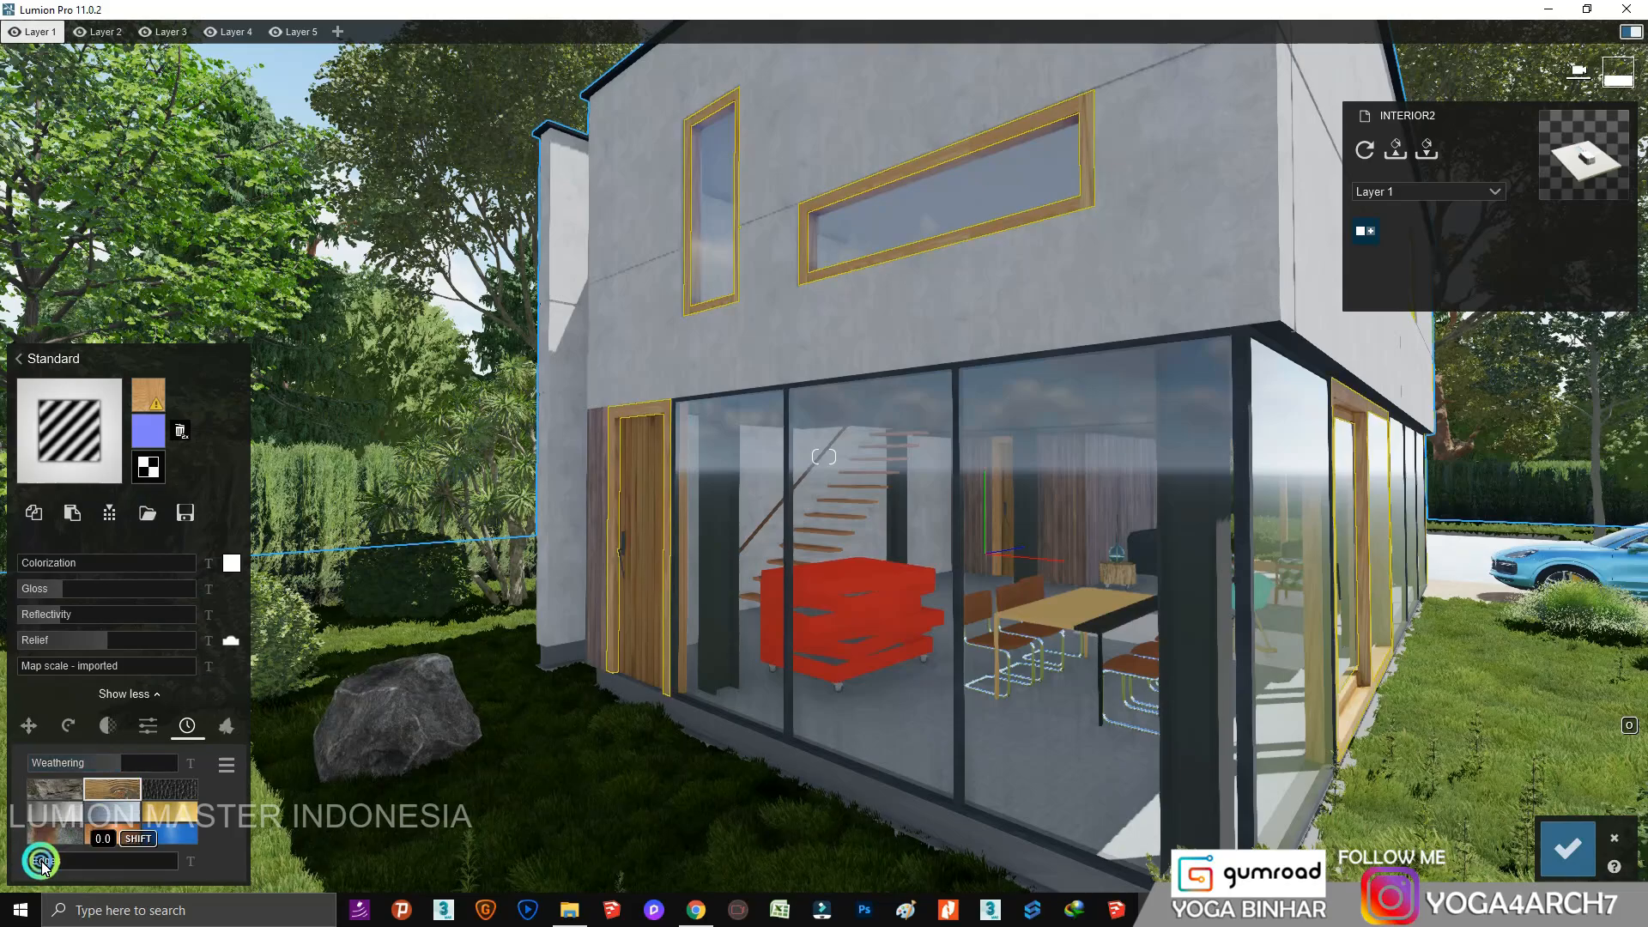
Reduce the gloss of the house's concrete wall and set its Stone weathering to about 0.7.
left_click(806, 361)
left_click(29, 580)
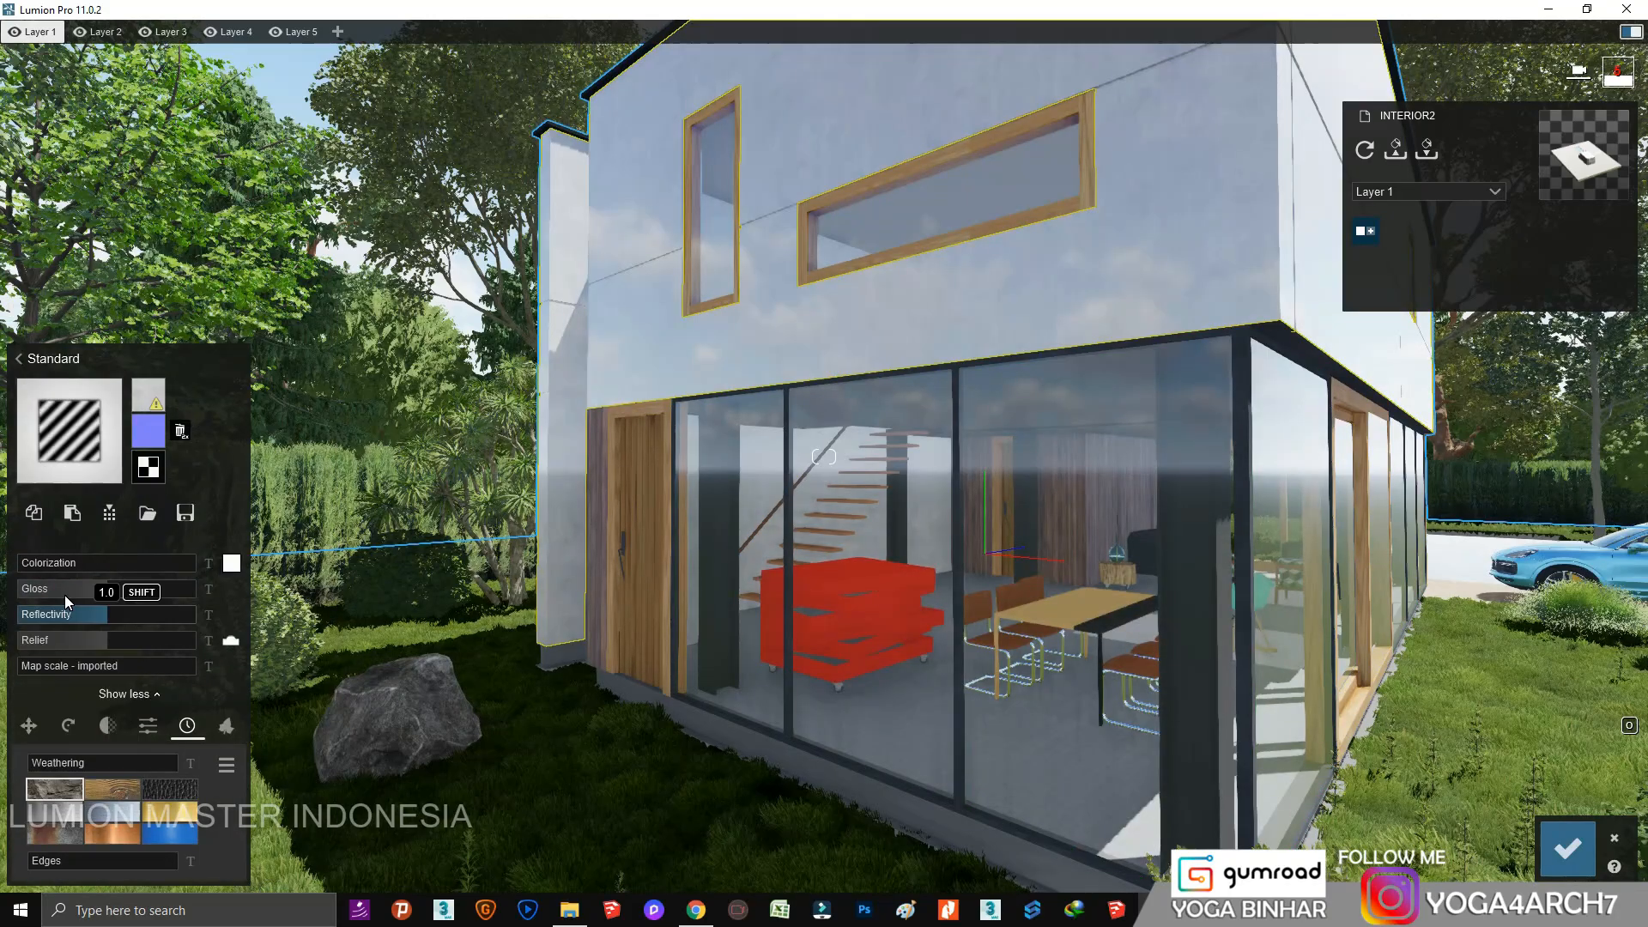
left_click(133, 765, "shift")
mouse_move(132, 765)
left_mouse_down("shift")
mouse_move(184, 775)
mouse_move(126, 773)
left_mouse_up("shift")
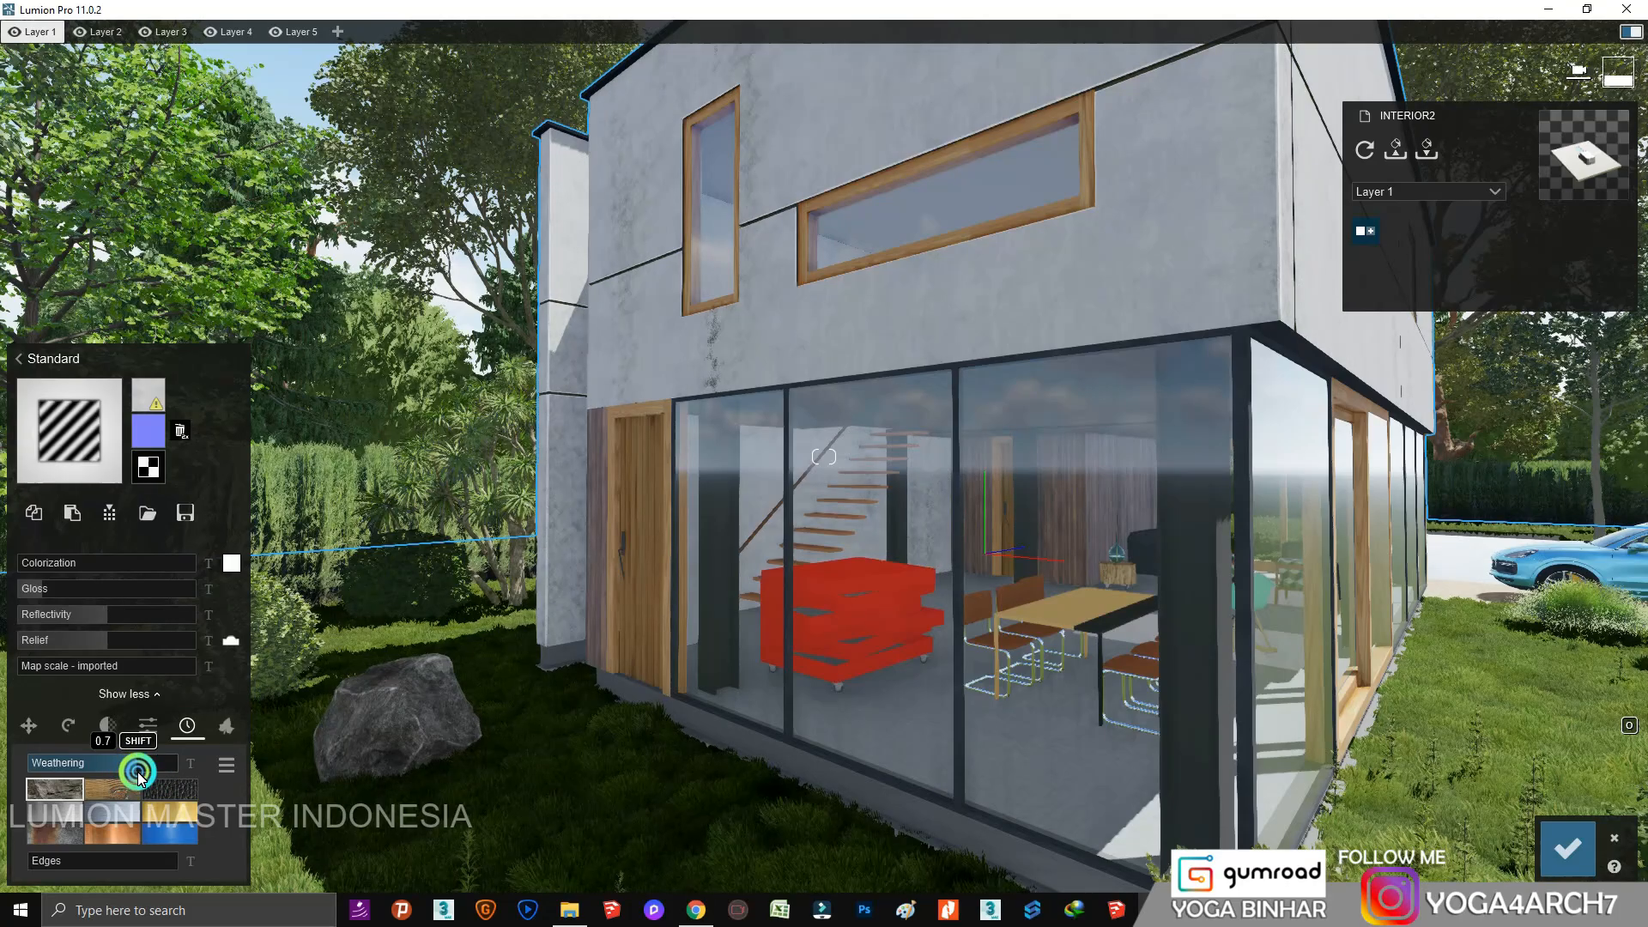
Assign a Standard material to the Metal Aluminum Anodized window frames with strong rusty weathering, reduced gloss and reflectivity about 0.5.
right_click_drag(821, 698, 821, 704)
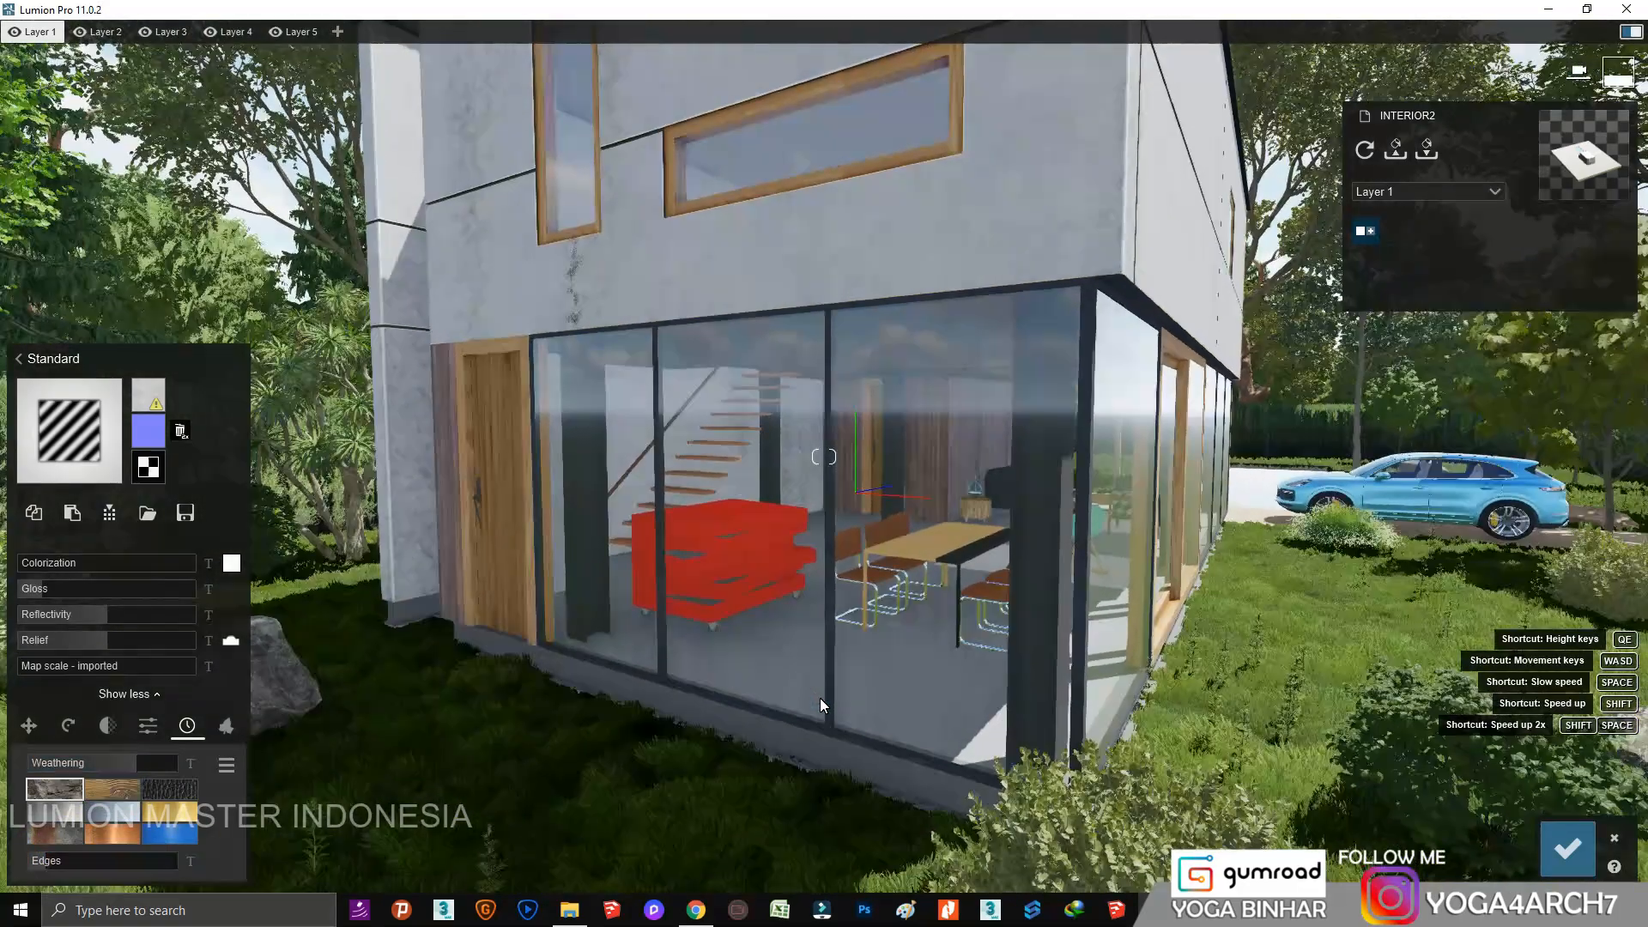
right_click_drag(613, 686, 617, 673)
key("w")
key("s")
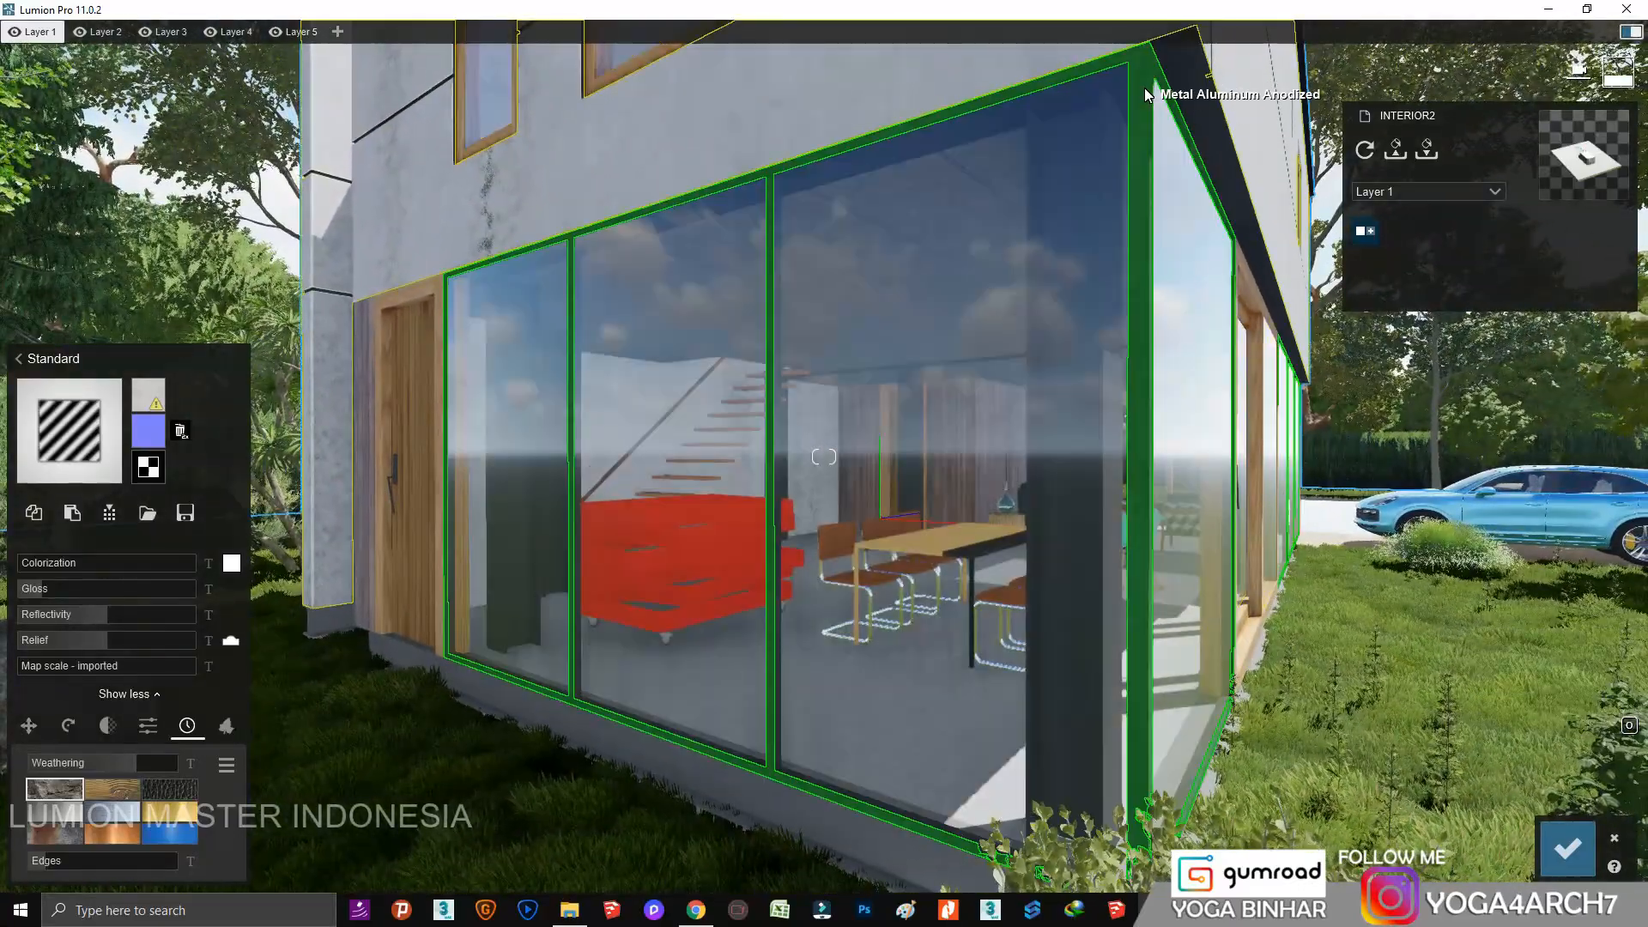
left_click(1137, 84)
left_click(39, 549)
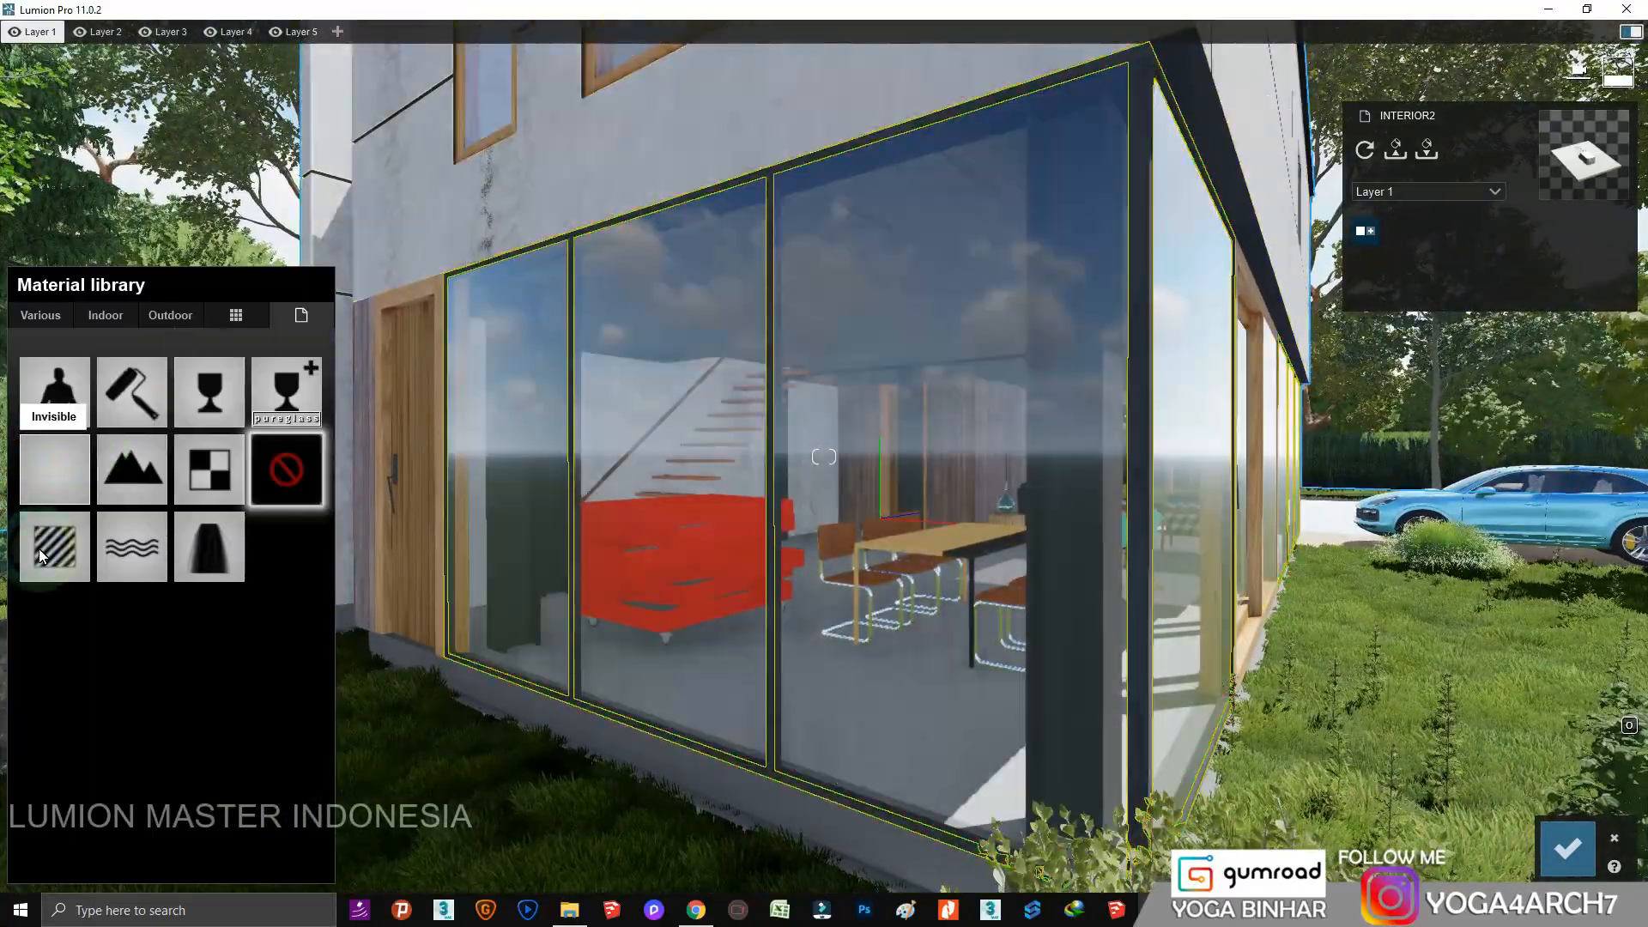
left_click_drag(111, 763, 147, 769)
left_click(48, 598)
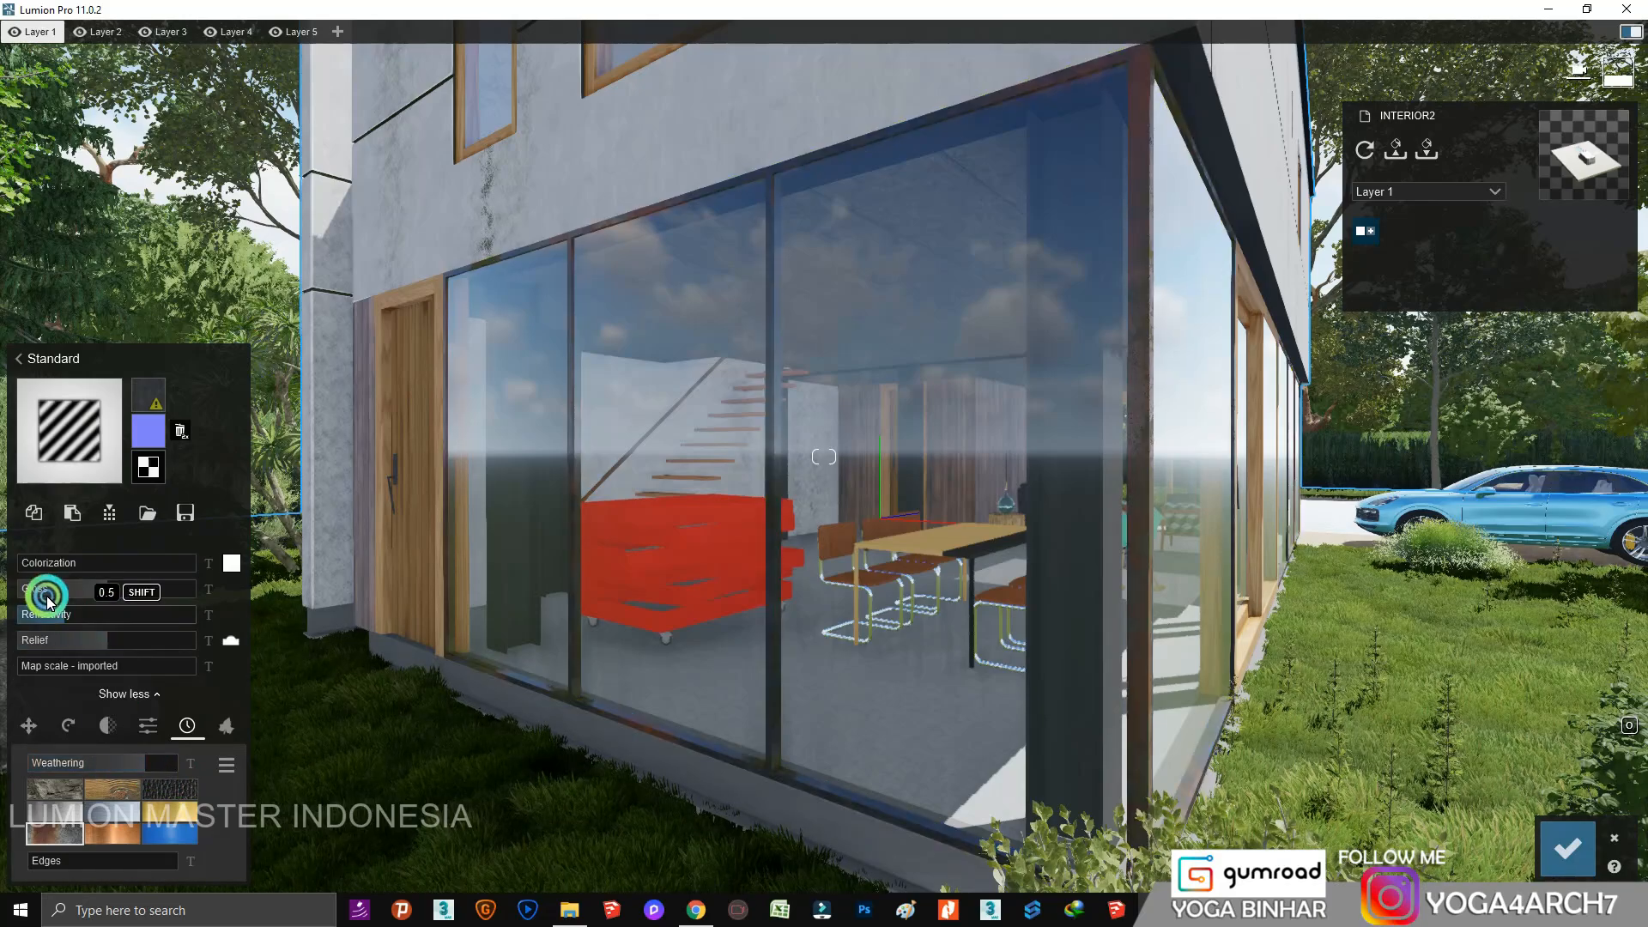
left_click_drag(47, 598, 52, 592)
Copy the window frame material and paste it onto a Standard material for the house's base plinth.
left_click(34, 512)
left_click(698, 784)
left_click(47, 554)
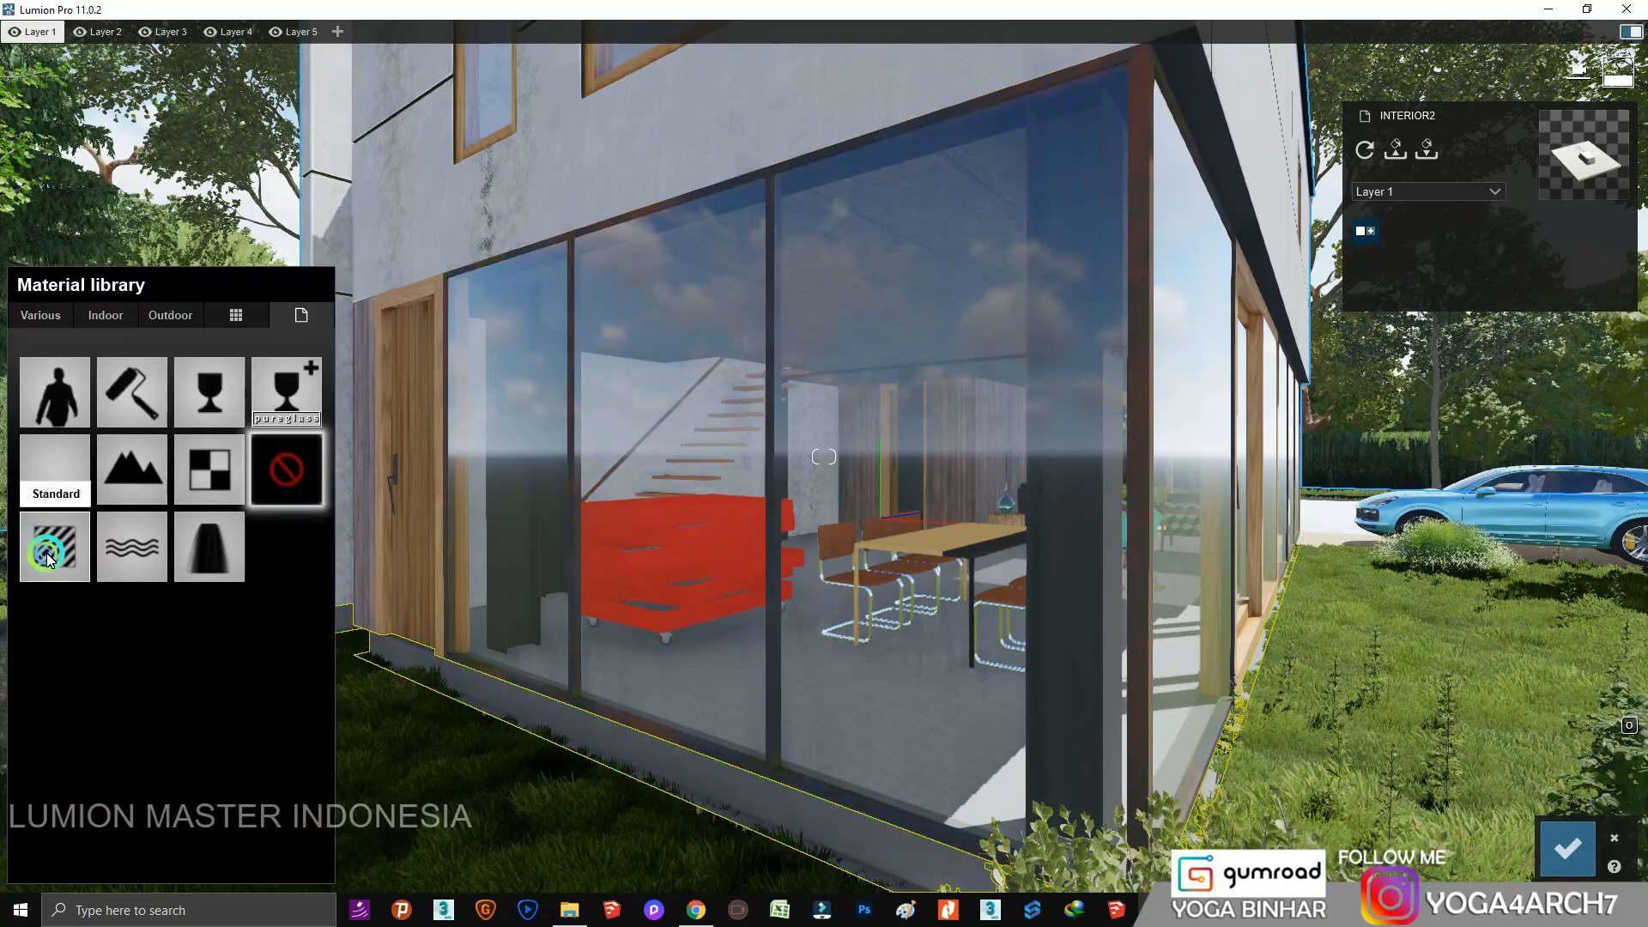
left_click(73, 515)
key("s")
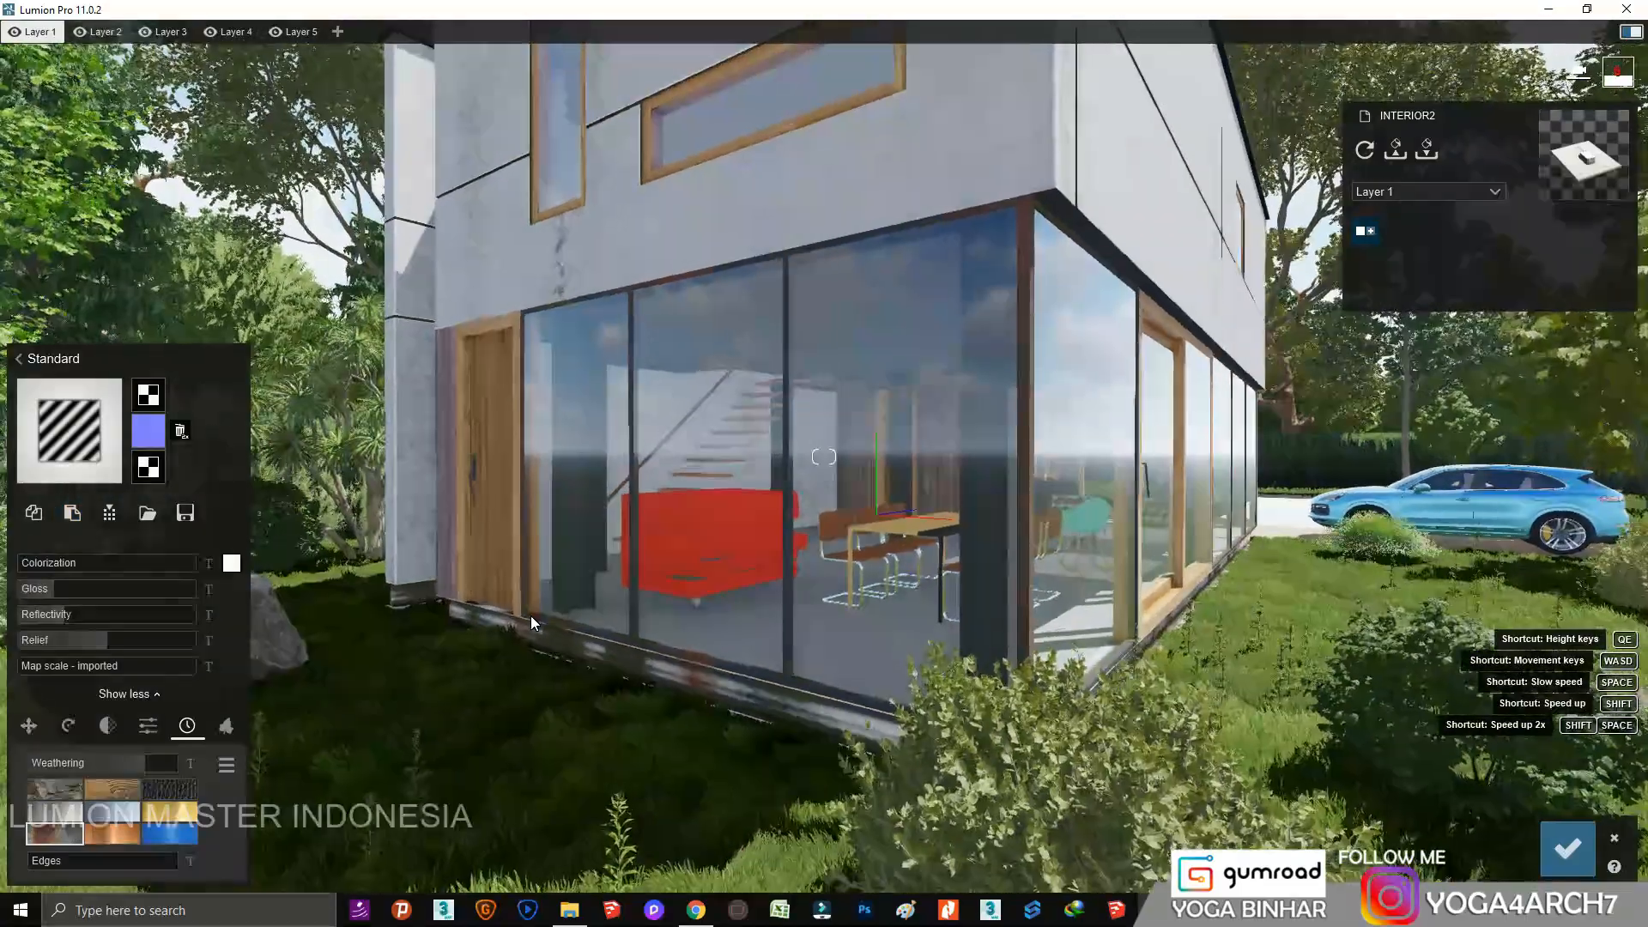
Save the house's material changes and switch to Photo mode.
key("s")
left_click(1568, 848)
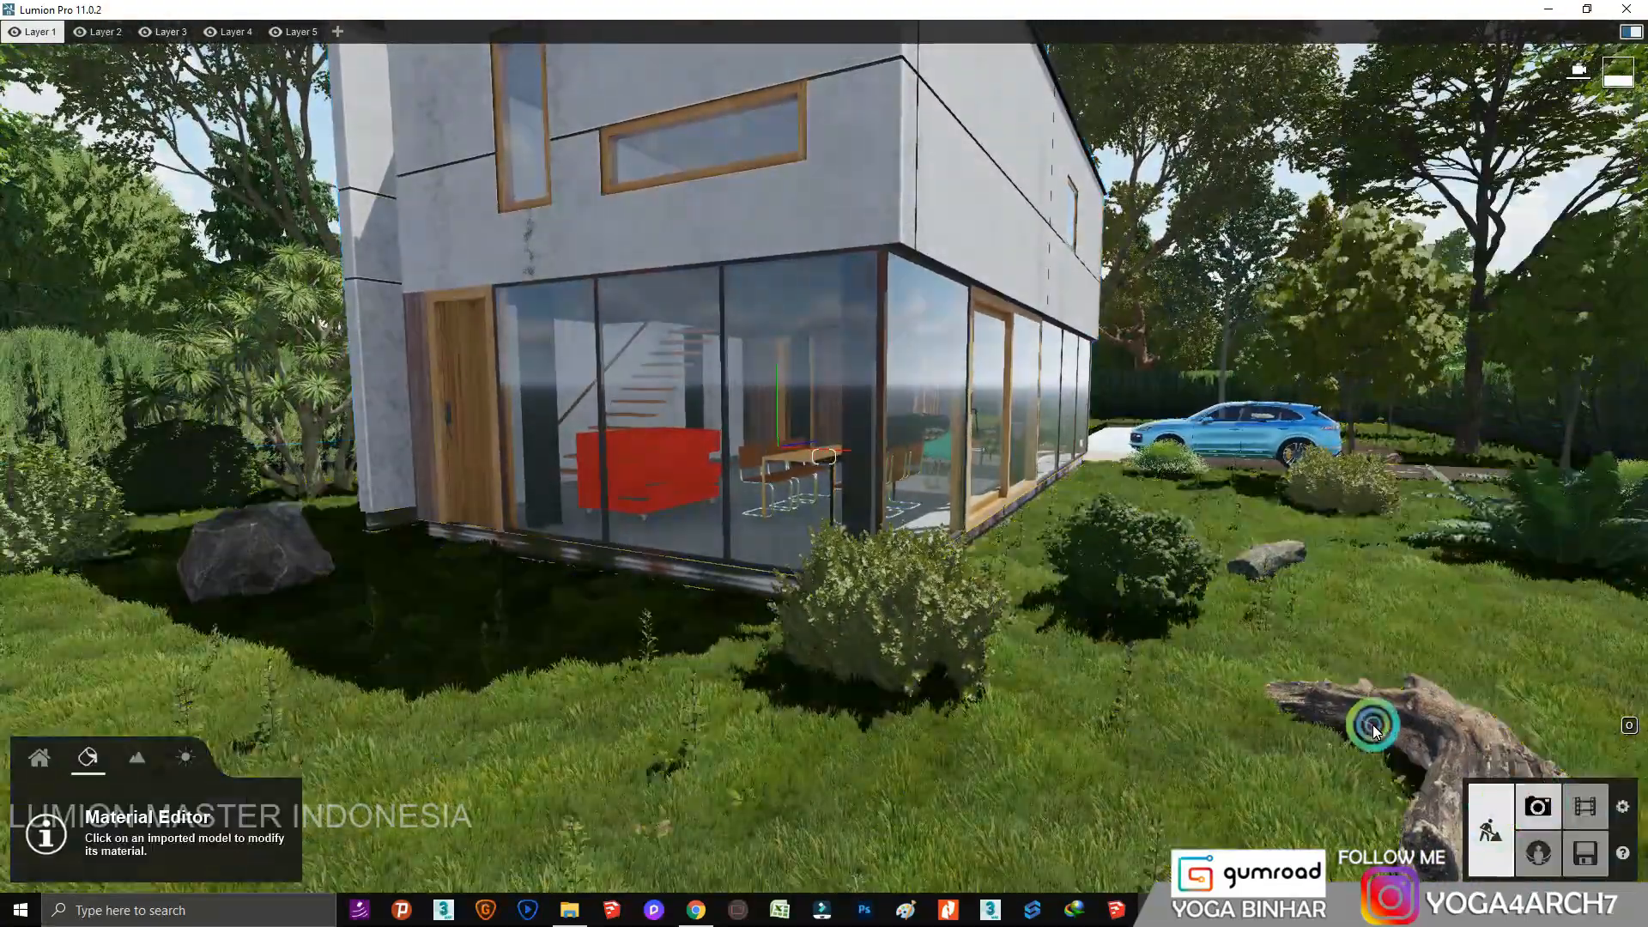
left_click(1538, 806)
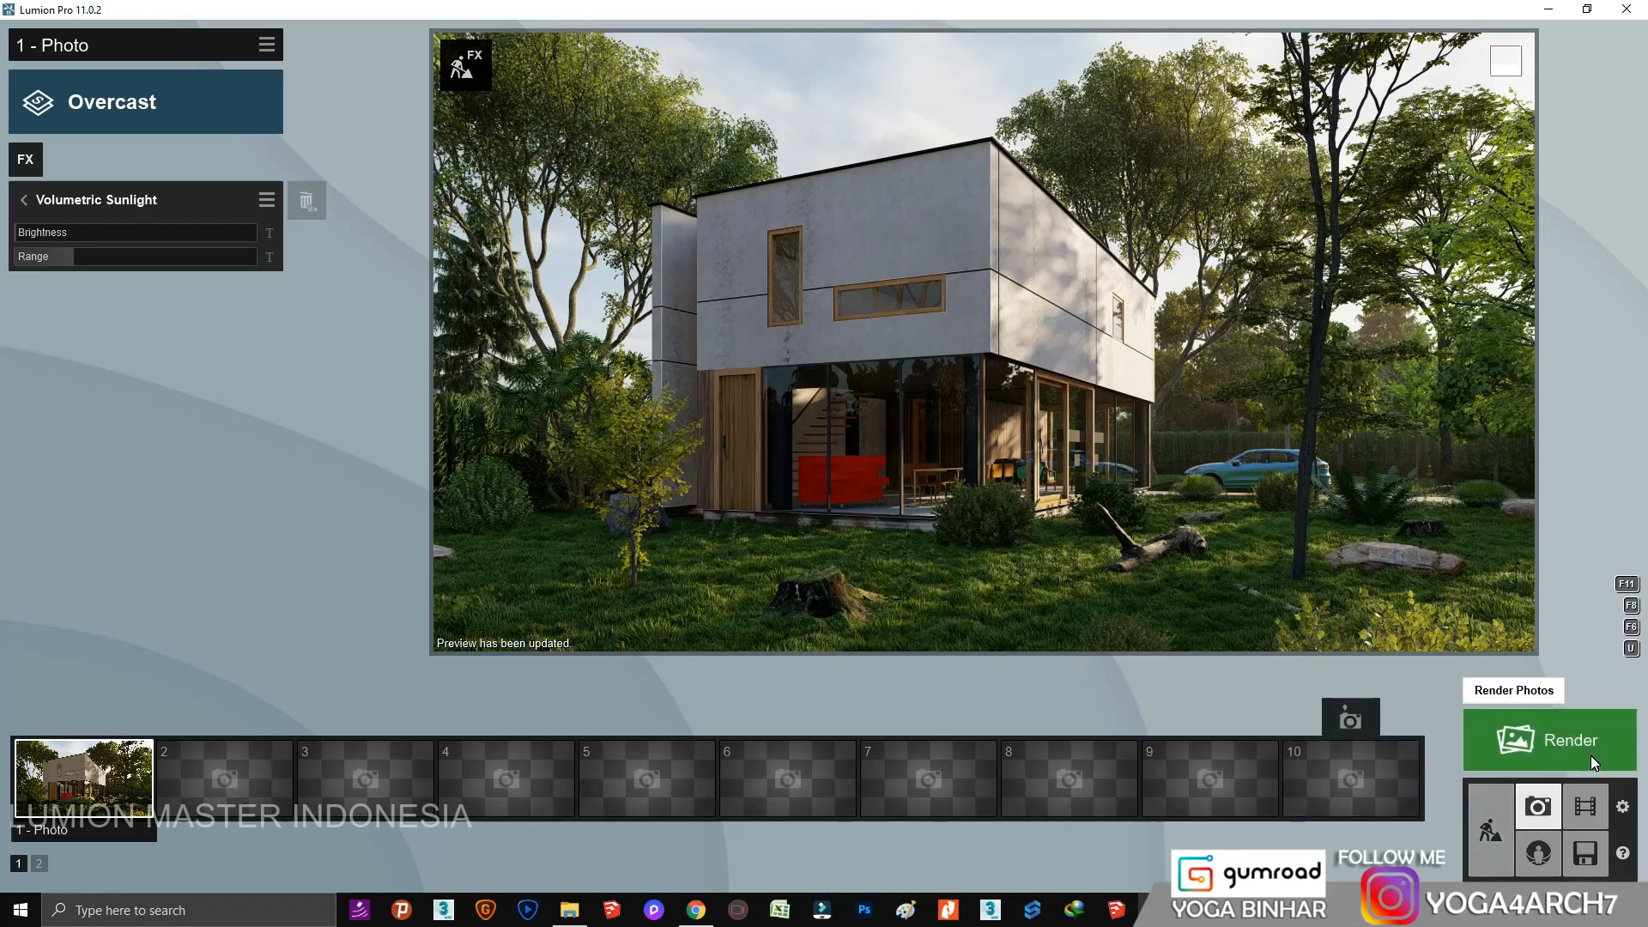
Start a Print-size 3840x2160 render of the current shot as a JPG named final, and cancel the rendering.
left_click(1549, 739)
left_click(955, 681)
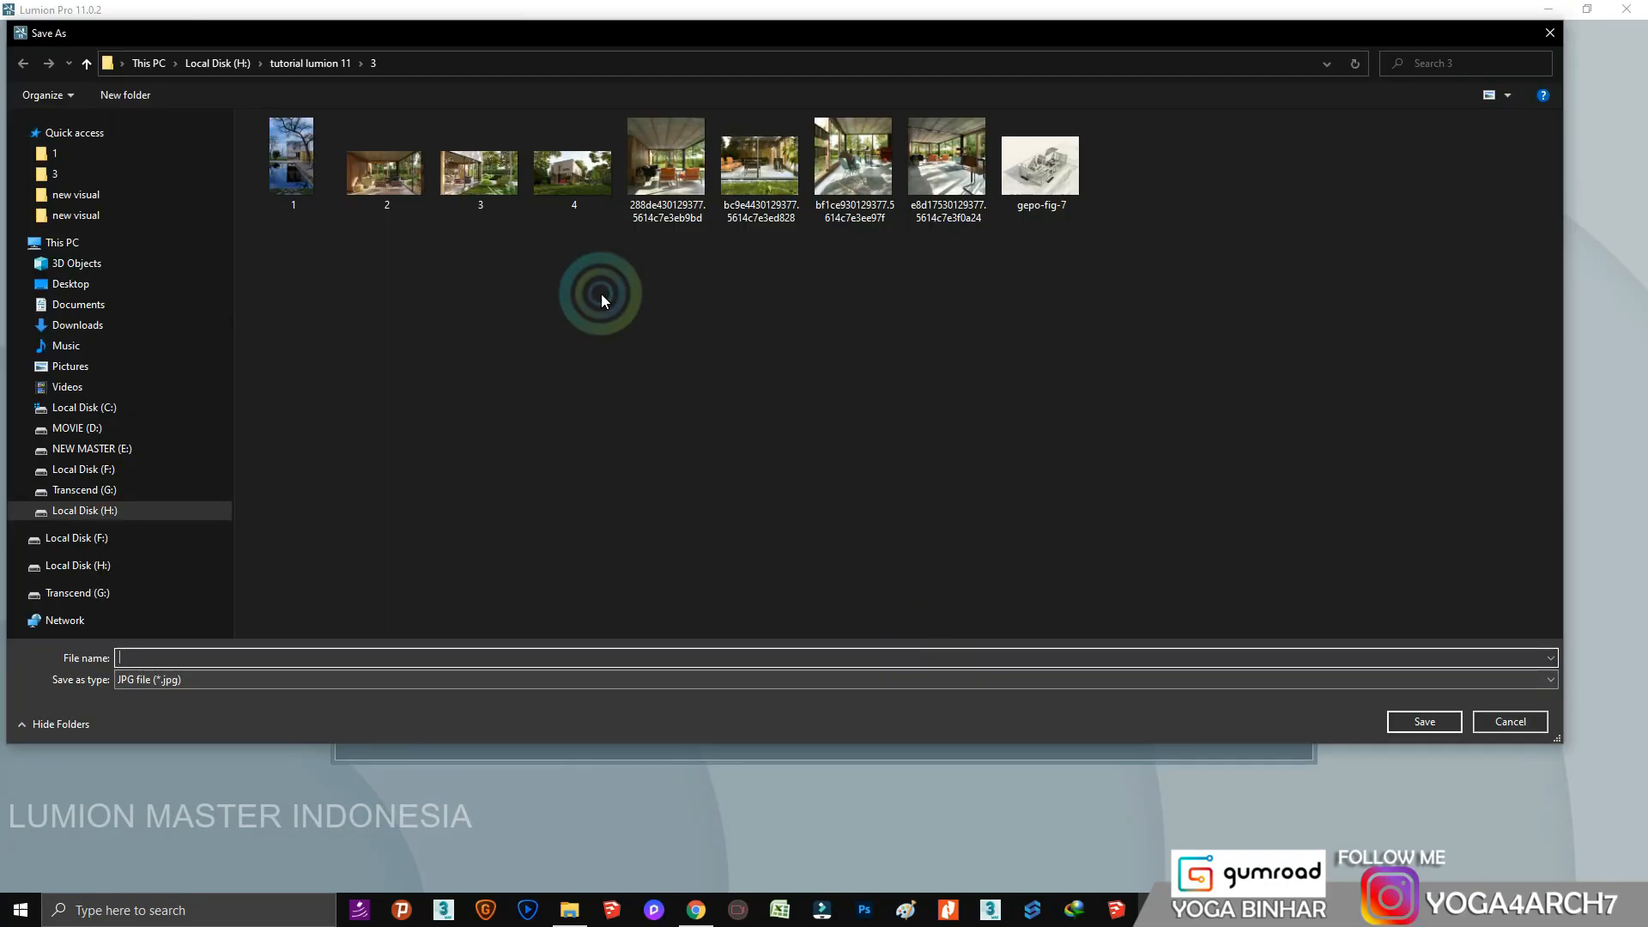
type("fina")
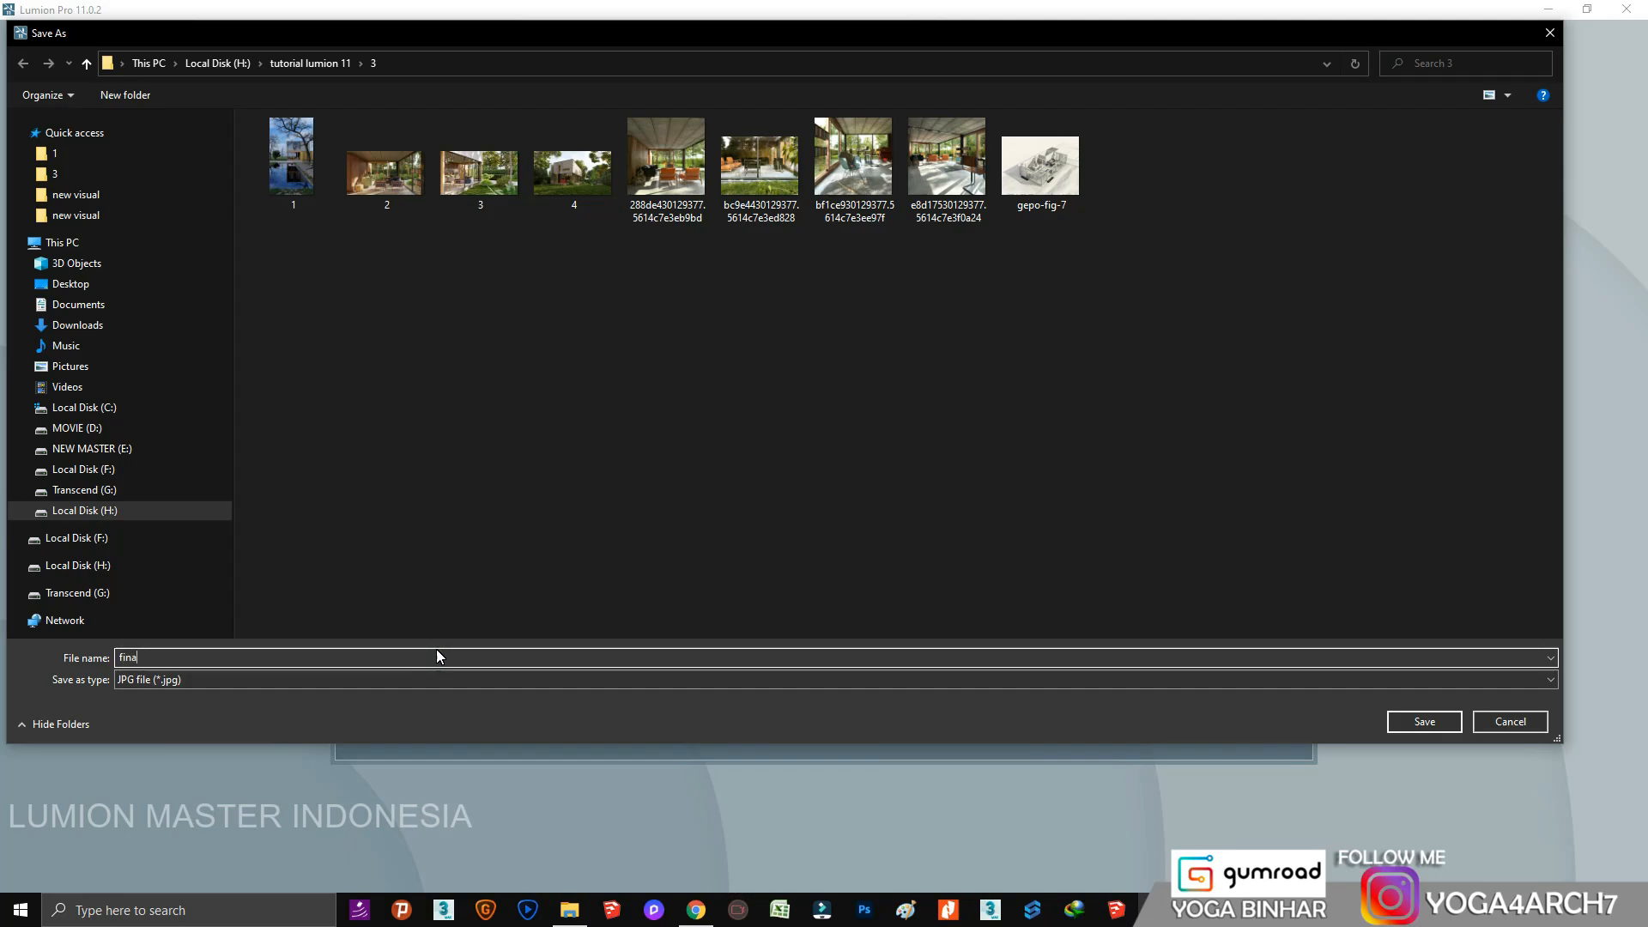
type("l")
key("Return")
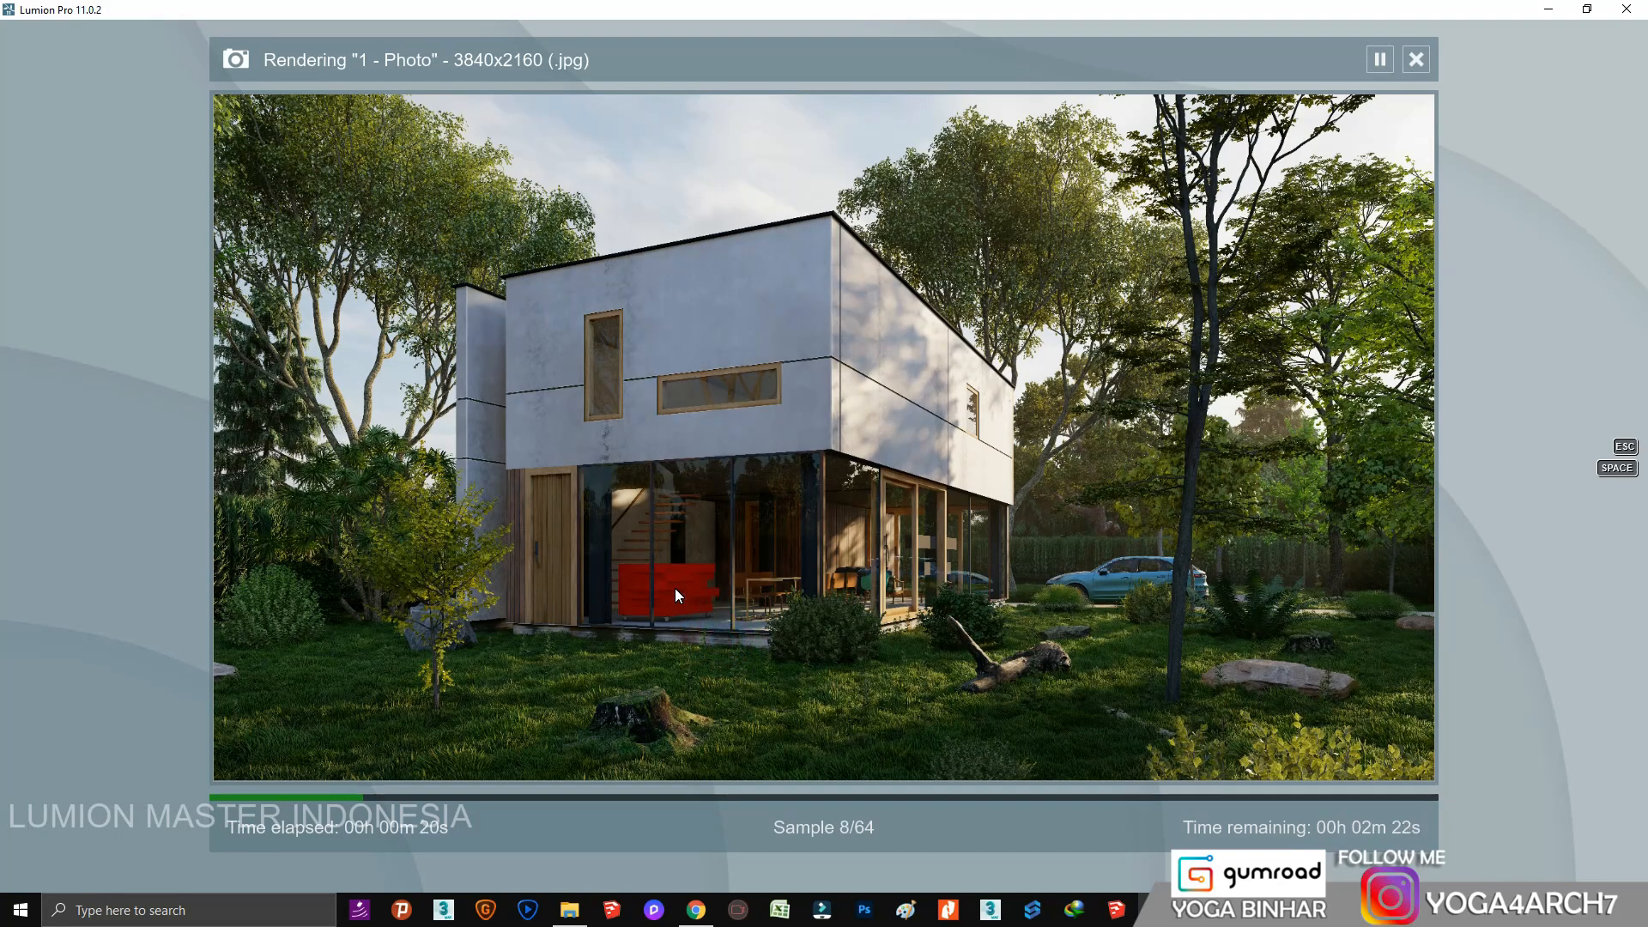
key("Escape")
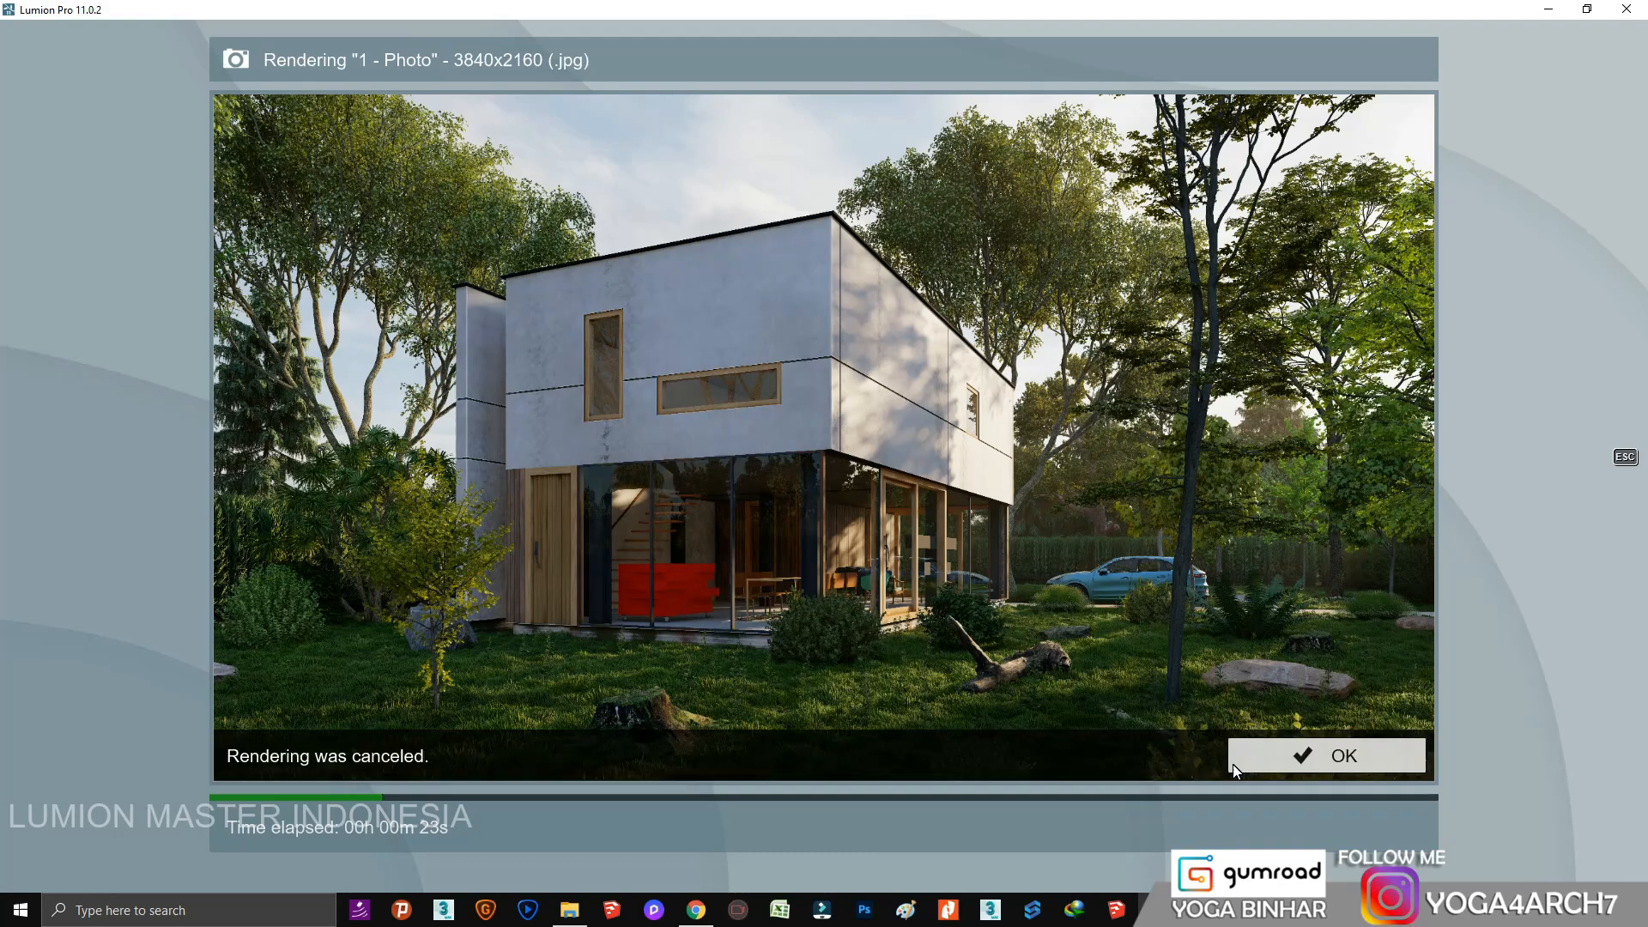
left_click(1393, 761)
Return to Build mode and slightly adjust the green selection hue of the Common Myrtle 001 bush near the front door.
left_click(1476, 815)
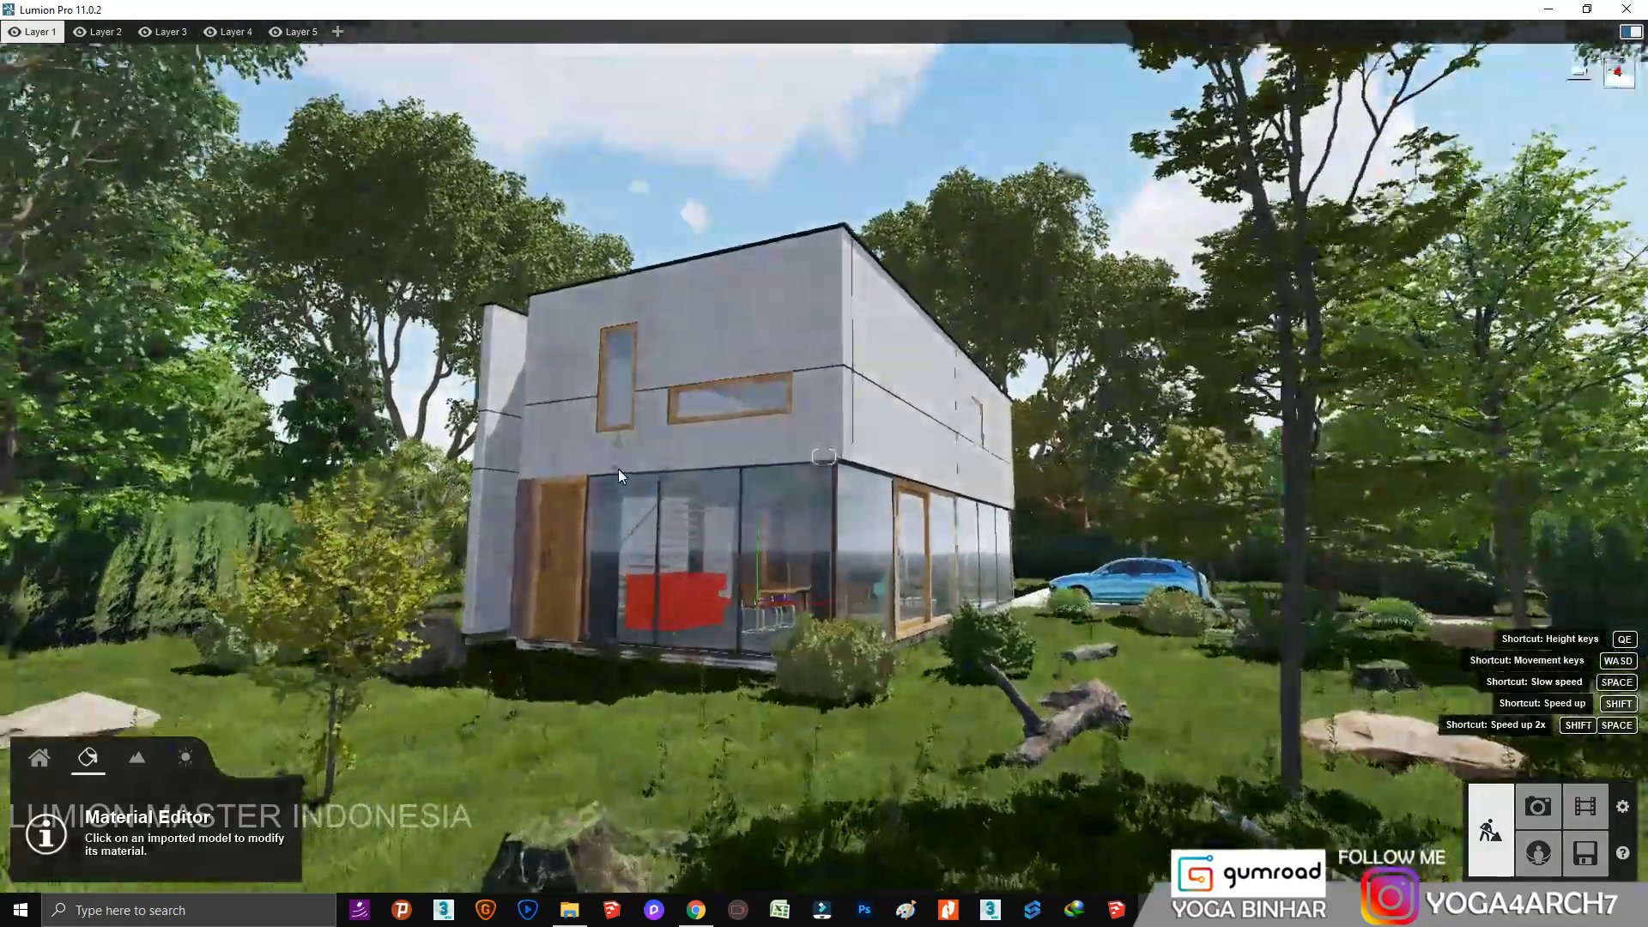
right_click_drag(618, 468, 656, 459)
key("w")
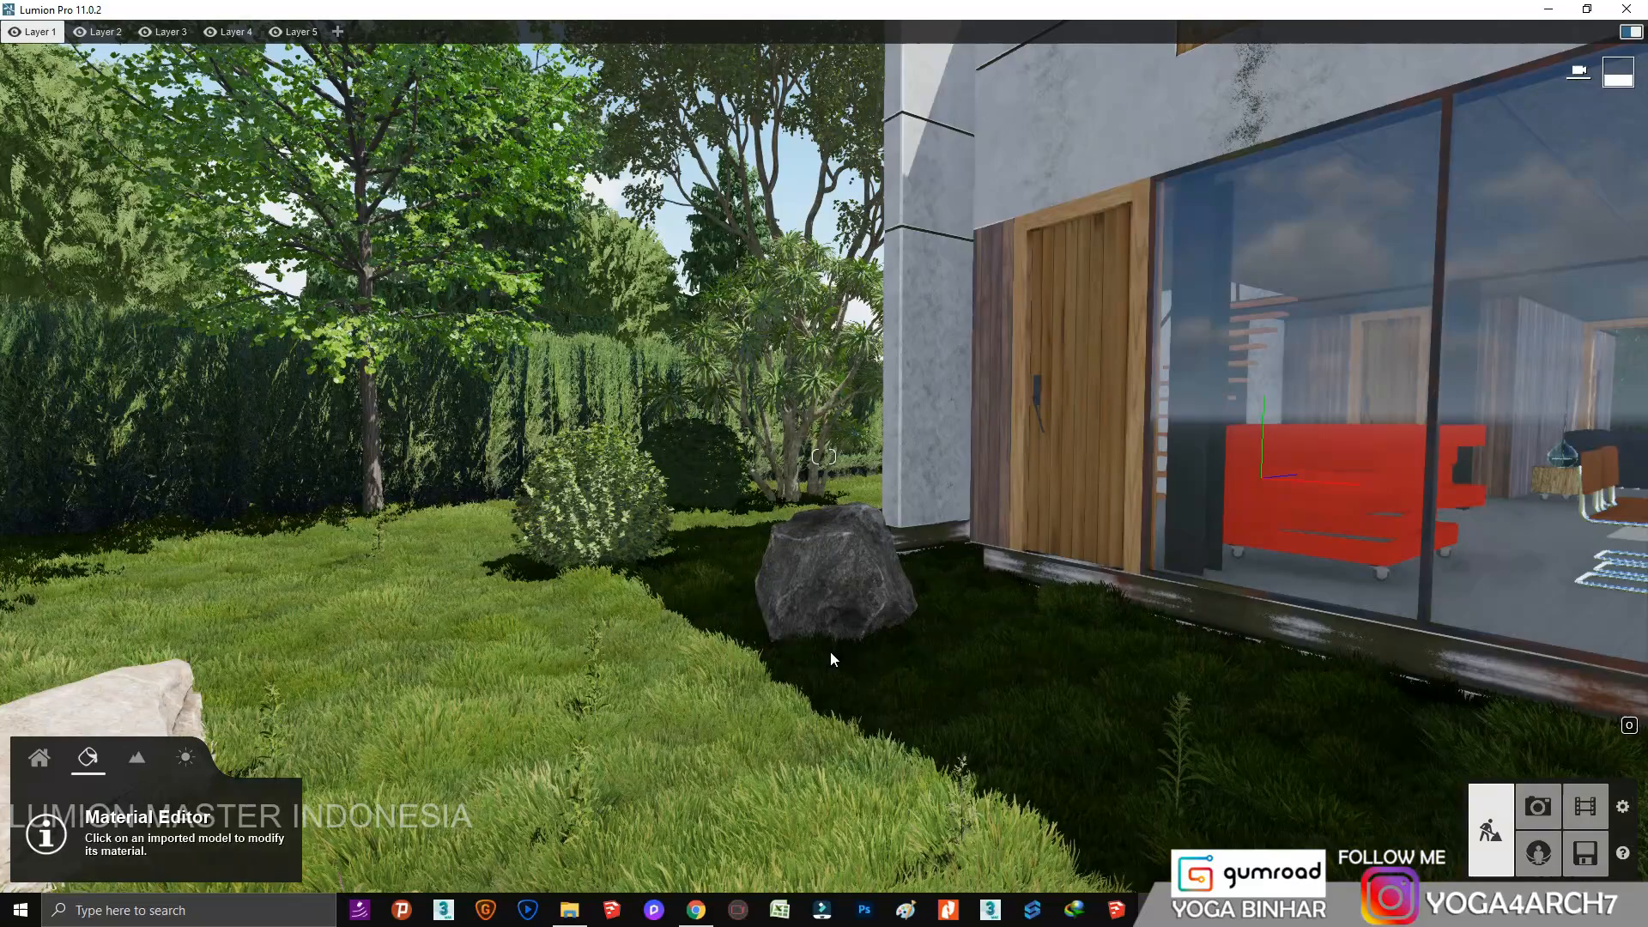
left_click(39, 757)
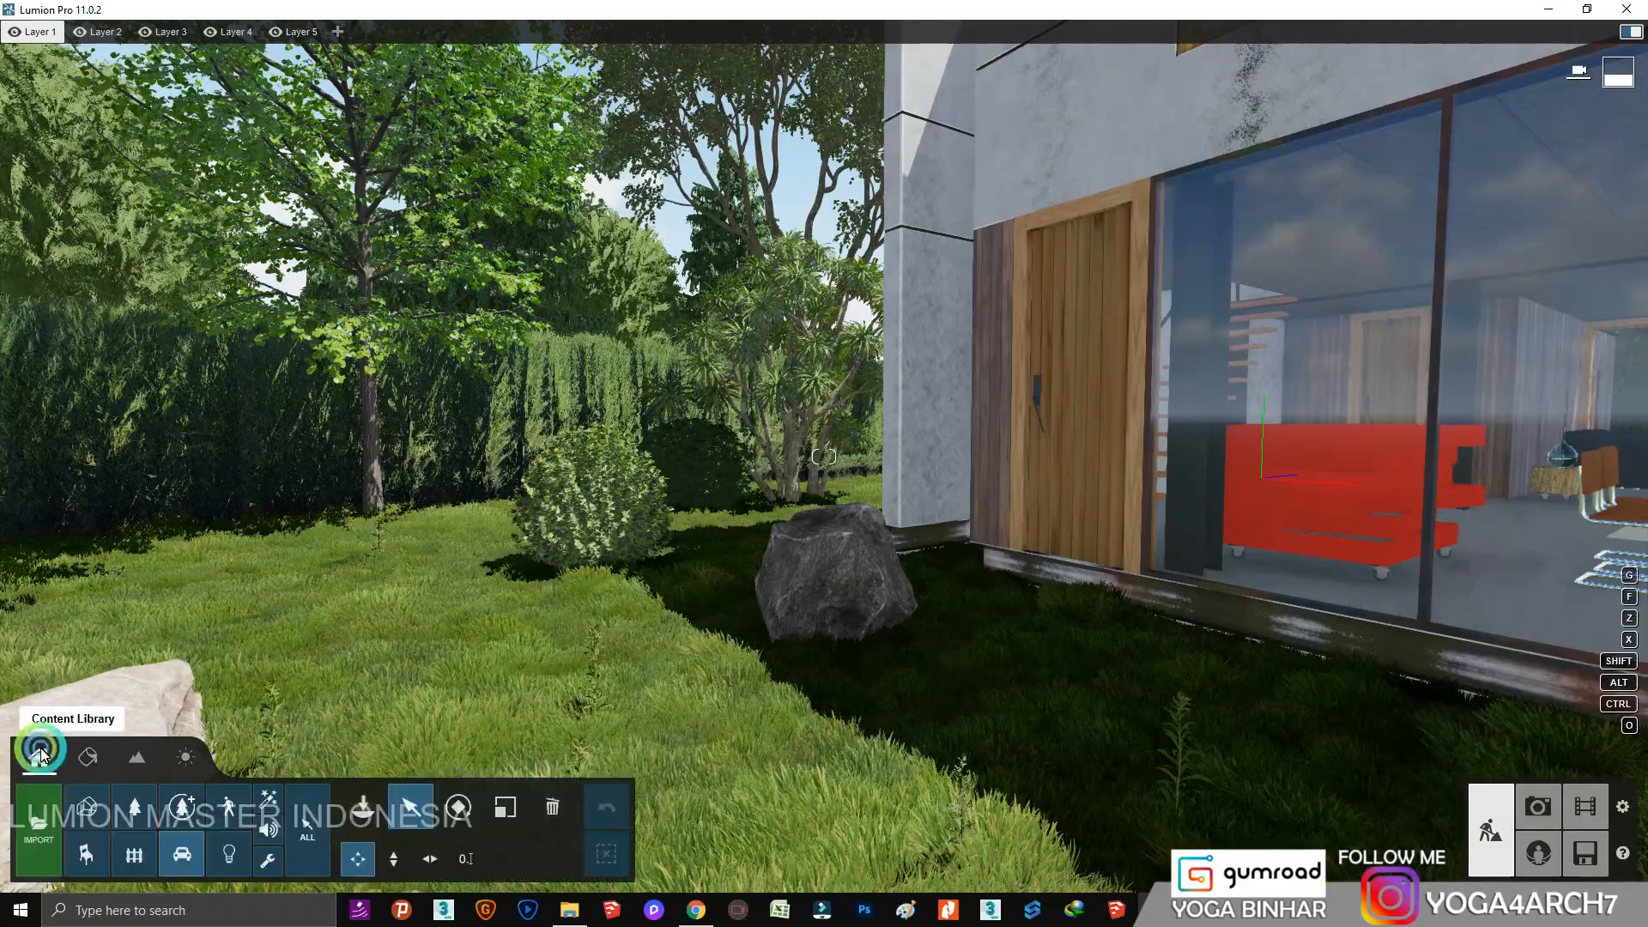
left_click(594, 569)
left_click(1496, 259)
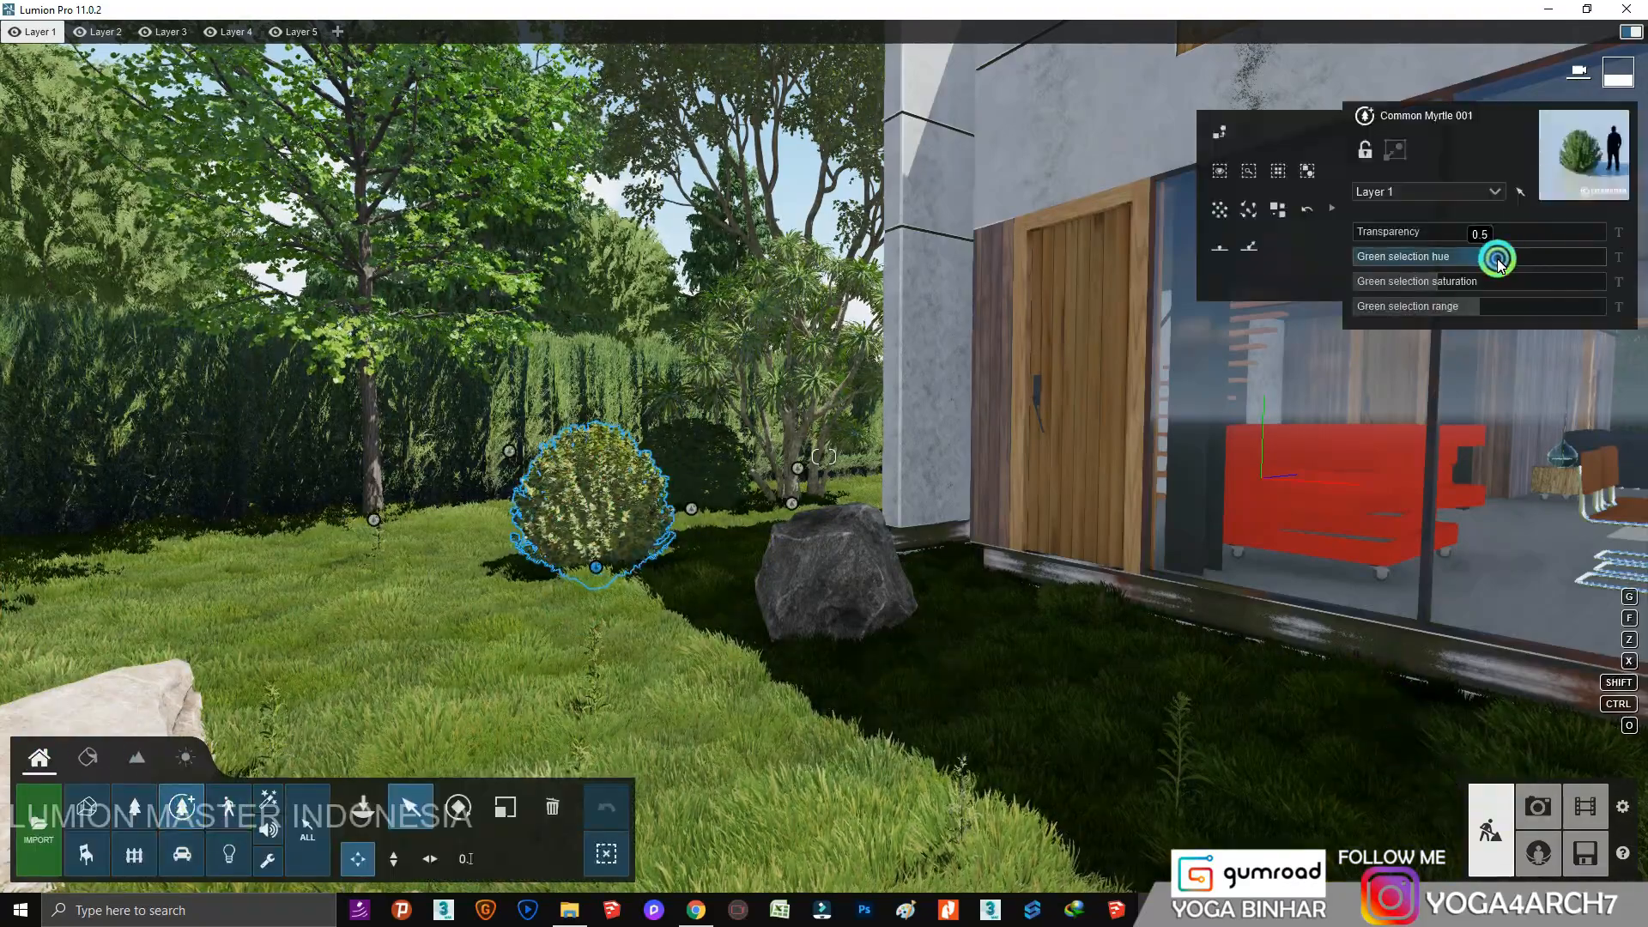
left_click_drag(1497, 258, 1501, 261)
Replace the red material of the stacked cabinet inside the house with a dark brown wood from the indoor wood library.
key("s")
right_click_drag(805, 466, 770, 476)
key("w")
left_click(93, 757)
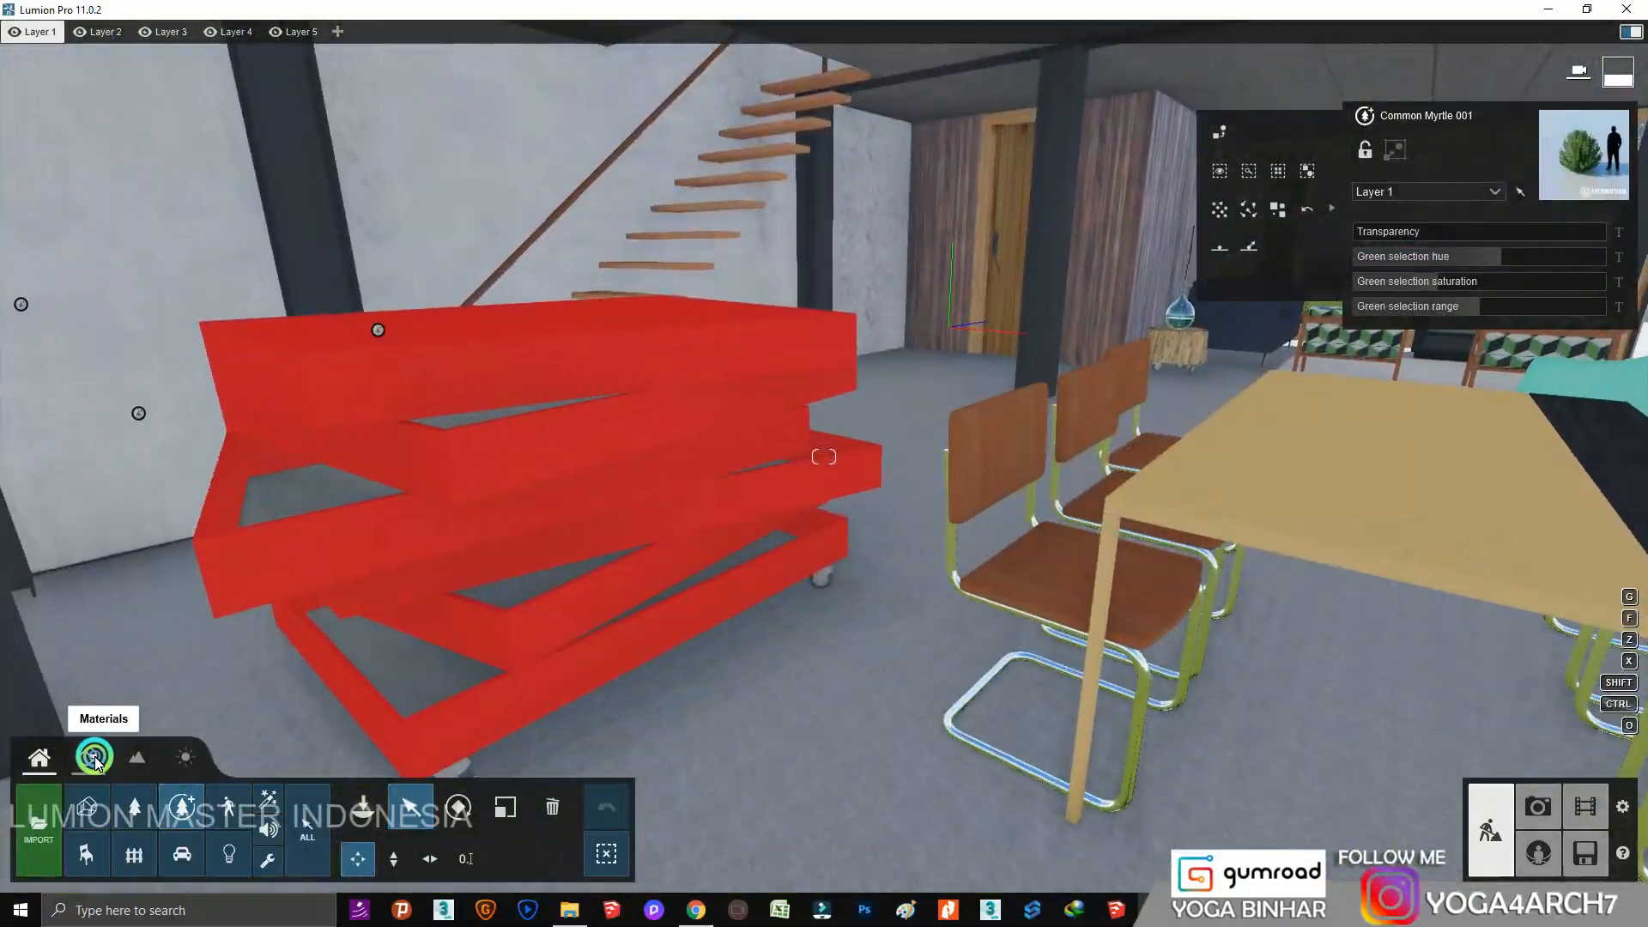
left_click(552, 444)
left_click(106, 315)
left_click(235, 413)
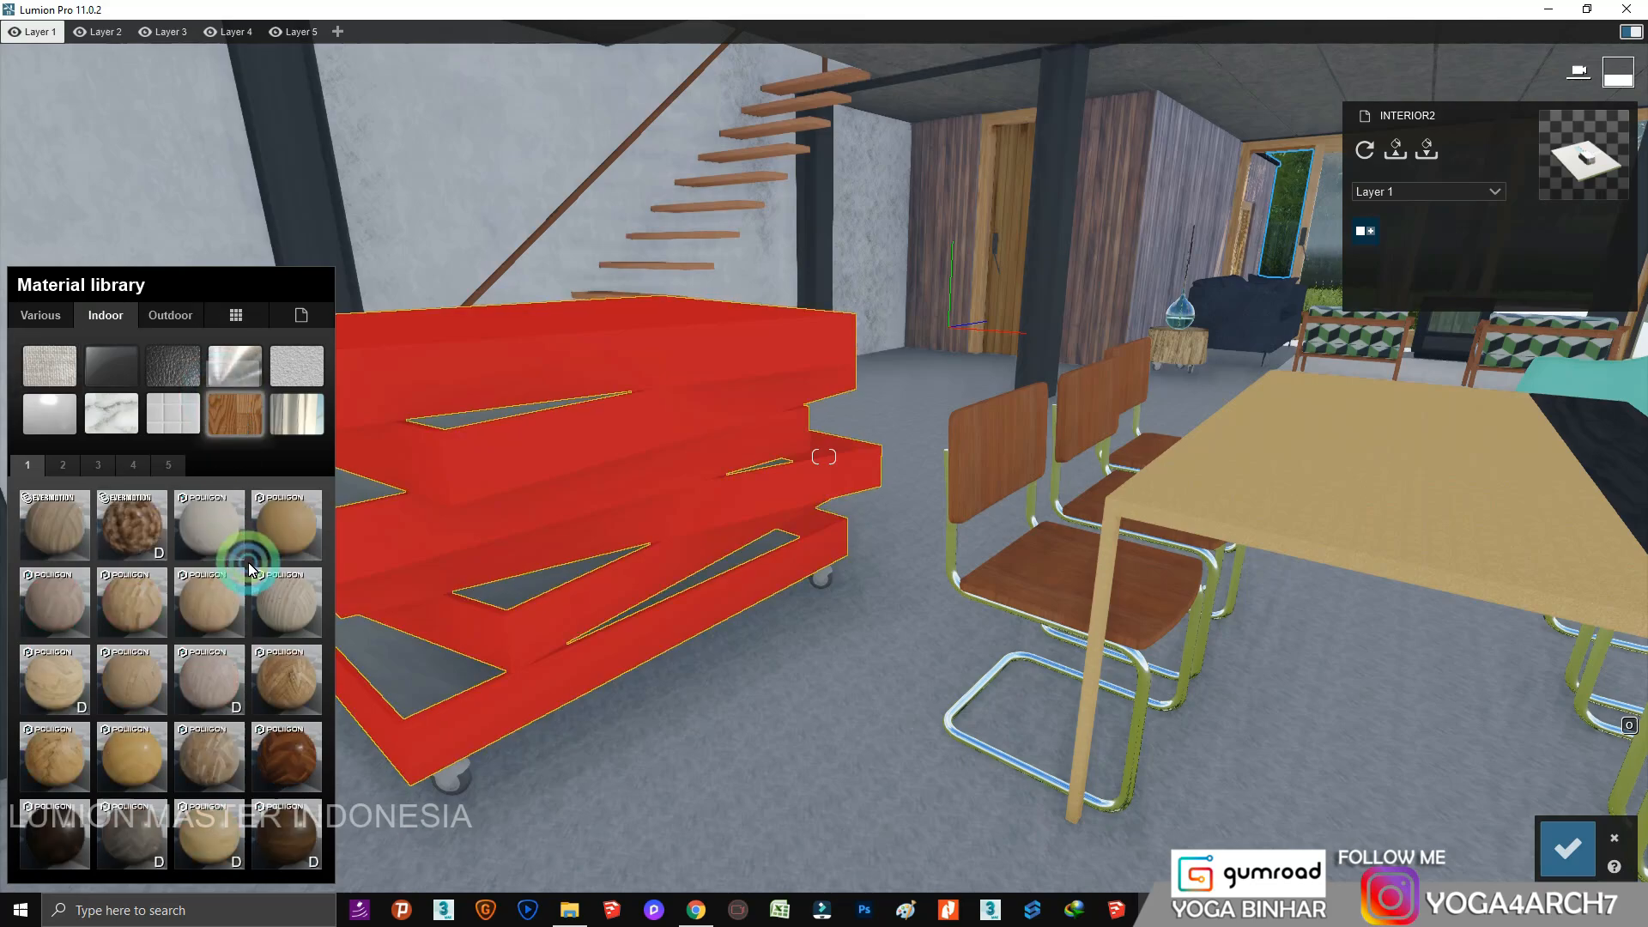
left_click(208, 606)
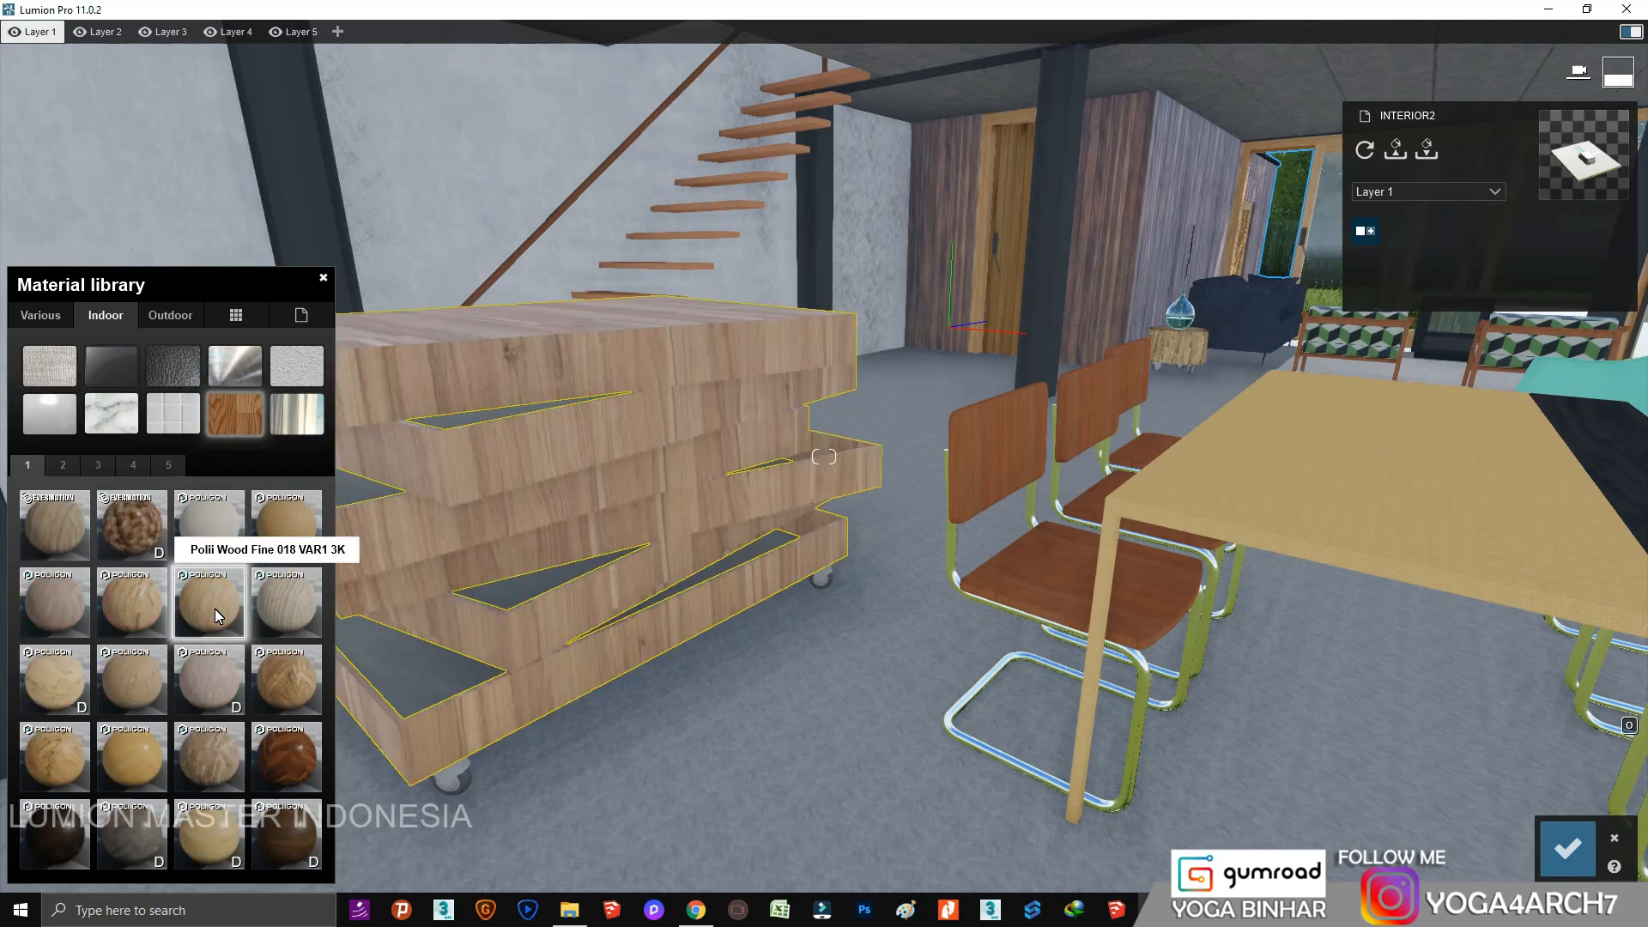
left_click(295, 752)
Give the beige dining table surface a light grained wood from the indoor wood library.
right_click_drag(295, 754, 526, 636)
left_click(1047, 611)
left_click(112, 317)
left_click(232, 411)
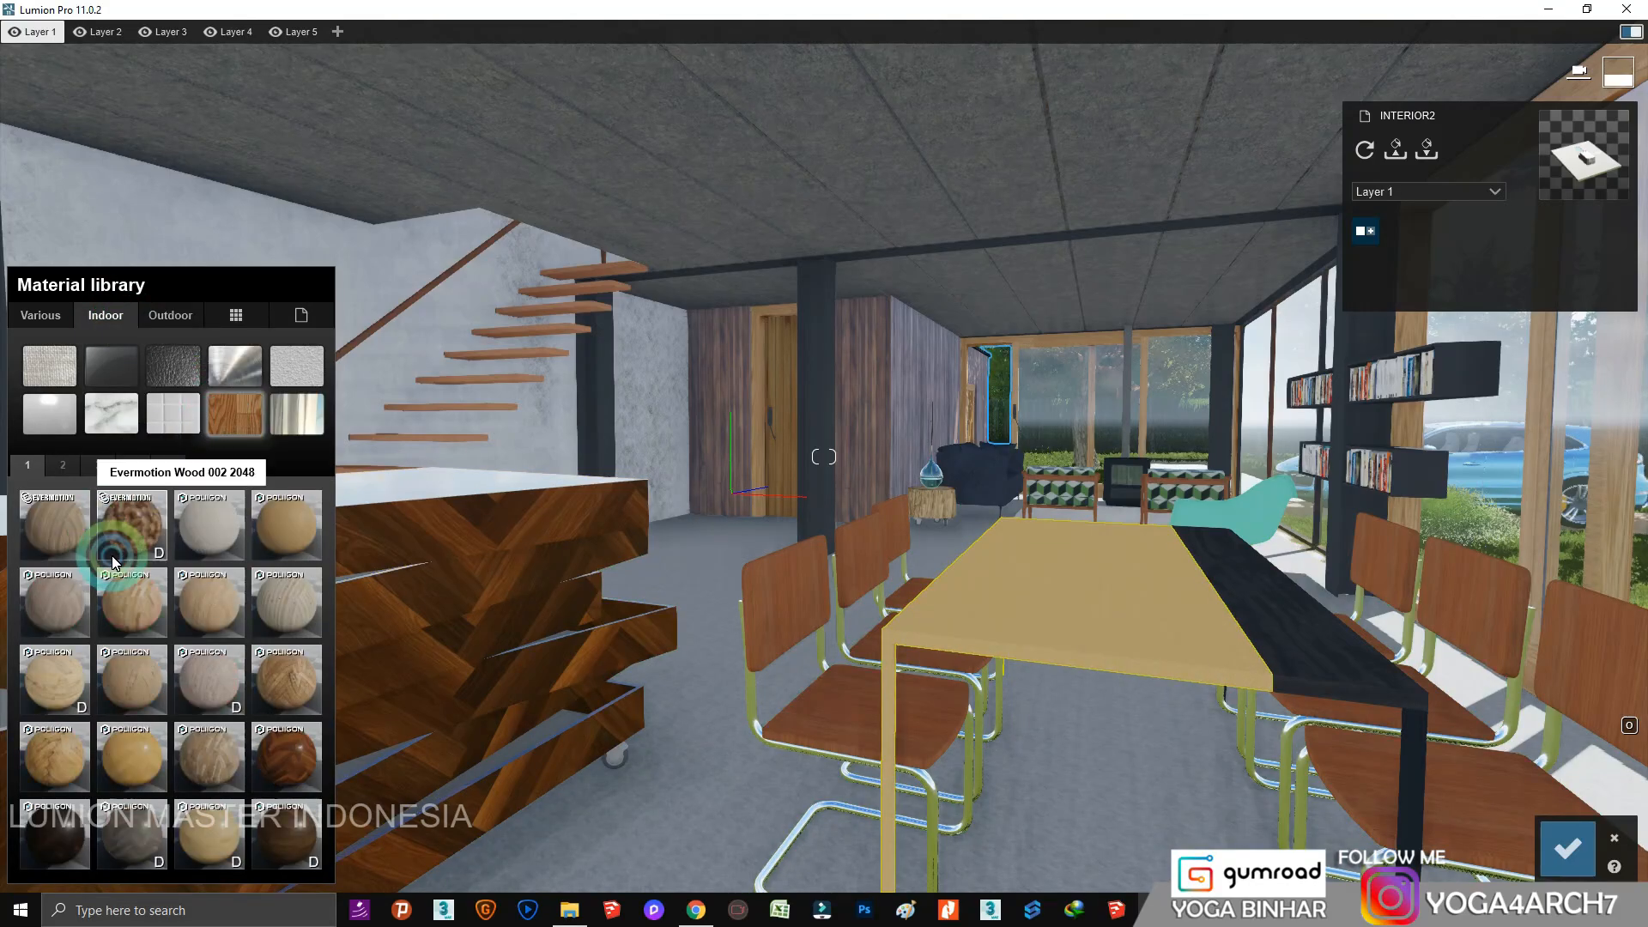
left_click(52, 687)
Apply the table's light grained wood to the Wood Cherry Original seats and backs of the dining chairs.
right_click_drag(749, 599, 730, 635)
key("w")
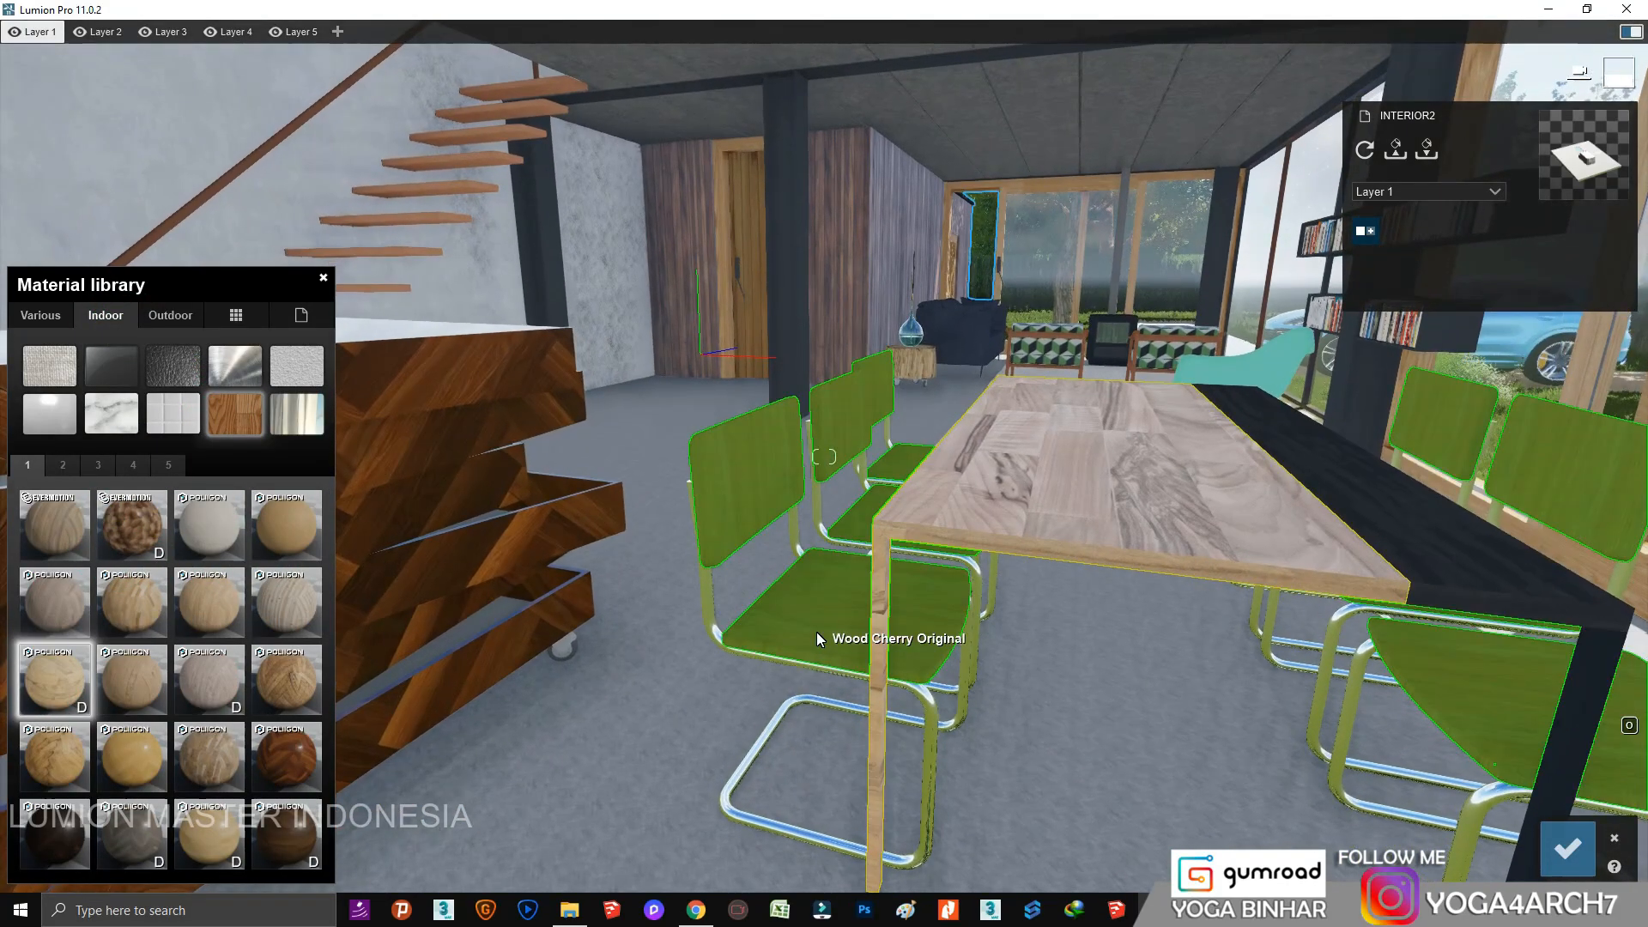
left_click(816, 631)
left_click(101, 320)
left_click(238, 405)
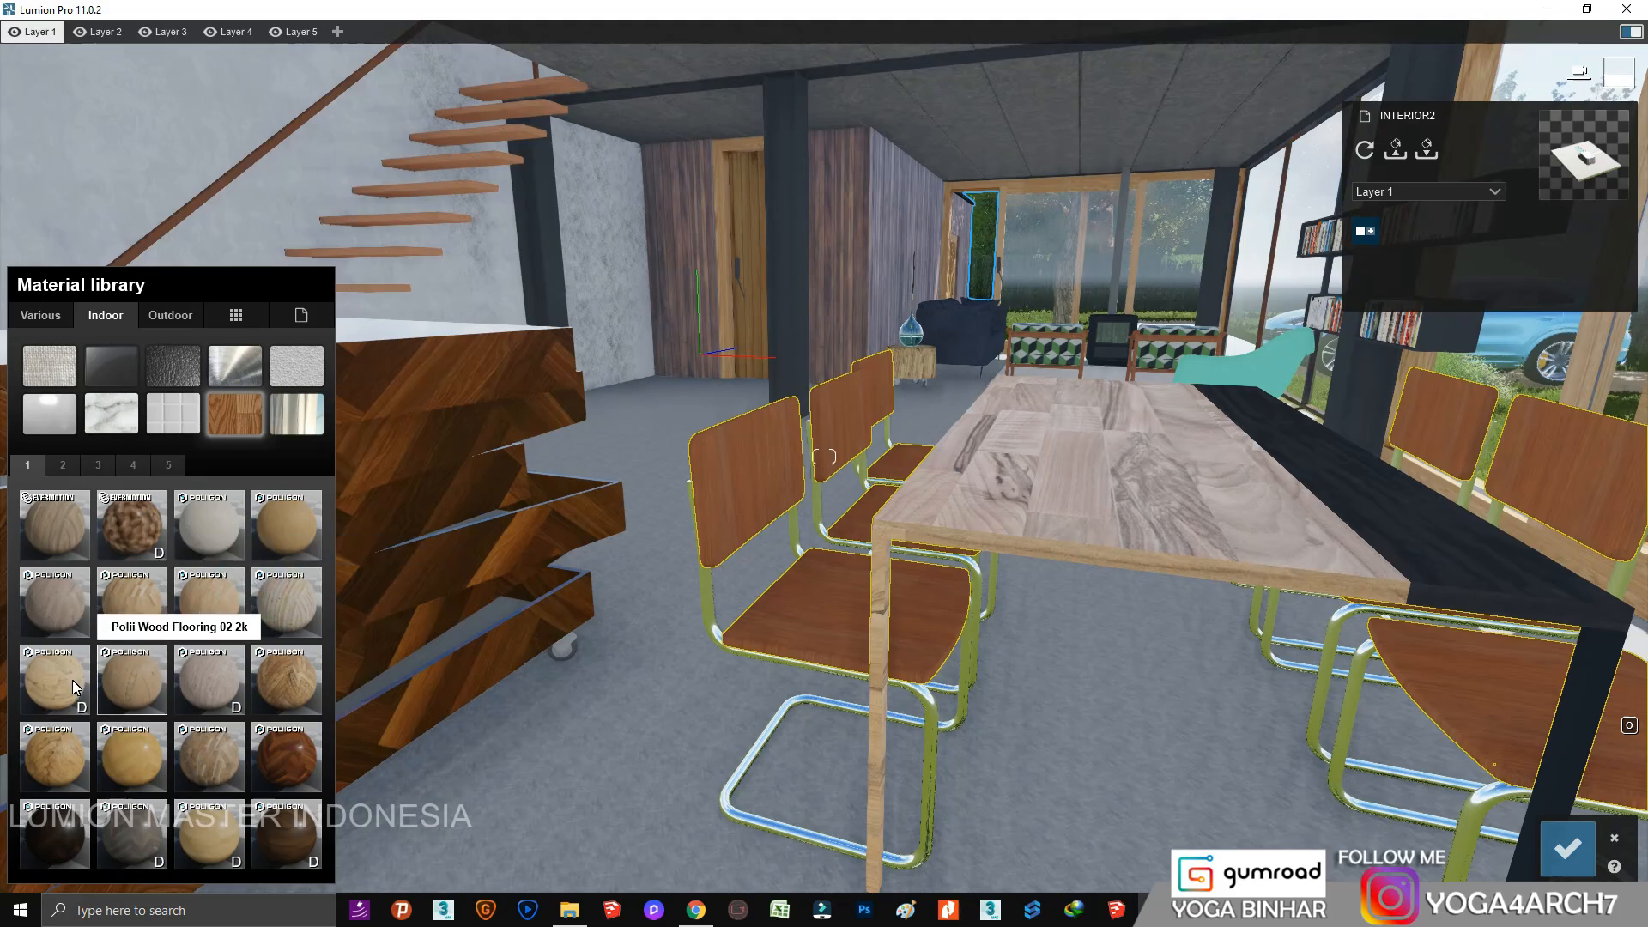
left_click(39, 678)
Assign a Standard material to the dark strip along the dining table.
key("s")
right_click_drag(549, 657, 564, 712)
left_click(1347, 487)
left_click(39, 549)
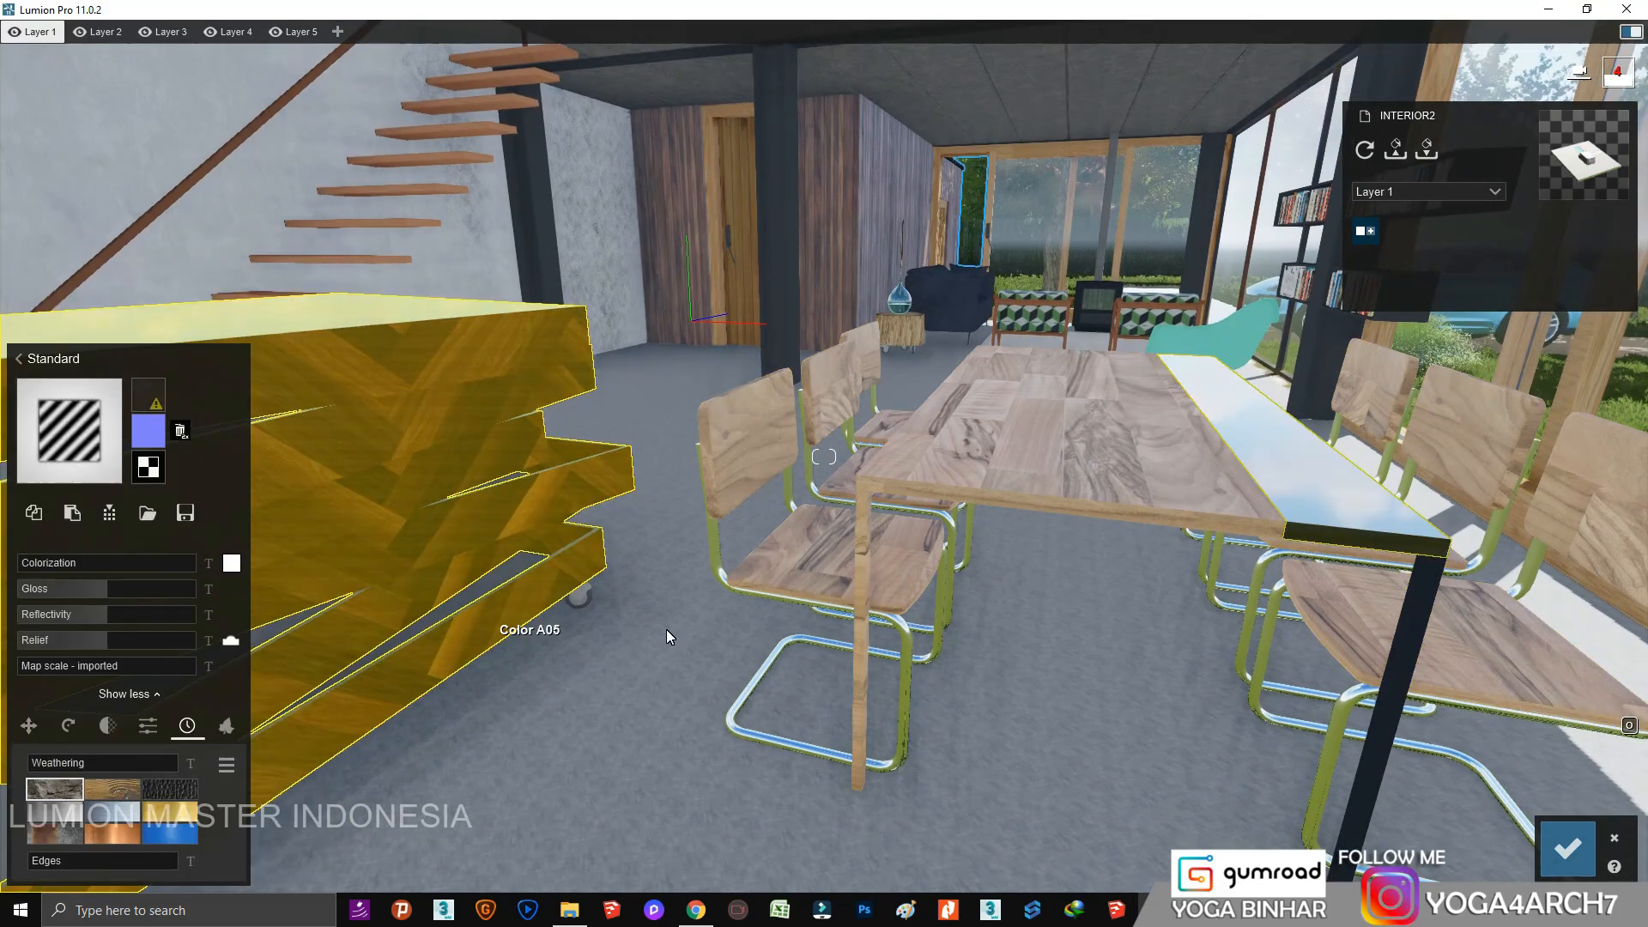
Assign a Standard material to the dark Color M07 columns and shelves, with reflectivity 0.3, metal weathering at 0.6 and slightly rounded edges.
key("s")
left_click(467, 476)
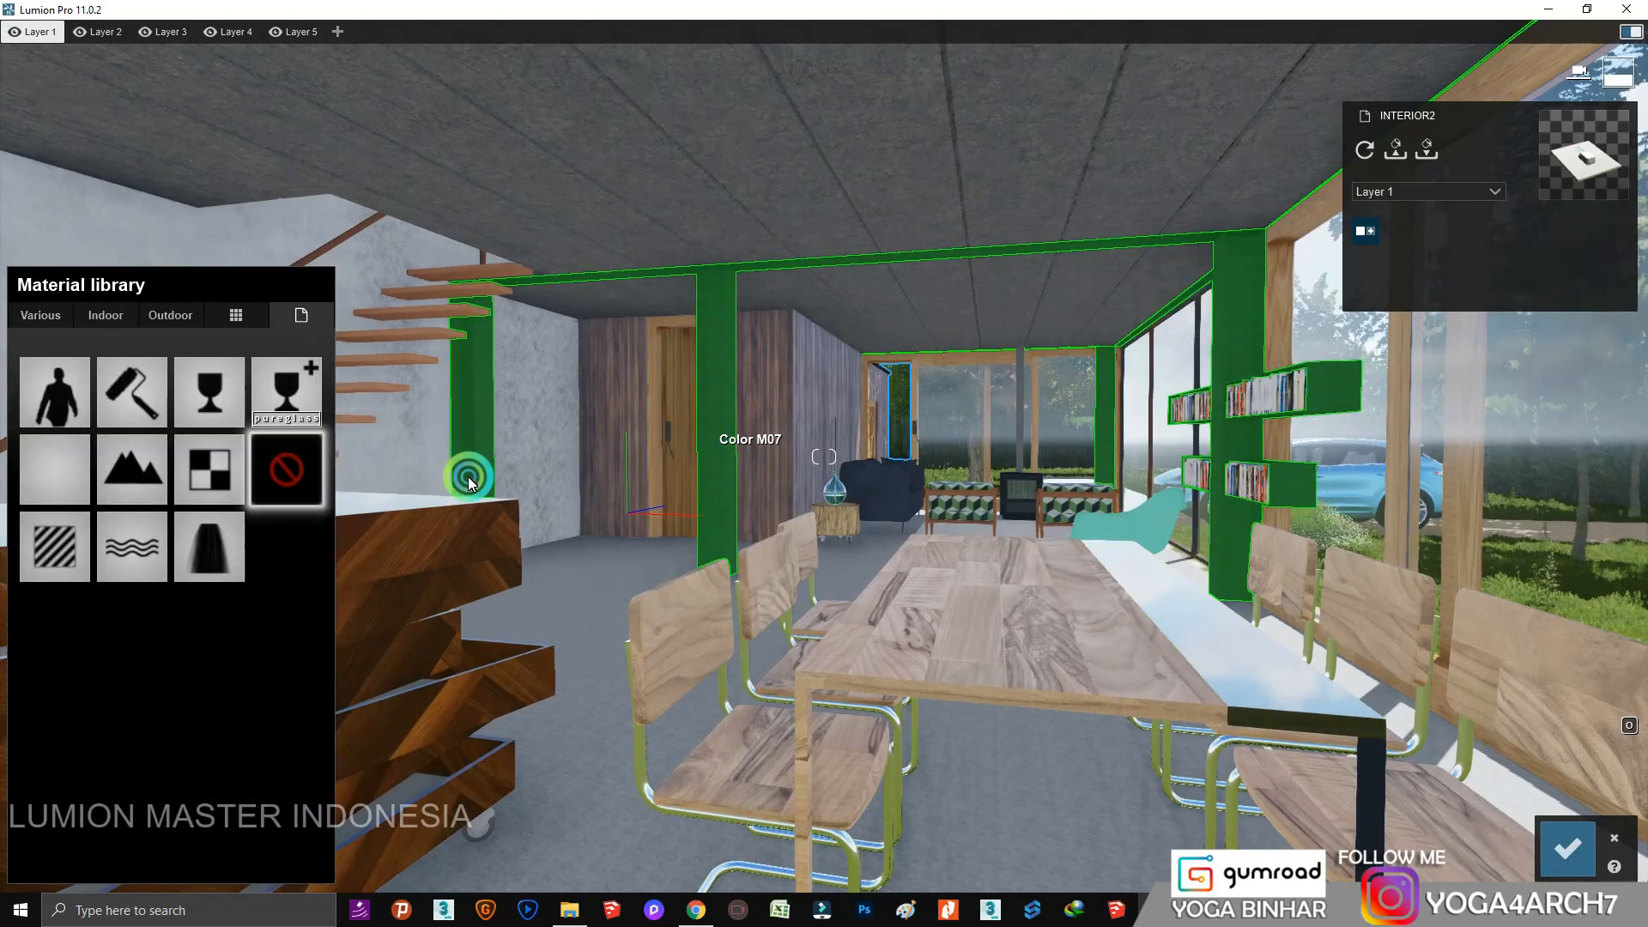
left_click(54, 547)
left_click(43, 615)
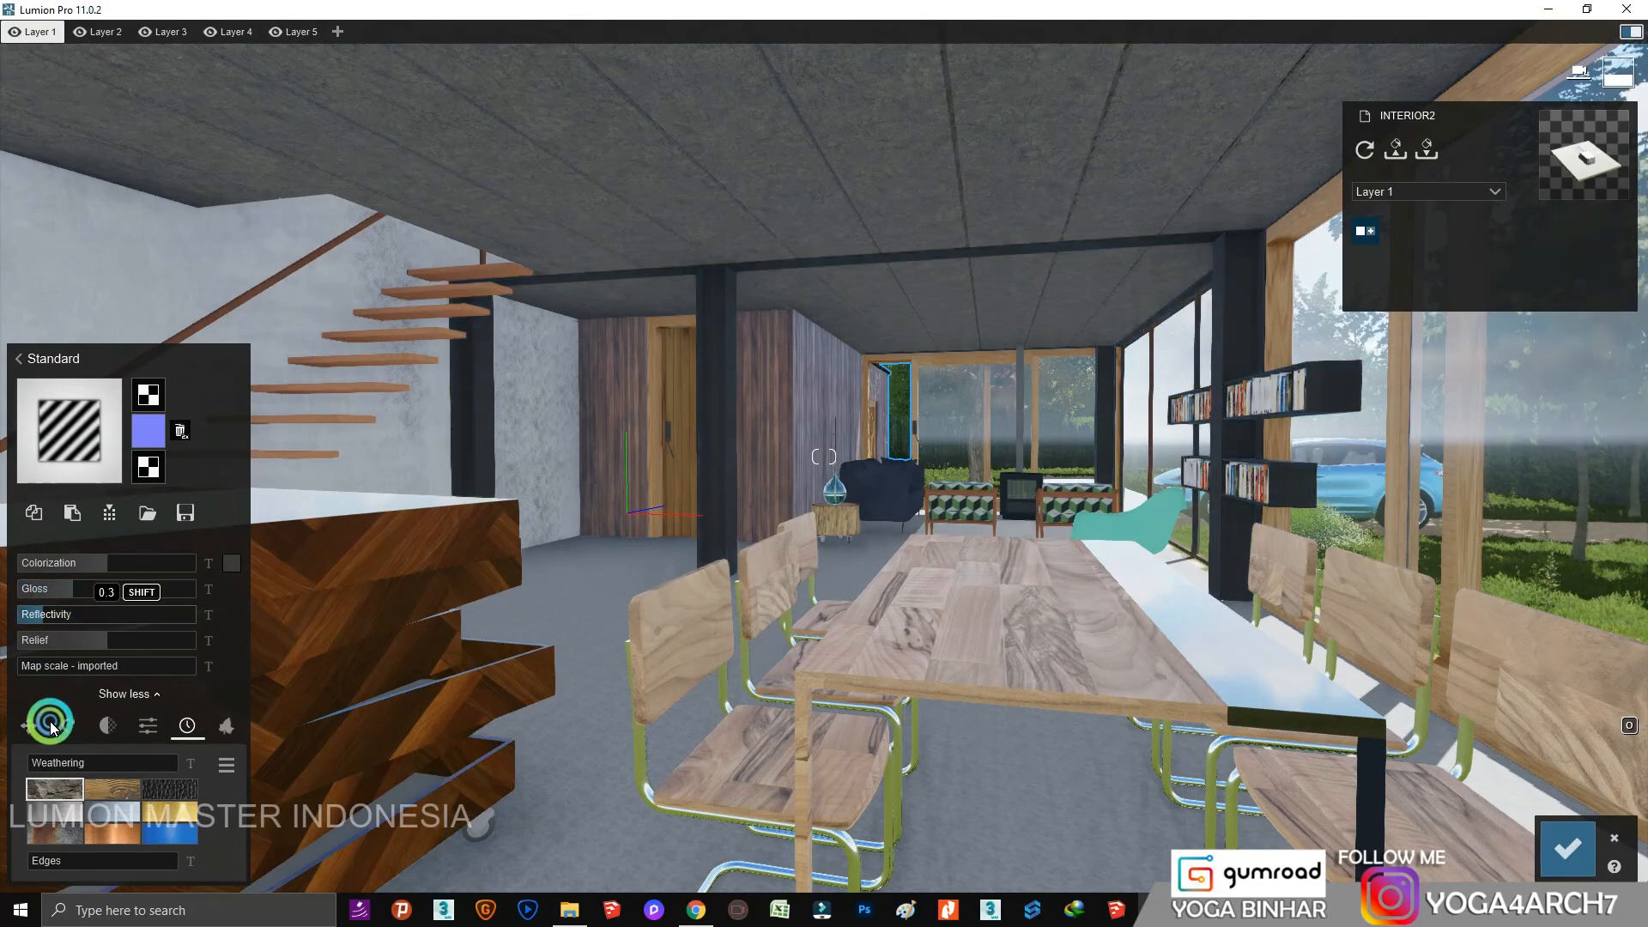
left_click(53, 809)
left_click_drag(67, 765, 114, 762)
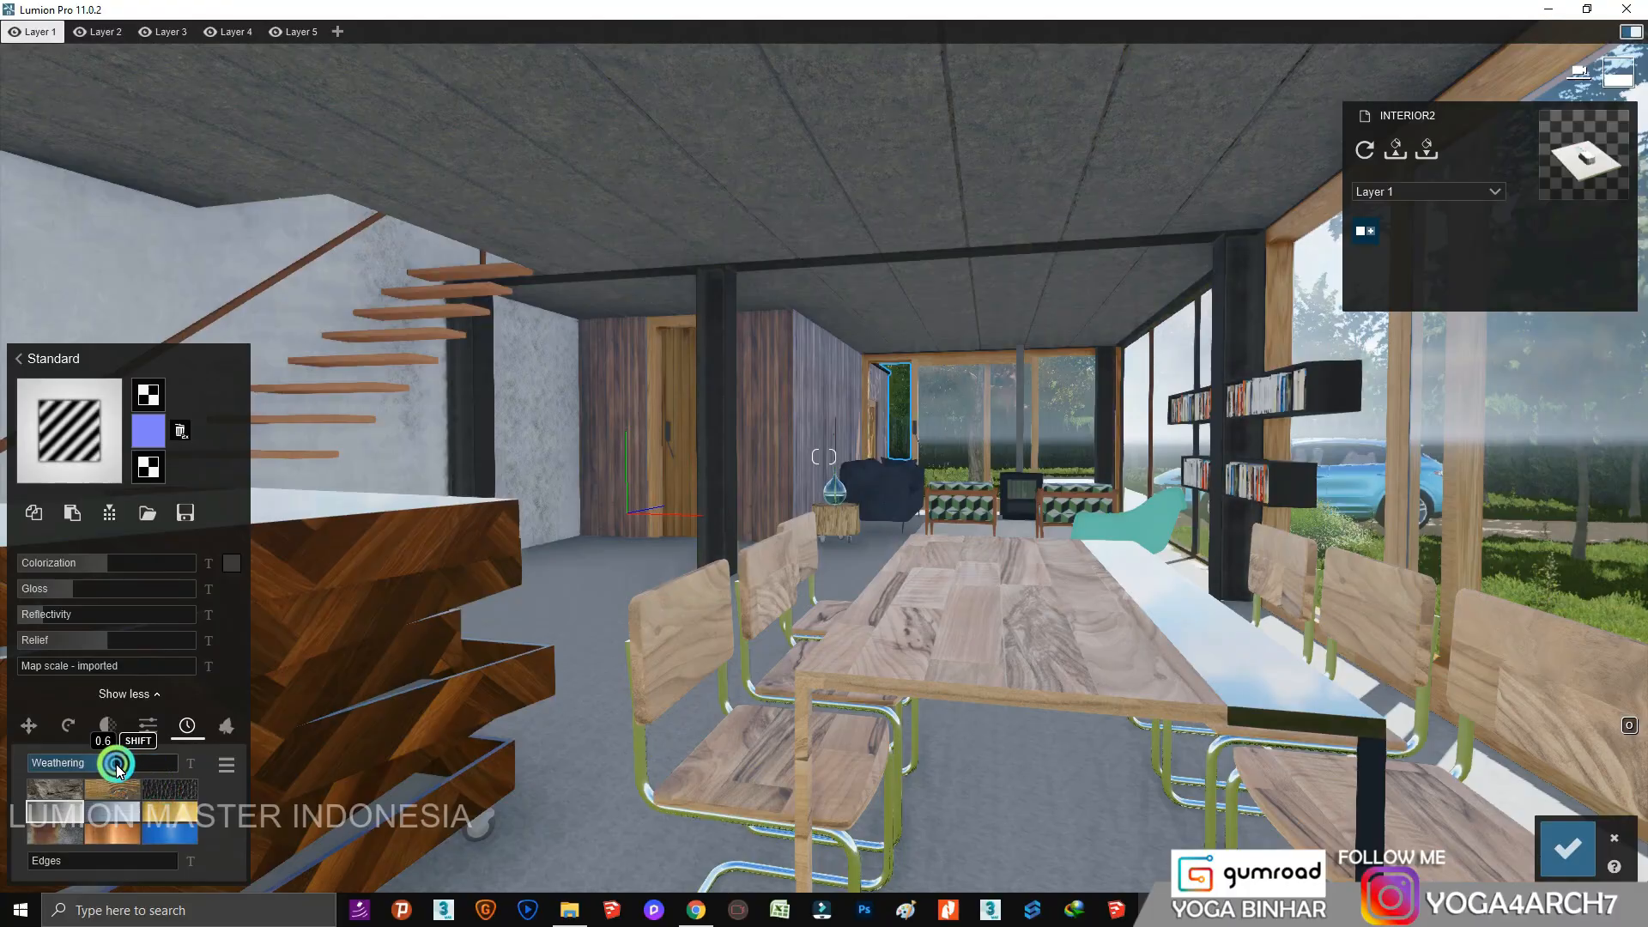
left_click_drag(44, 859, 56, 860)
Save the interior material changes and return to Photo mode with the saved camera of photo 1 restored.
key("s")
right_click_drag(426, 736, 426, 734)
key("s")
left_click(1567, 854)
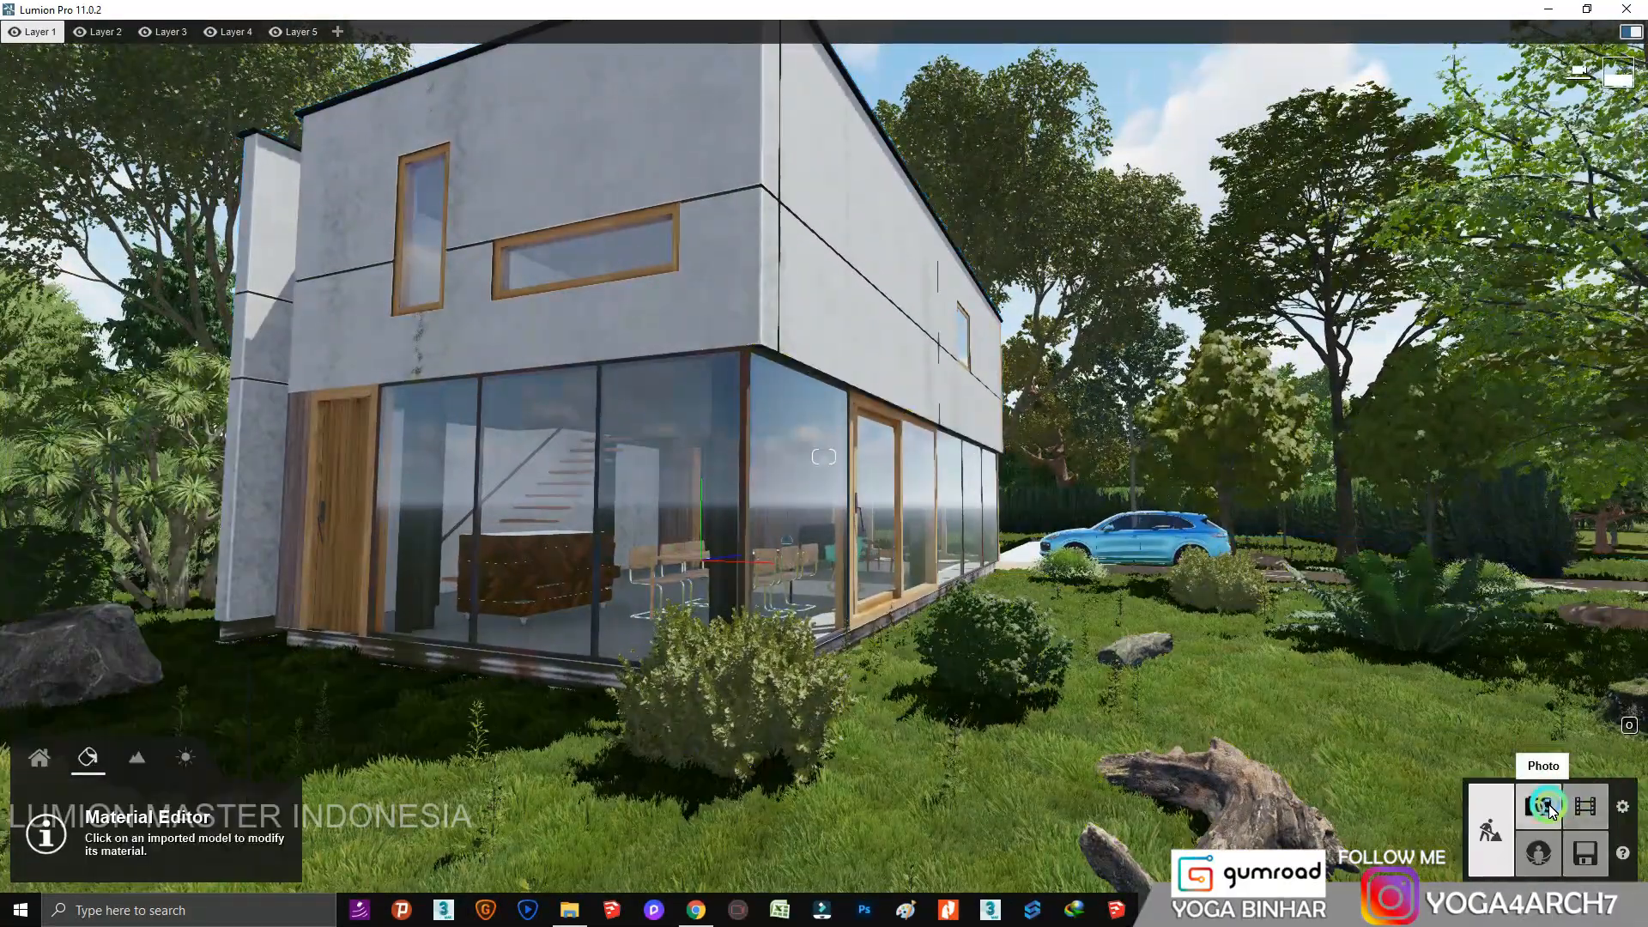
left_click(1536, 802)
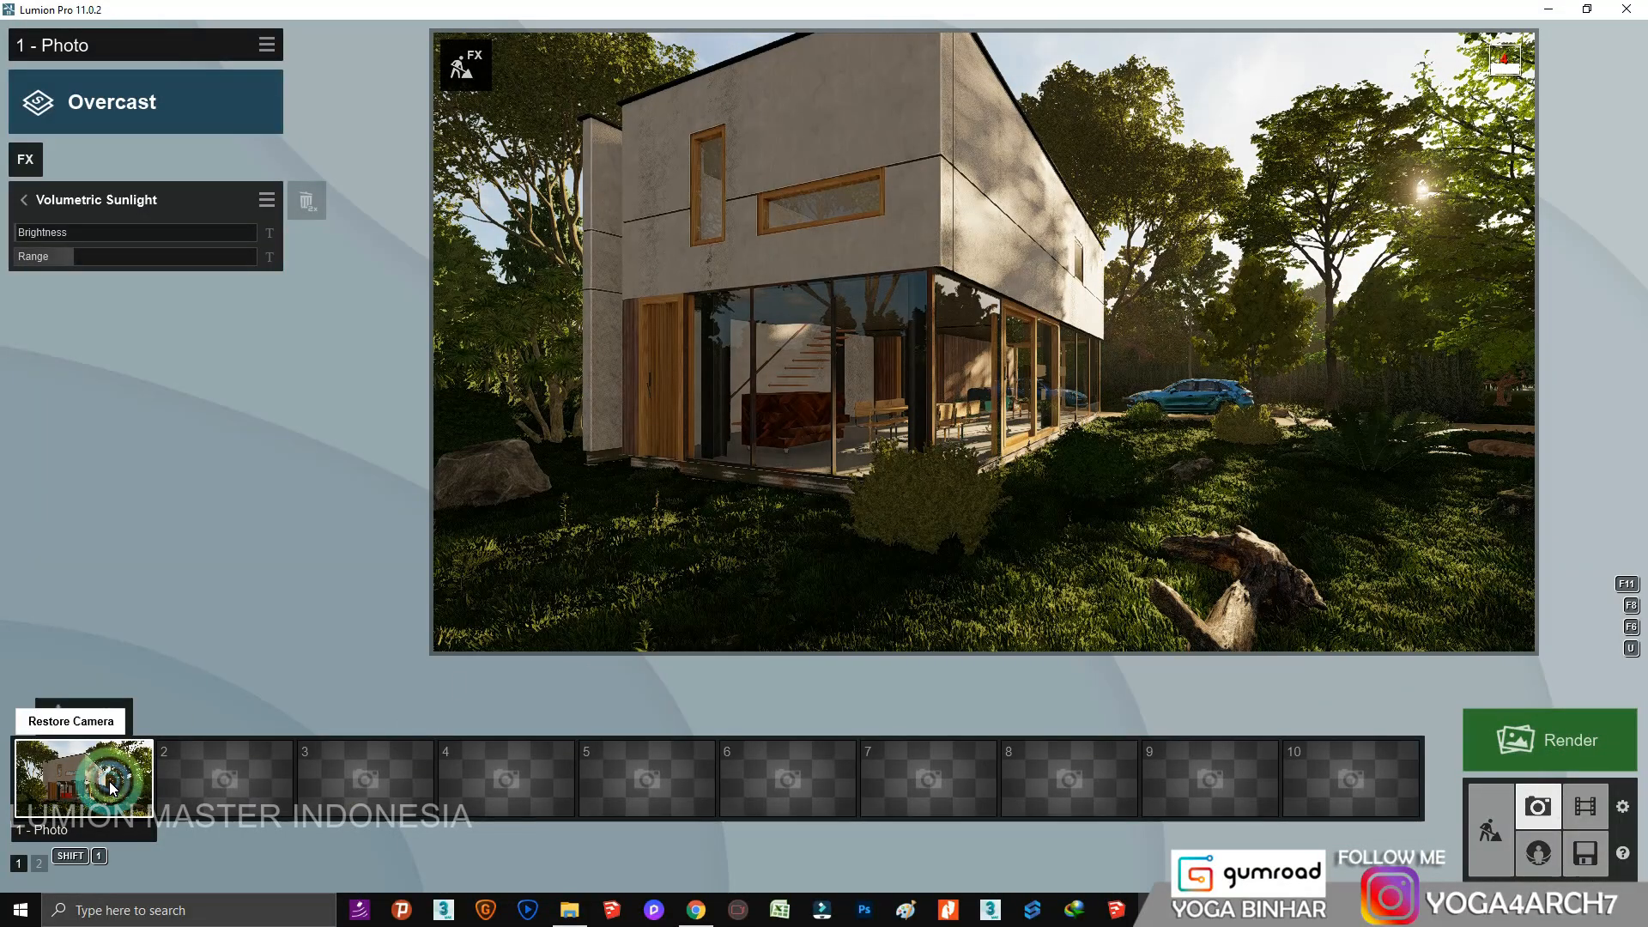
left_click(109, 781)
Try a shorter focal length and a different camera distance for photo 1, and restore its saved camera.
mouse_move(1044, 615)
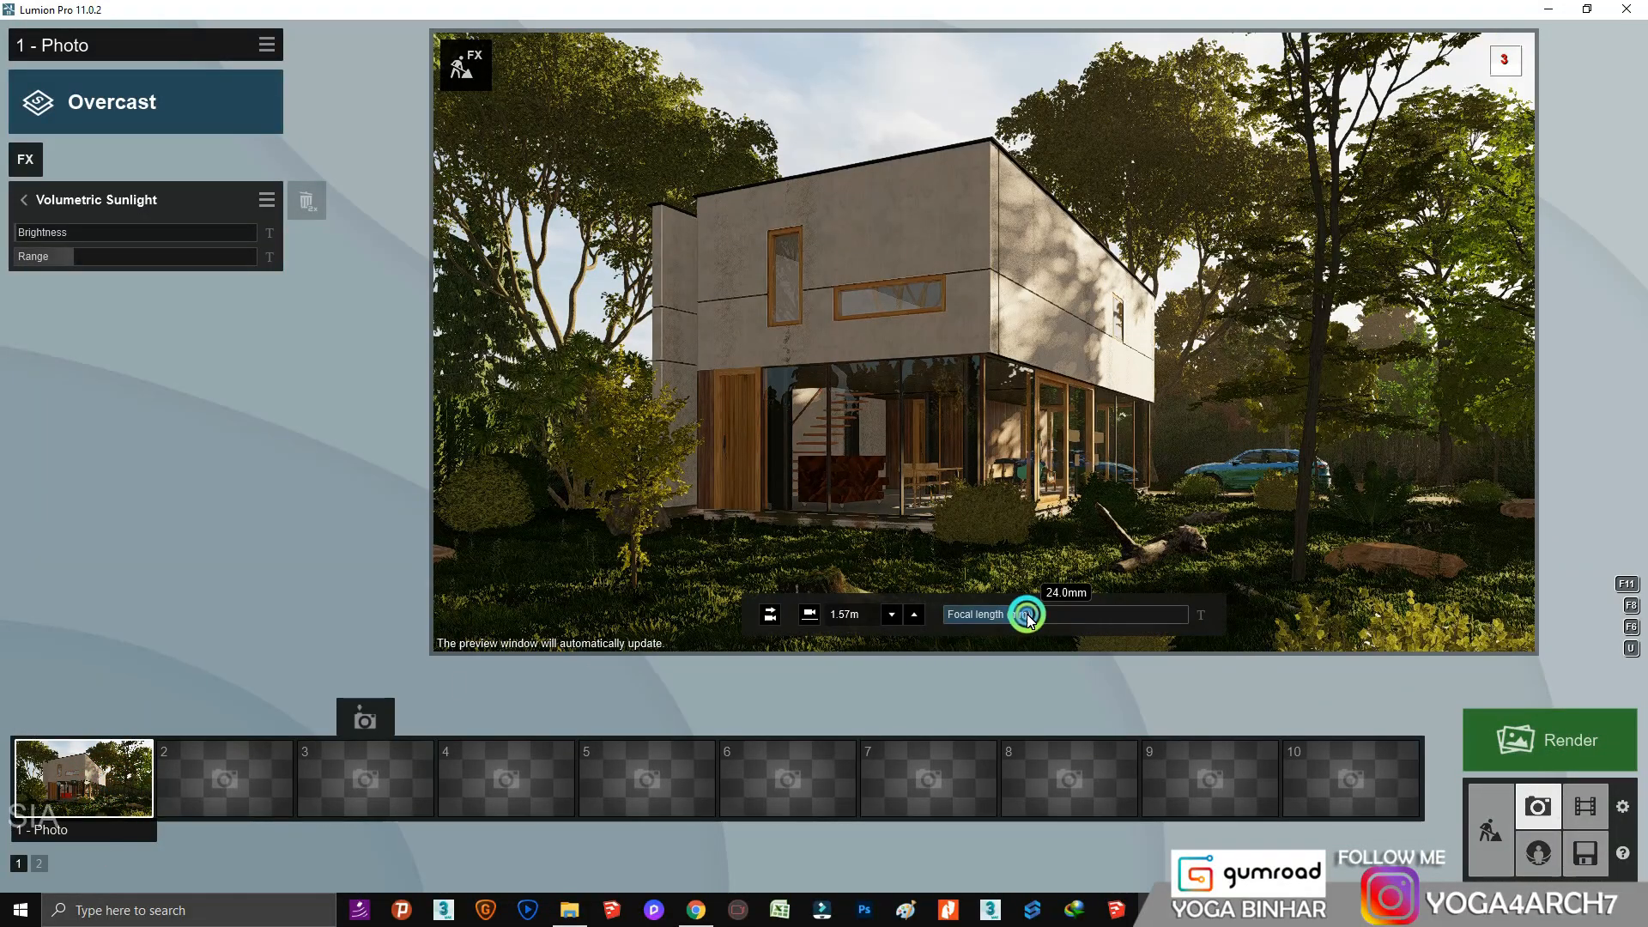
left_click_drag(1028, 614, 1019, 614)
key("w")
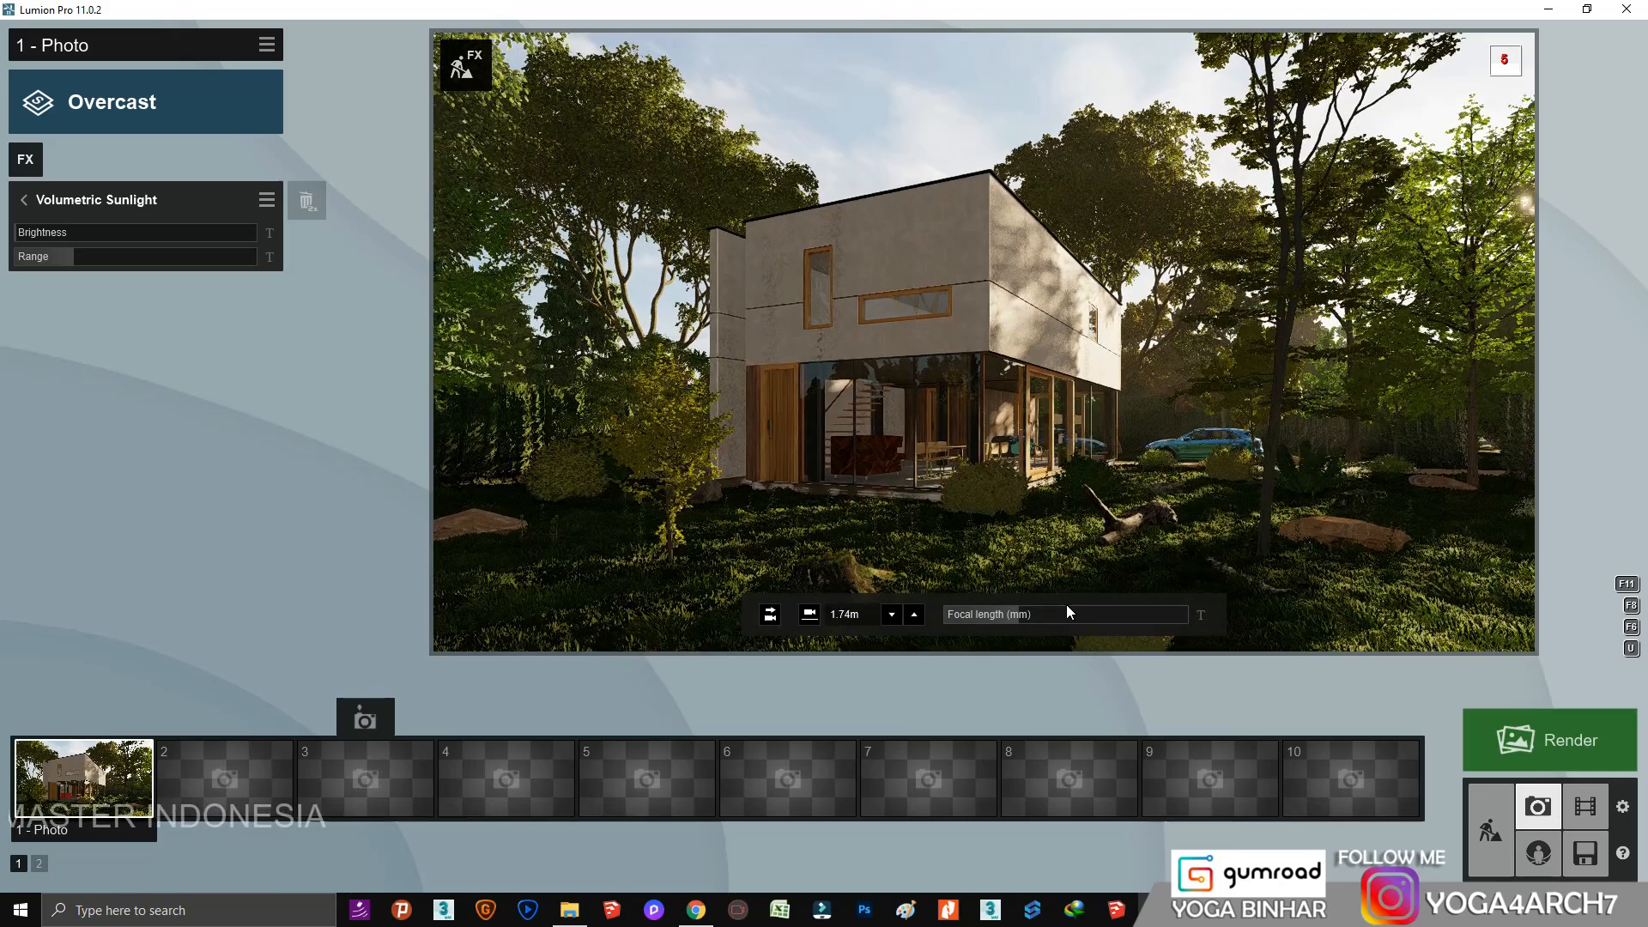
key("s")
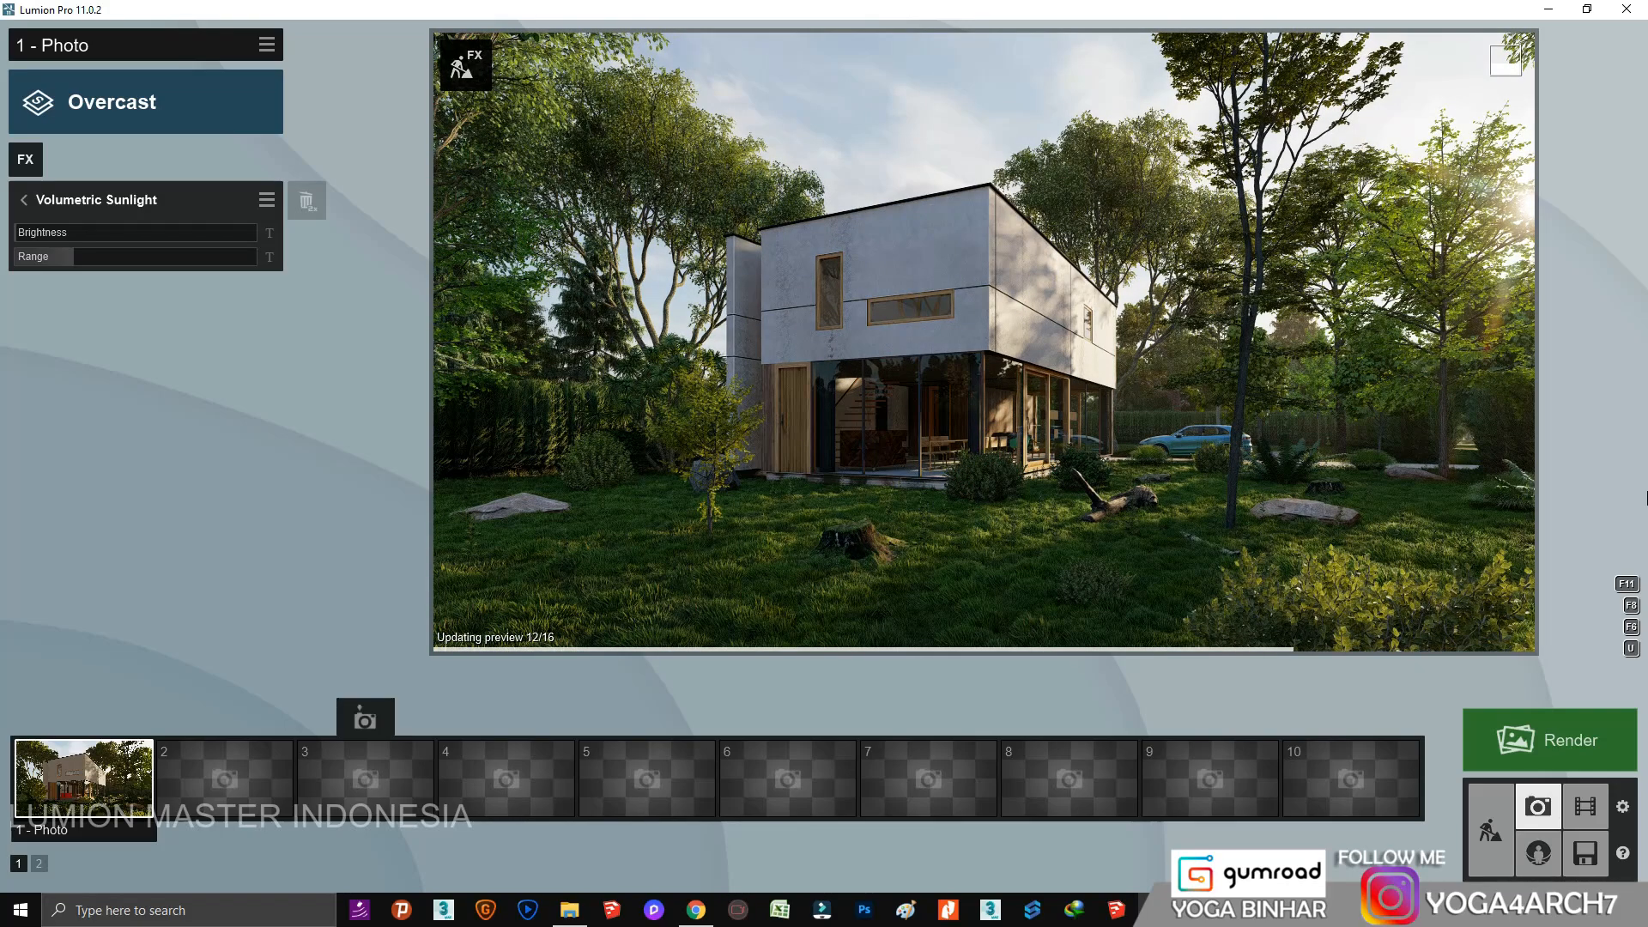
left_click(89, 785)
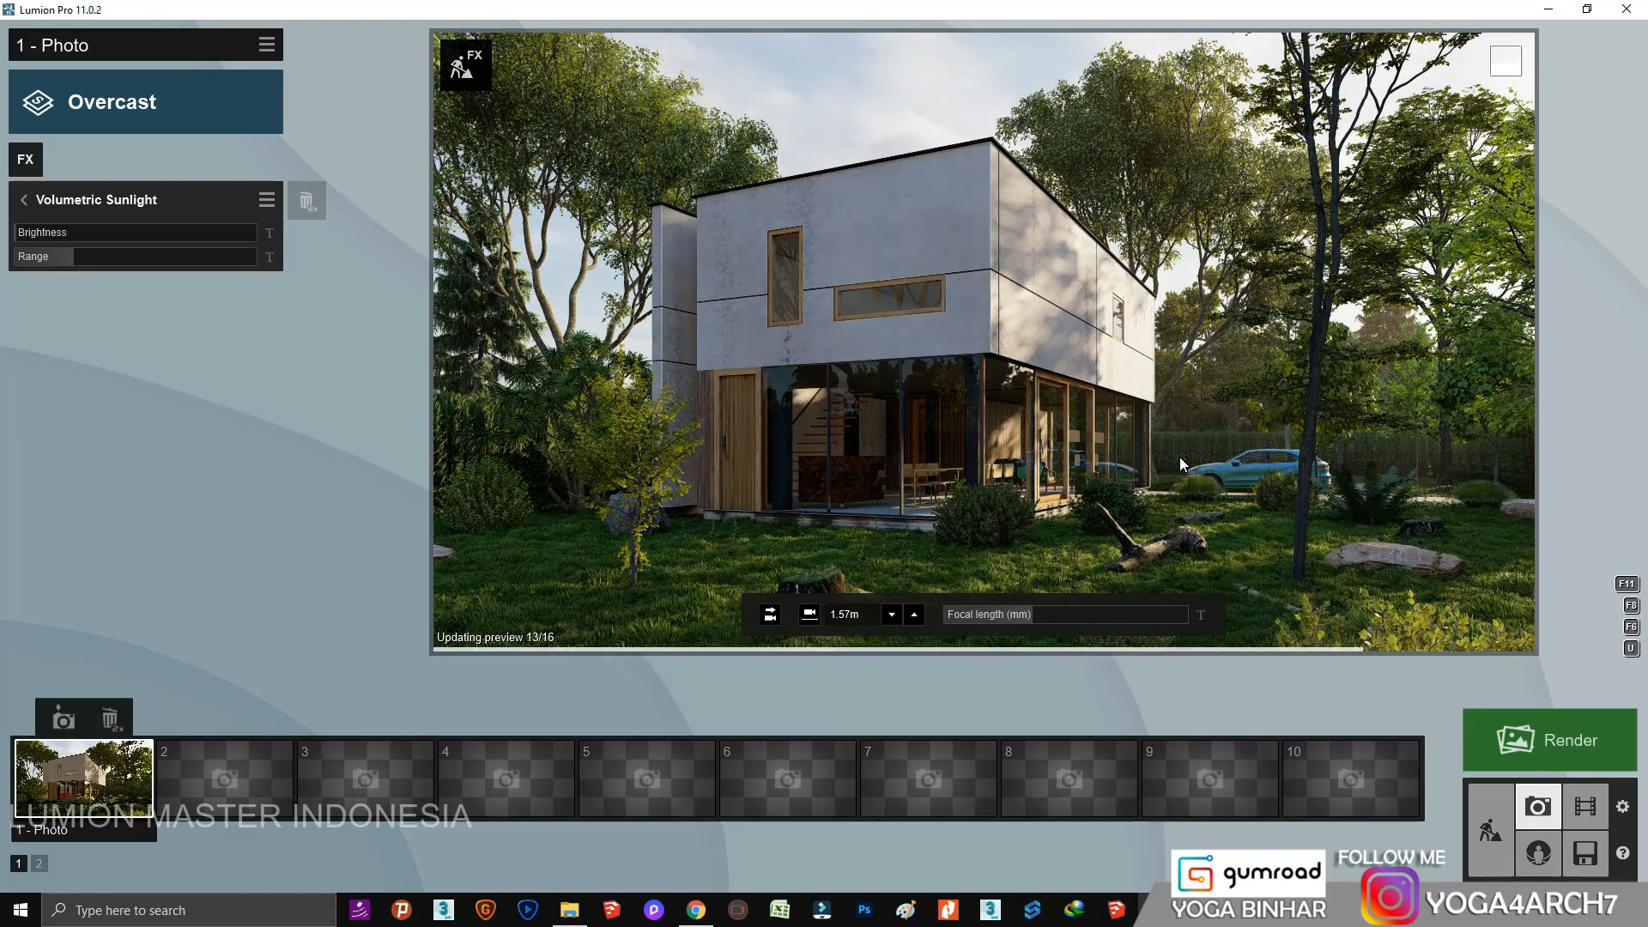
Render the current shot at Print size, 3840x2160, as a JPG named final.
left_click(1562, 747)
left_click(956, 675)
type("final")
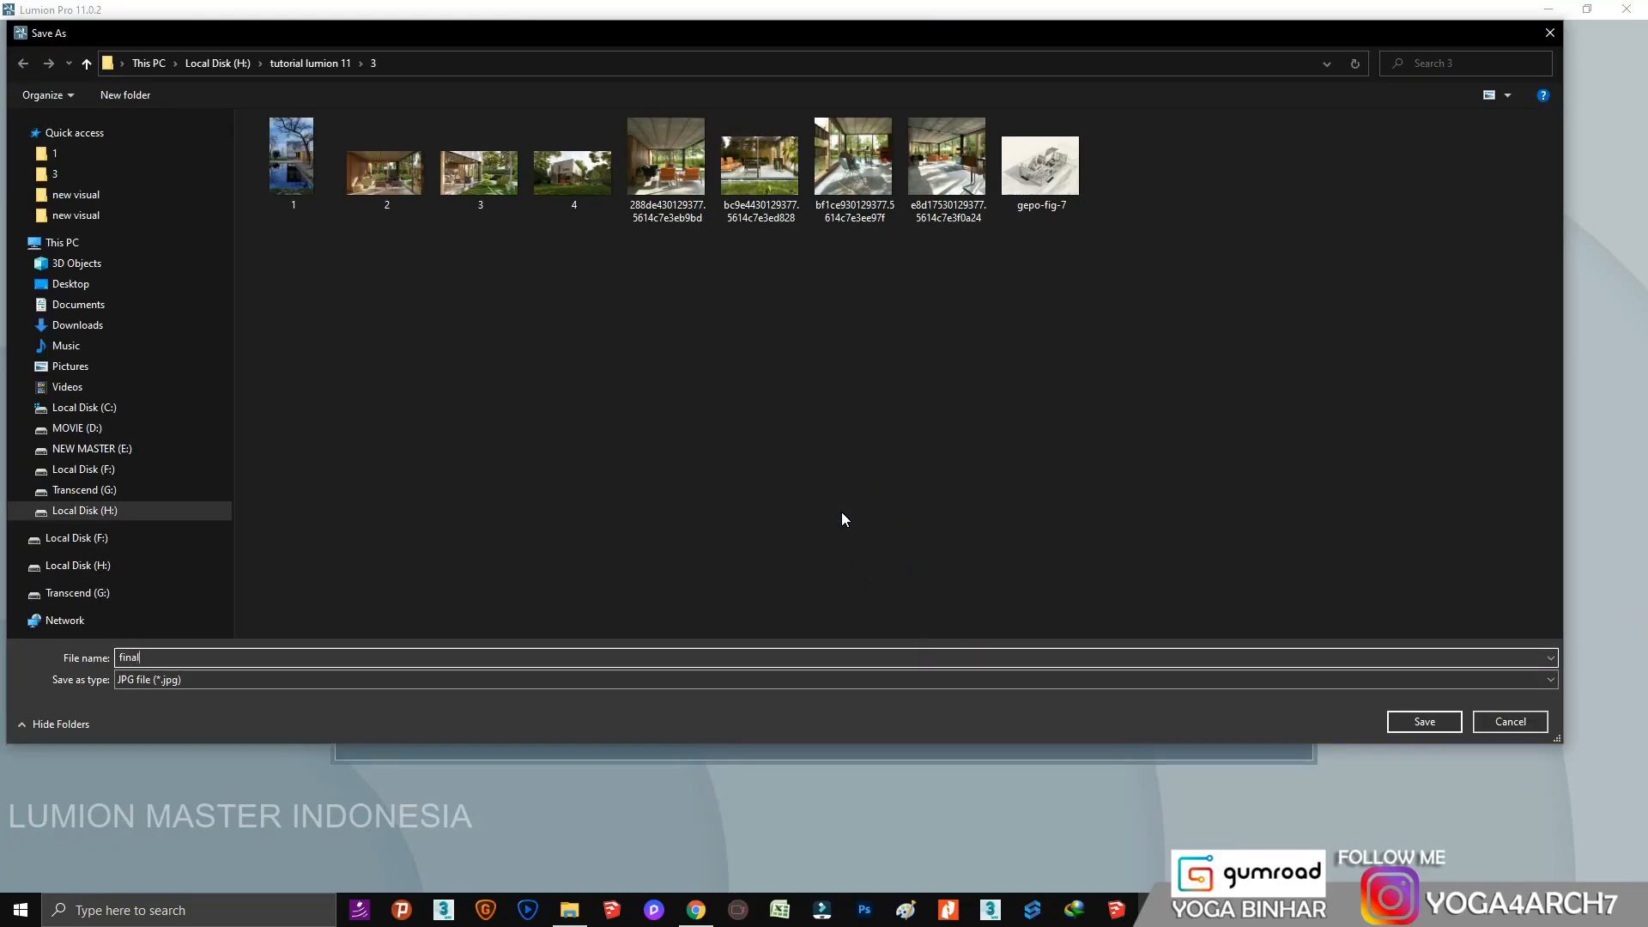
key("Return")
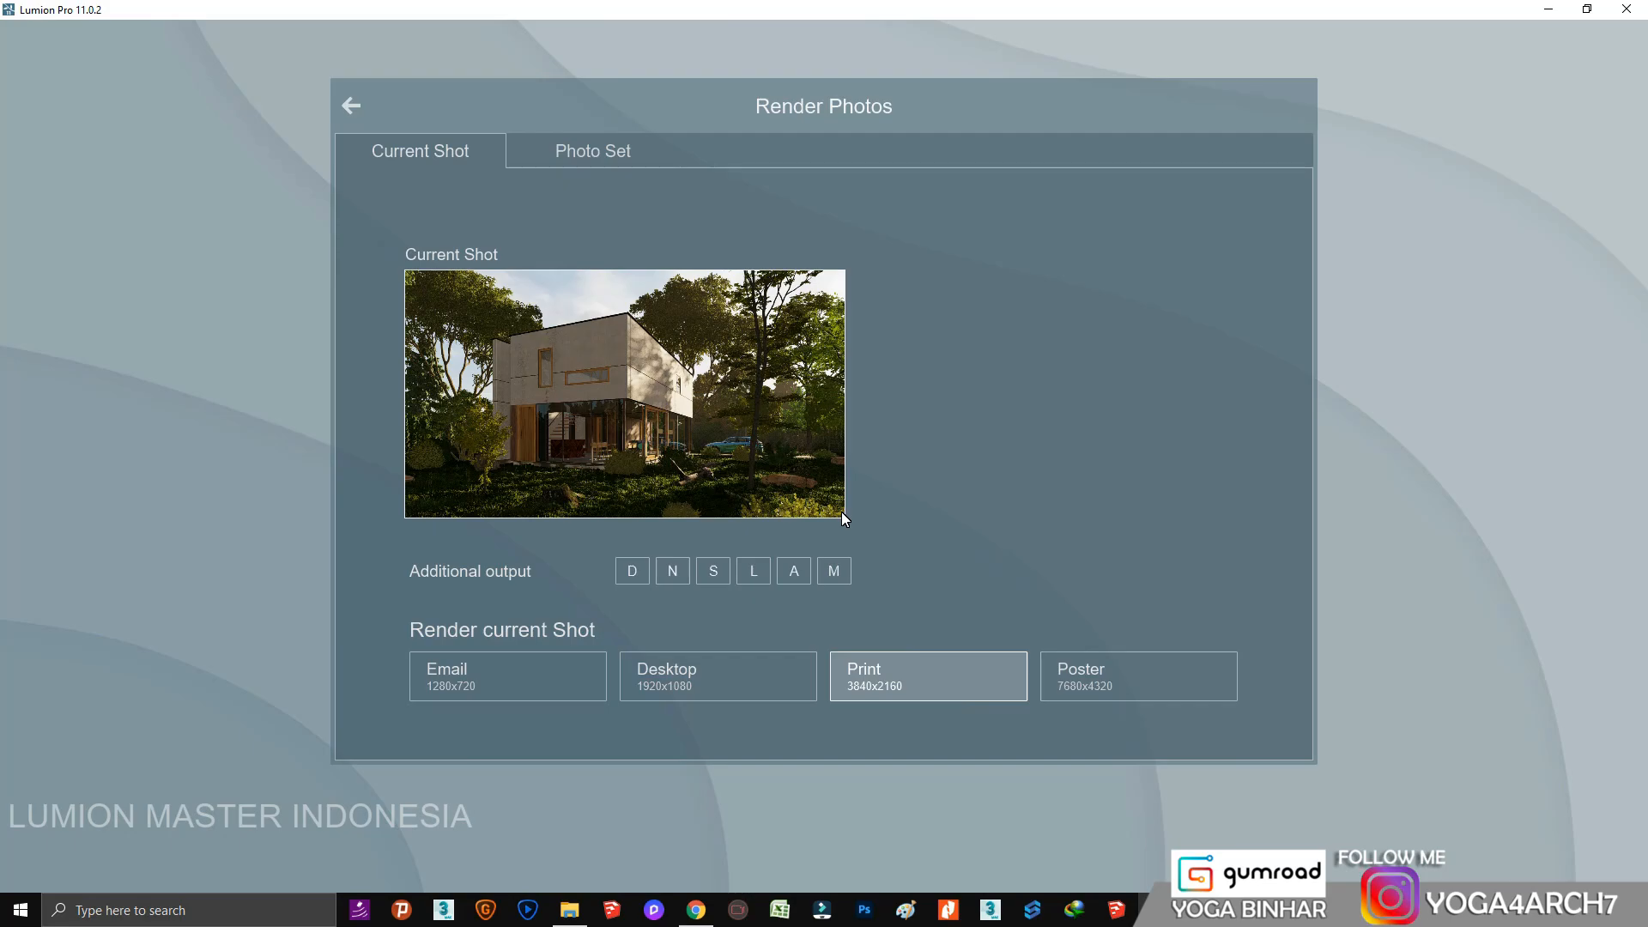